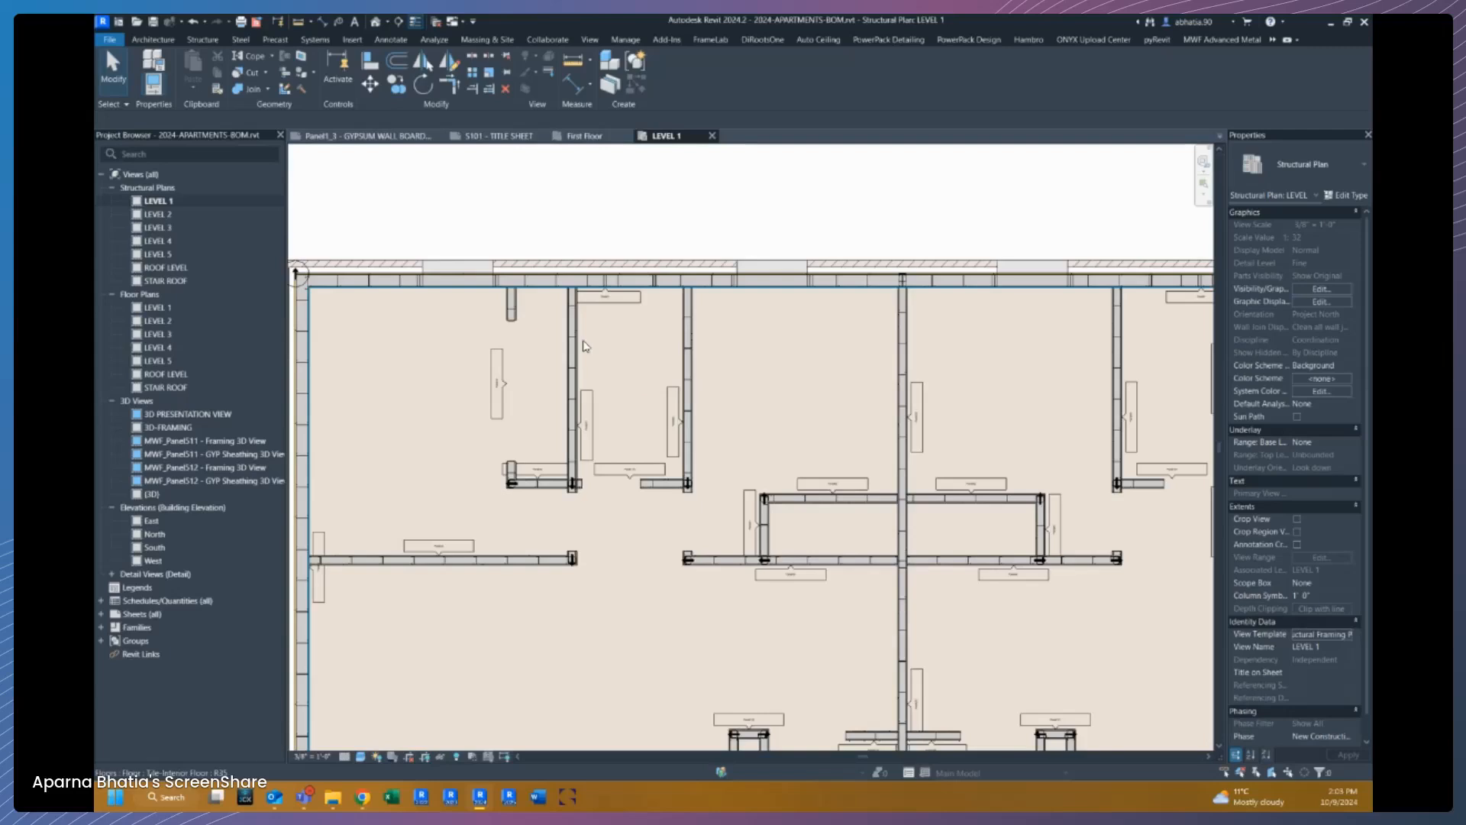
Step: Open the SSS - SHOPS drawing settings from the MWF Wall Drawings Manager
{"action": "middle_click_drag", "start_coordinate": [609, 354], "coordinate": [632, 347]}
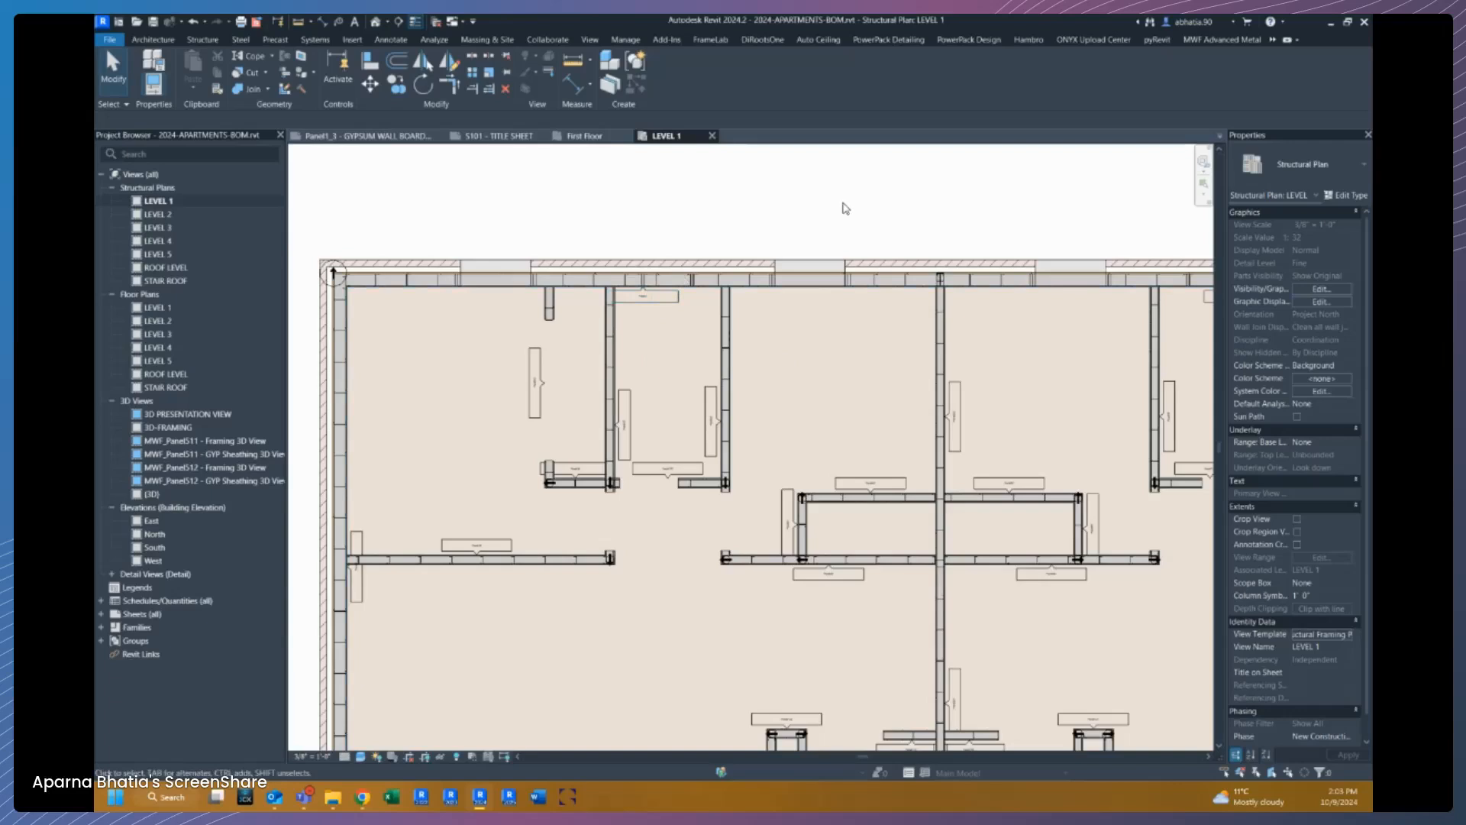
{"action": "left_click", "coordinate": [1222, 39]}
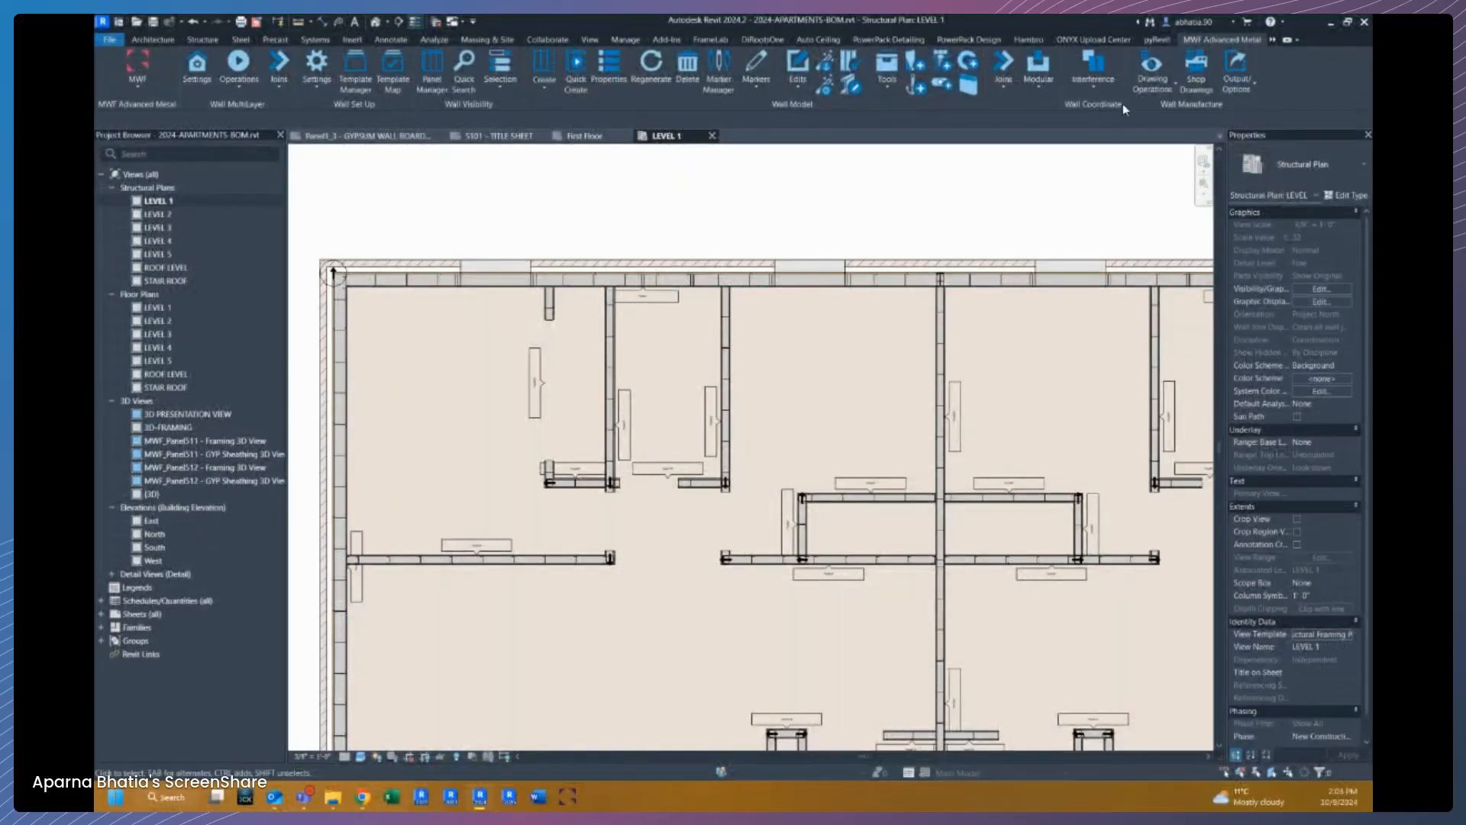
{"action": "left_click", "coordinate": [1164, 87]}
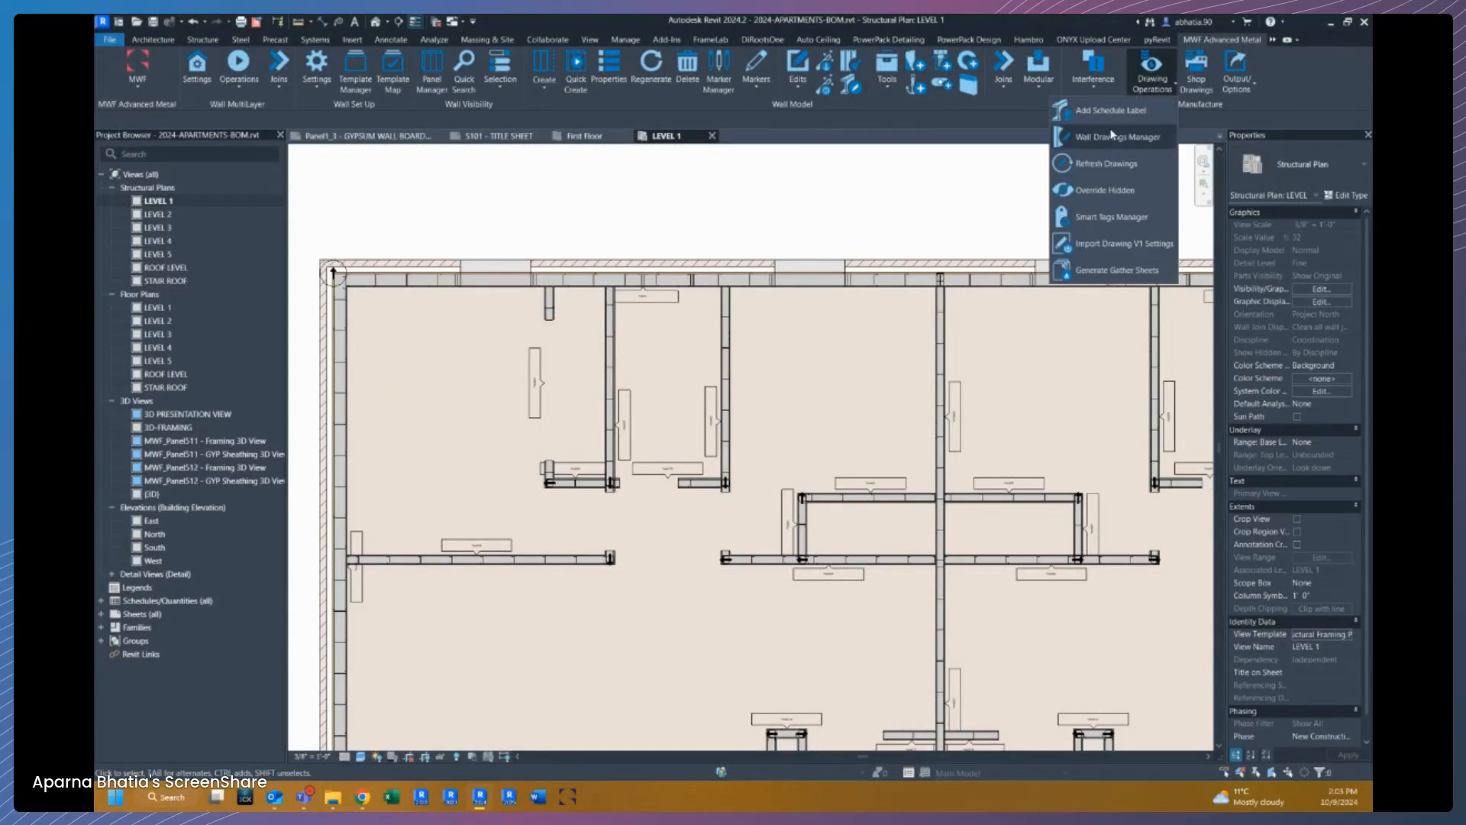
{"action": "left_click", "coordinate": [1069, 158]}
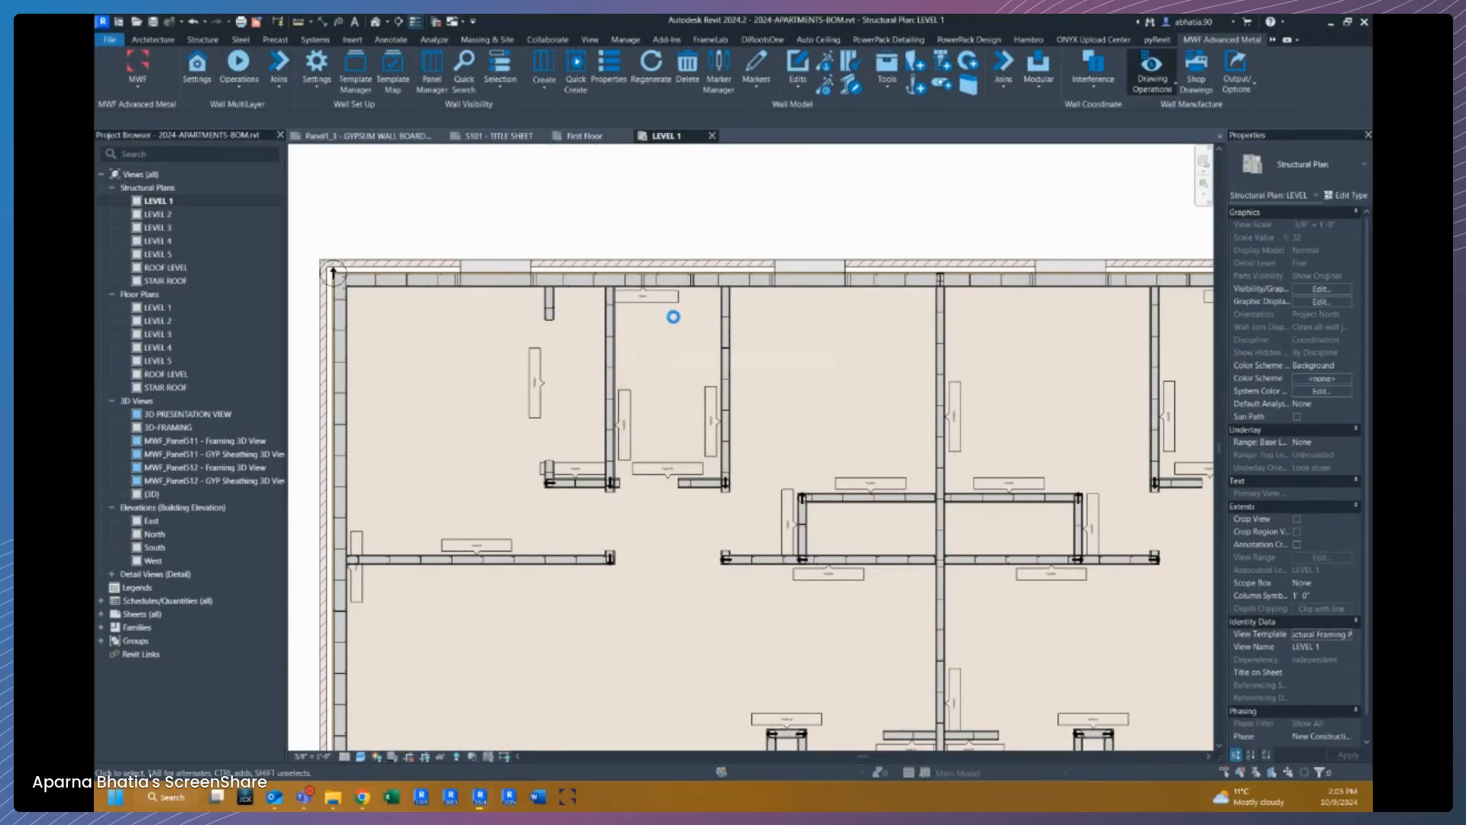
{"action": "left_click", "coordinate": [661, 328]}
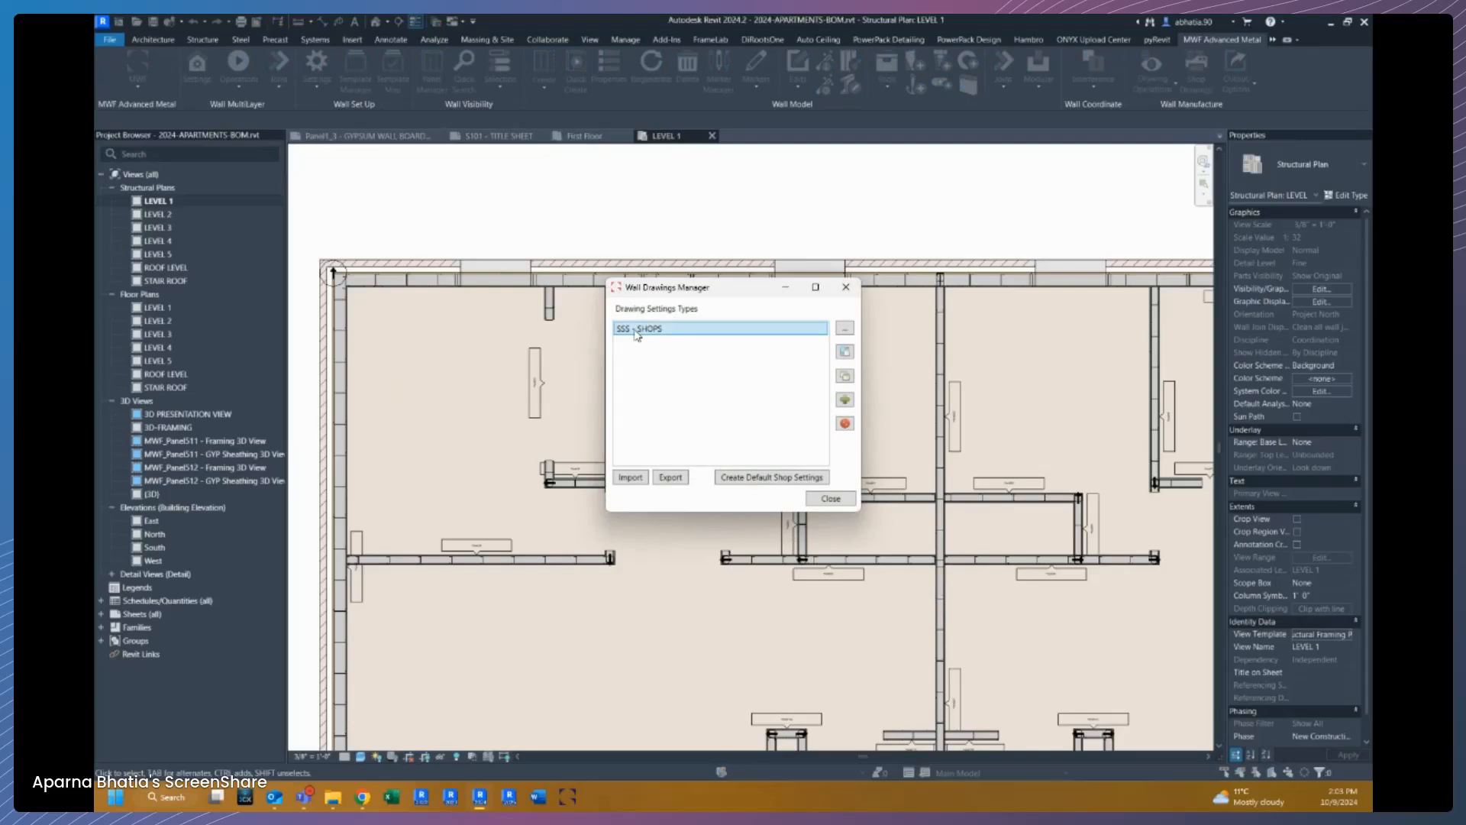
{"action": "double_click", "coordinate": [634, 330]}
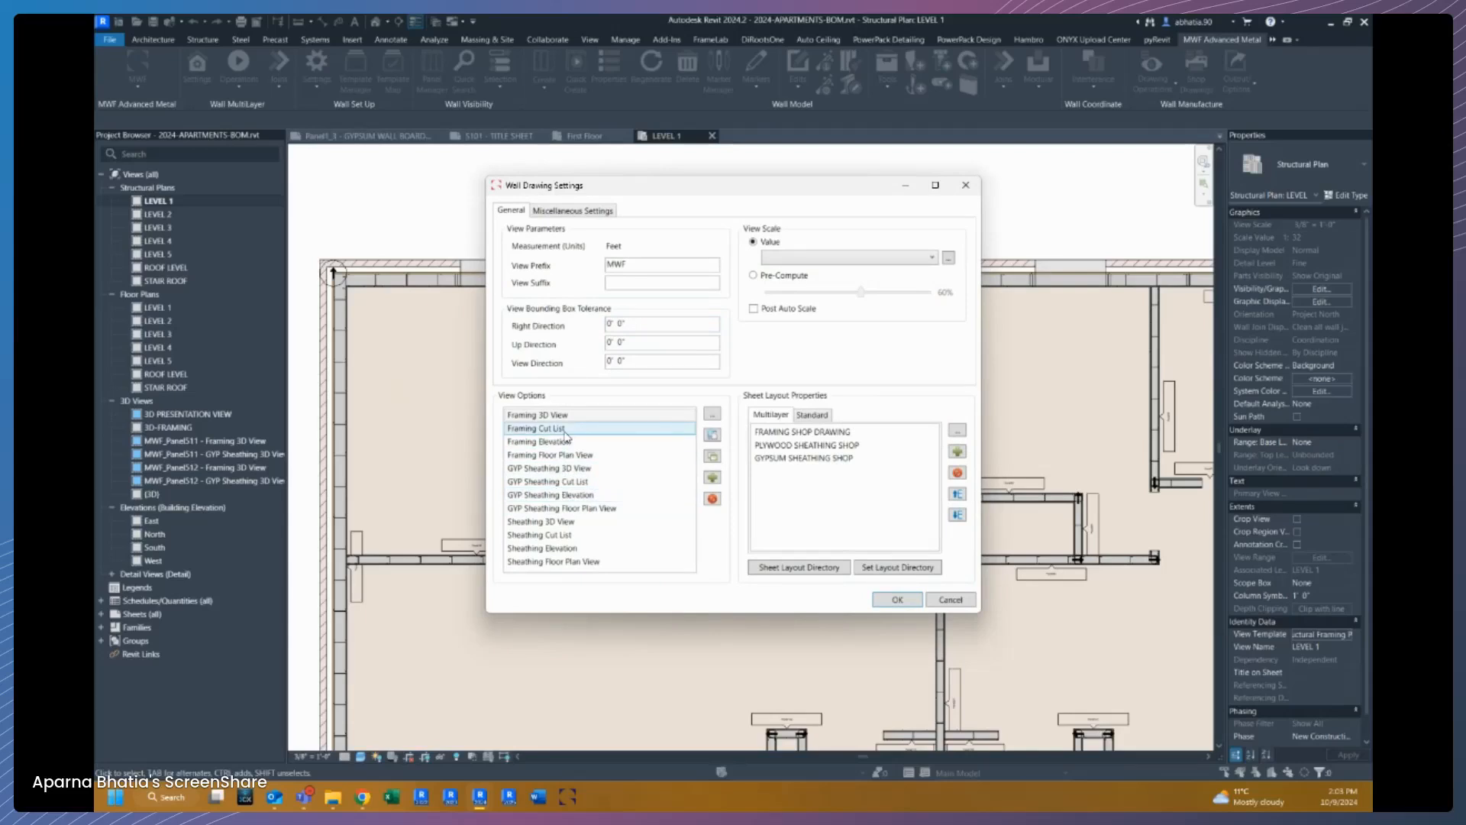
Step: Add a Custom BOM schedule view type to the view options and name its settings FRAMING BOM
{"action": "left_click", "coordinate": [713, 478]}
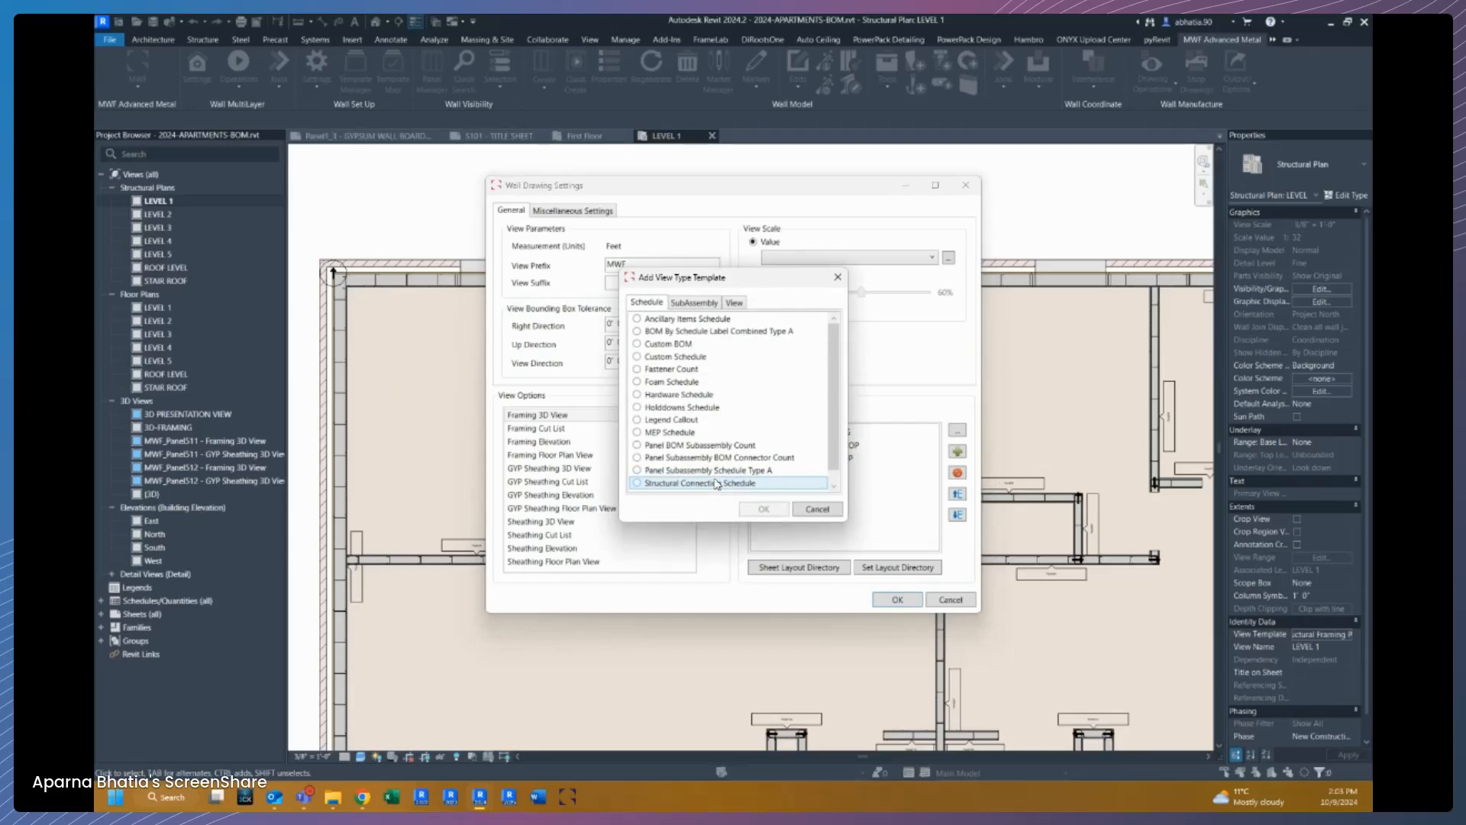
{"action": "left_click_drag", "start_coordinate": [684, 277], "coordinate": [648, 277]}
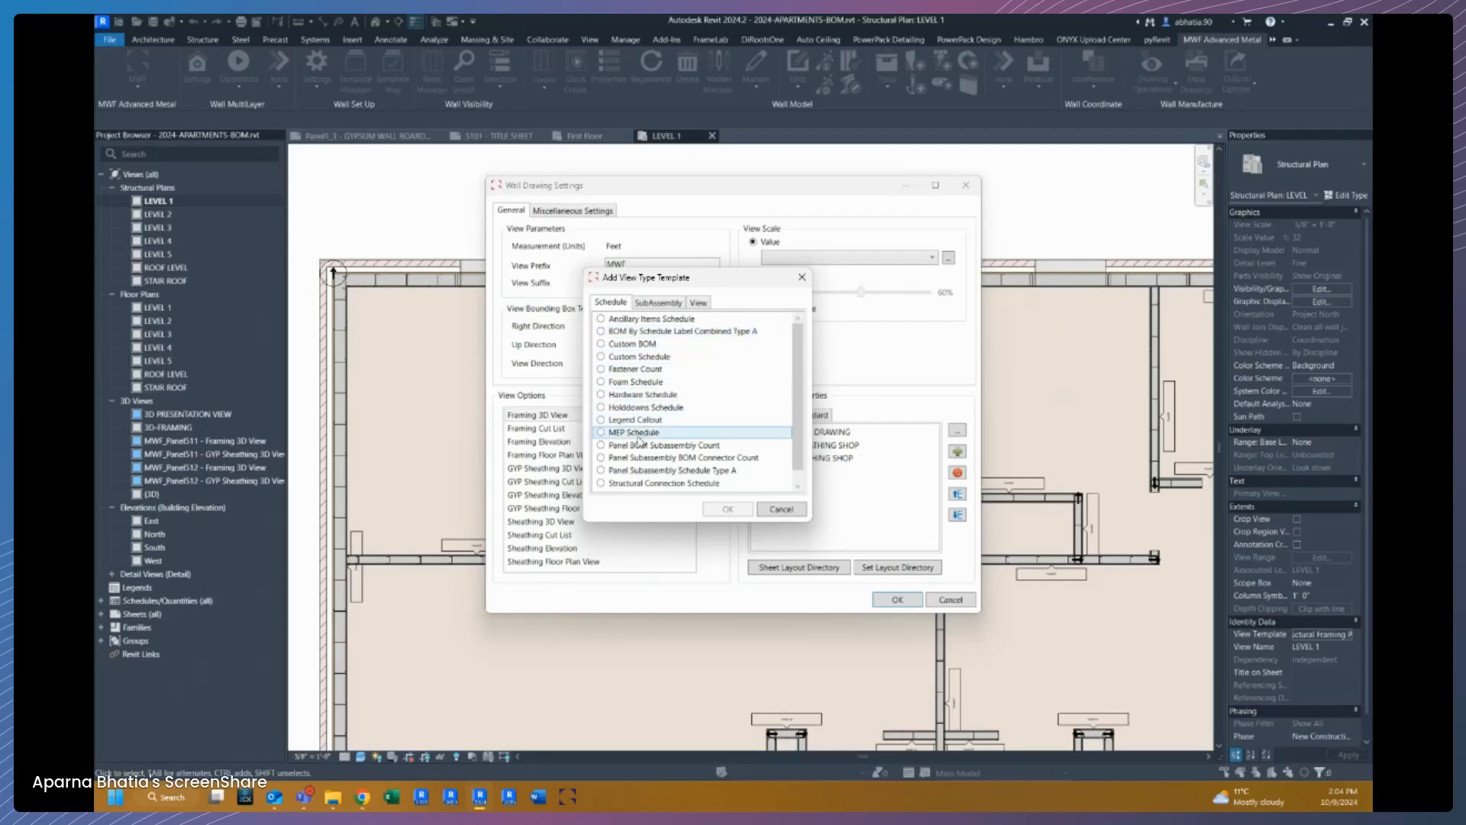
{"action": "scroll", "coordinate": [640, 470], "scroll_direction": "down", "scroll_amount": 1}
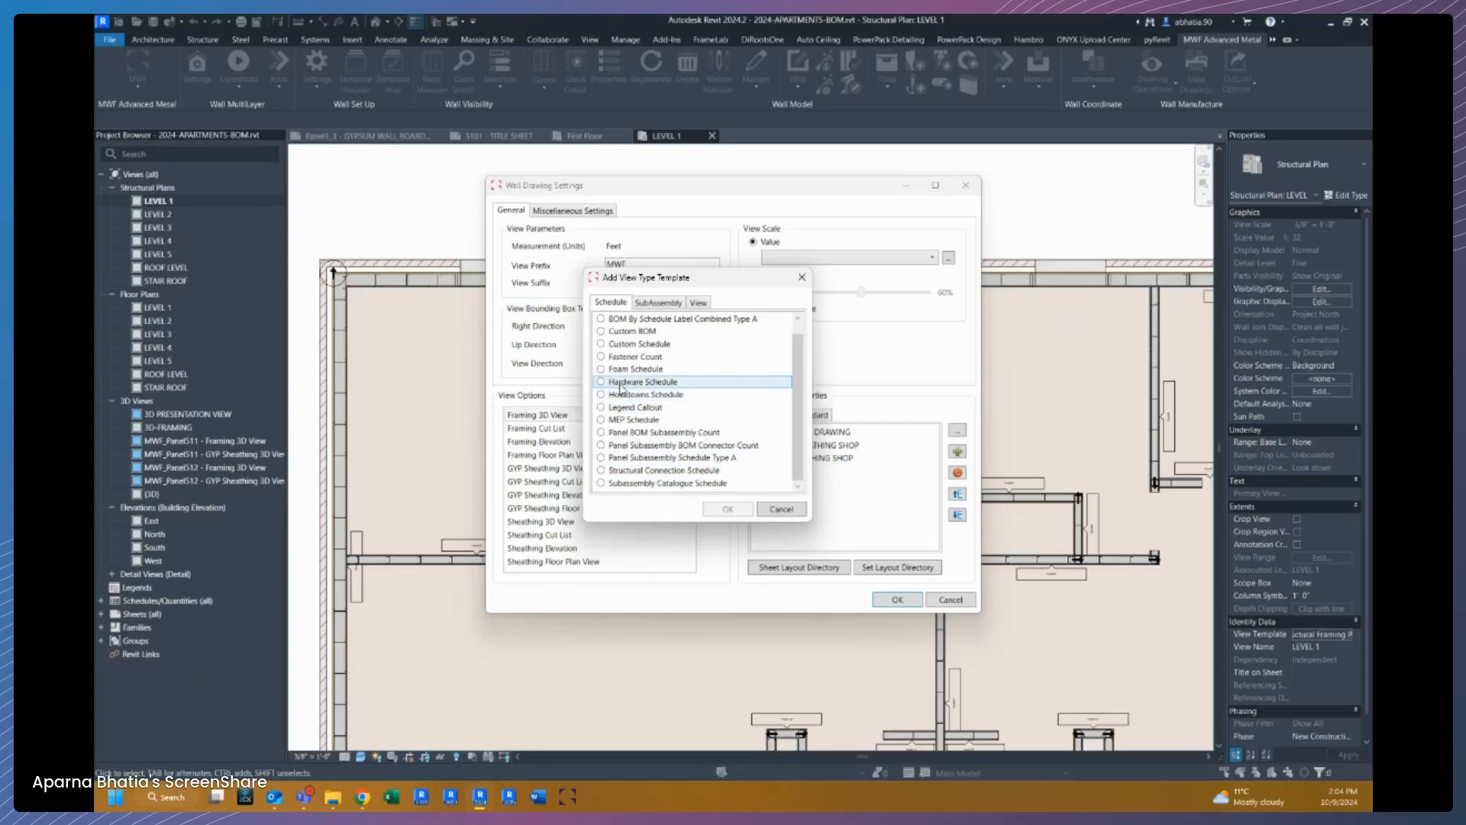
{"action": "scroll", "coordinate": [622, 382], "scroll_direction": "up", "scroll_amount": 1}
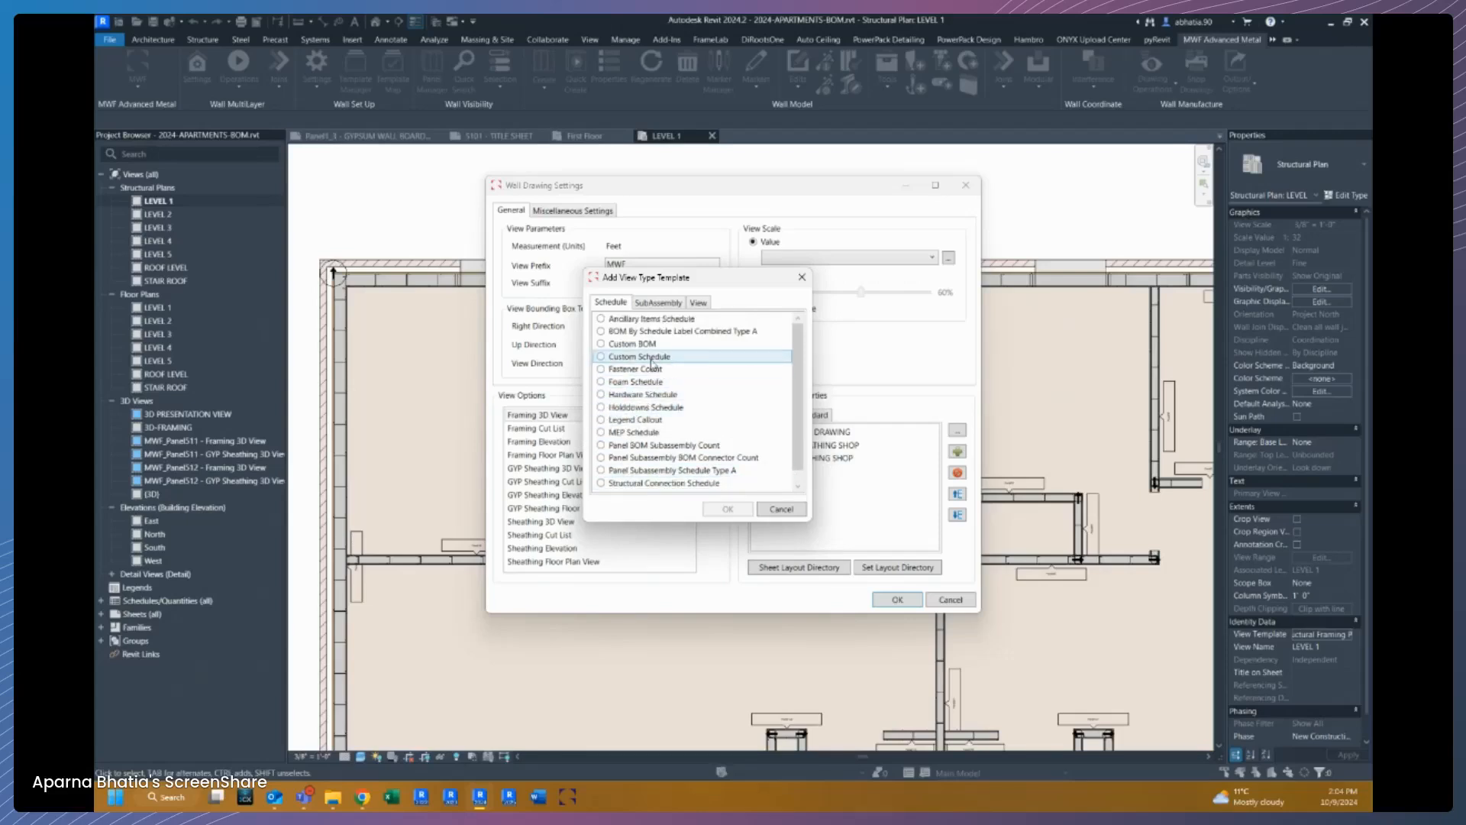
{"action": "left_click", "coordinate": [602, 345]}
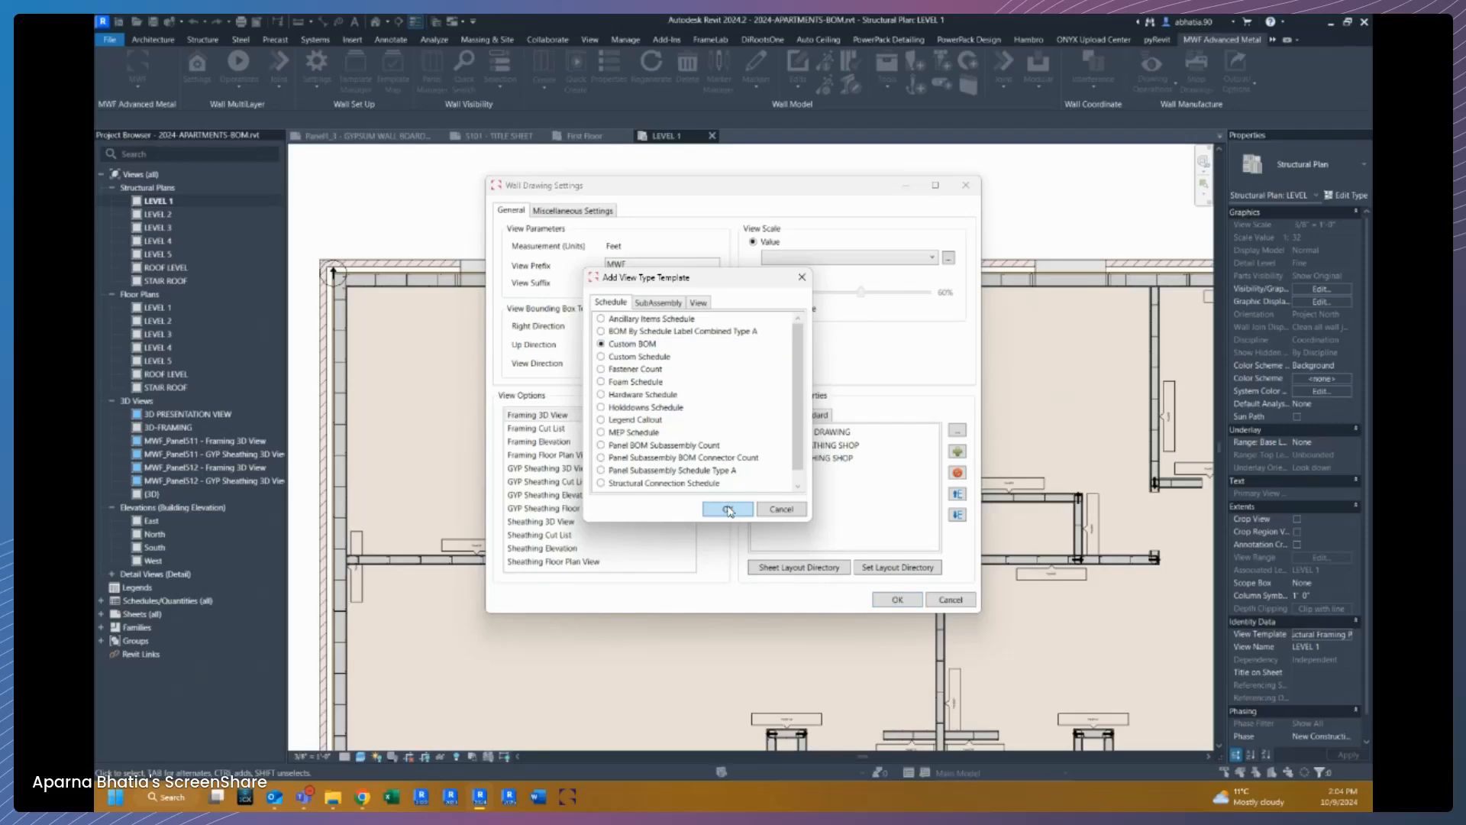
{"action": "left_click", "coordinate": [728, 510]}
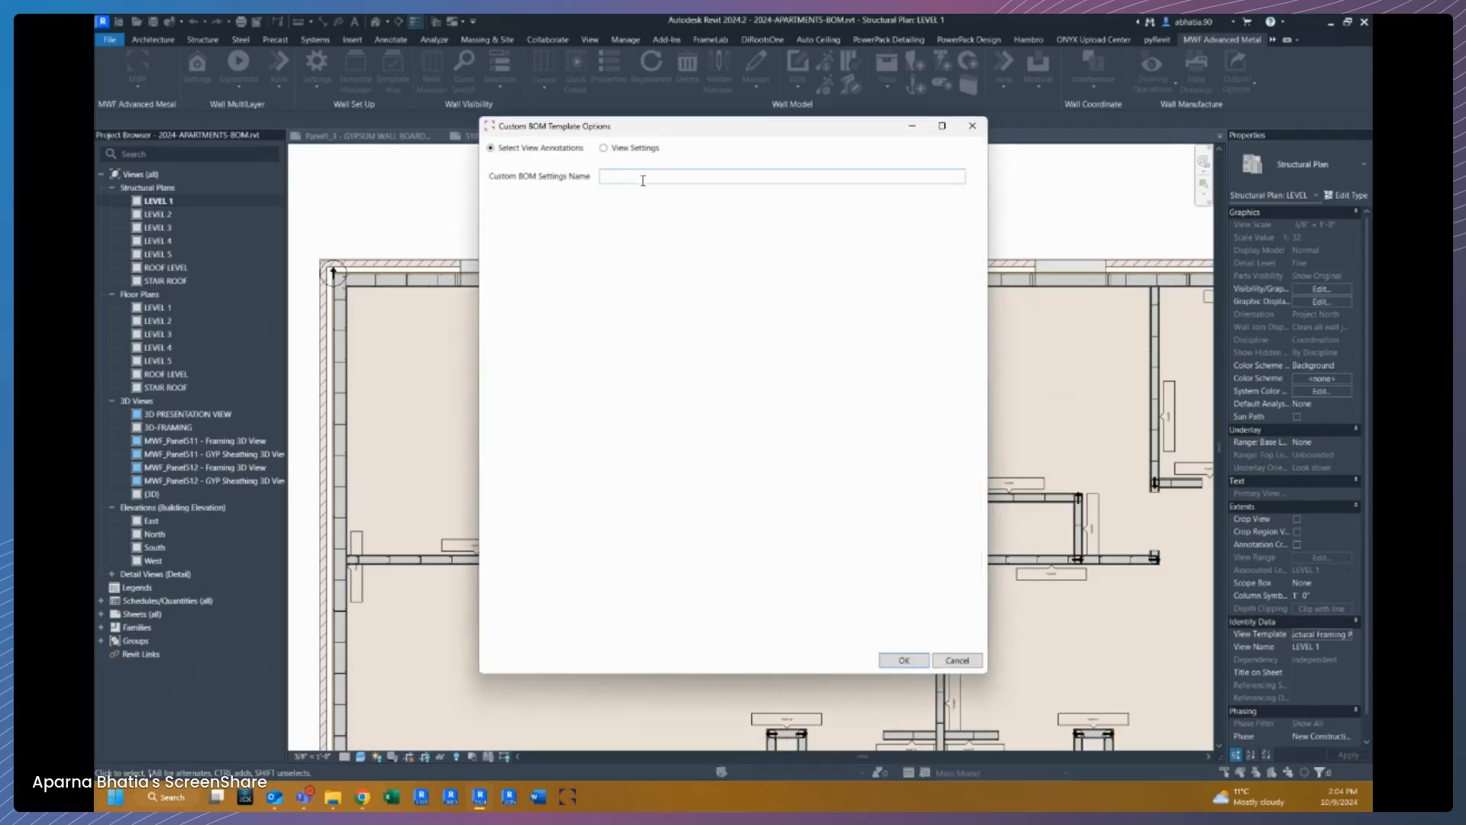
{"action": "type", "text": "FRAMING BOM"}
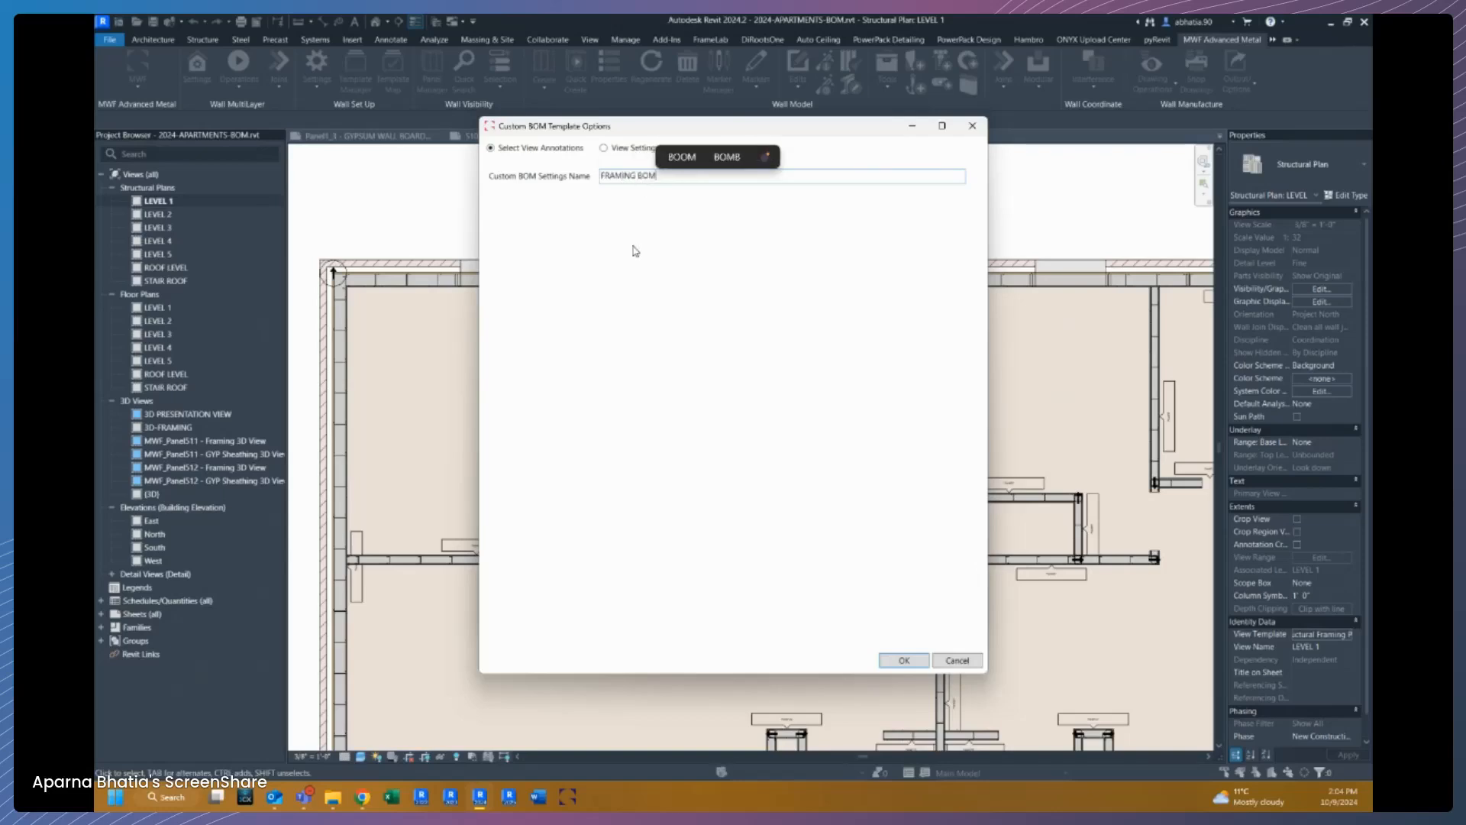
Step: In the BOM's view settings, set the sheet and view insert points to Top Left and the viewport type to No Title
{"action": "left_click", "coordinate": [605, 149]}
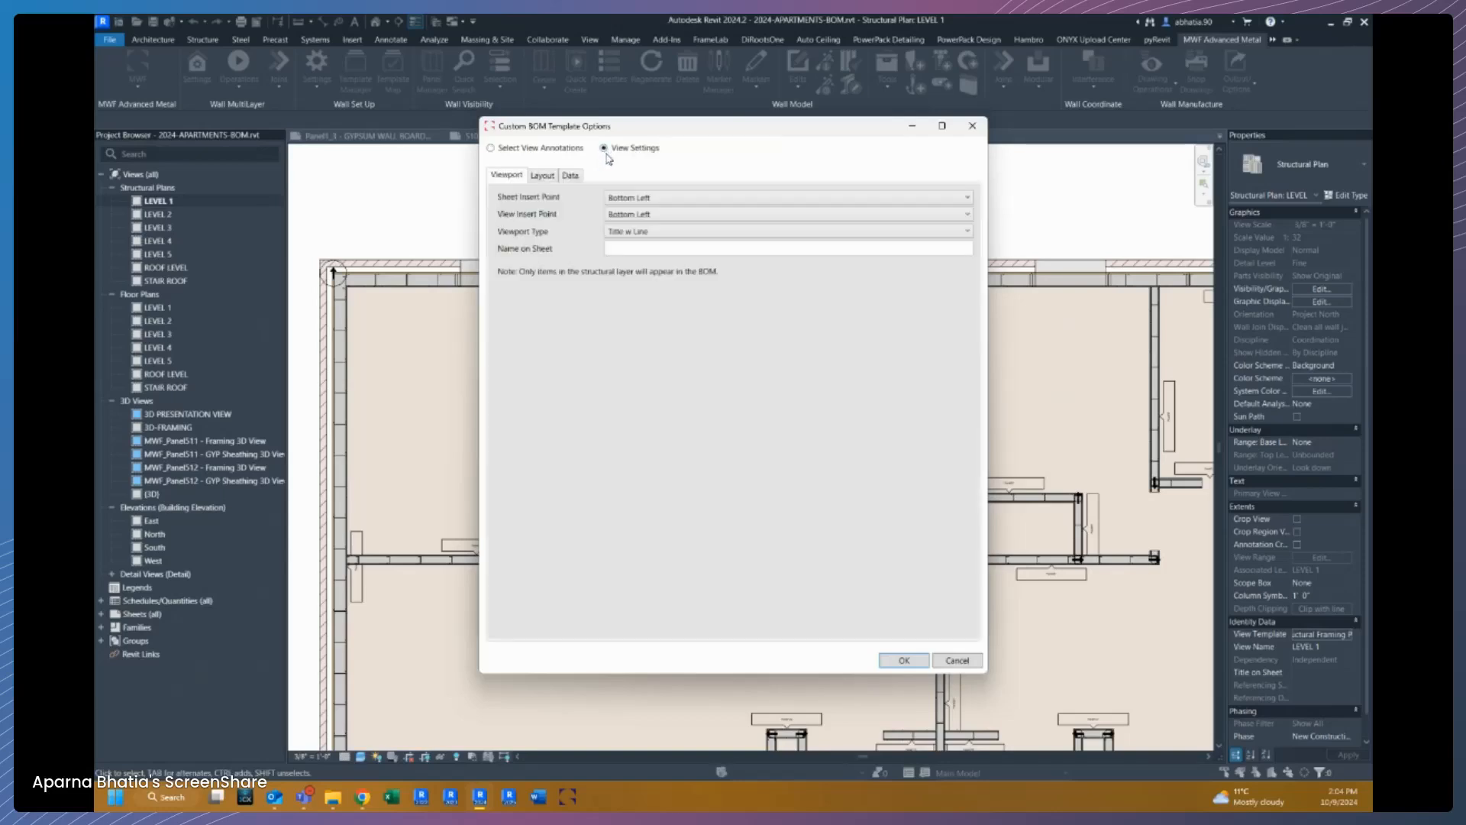
{"action": "left_click", "coordinate": [651, 198]}
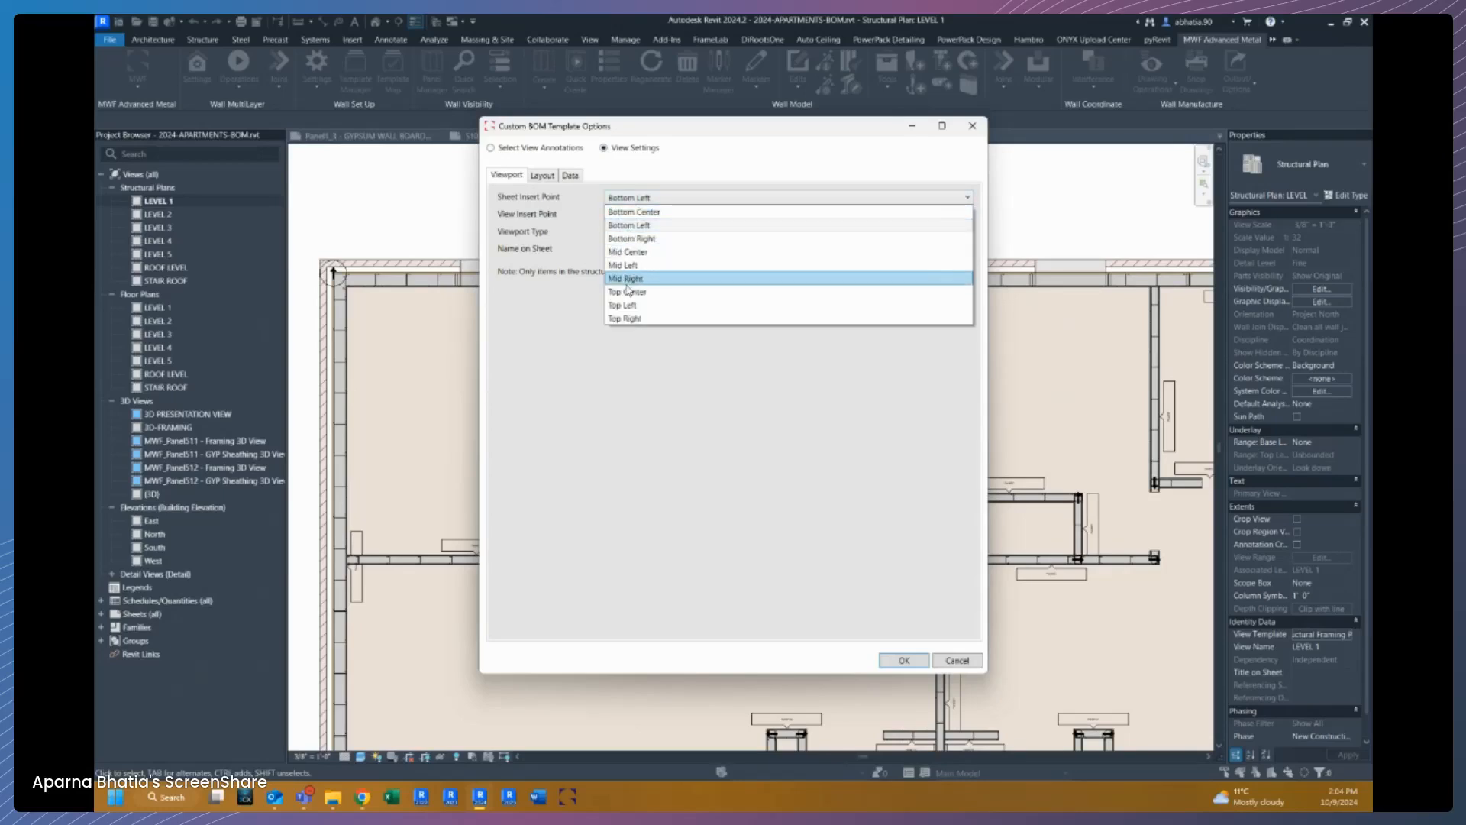
{"action": "left_click", "coordinate": [624, 305]}
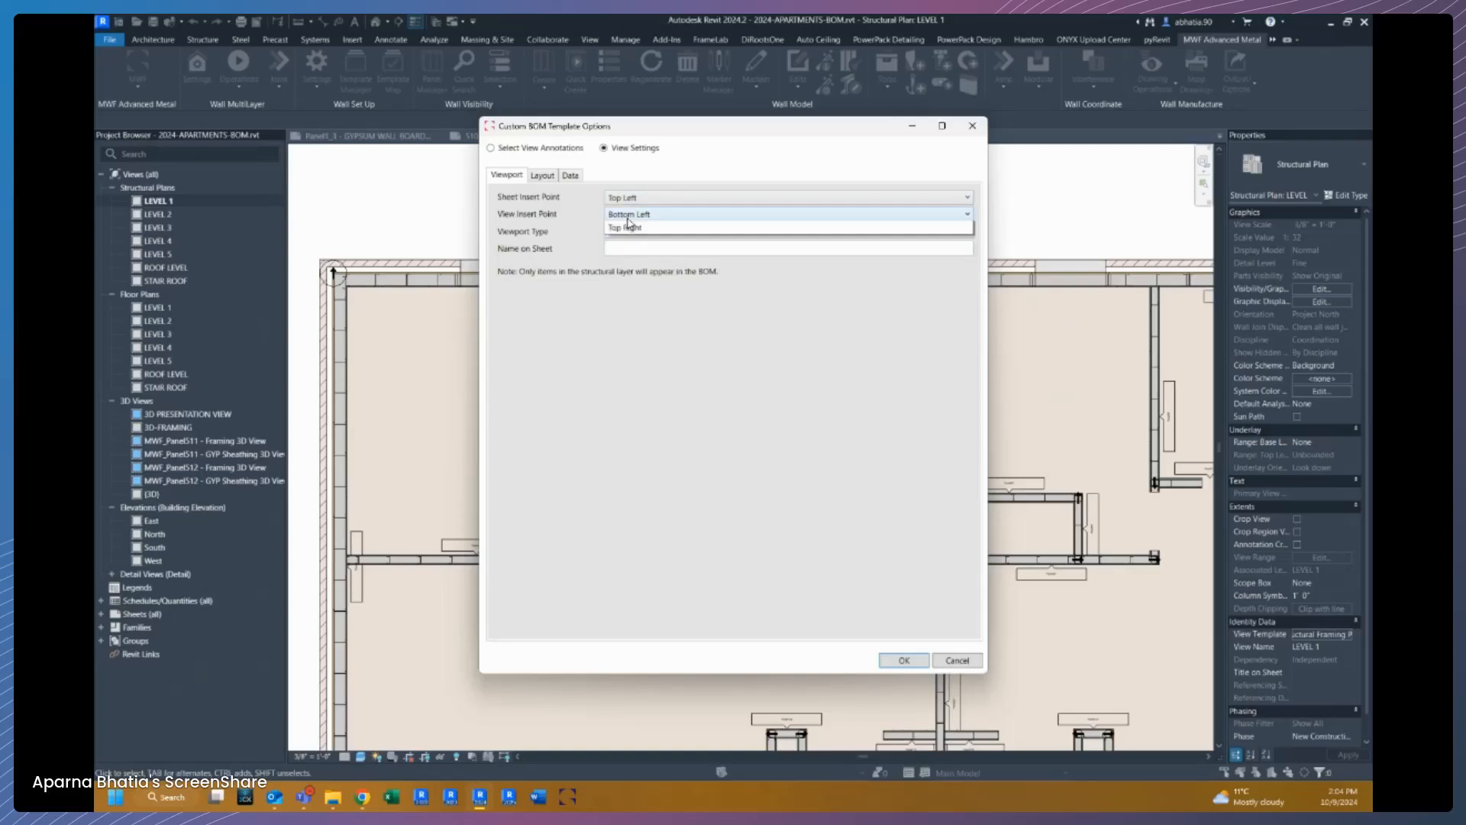
{"action": "left_click", "coordinate": [630, 222]}
{"action": "left_click", "coordinate": [627, 321]}
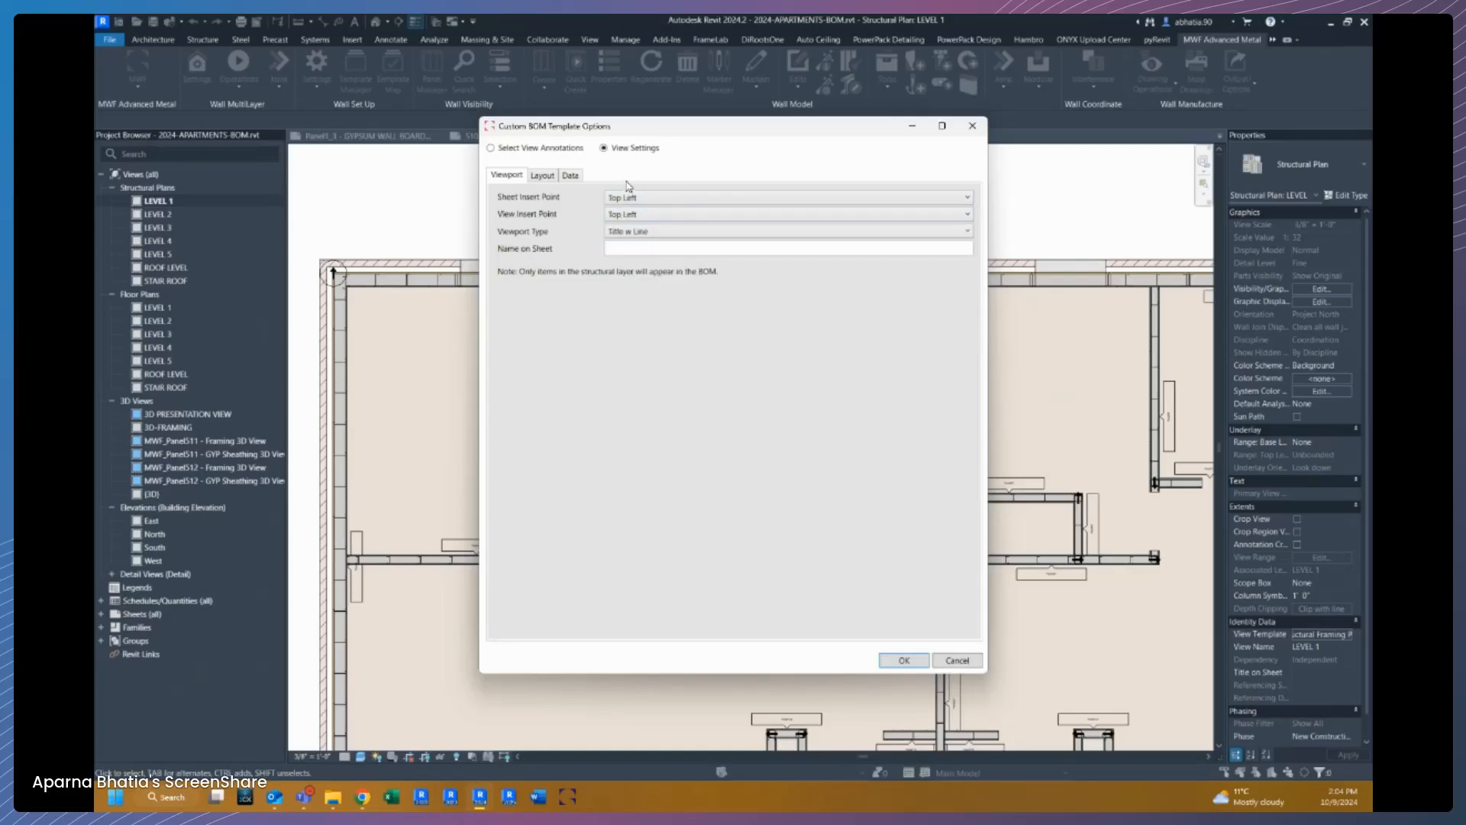
{"action": "left_click", "coordinate": [622, 231]}
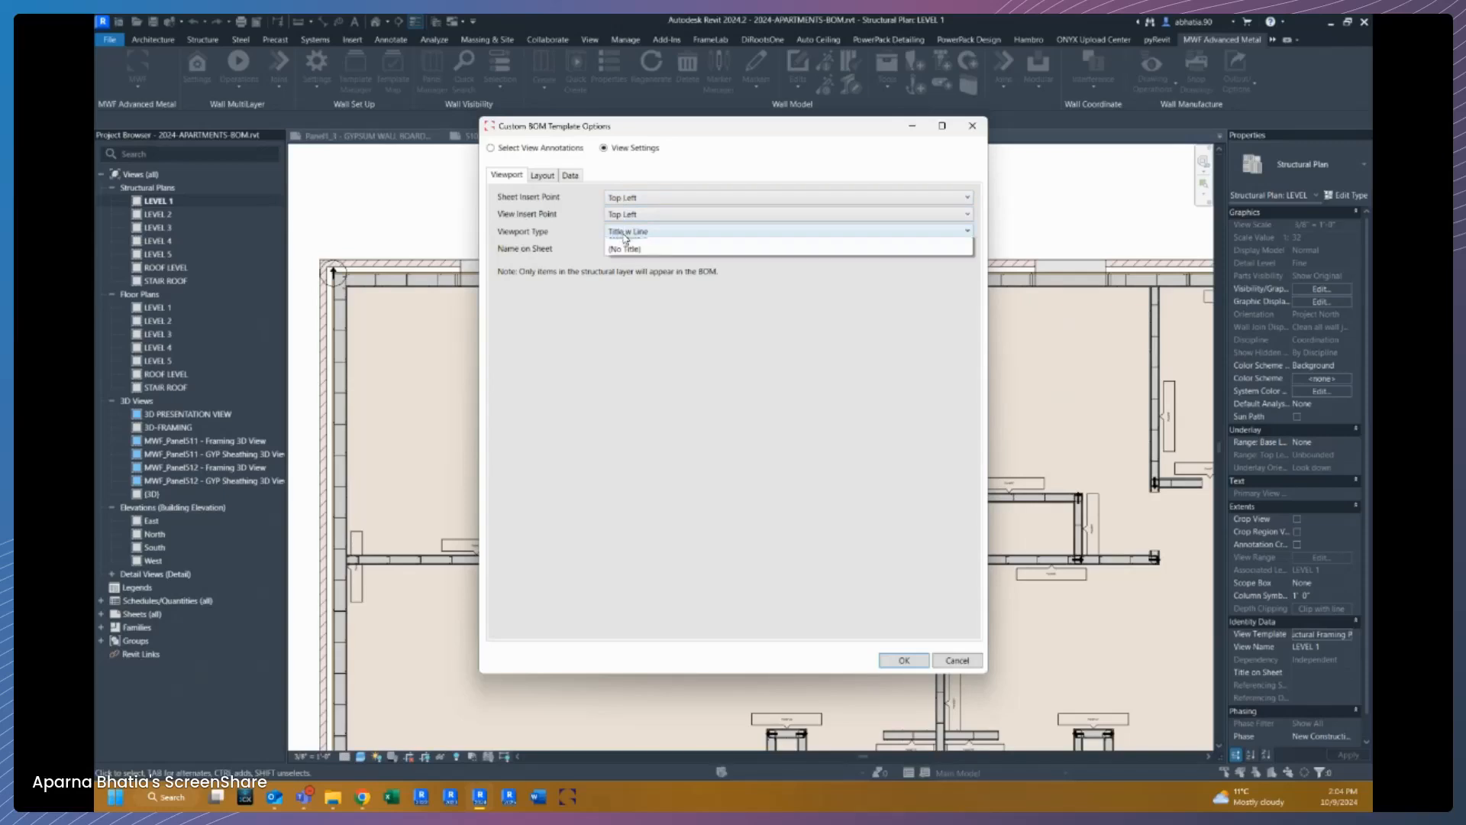
{"action": "left_click", "coordinate": [626, 271]}
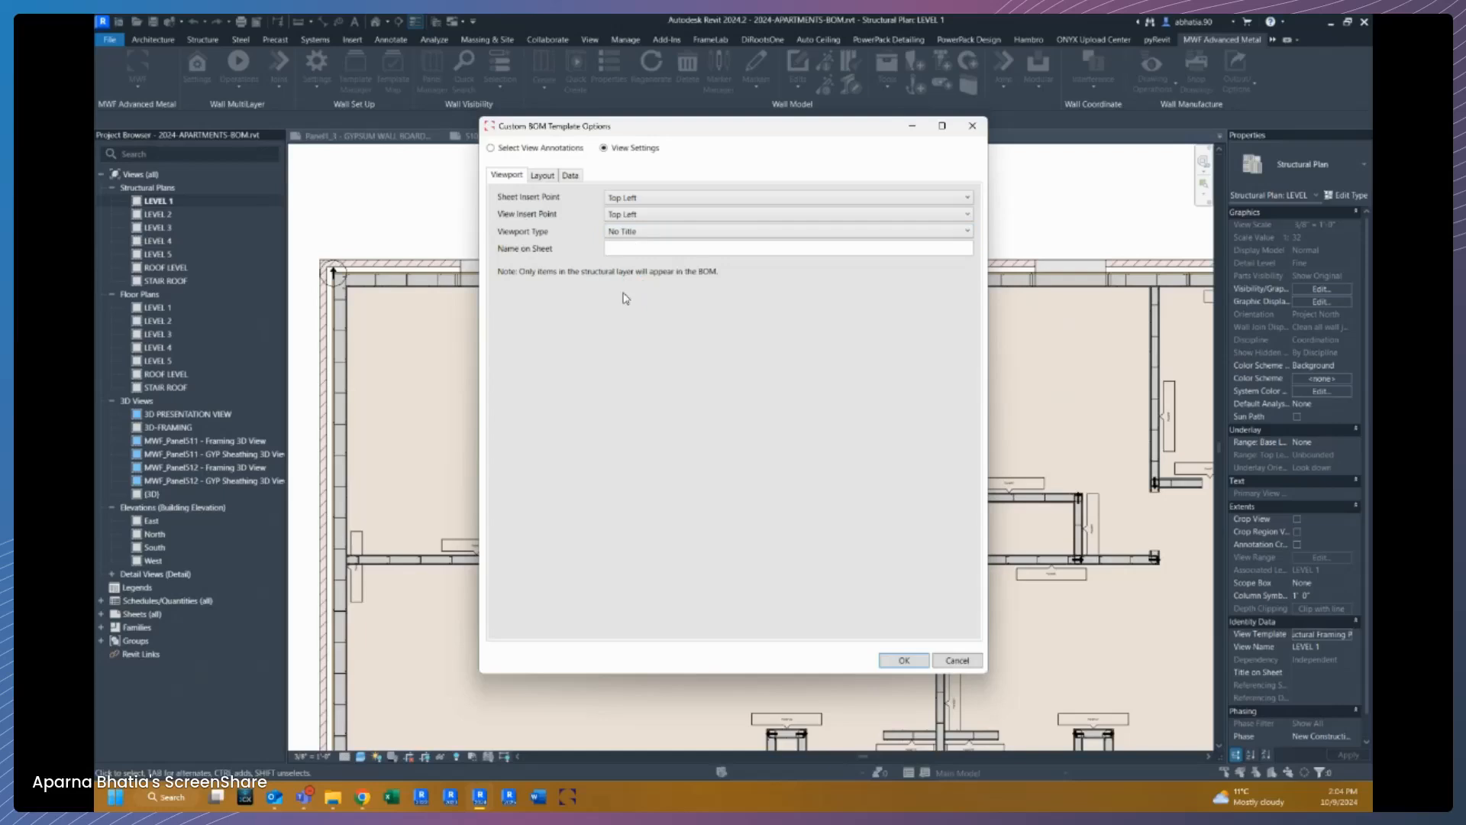
Step: Set the BOM's name on sheet to FRAMING BOM
{"action": "left_click", "coordinate": [628, 249]}
{"action": "type", "text": "FRAMING"}
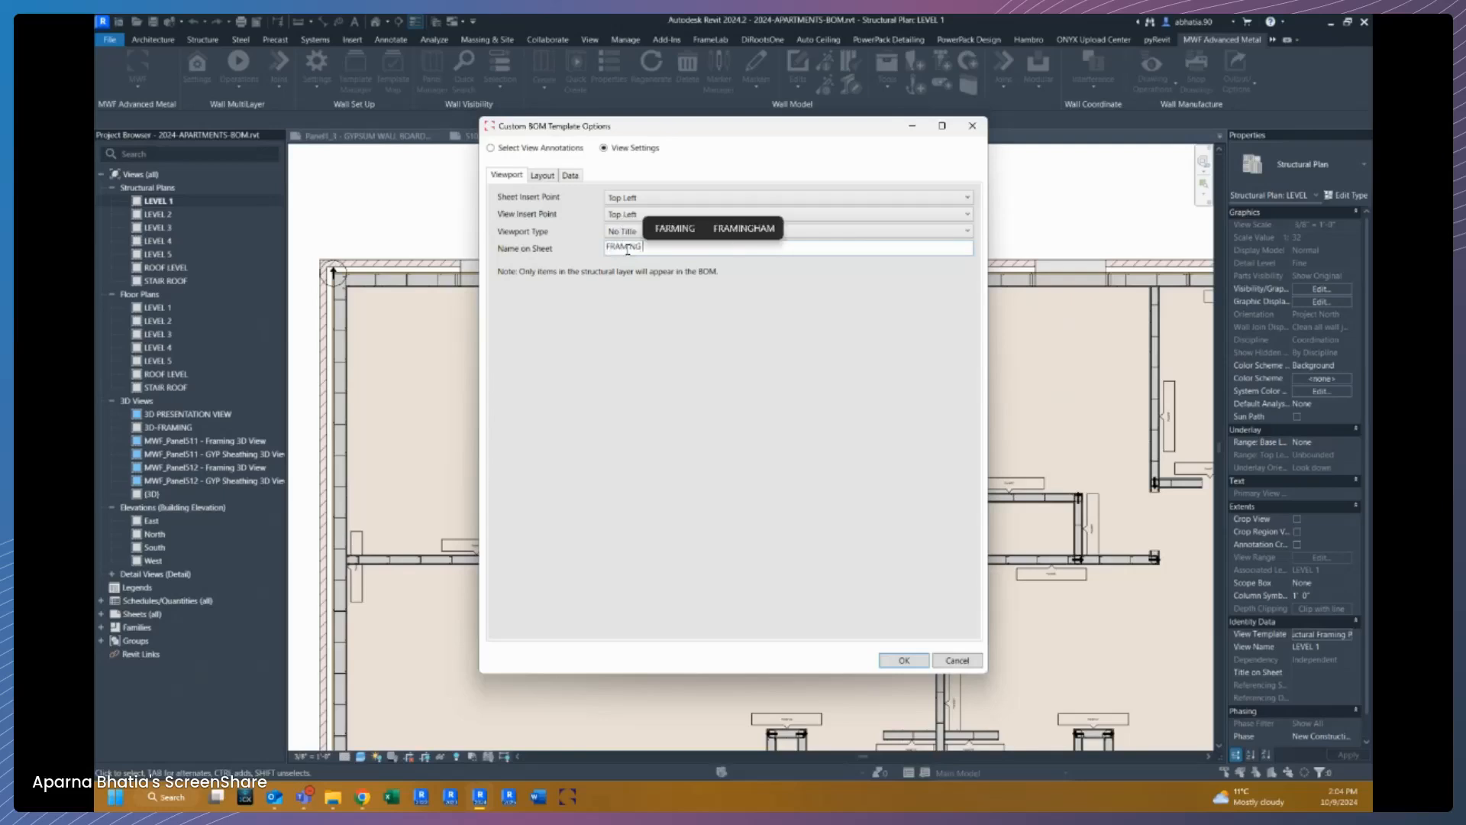
{"action": "type", "text": " B"}
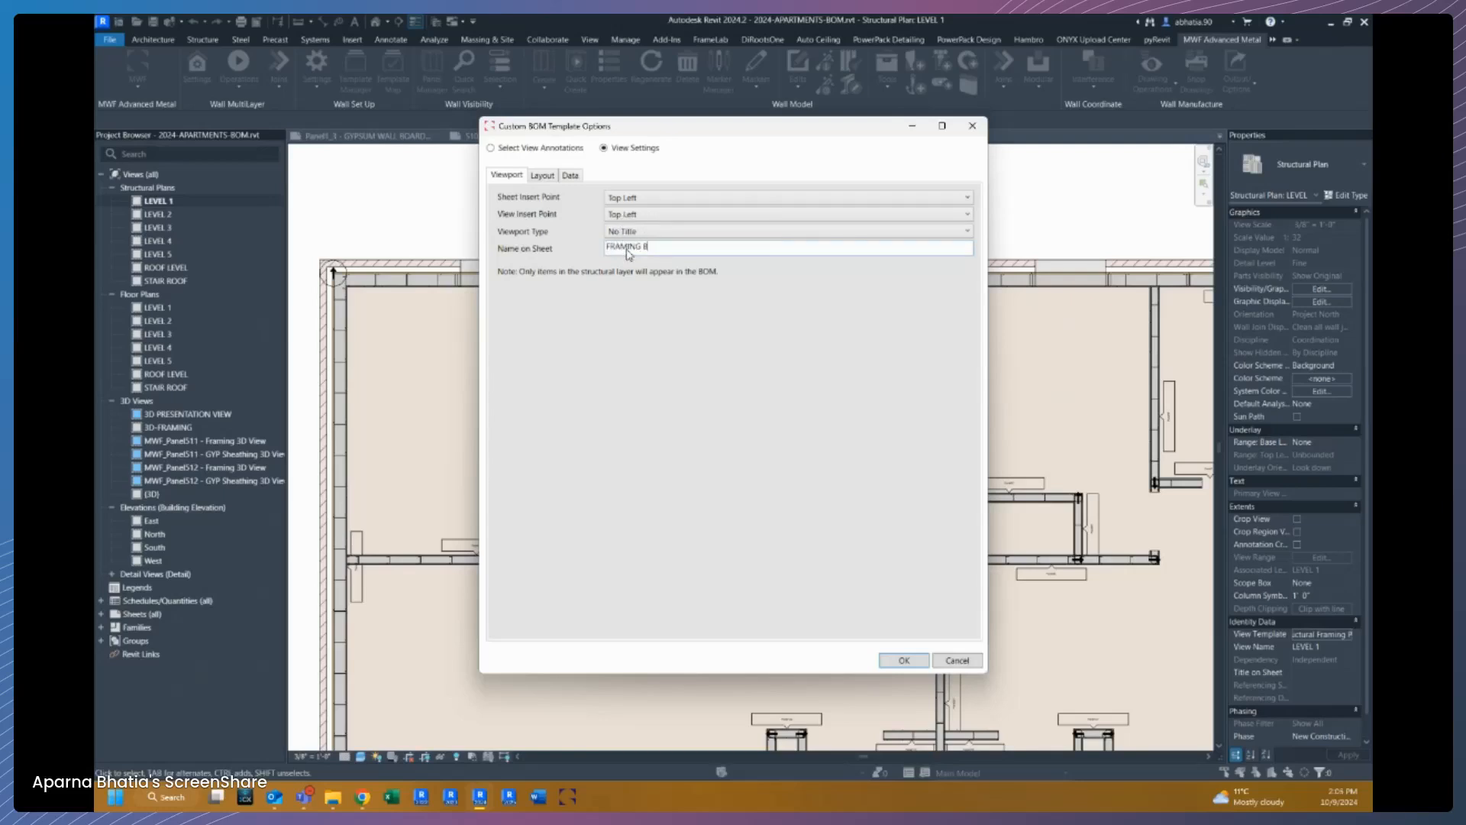
{"action": "type", "text": "OM"}
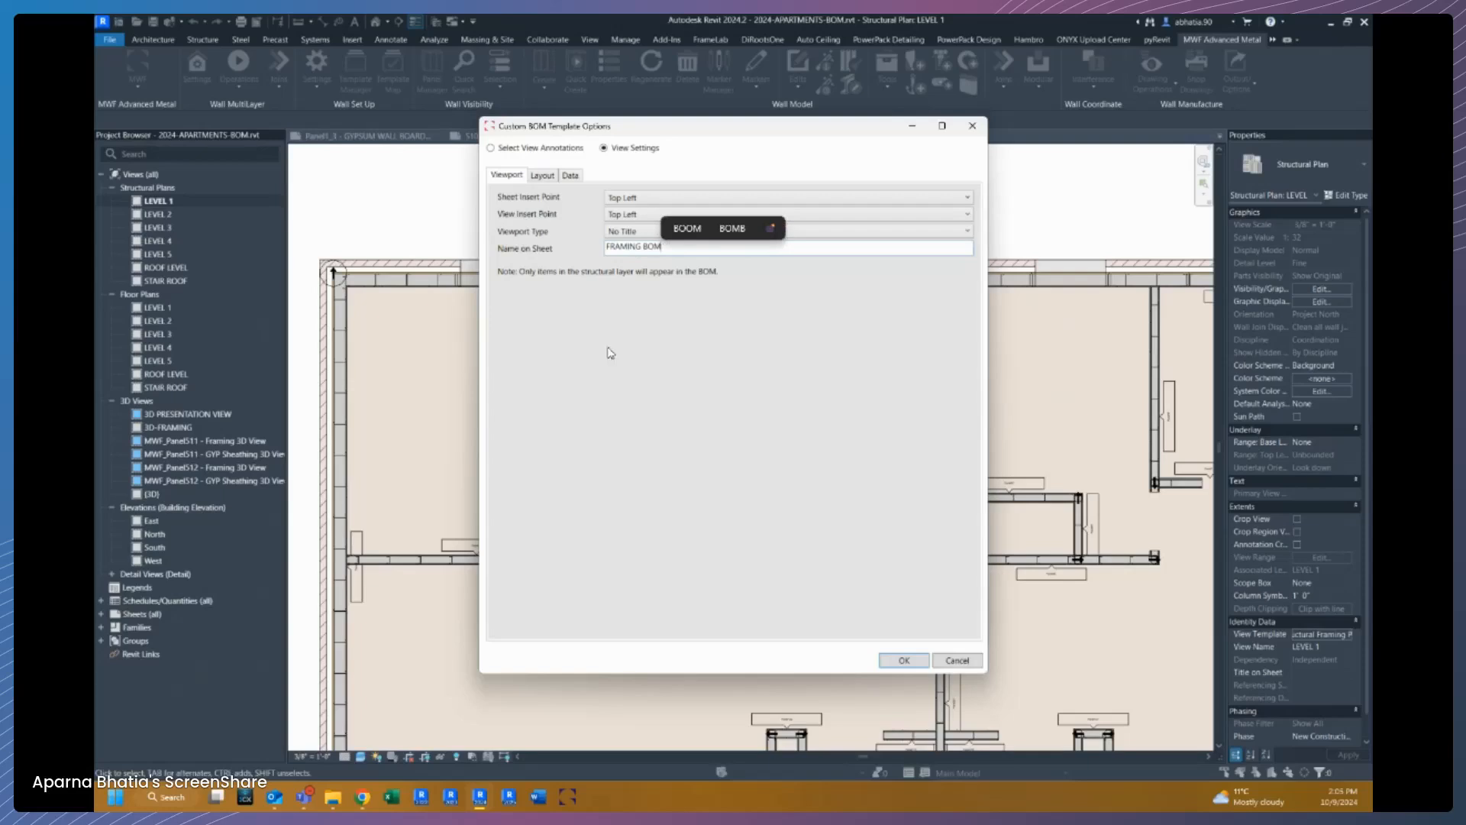
Step: Set the BOM layout's outer line style to Wide Lines and its inner line style to Thin Lines
{"action": "left_click", "coordinate": [546, 175]}
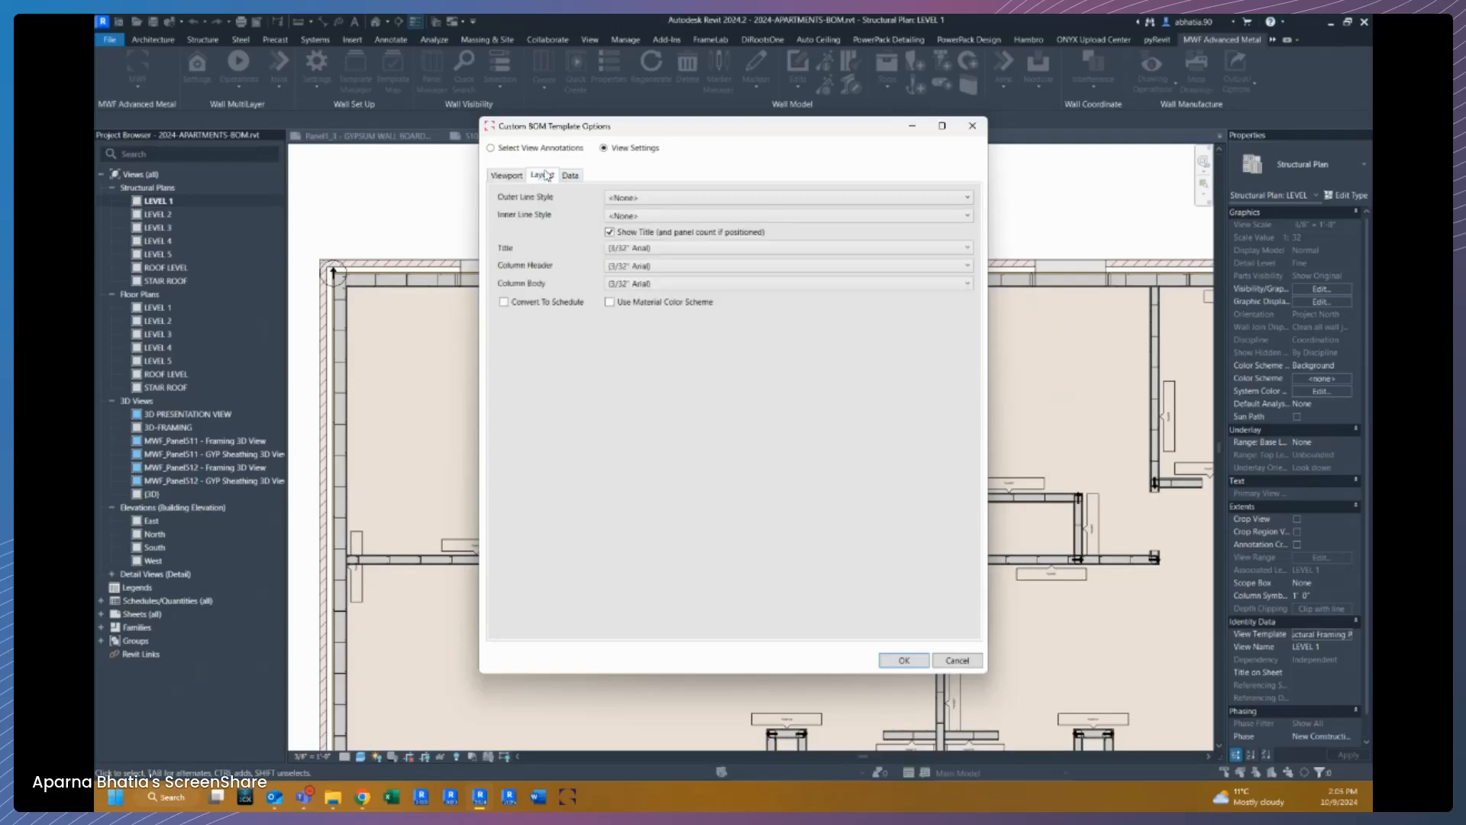
{"action": "left_click", "coordinate": [663, 201]}
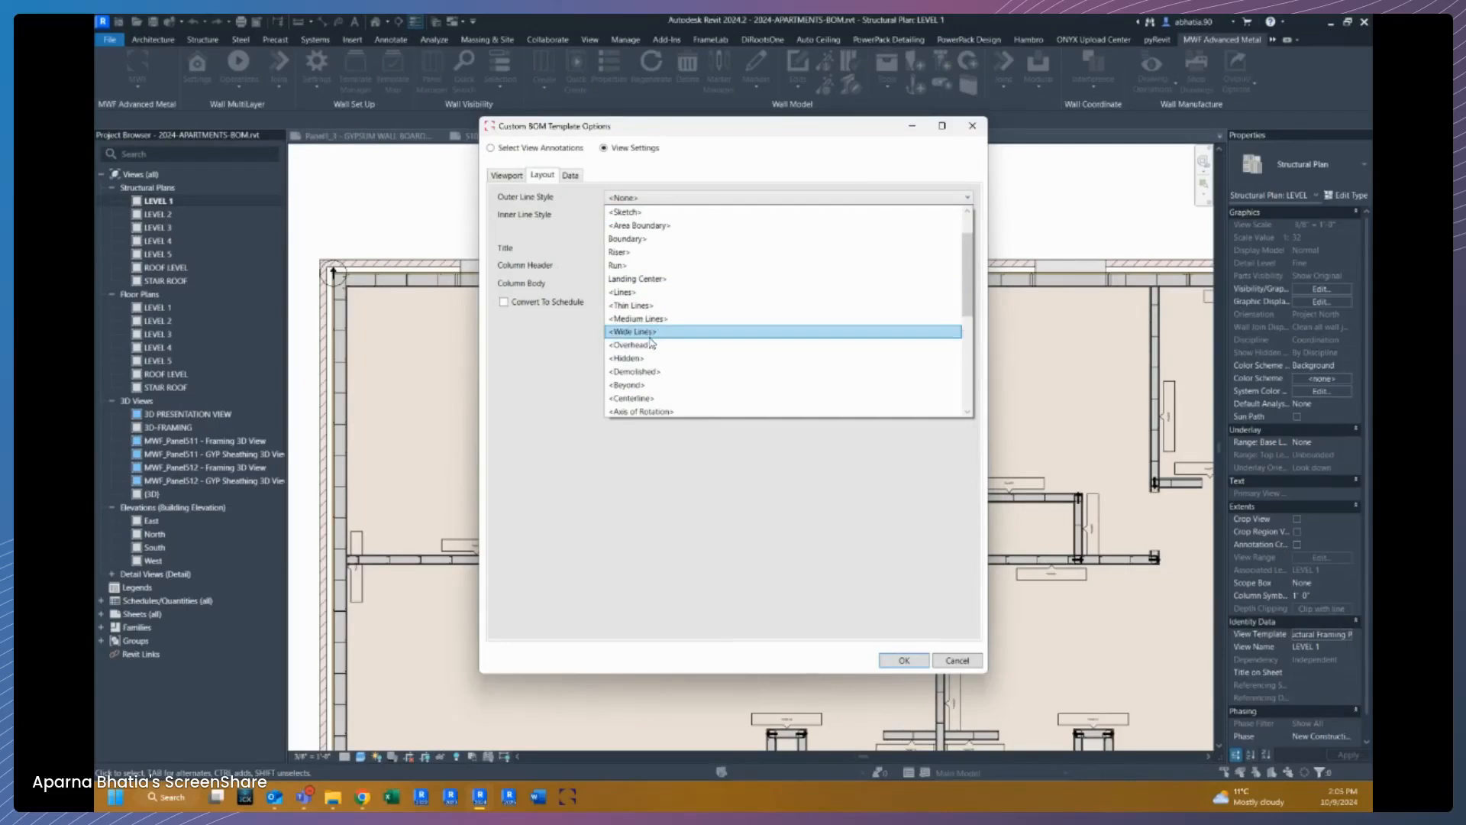
{"action": "left_click", "coordinate": [650, 337]}
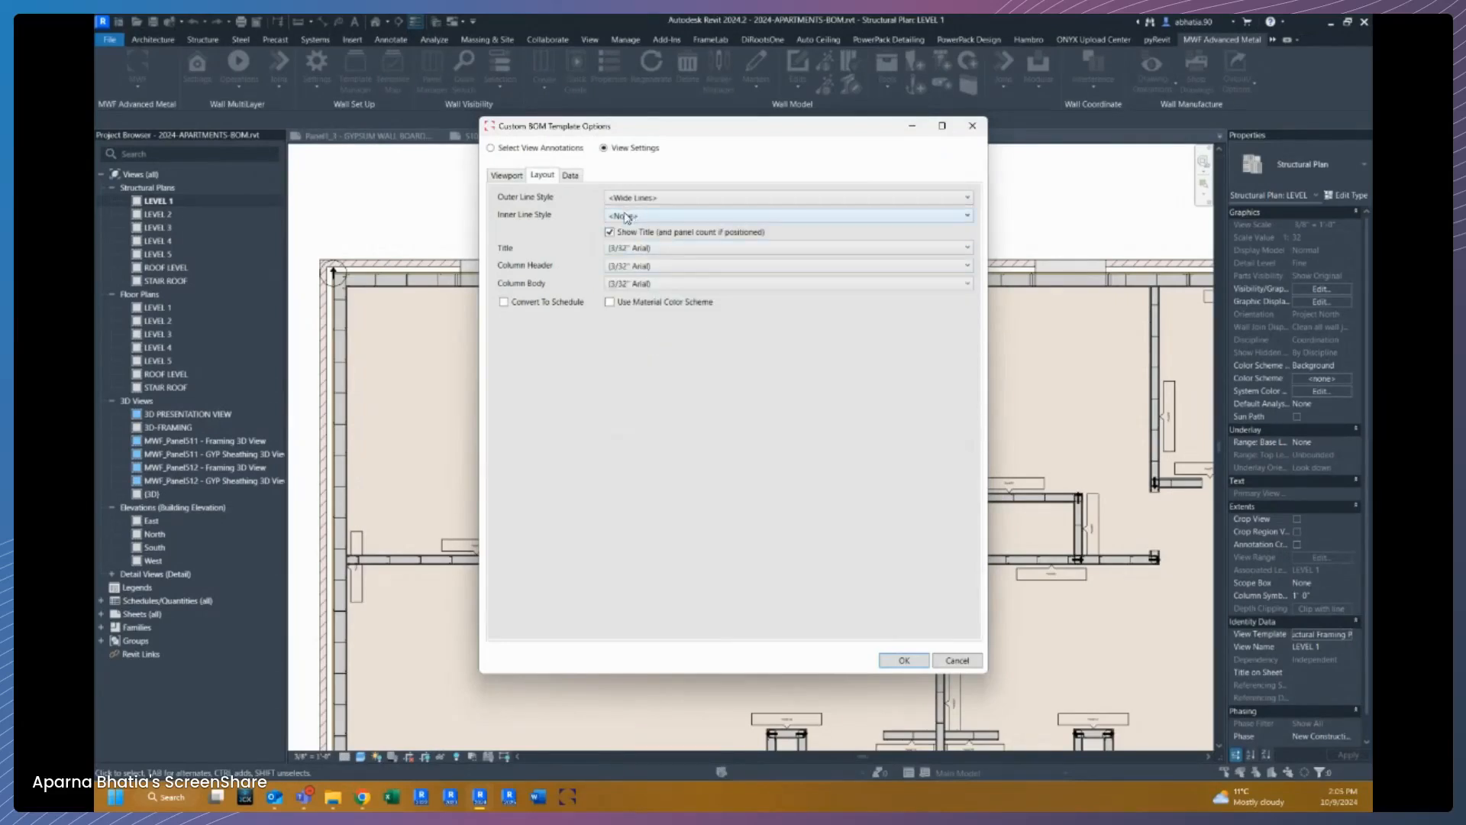
{"action": "left_click", "coordinate": [626, 217]}
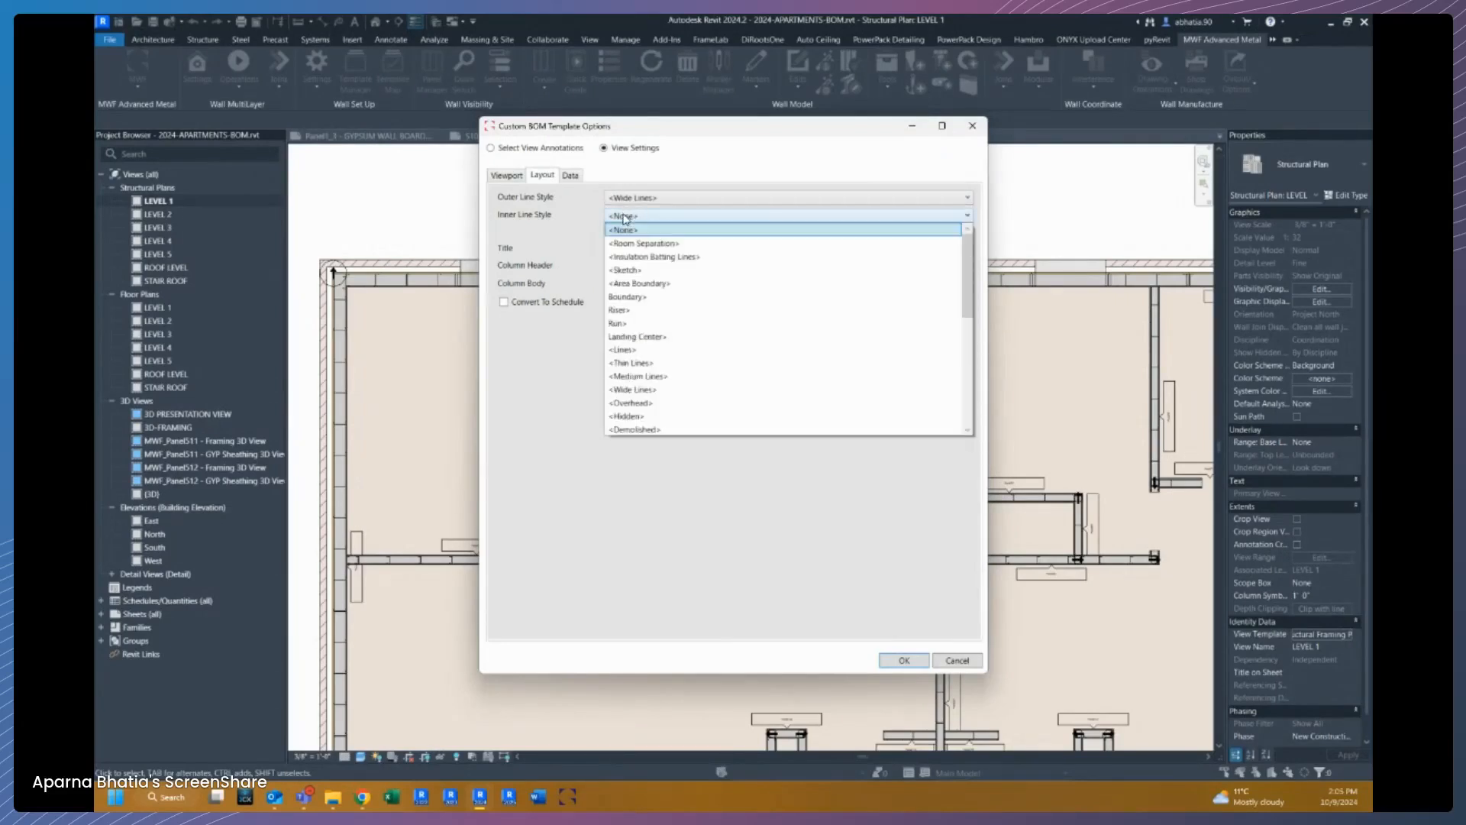
{"action": "left_click", "coordinate": [645, 363]}
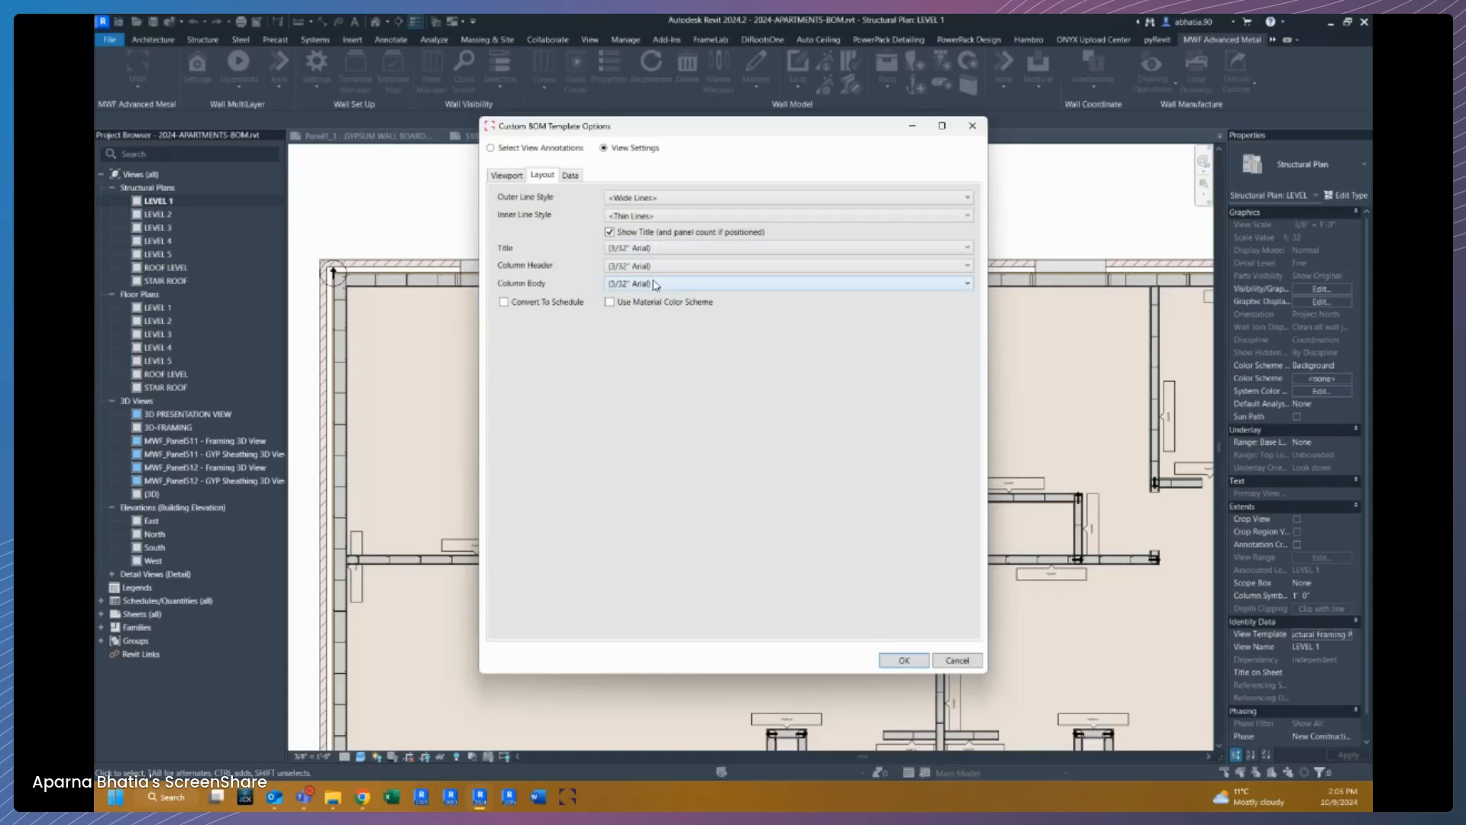
Step: Review the text types available for the BOM title and enable Convert To Schedule in the layout settings
{"action": "left_click", "coordinate": [660, 251]}
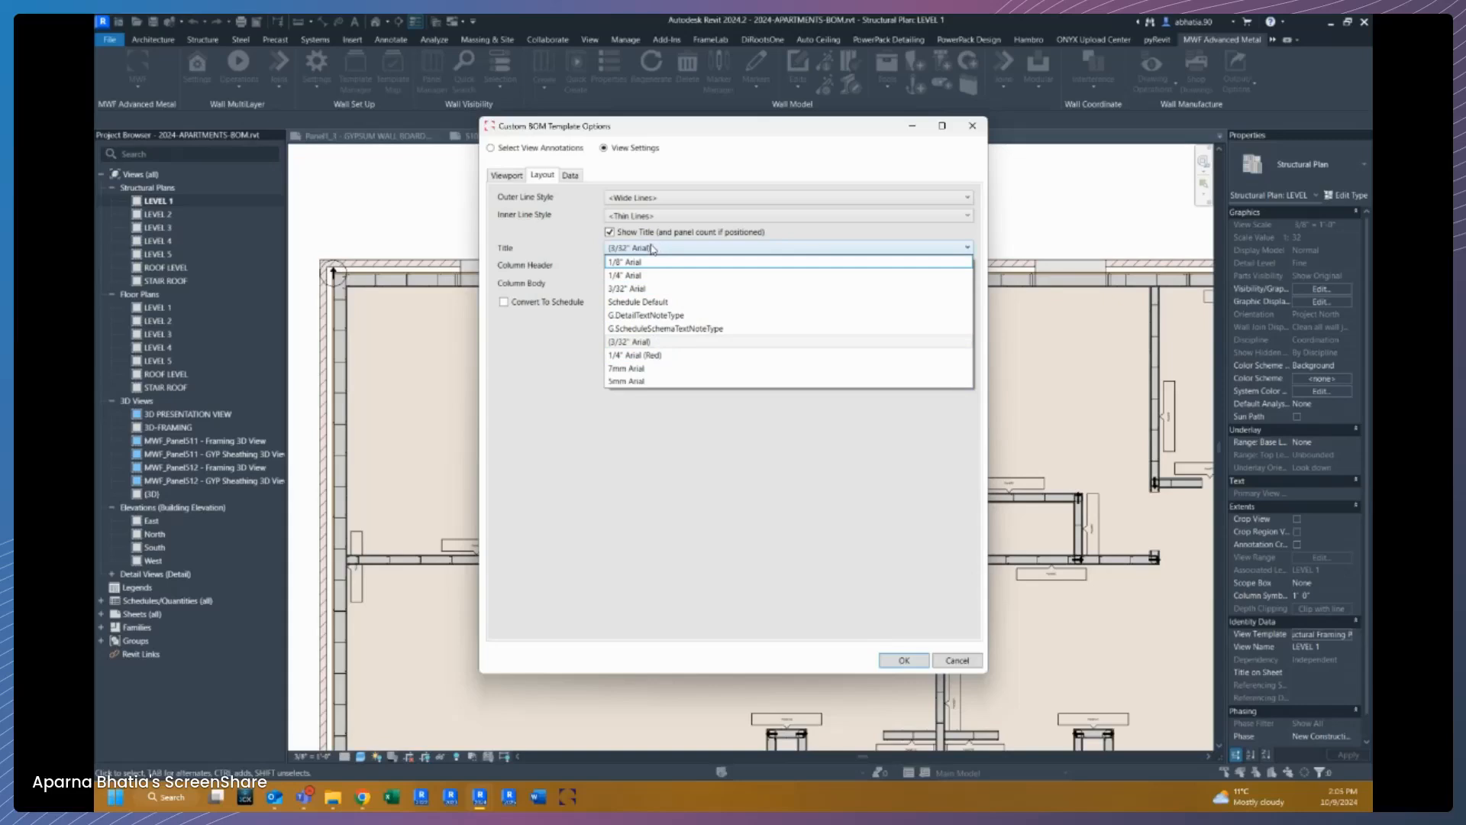
{"action": "left_click", "coordinate": [654, 249]}
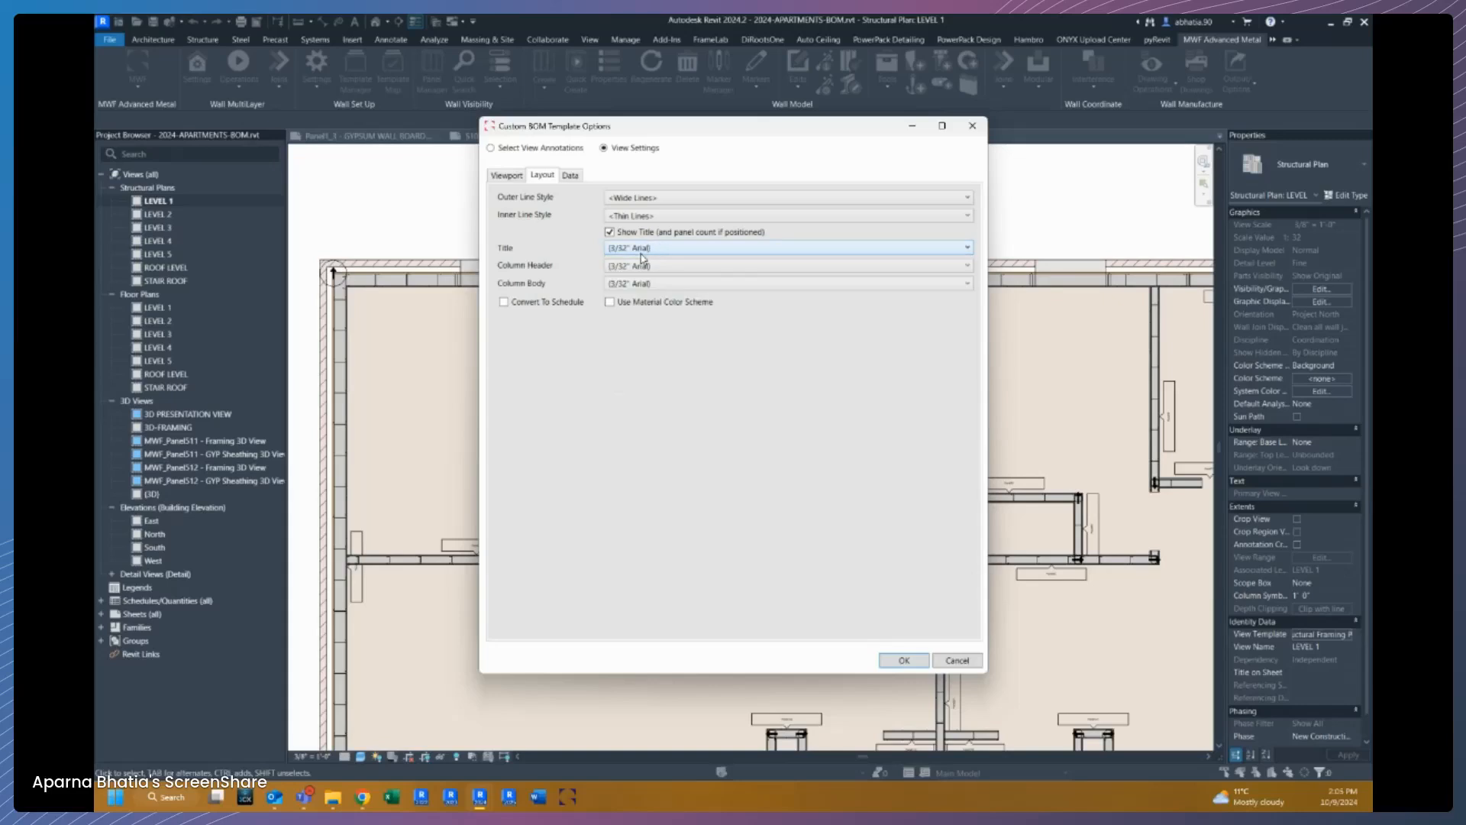
{"action": "left_click", "coordinate": [645, 252]}
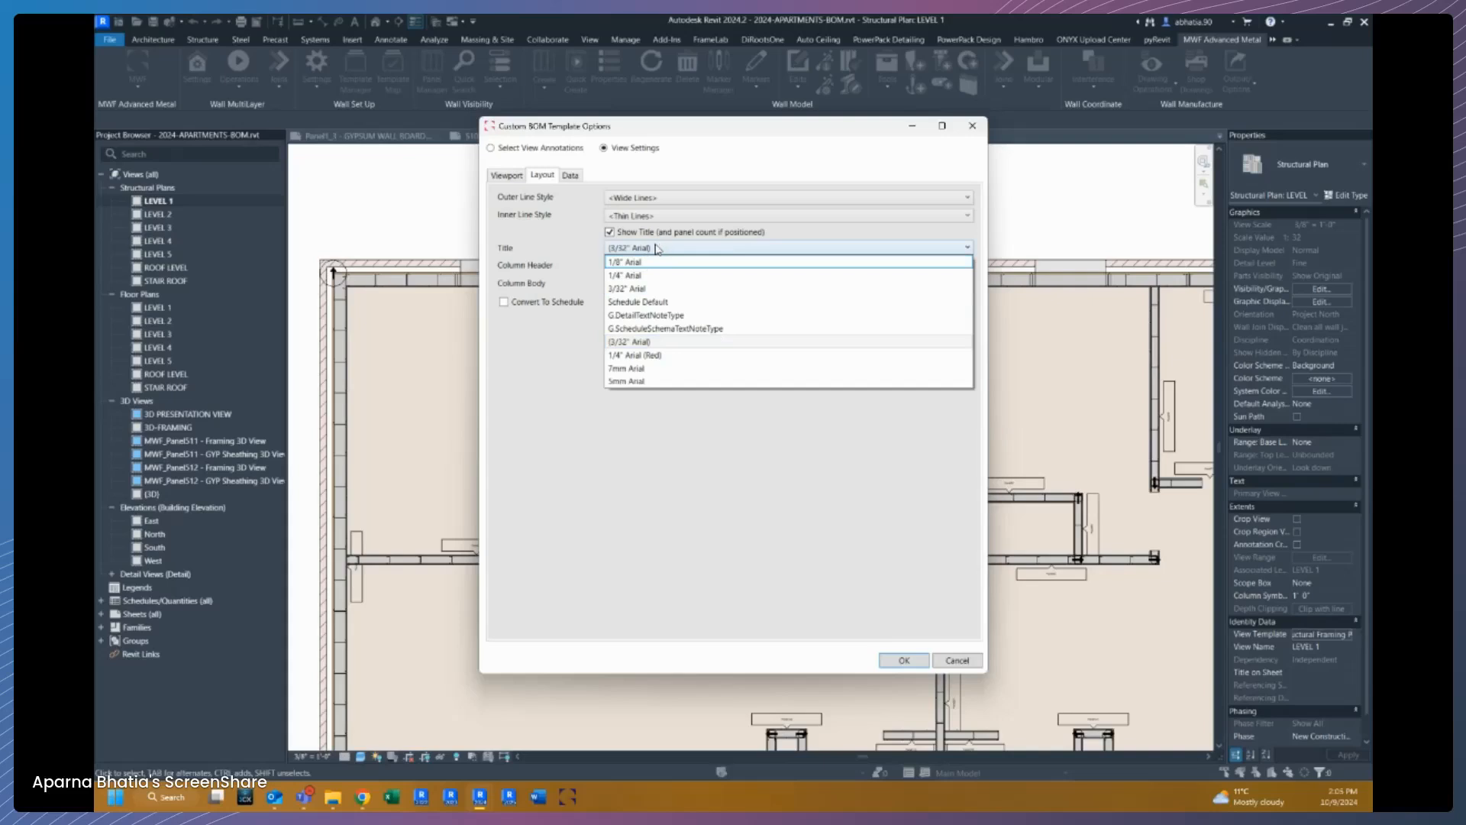
{"action": "left_click", "coordinate": [583, 273]}
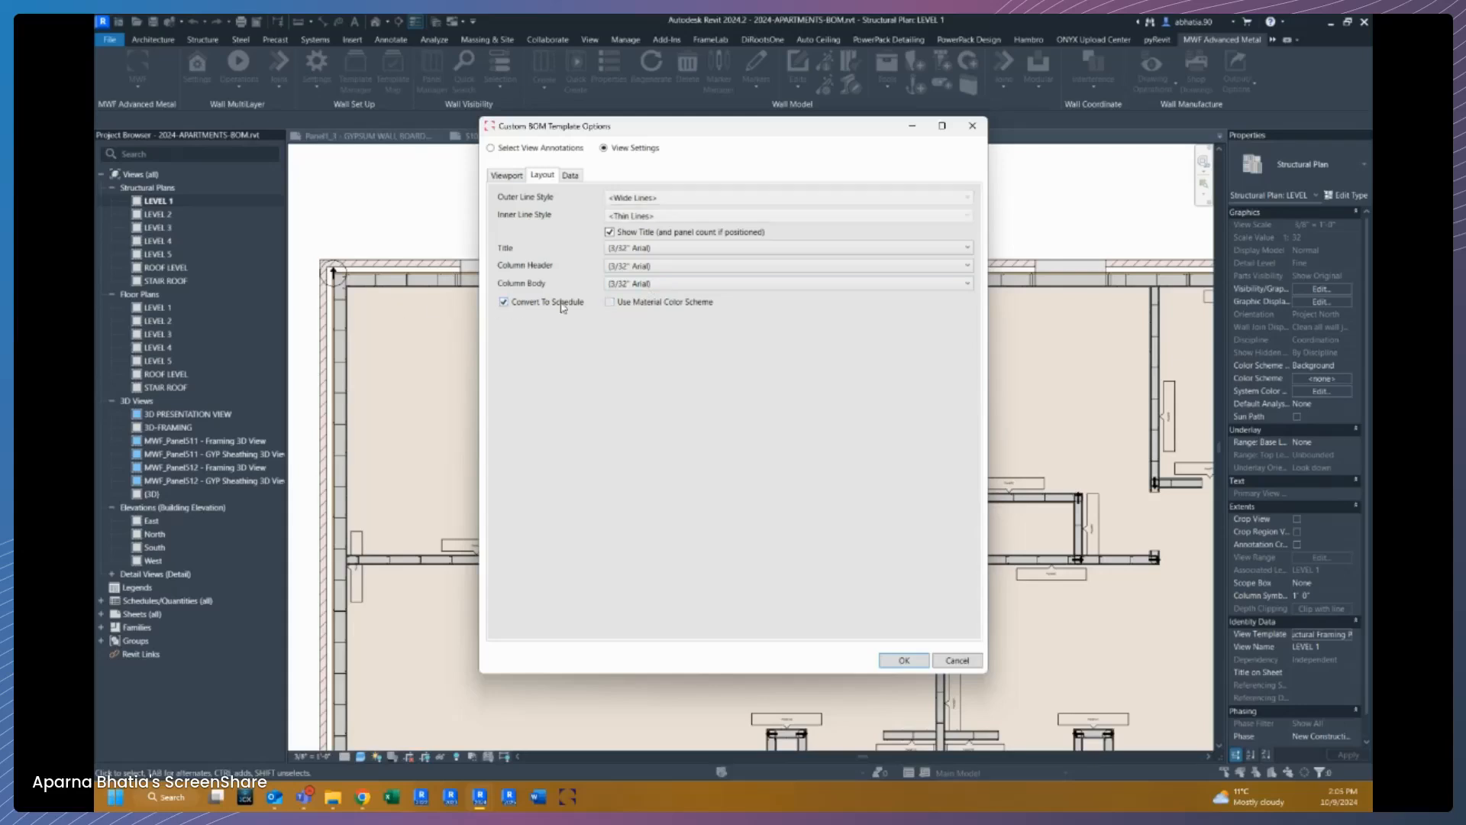
Step: Remove the Distribution Label and CNC Op Code fields from the BOM's data fields
{"action": "left_click", "coordinate": [573, 177]}
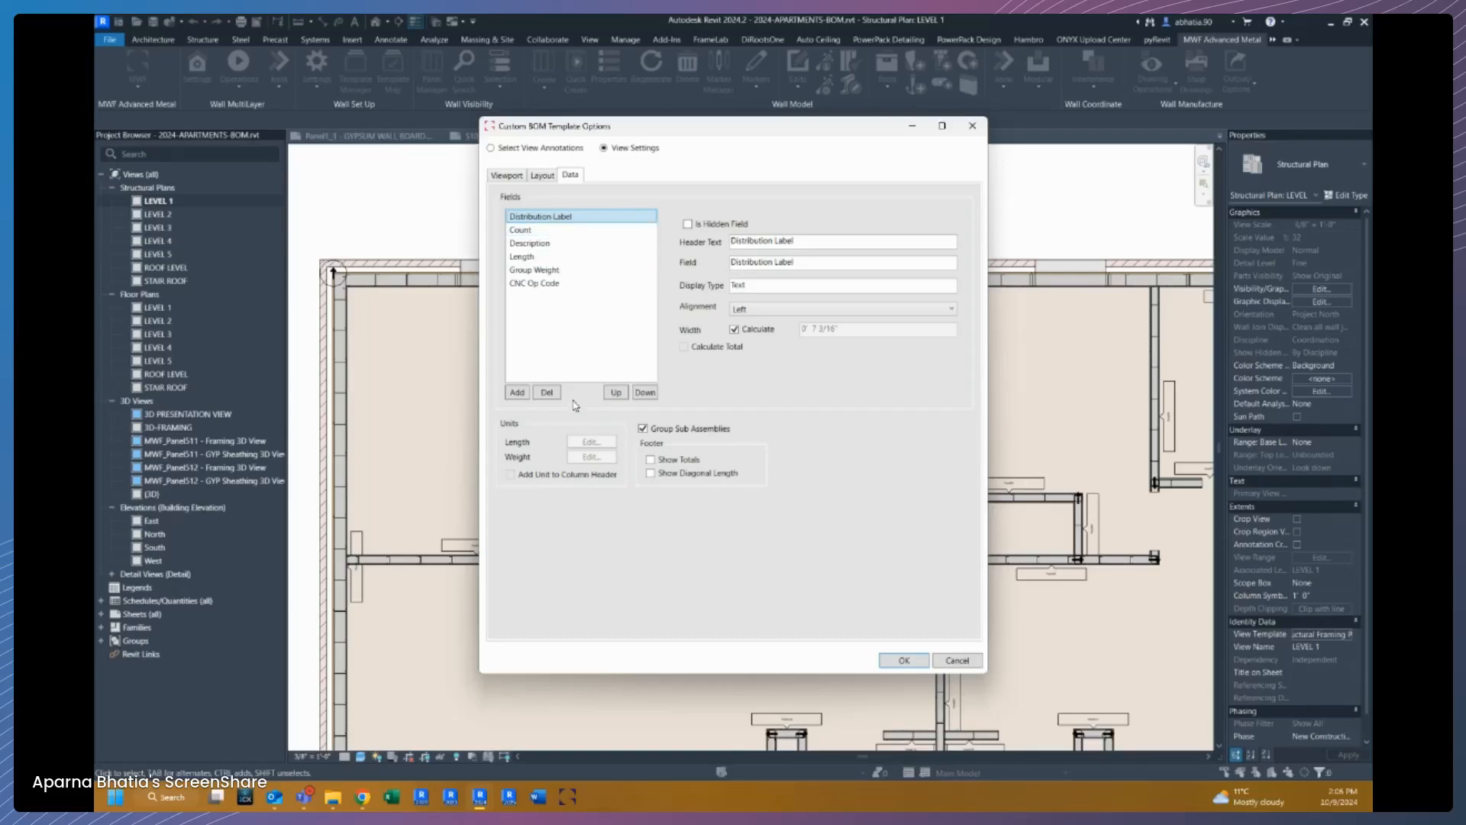
{"action": "left_click", "coordinate": [547, 393]}
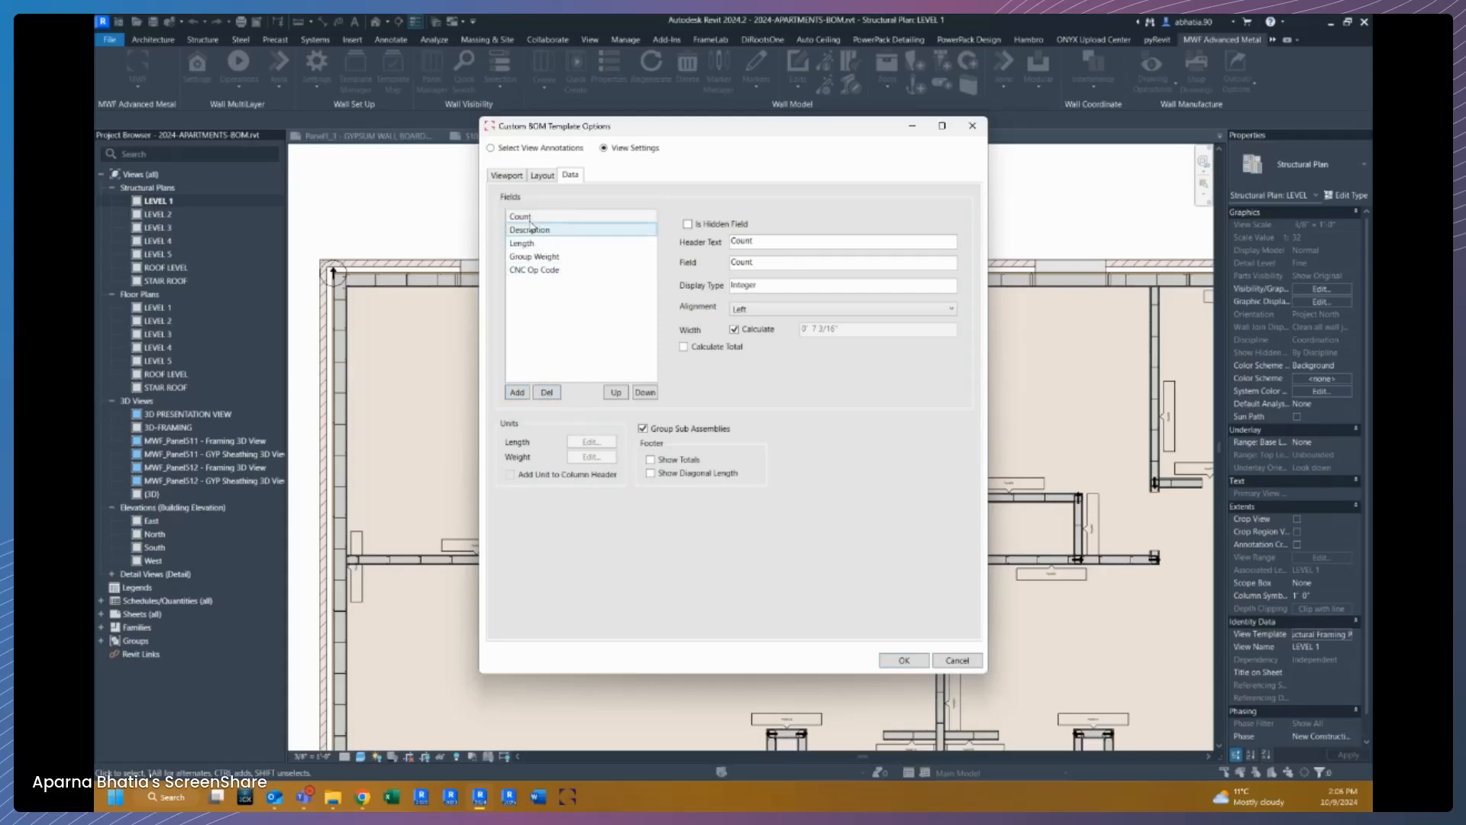
{"action": "left_click", "coordinate": [522, 259]}
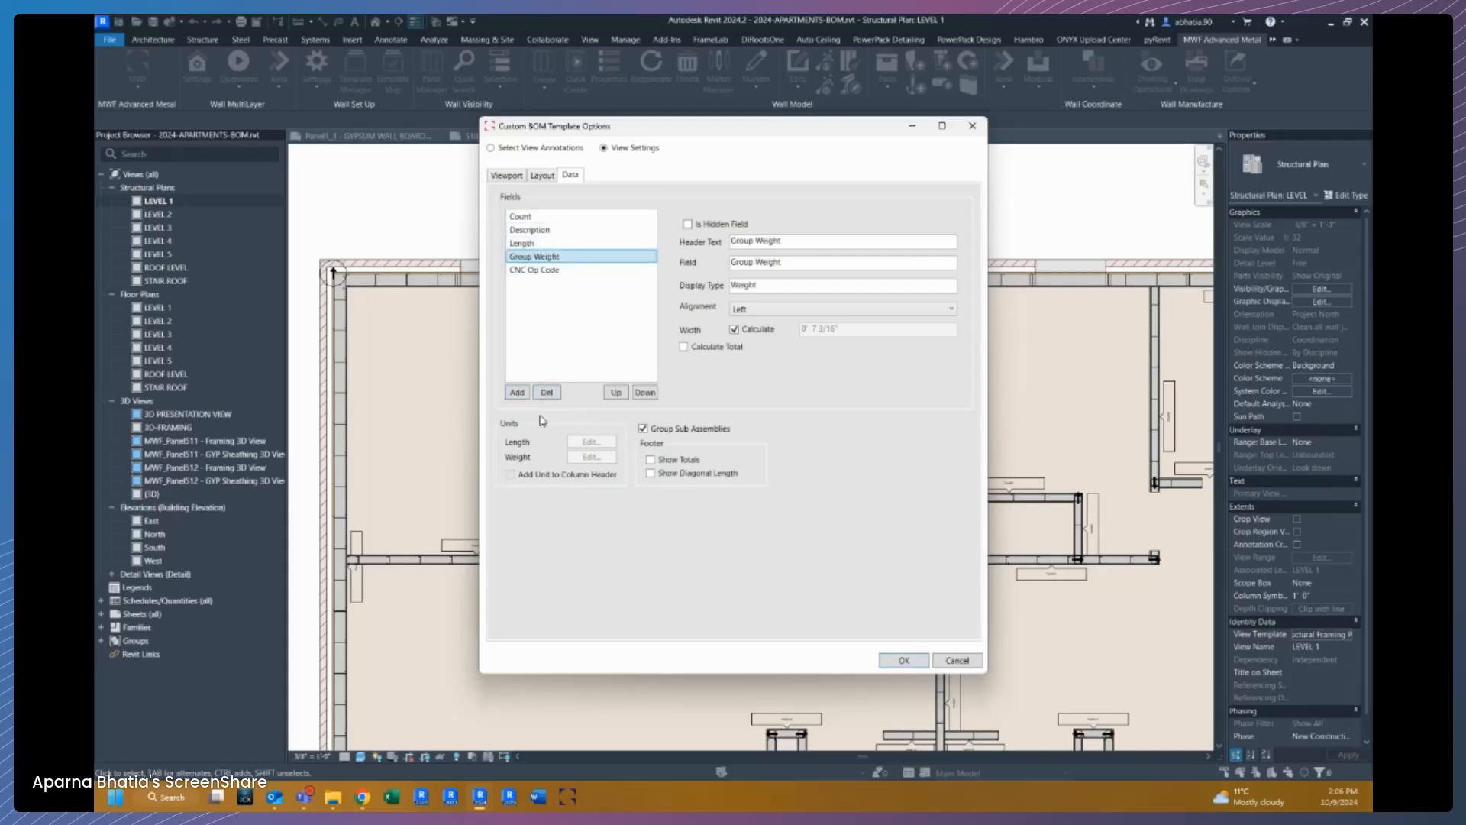
{"action": "left_click", "coordinate": [539, 271]}
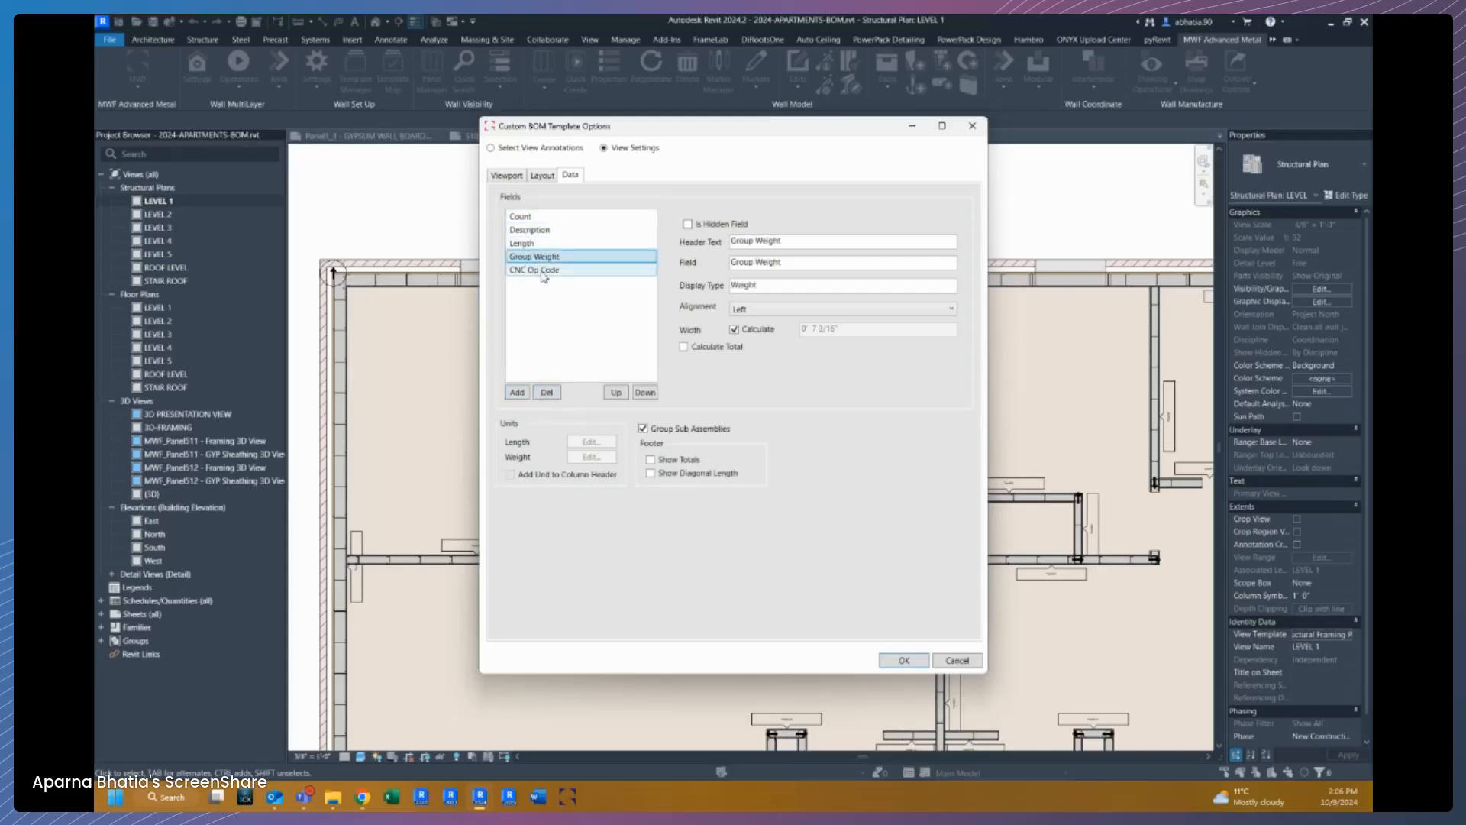
{"action": "left_click", "coordinate": [547, 394]}
Step: Add the Schedule Label field to the BOM and move it to the top of the field order
{"action": "left_click", "coordinate": [520, 220]}
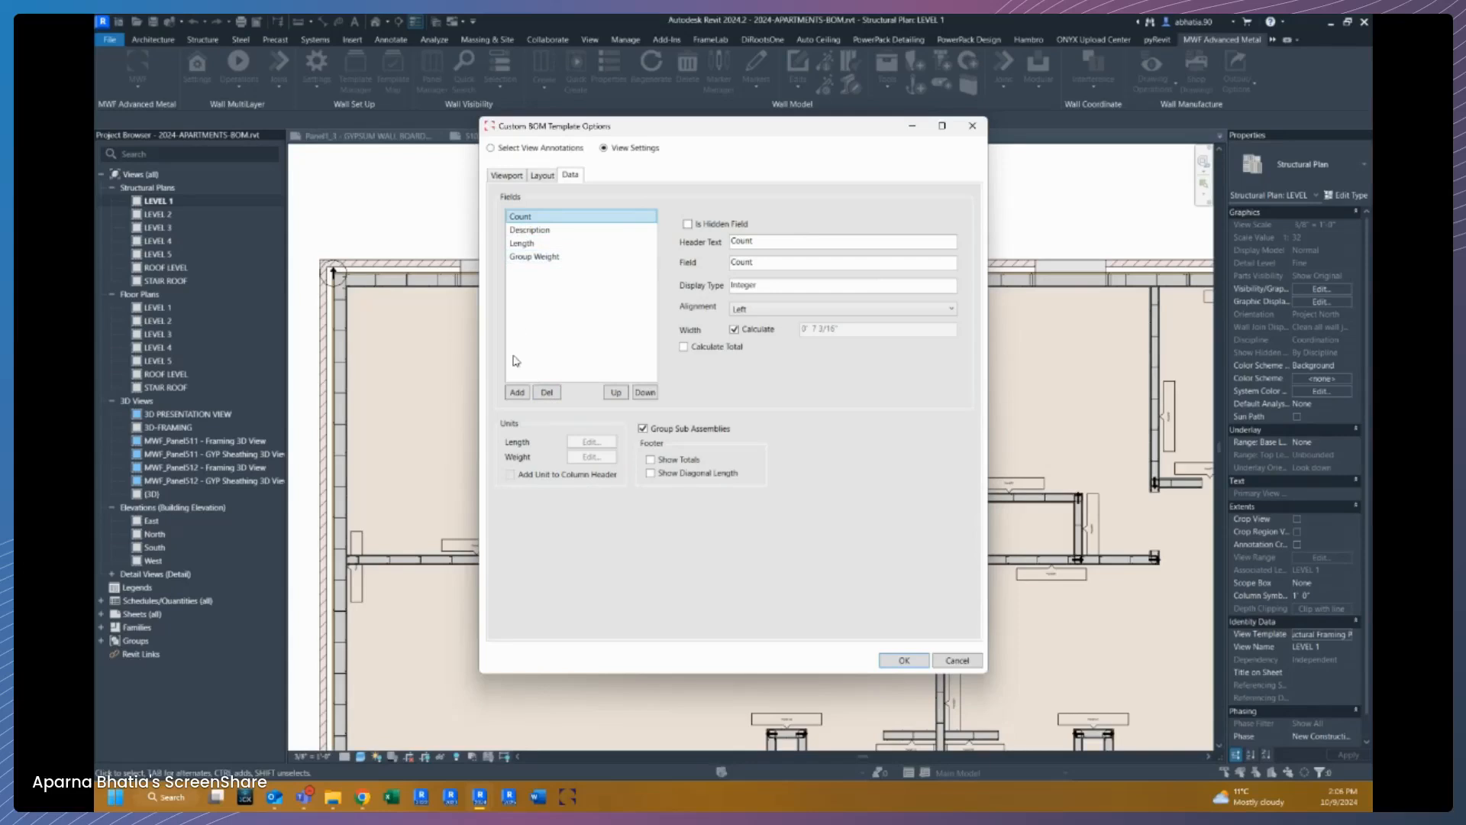
{"action": "left_click", "coordinate": [517, 391]}
{"action": "left_click", "coordinate": [779, 387]}
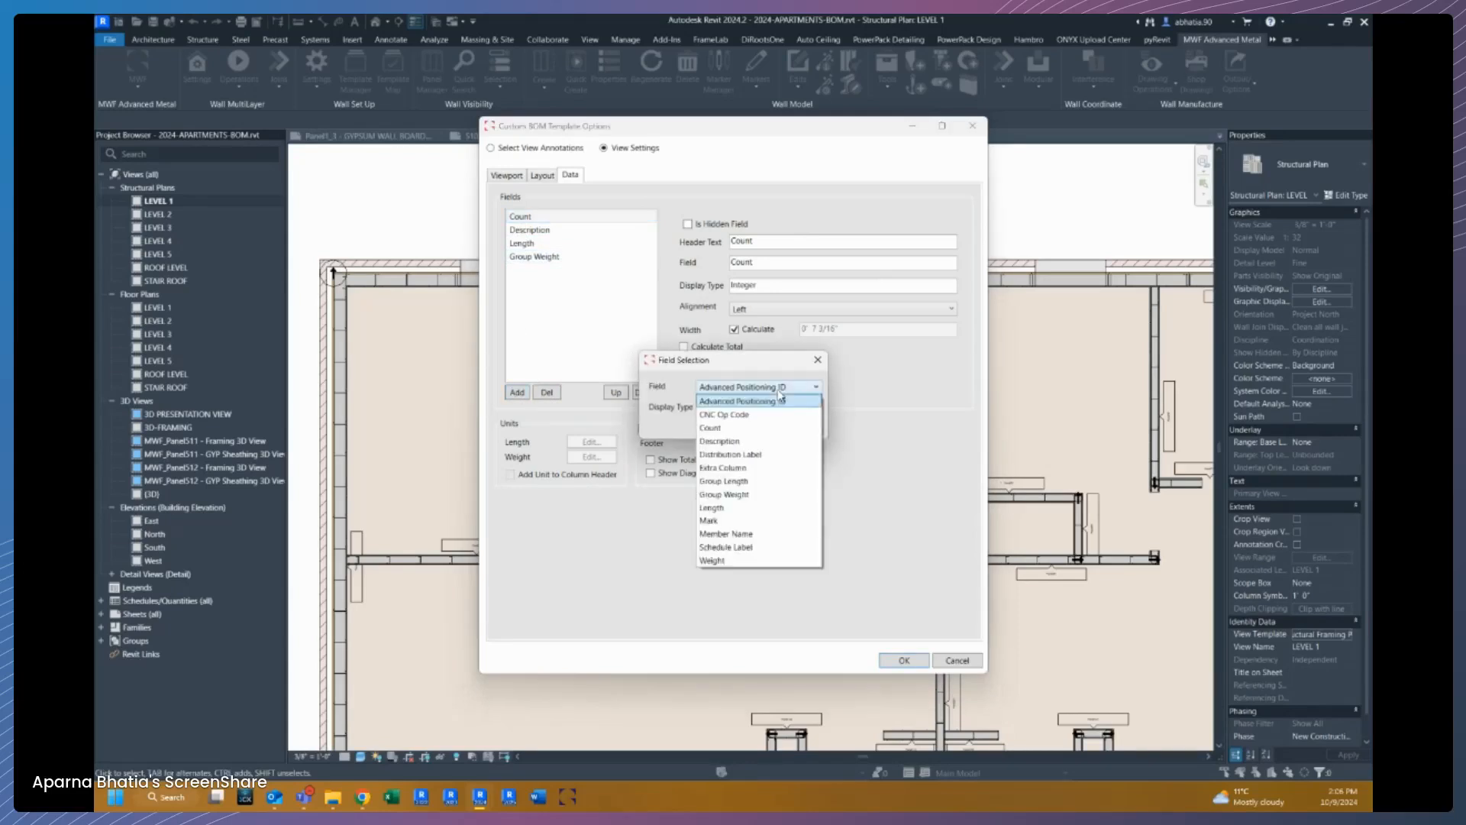
{"action": "left_click", "coordinate": [741, 549]}
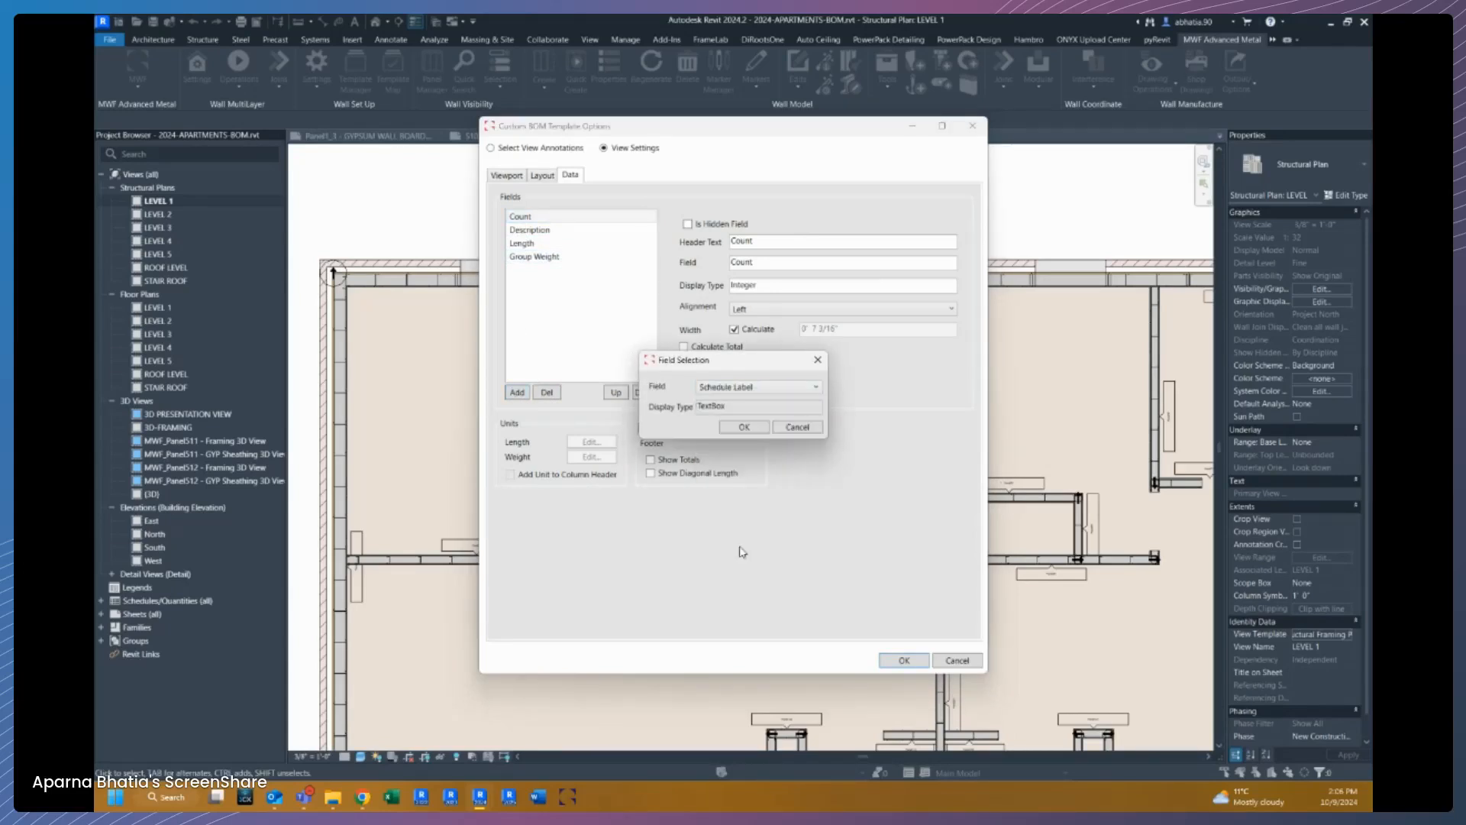
{"action": "left_click", "coordinate": [730, 391]}
{"action": "left_click", "coordinate": [730, 392]}
{"action": "left_click", "coordinate": [744, 427]}
{"action": "left_click", "coordinate": [614, 393]}
{"action": "left_click", "coordinate": [614, 392]}
{"action": "left_click", "coordinate": [614, 392]}
{"action": "left_click", "coordinate": [615, 393]}
Step: Examine the fields available to add and the header text, field, display type and alignment settings of the listed BOM fields
{"action": "left_click", "coordinate": [518, 393]}
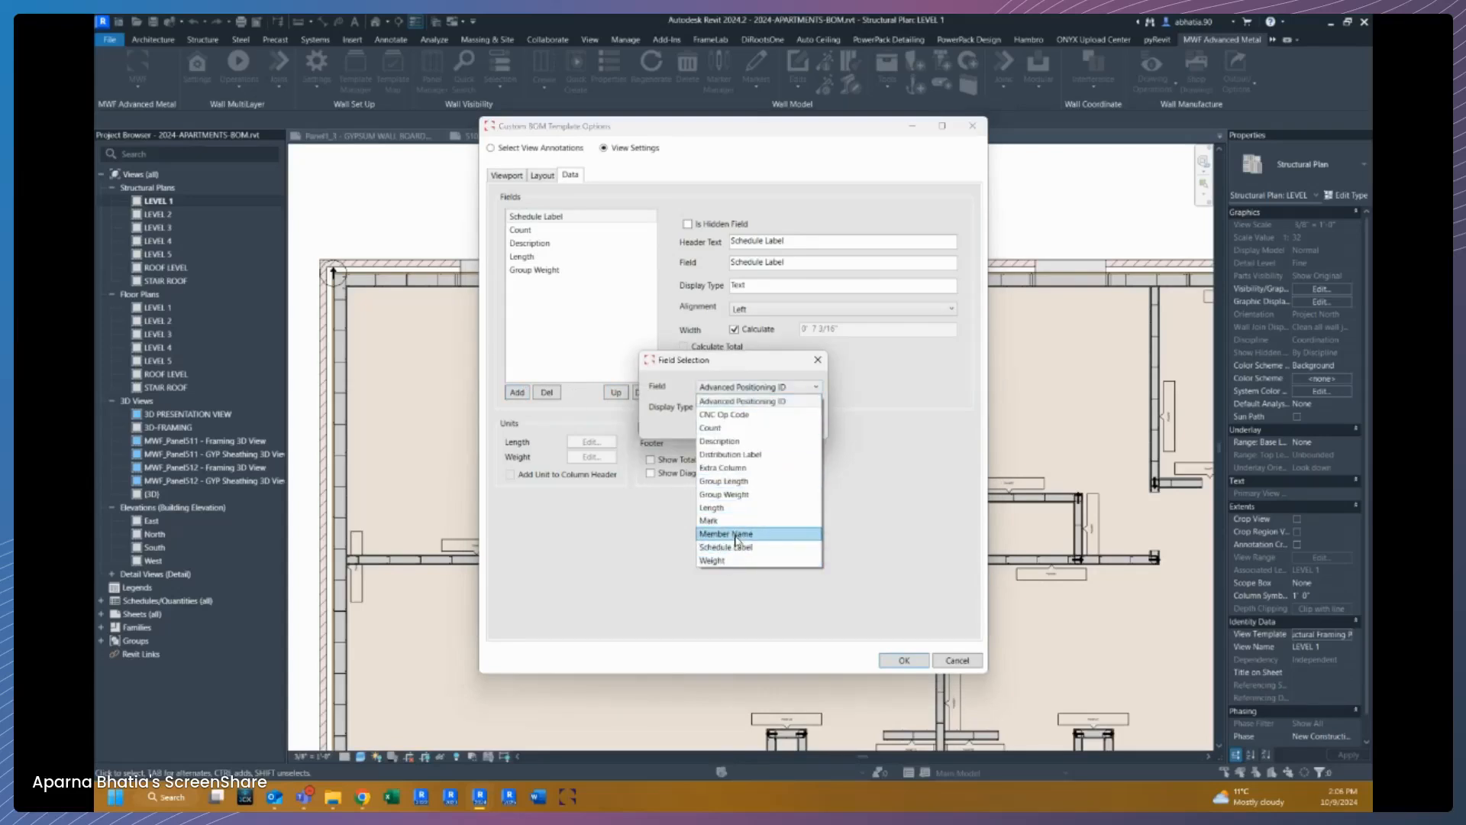
{"action": "left_click", "coordinate": [679, 386]}
{"action": "left_click", "coordinate": [807, 432]}
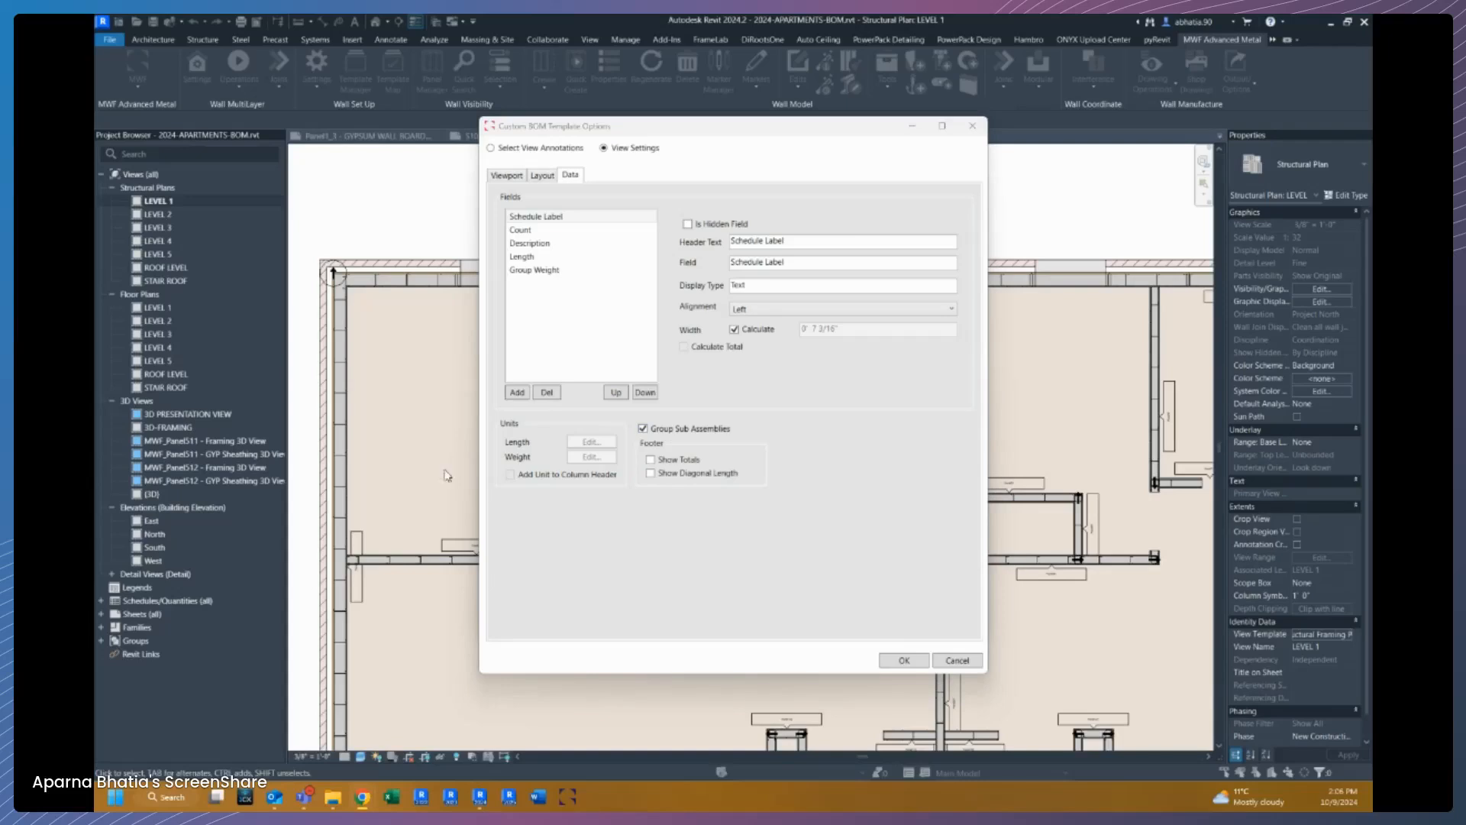
{"action": "left_click", "coordinate": [583, 236]}
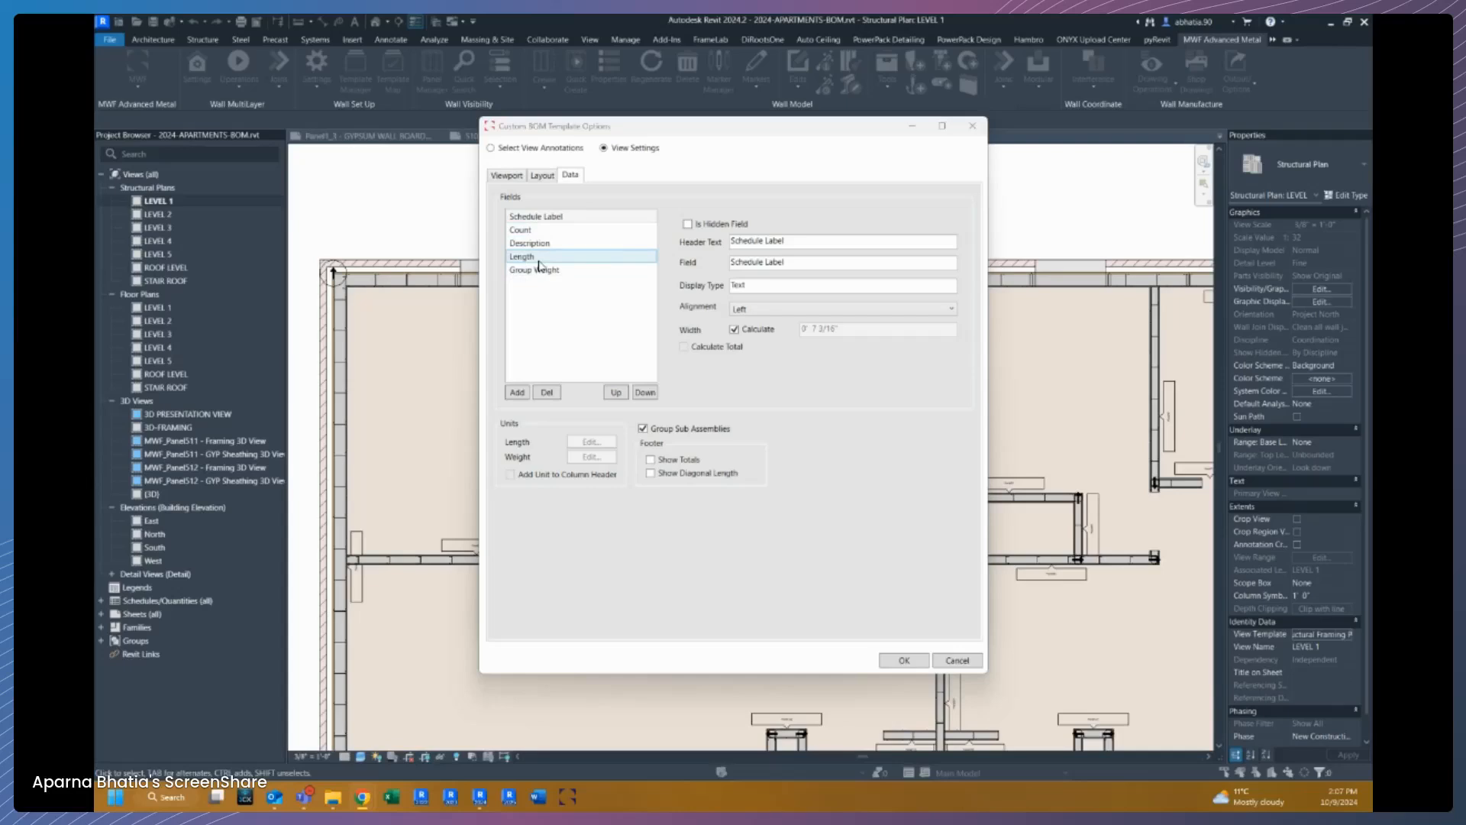
{"action": "left_click", "coordinate": [543, 230]}
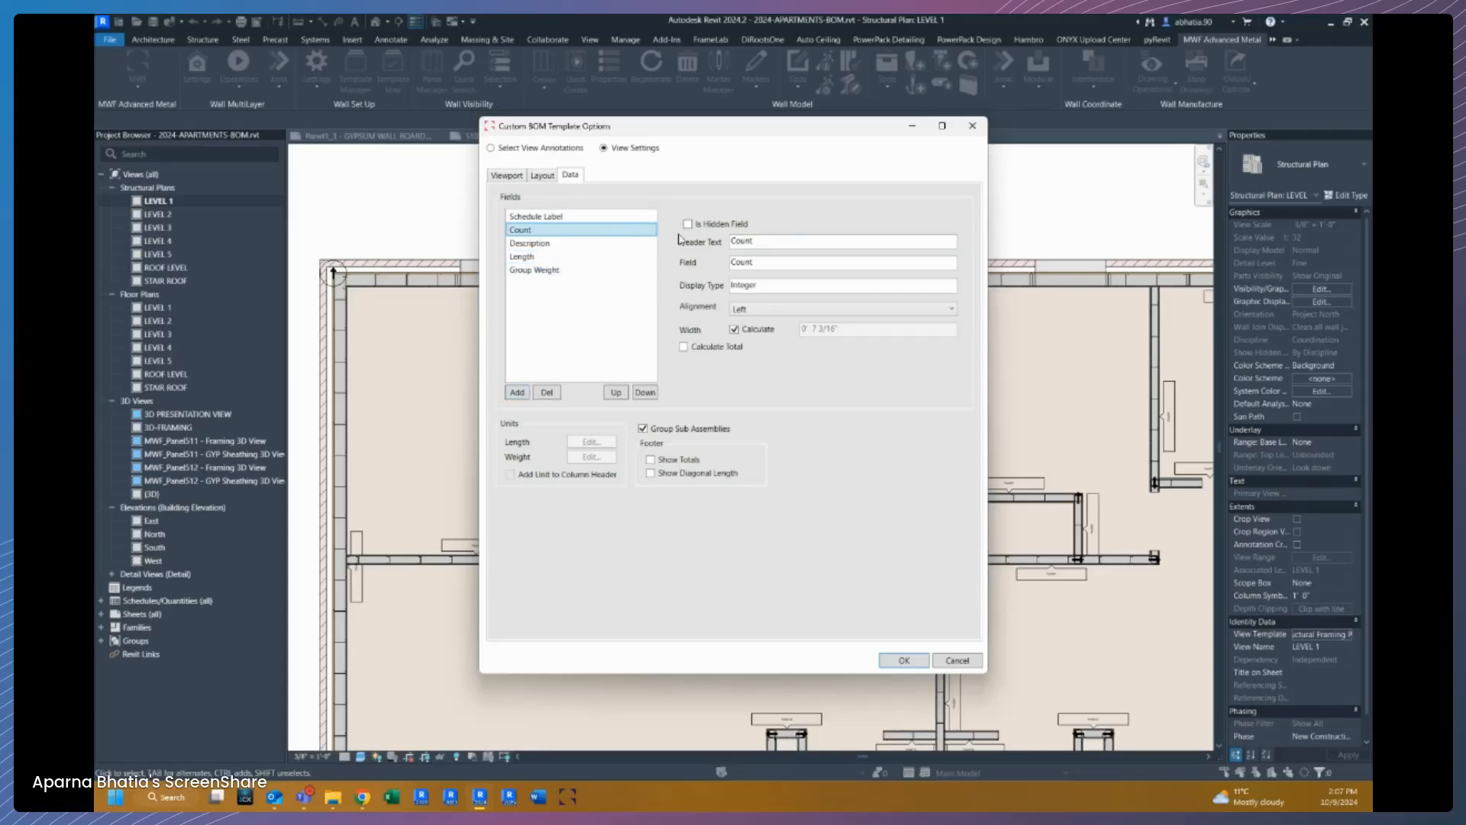
{"action": "left_click", "coordinate": [550, 218]}
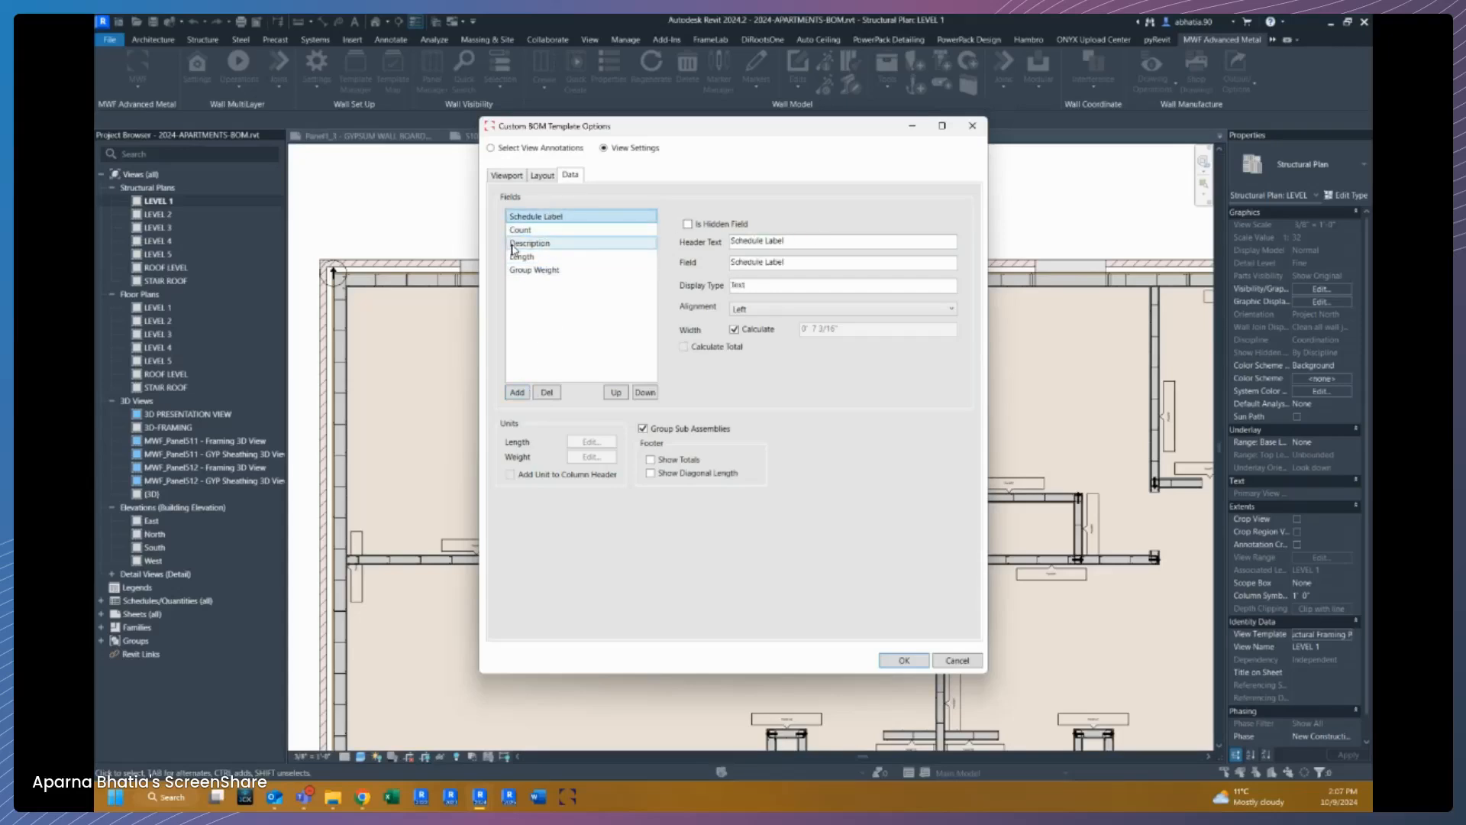
{"action": "left_click", "coordinate": [535, 257]}
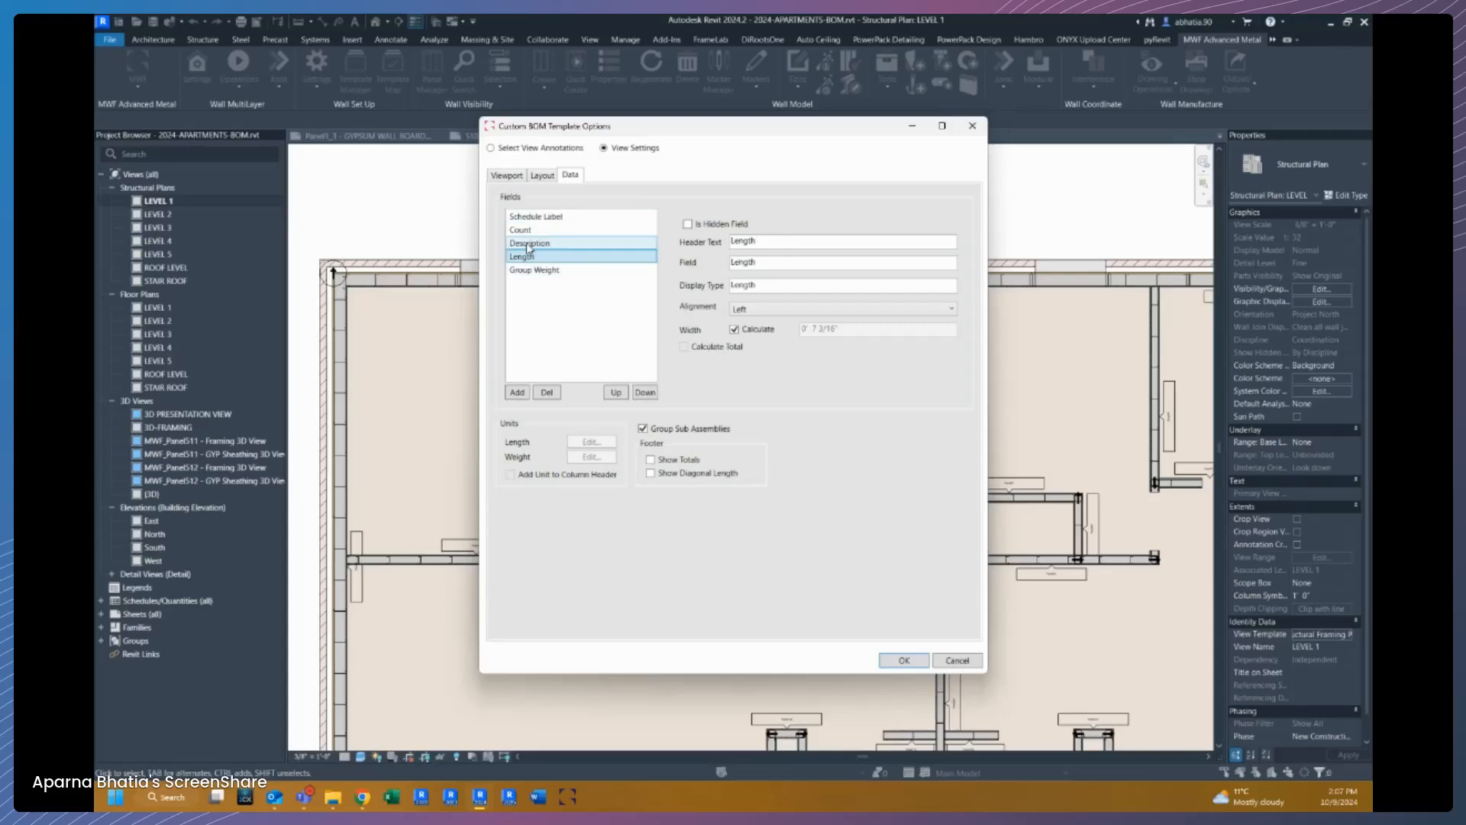
{"action": "double_click", "coordinate": [776, 243]}
{"action": "double_click", "coordinate": [756, 262]}
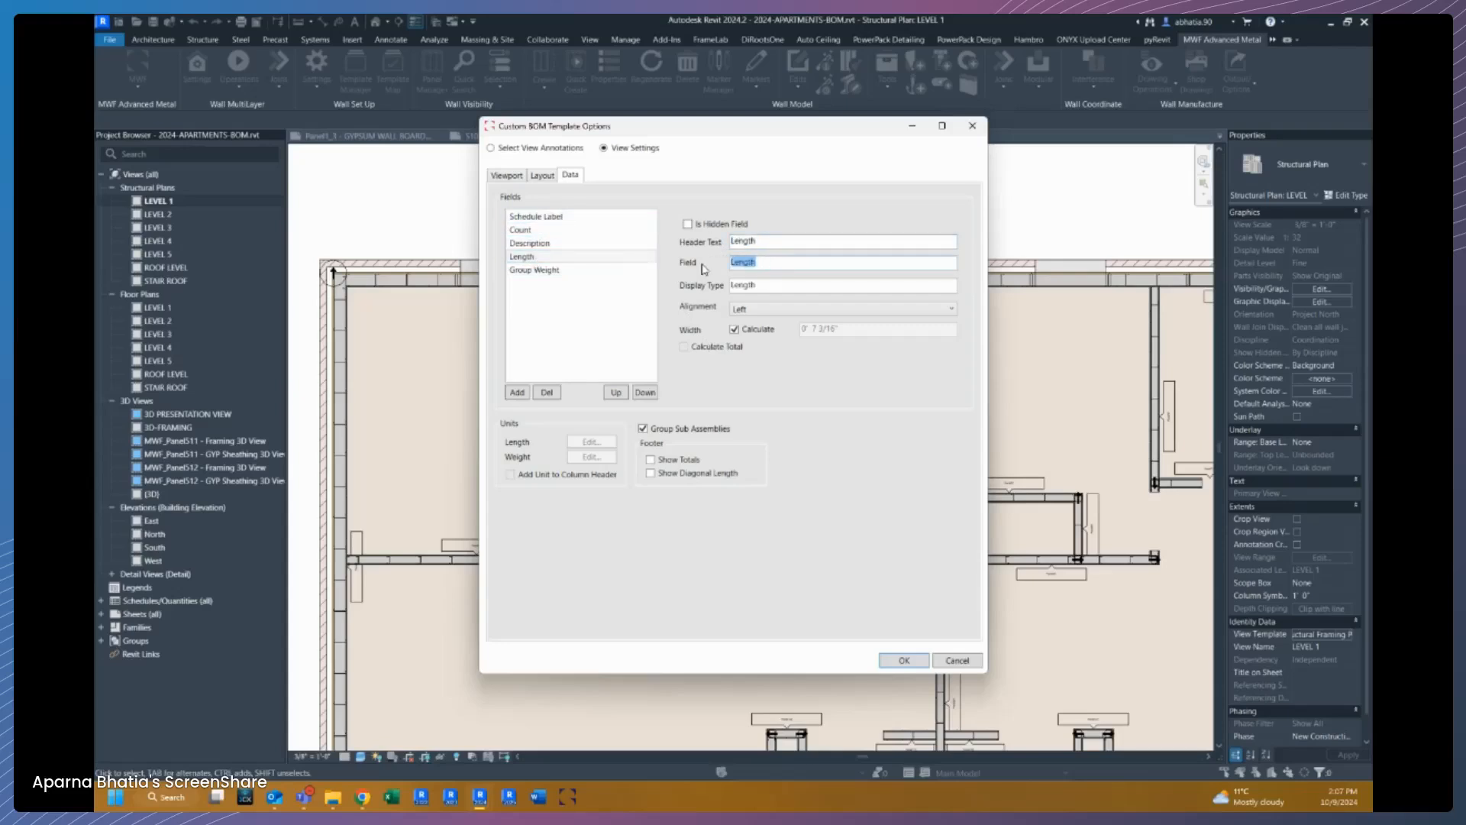
{"action": "double_click", "coordinate": [771, 284]}
{"action": "left_click", "coordinate": [778, 313]}
{"action": "left_click", "coordinate": [777, 313]}
Step: Set the alignment of the Schedule Label and Count fields to Center
{"action": "left_click", "coordinate": [539, 216]}
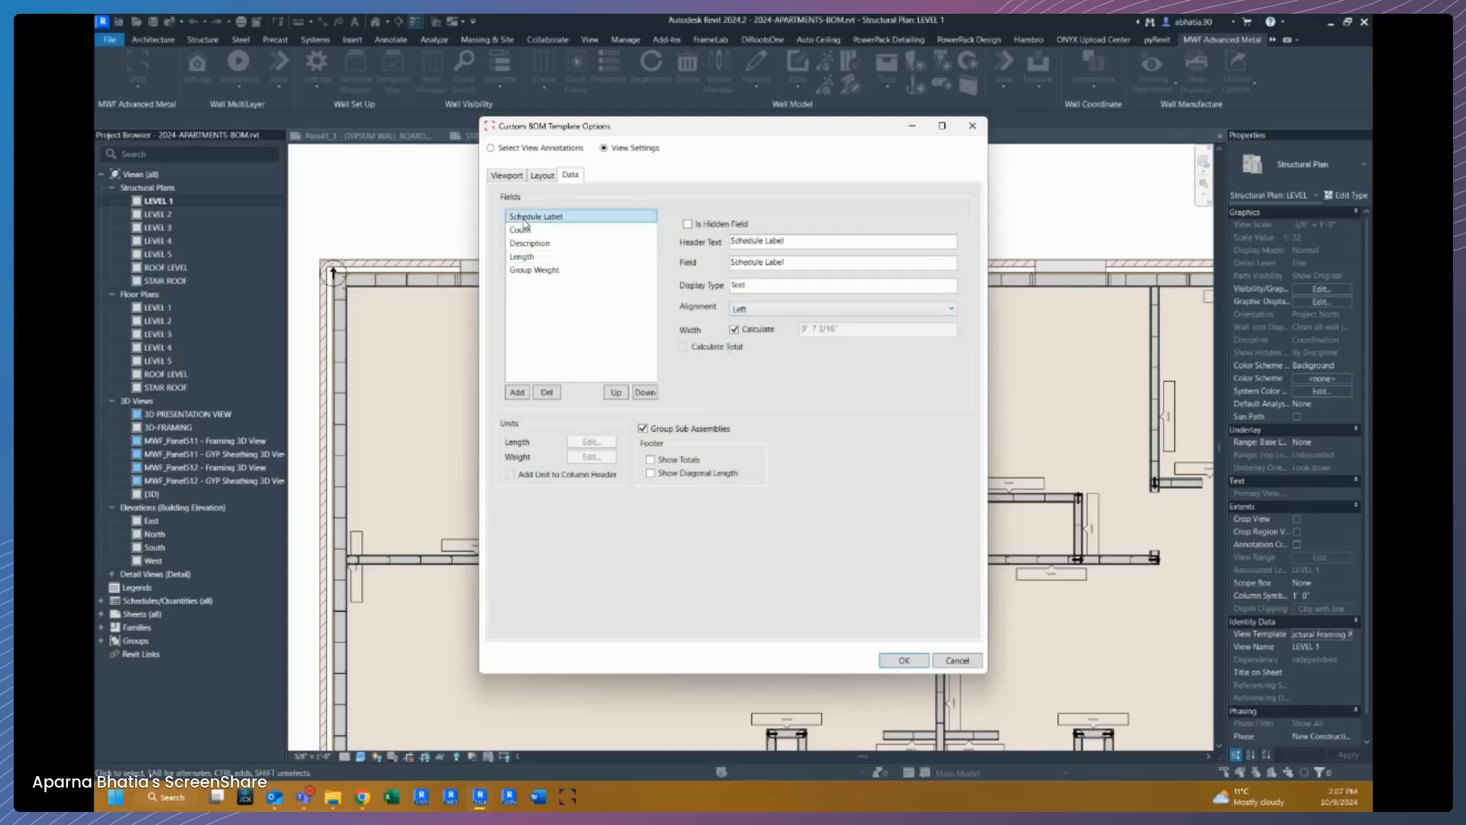
{"action": "left_click", "coordinate": [757, 311]}
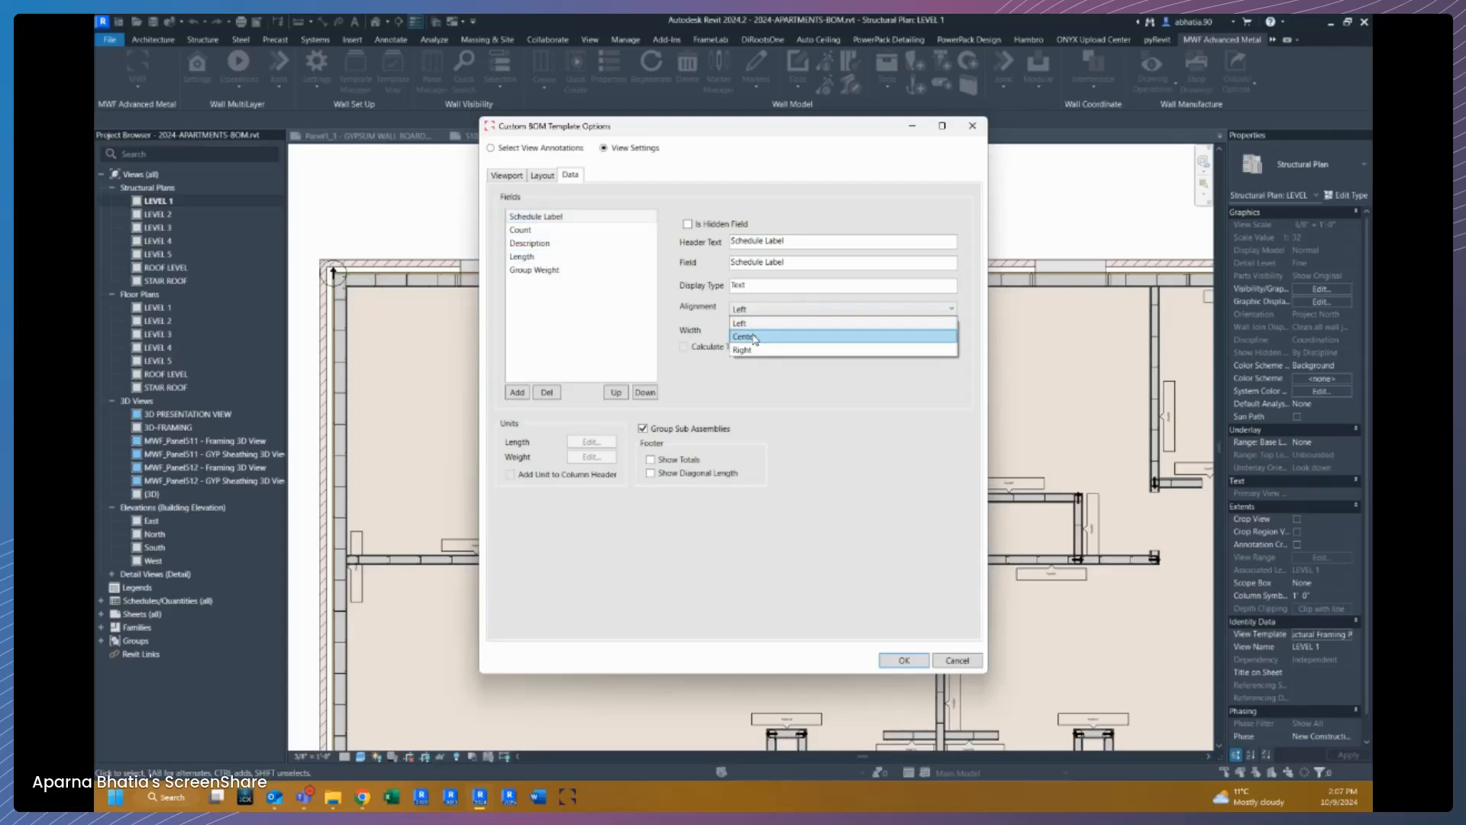
{"action": "left_click", "coordinate": [753, 337]}
{"action": "left_click", "coordinate": [527, 229]}
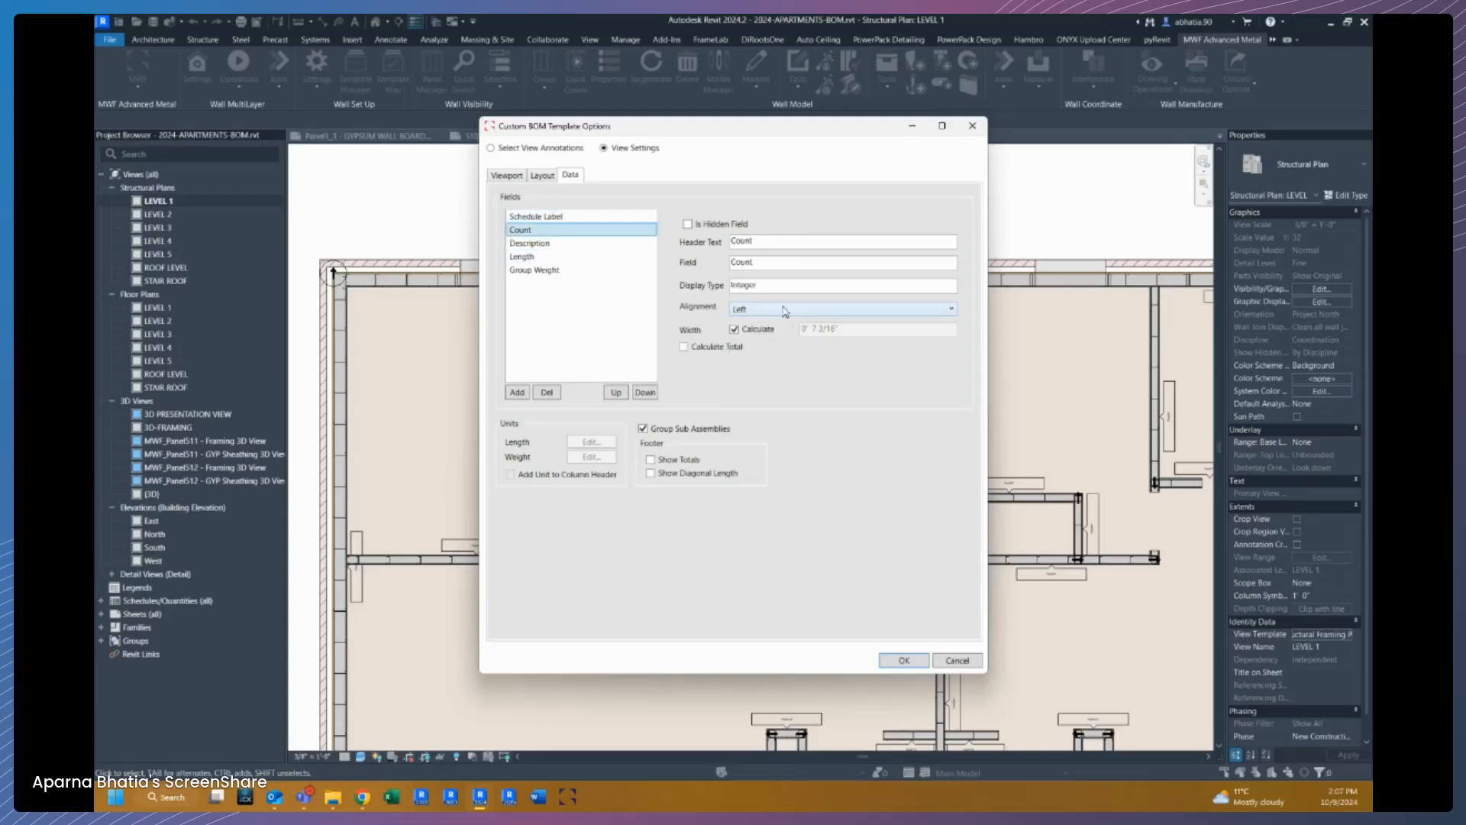
{"action": "left_click", "coordinate": [787, 309]}
{"action": "left_click", "coordinate": [750, 337]}
Step: Set the alignment of the Description, Length and Group Weight fields to Center
{"action": "left_click", "coordinate": [529, 242]}
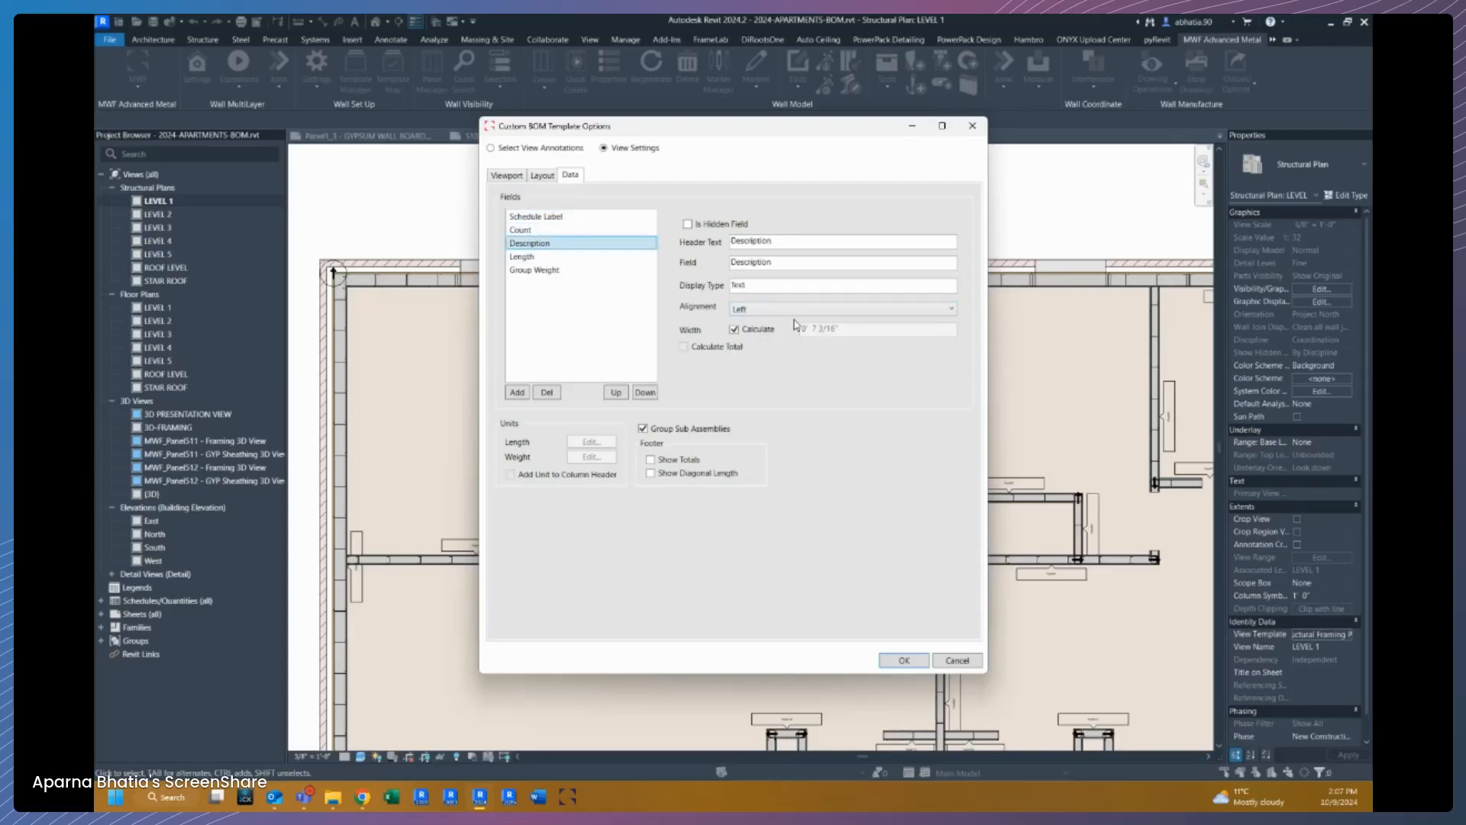
{"action": "left_click", "coordinate": [764, 310]}
{"action": "left_click", "coordinate": [764, 337]}
{"action": "left_click", "coordinate": [523, 257]}
{"action": "left_click", "coordinate": [756, 310]}
{"action": "left_click", "coordinate": [749, 337]}
{"action": "left_click", "coordinate": [561, 270]}
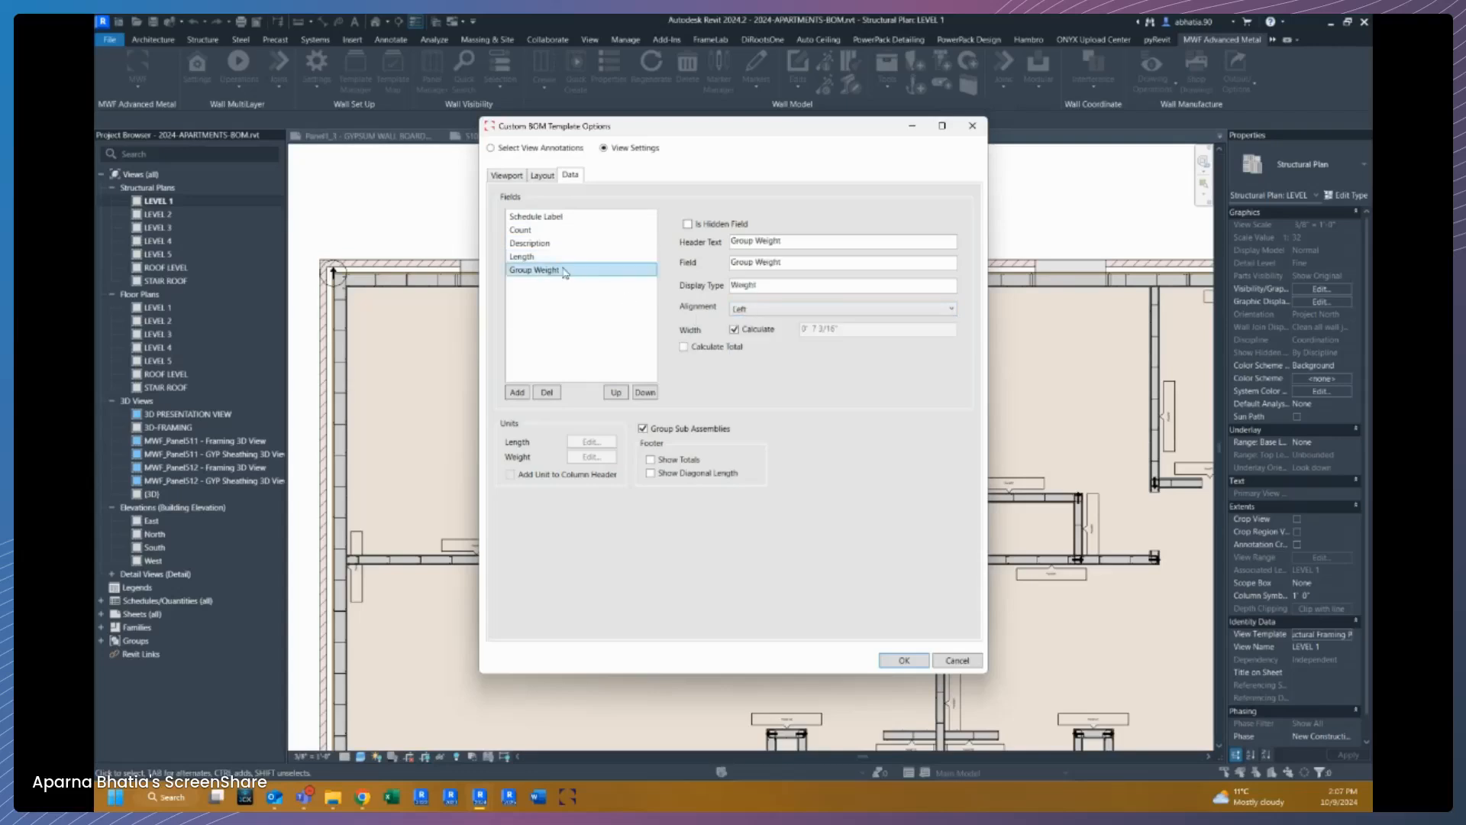
{"action": "left_click", "coordinate": [783, 309]}
{"action": "left_click", "coordinate": [775, 337]}
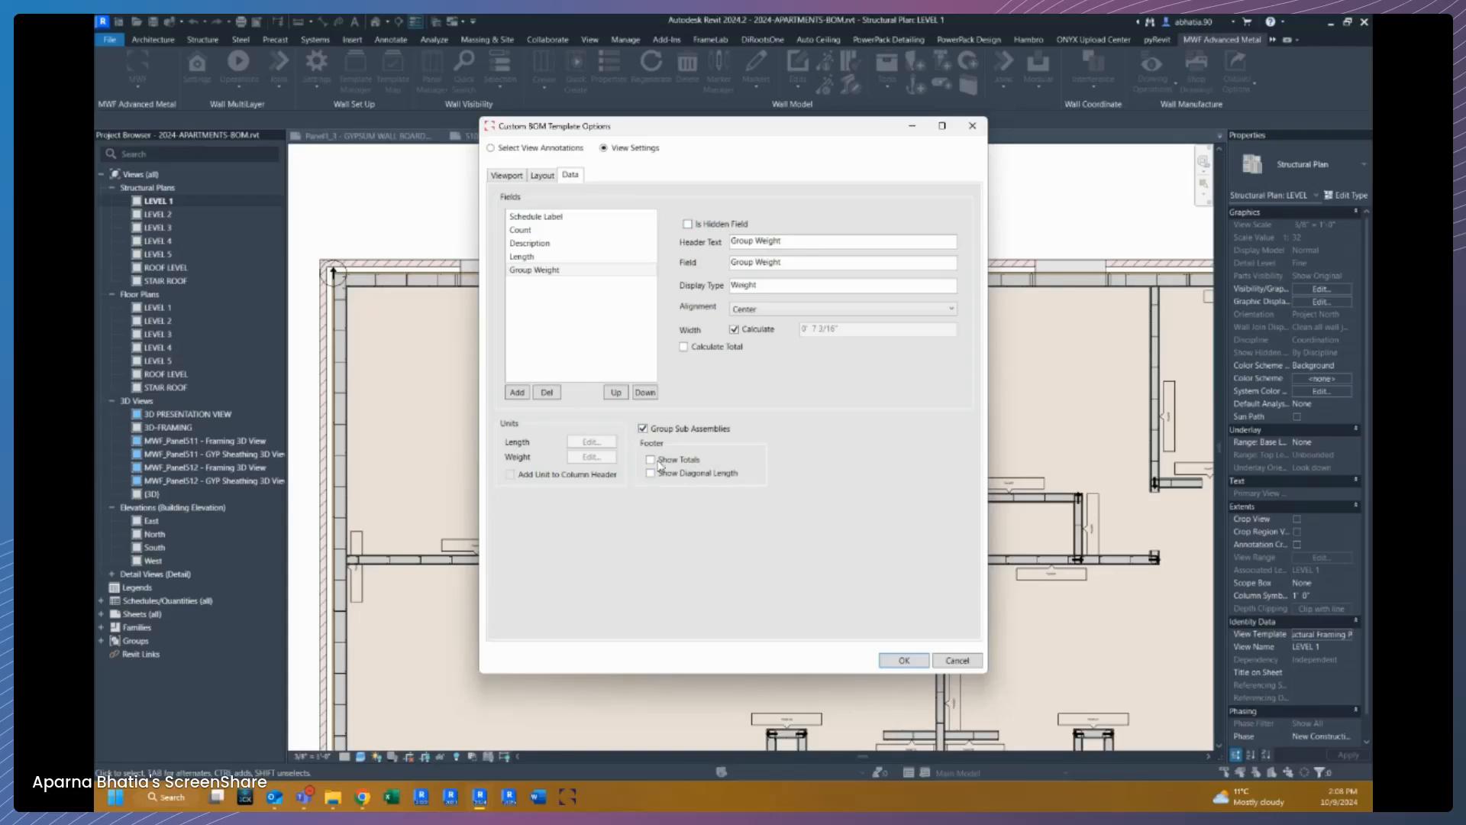
Step: Review the fields that can be added to the BOM and enable Show Totals in the footer
{"action": "left_click", "coordinate": [530, 258]}
{"action": "left_click", "coordinate": [533, 241]}
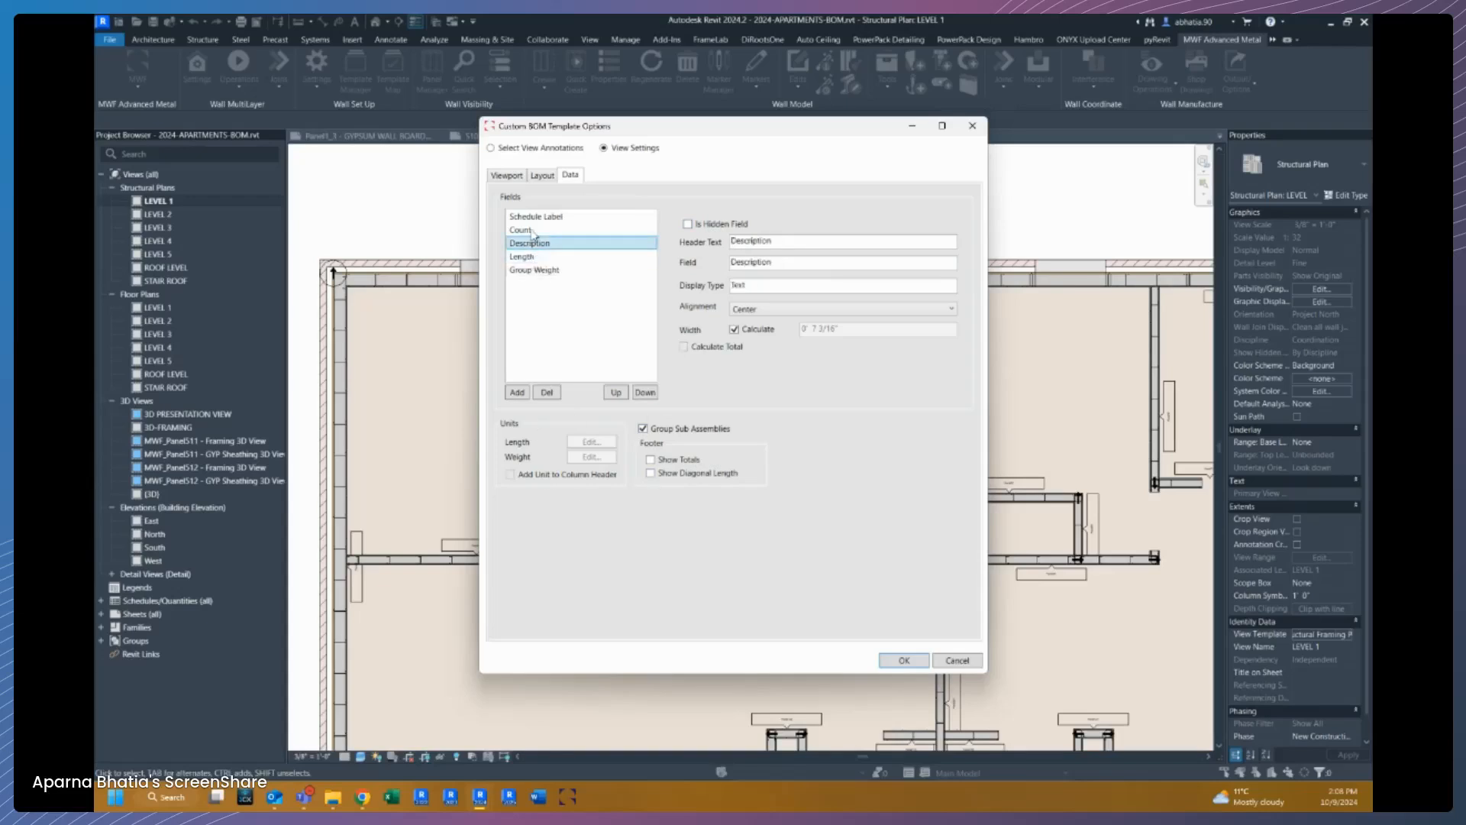
{"action": "left_click", "coordinate": [533, 218]}
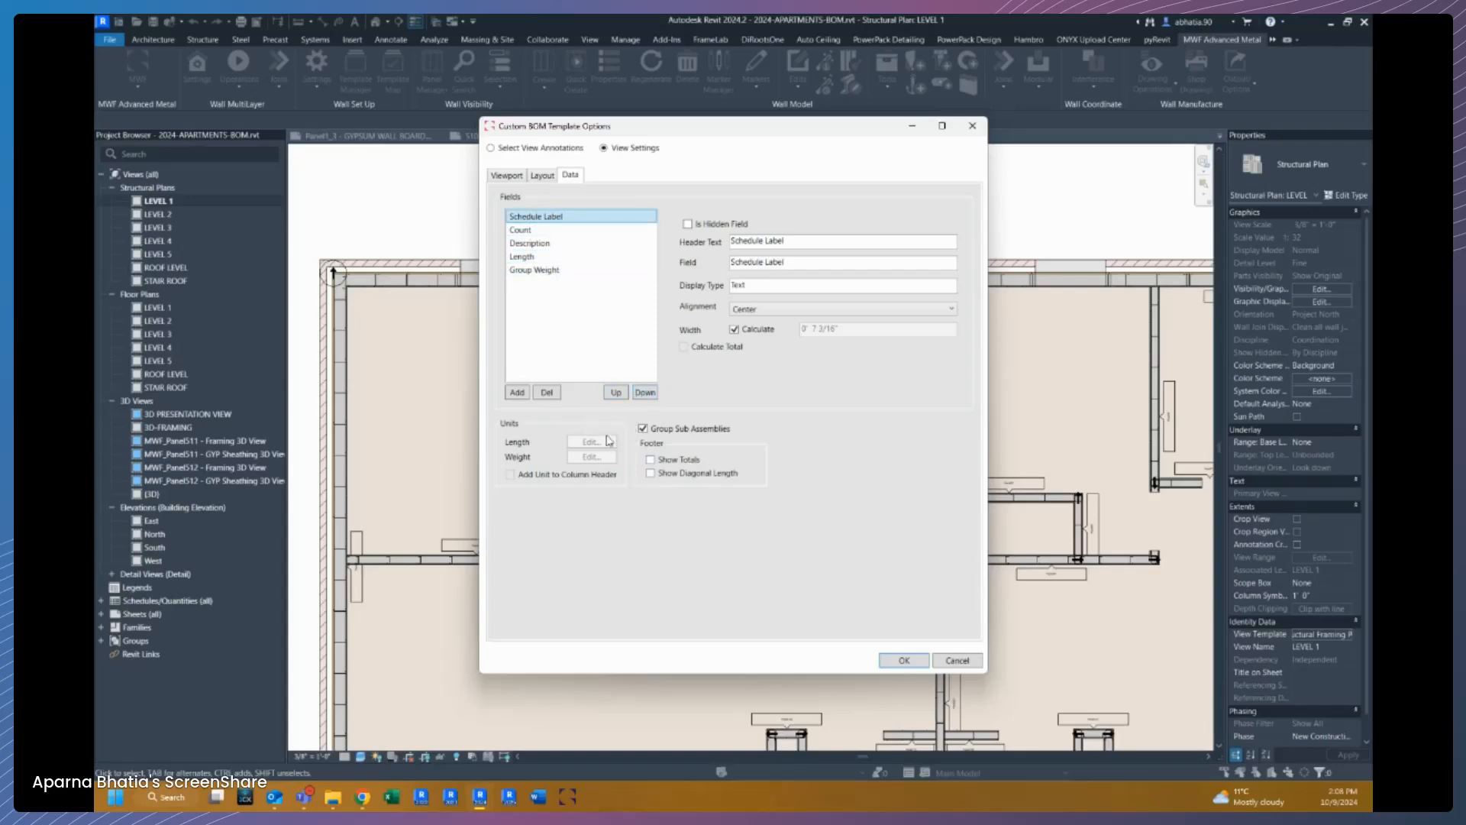
{"action": "left_click", "coordinate": [527, 394]}
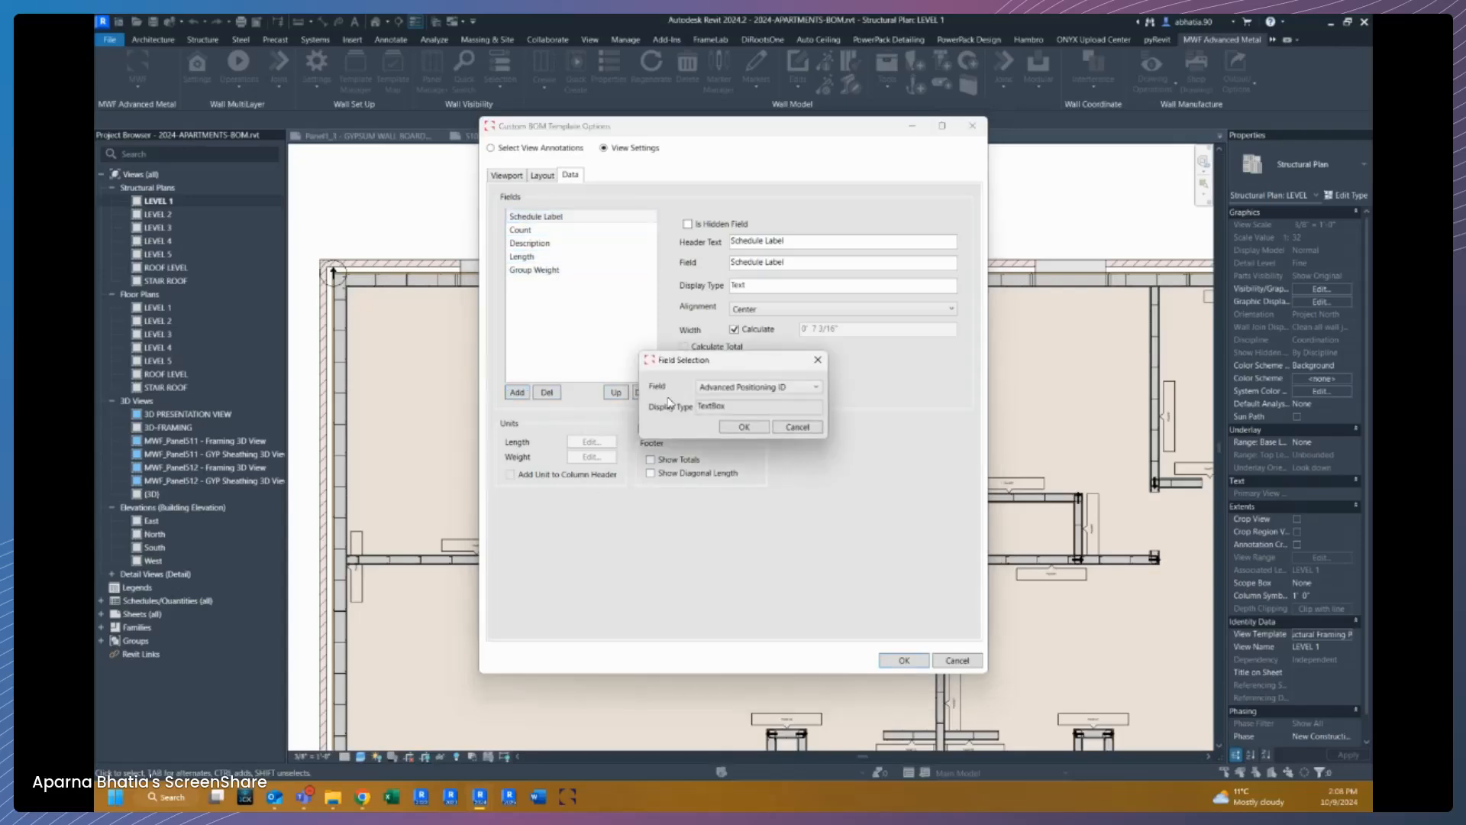
{"action": "left_click", "coordinate": [732, 390]}
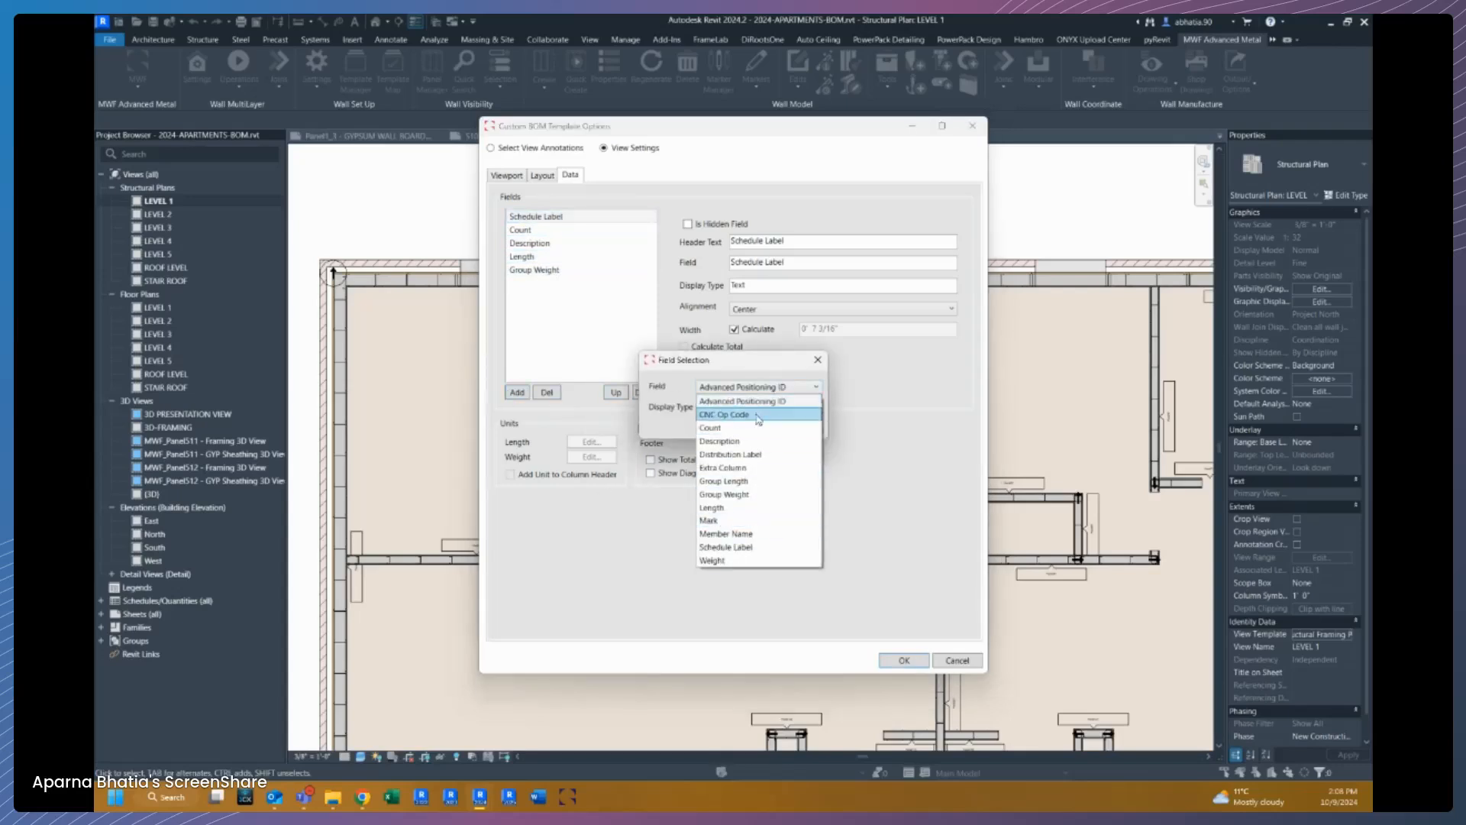
{"action": "left_click", "coordinate": [668, 362]}
{"action": "left_click", "coordinate": [780, 430]}
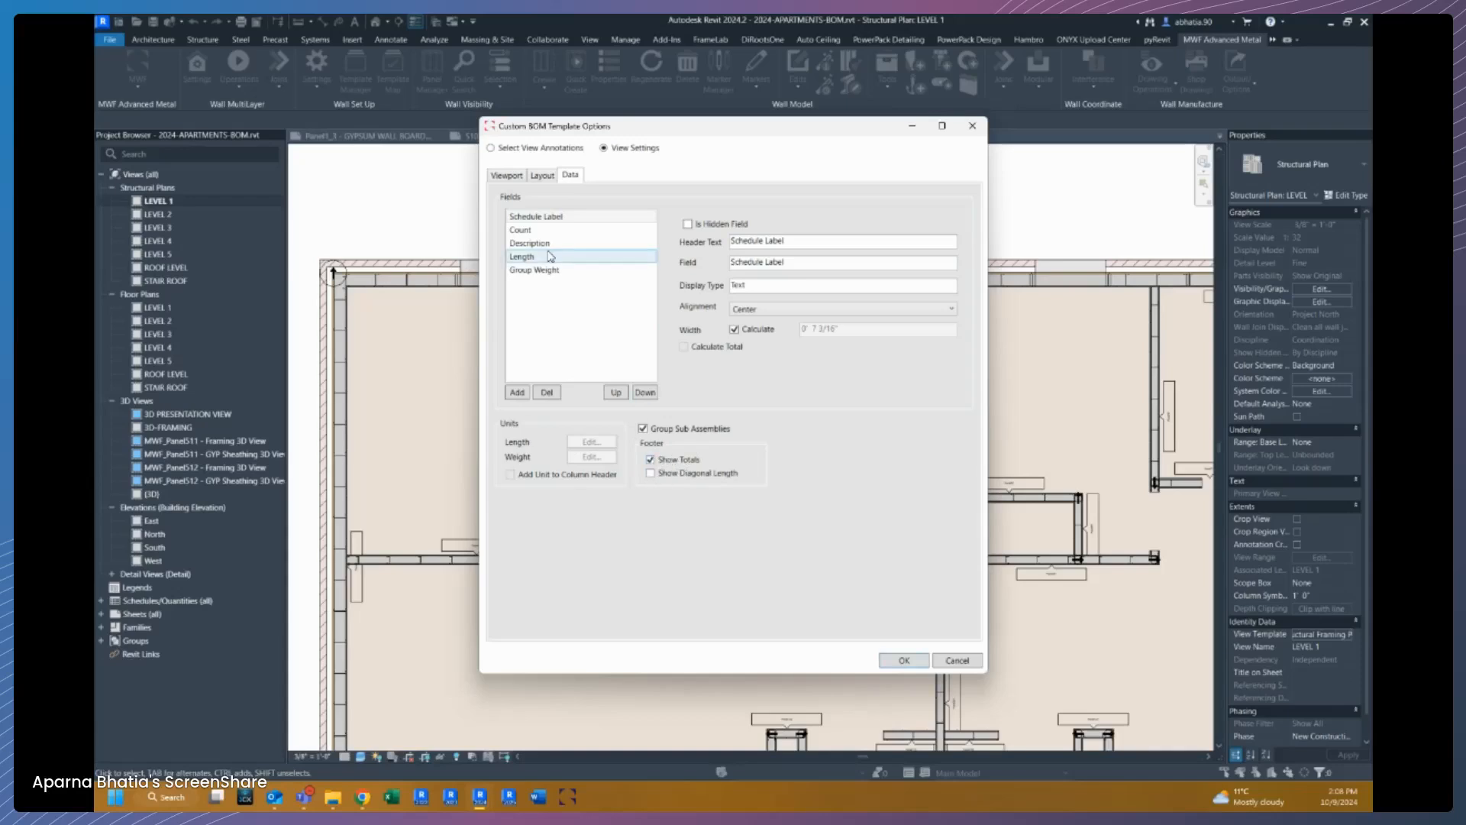
Step: Check the Count, Length and Group Weight fields and enable Show Diagonal Length in the BOM footer
{"action": "left_click", "coordinate": [527, 230]}
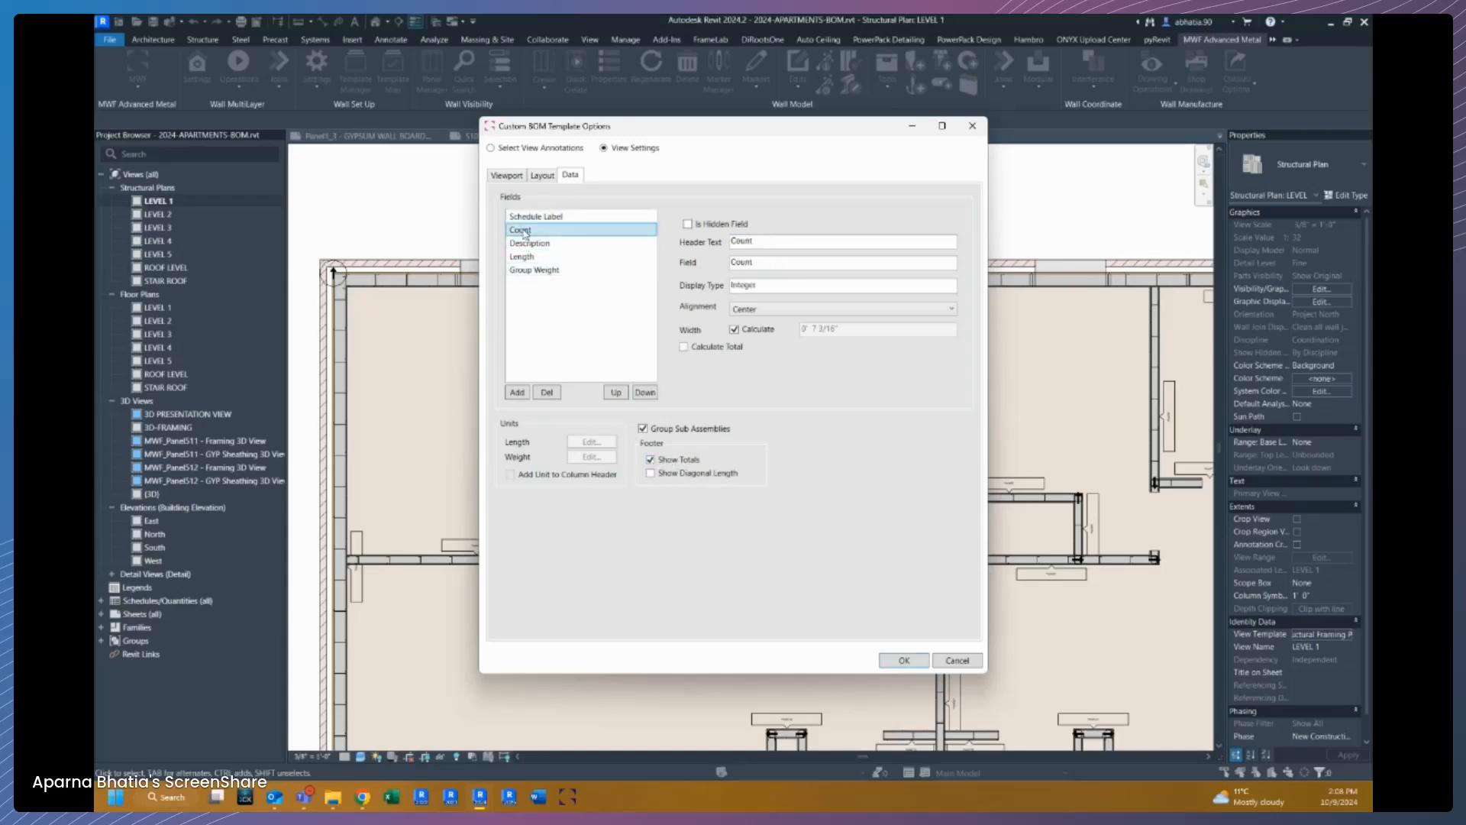
{"action": "left_click", "coordinate": [521, 260]}
{"action": "left_click", "coordinate": [529, 271]}
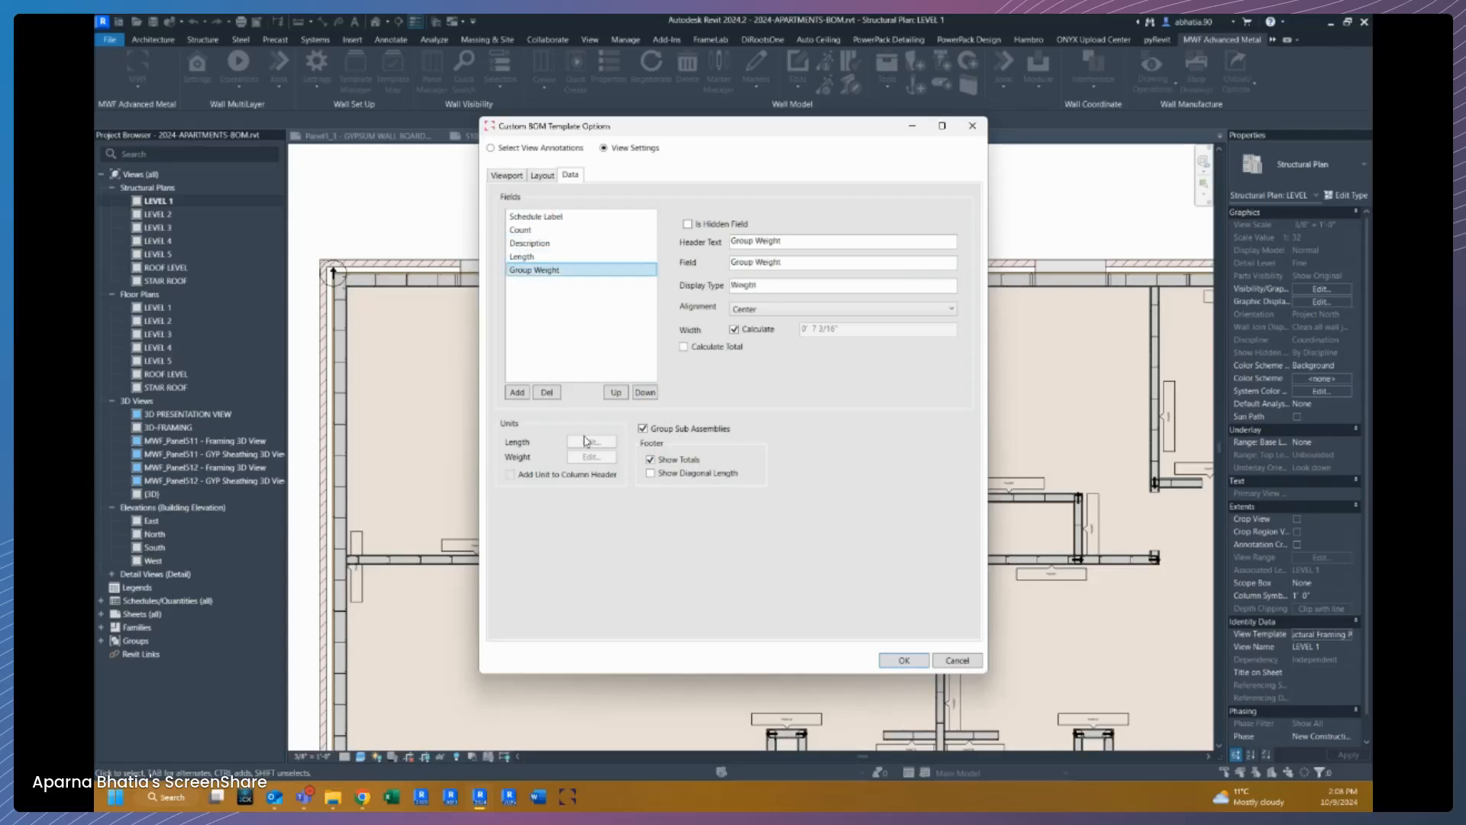
{"action": "left_click", "coordinate": [680, 475]}
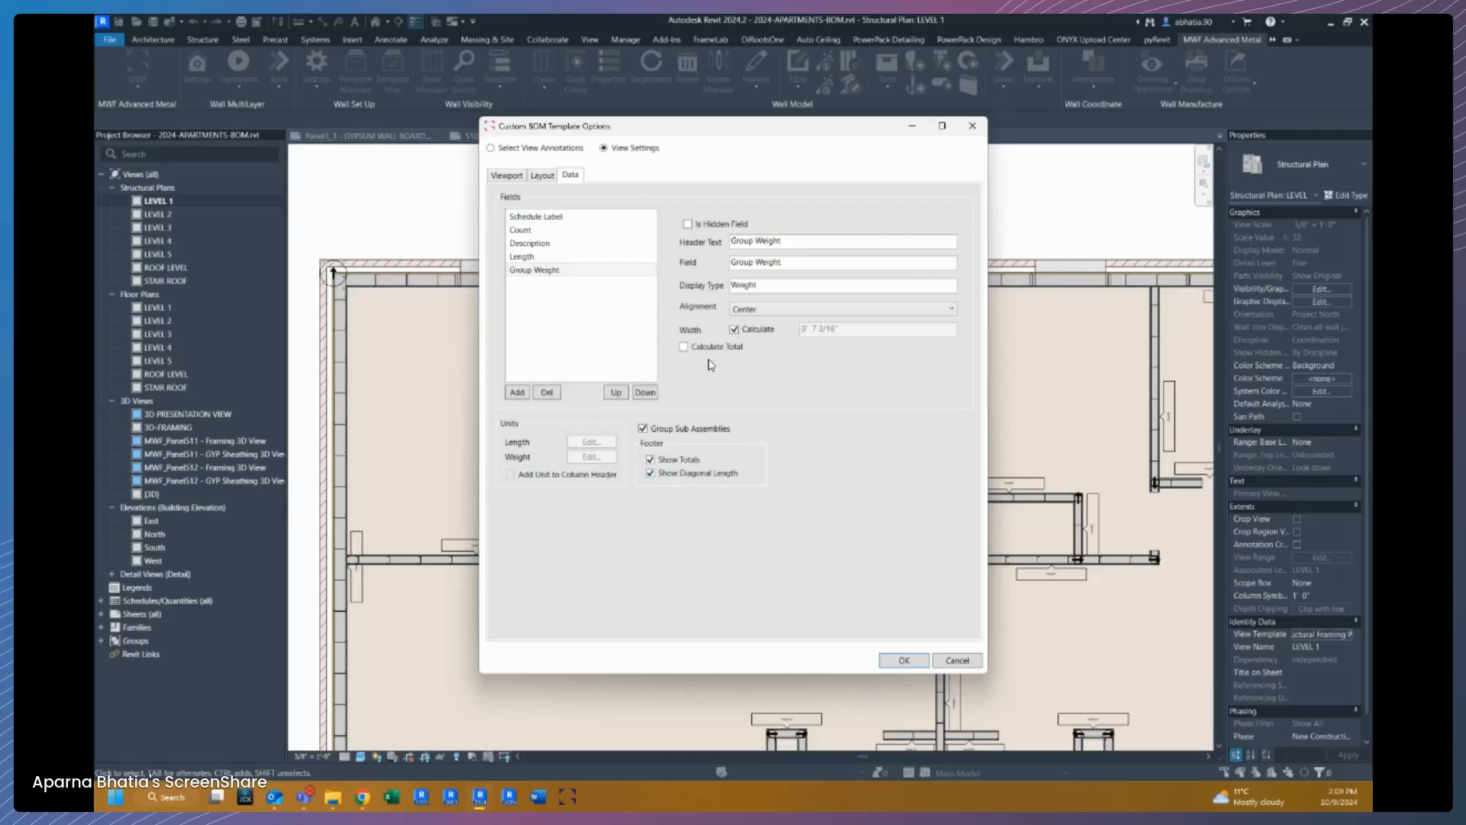
Step: Enable Calculate Total for the Group Weight and Count fields and accept the custom BOM template options
{"action": "left_click", "coordinate": [522, 257]}
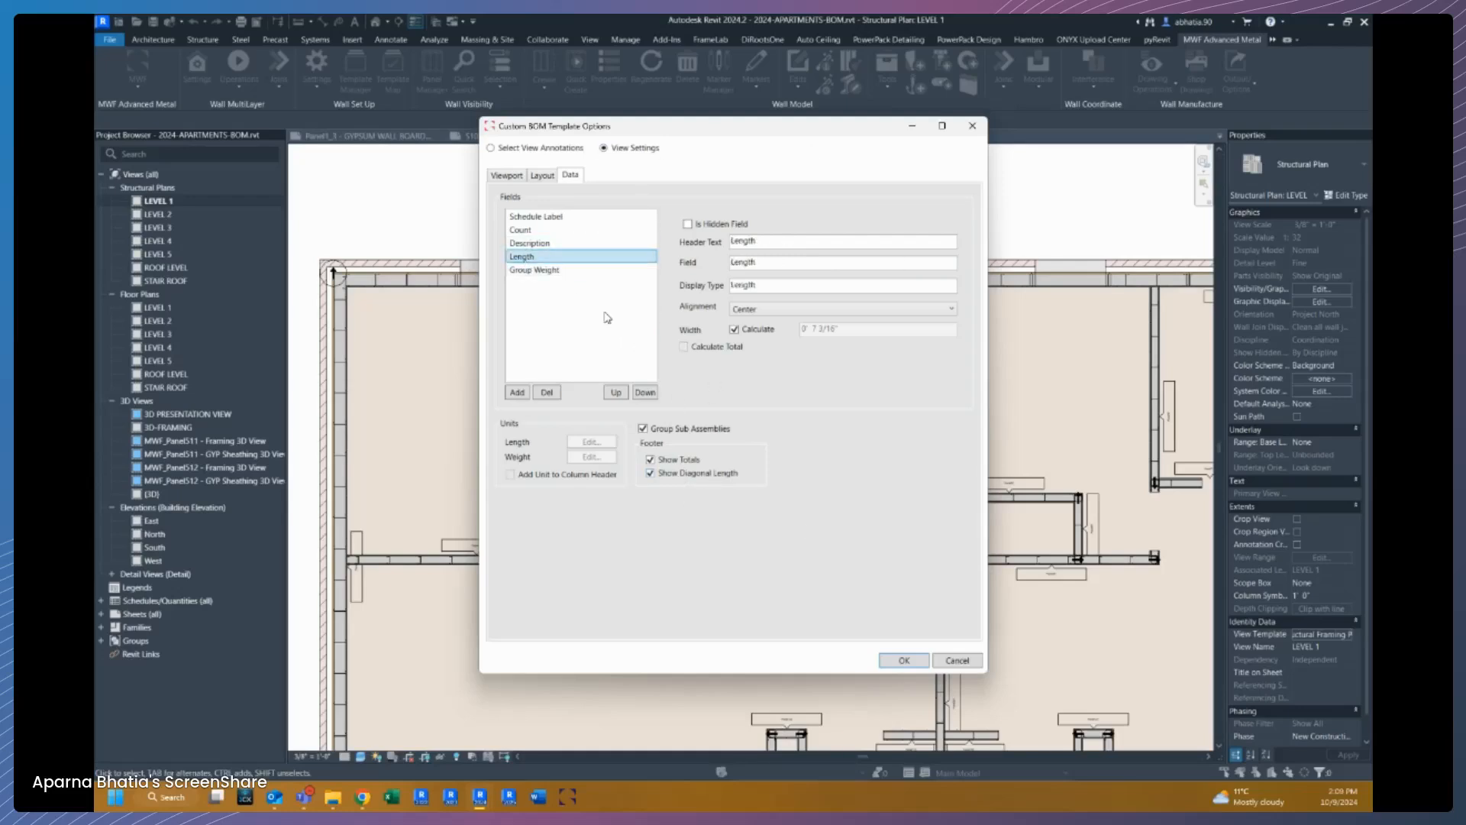
{"action": "left_click", "coordinate": [534, 271]}
{"action": "left_click", "coordinate": [684, 347]}
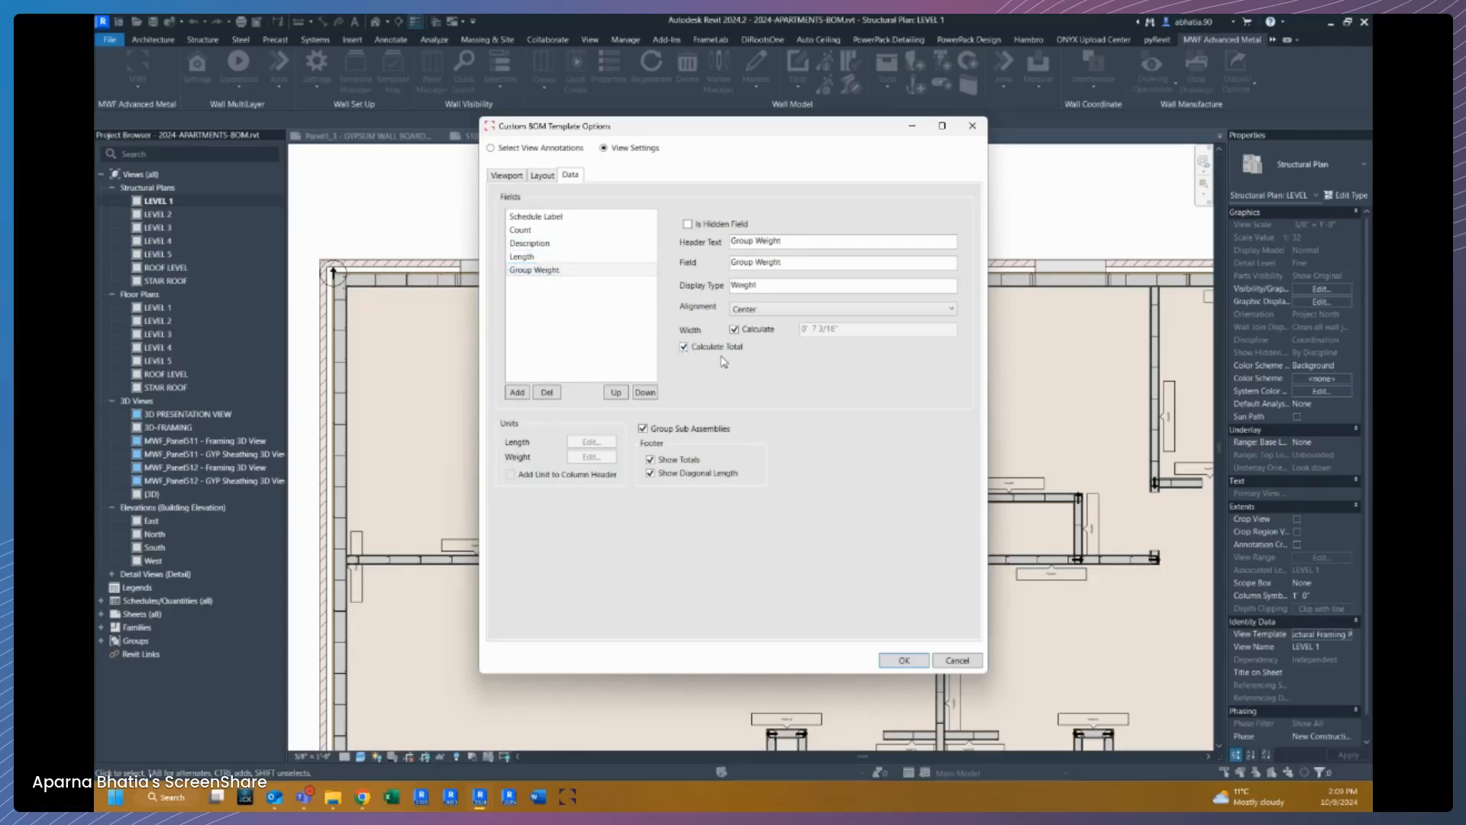
{"action": "left_click", "coordinate": [550, 245]}
{"action": "left_click", "coordinate": [539, 232]}
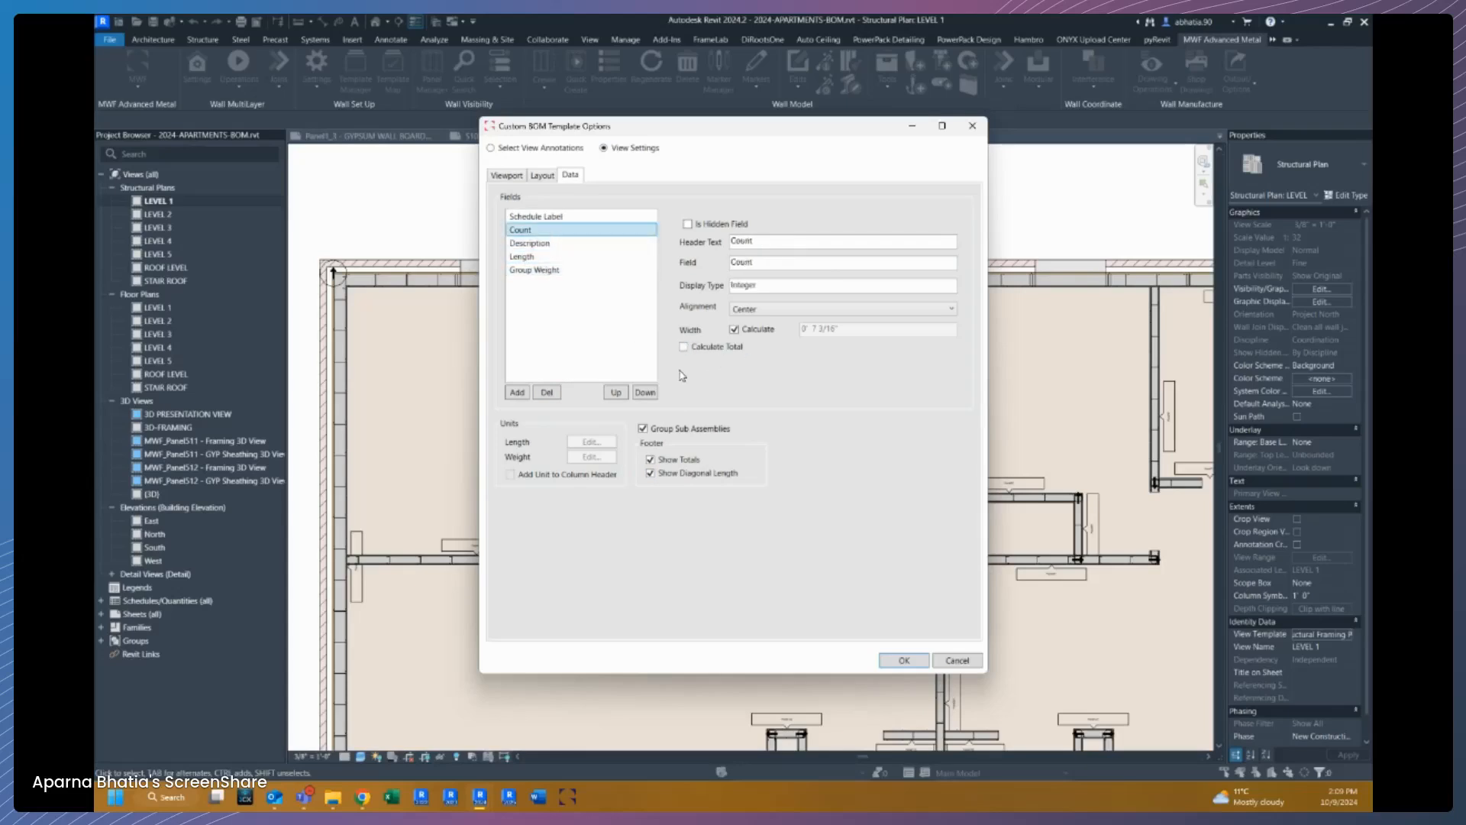
{"action": "left_click", "coordinate": [703, 349]}
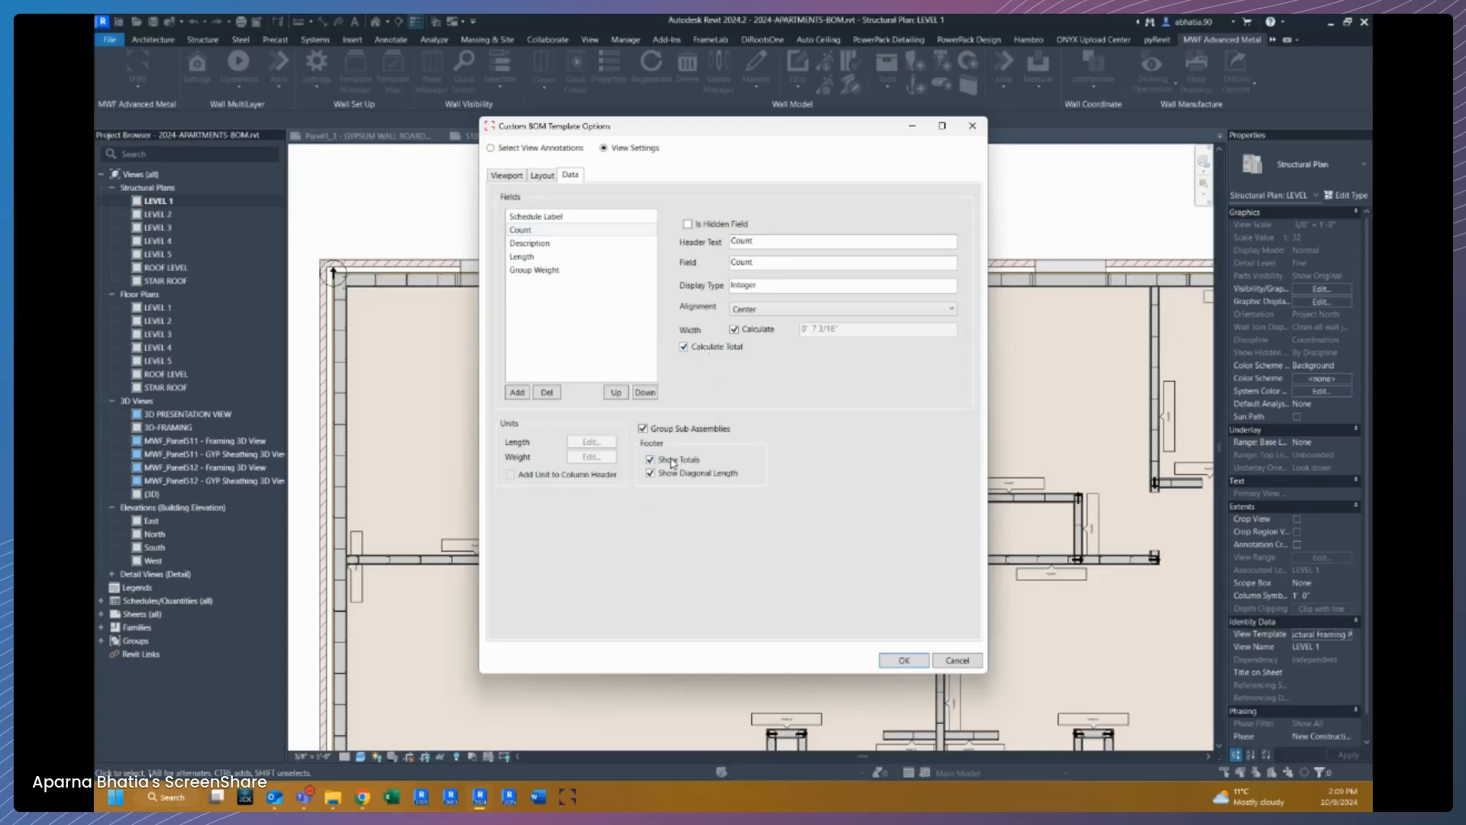
{"action": "left_click", "coordinate": [535, 217]}
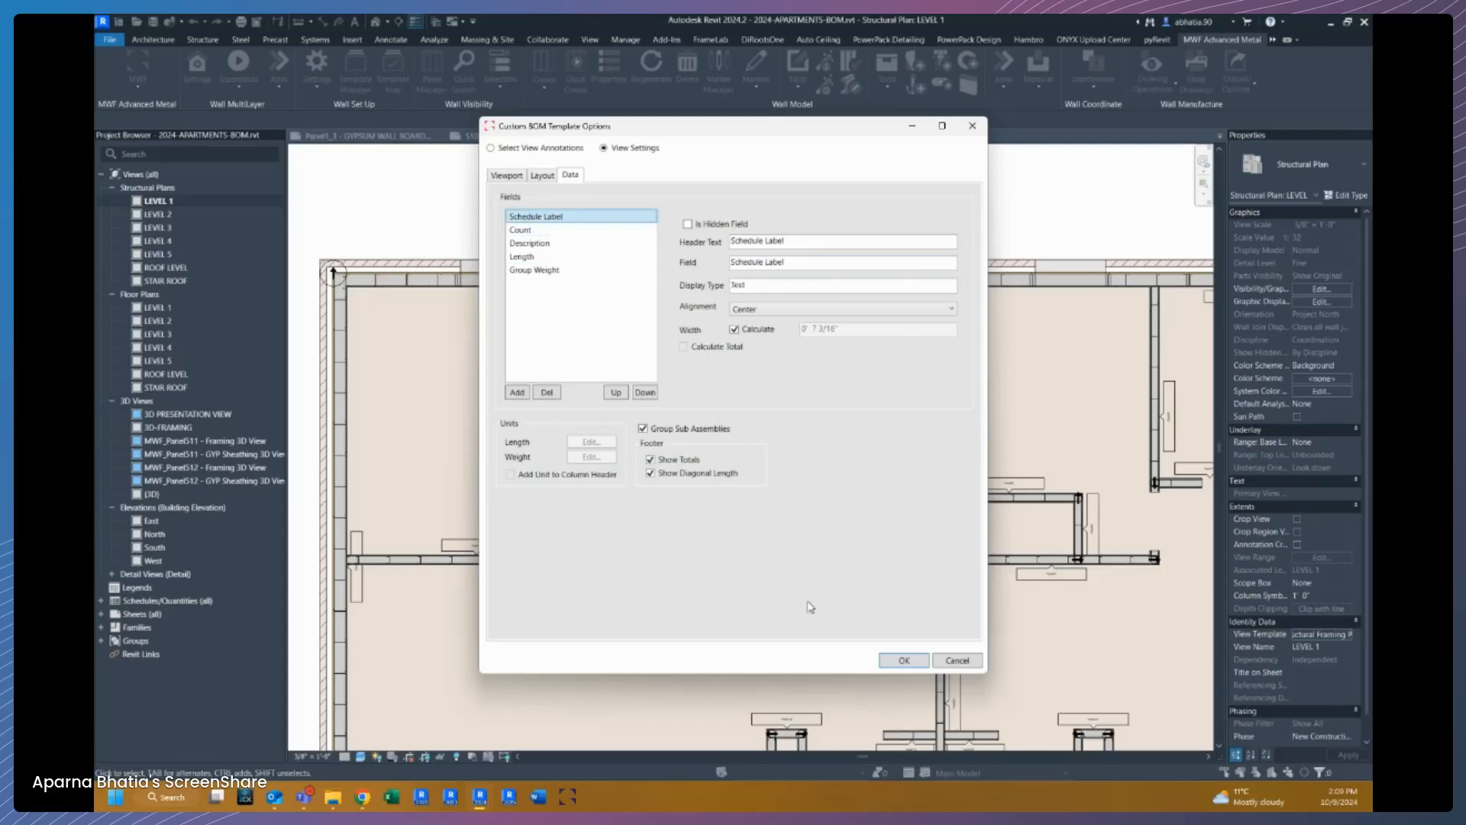
{"action": "left_click", "coordinate": [886, 662]}
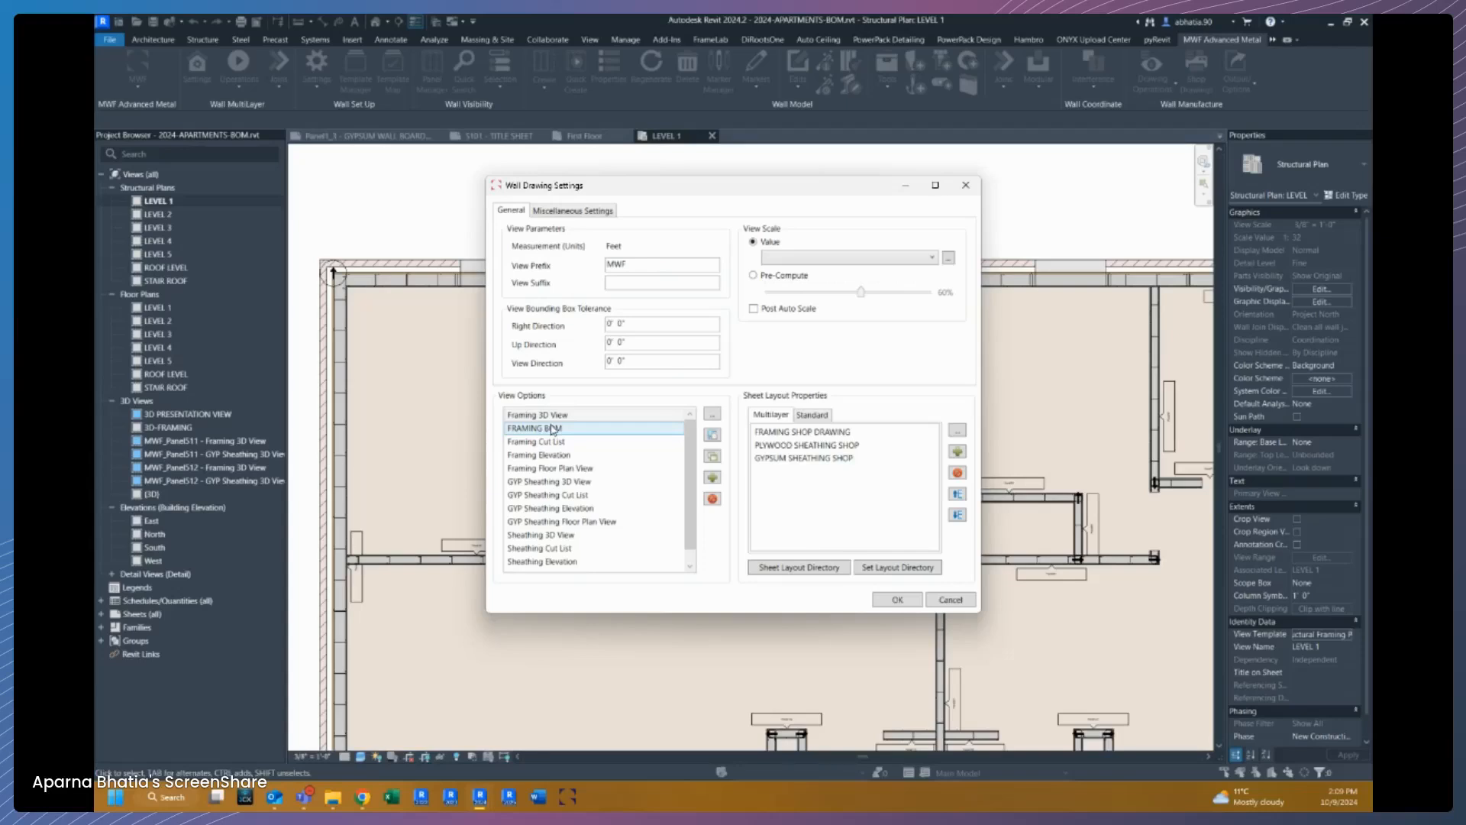
Step: Assign FRAMING BOM to the CUT LIST zone of the FRAMING SHOP DRAWING sheet layout and accept the wall drawing settings
{"action": "left_click", "coordinate": [844, 458]}
{"action": "left_click", "coordinate": [791, 433], "text": "ctrl"}
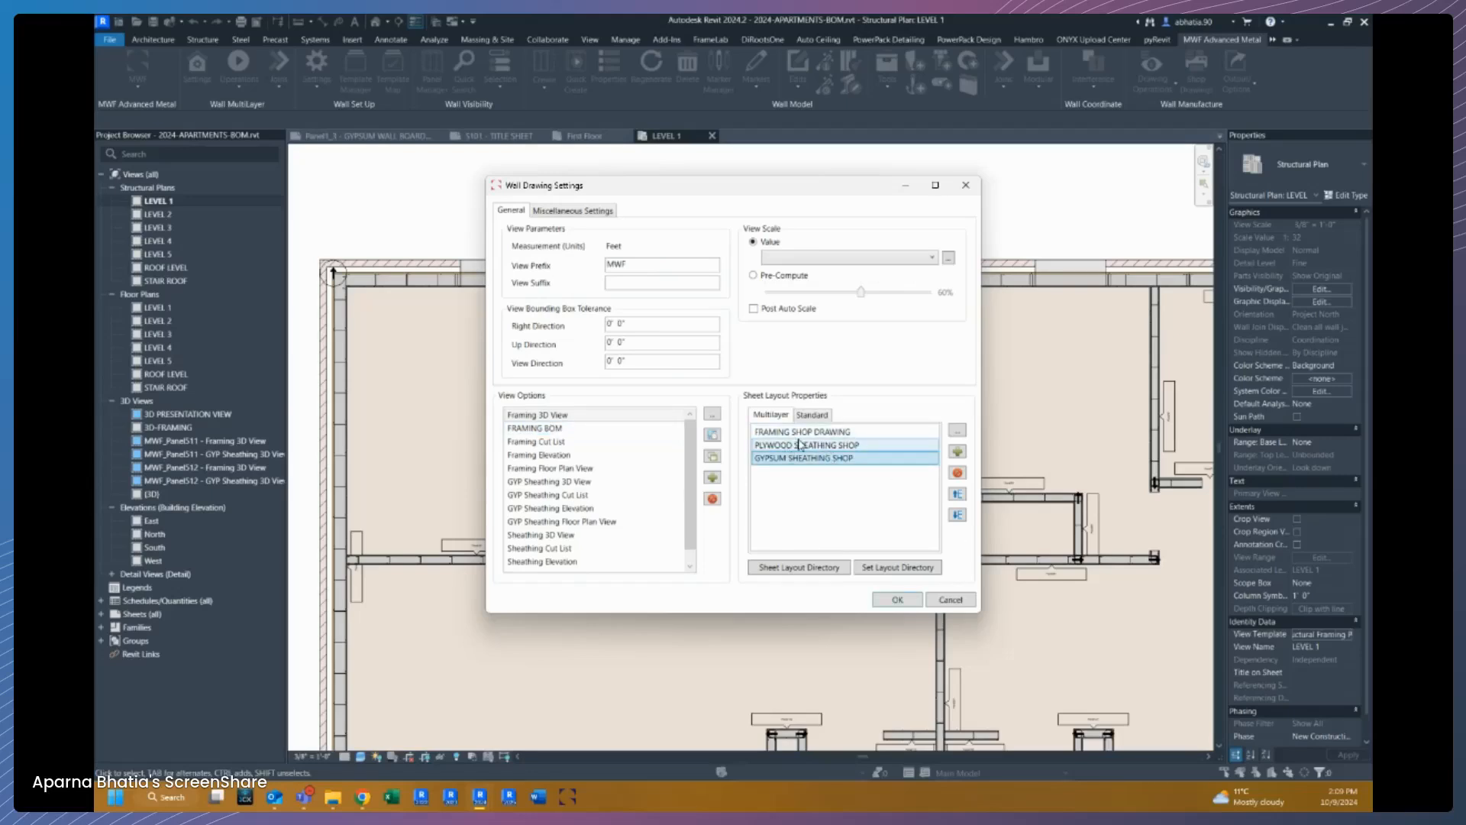
{"action": "double_click", "coordinate": [791, 433]}
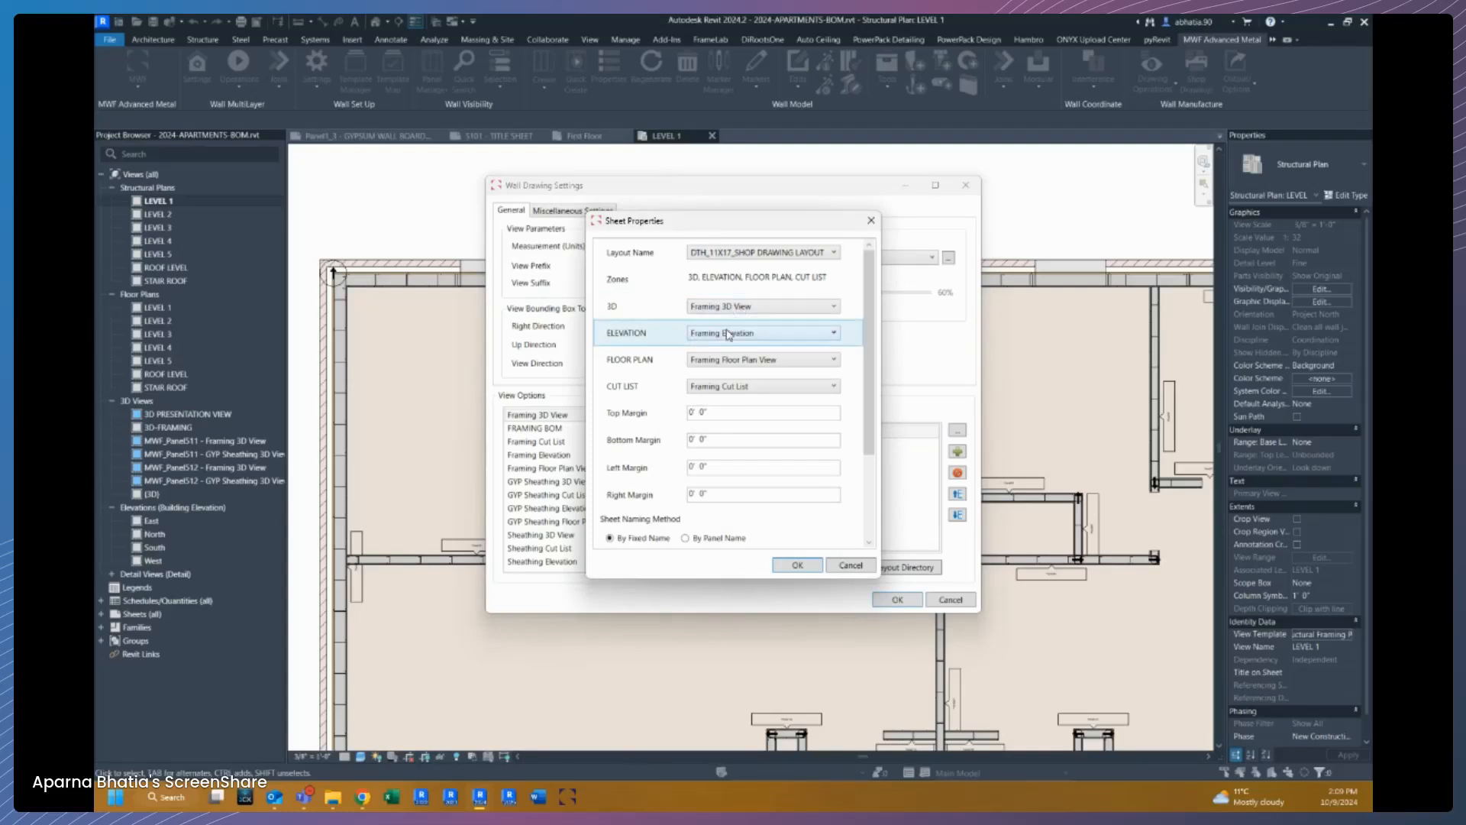
{"action": "left_click", "coordinate": [701, 387]}
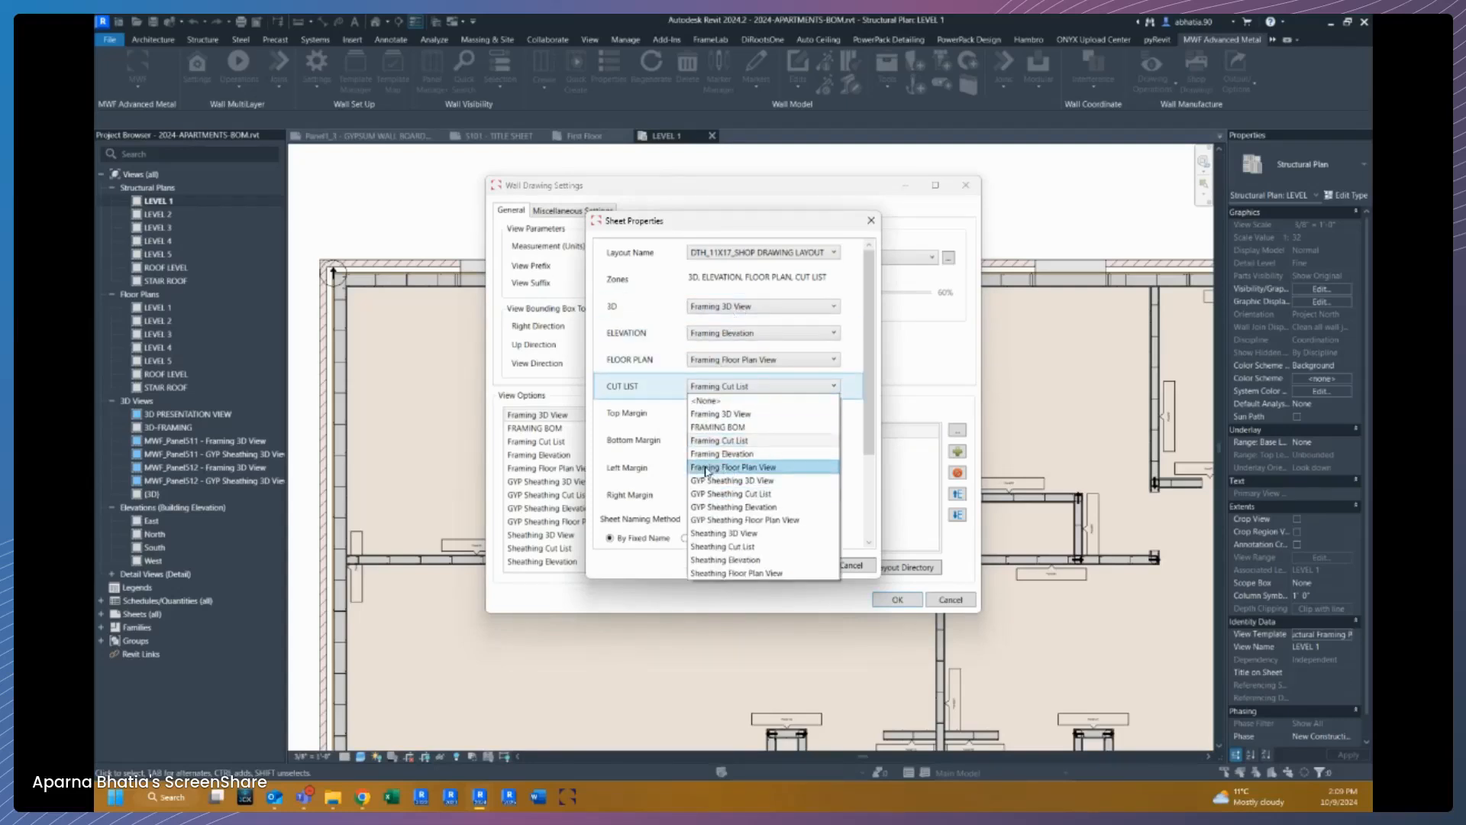
{"action": "left_click", "coordinate": [718, 427]}
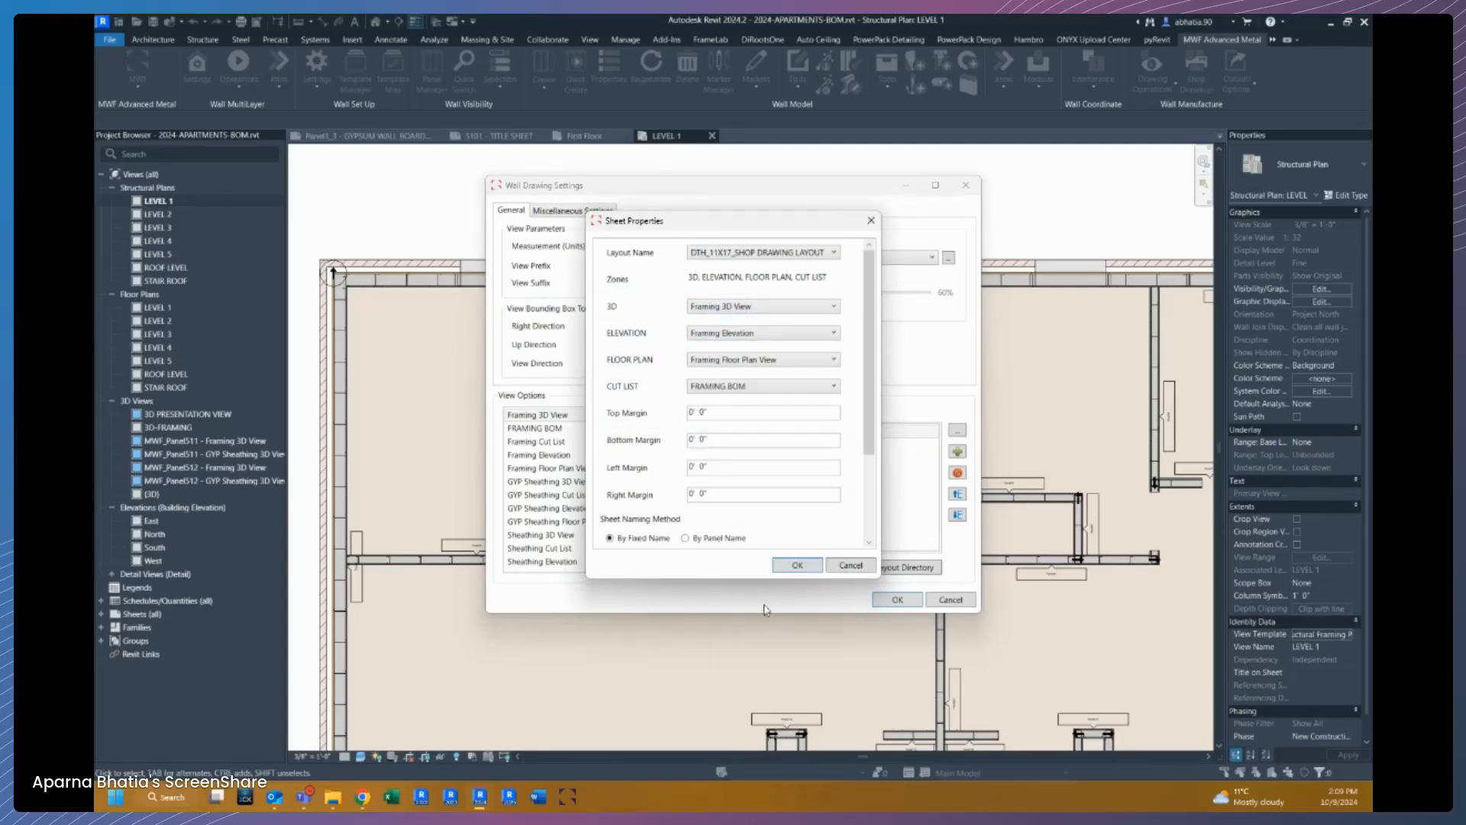
{"action": "left_click", "coordinate": [796, 565]}
{"action": "left_click", "coordinate": [893, 601]}
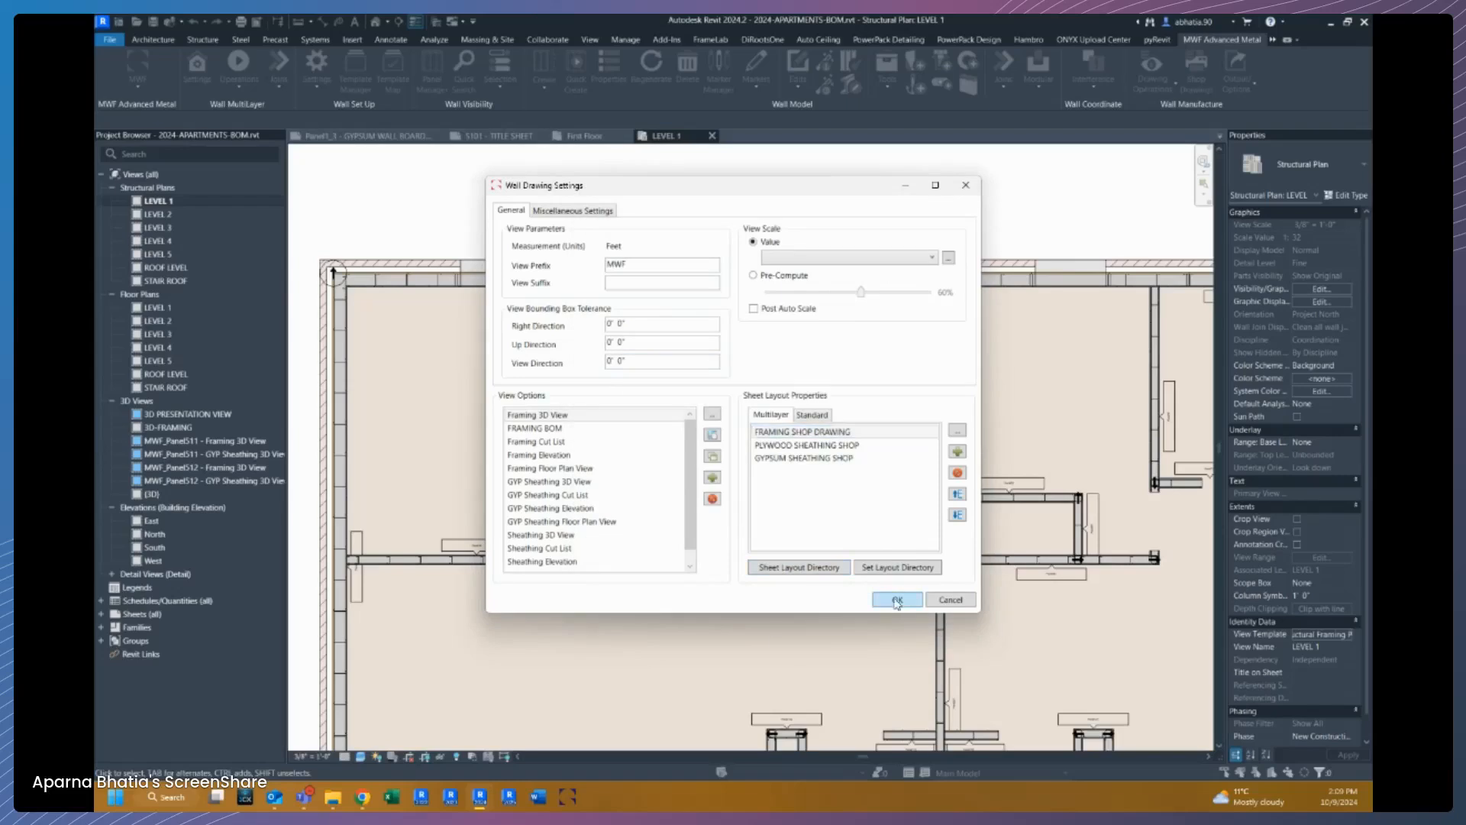
{"action": "left_click", "coordinate": [843, 504]}
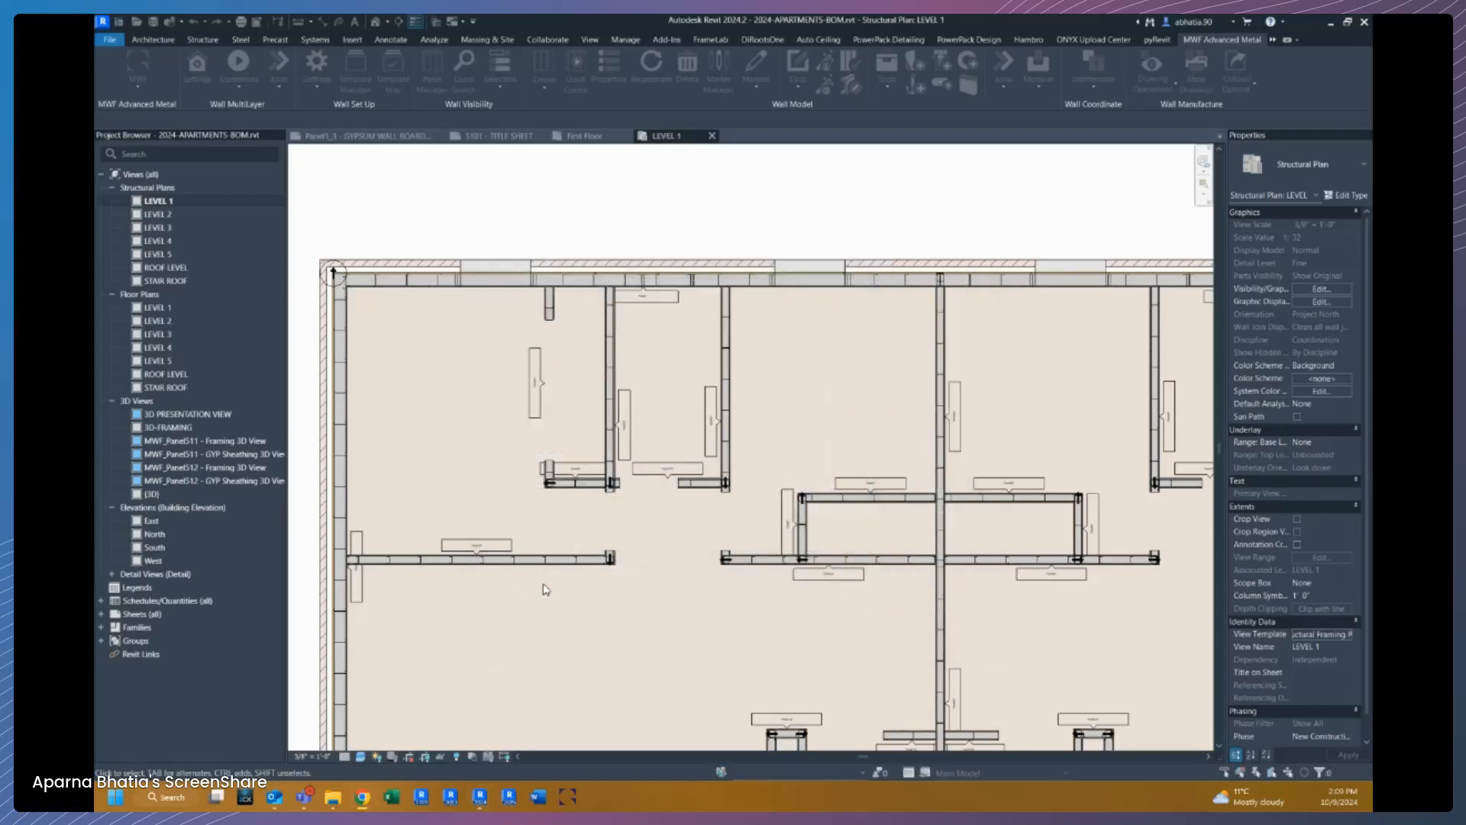
Step: Generate shop drawings for the Panel34 wall on the LEVEL 1 structural plan and dismiss the error report
{"action": "scroll", "coordinate": [459, 532], "scroll_direction": "up", "scroll_amount": 3}
{"action": "scroll", "coordinate": [646, 605], "scroll_direction": "down", "scroll_amount": 1}
{"action": "left_click", "coordinate": [647, 603]}
{"action": "key", "text": "Tab"}
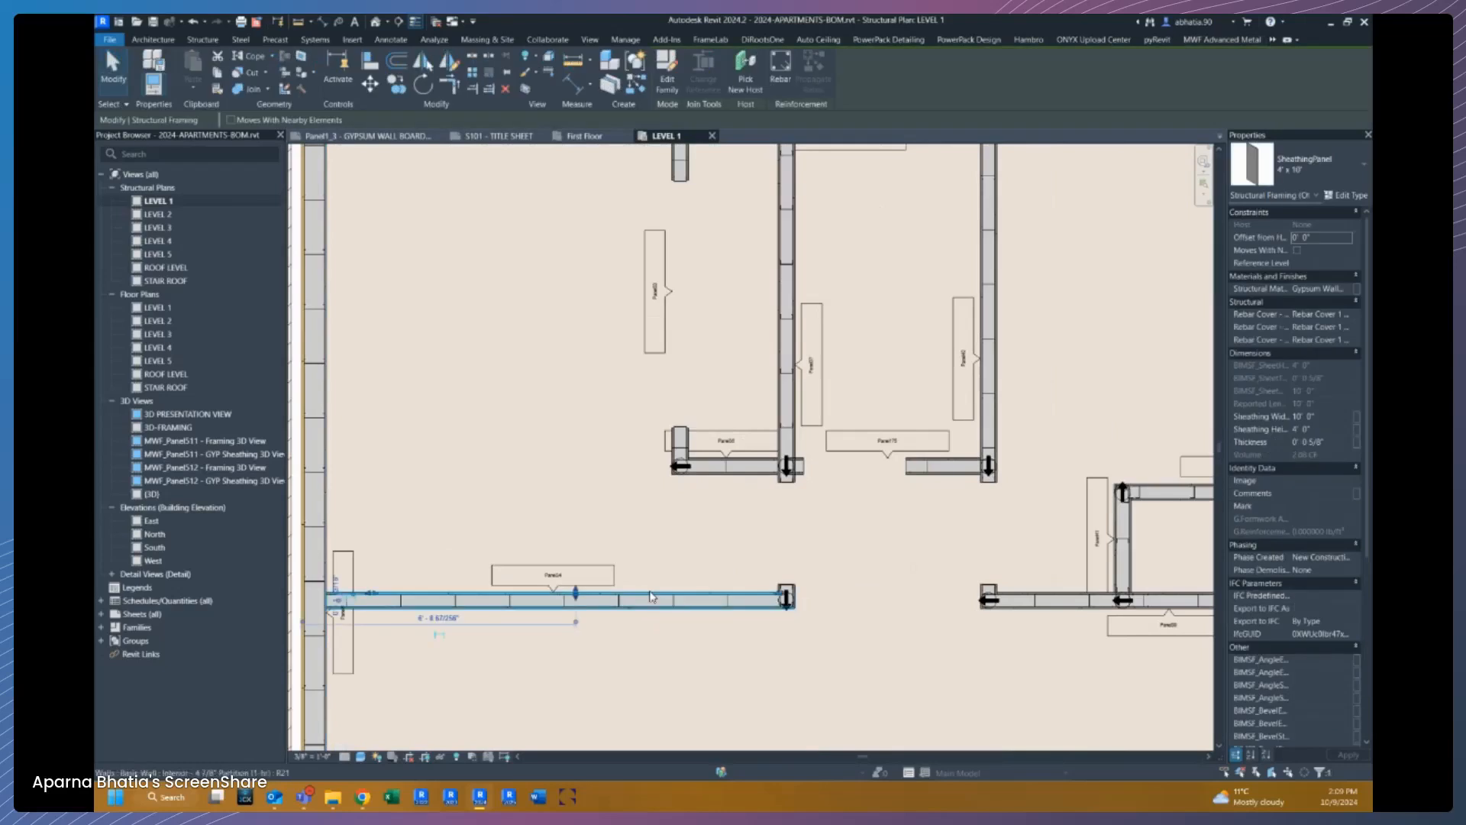
{"action": "left_click", "coordinate": [650, 600]}
{"action": "left_click", "coordinate": [1222, 39]}
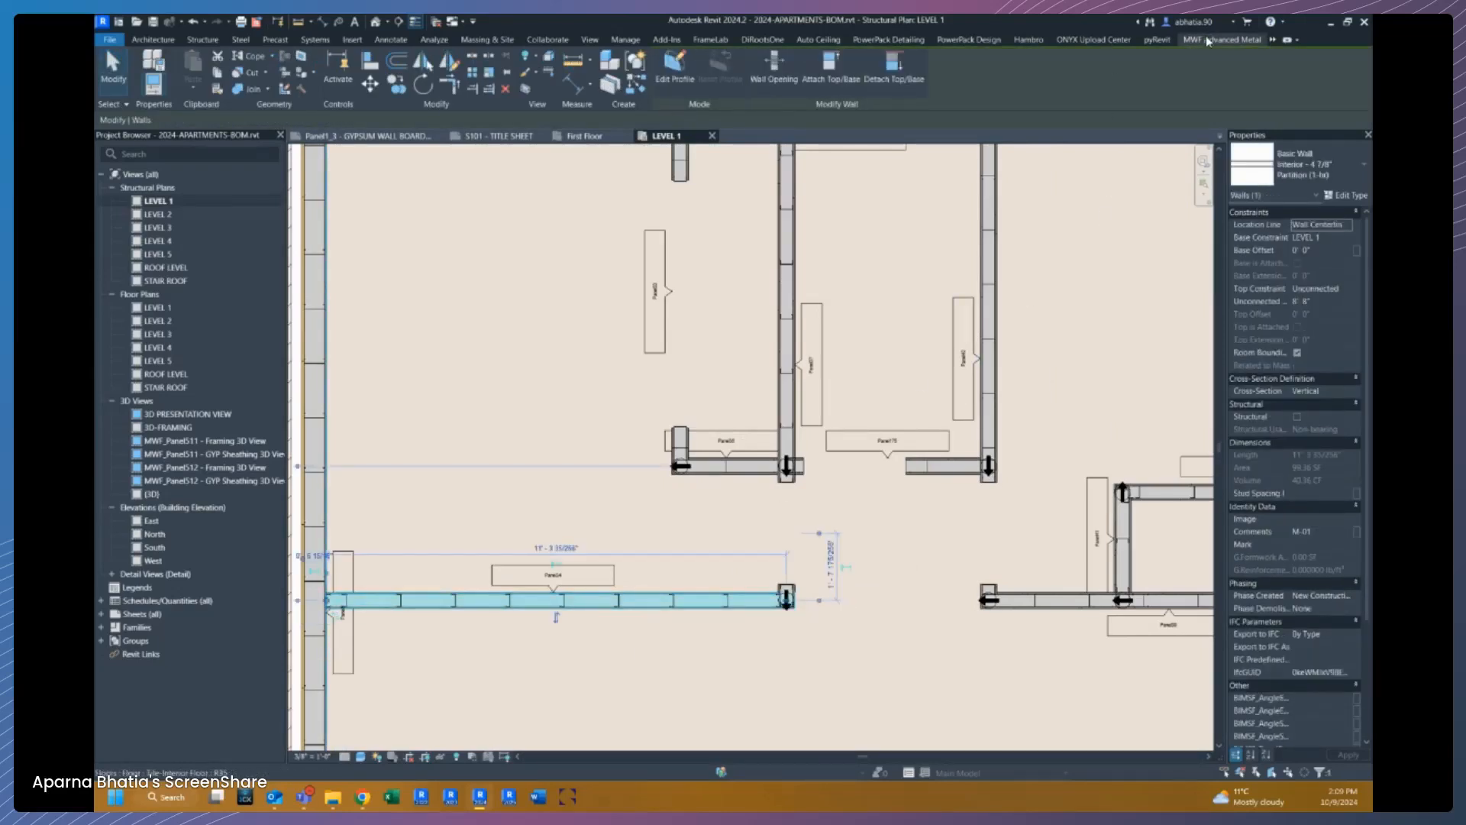
{"action": "left_click", "coordinate": [1192, 73]}
{"action": "left_click", "coordinate": [776, 437]}
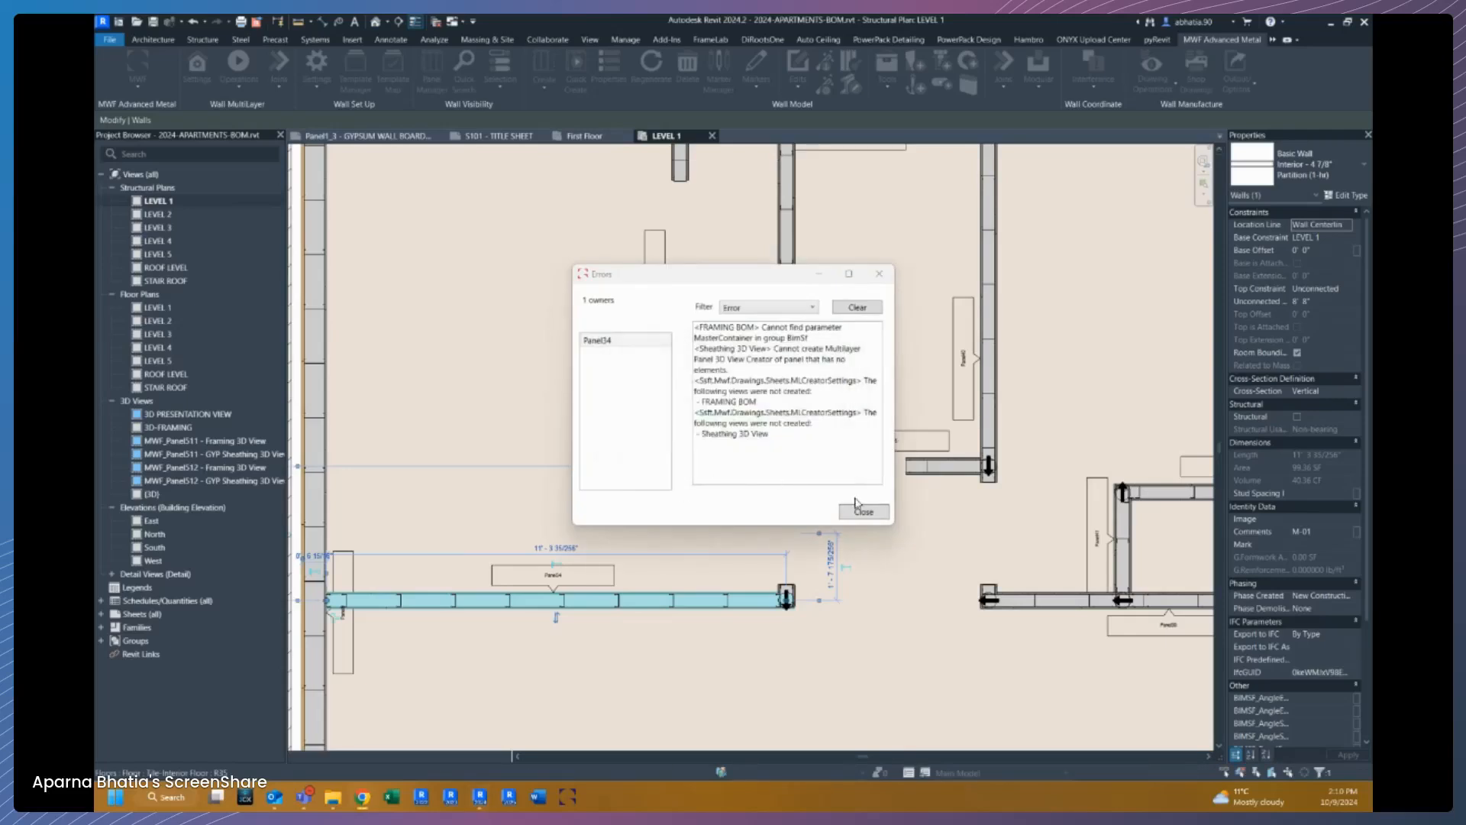
{"action": "left_click", "coordinate": [863, 513]}
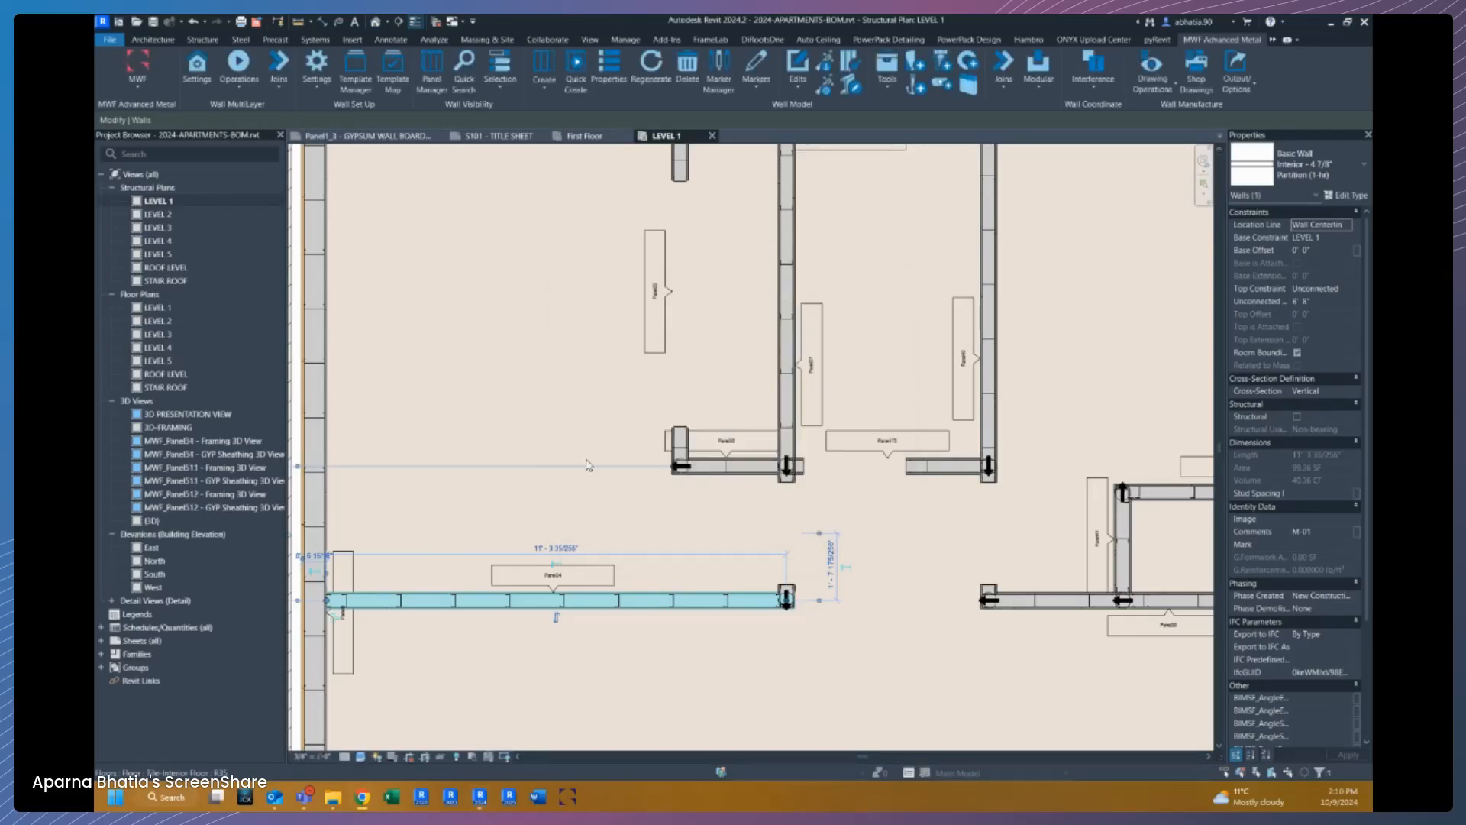
Step: Open the Panel34_1 - FRAMING SHOP DRAWING sheet to inspect it, dismissing the save reminder without saving
{"action": "left_click", "coordinate": [126, 627]}
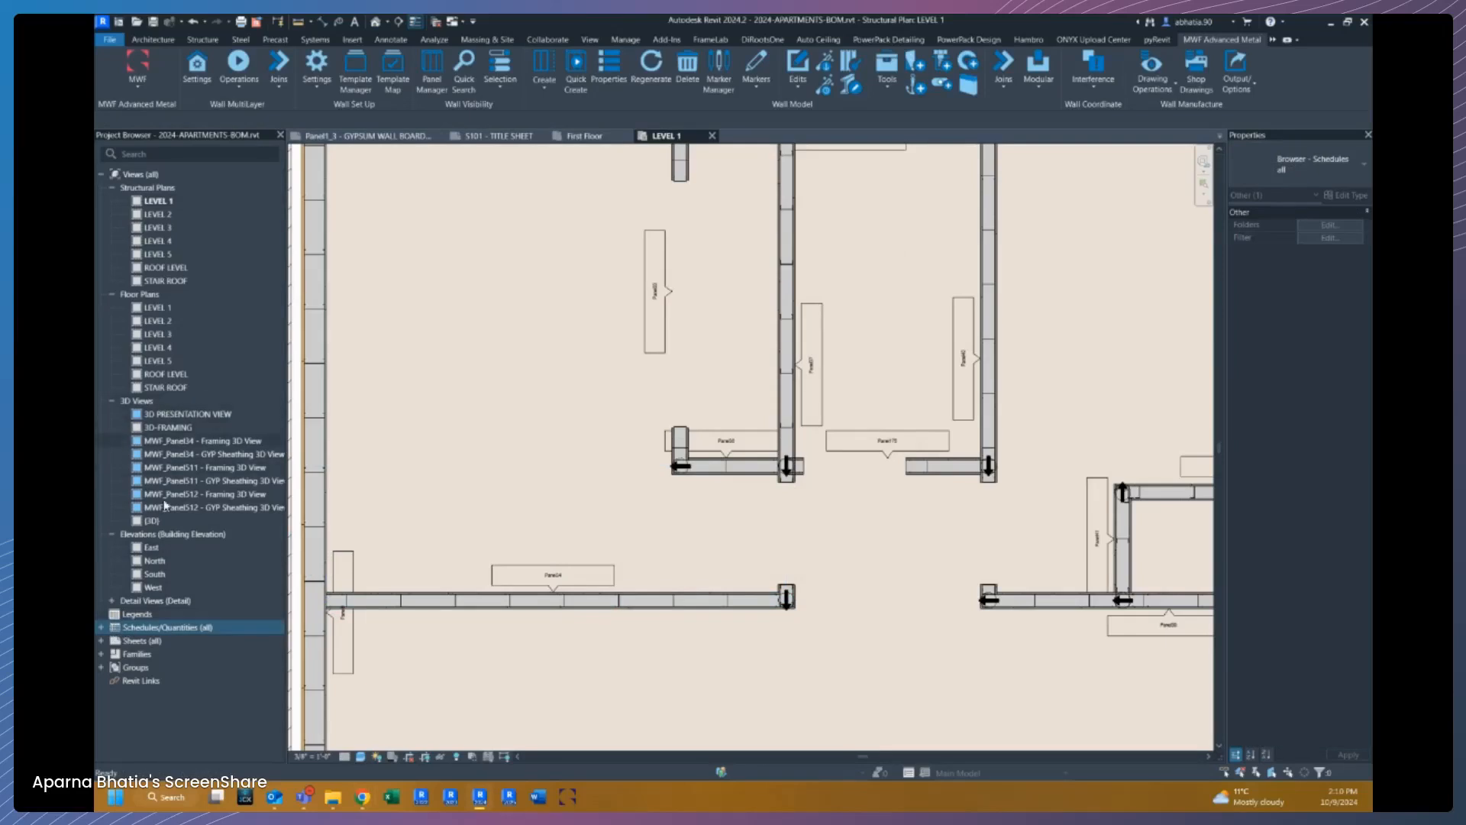
{"action": "left_click", "coordinate": [107, 642]}
{"action": "scroll", "coordinate": [130, 657], "scroll_direction": "down", "scroll_amount": 5}
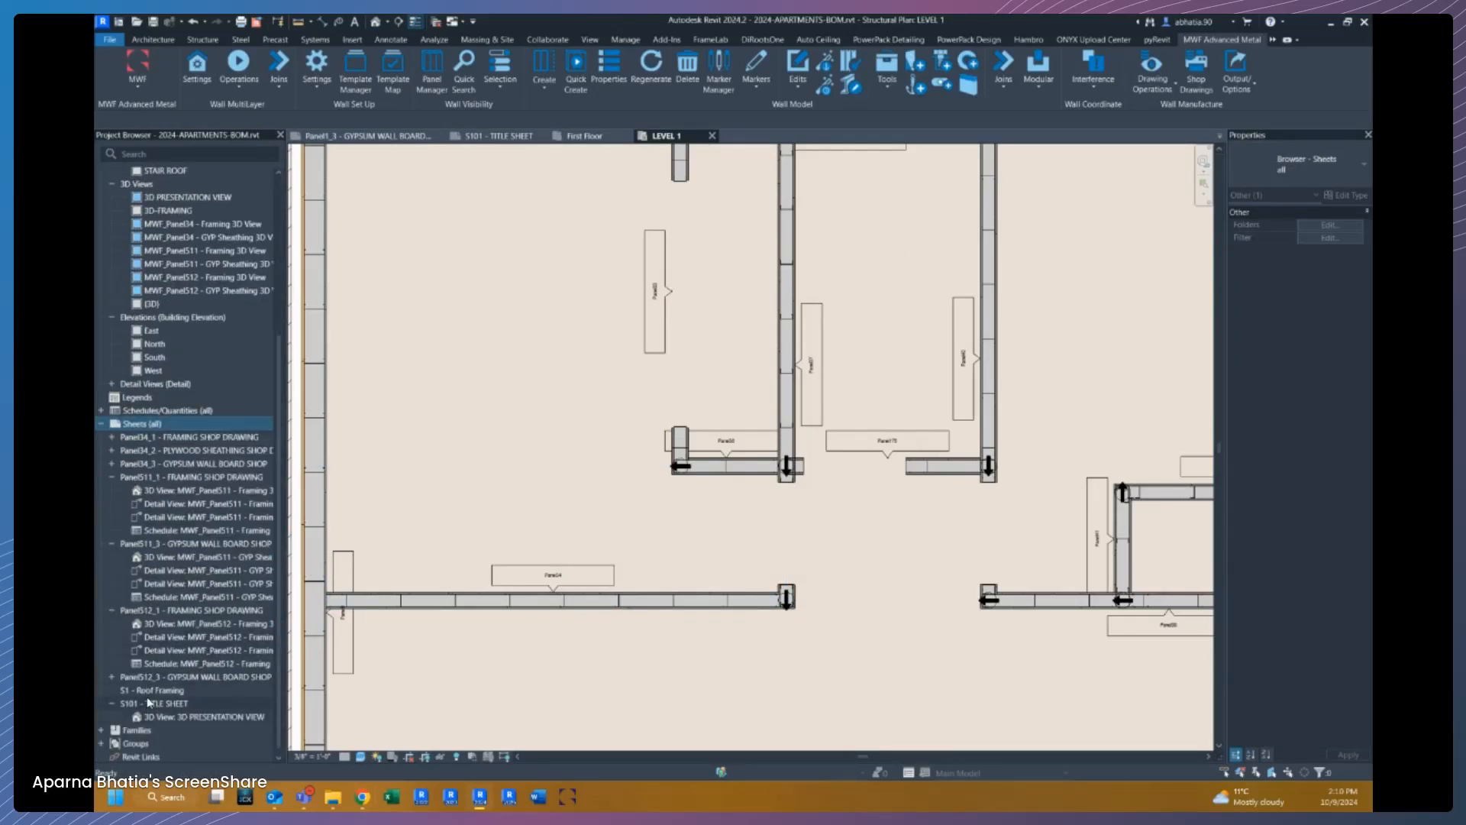
{"action": "double_click", "coordinate": [168, 439]}
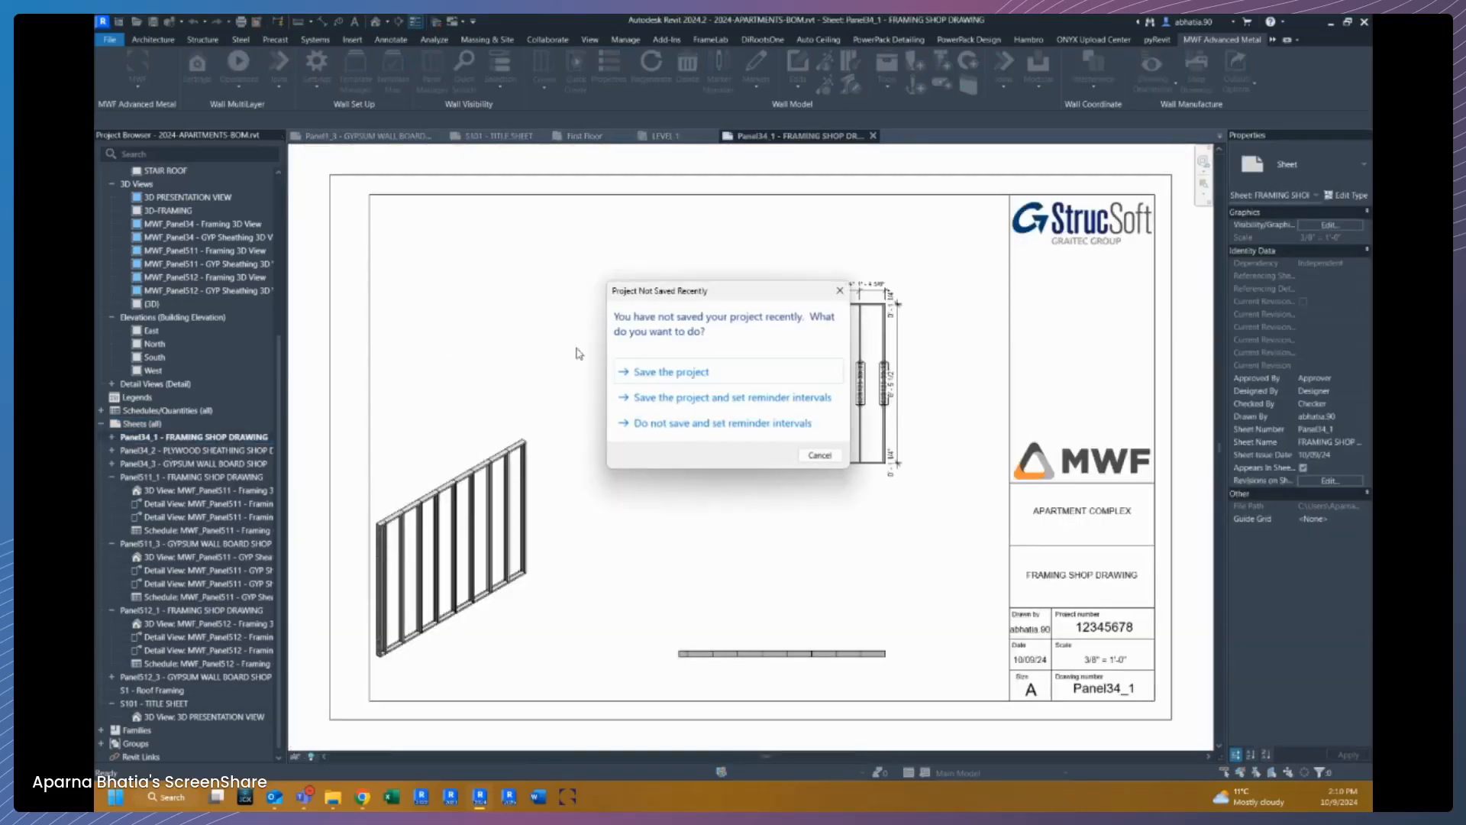
{"action": "left_click", "coordinate": [813, 458]}
{"action": "middle_click_drag", "start_coordinate": [589, 295], "coordinate": [568, 359]}
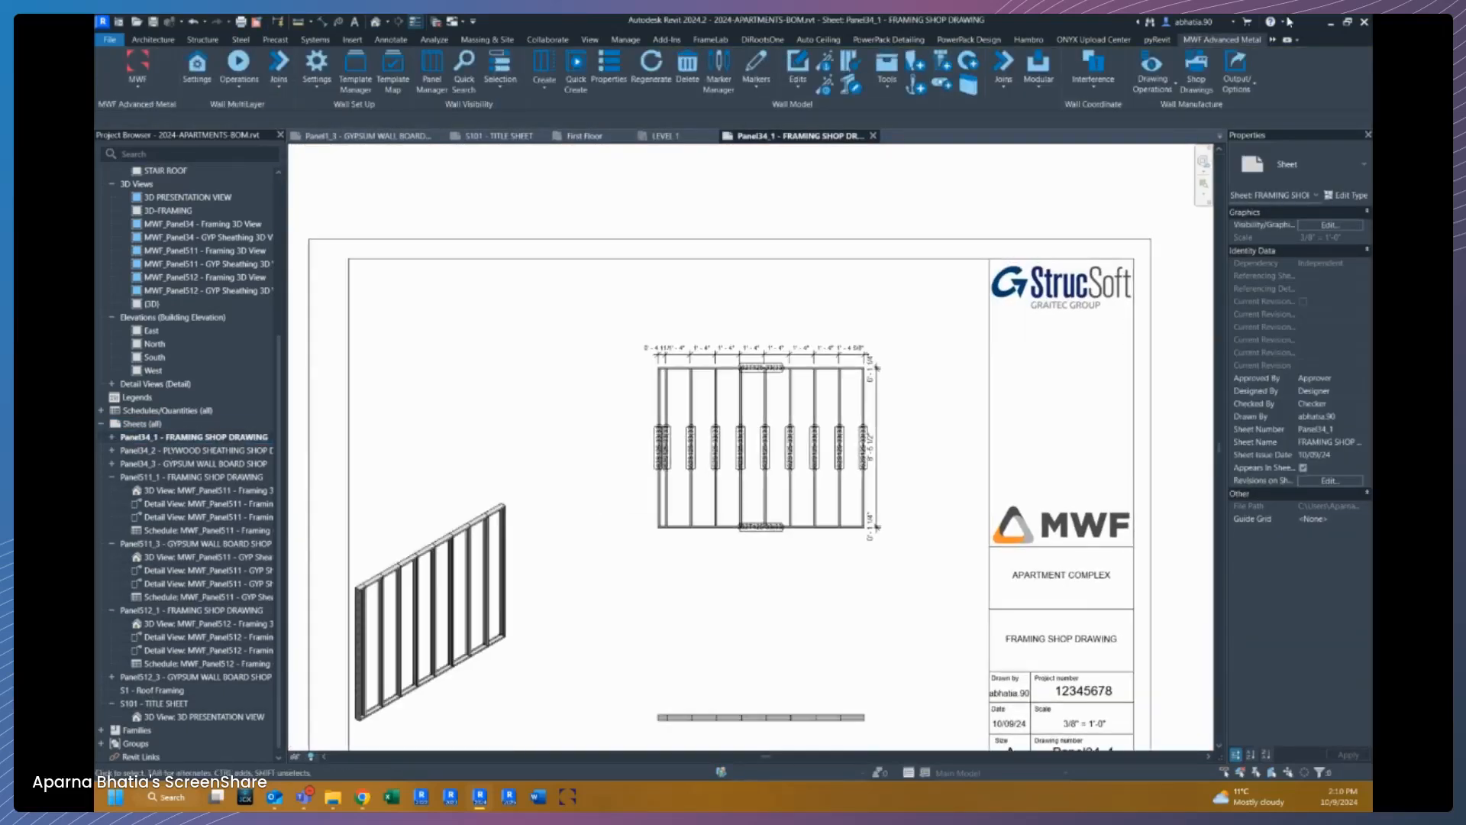
Step: Reopen the FRAMING BOM options in the SSS - SHOPS drawing settings and turn off Convert To Schedule in its layout
{"action": "left_click", "coordinate": [1151, 69]}
{"action": "left_click", "coordinate": [1115, 136]}
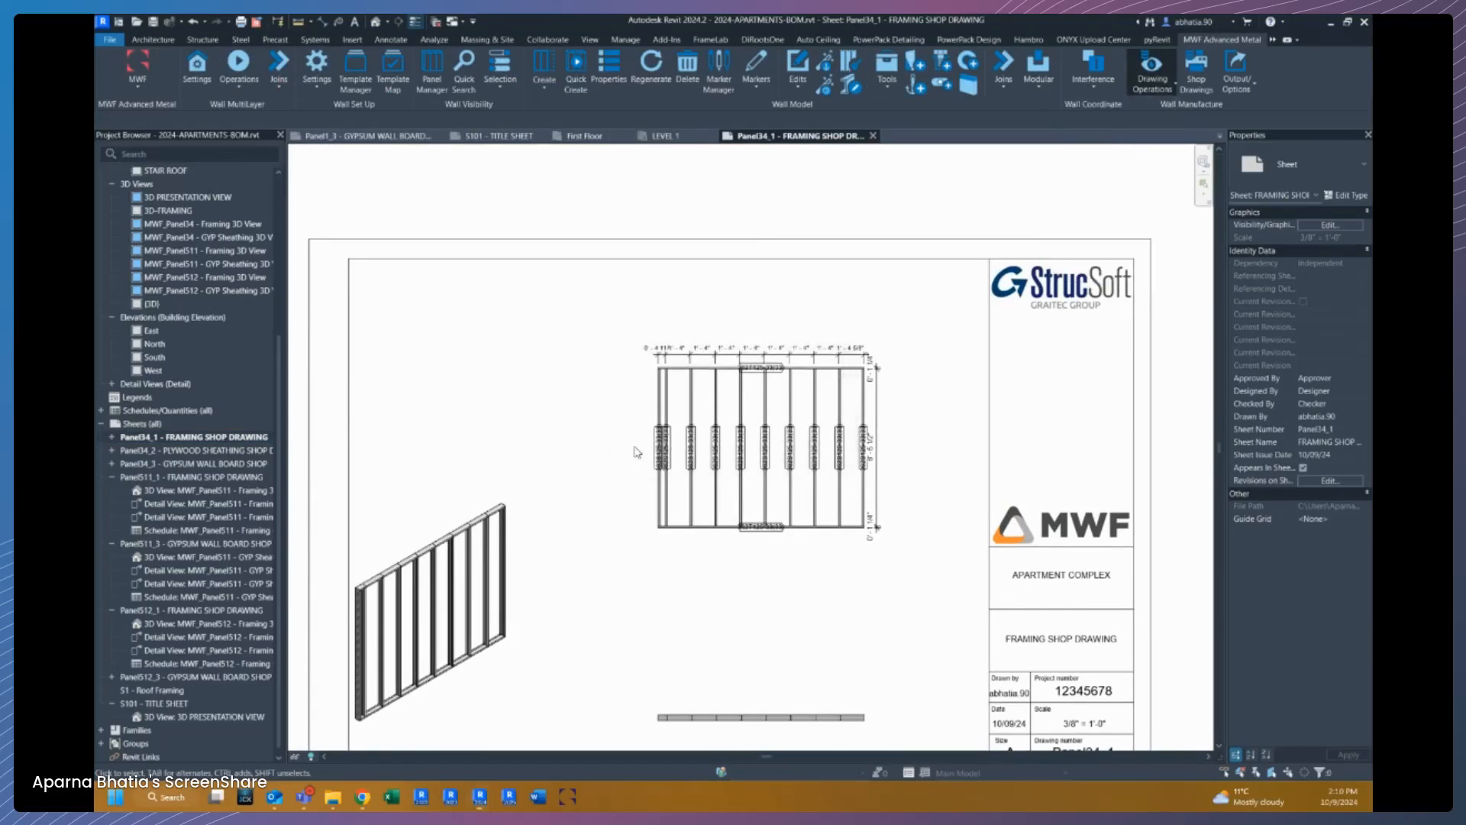
{"action": "left_click", "coordinate": [652, 332]}
{"action": "left_click", "coordinate": [652, 330]}
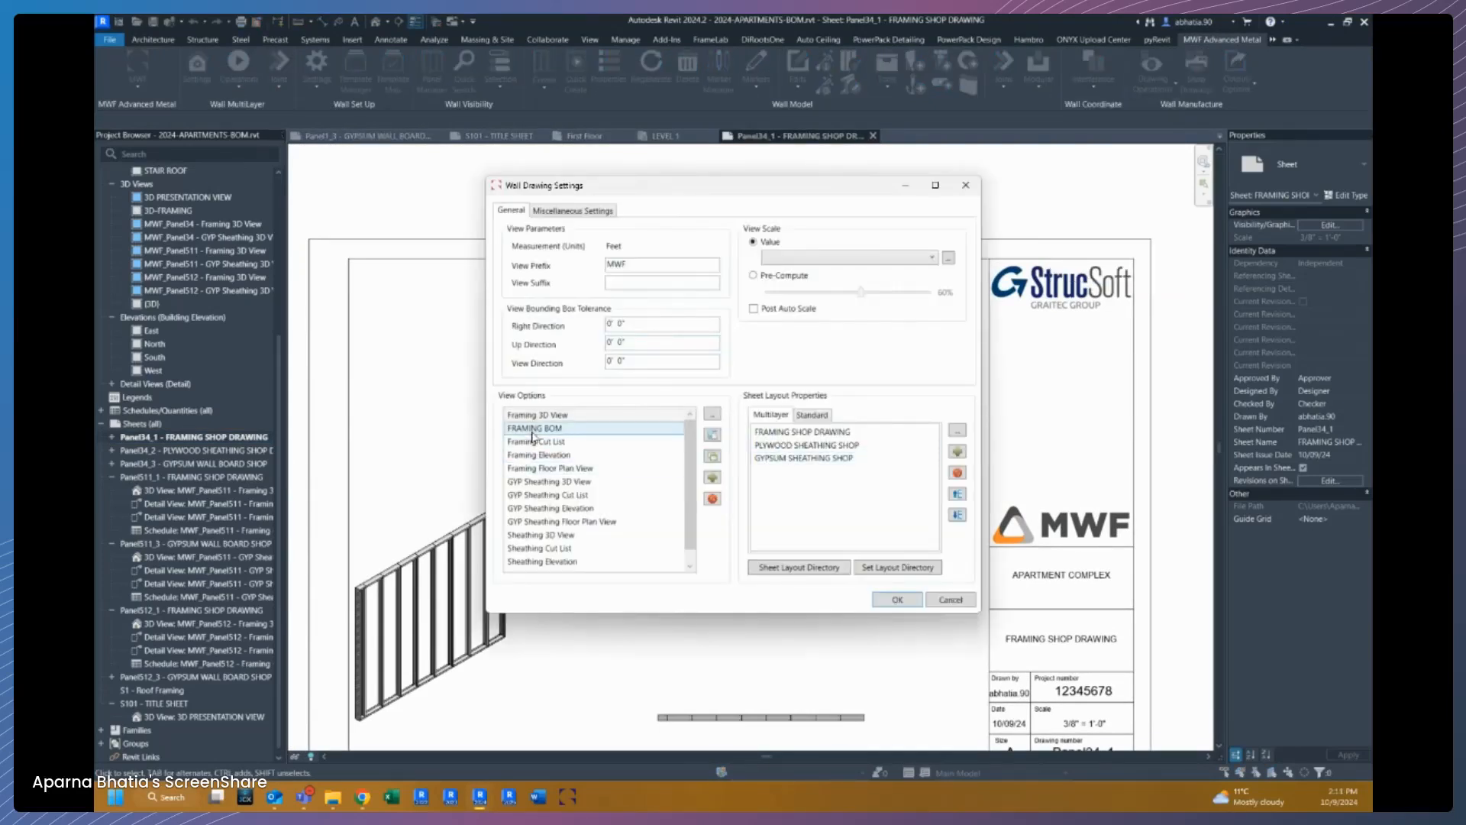
{"action": "double_click", "coordinate": [534, 434]}
{"action": "left_click", "coordinate": [573, 153]}
{"action": "left_click", "coordinate": [543, 151]}
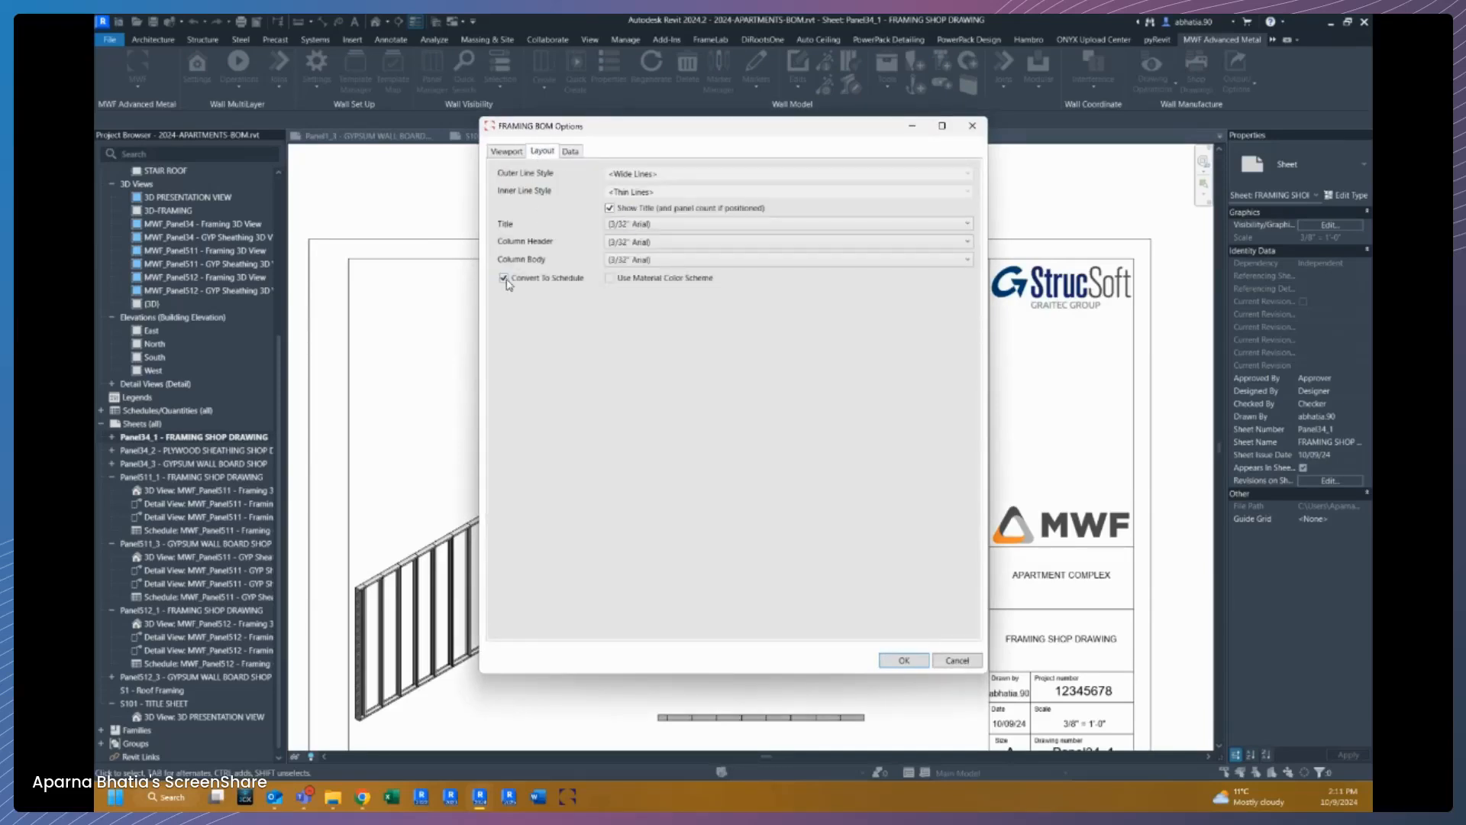
{"action": "left_click", "coordinate": [572, 151]}
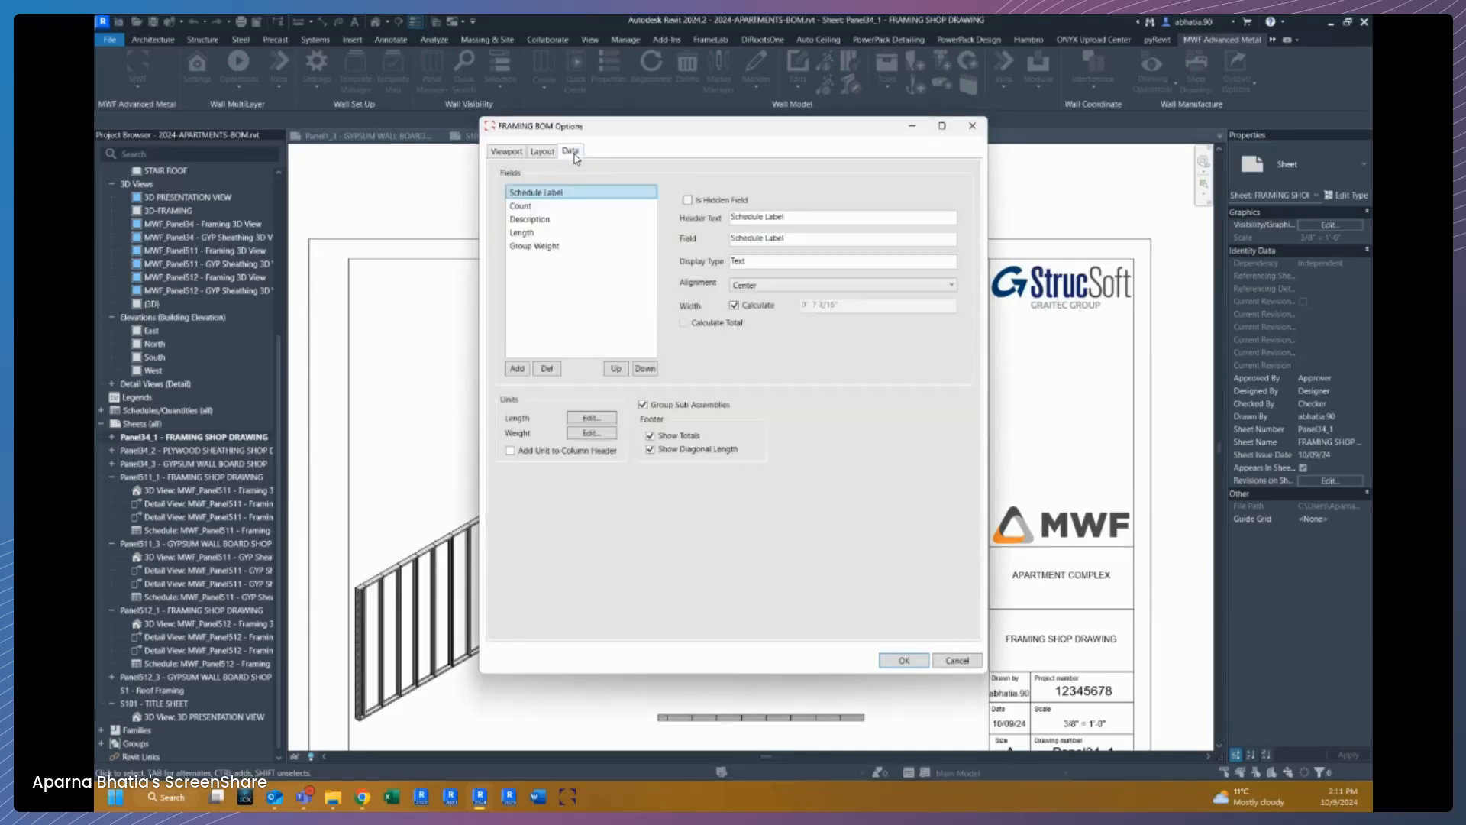
Step: Move the Description field above Count in the BOM data and turn off Show Diagonal Length in the footer
{"action": "left_click", "coordinate": [520, 206]}
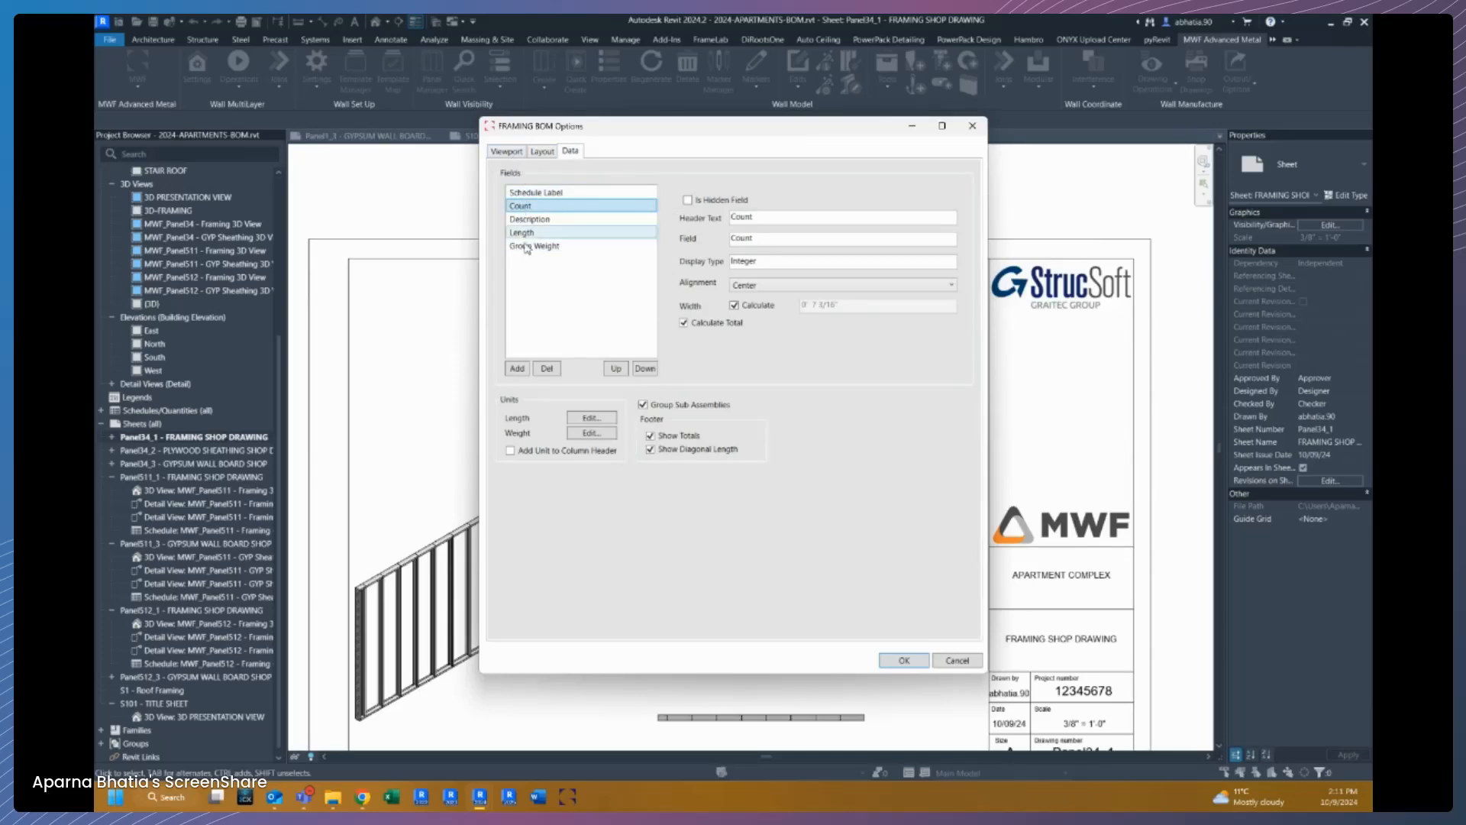
{"action": "left_click", "coordinate": [539, 219]}
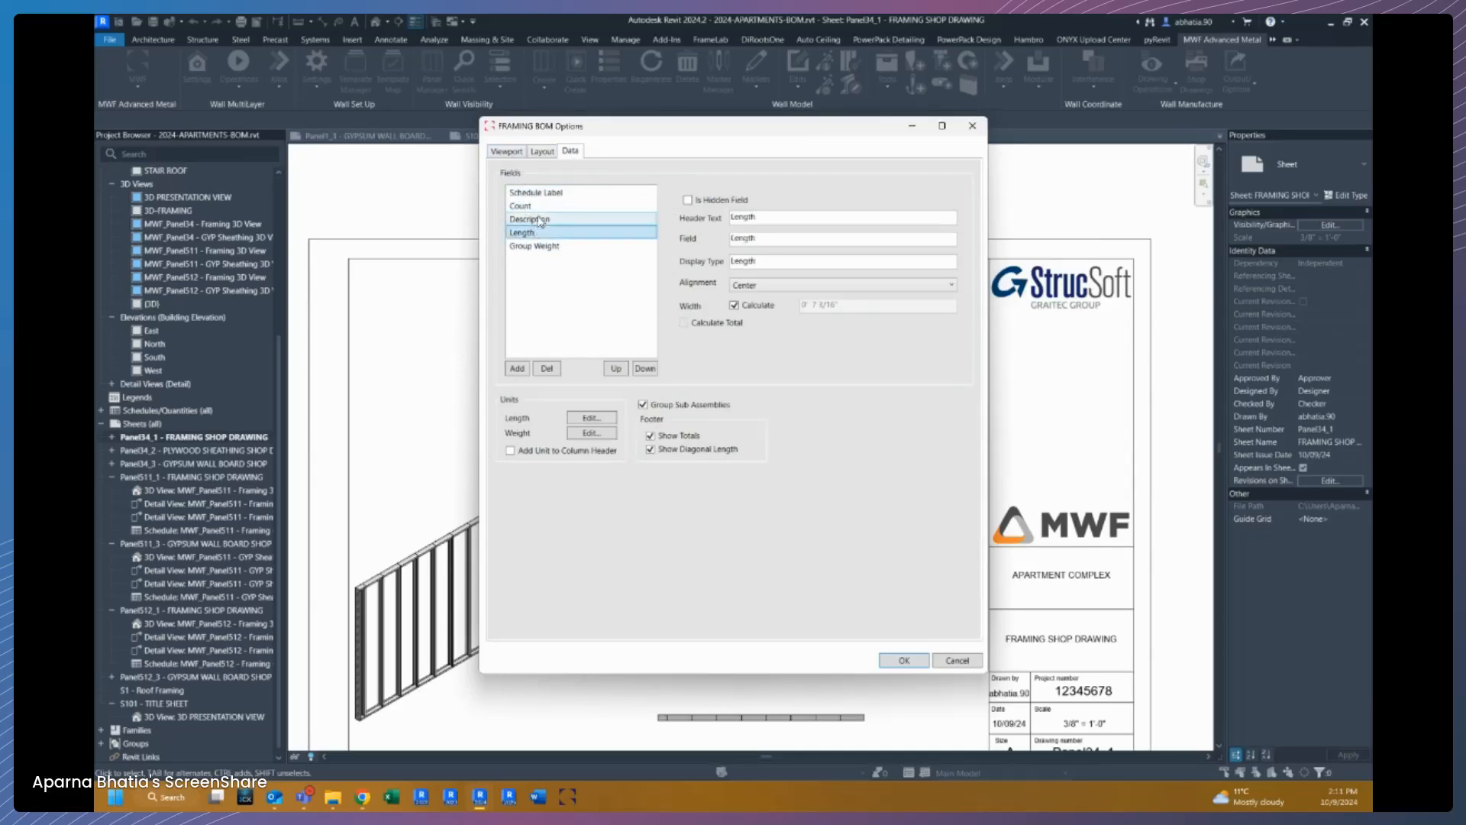
{"action": "left_click", "coordinate": [616, 368]}
{"action": "left_click", "coordinate": [533, 246]}
{"action": "left_click", "coordinate": [665, 452]}
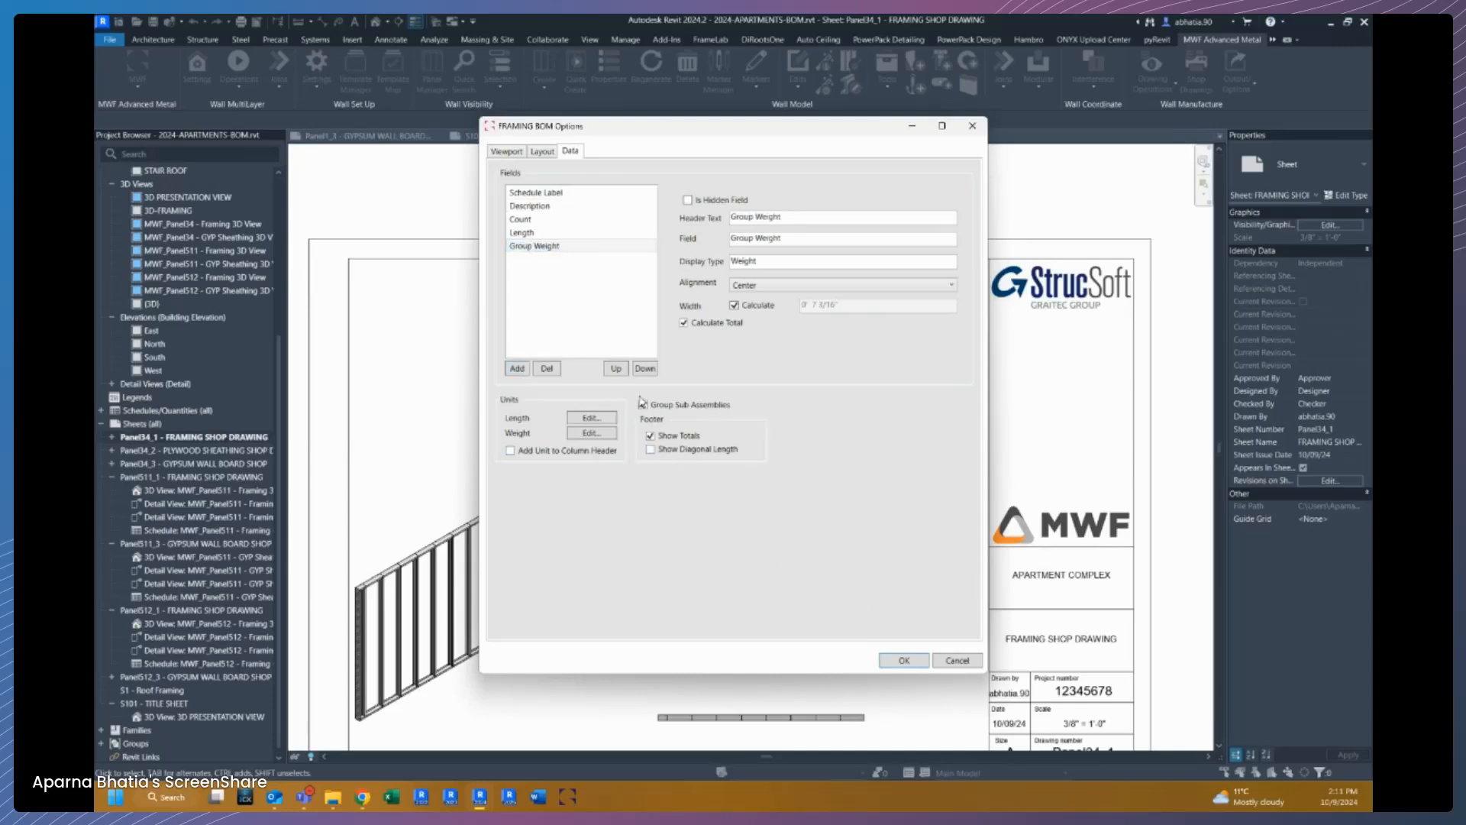
Step: Accept the FRAMING BOM options and wall drawing settings, and close the Panel34_1 sheet to return to LEVEL 1
{"action": "left_click", "coordinate": [900, 660]}
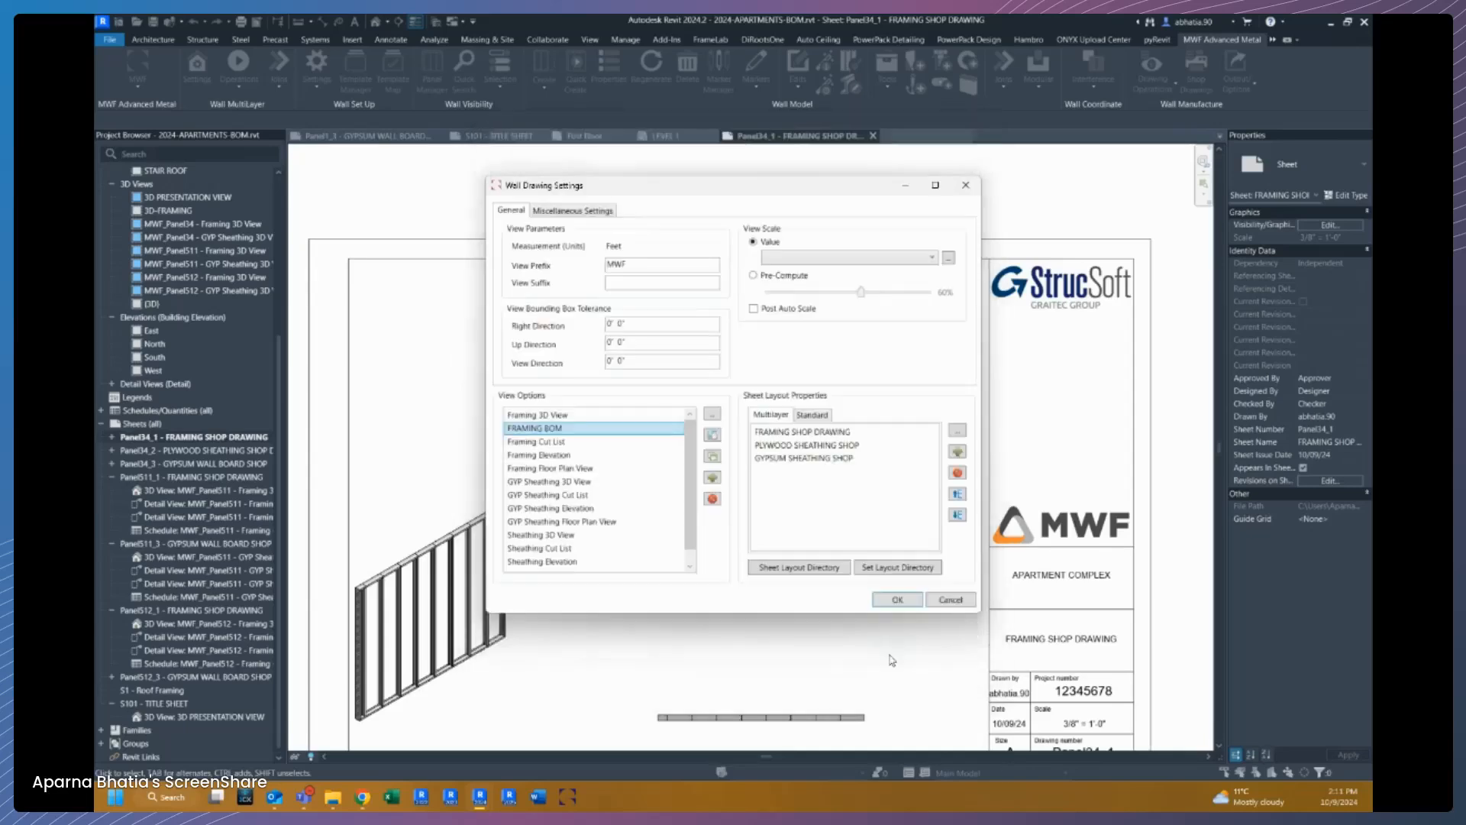
{"action": "left_click", "coordinate": [897, 600]}
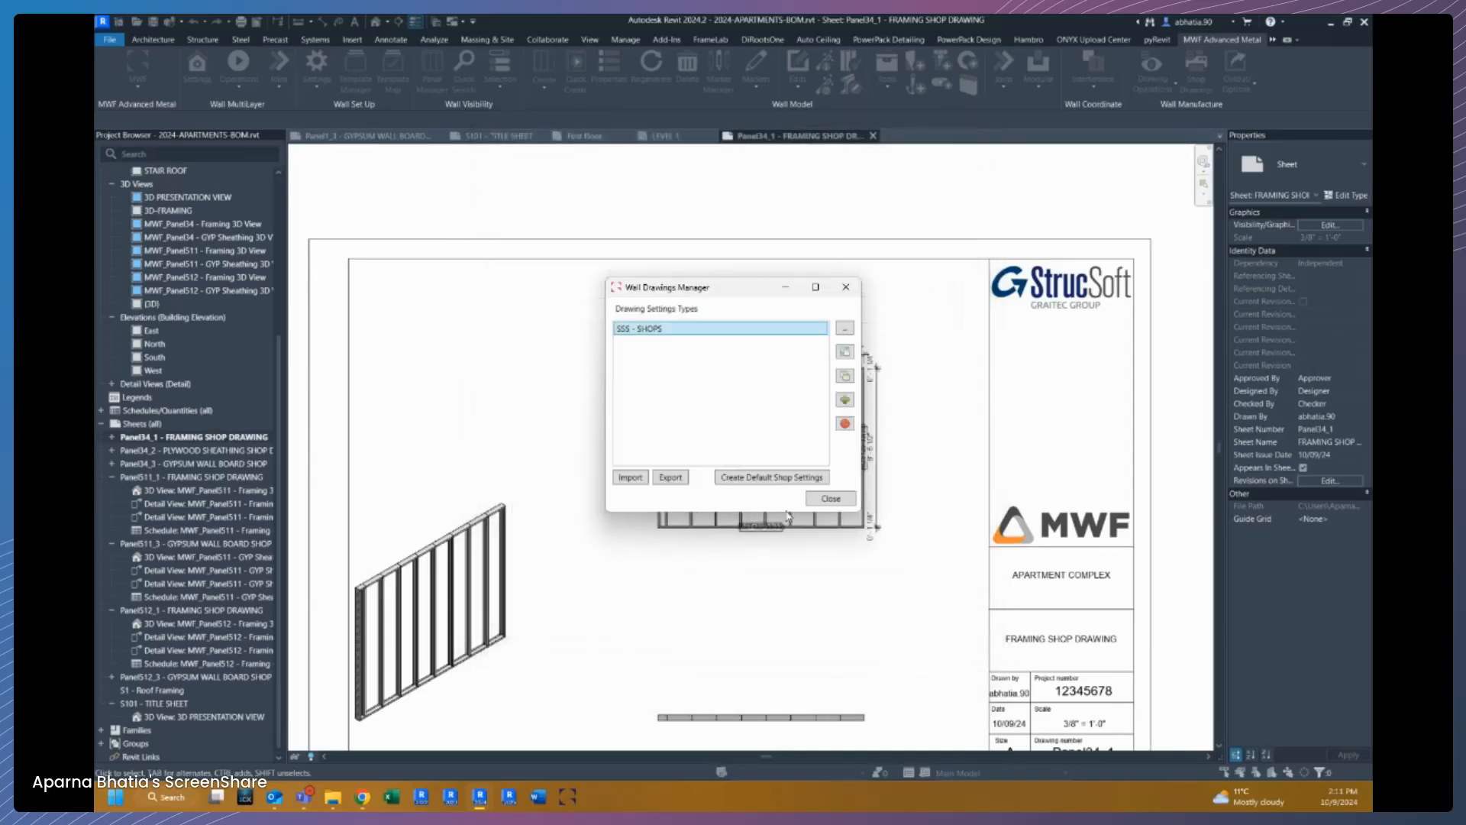
{"action": "left_click", "coordinate": [834, 498]}
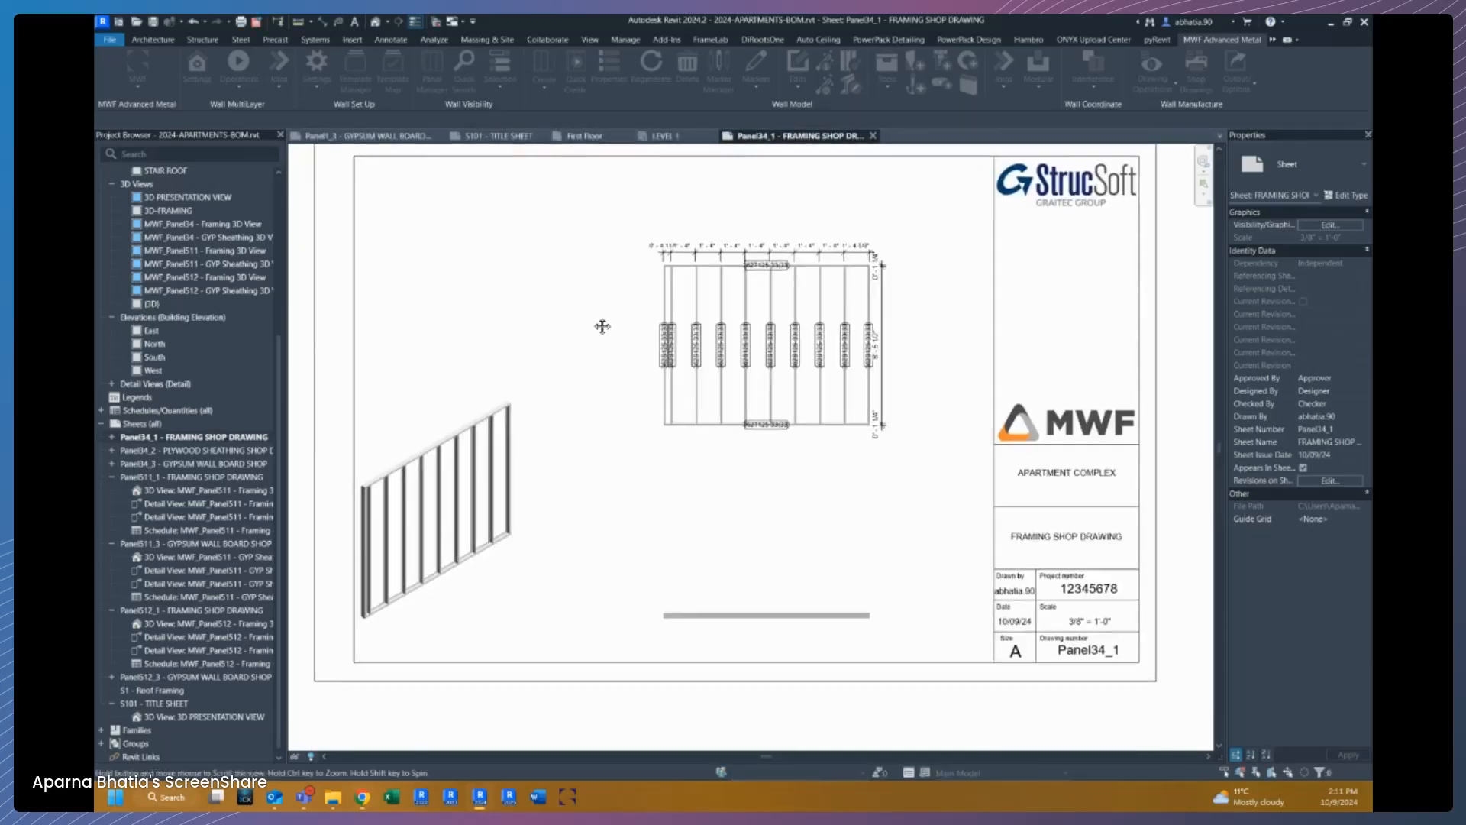
{"action": "left_click", "coordinate": [873, 136]}
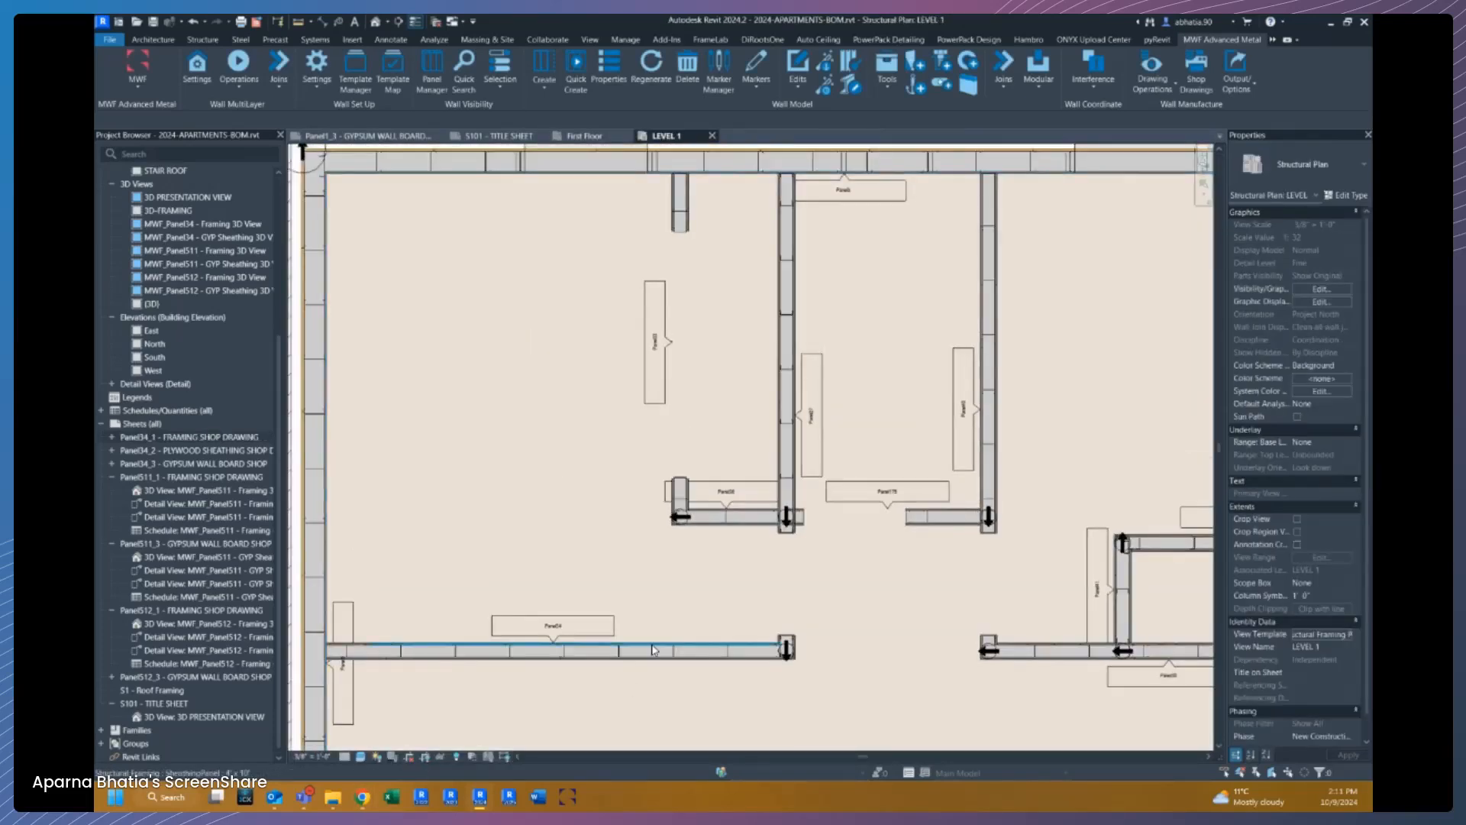
{"action": "left_click", "coordinate": [687, 648]}
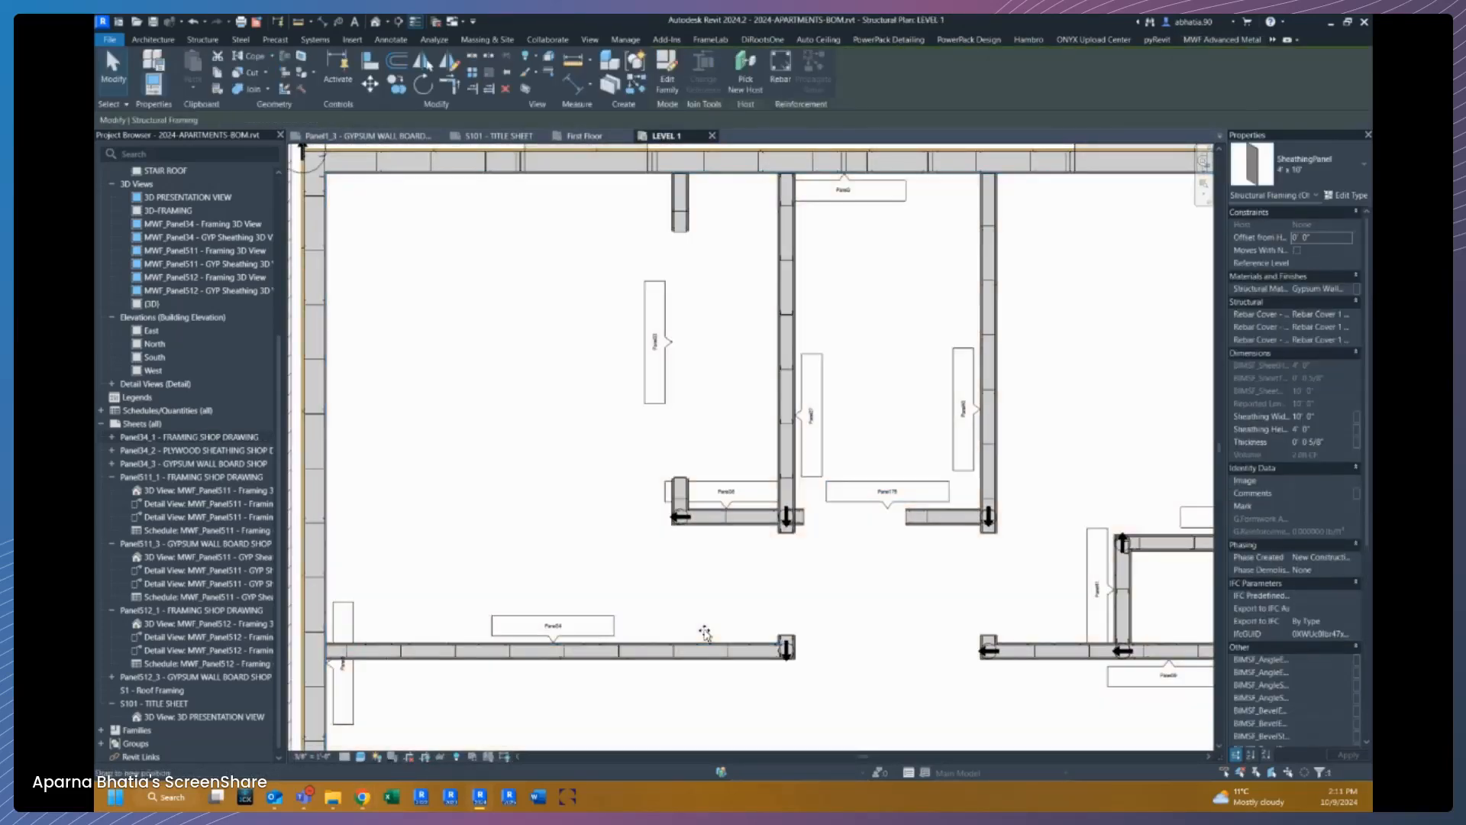
{"action": "mouse_move", "coordinate": [705, 632]}
{"action": "left_mouse_down"}
{"action": "mouse_move", "coordinate": [717, 639]}
{"action": "mouse_move", "coordinate": [715, 608]}
{"action": "left_mouse_up"}
{"action": "key", "text": "Escape"}
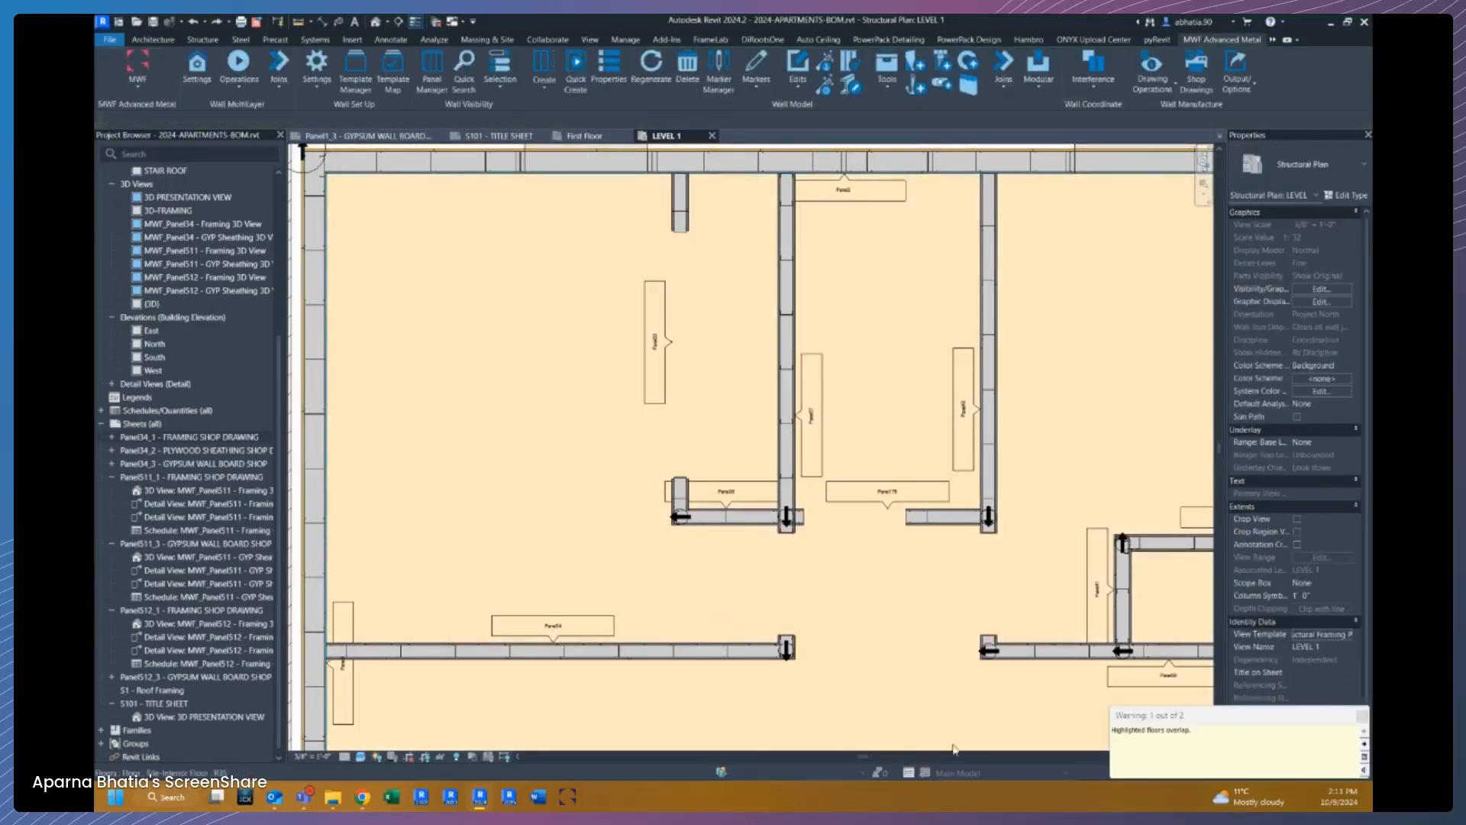
{"action": "left_click", "coordinate": [905, 675]}
{"action": "left_click", "coordinate": [1272, 772]}
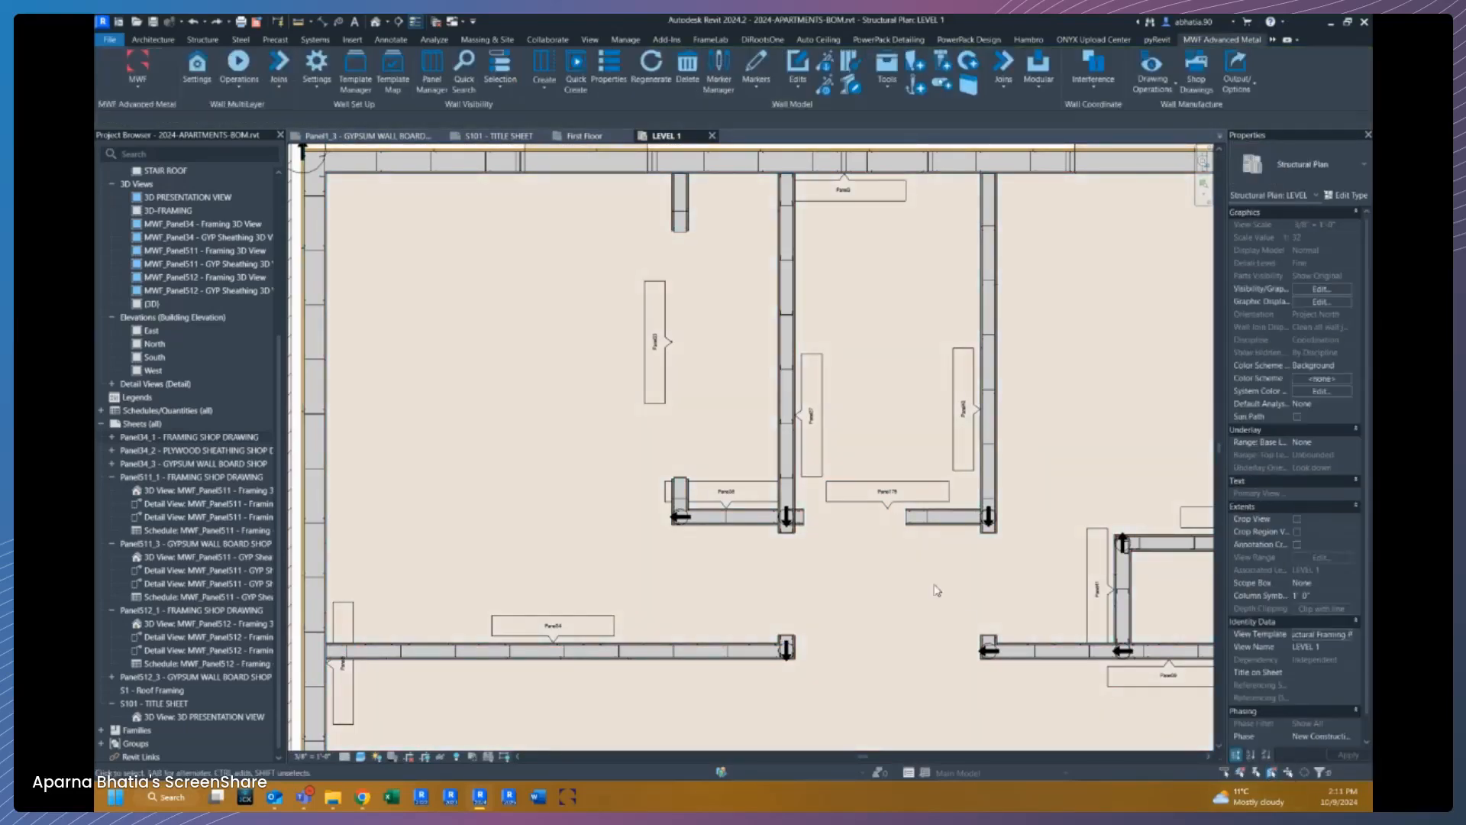
Step: Select a framing member of Panel34 and regenerate the panel's shop drawings, closing the error report
{"action": "scroll", "coordinate": [920, 571], "scroll_direction": "down", "scroll_amount": 4}
{"action": "scroll", "coordinate": [839, 587], "scroll_direction": "up", "scroll_amount": 5}
{"action": "left_click", "coordinate": [721, 640]}
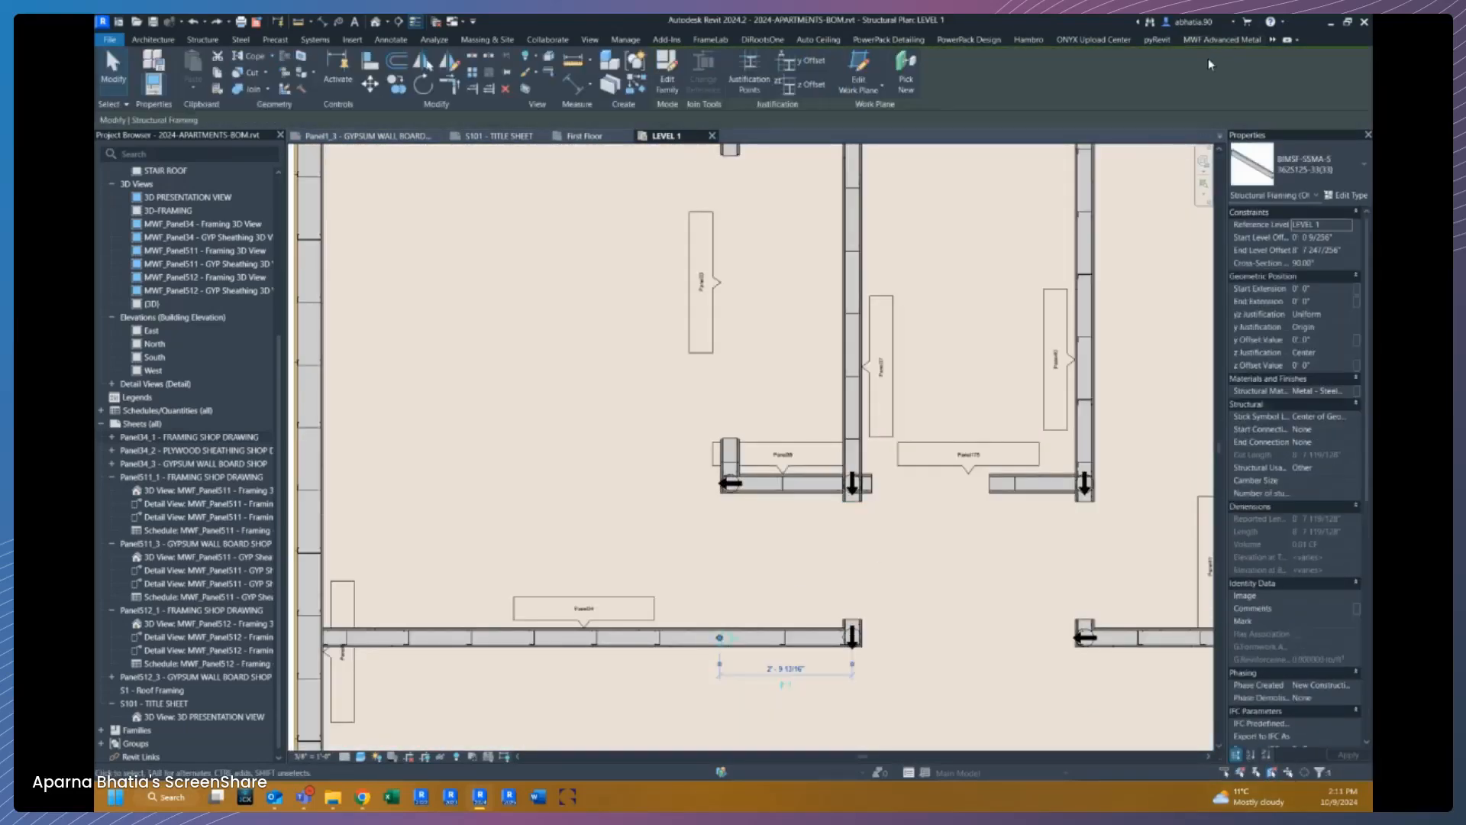
{"action": "left_click", "coordinate": [1222, 40]}
{"action": "left_click", "coordinate": [1154, 83]}
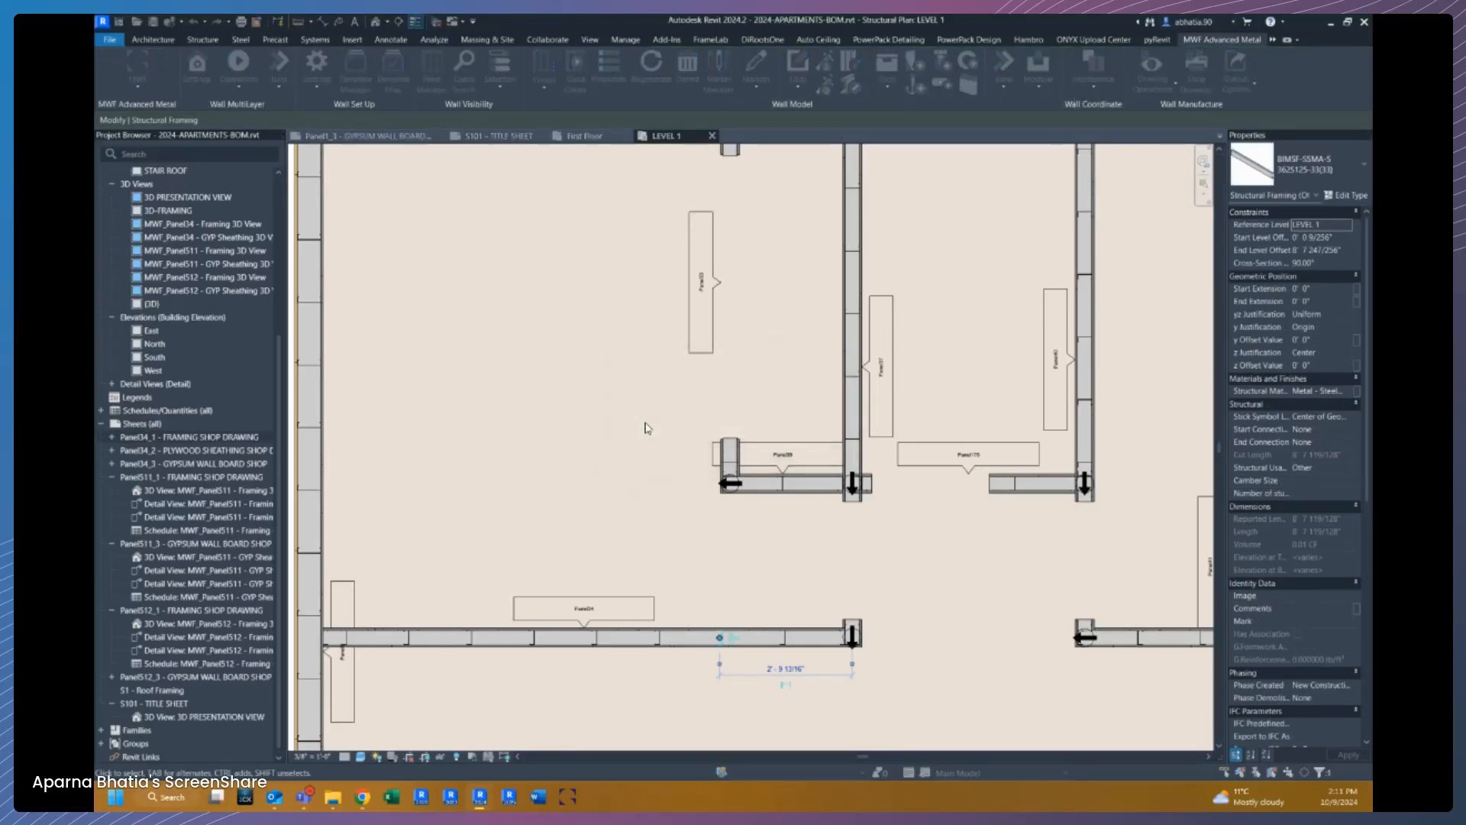
{"action": "left_click", "coordinate": [763, 438]}
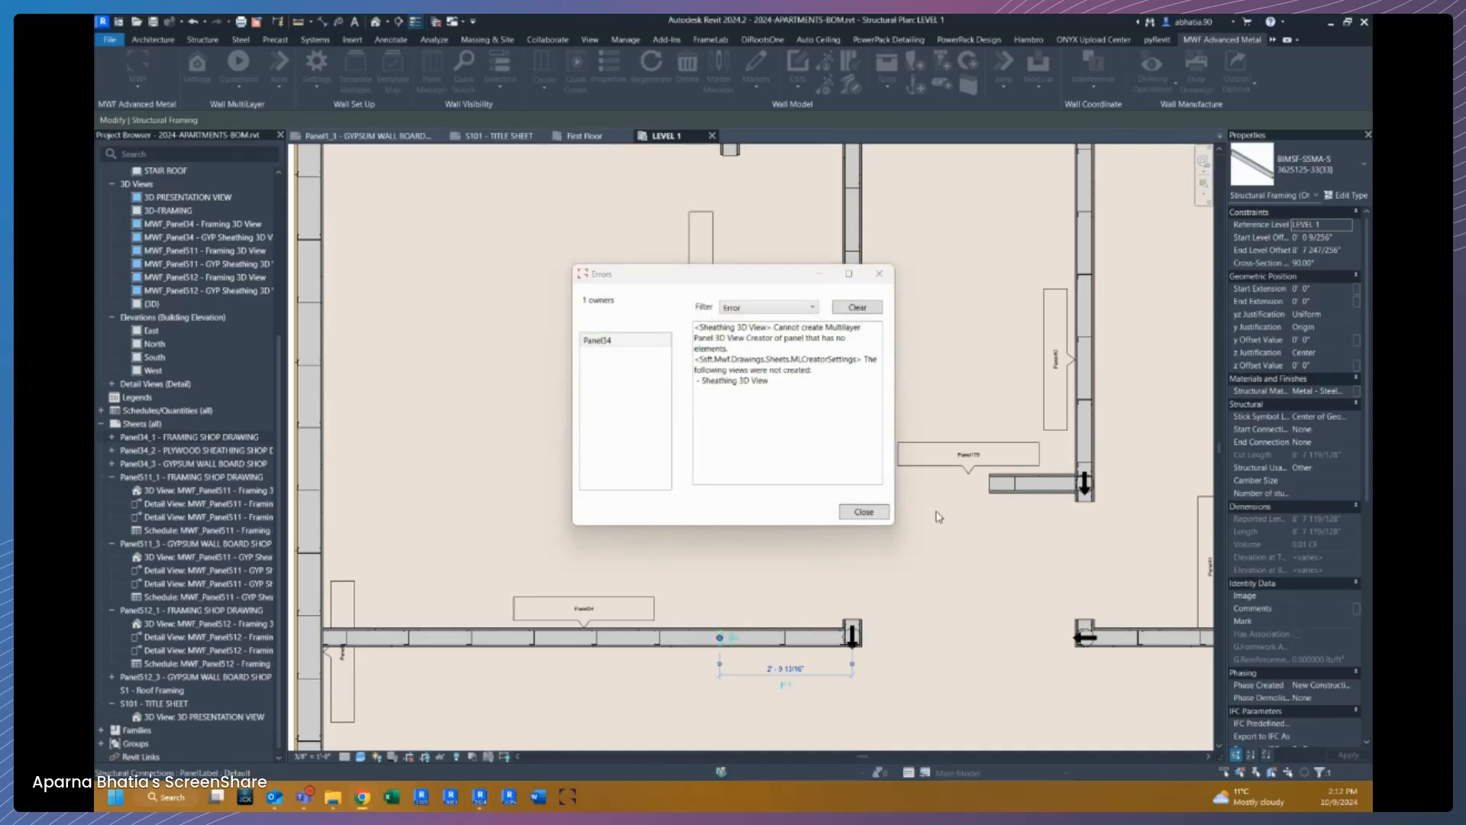
{"action": "left_click", "coordinate": [875, 516]}
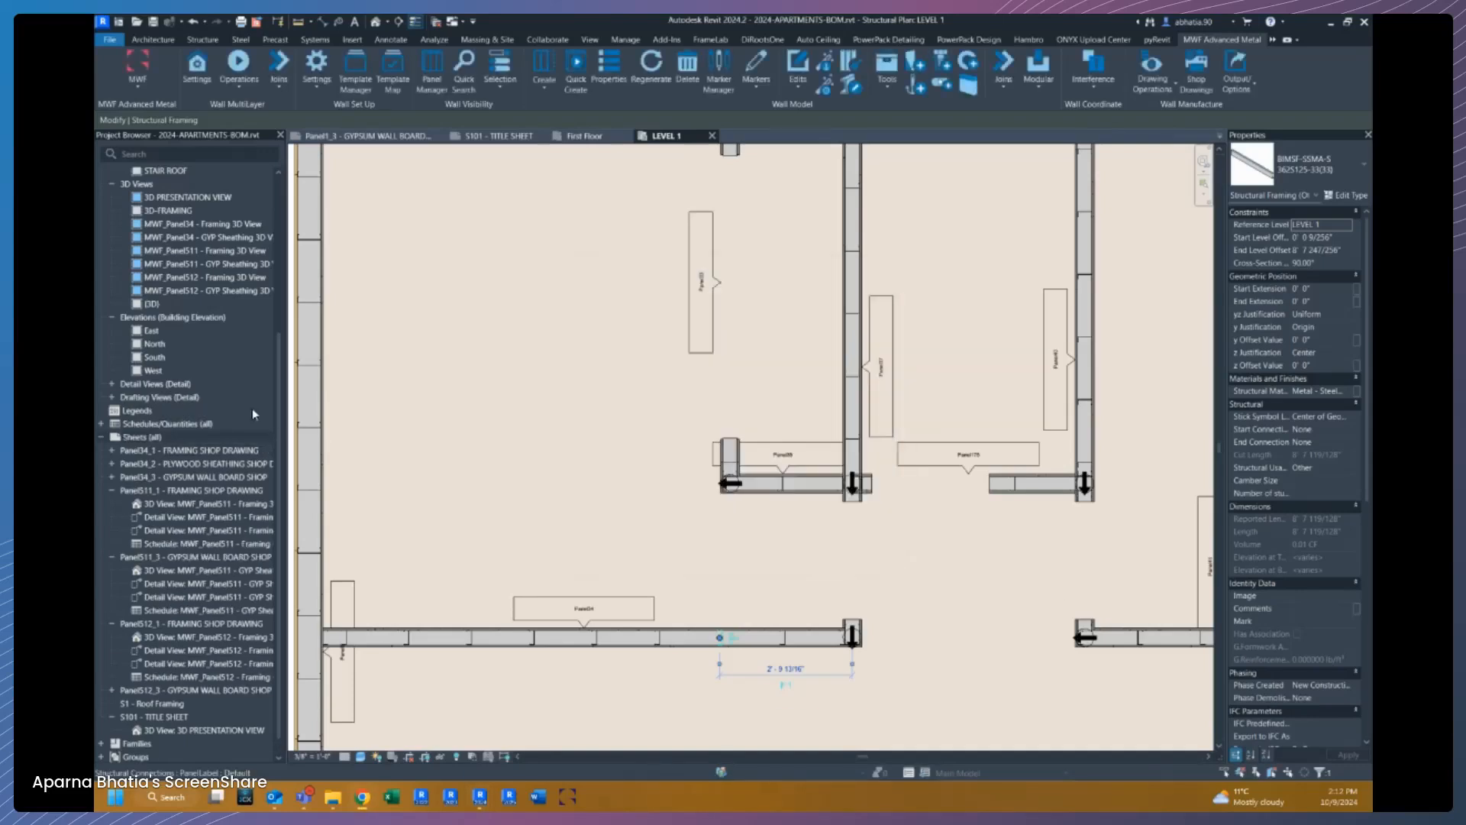
Step: Open the Panel34_1 framing sheet, activate the BOM view and examine its columns, totals and outer border line
{"action": "double_click", "coordinate": [184, 451]}
{"action": "left_click", "coordinate": [527, 248]}
{"action": "scroll", "coordinate": [527, 248], "scroll_direction": "up", "scroll_amount": 3}
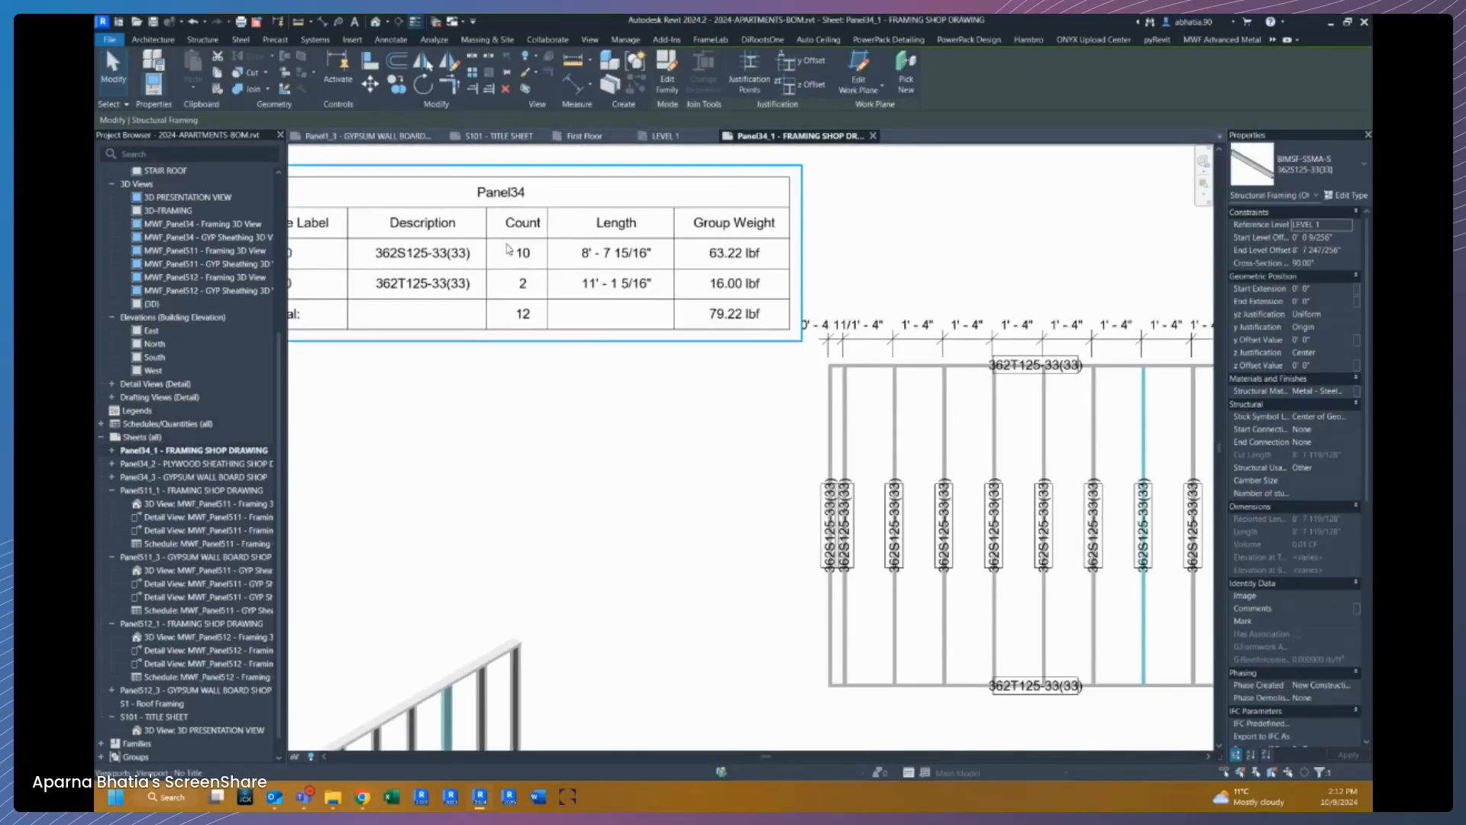
{"action": "middle_click_drag", "start_coordinate": [527, 244], "coordinate": [631, 398]}
{"action": "double_click", "coordinate": [613, 398]}
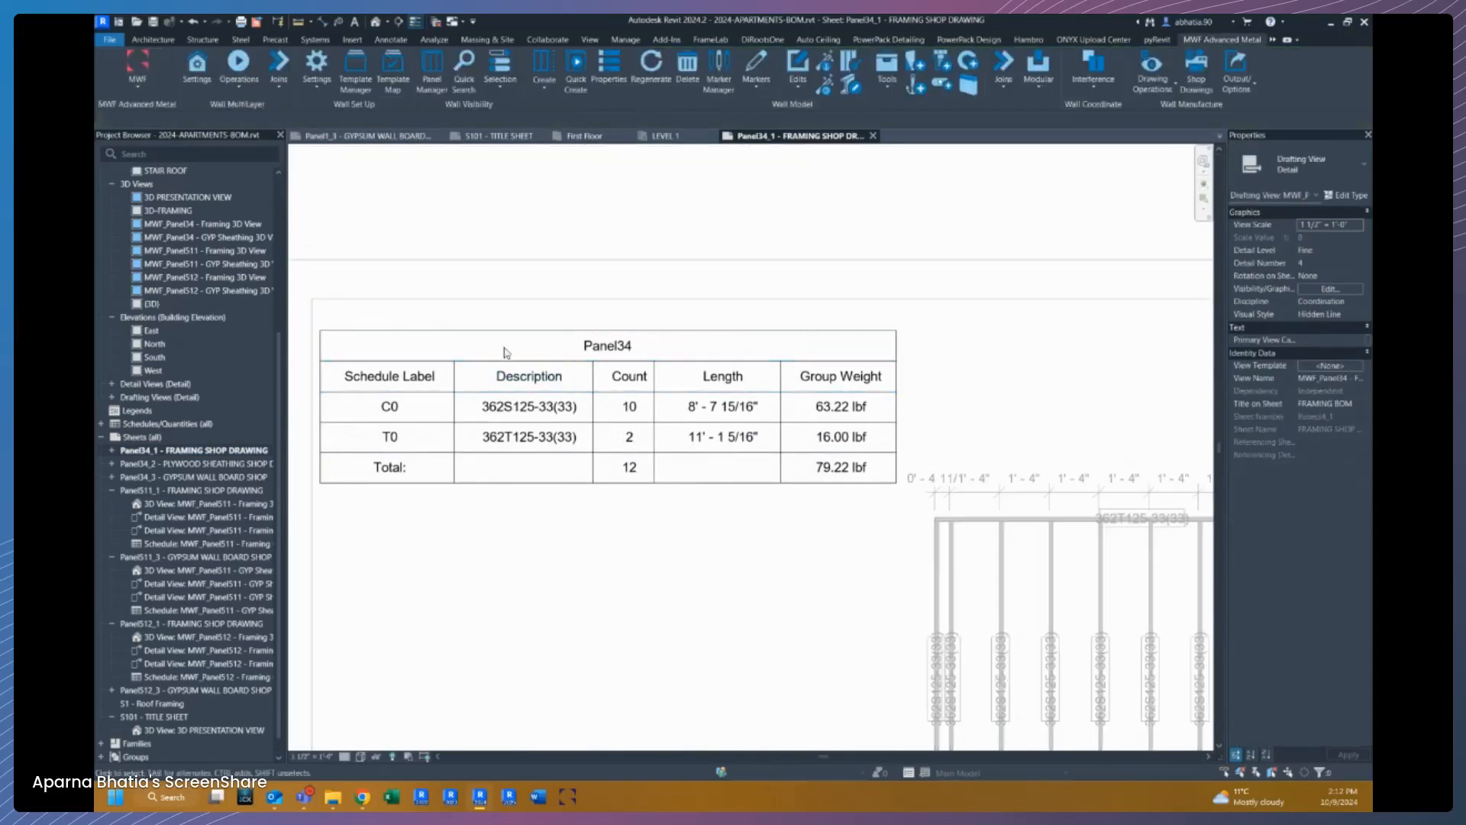
{"action": "left_click", "coordinate": [321, 336]}
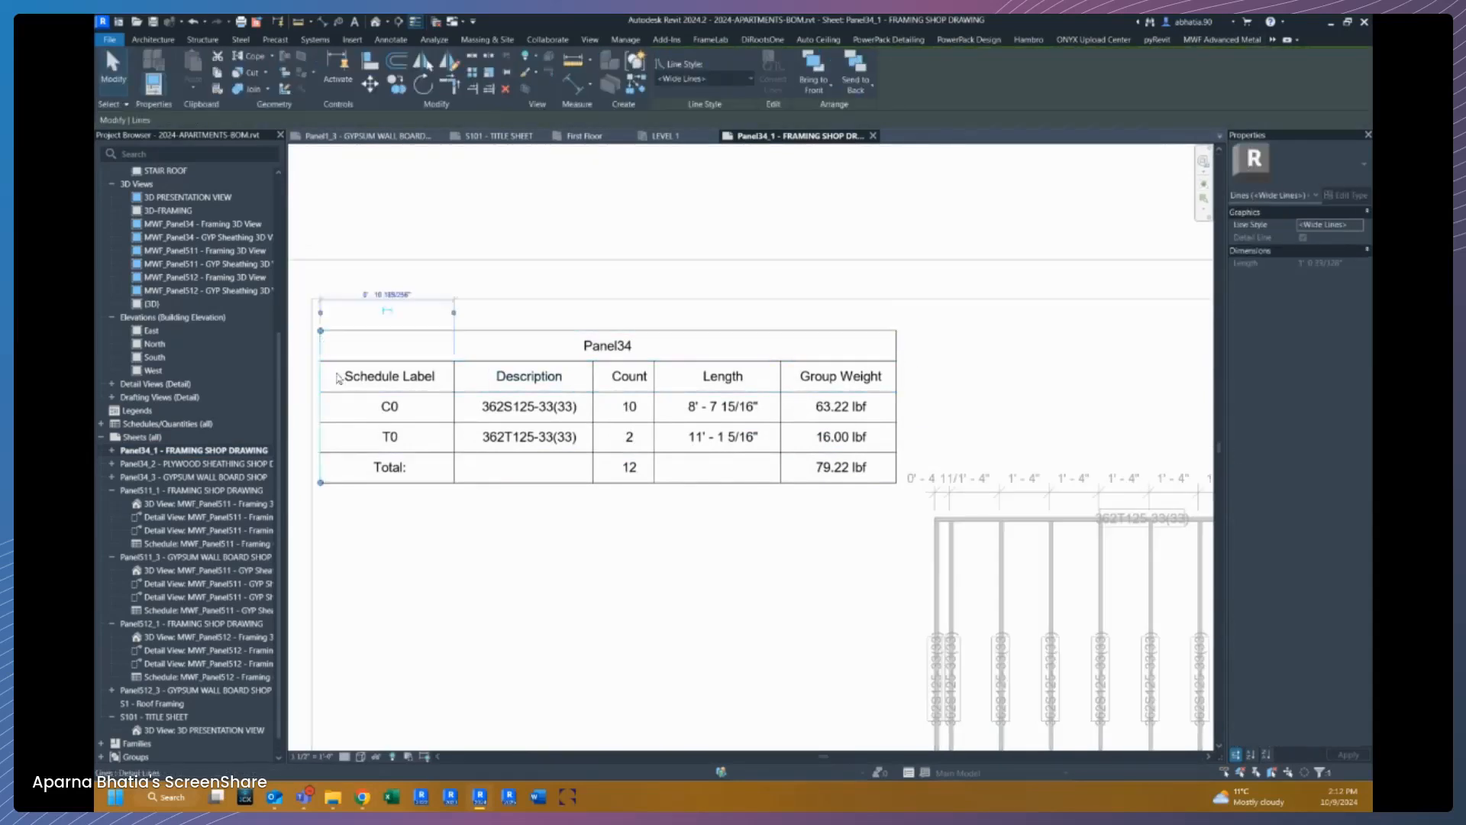
Step: Examine the Panel34 BOM's title and border lines and its Group Weight, Count, Description and Schedule Label headings
{"action": "left_click_drag", "start_coordinate": [471, 550], "coordinate": [508, 570]}
{"action": "middle_click_drag", "start_coordinate": [507, 571], "coordinate": [547, 592]}
{"action": "scroll", "coordinate": [353, 330], "scroll_direction": "up", "scroll_amount": 1}
{"action": "left_click", "coordinate": [361, 367]}
{"action": "left_click", "coordinate": [398, 352]}
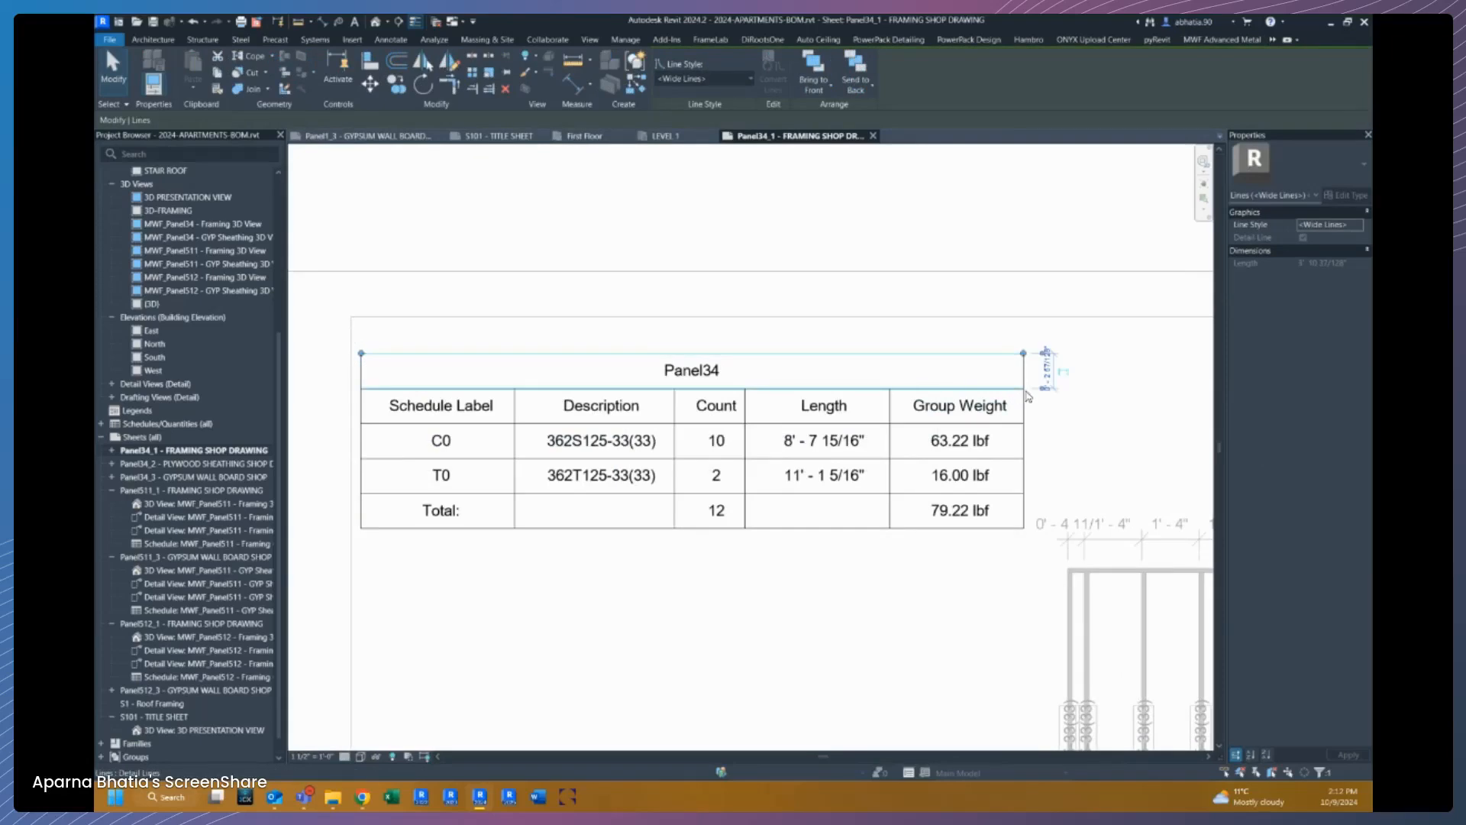
{"action": "left_click", "coordinate": [960, 406]}
{"action": "left_click", "coordinate": [701, 407]}
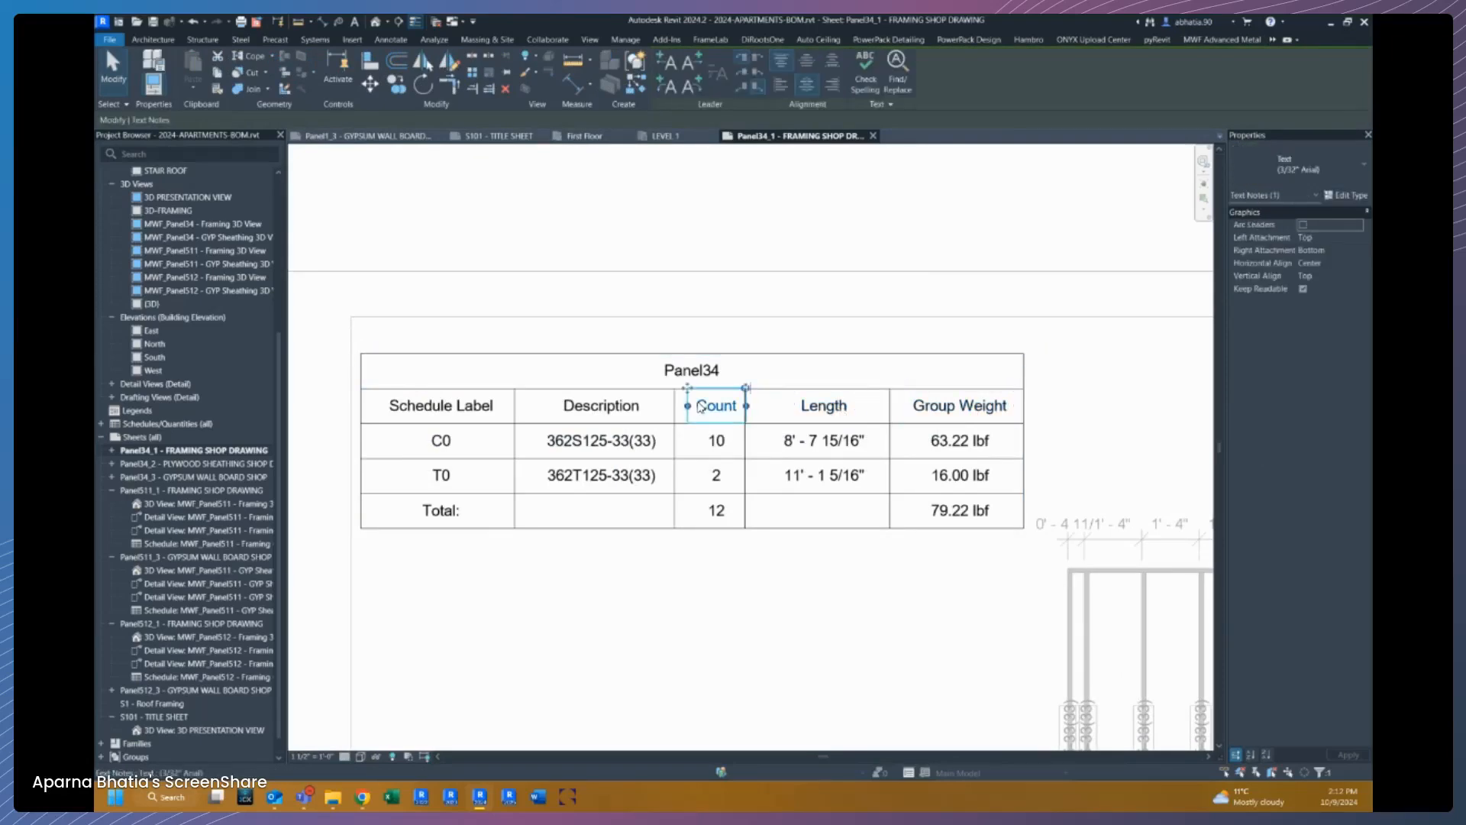
{"action": "left_click", "coordinate": [601, 406]}
{"action": "left_click", "coordinate": [441, 405]}
Step: Review the BOM's member rows by label, description, count, length and group weight, along with the total weight
{"action": "left_click", "coordinate": [442, 441]}
{"action": "left_click", "coordinate": [441, 475]}
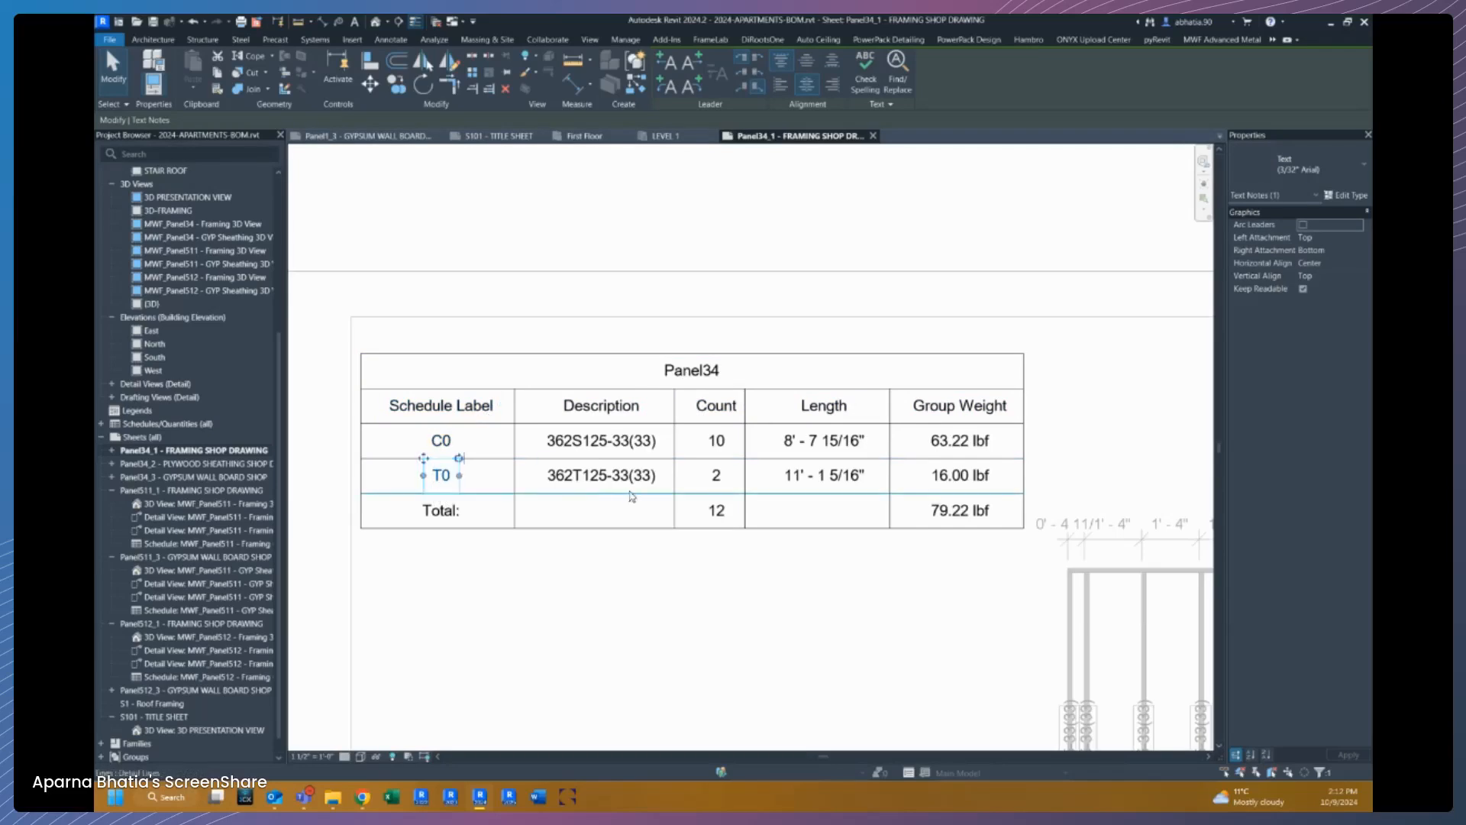
{"action": "left_click", "coordinate": [632, 483]}
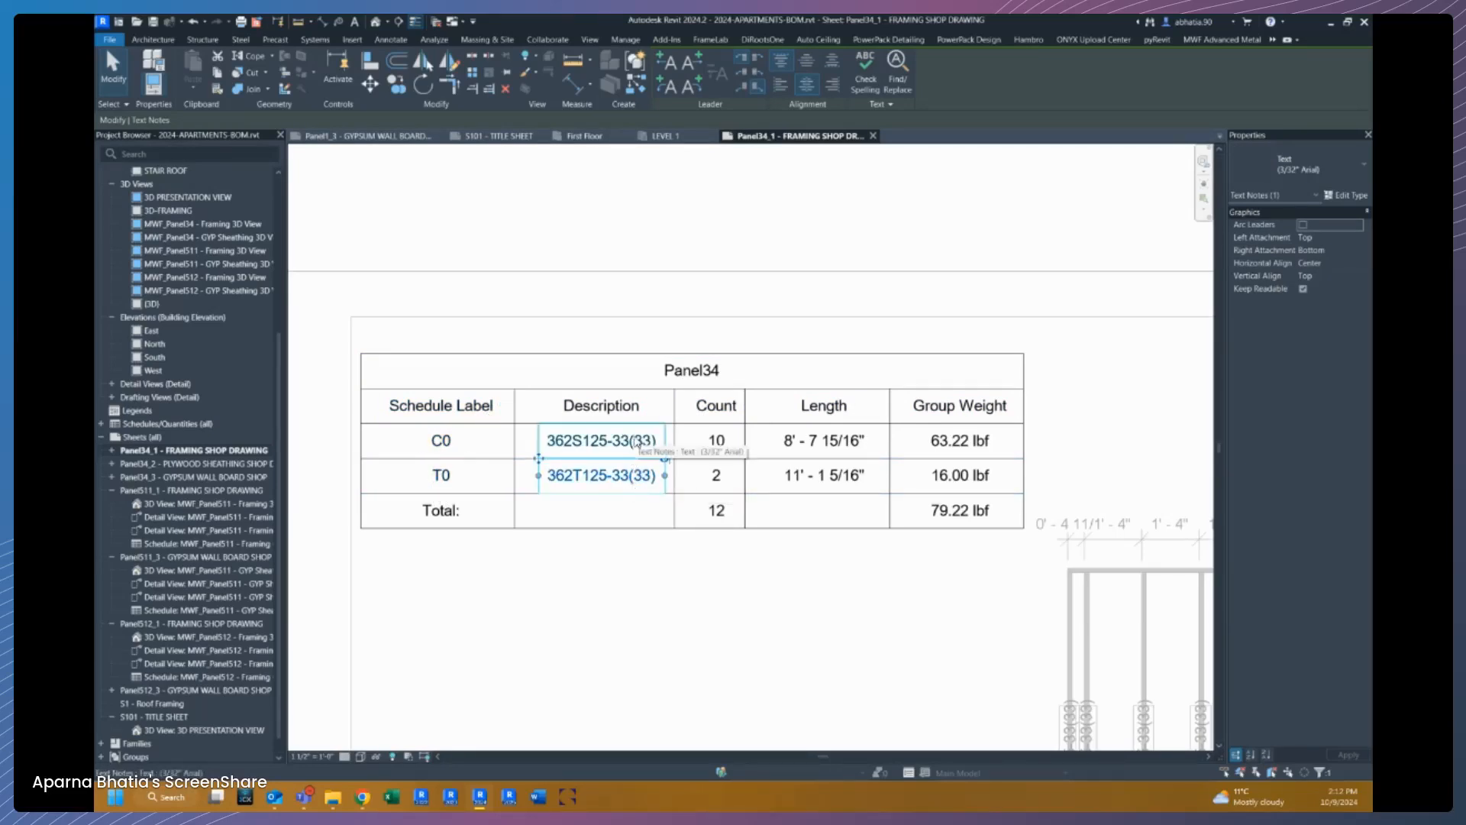
{"action": "left_click", "coordinate": [707, 442]}
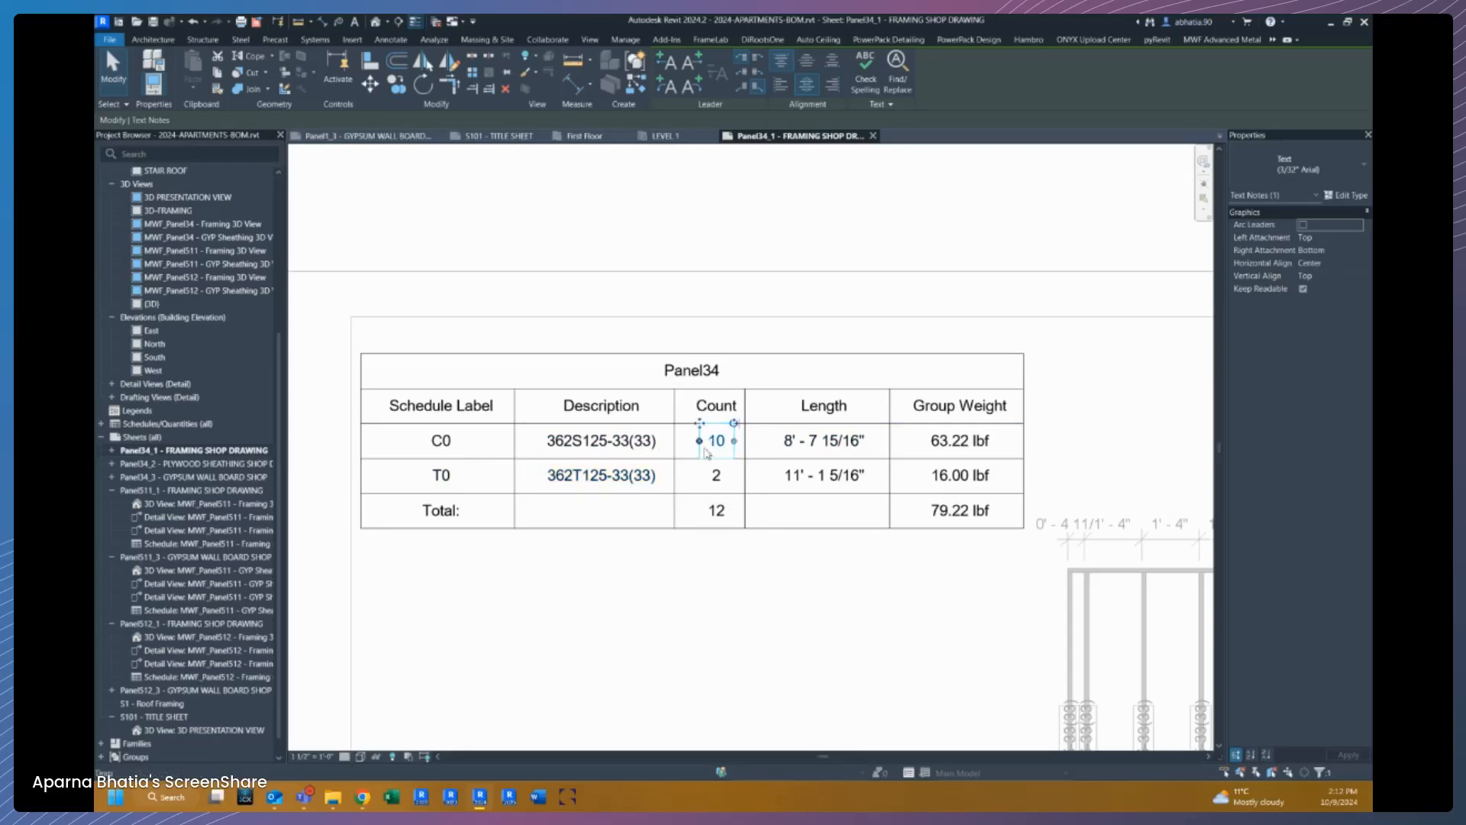
{"action": "left_click", "coordinate": [716, 475]}
{"action": "left_click", "coordinate": [827, 452]}
{"action": "left_click", "coordinate": [825, 475]}
{"action": "left_click", "coordinate": [961, 445]}
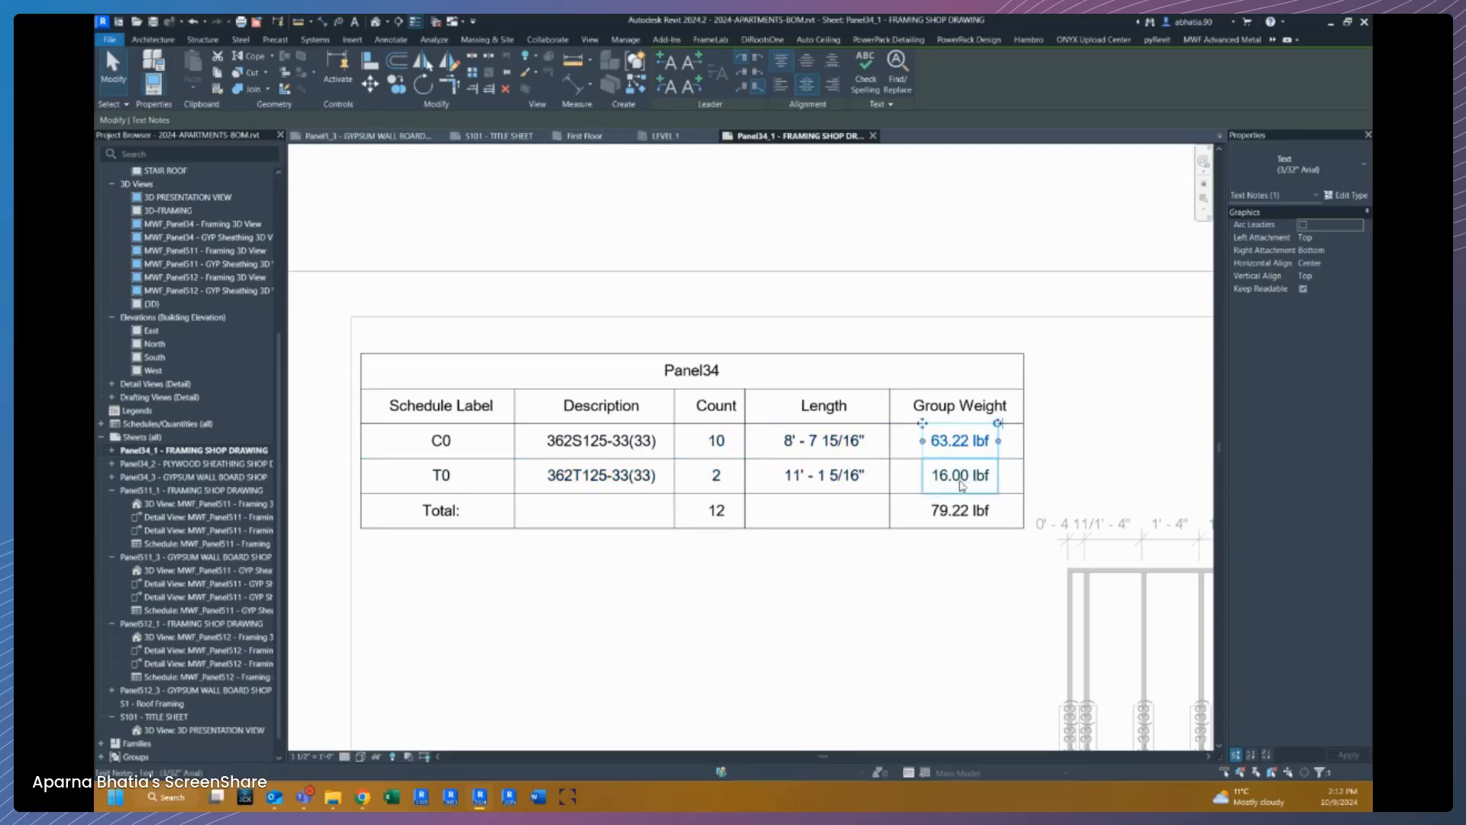
{"action": "left_click", "coordinate": [1136, 452]}
{"action": "left_click", "coordinate": [954, 512]}
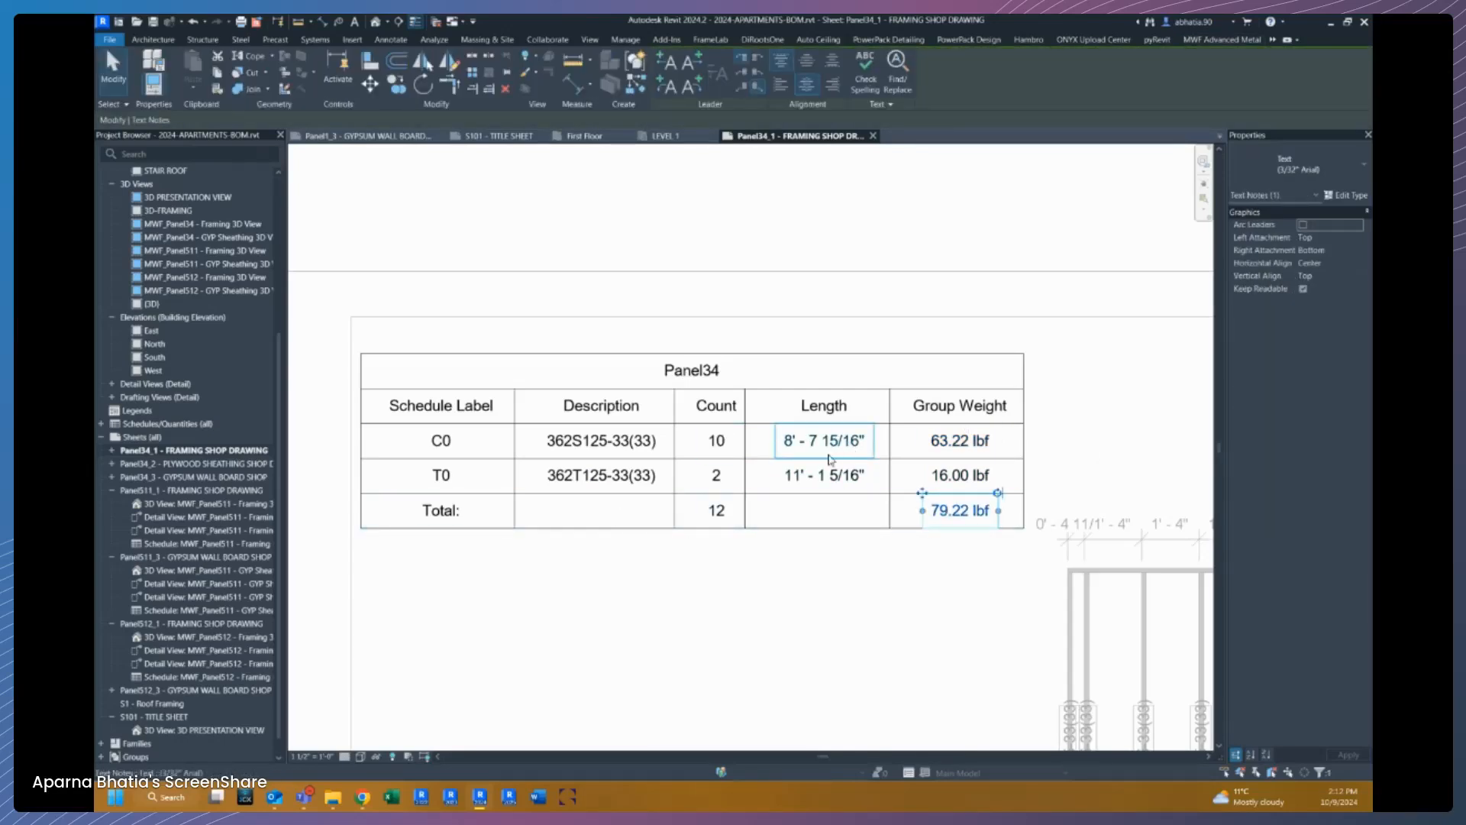
{"action": "key", "text": "Escape"}
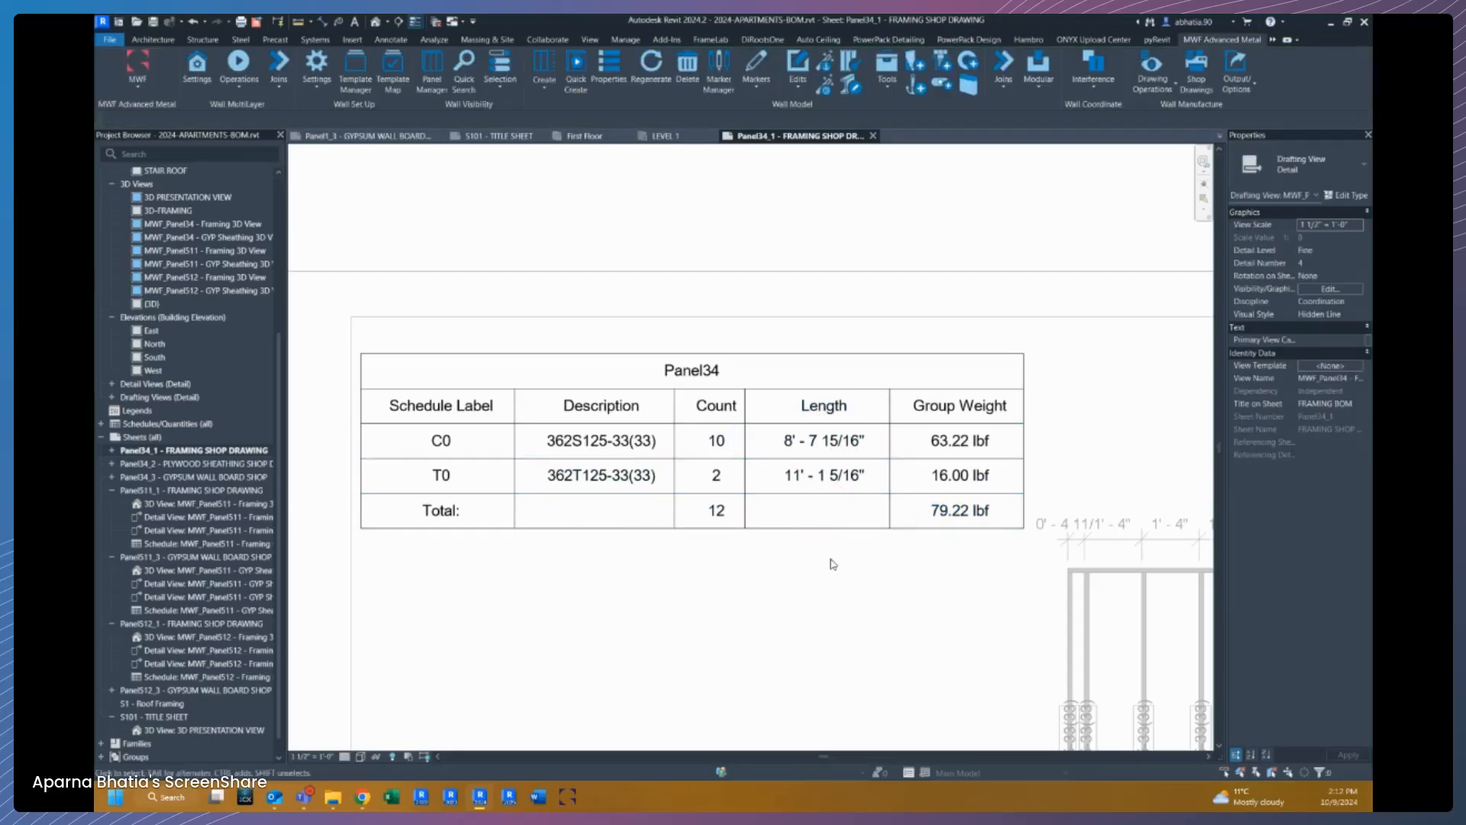
{"action": "left_click", "coordinate": [842, 456]}
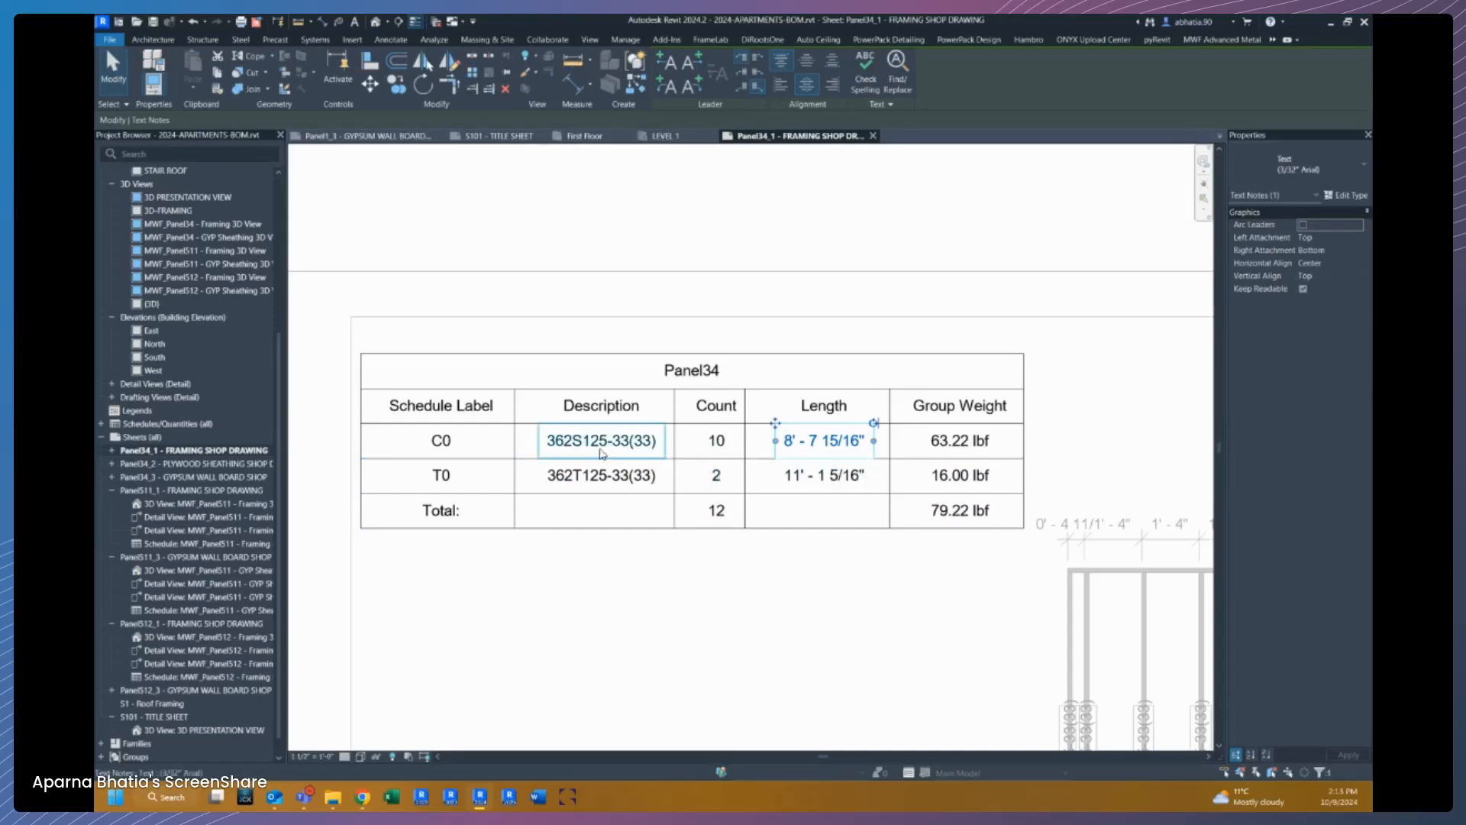
{"action": "left_click", "coordinate": [598, 641]}
Step: Deactivate the BOM view and fit the whole Panel34_1 sheet in the window
{"action": "scroll", "coordinate": [680, 550], "scroll_direction": "down", "scroll_amount": 3}
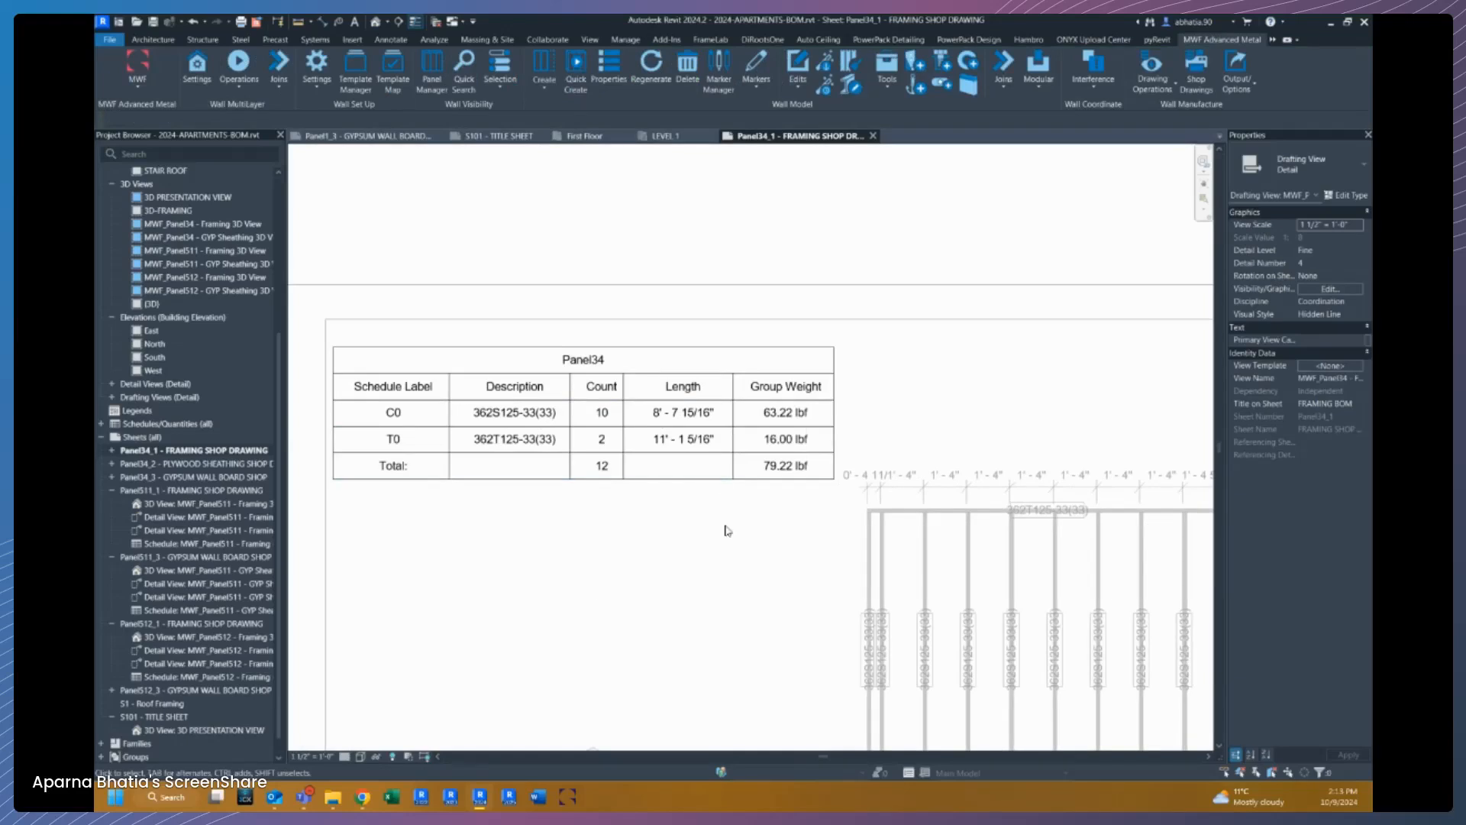
{"action": "scroll", "coordinate": [747, 340], "scroll_direction": "down", "scroll_amount": 2}
{"action": "right_click", "coordinate": [762, 260]}
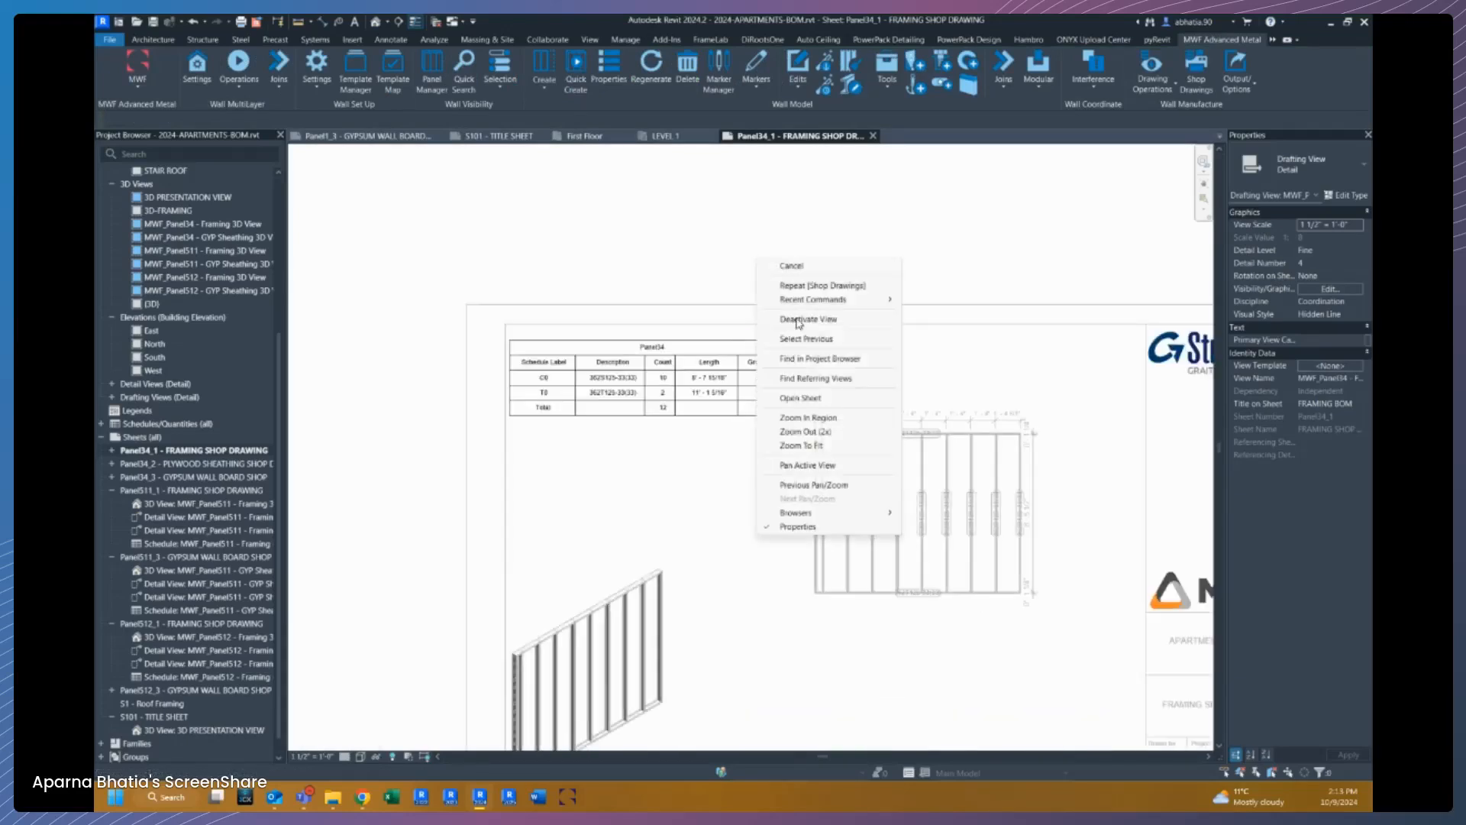
{"action": "left_click", "coordinate": [809, 319]}
{"action": "key", "text": "z"}
{"action": "key", "text": "f"}
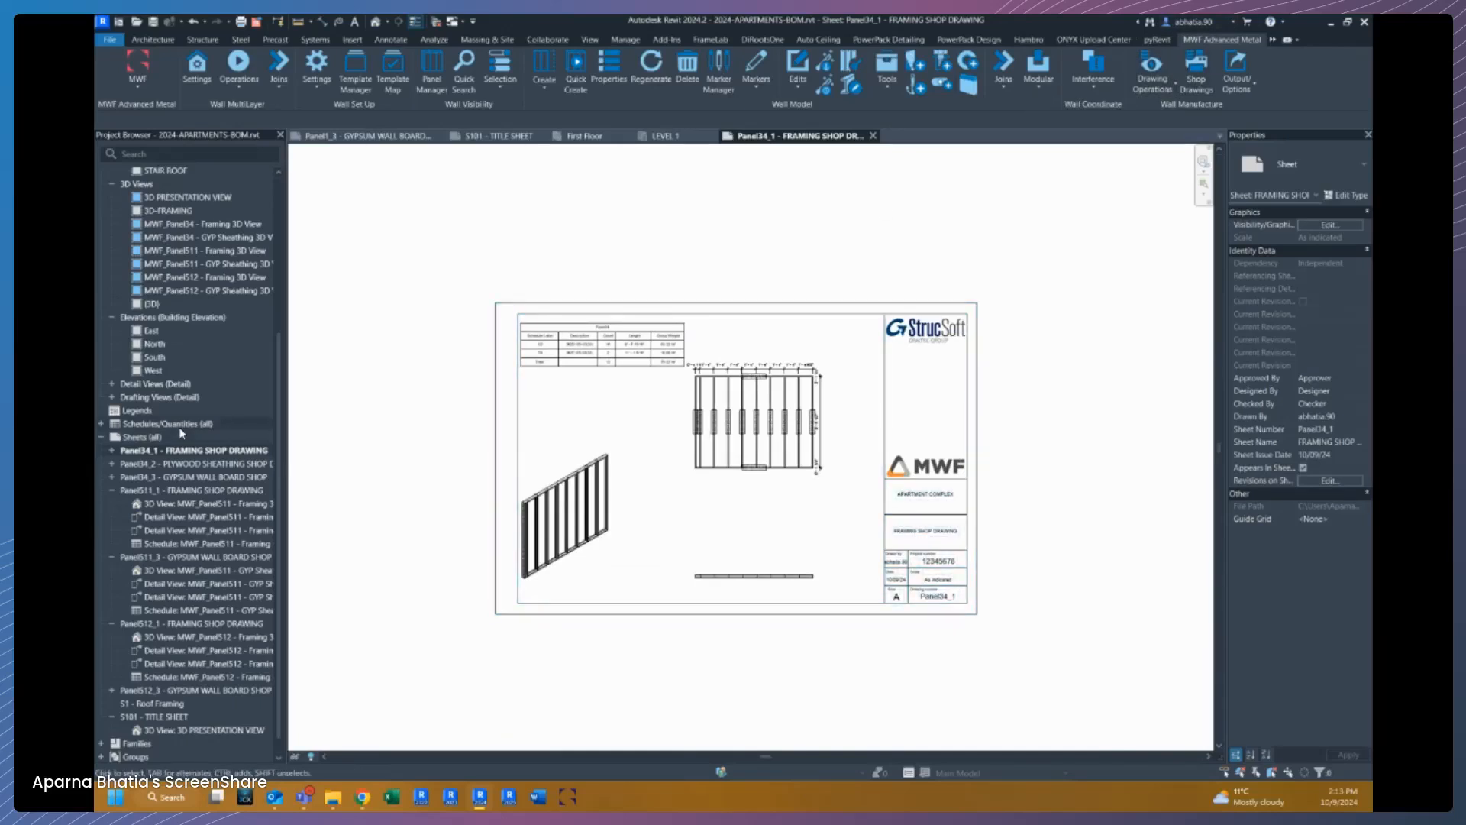
Step: Open the MASTER FRAMING CUT LIST schedule and widen its SIZE and TOTAL LENGTH columns
{"action": "left_click", "coordinate": [102, 422]}
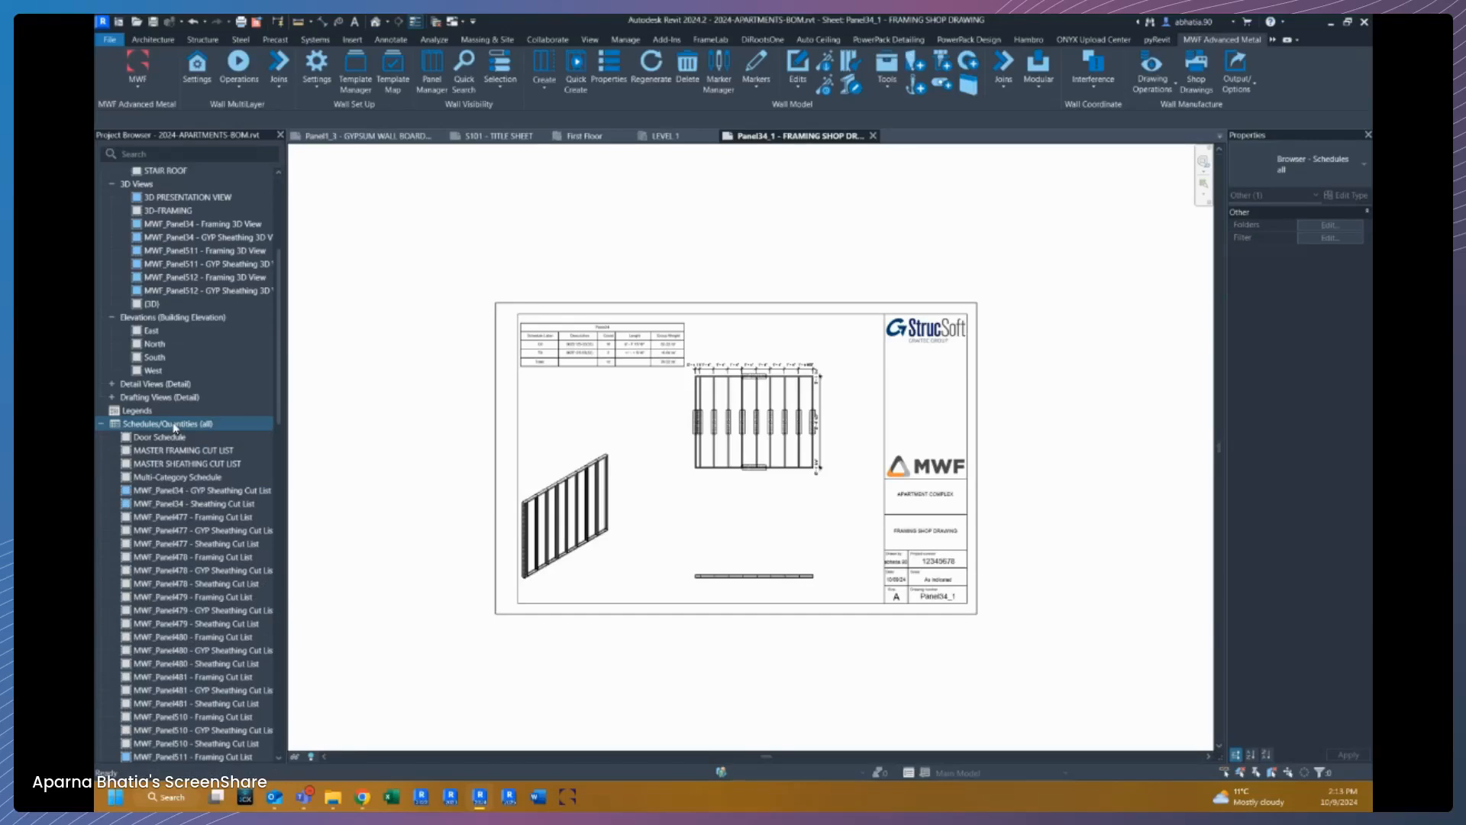
{"action": "left_click", "coordinate": [171, 451]}
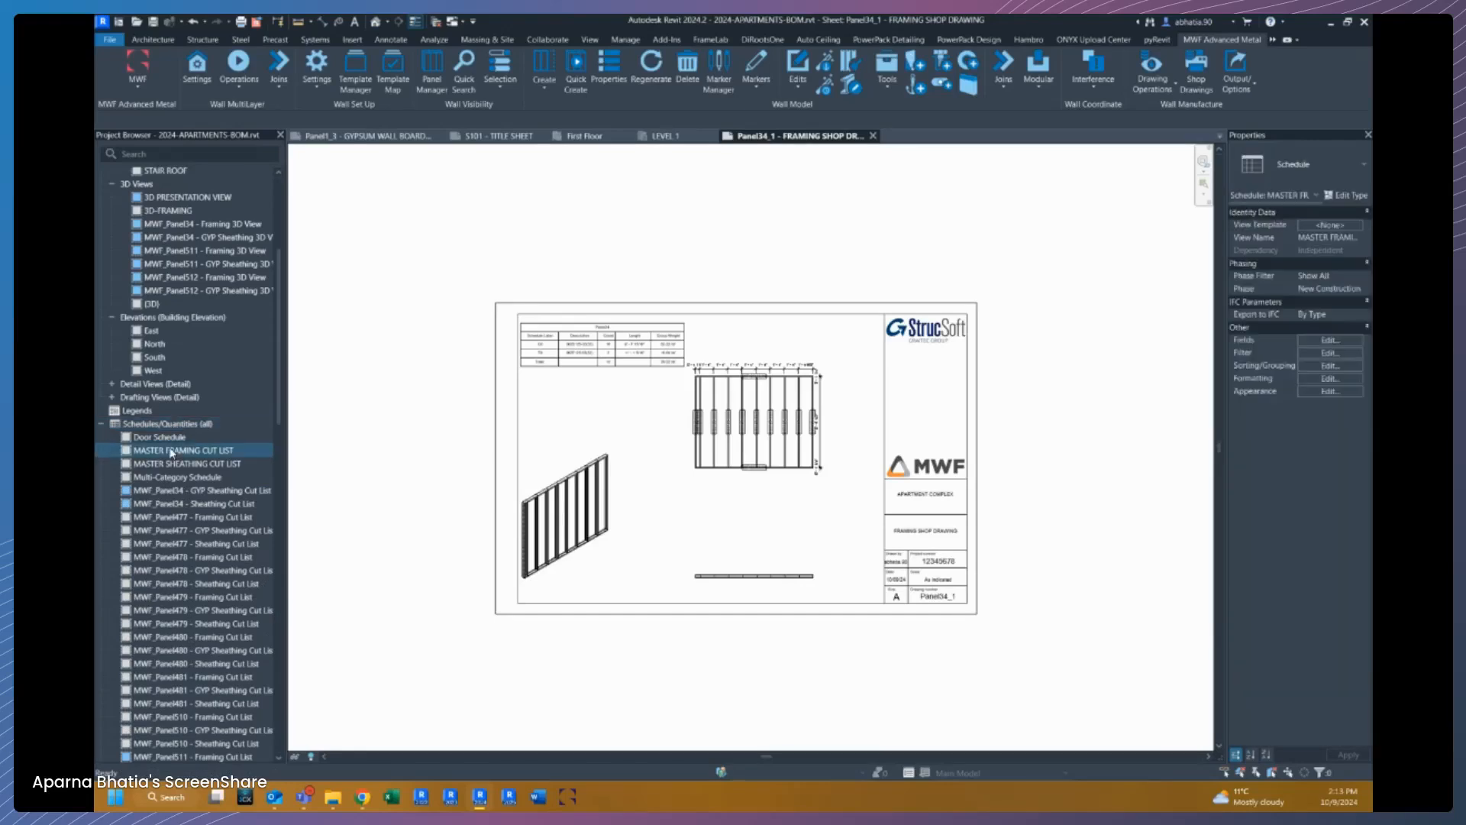
{"action": "double_click", "coordinate": [172, 452]}
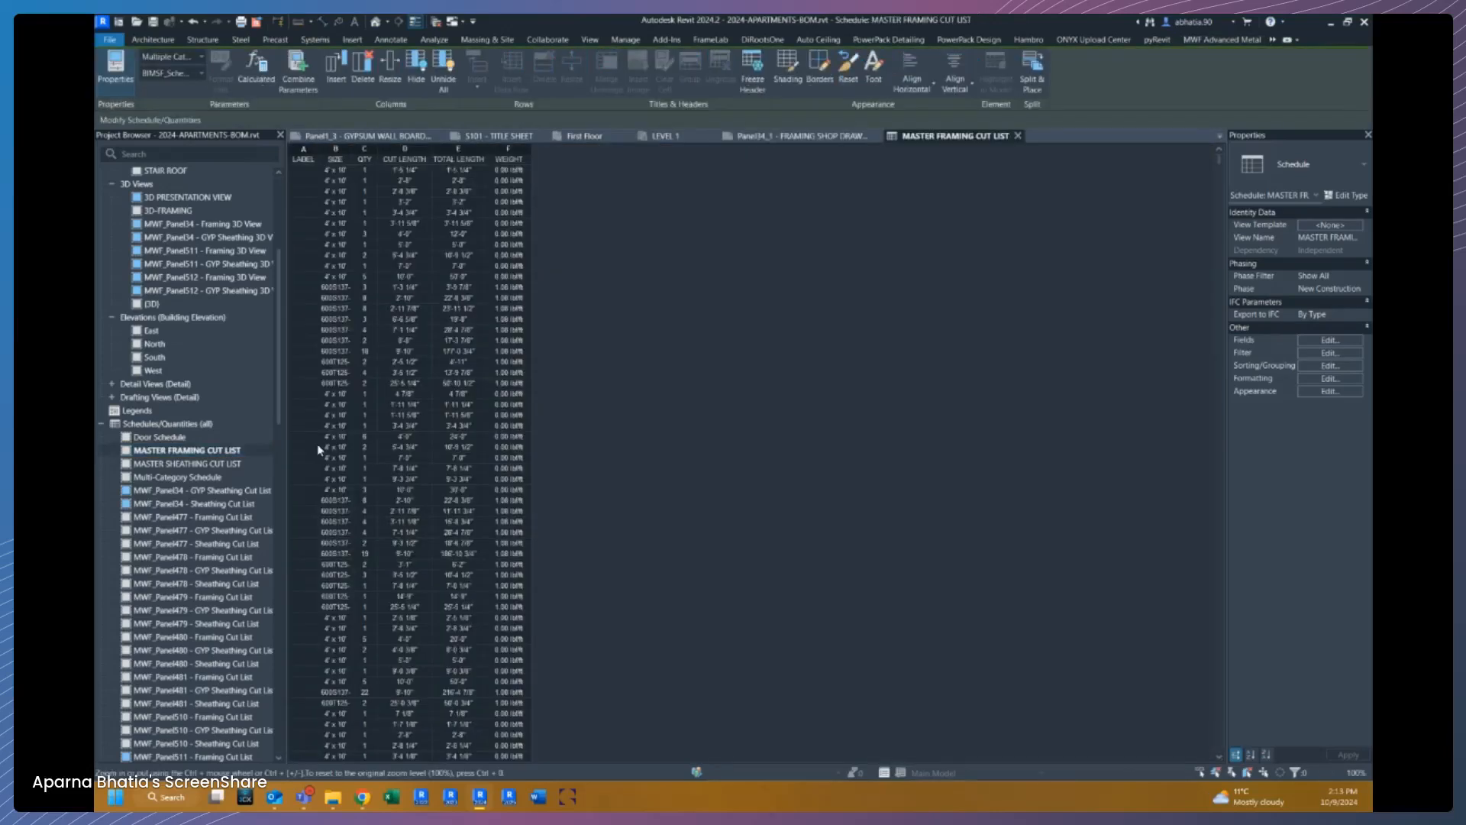
{"action": "left_click", "coordinate": [348, 149]}
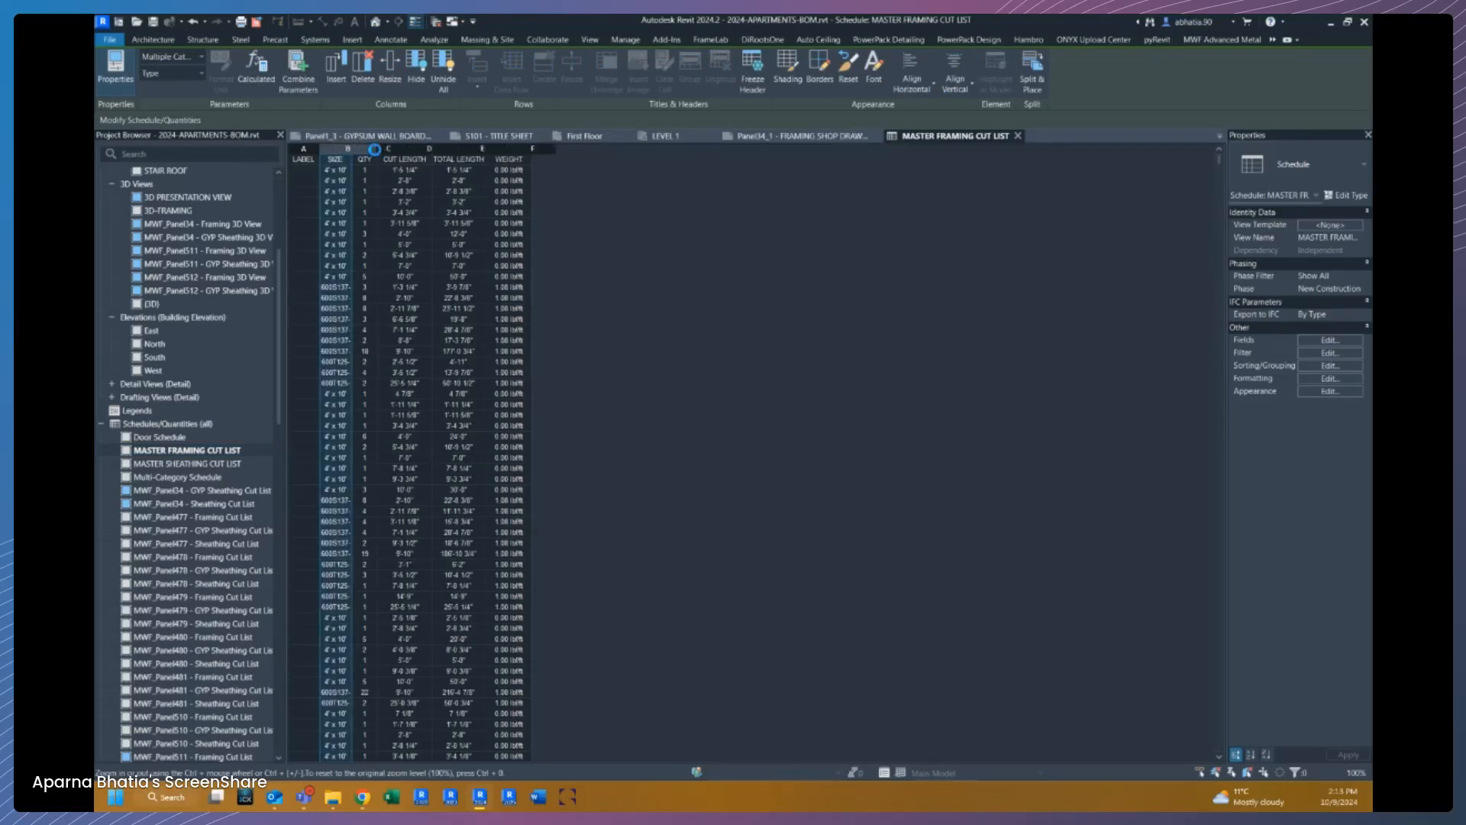
{"action": "double_click", "coordinate": [352, 146]}
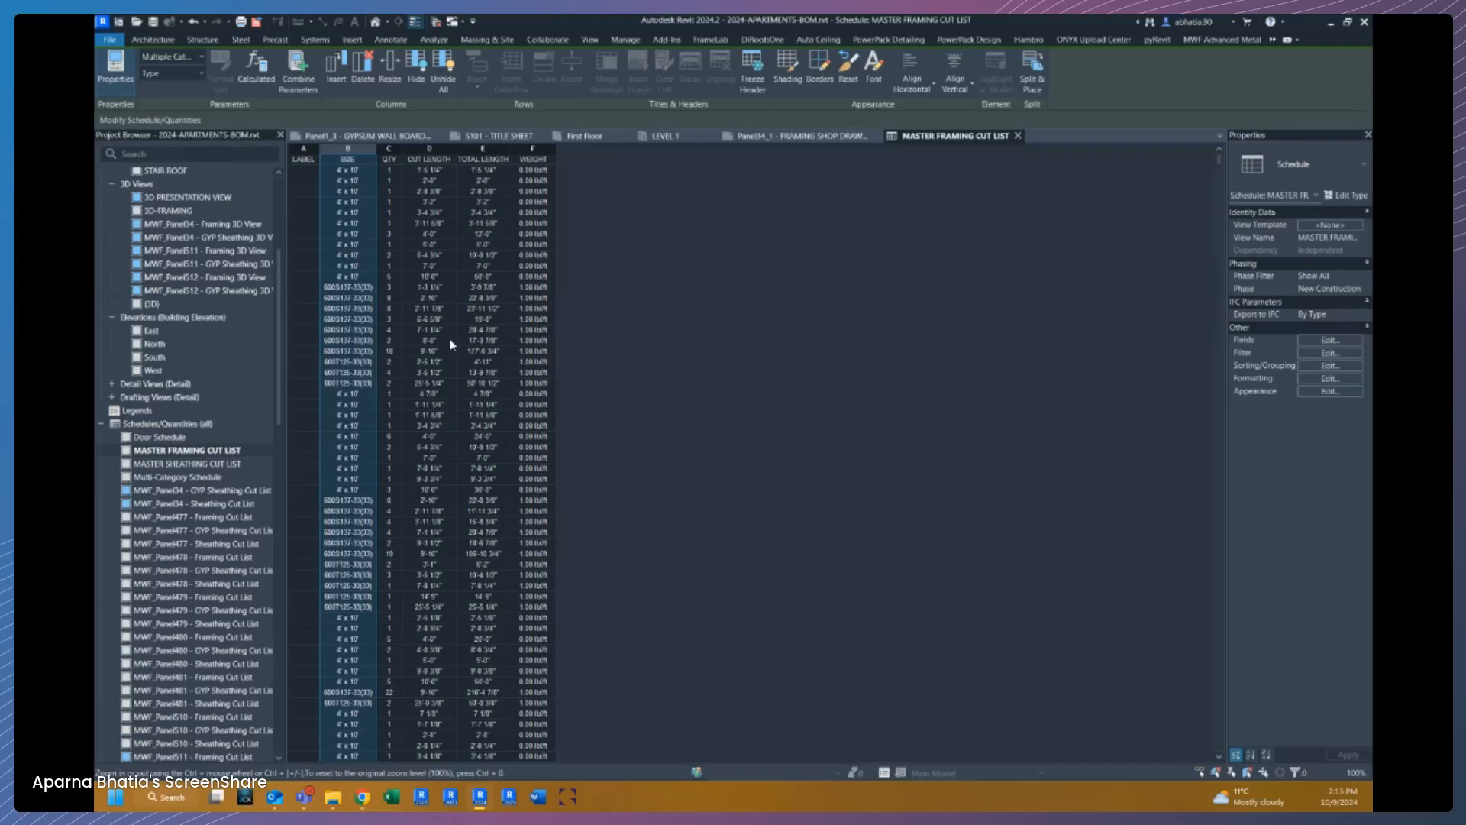
{"action": "left_click_drag", "start_coordinate": [510, 149], "coordinate": [520, 149]}
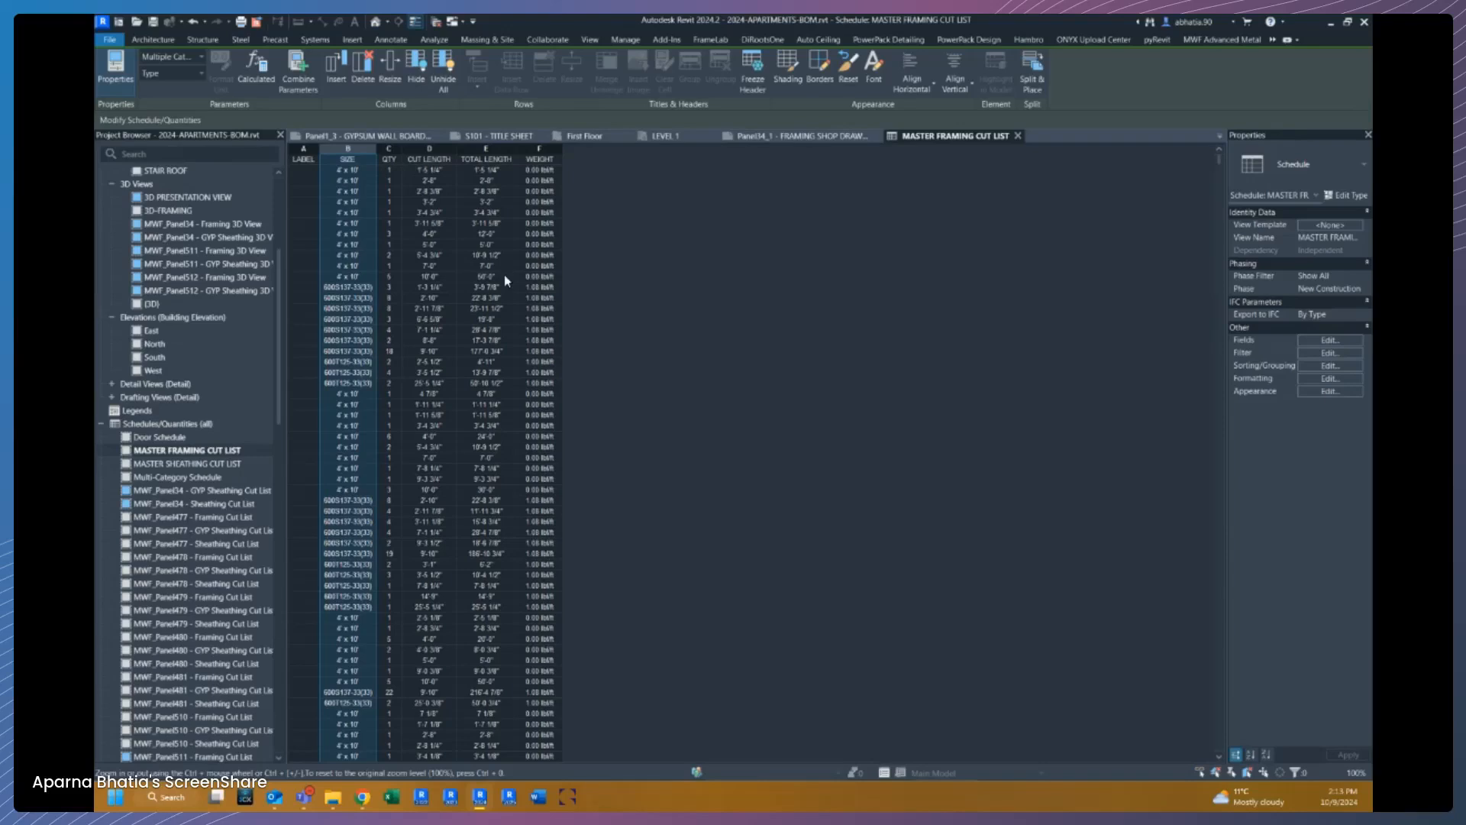
Step: Open the schedule's filter settings and check which fields are offered for a third filter condition
{"action": "left_click", "coordinate": [1330, 353]}
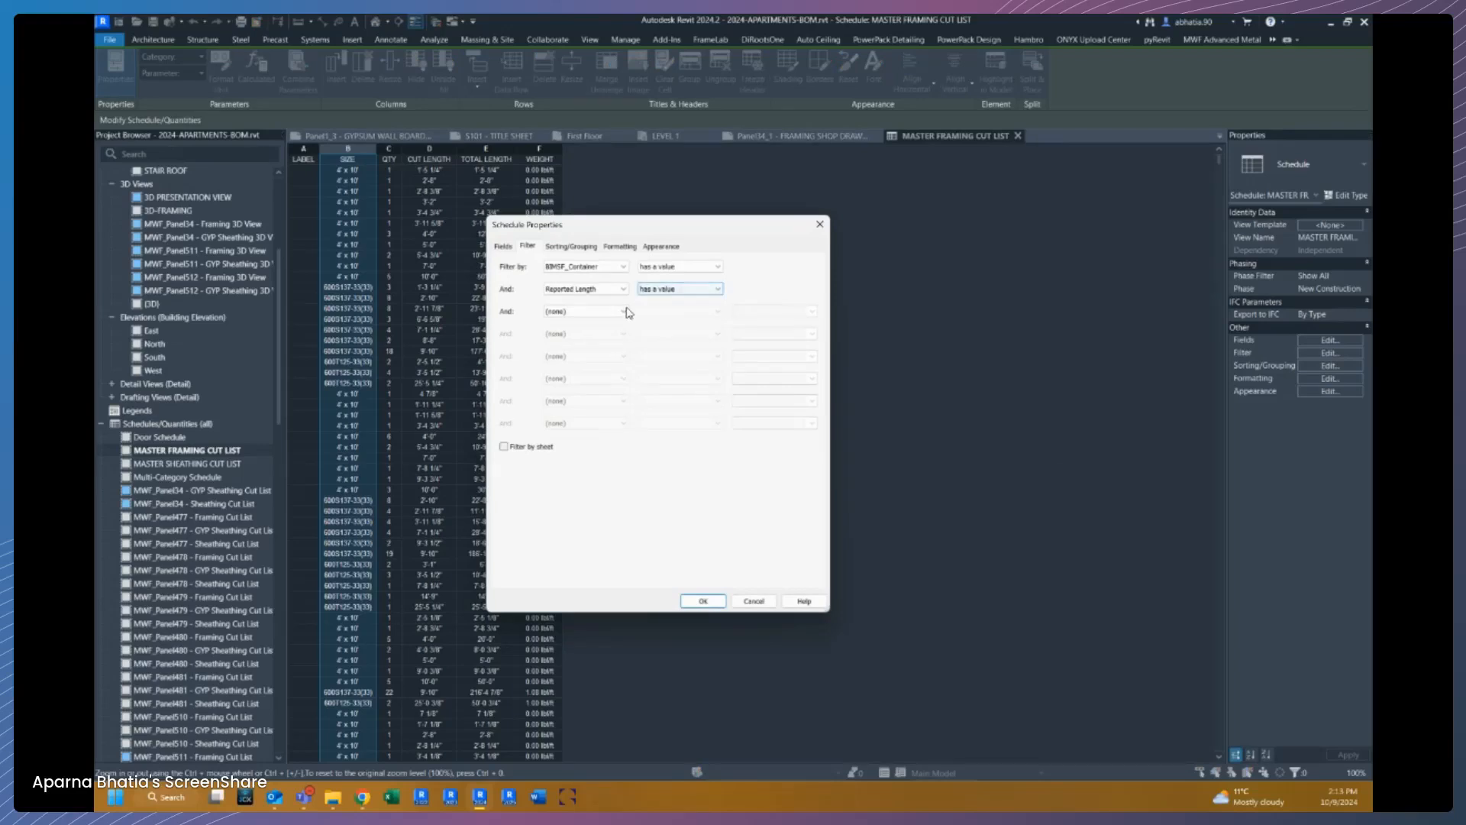
{"action": "left_click", "coordinate": [611, 312]}
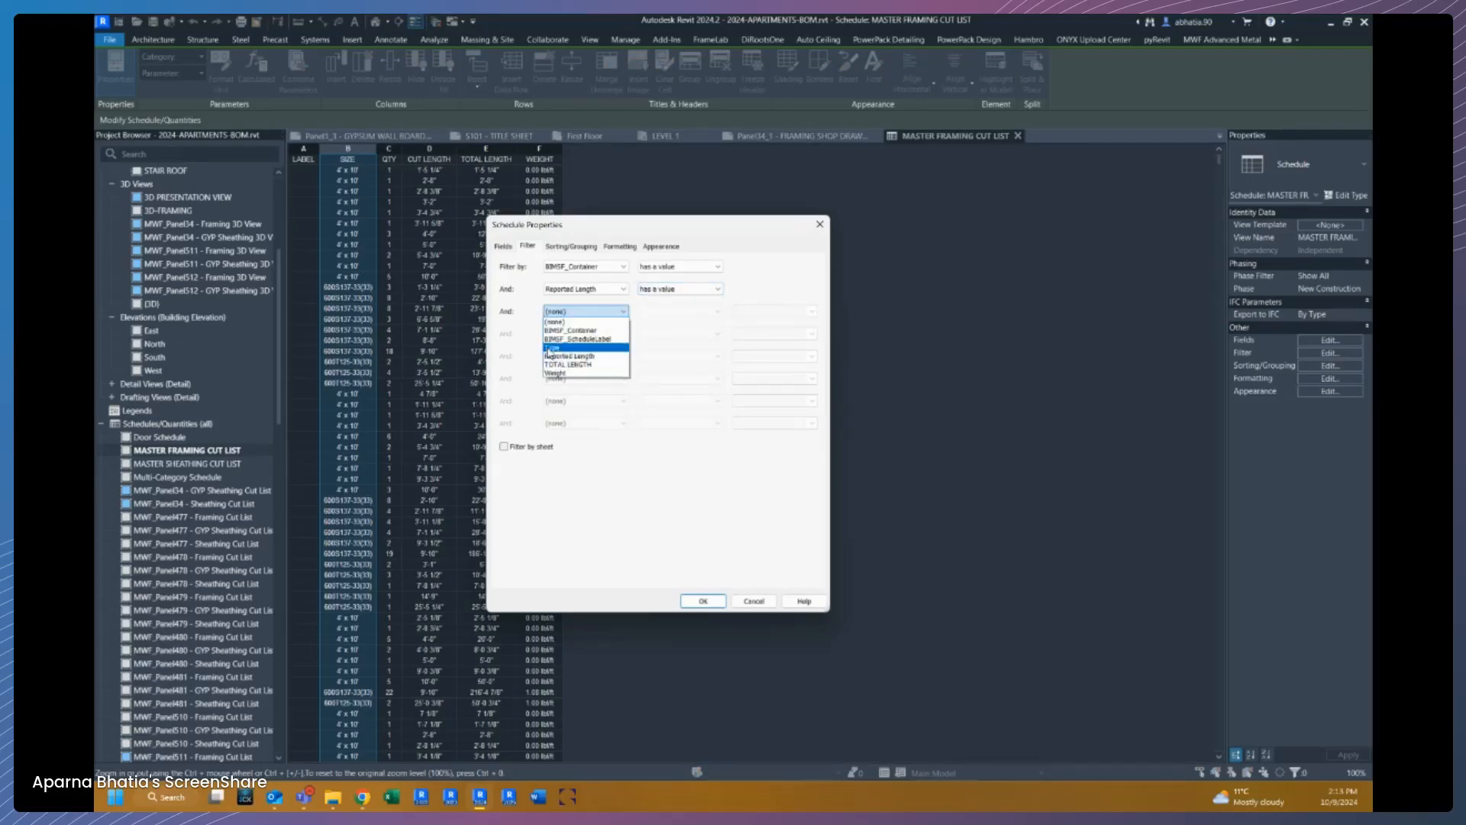
{"action": "left_click", "coordinate": [659, 350]}
Step: Add the Family field to the schedule and move it up to sit directly above Type
{"action": "left_click", "coordinate": [503, 246]}
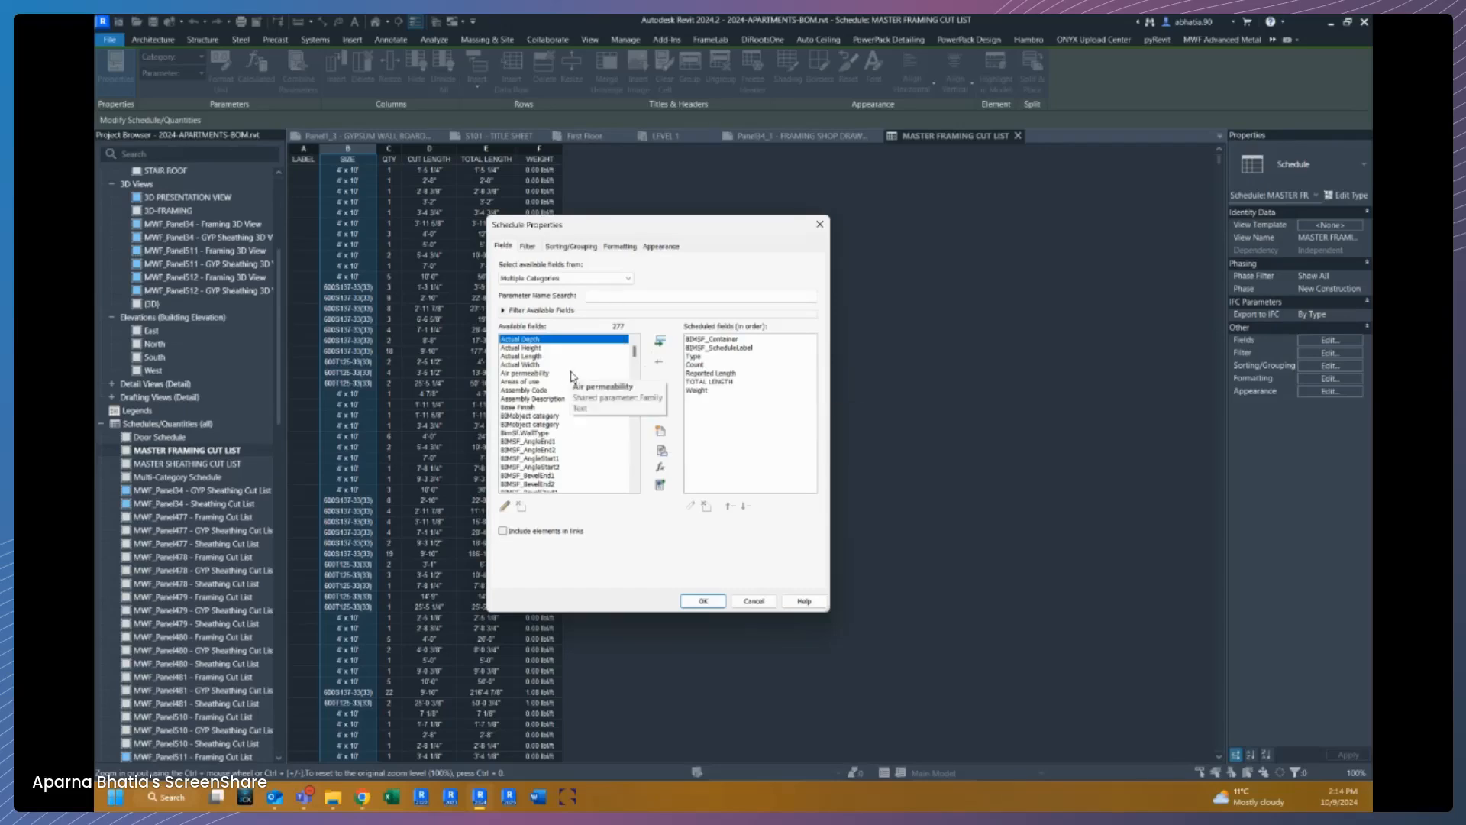
{"action": "scroll", "coordinate": [534, 401], "scroll_direction": "down", "scroll_amount": 1}
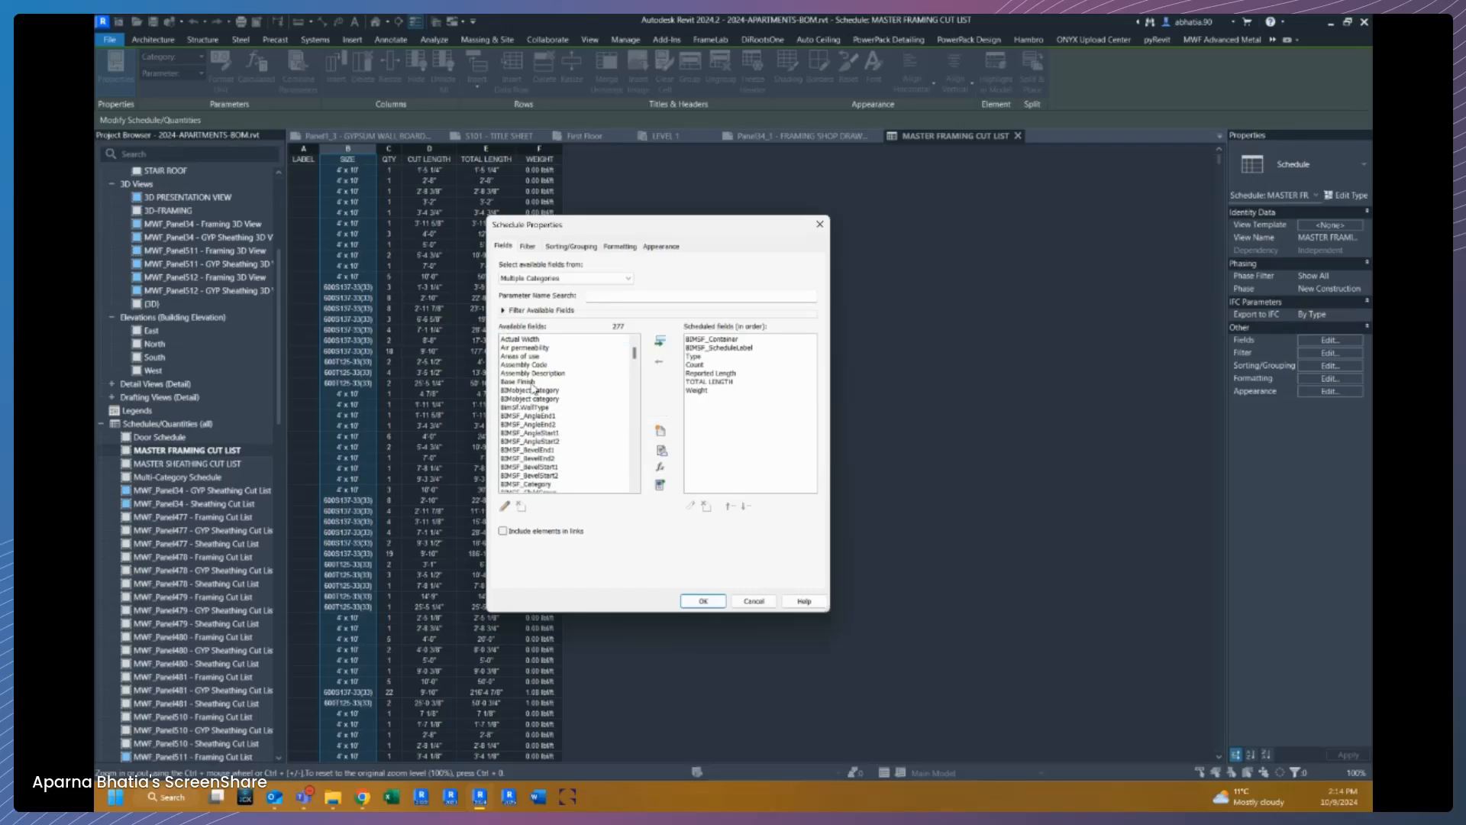
{"action": "scroll", "coordinate": [533, 388], "scroll_direction": "up", "scroll_amount": 1}
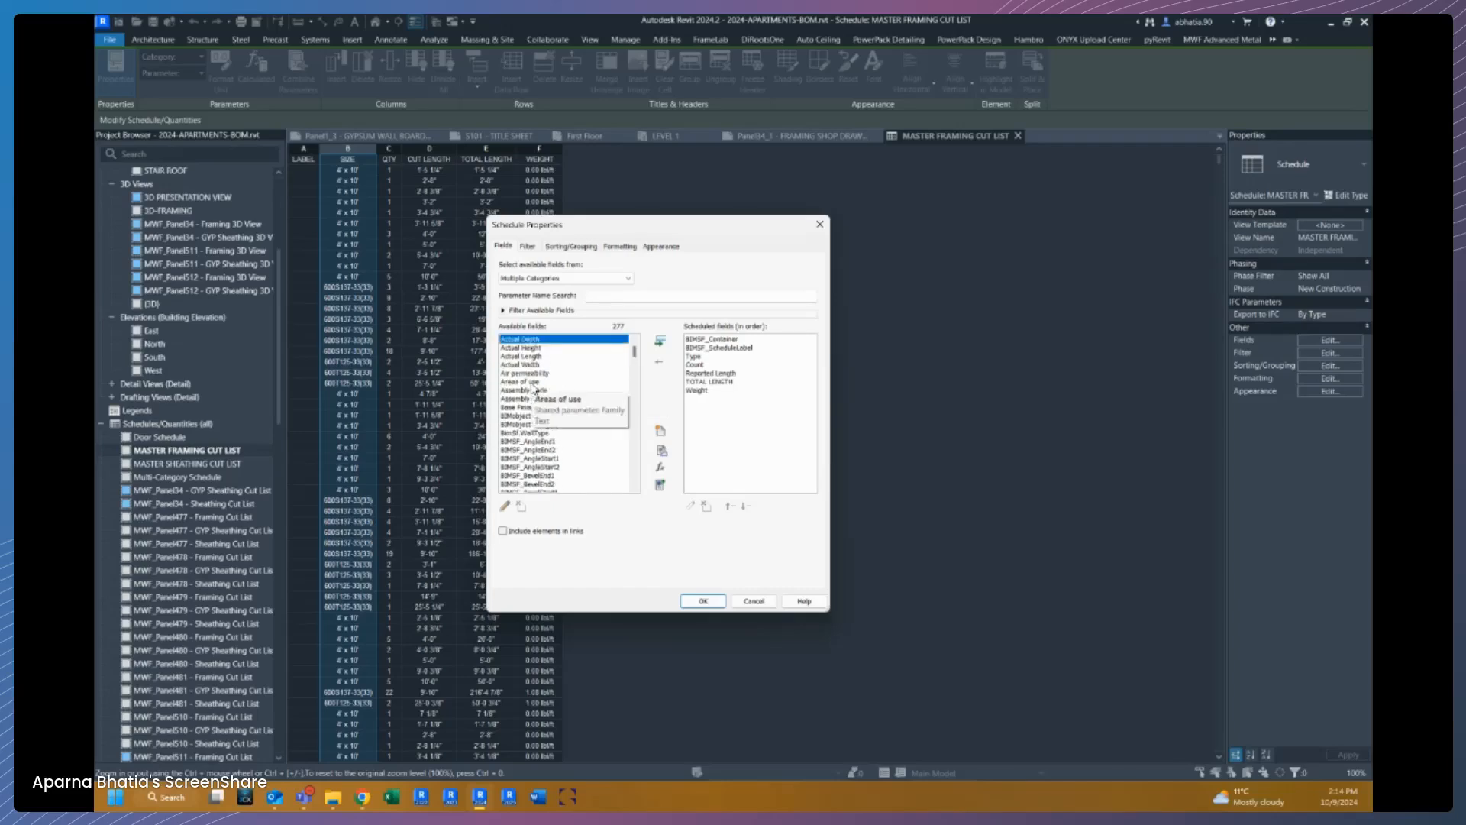
{"action": "scroll", "coordinate": [534, 389], "scroll_direction": "down", "scroll_amount": 8}
{"action": "scroll", "coordinate": [525, 454], "scroll_direction": "down", "scroll_amount": 4}
{"action": "left_click", "coordinate": [528, 458]}
{"action": "key", "text": "f"}
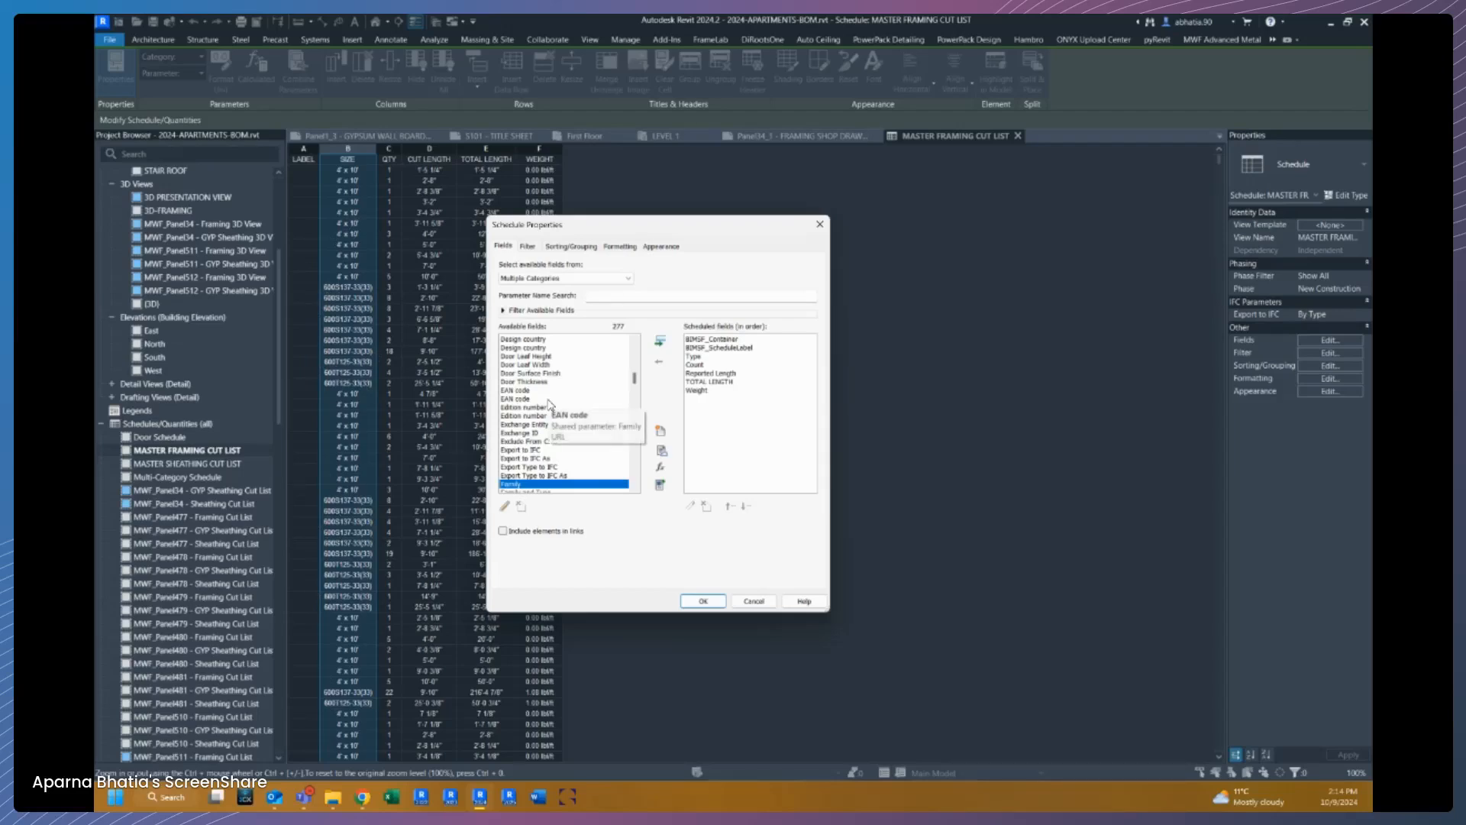
{"action": "left_click", "coordinate": [660, 342]}
{"action": "left_click", "coordinate": [733, 508]}
{"action": "left_click", "coordinate": [734, 508]}
{"action": "left_click", "coordinate": [733, 508]}
{"action": "left_click", "coordinate": [733, 508]}
{"action": "left_click", "coordinate": [733, 508]}
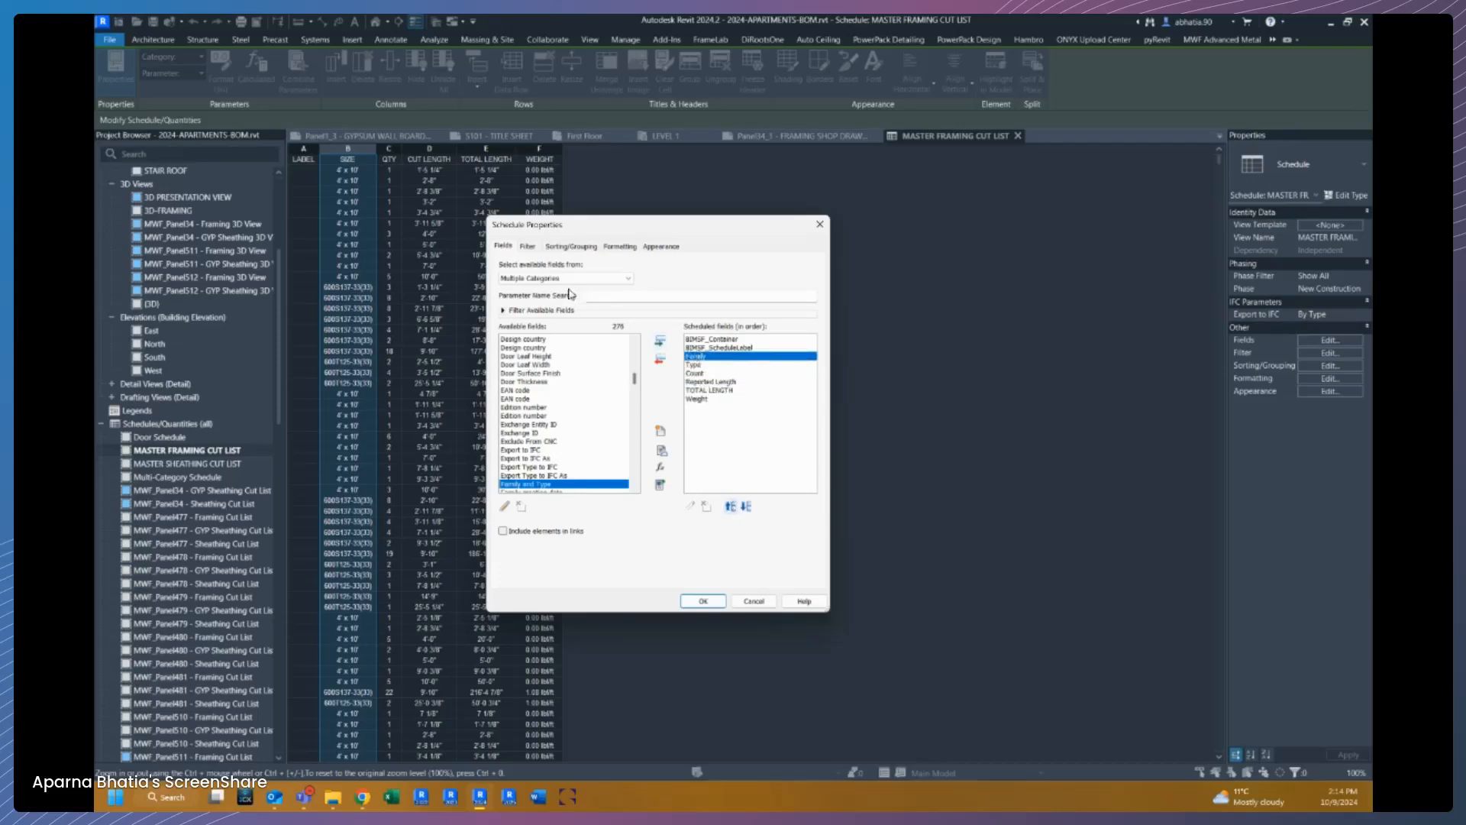
Step: Add the BIMSF_Label field to the schedule and place it between BIMSF_Container and BIMSF_ScheduleLabel
{"action": "left_click", "coordinate": [730, 341]}
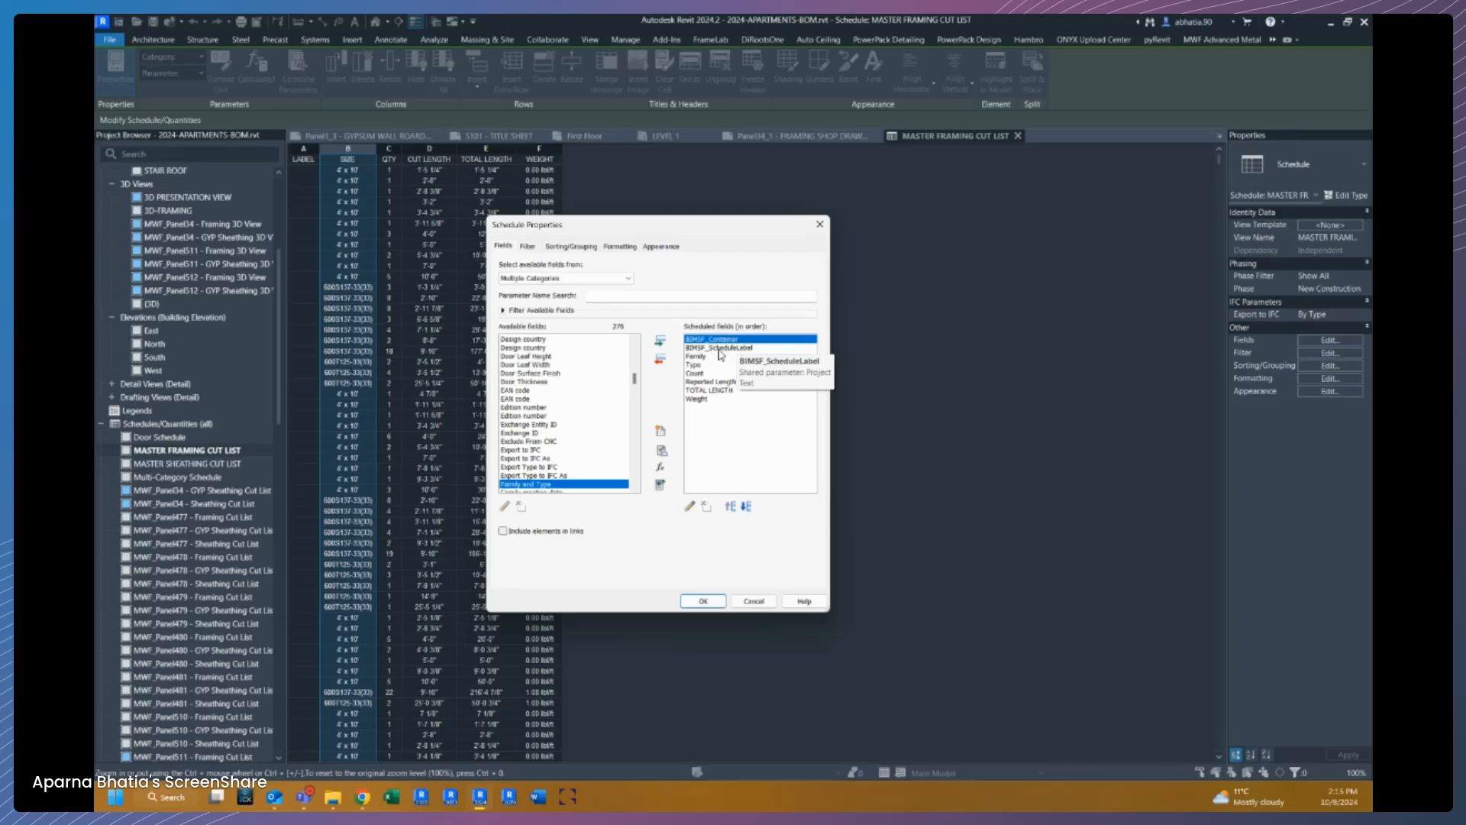
{"action": "left_click", "coordinate": [719, 348]}
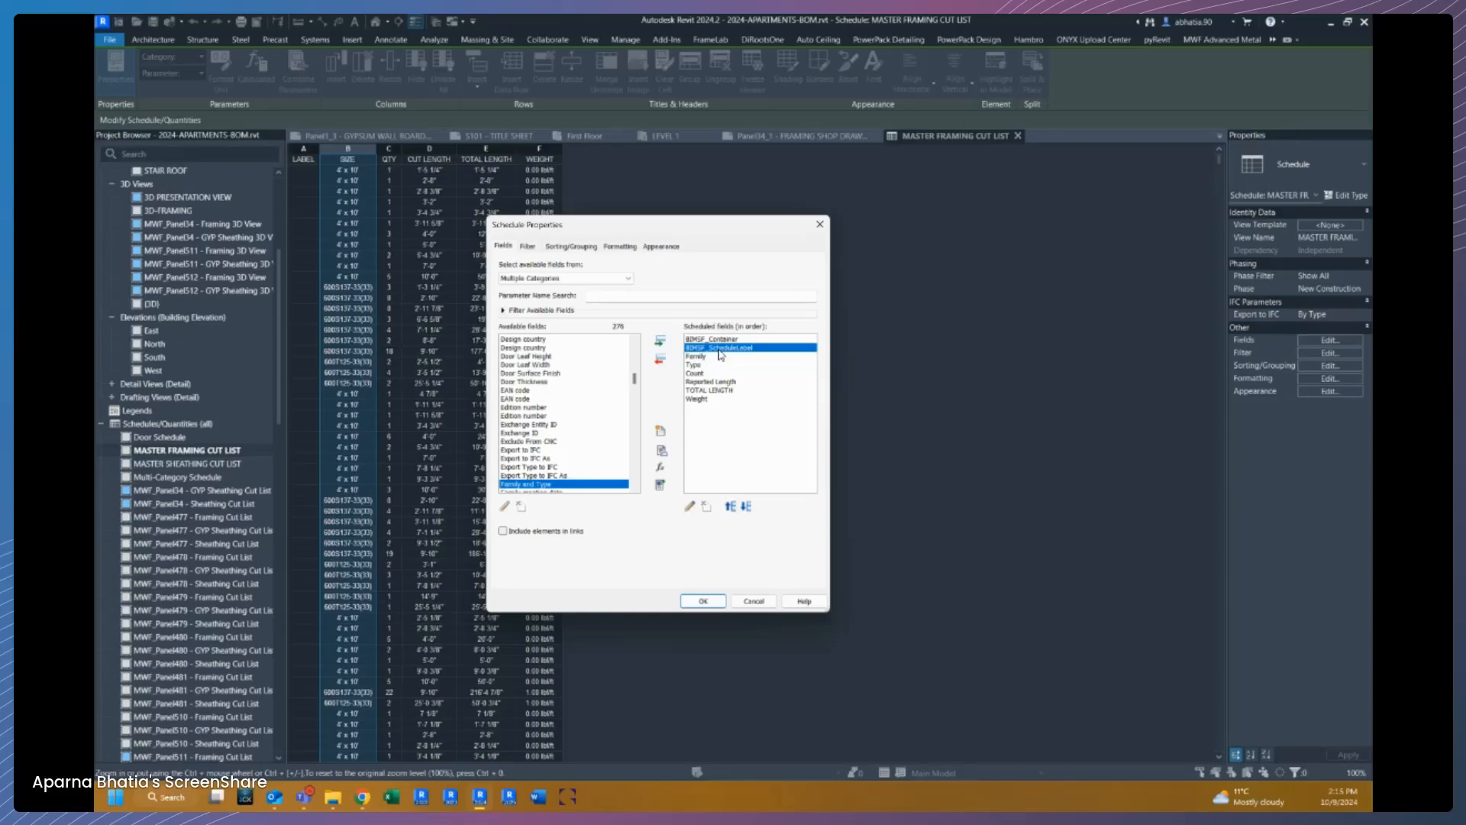
{"action": "scroll", "coordinate": [524, 393], "scroll_direction": "up", "scroll_amount": 12}
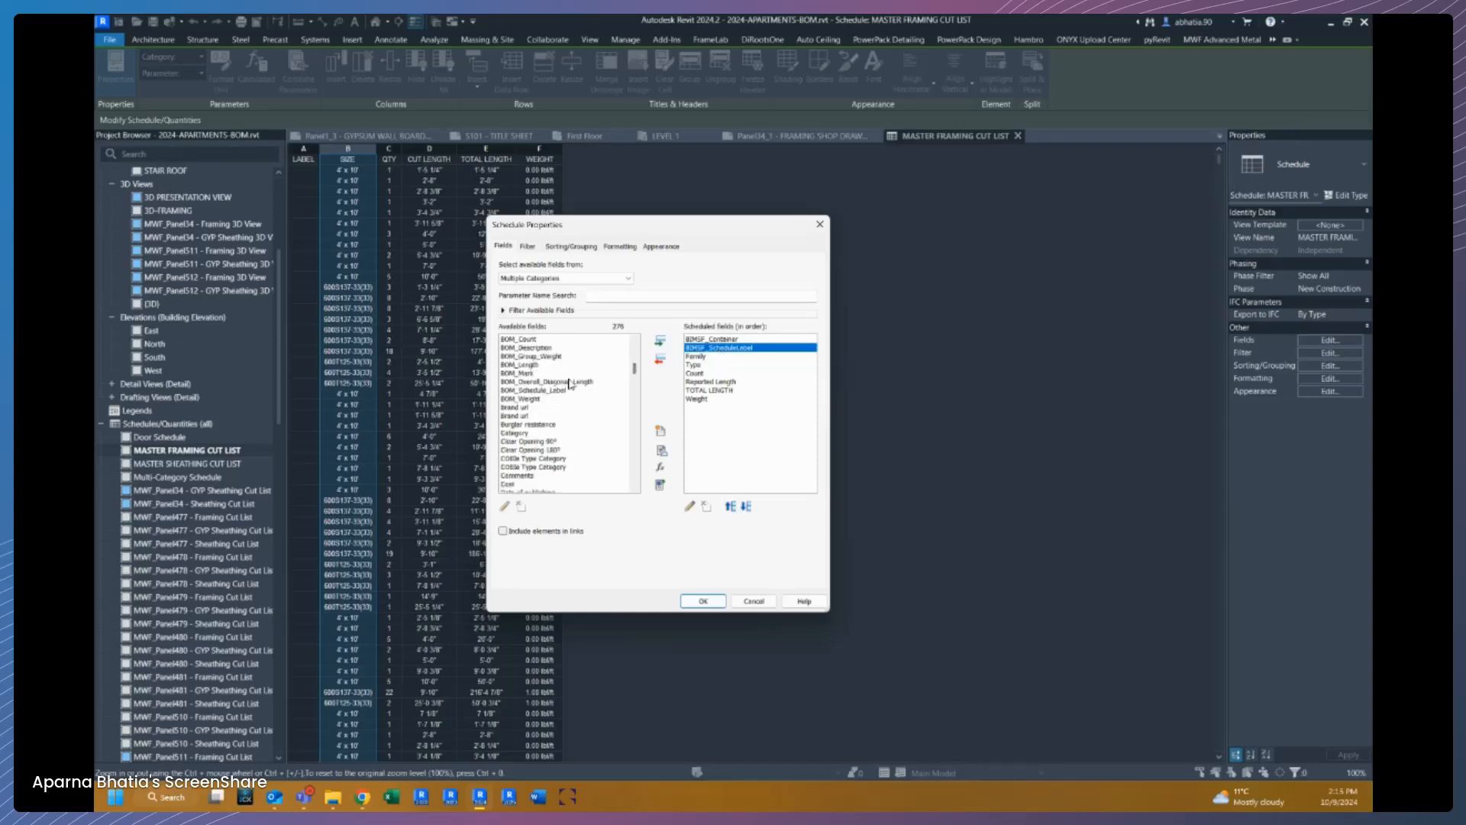
{"action": "scroll", "coordinate": [526, 405], "scroll_direction": "down", "scroll_amount": 2}
{"action": "scroll", "coordinate": [527, 425], "scroll_direction": "down", "scroll_amount": 1}
{"action": "left_click", "coordinate": [529, 408]}
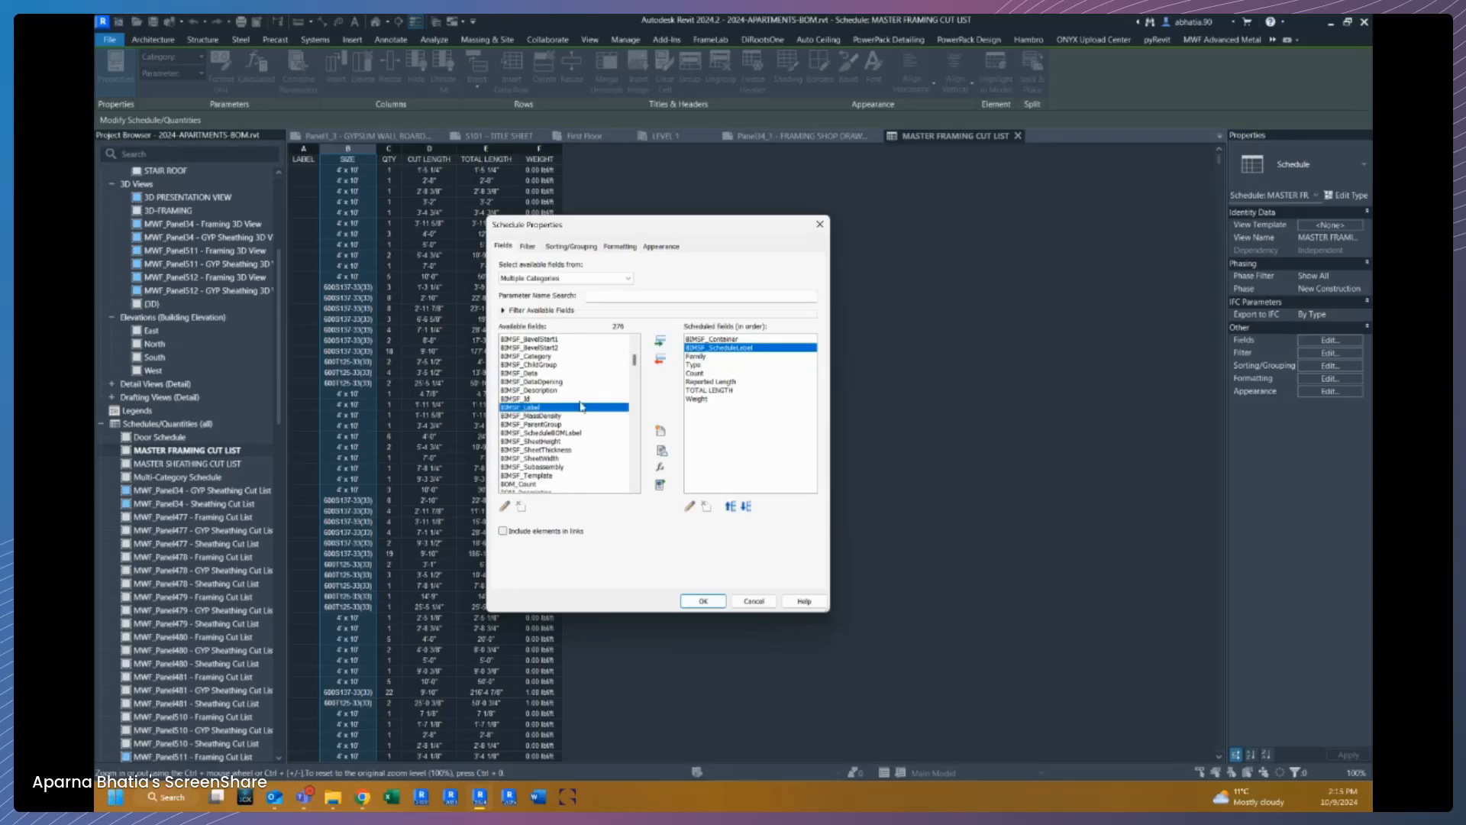
{"action": "left_click", "coordinate": [661, 343]}
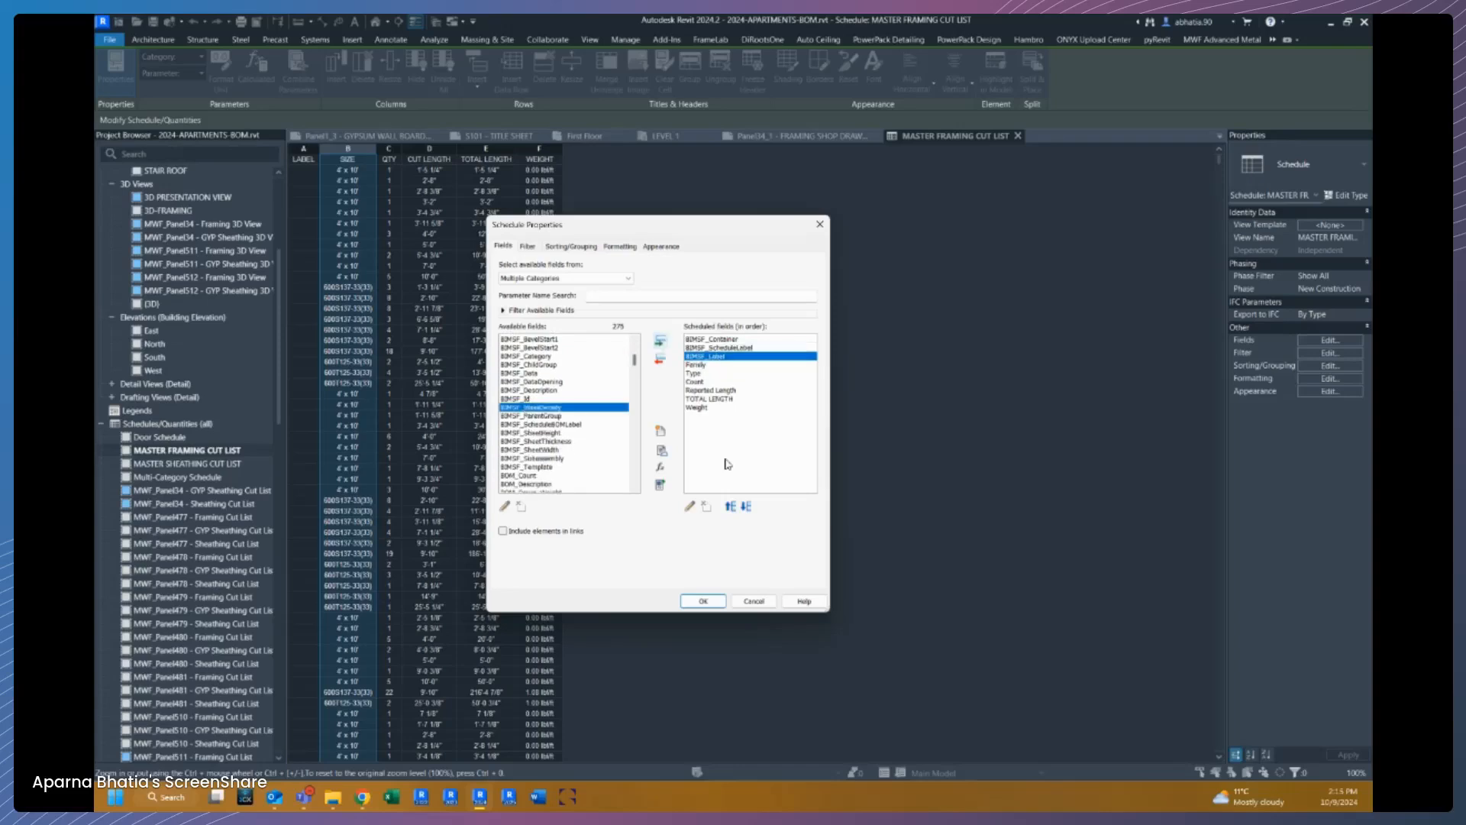
{"action": "left_click", "coordinate": [730, 506]}
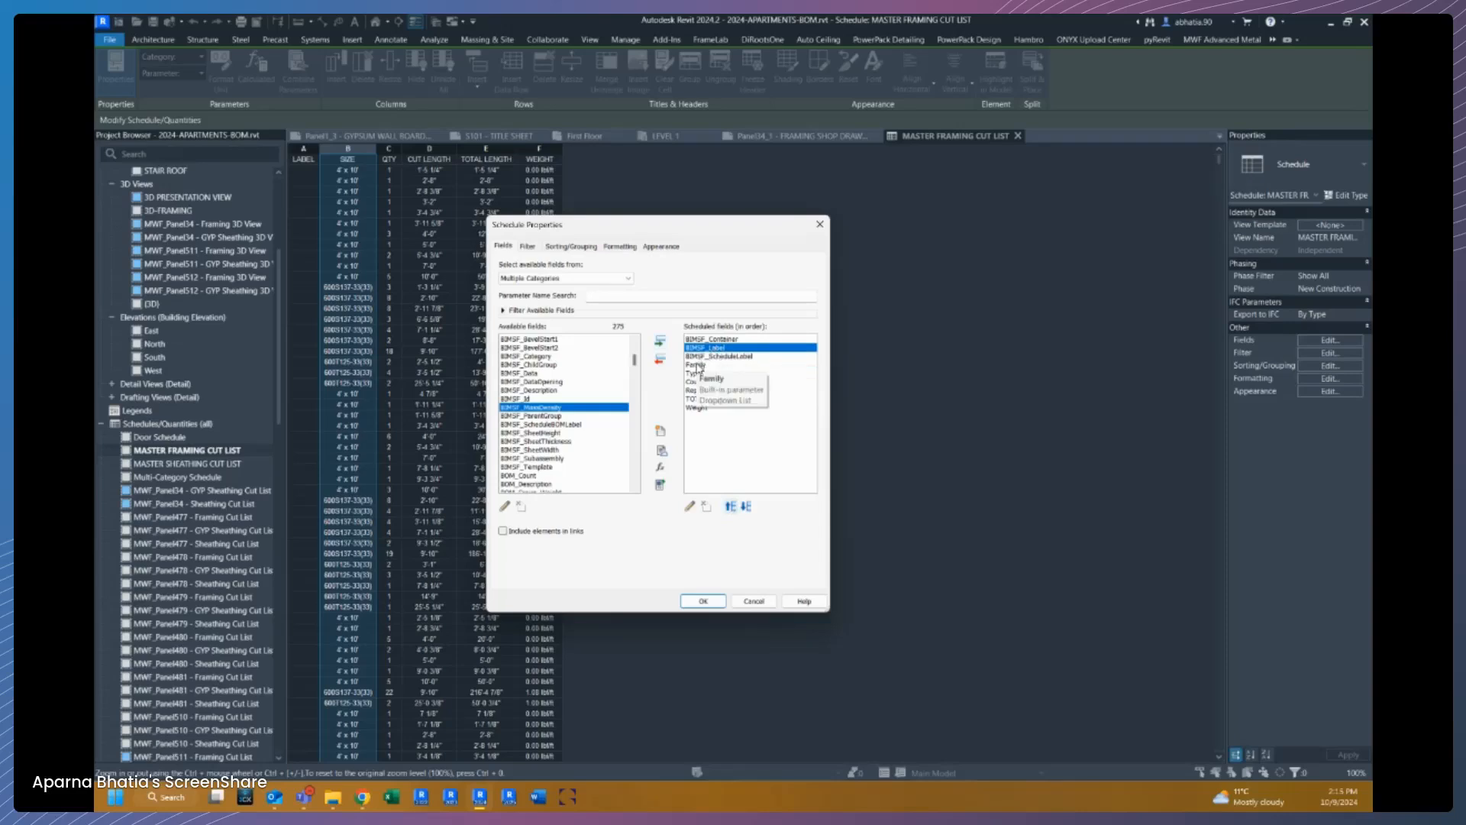
Step: Review the scheduled fields in order, from Family through Type, Count and Reported Length to TOTAL LENGTH
{"action": "left_click", "coordinate": [698, 366]}
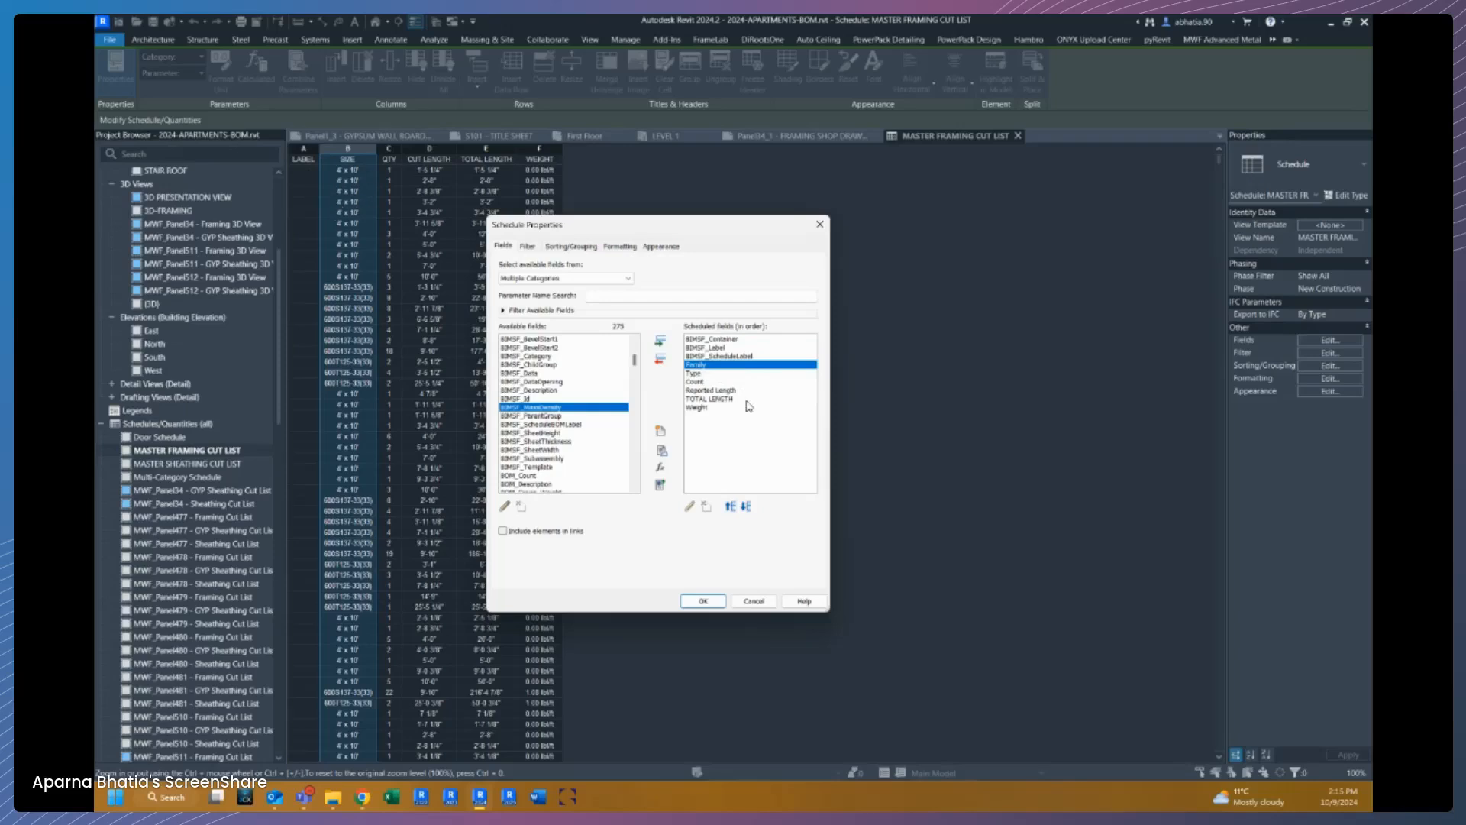
{"action": "left_click", "coordinate": [704, 381]}
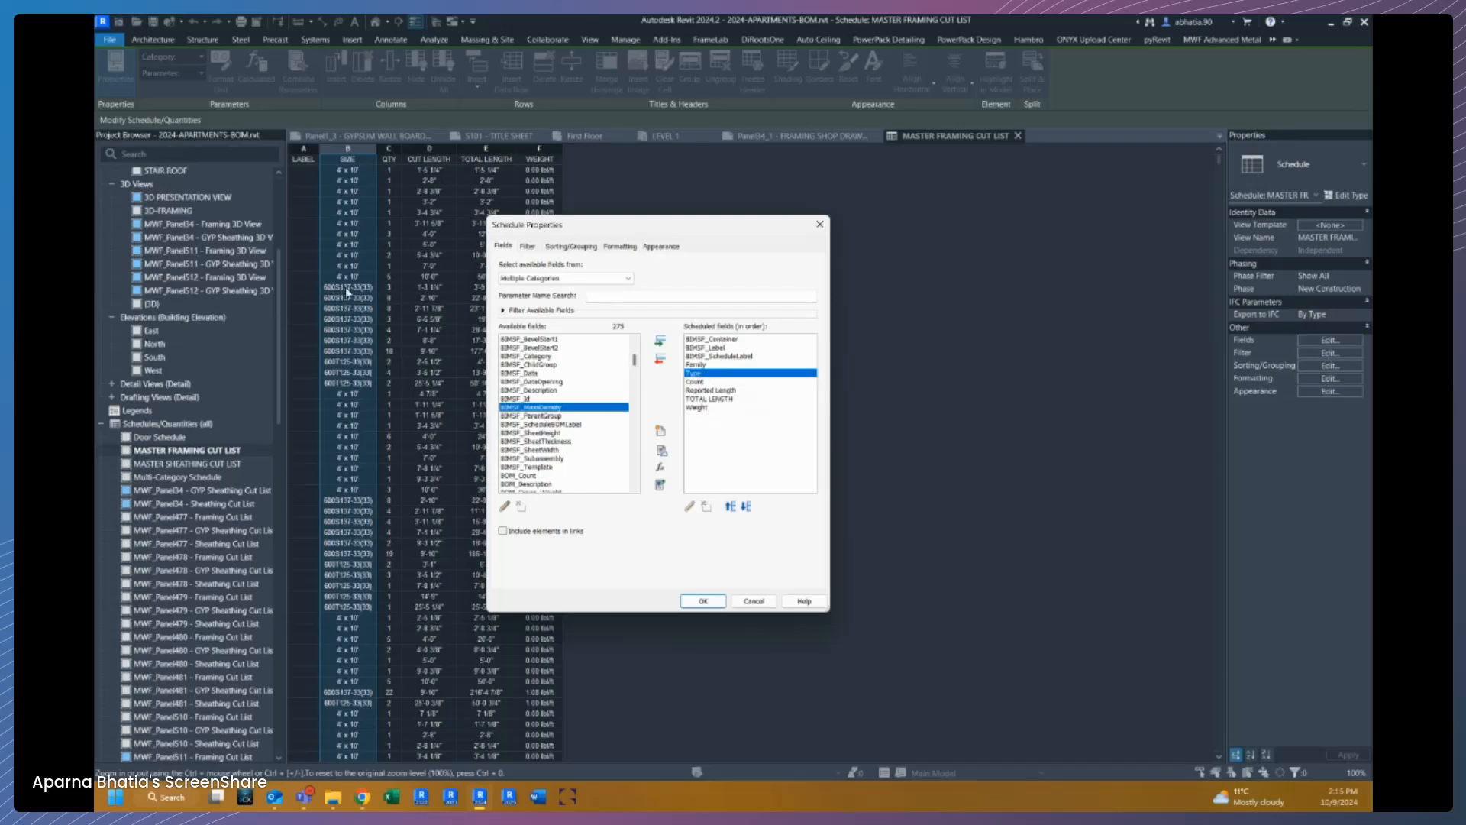
{"action": "left_click", "coordinate": [705, 382]}
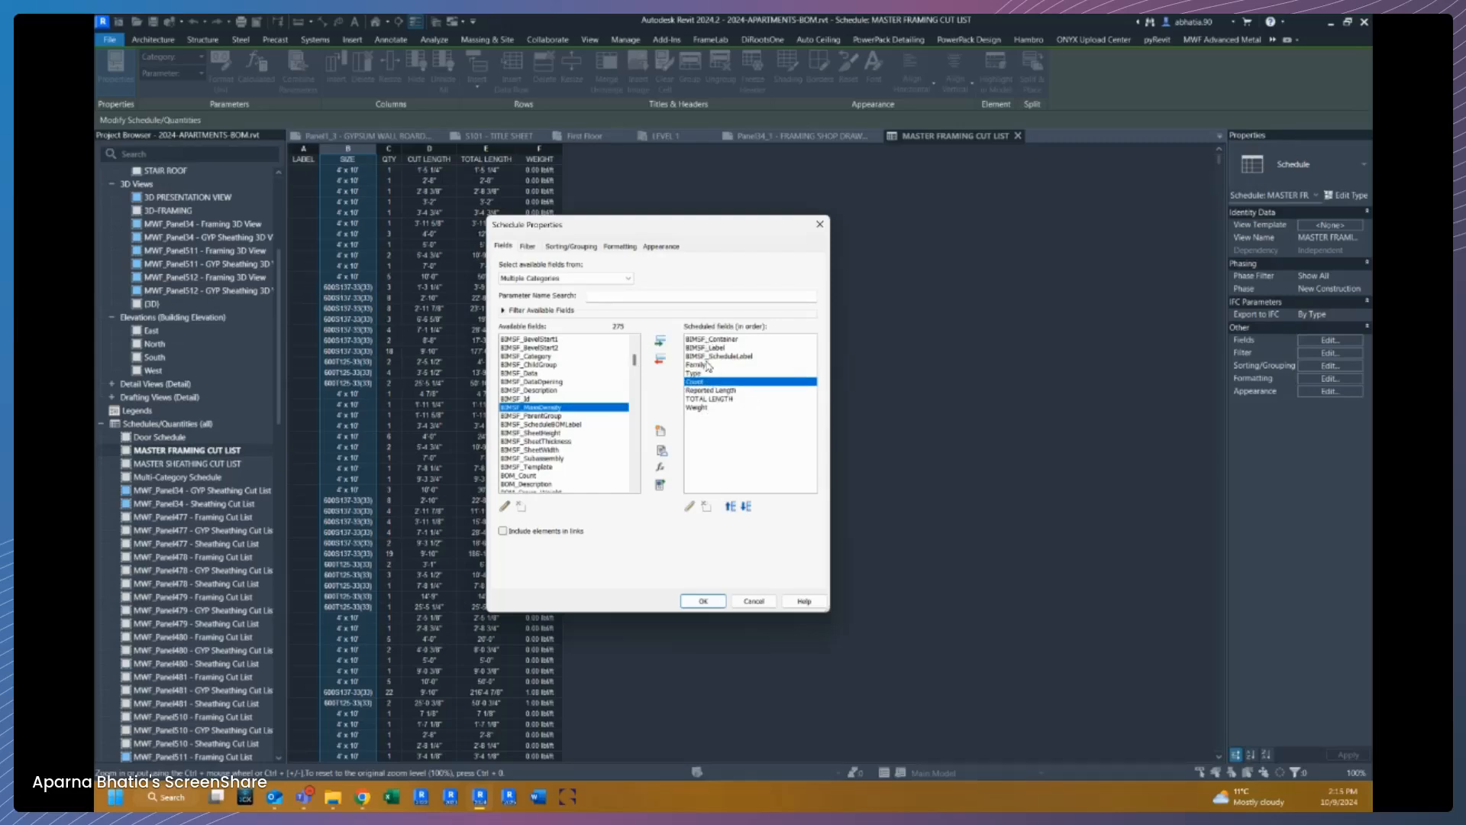
{"action": "left_click", "coordinate": [715, 391]}
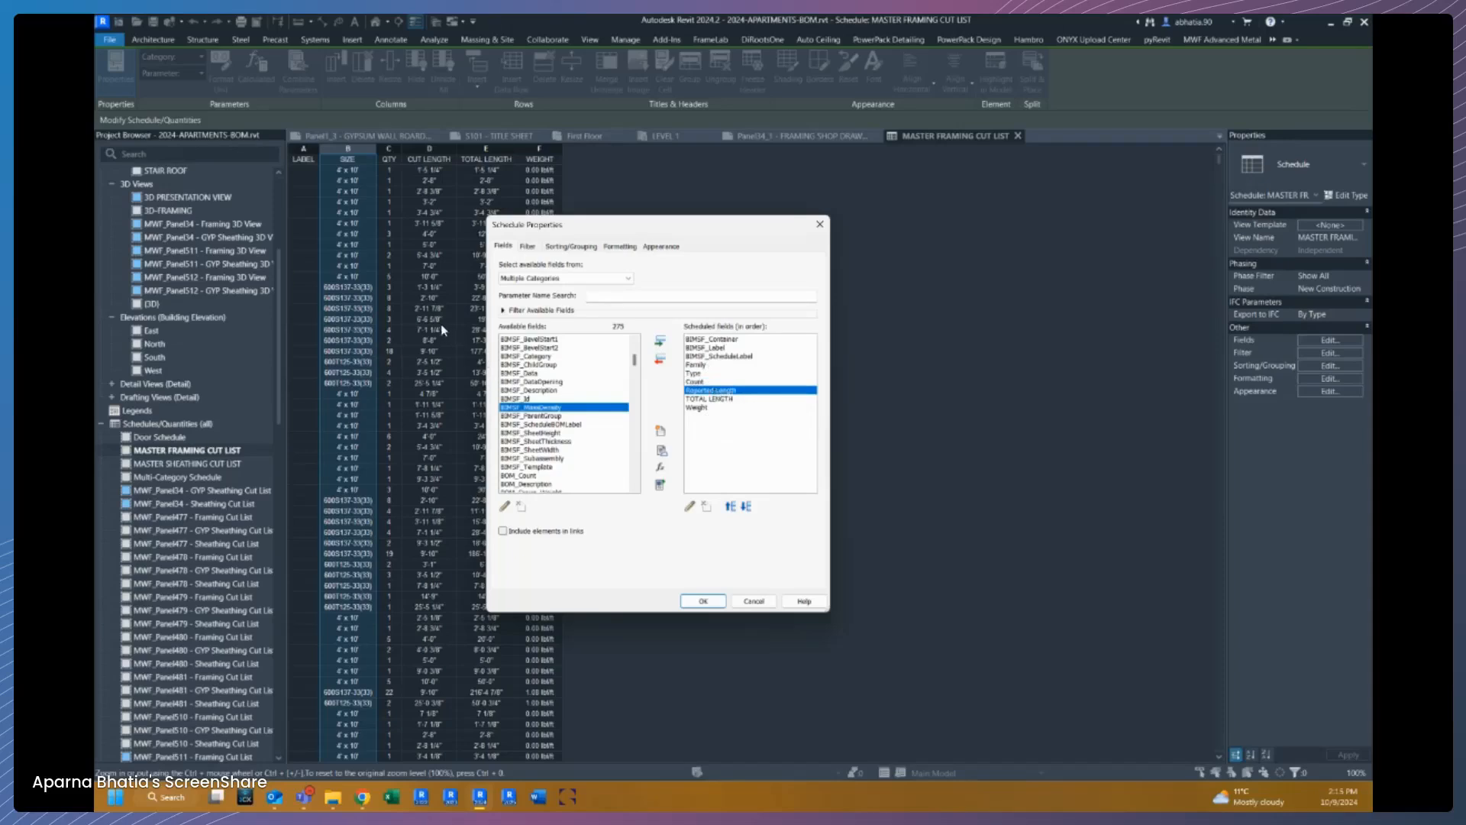
{"action": "left_click", "coordinate": [721, 401]}
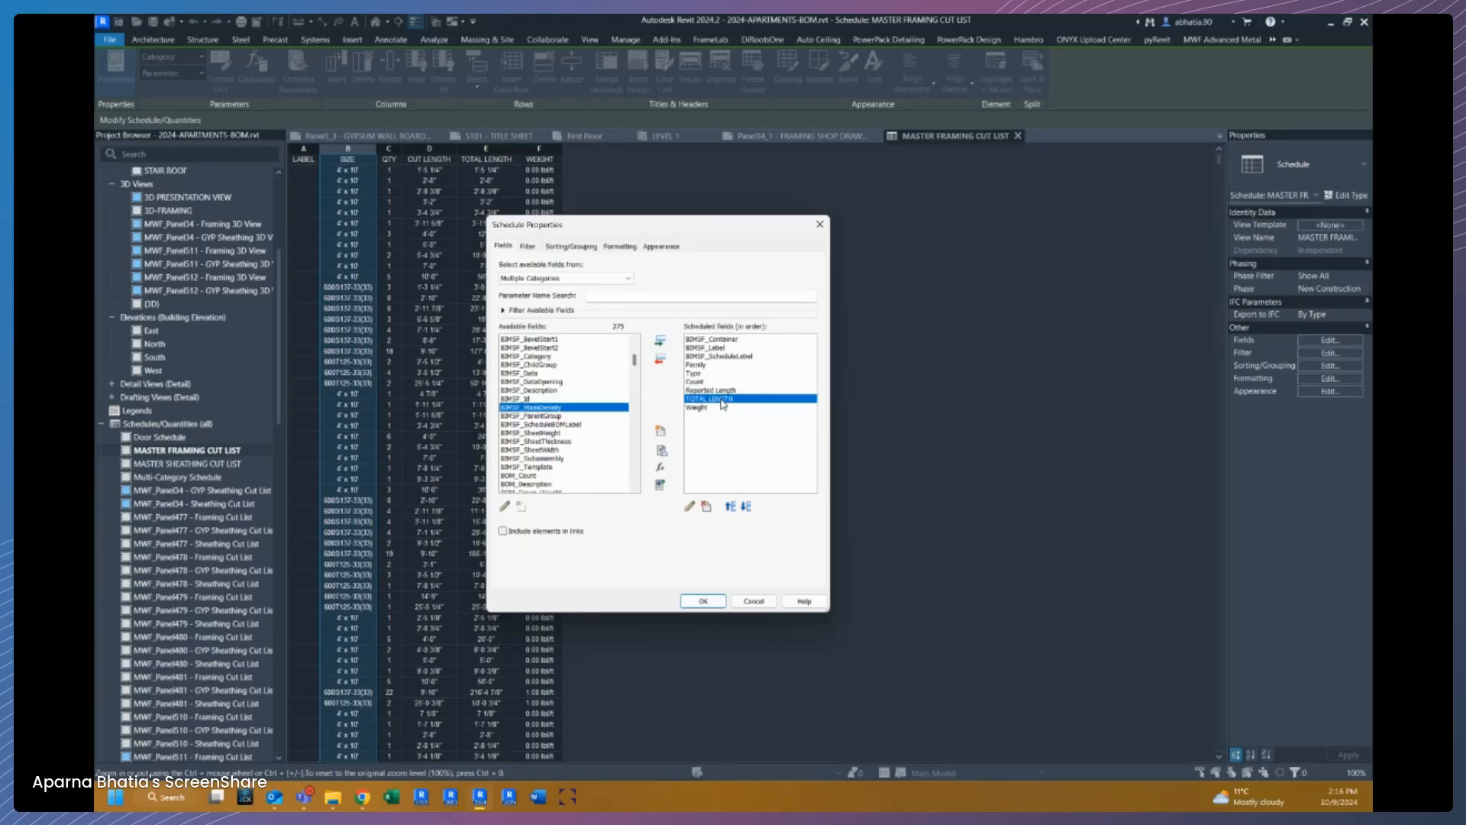
Step: Set the Reported Length field's formatting to Calculate totals and compare it with the TOTAL LENGTH field's formatting
{"action": "left_click", "coordinate": [619, 247]}
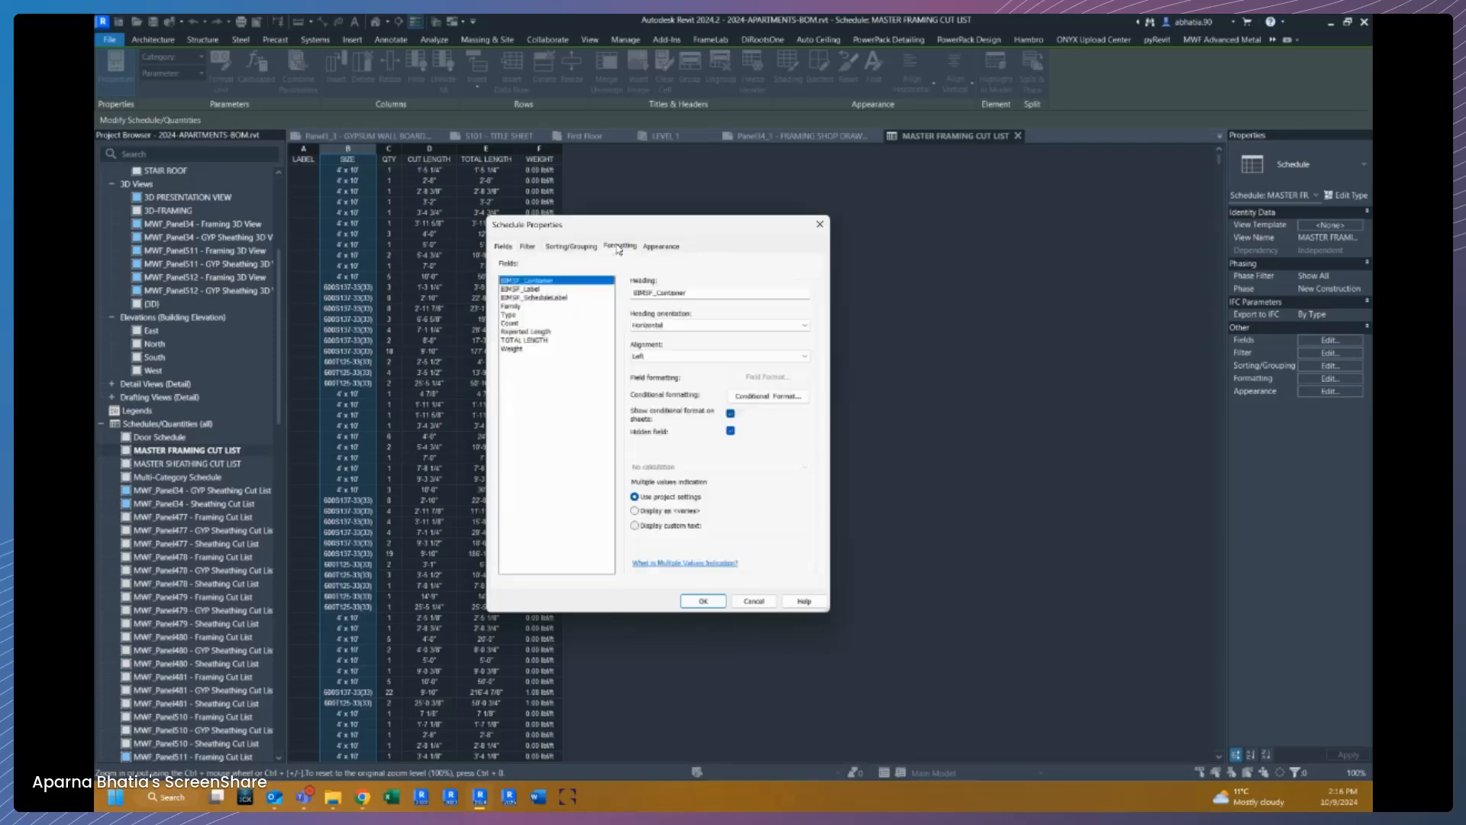
{"action": "left_click", "coordinate": [529, 331]}
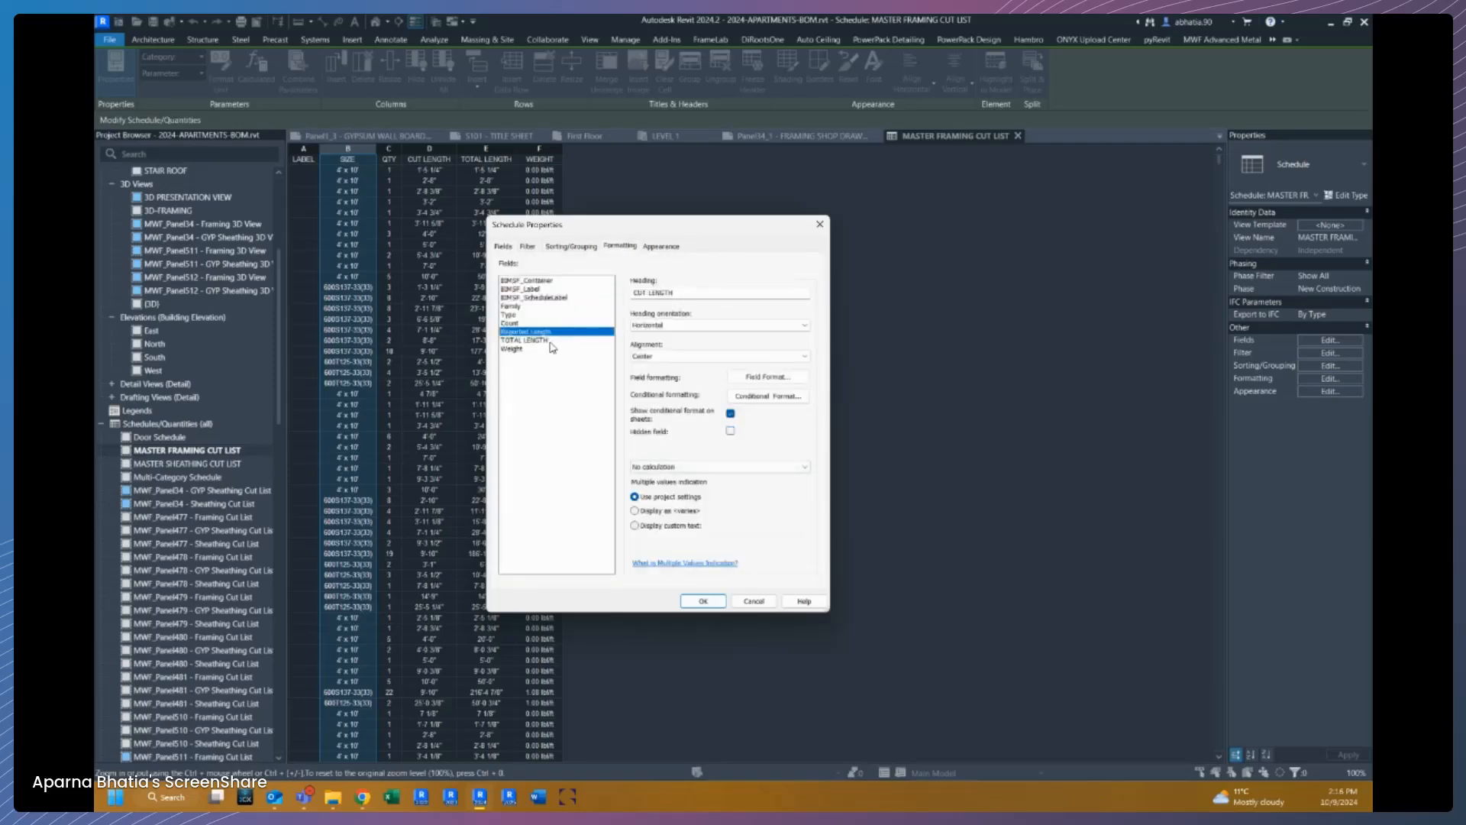
{"action": "left_click", "coordinate": [665, 468]}
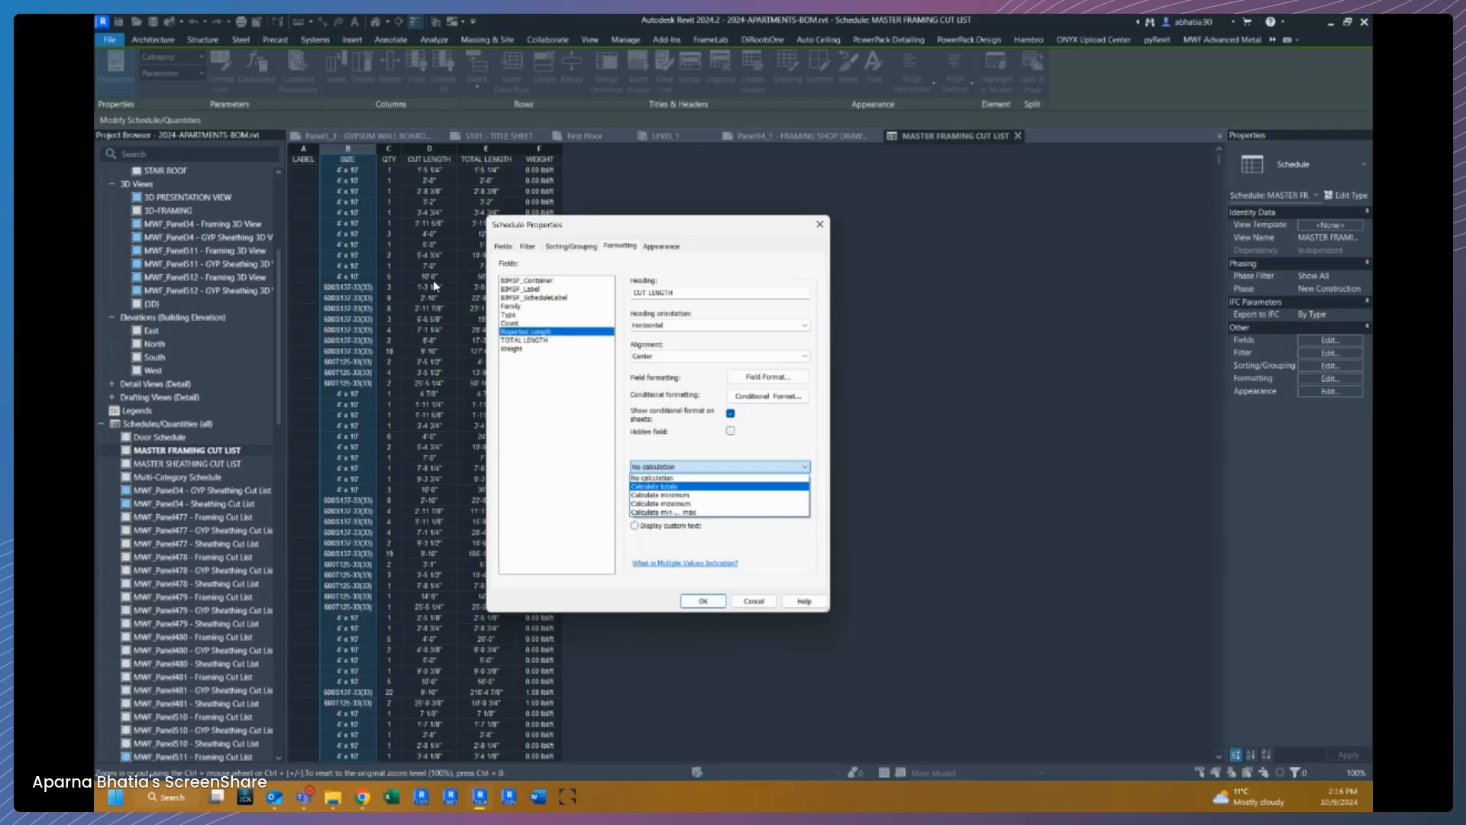
{"action": "left_click", "coordinate": [655, 486]}
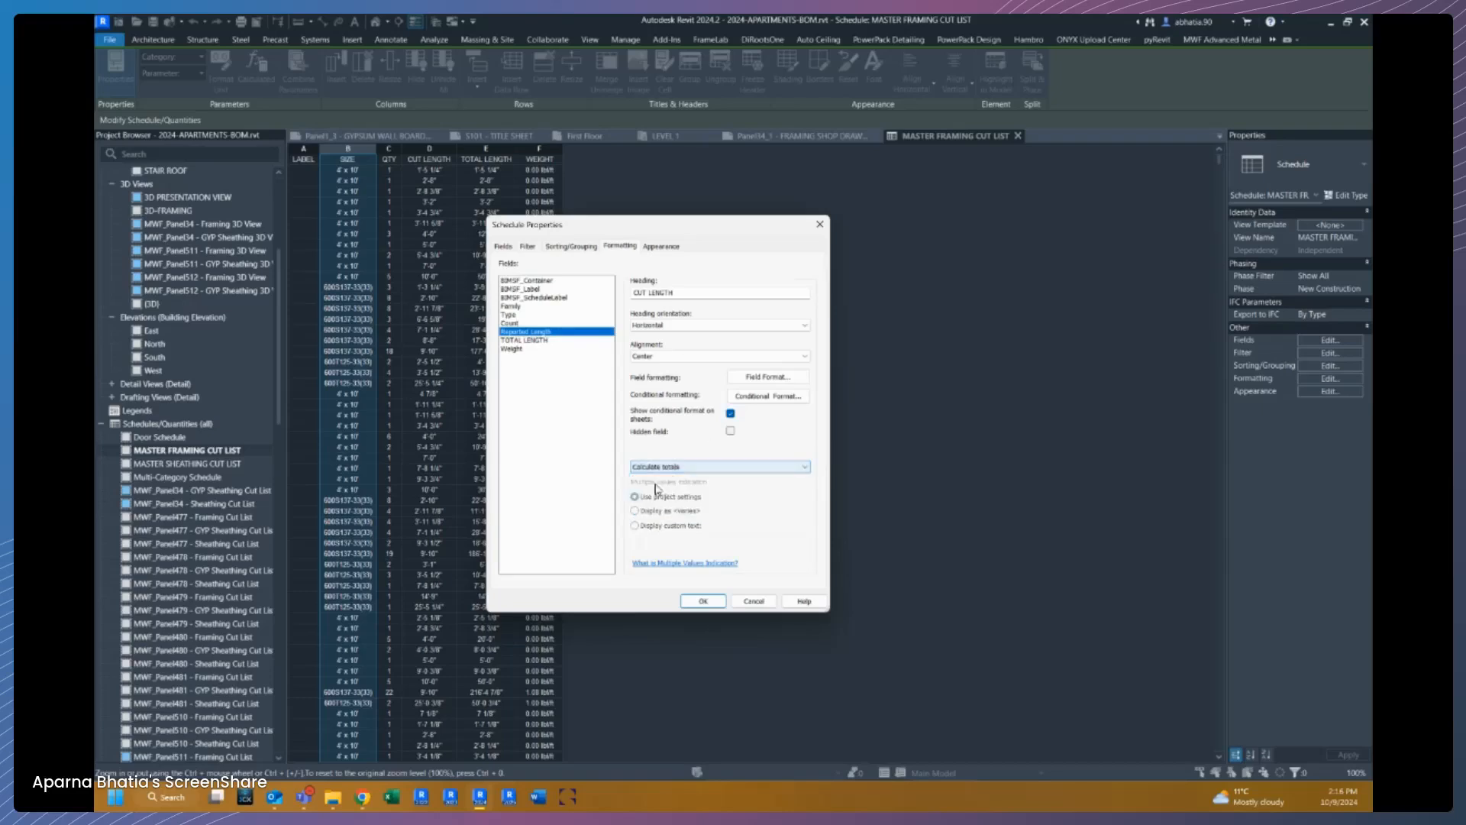
{"action": "left_click", "coordinate": [537, 340]}
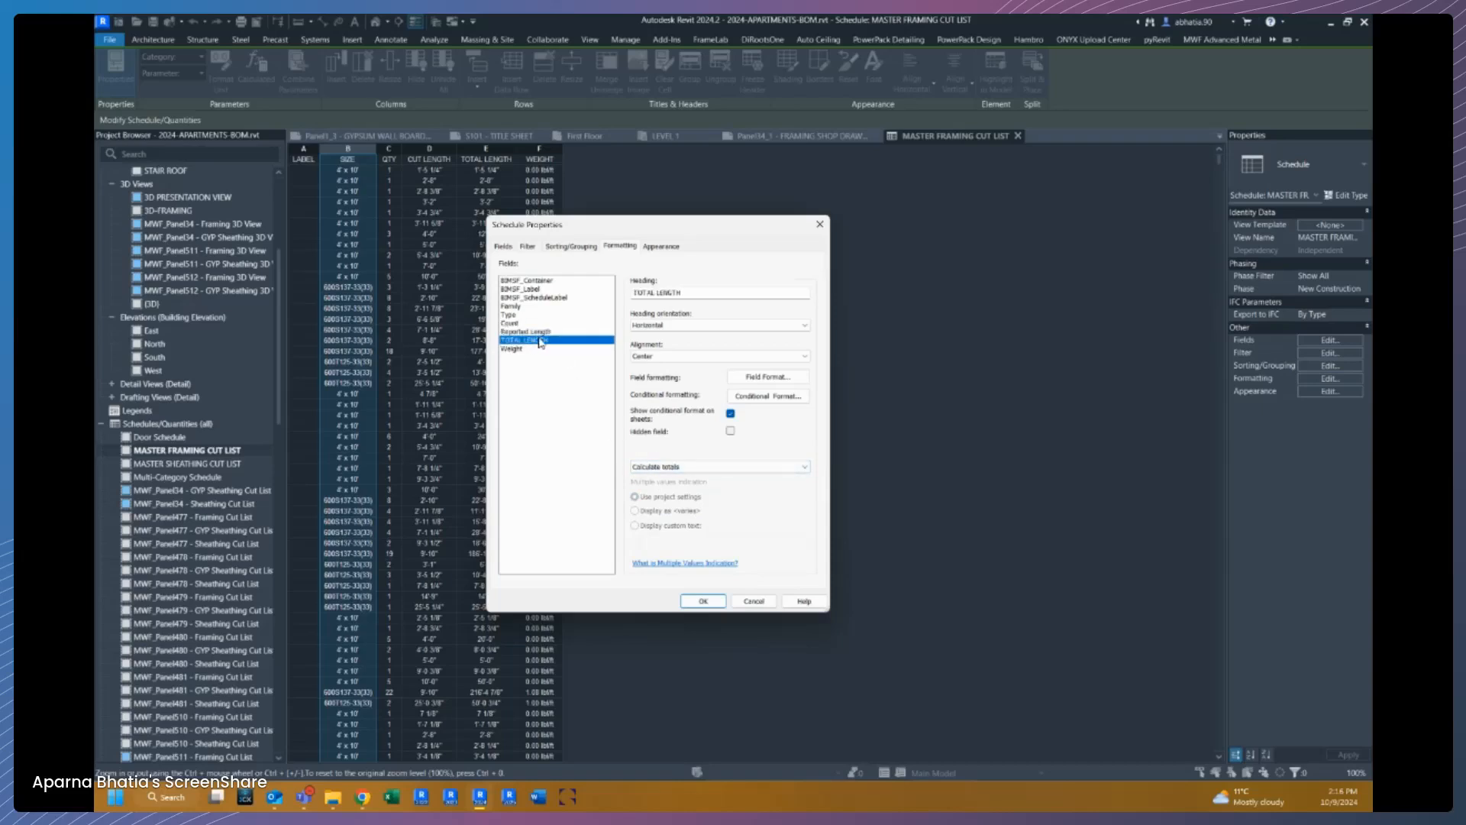
{"action": "left_click", "coordinate": [545, 333]}
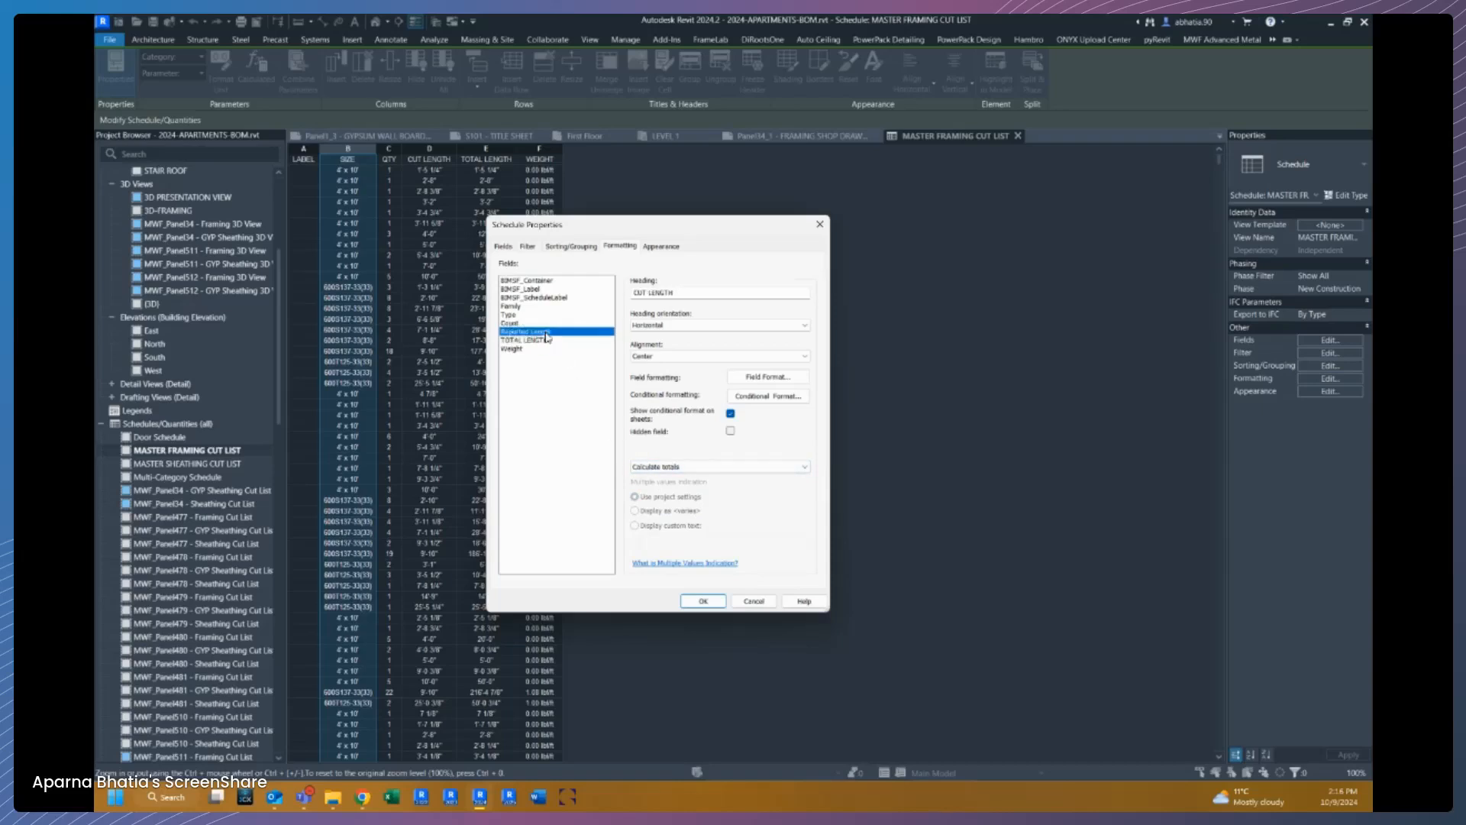
Step: Examine the formula behind the TOTAL LENGTH calculated field and the parameter properties of the Weight field
{"action": "left_click", "coordinate": [503, 245]}
{"action": "left_click", "coordinate": [710, 398]}
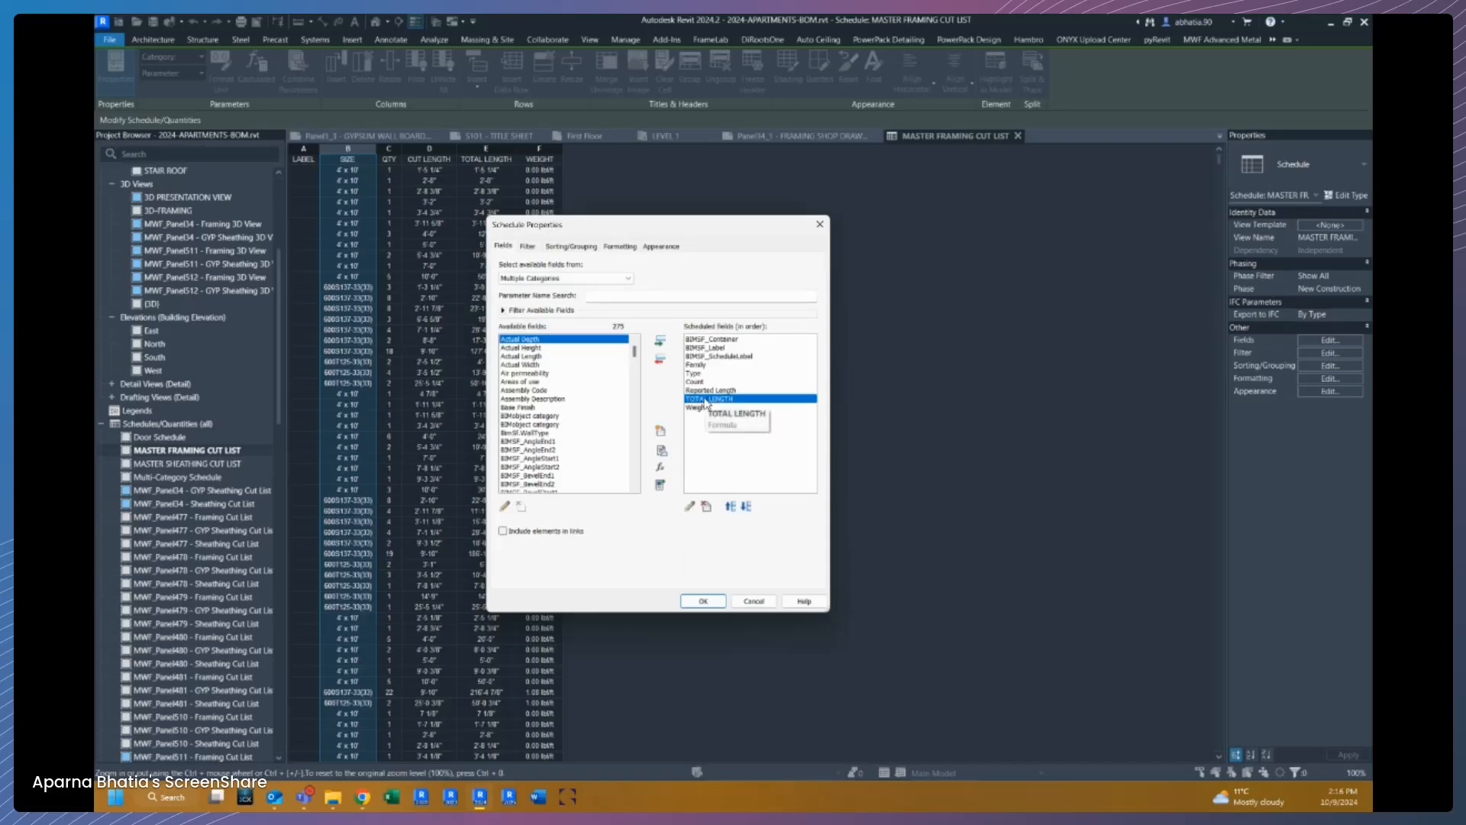
{"action": "left_click", "coordinate": [660, 467]}
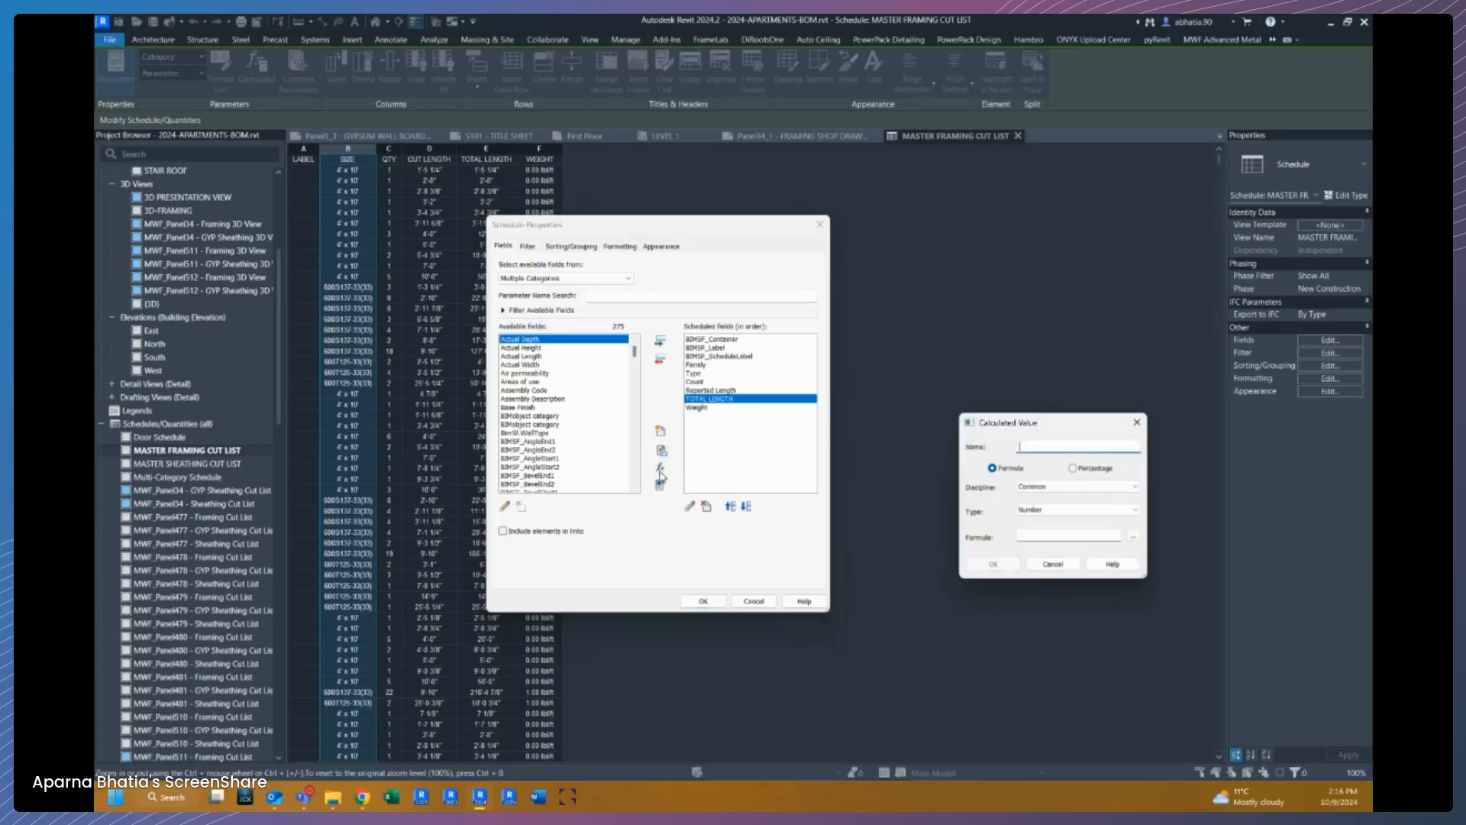
{"action": "left_click", "coordinate": [1052, 564]}
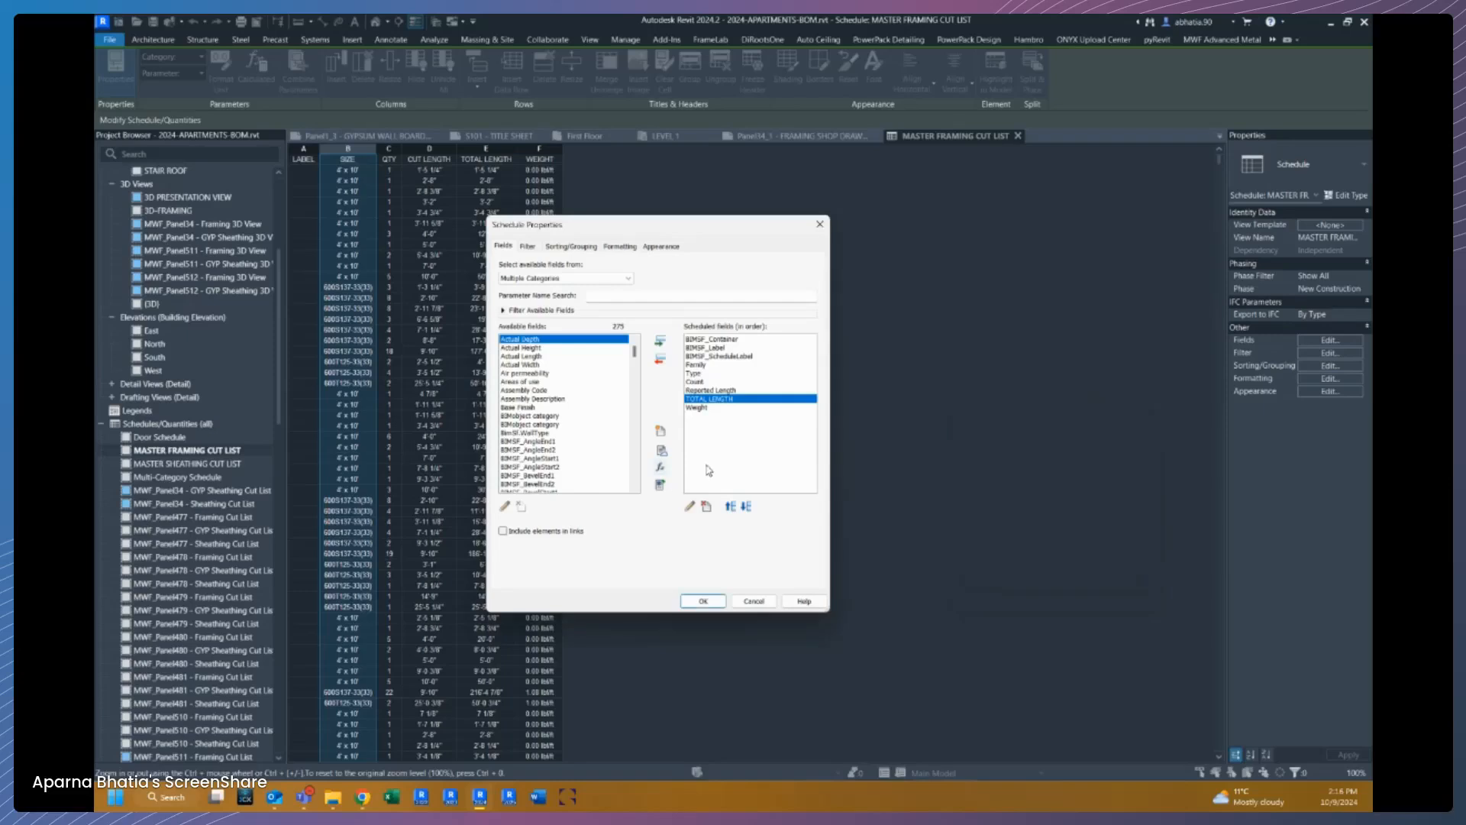
{"action": "left_click", "coordinate": [686, 506]}
{"action": "mouse_move", "coordinate": [997, 424]}
{"action": "left_mouse_down"}
{"action": "mouse_move", "coordinate": [601, 376]}
{"action": "mouse_move", "coordinate": [566, 328]}
{"action": "left_mouse_up"}
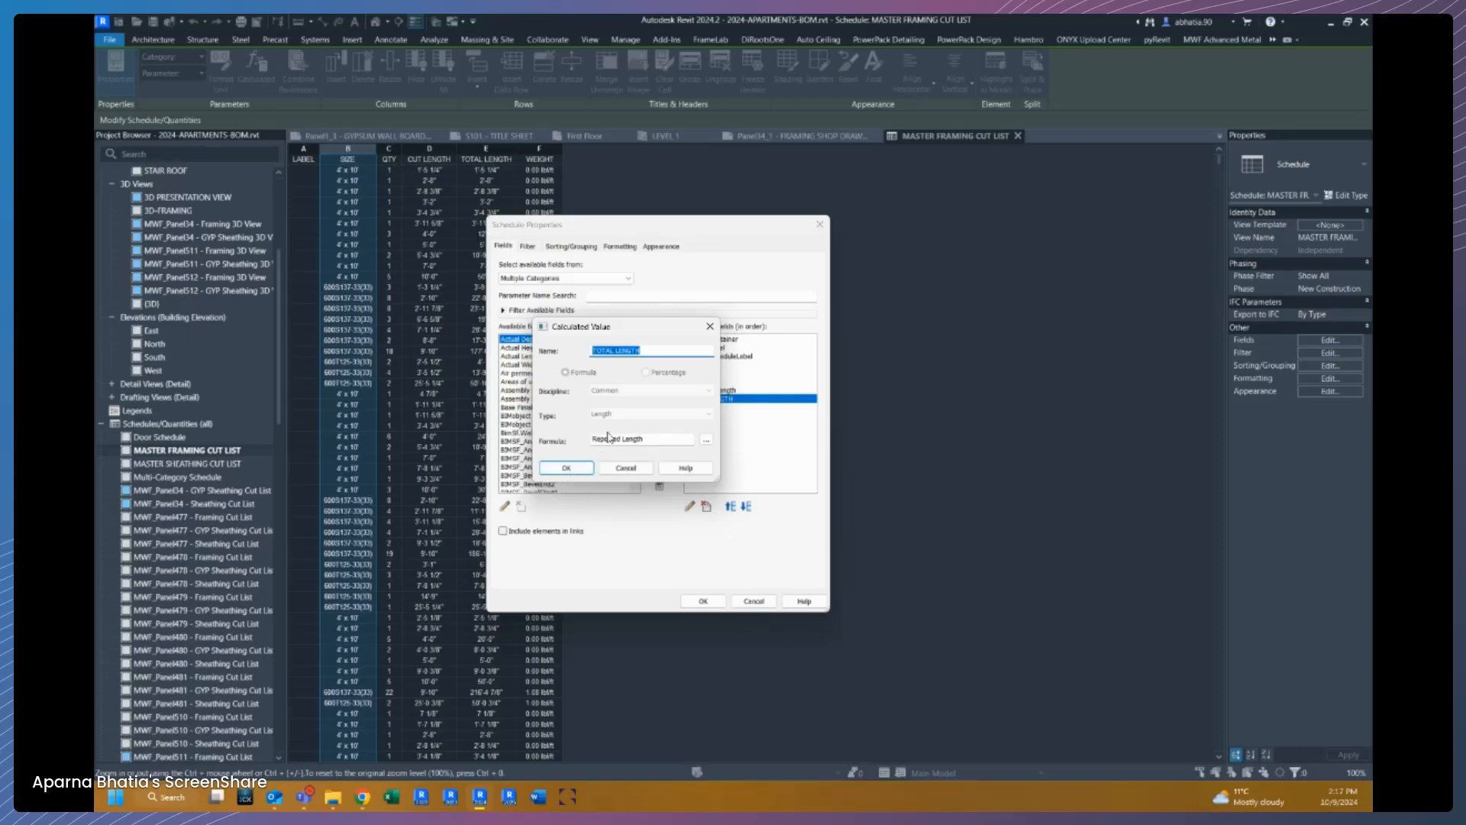
{"action": "left_click", "coordinate": [554, 471]}
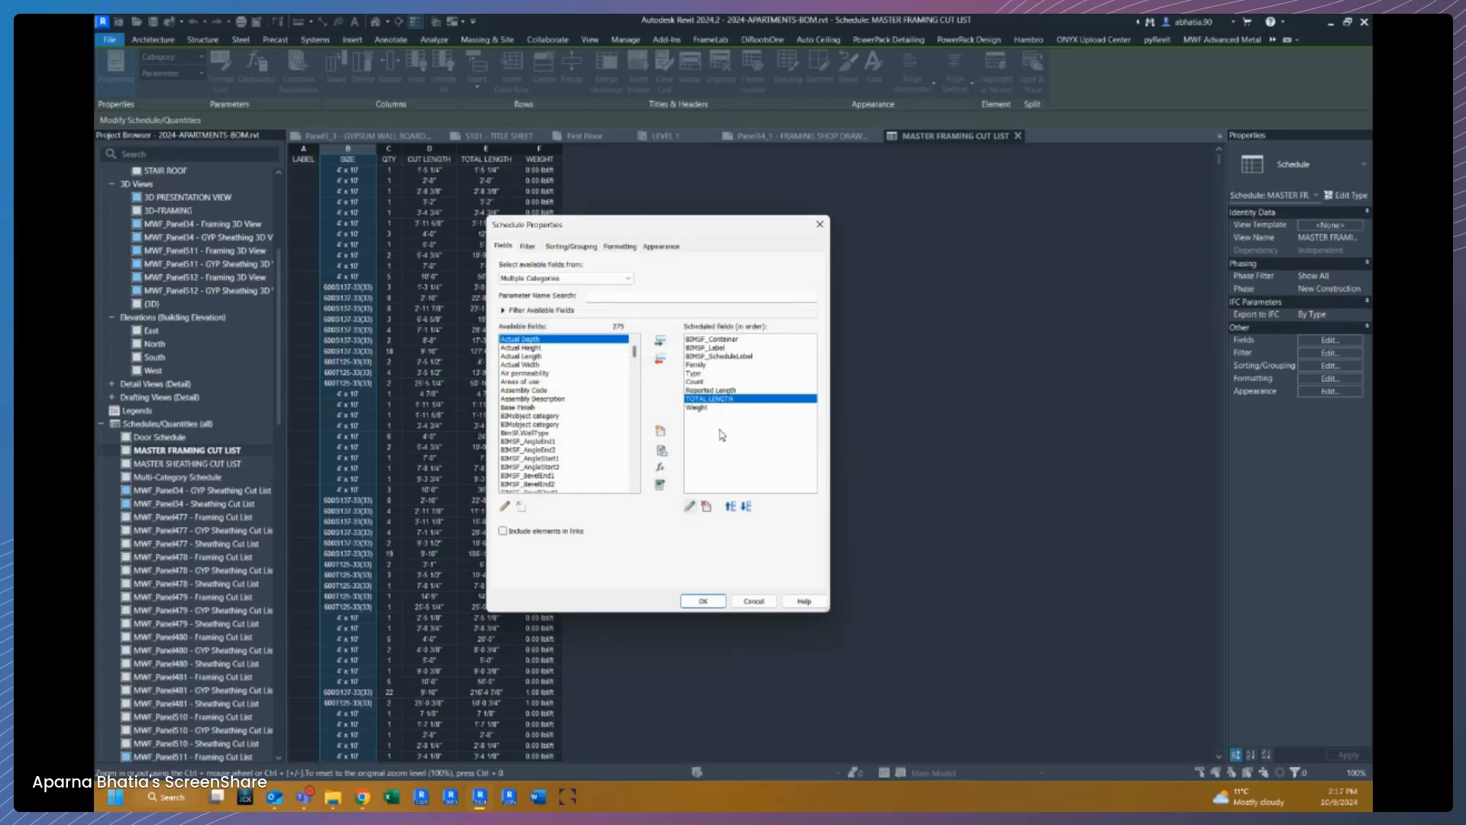
{"action": "left_click", "coordinate": [703, 409]}
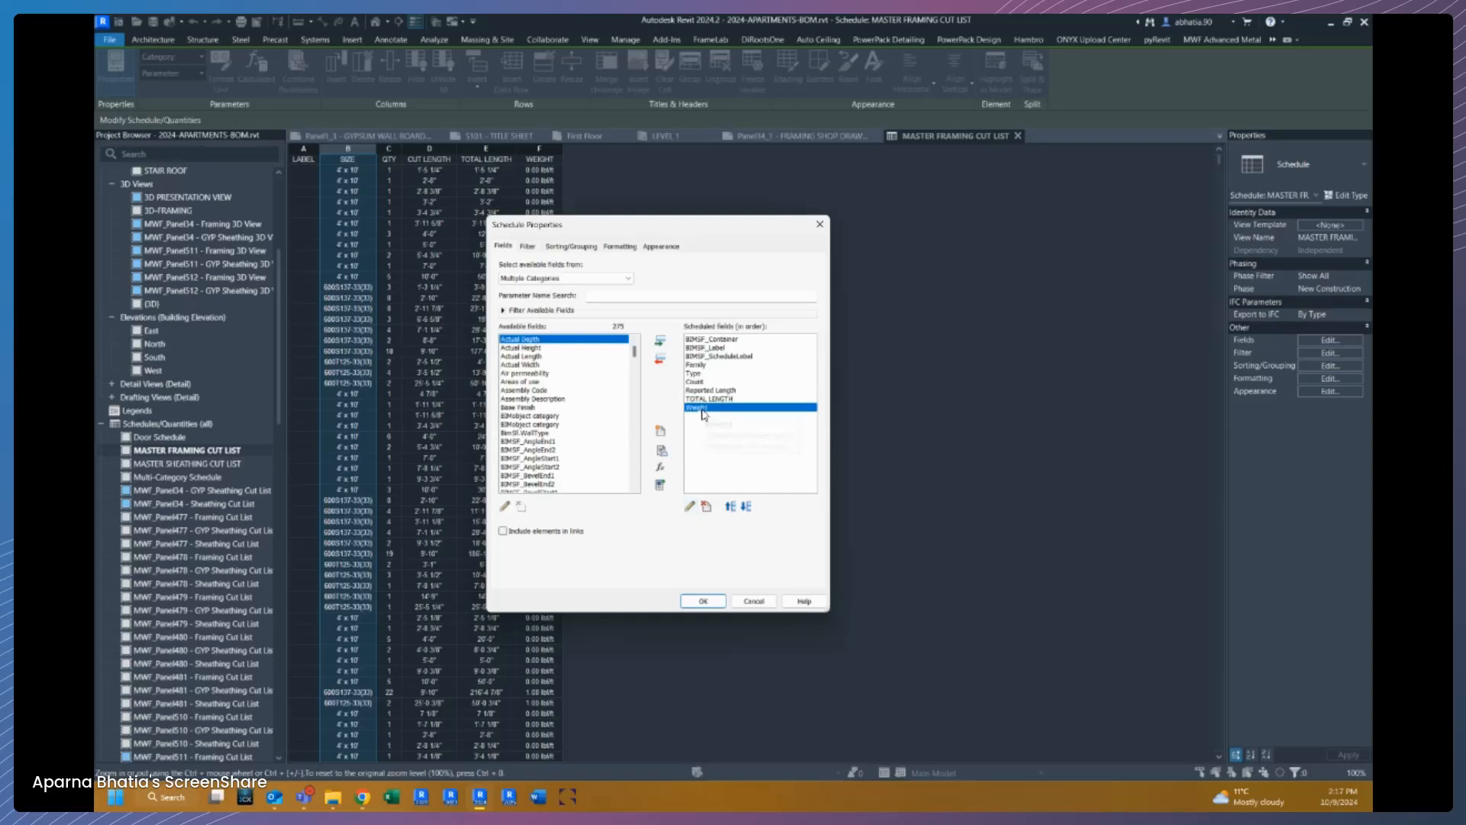
{"action": "left_click", "coordinate": [688, 506]}
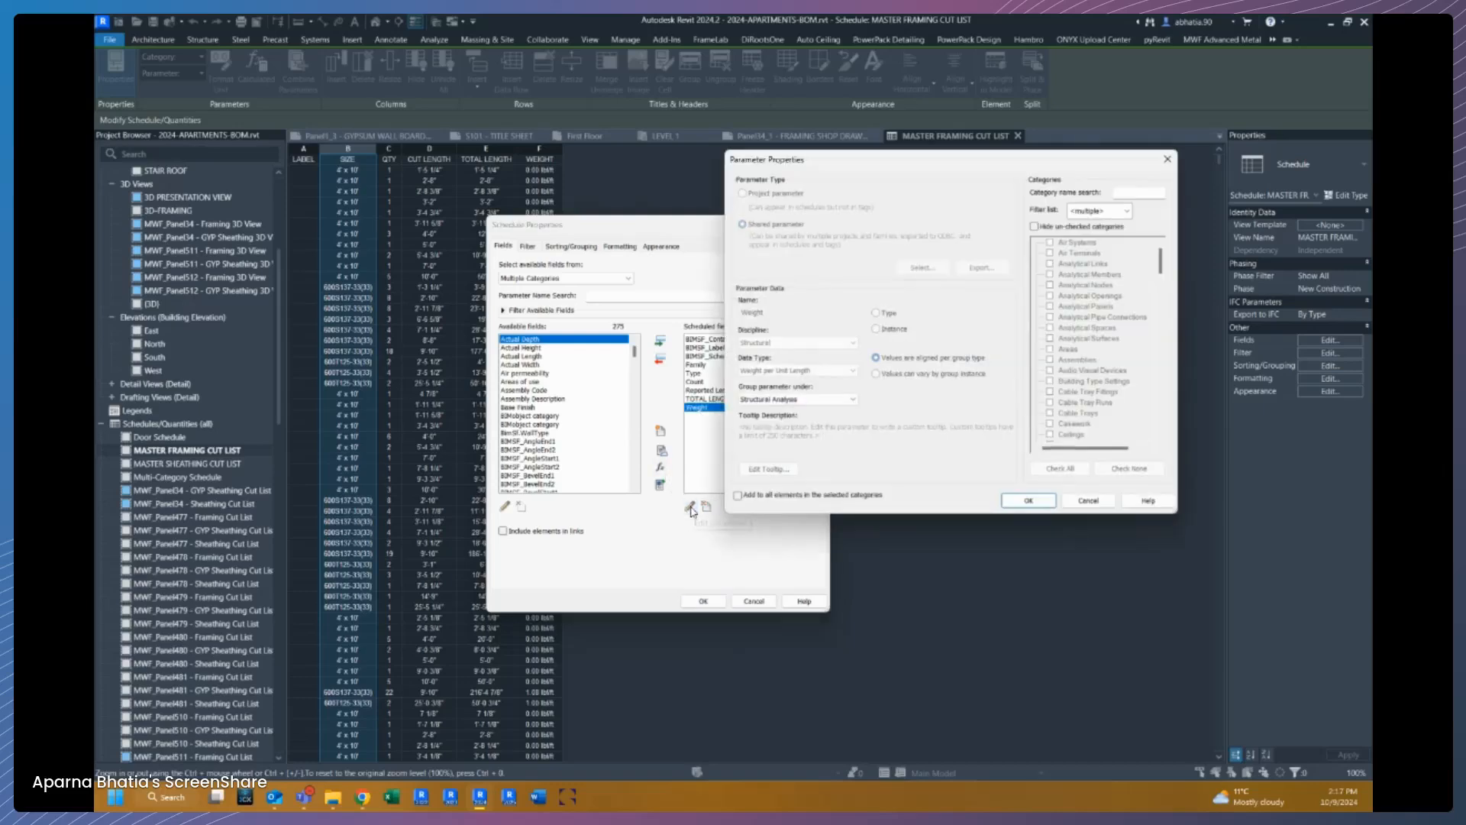
{"action": "left_click", "coordinate": [1088, 501]}
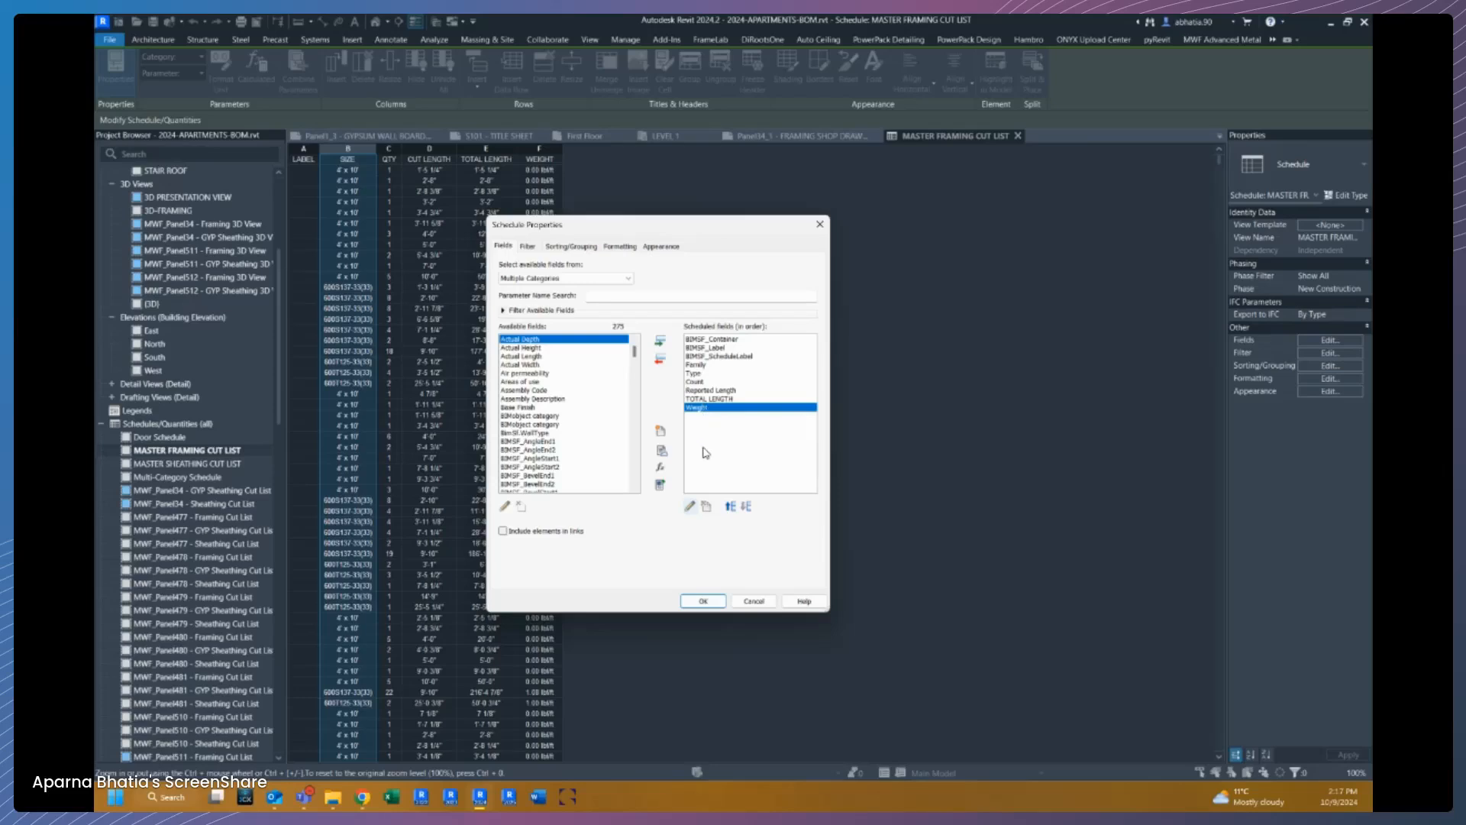
Step: Start a new formula-based calculated field for the schedule and name it TOTAL WEIGHT
{"action": "left_click", "coordinate": [662, 468]}
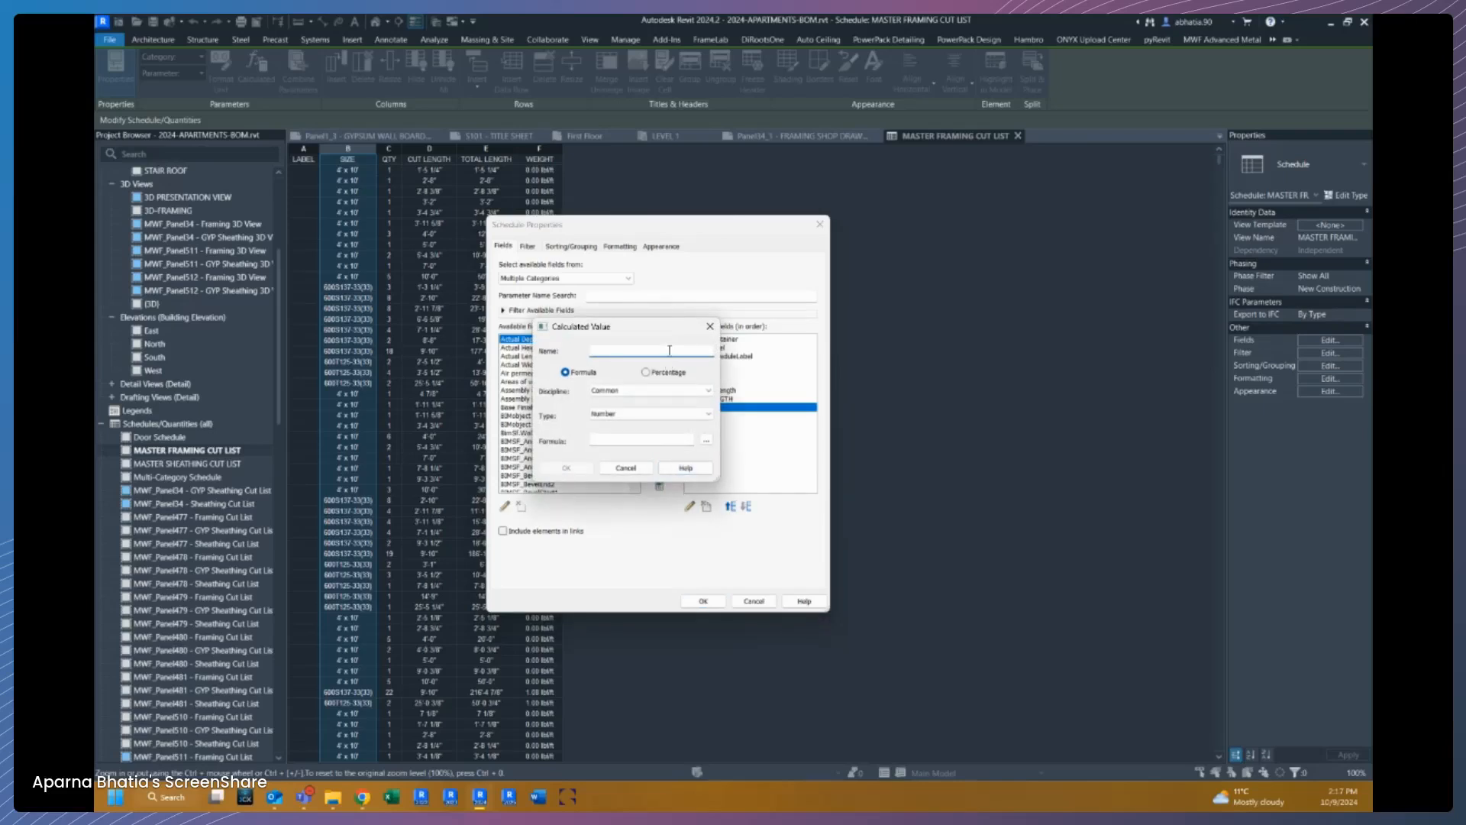
{"action": "type", "text": "TOTAL WEIGHT"}
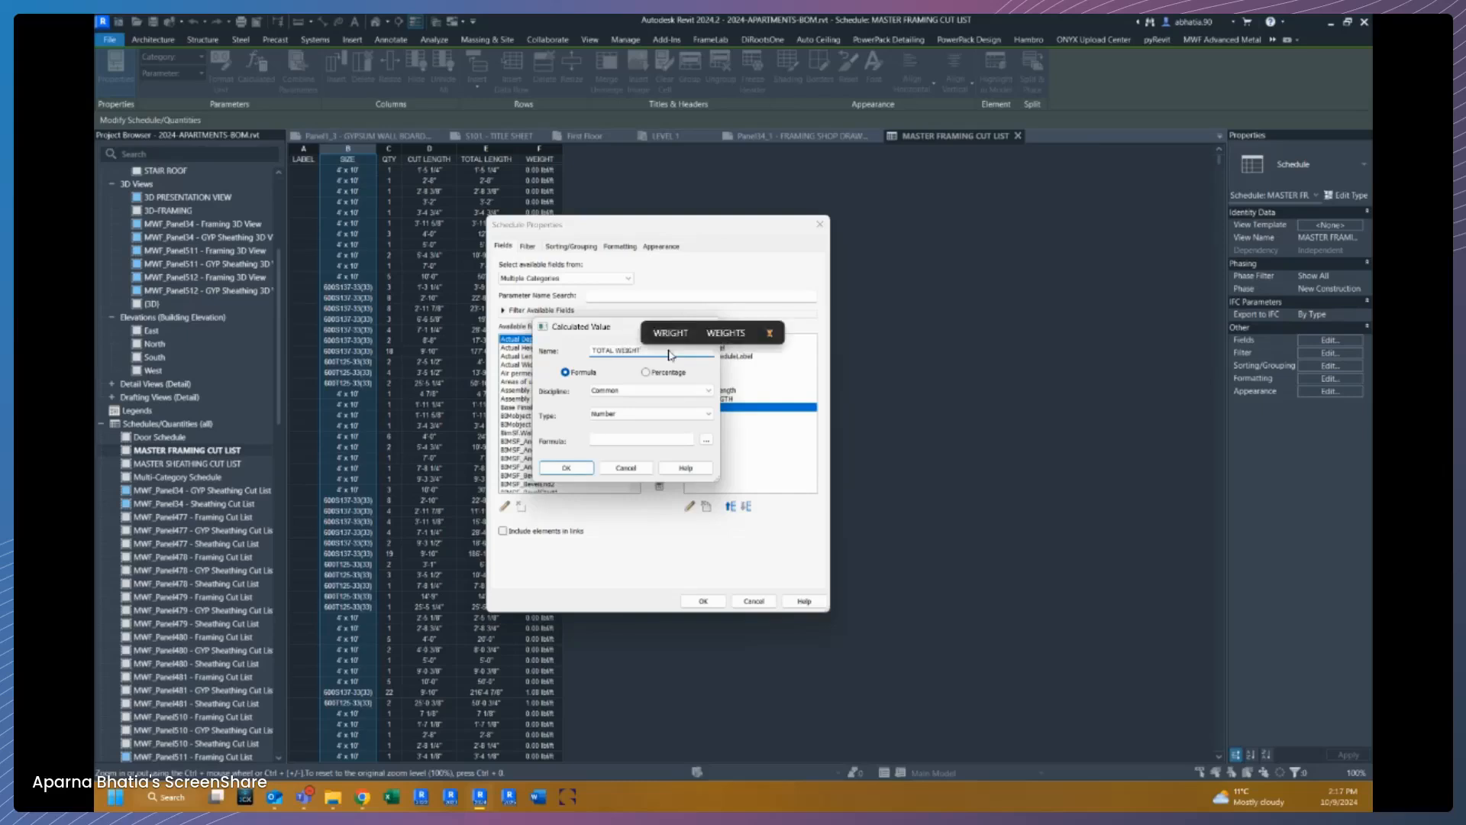
{"action": "left_click_drag", "start_coordinate": [619, 338], "coordinate": [578, 333]}
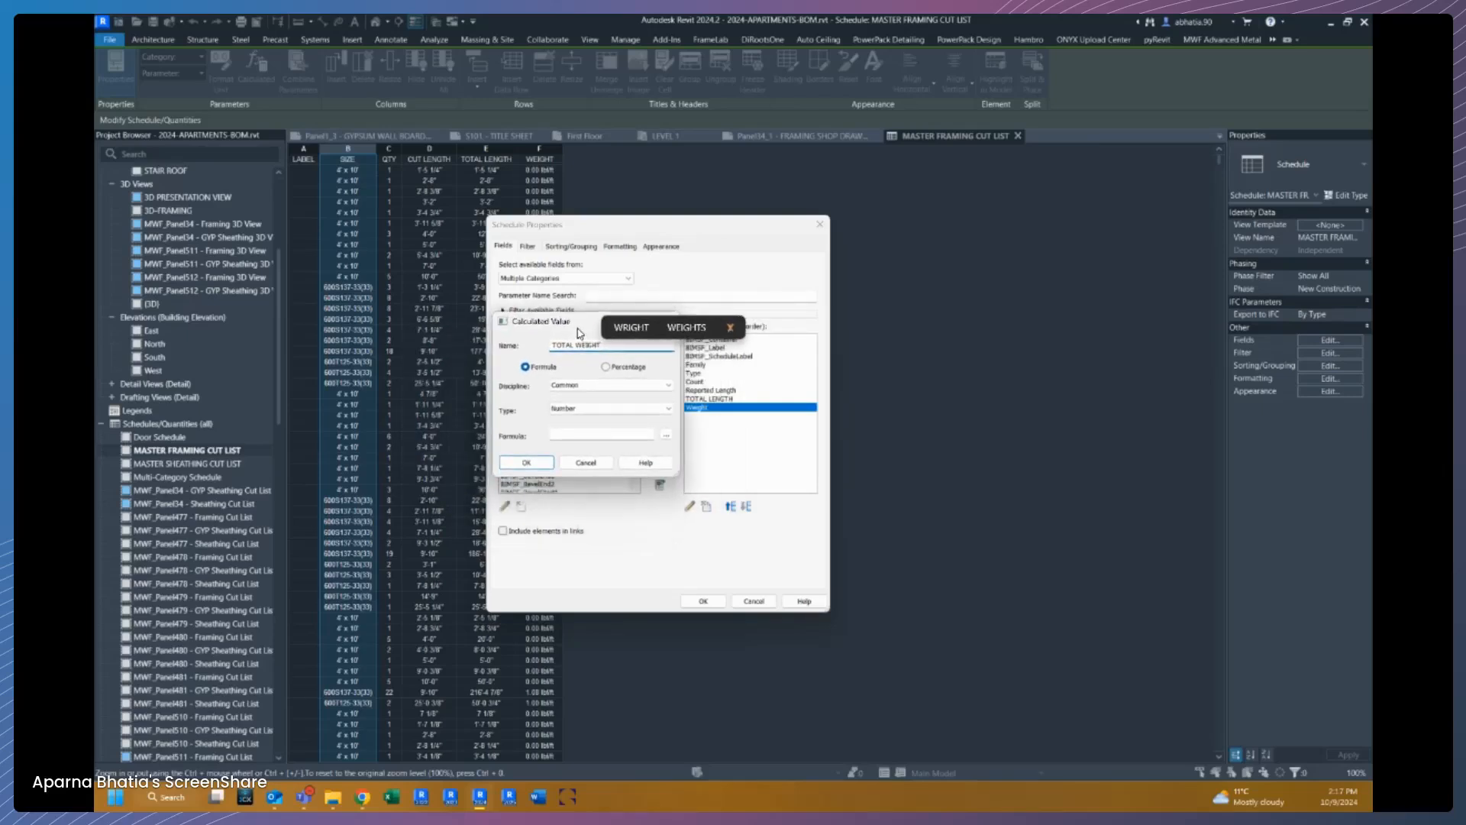
{"action": "left_click", "coordinate": [592, 388]}
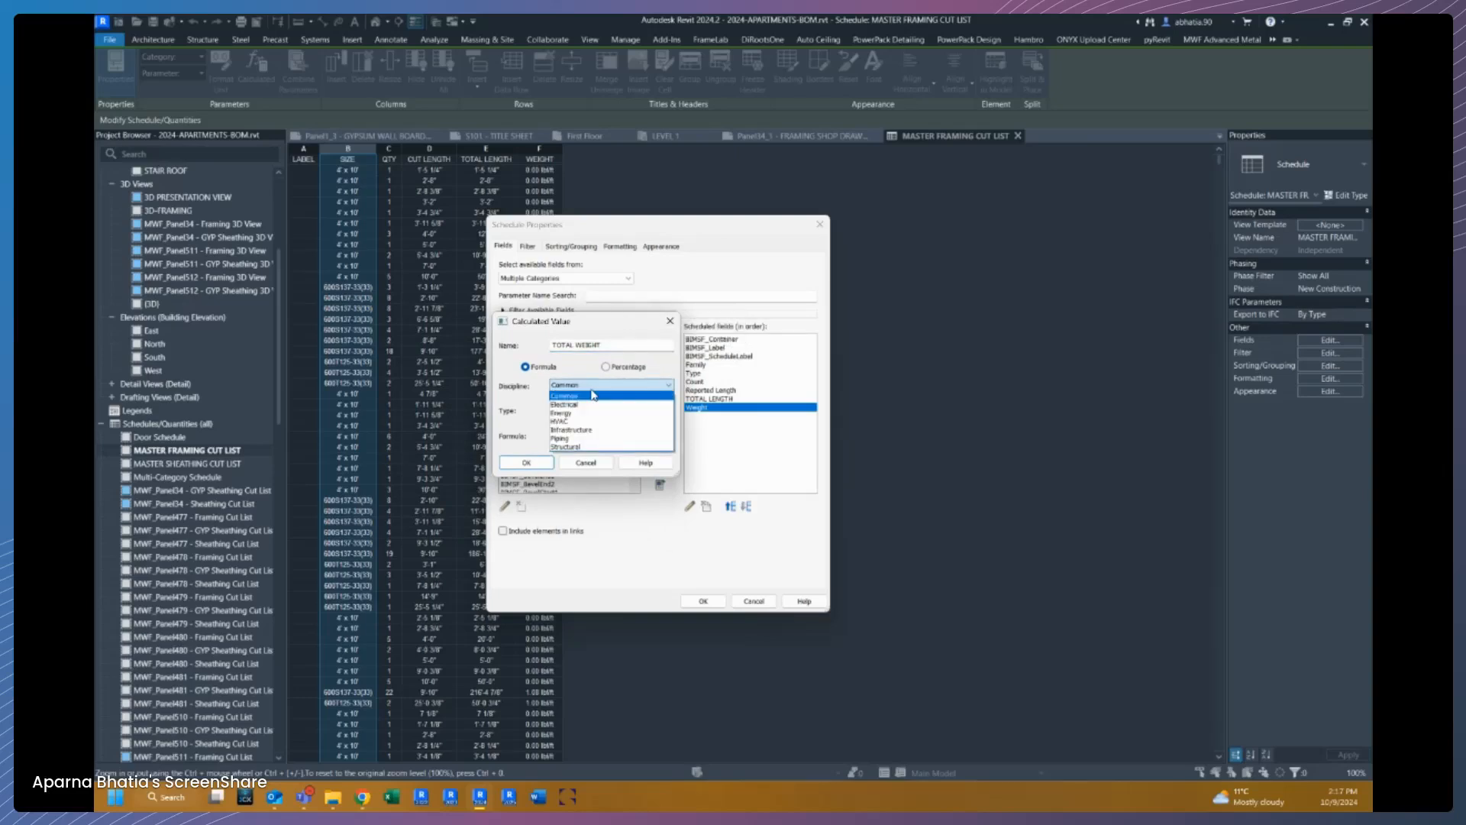
{"action": "left_click", "coordinate": [579, 451]}
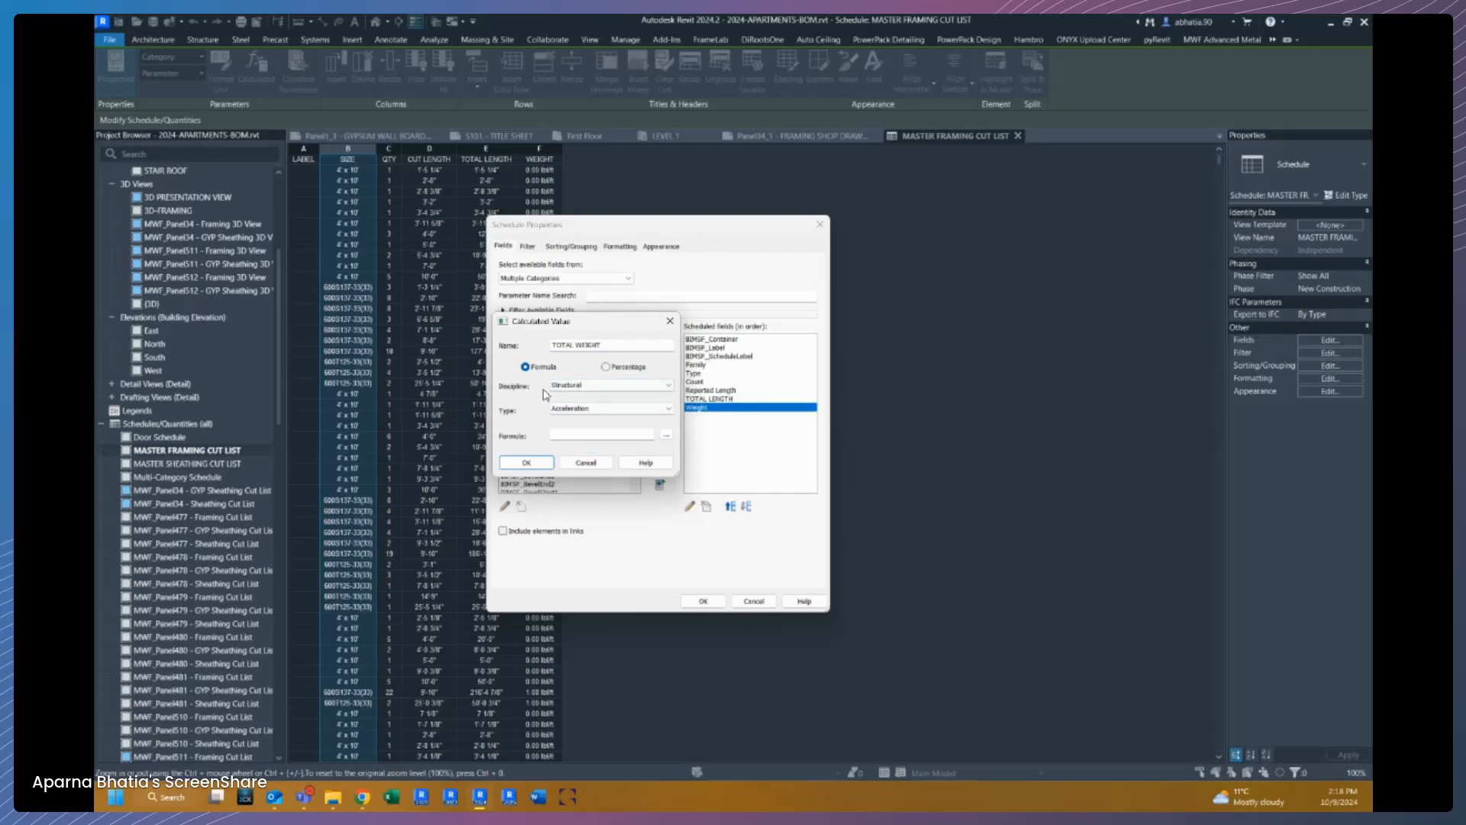
{"action": "left_click", "coordinate": [602, 390]}
{"action": "left_click", "coordinate": [581, 398]}
{"action": "left_click", "coordinate": [573, 410]}
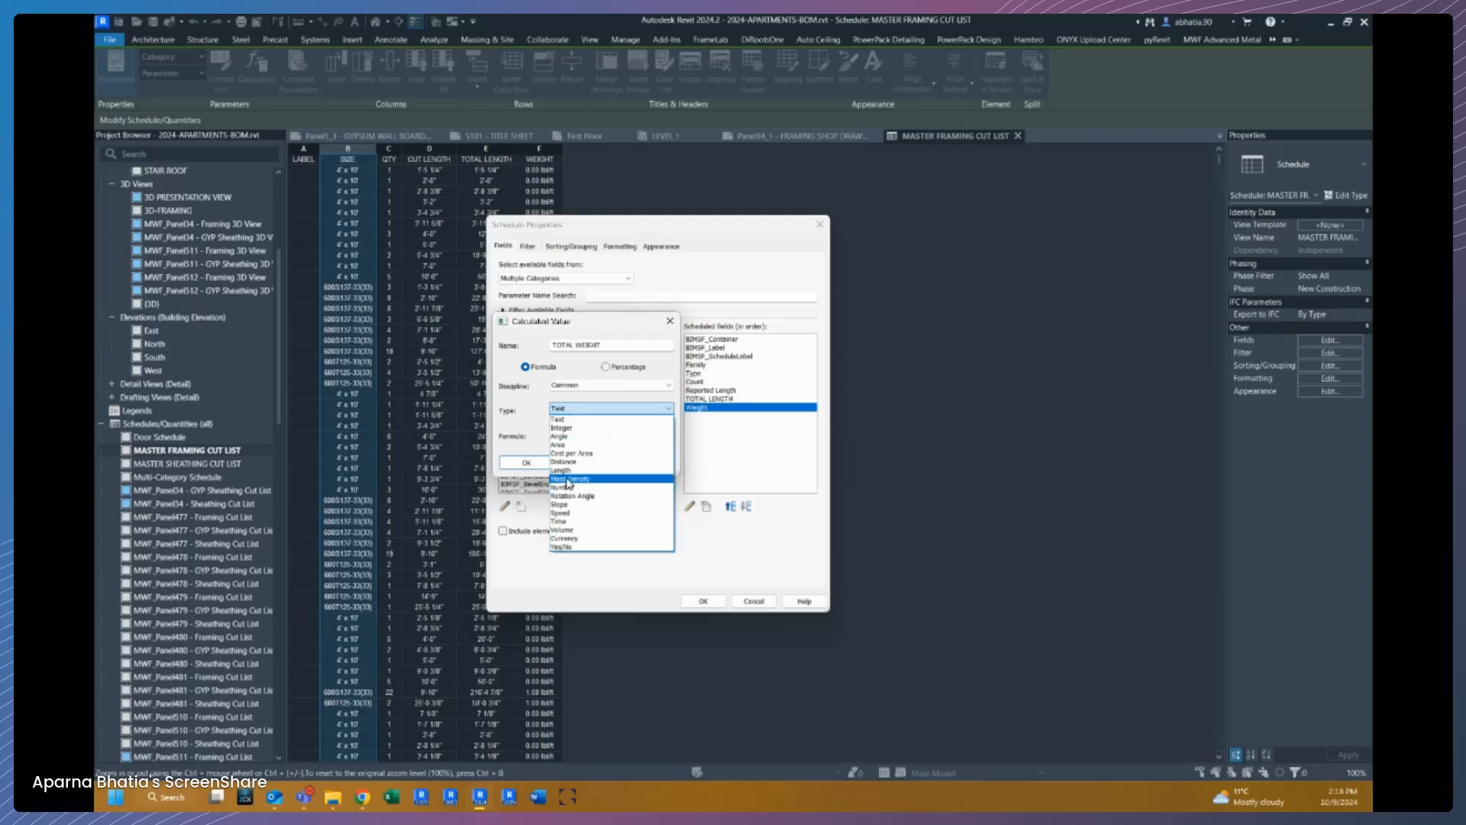
{"action": "left_click", "coordinate": [587, 388]}
Step: Set the TOTAL WEIGHT calculated field's discipline to Structural and its type to Weight
{"action": "left_click", "coordinate": [587, 388]}
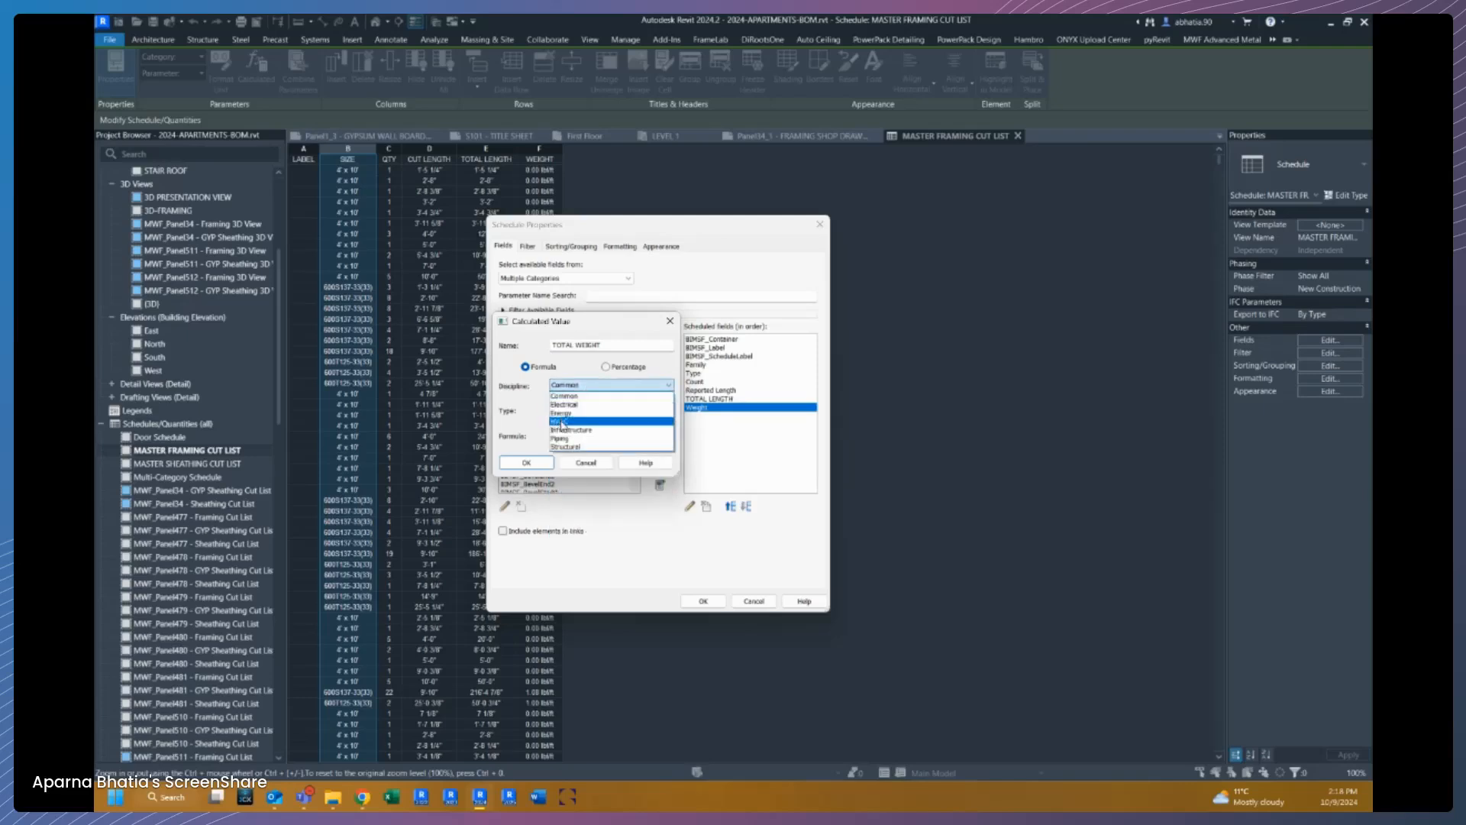
{"action": "left_click", "coordinate": [565, 447]}
{"action": "left_click", "coordinate": [580, 409]}
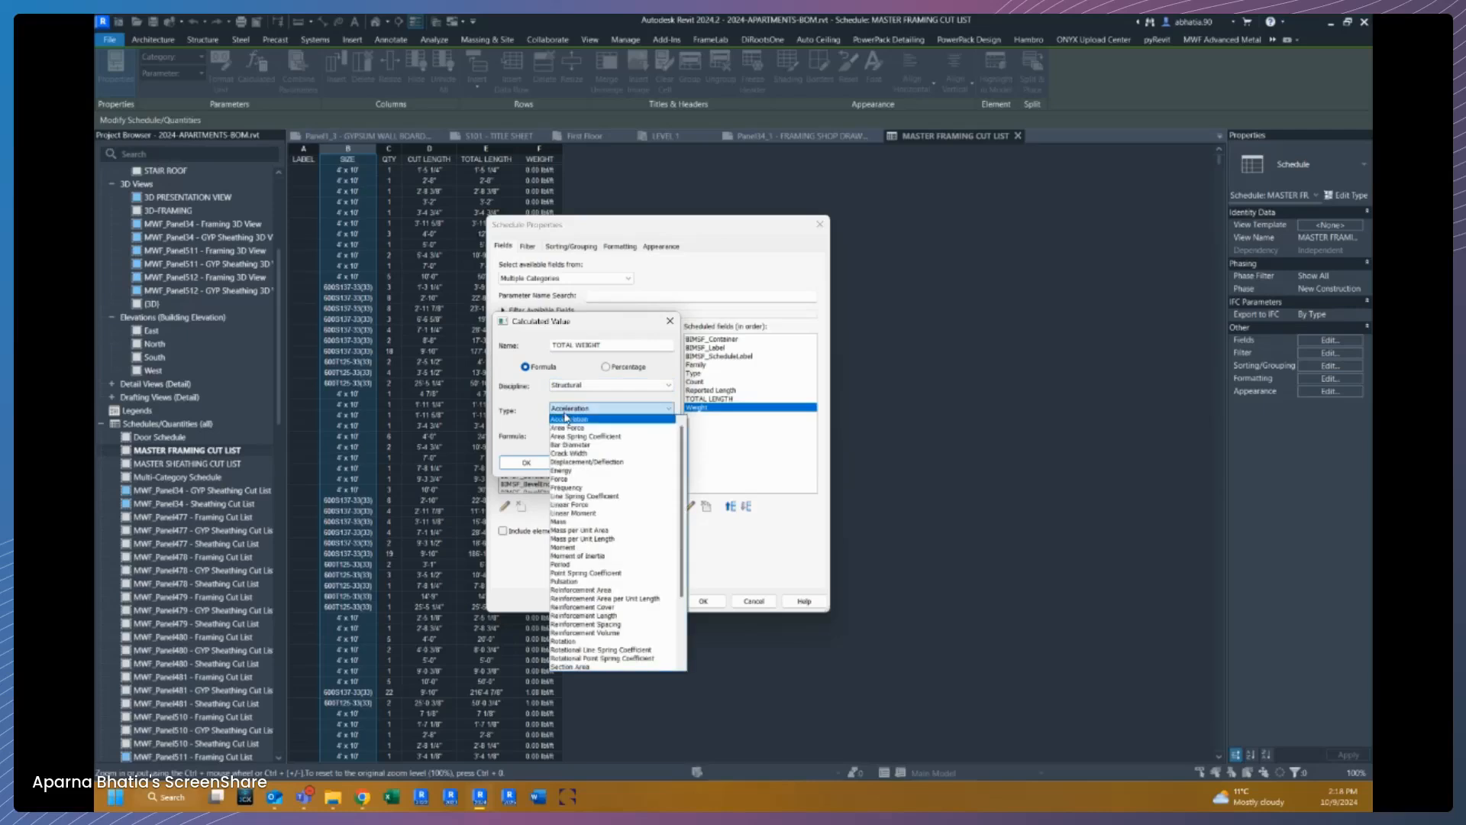
{"action": "scroll", "coordinate": [574, 517], "scroll_direction": "down", "scroll_amount": 1}
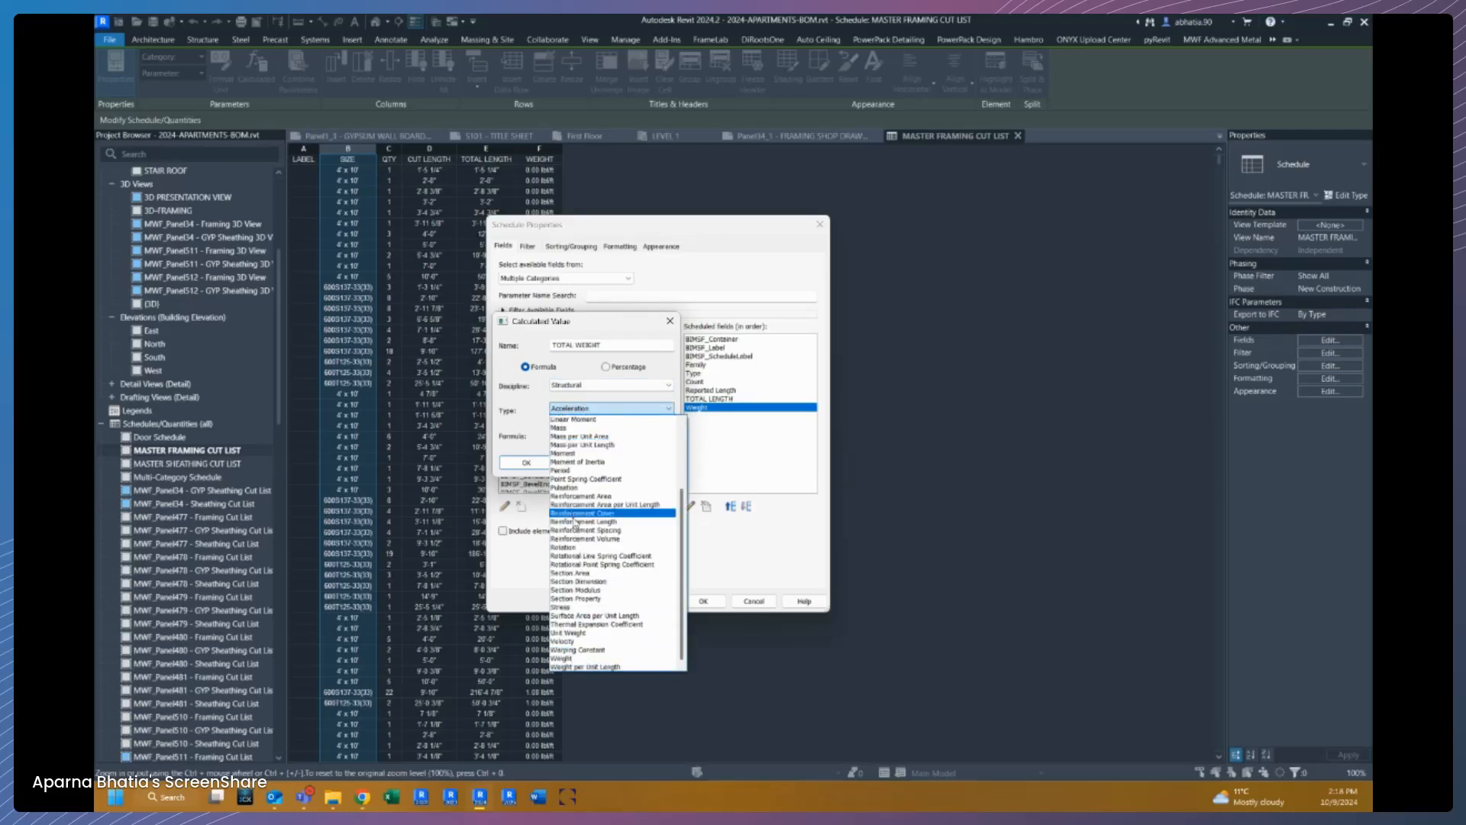
{"action": "left_click", "coordinate": [585, 659]}
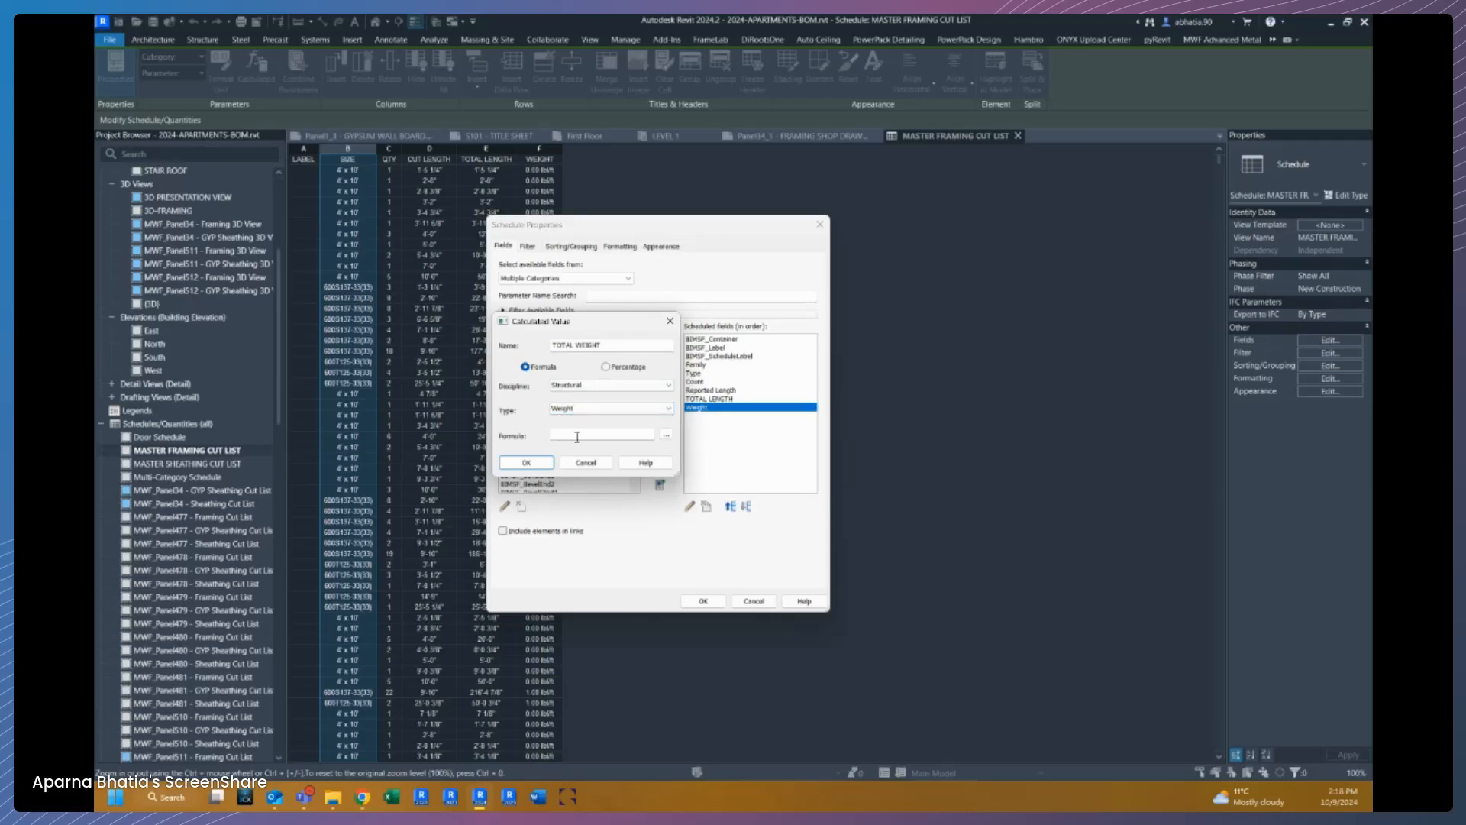
Step: Build the TOTAL WEIGHT formula as Reported Length*Weight from the schedule's fields and add the calculated field
{"action": "left_click", "coordinate": [666, 434]}
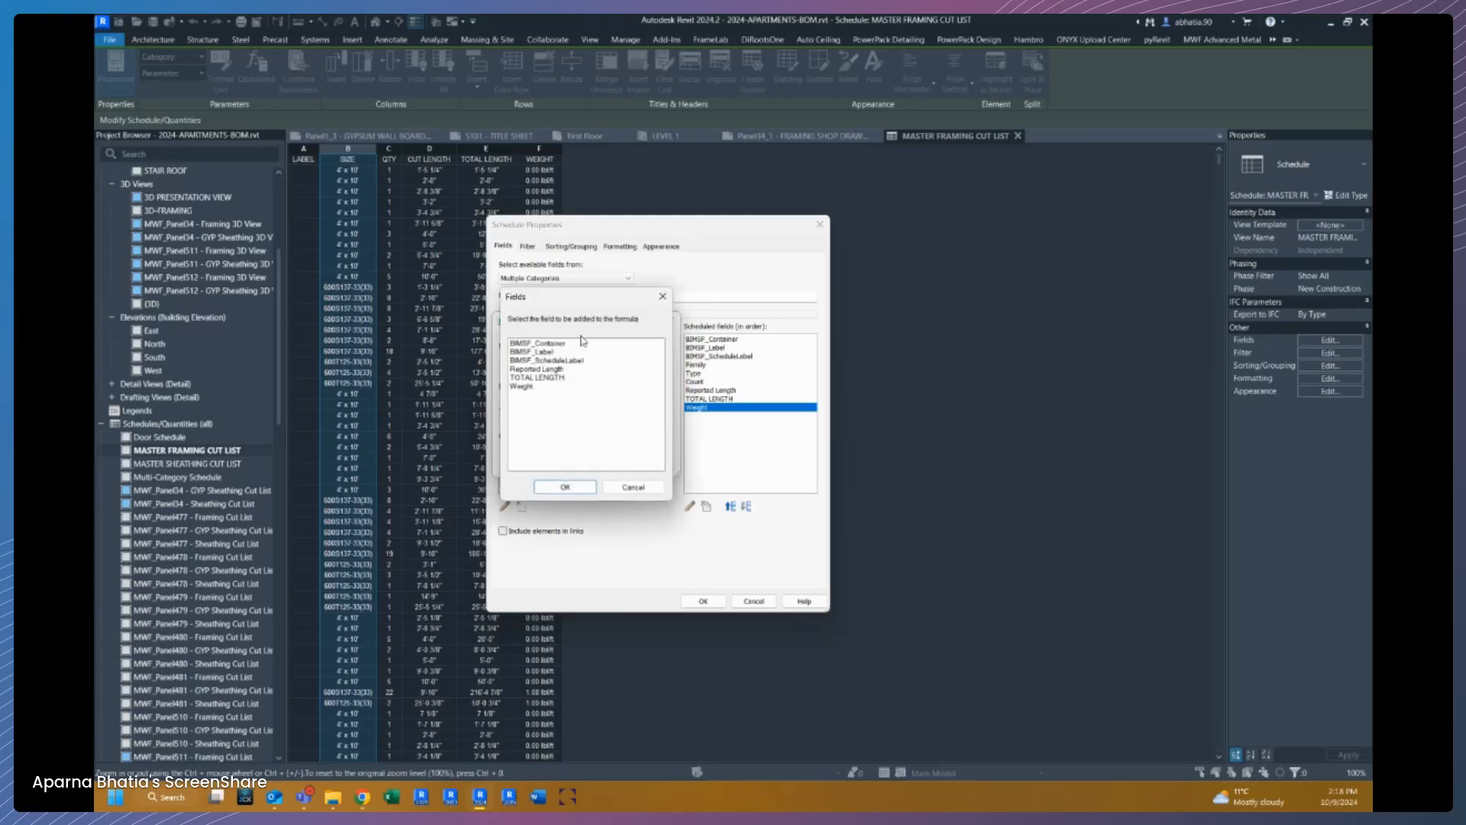
{"action": "left_click", "coordinate": [535, 368]}
{"action": "left_click", "coordinate": [564, 487]}
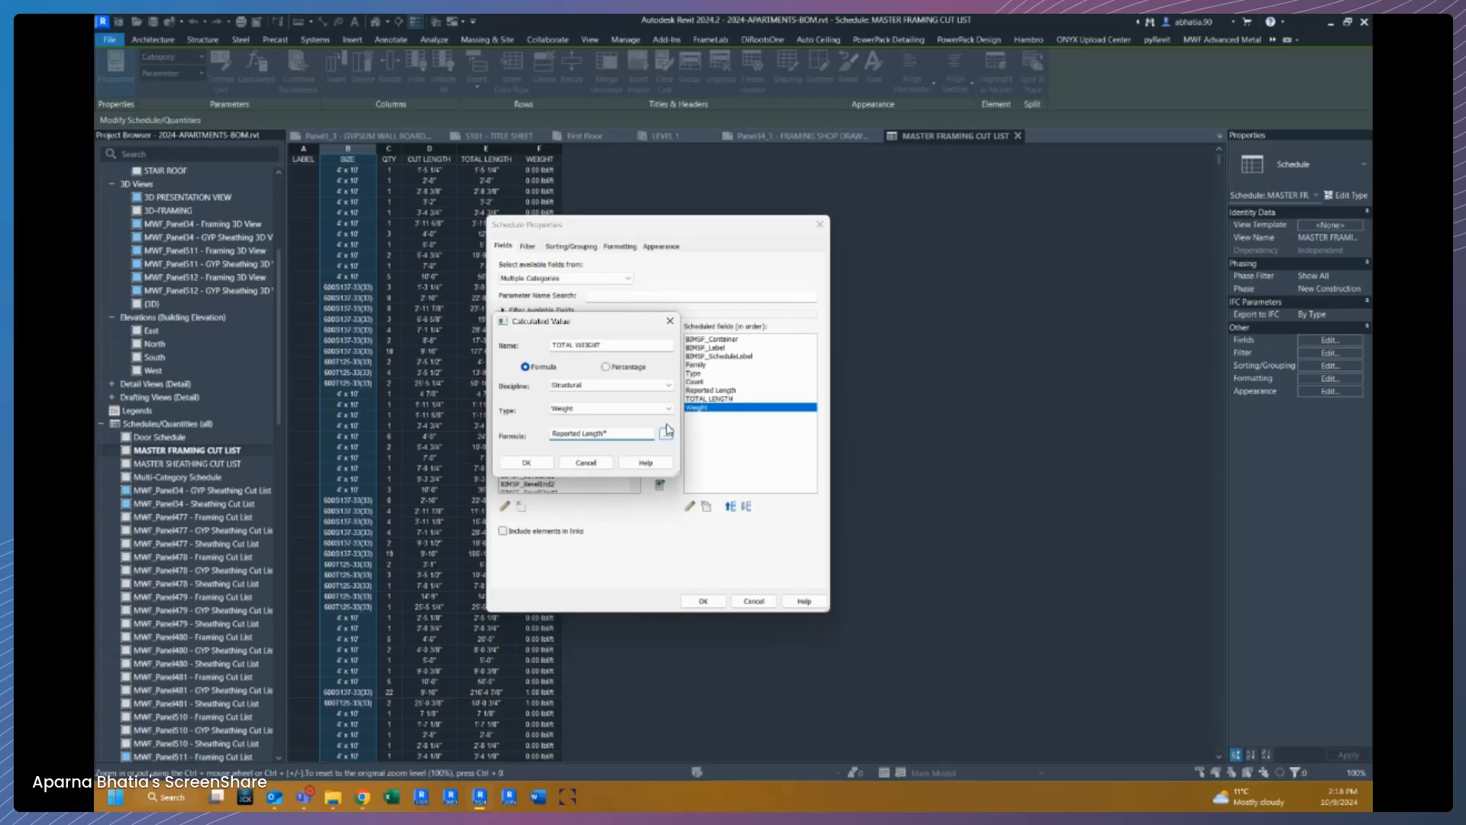
{"action": "left_click", "coordinate": [666, 434]}
{"action": "left_click", "coordinate": [535, 386]}
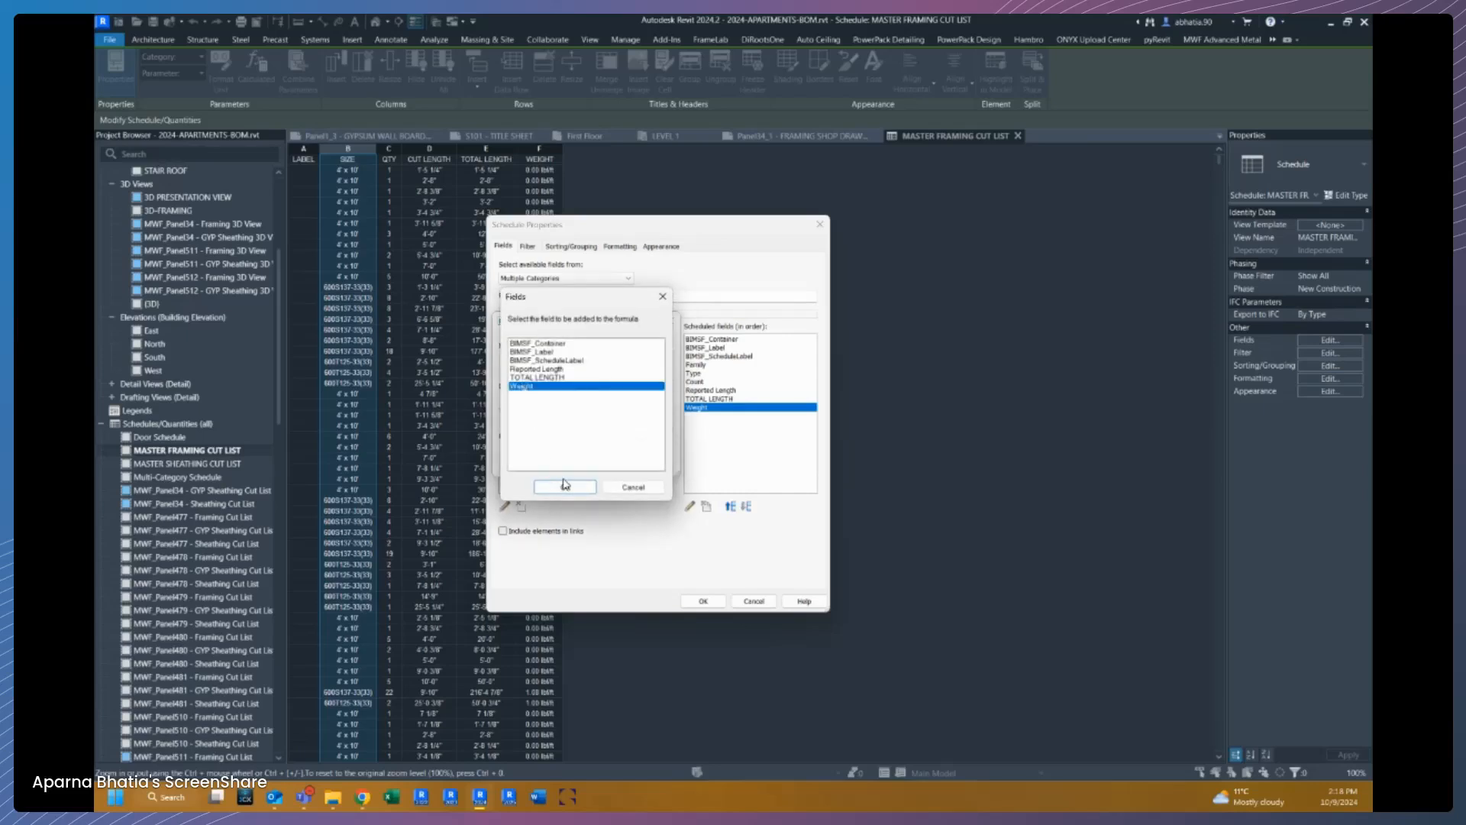
{"action": "left_click", "coordinate": [565, 487]}
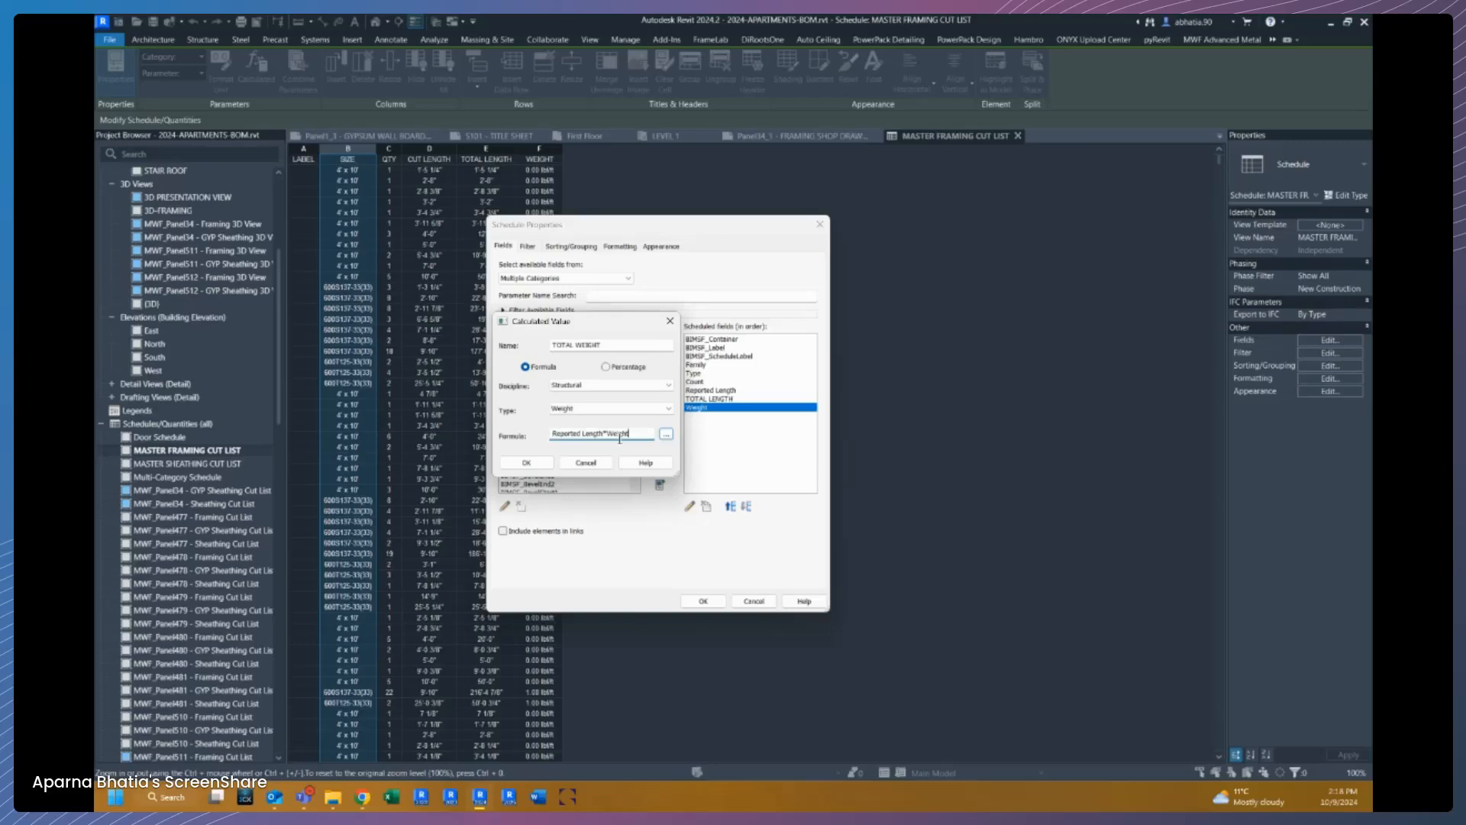
{"action": "left_click", "coordinate": [526, 463]}
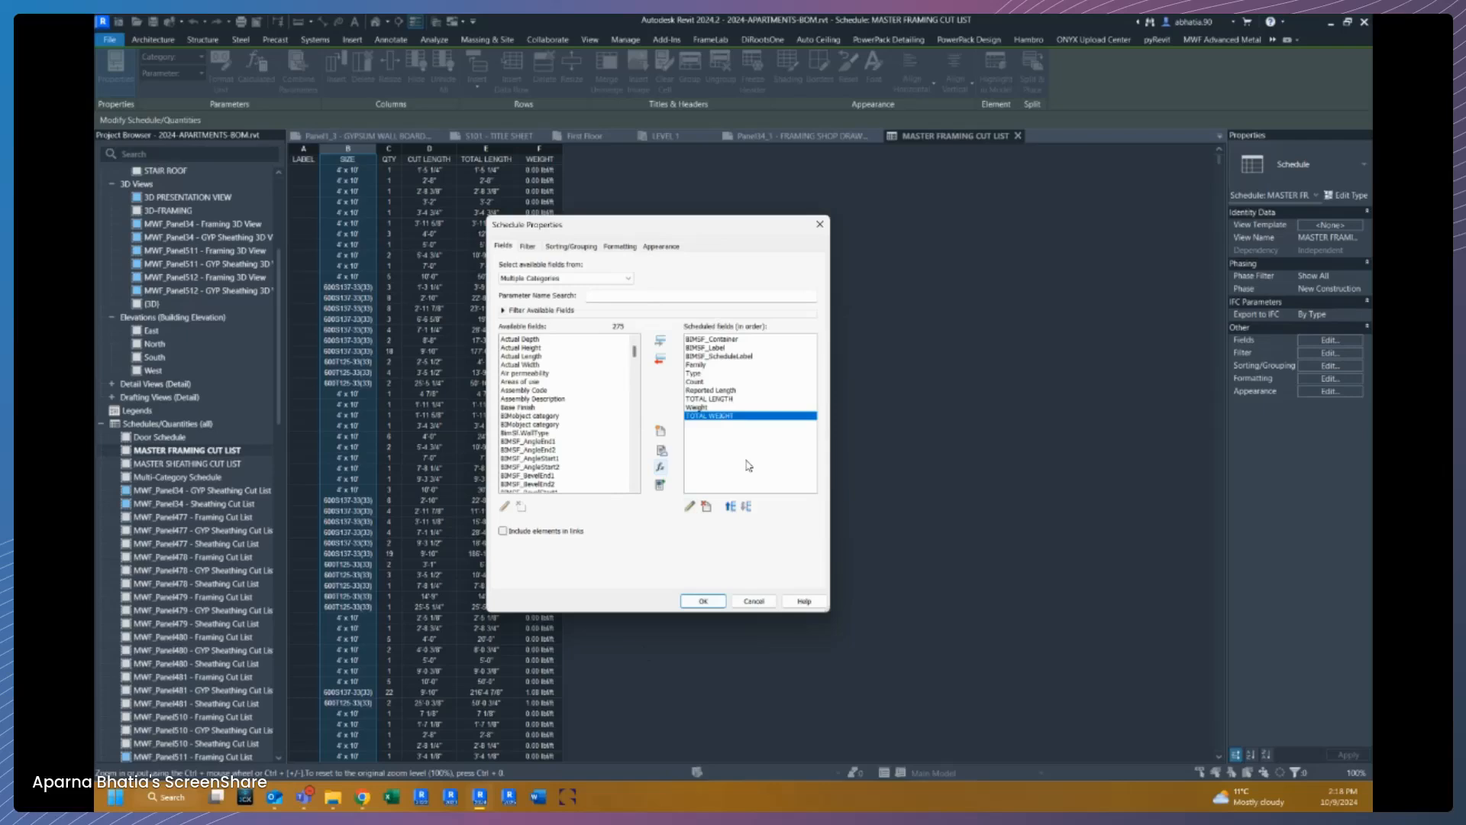
Step: Add a third schedule filter so that Family does not equal SheathingPanel
{"action": "left_click", "coordinate": [528, 246]}
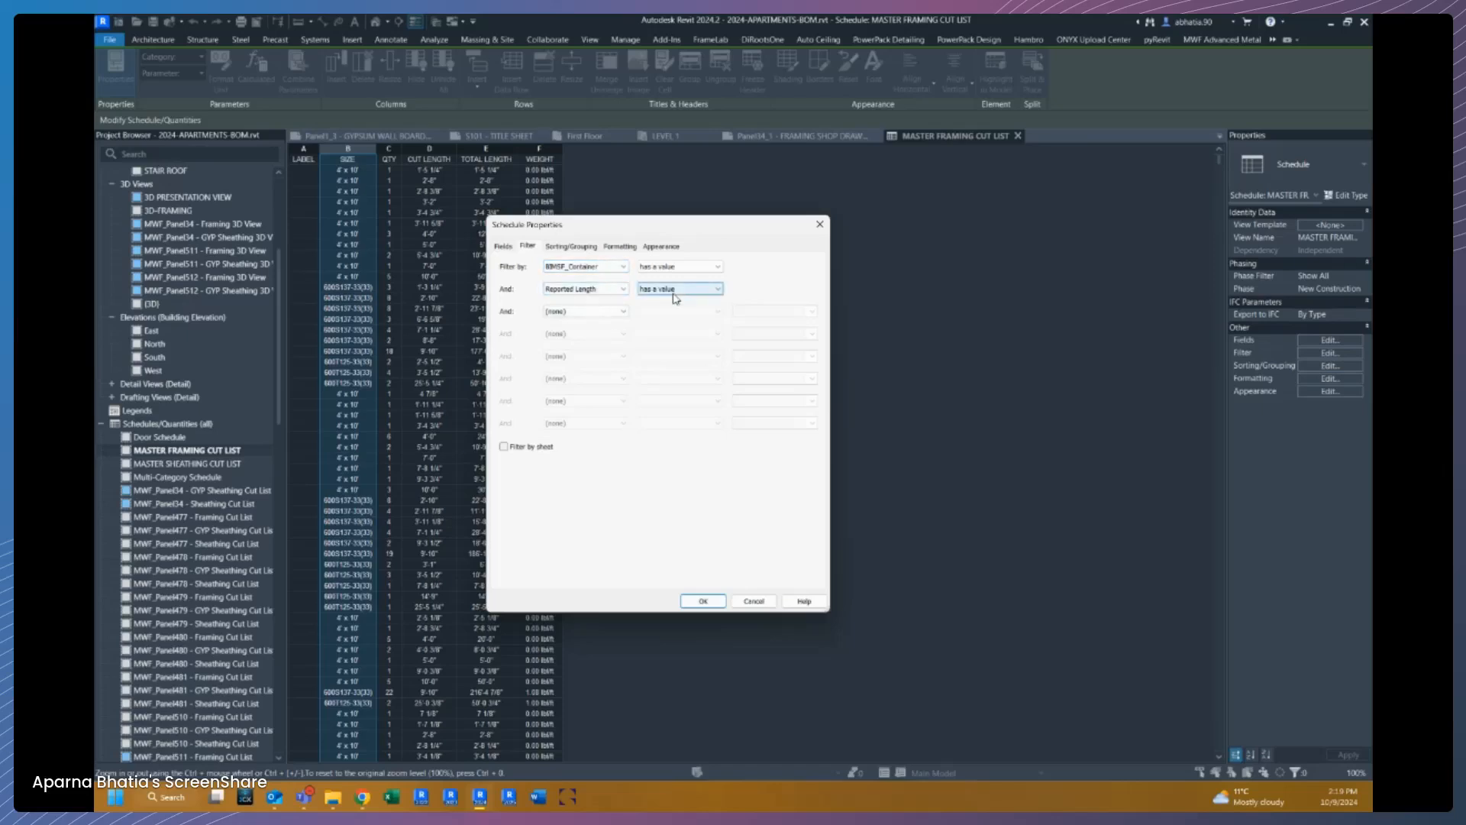
{"action": "left_click", "coordinate": [605, 312]}
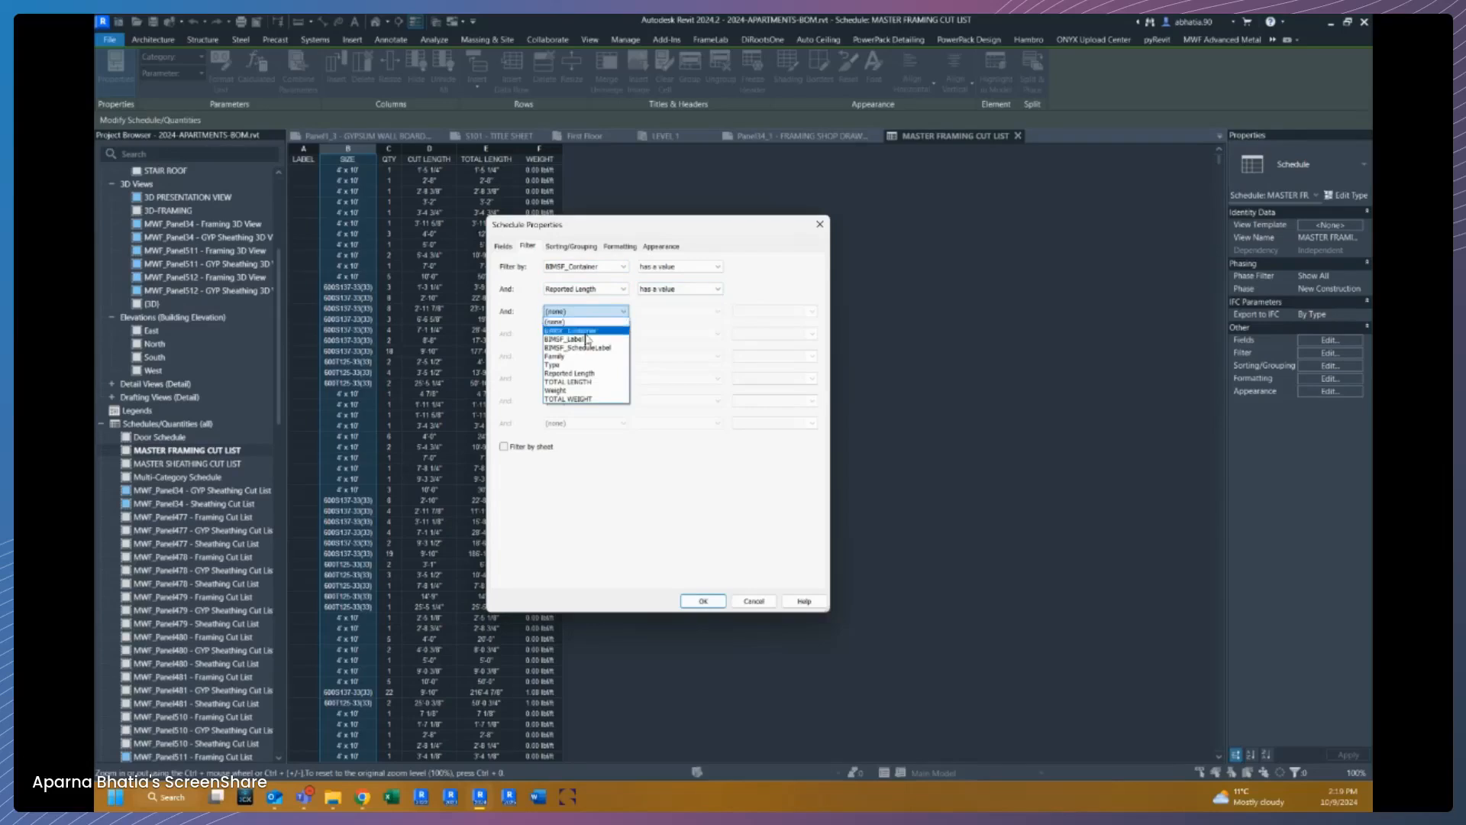
{"action": "left_click", "coordinate": [575, 357]}
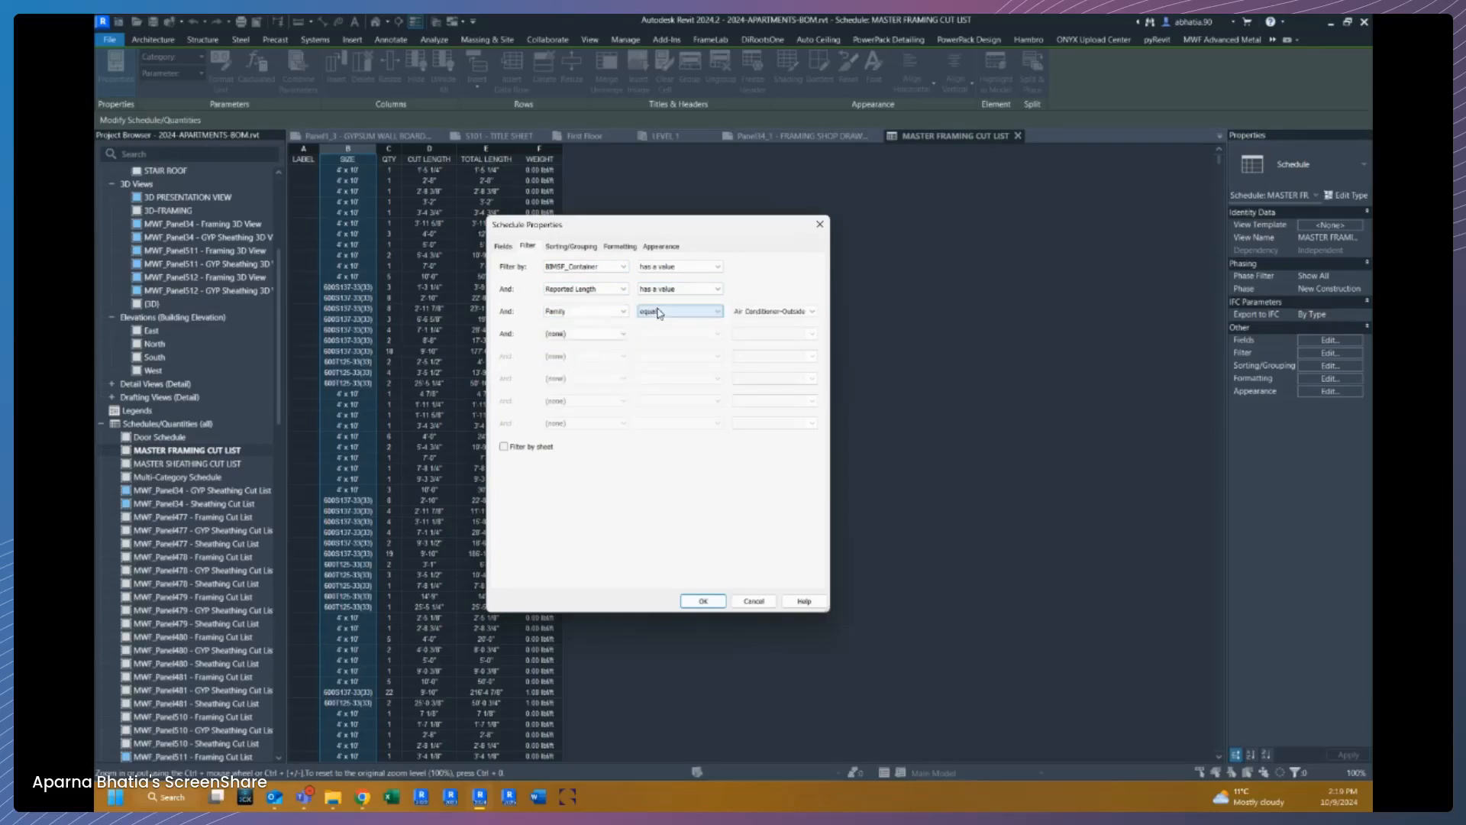
{"action": "left_click", "coordinate": [679, 312]}
{"action": "left_click", "coordinate": [653, 332]}
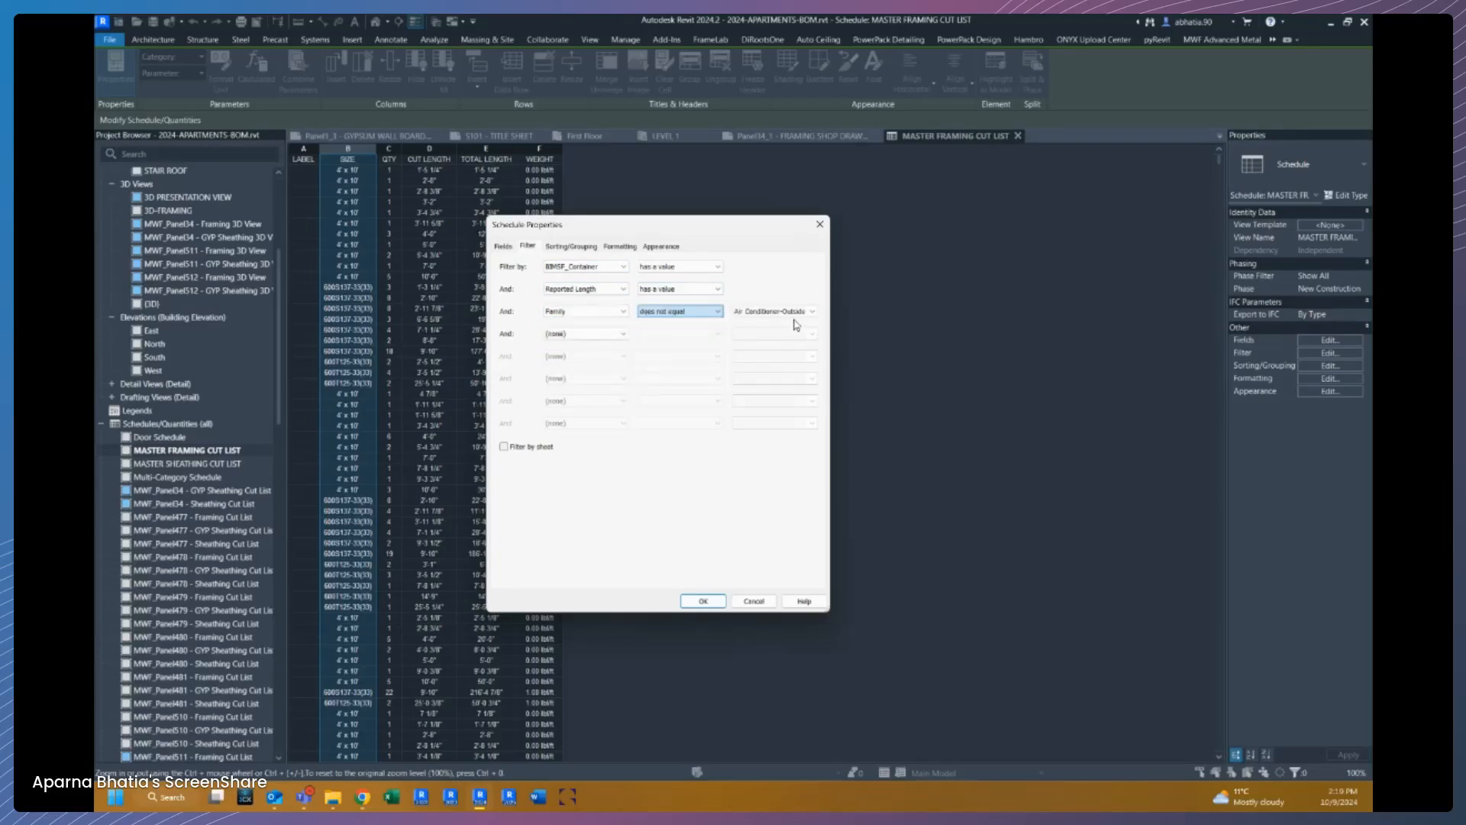
{"action": "left_click", "coordinate": [811, 312]}
{"action": "scroll", "coordinate": [767, 433], "scroll_direction": "down", "scroll_amount": 2}
{"action": "scroll", "coordinate": [767, 433], "scroll_direction": "down", "scroll_amount": 2}
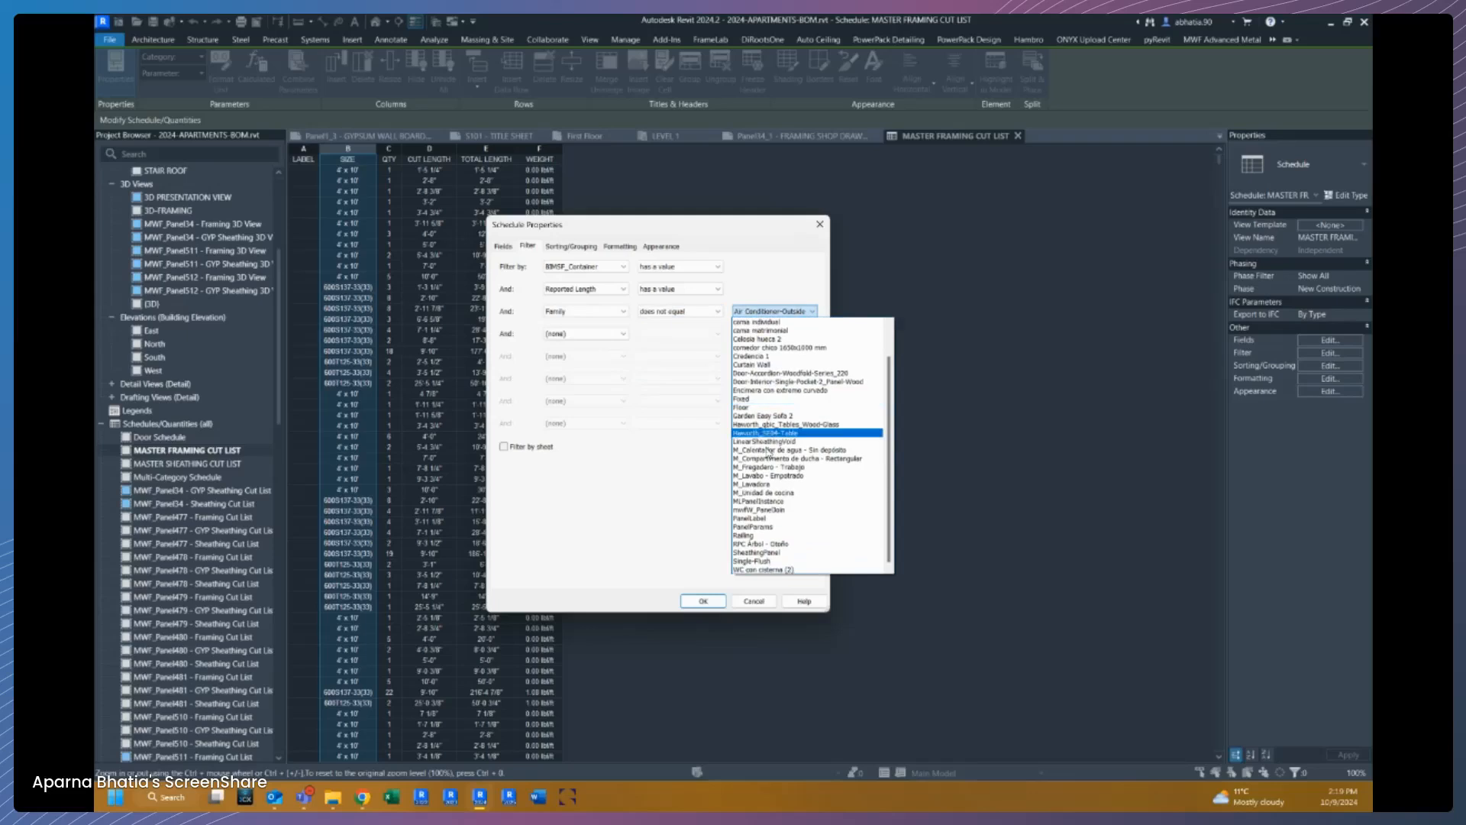
{"action": "left_click", "coordinate": [765, 555]}
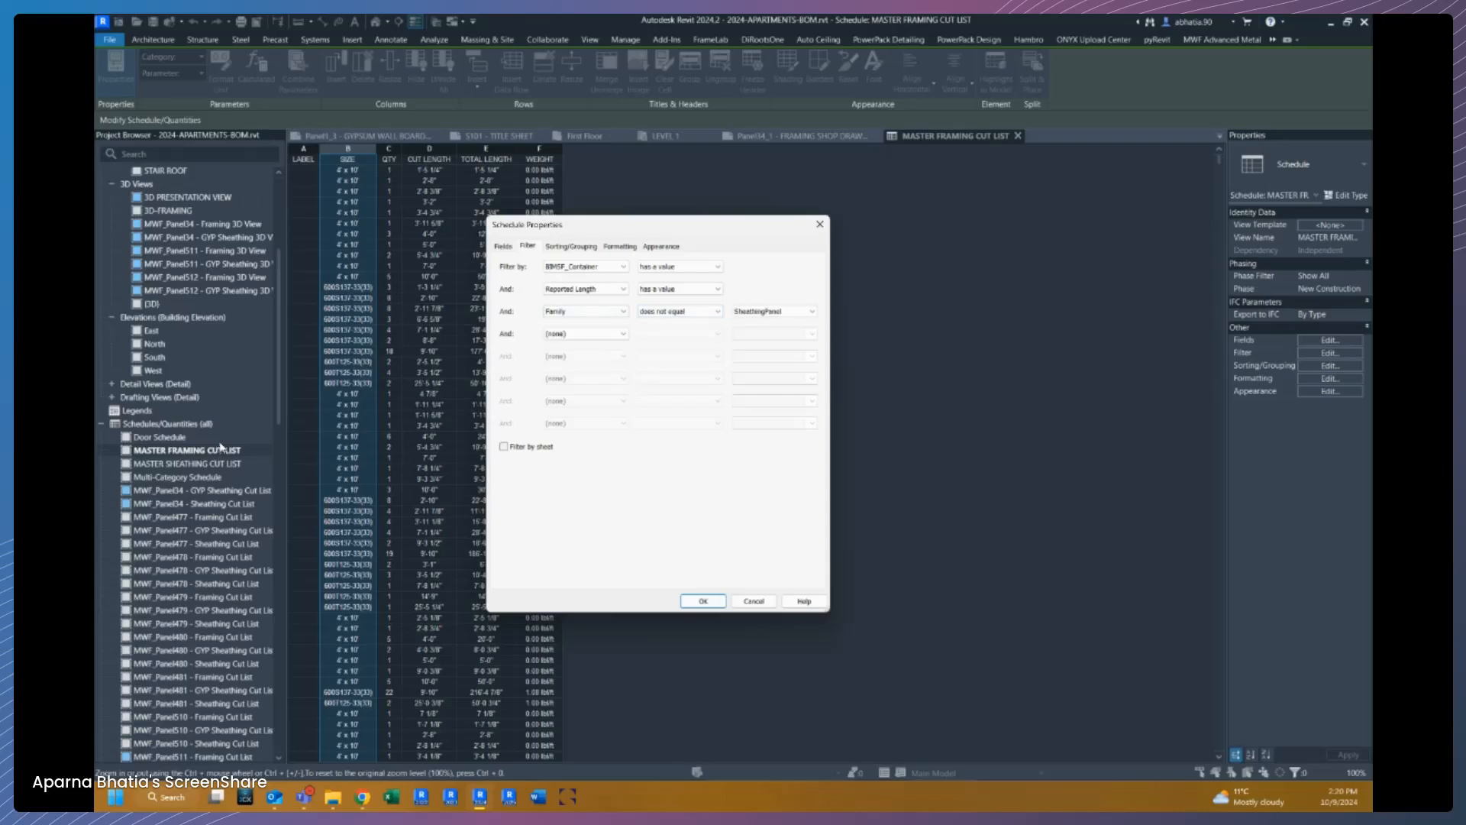
Step: Itemize every instance in the MASTER FRAMING CUT LIST schedule and hide its Family column
{"action": "left_click", "coordinate": [574, 248]}
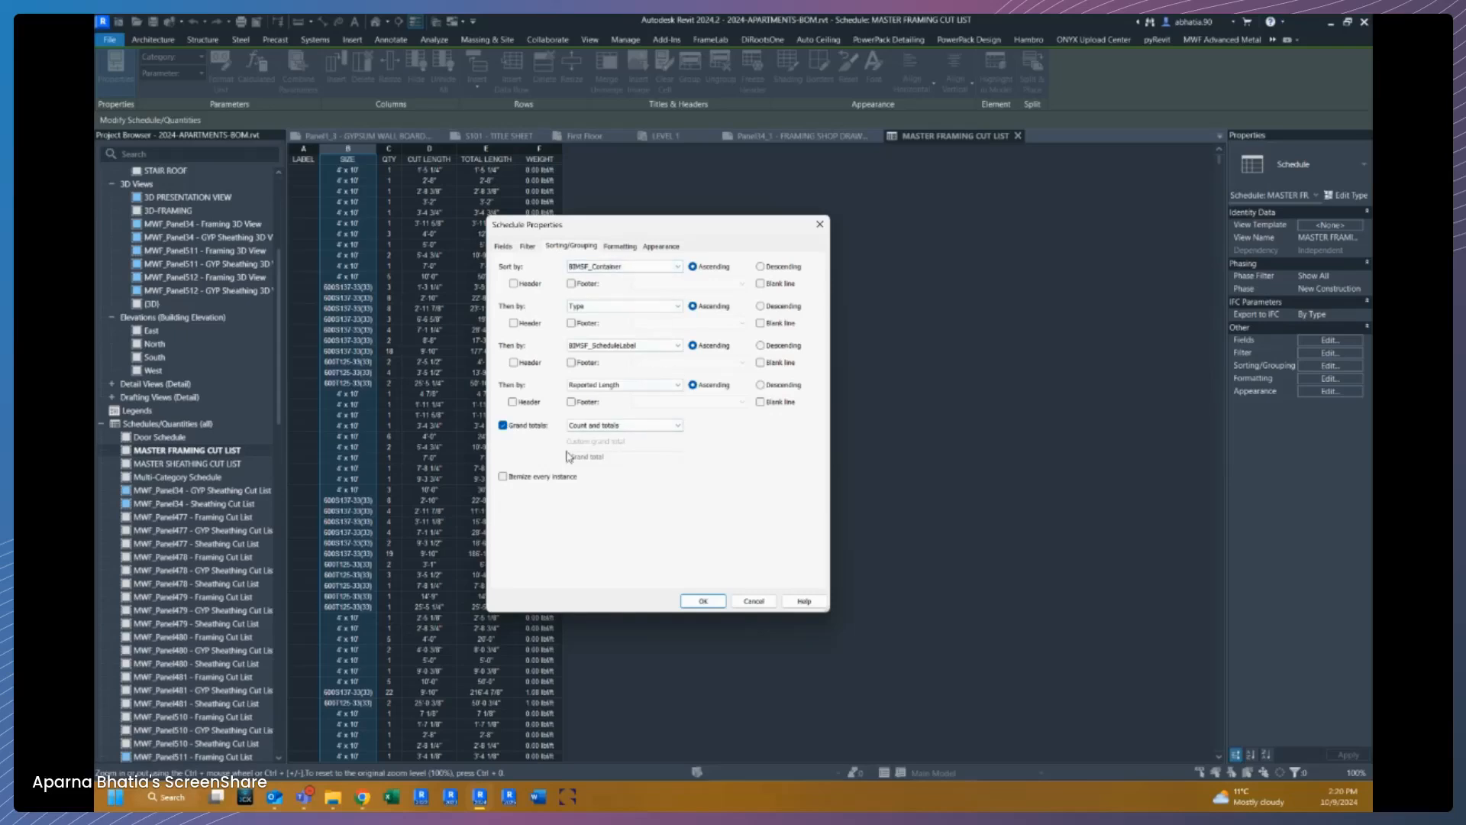
{"action": "left_click", "coordinate": [524, 479]}
{"action": "left_click", "coordinate": [703, 601]}
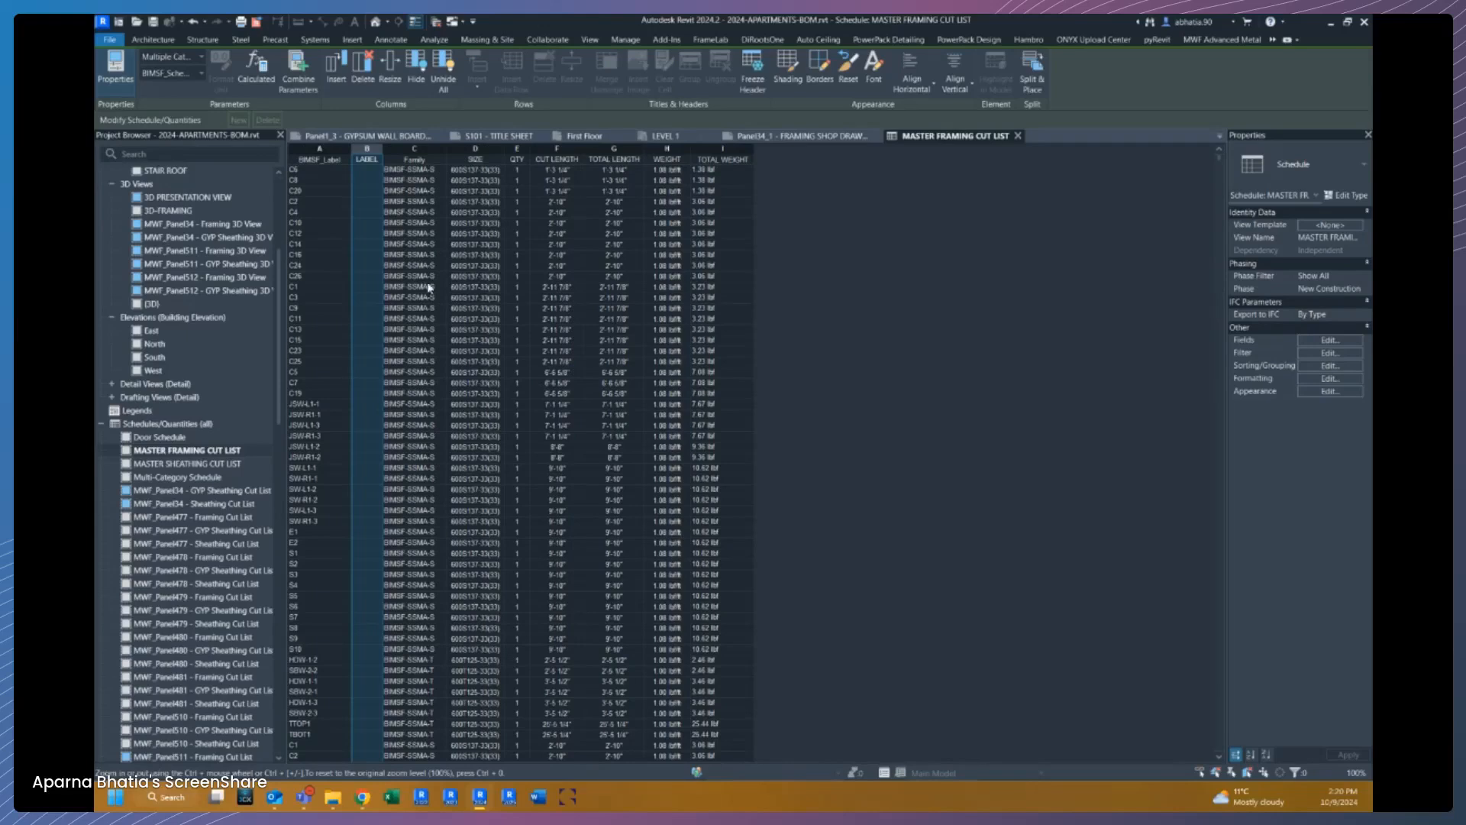
{"action": "left_click", "coordinate": [422, 150]}
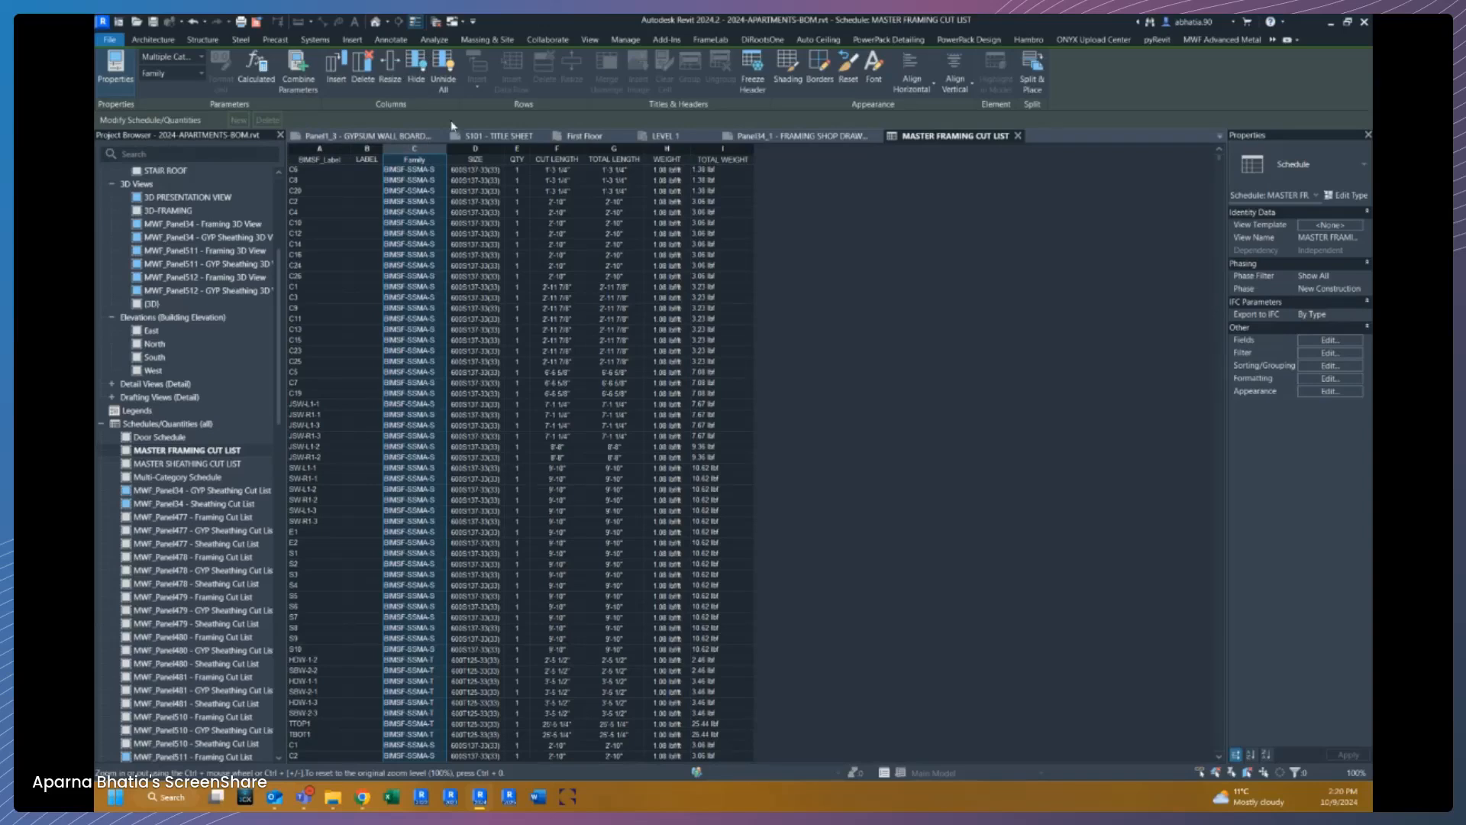
{"action": "left_click", "coordinate": [420, 70]}
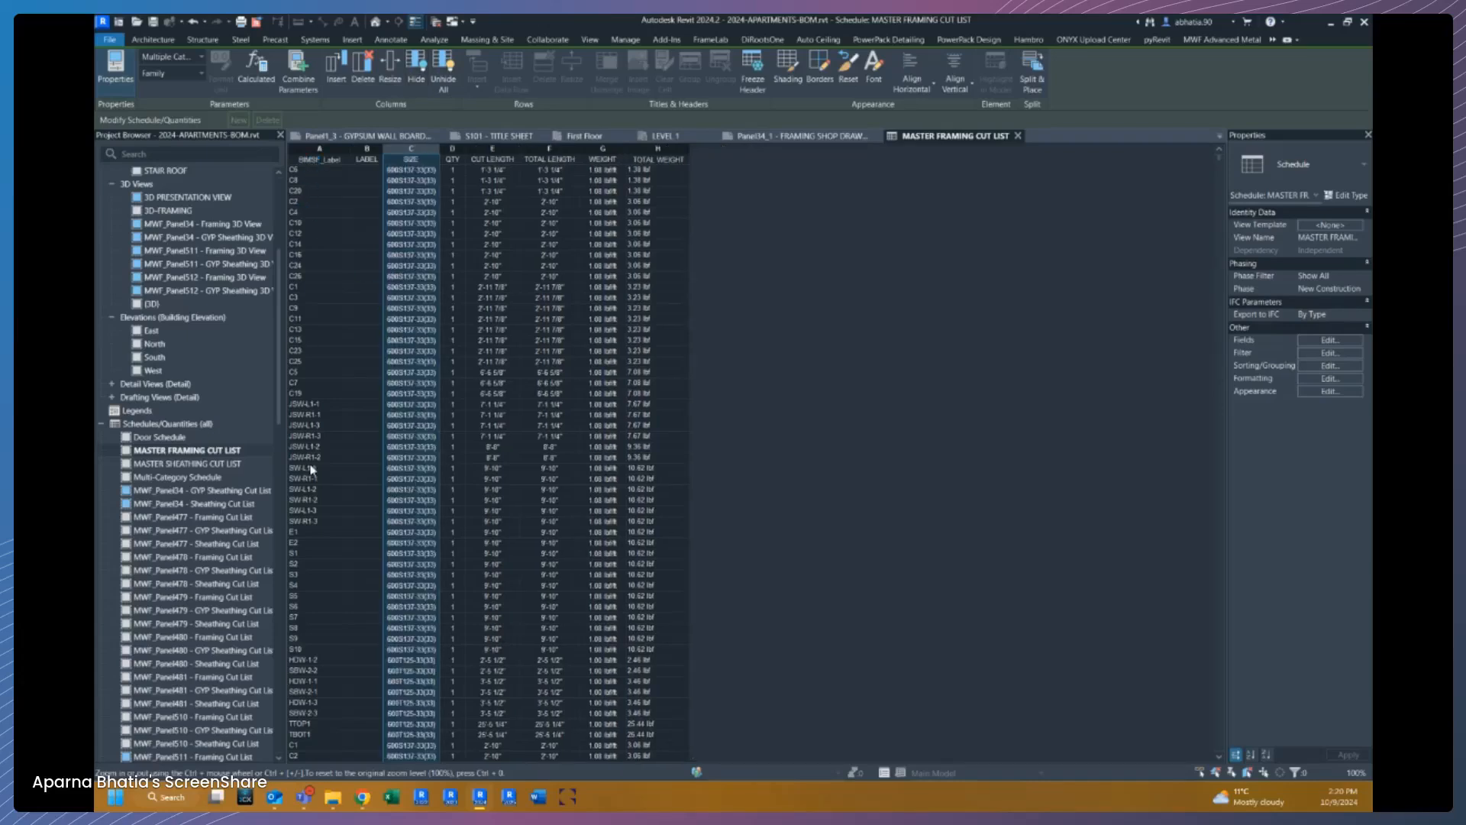
Step: Unhide the BIMSF_Container field in the schedule's formatting so it appears as a column
{"action": "left_click", "coordinate": [309, 170]}
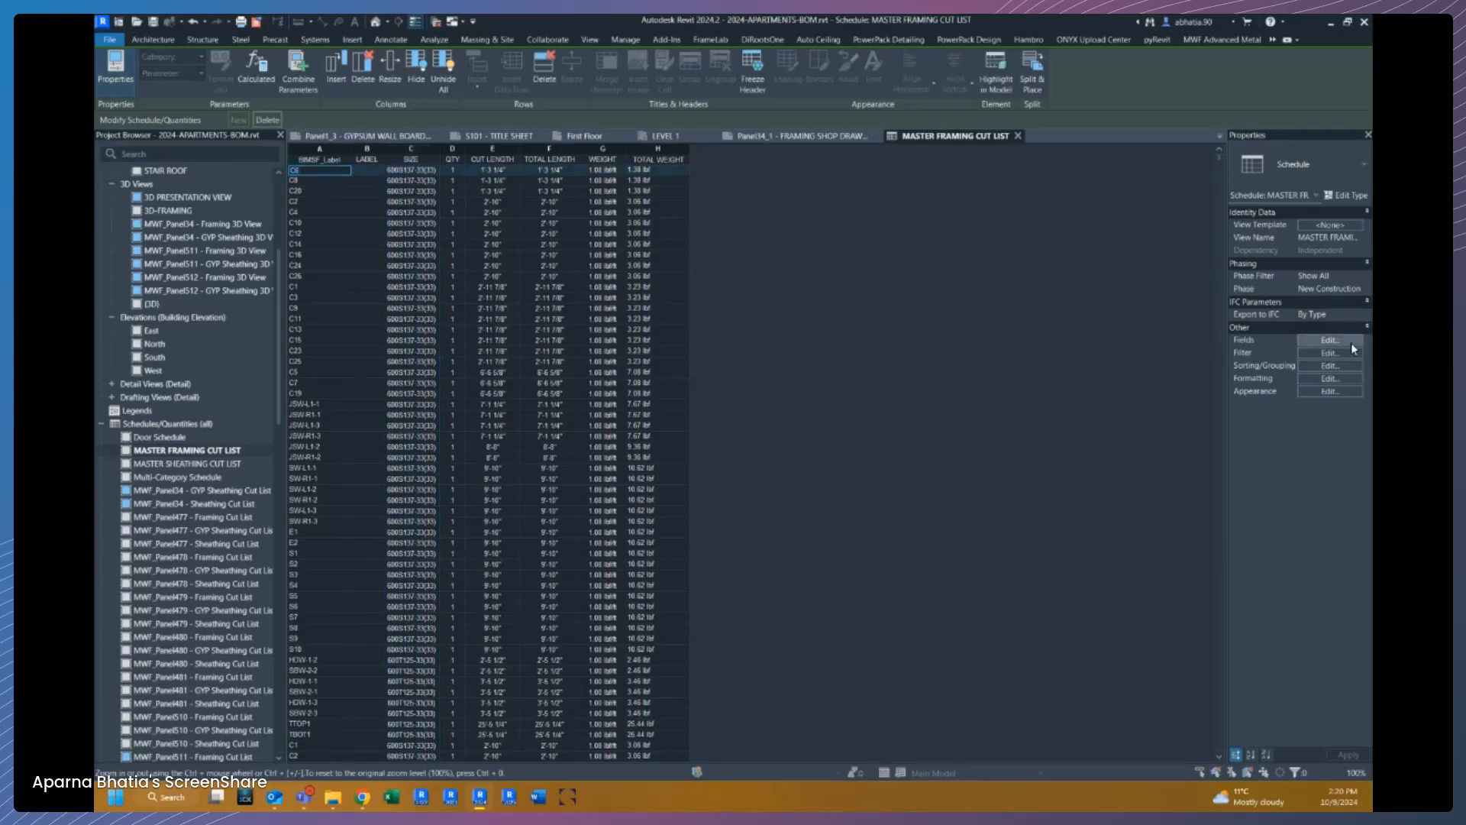
{"action": "left_click", "coordinate": [1350, 342]}
{"action": "left_click", "coordinate": [620, 246]}
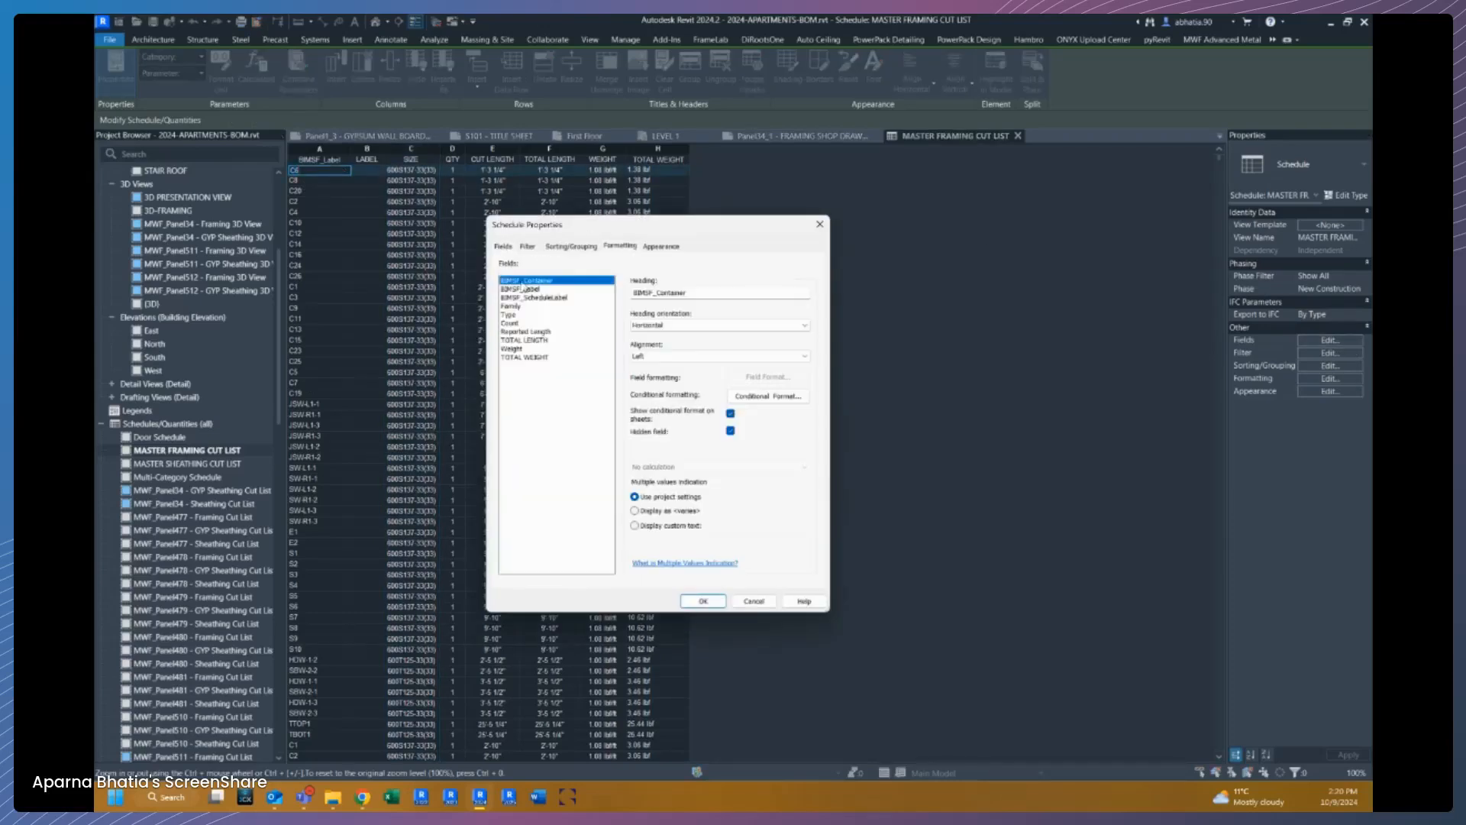
{"action": "left_click", "coordinate": [731, 430]}
{"action": "left_click", "coordinate": [717, 603]}
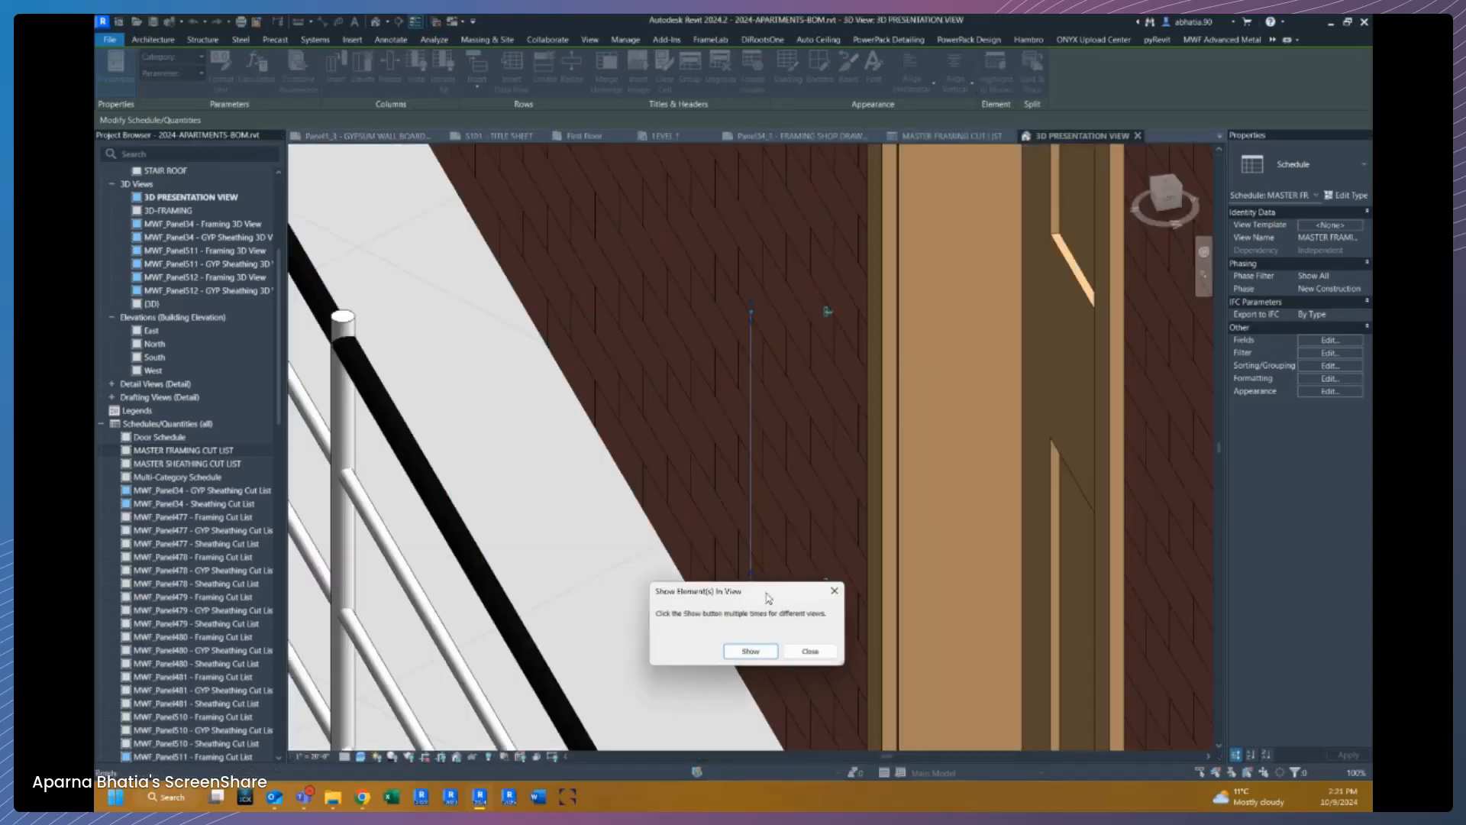
Step: Show the schedule's selected framing member in the 3D presentation view and start adding schedule labels for it
{"action": "left_click", "coordinate": [808, 651]}
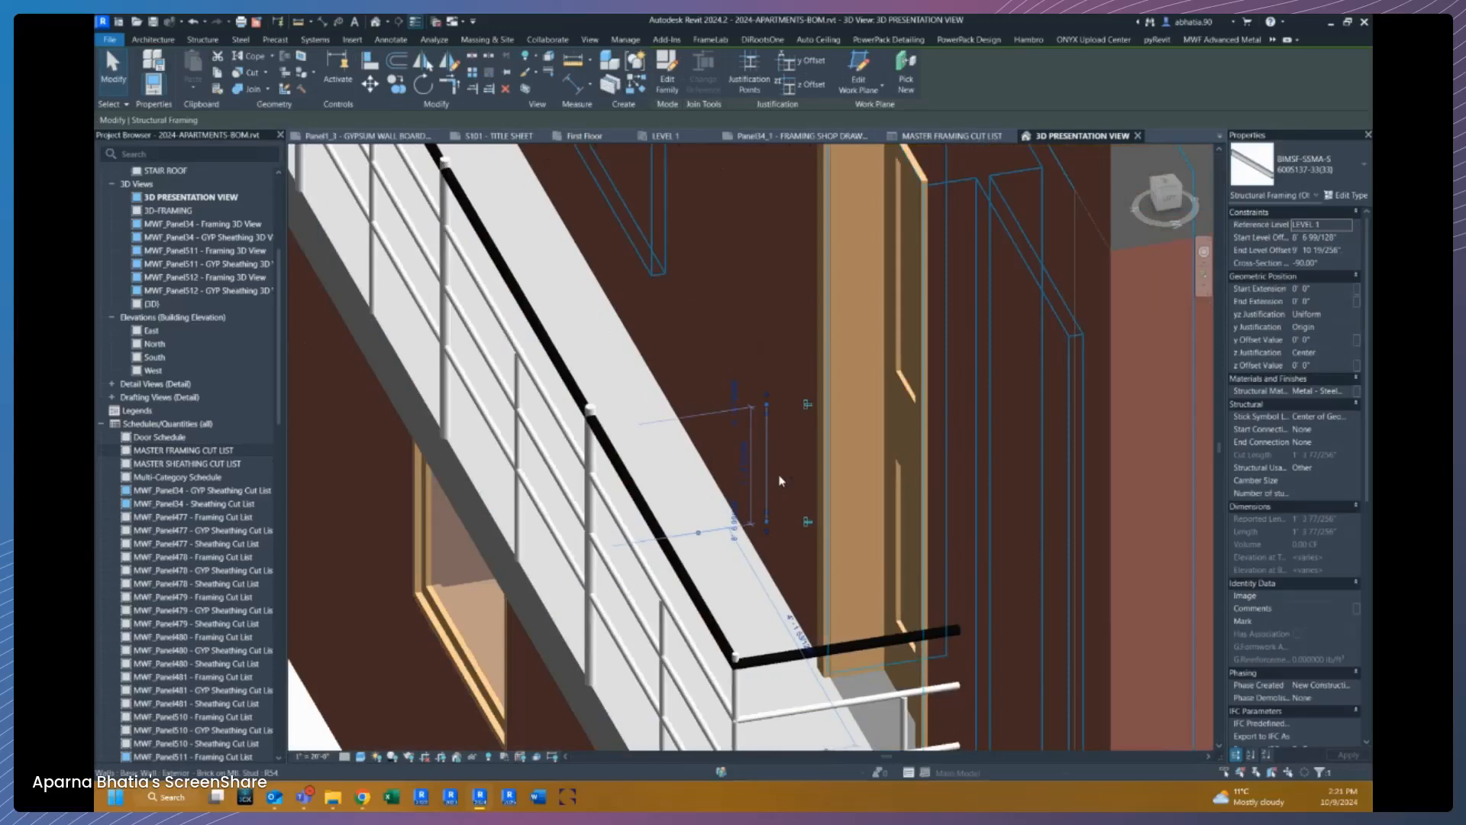
{"action": "left_click", "coordinate": [1221, 40]}
{"action": "left_click", "coordinate": [1095, 90]}
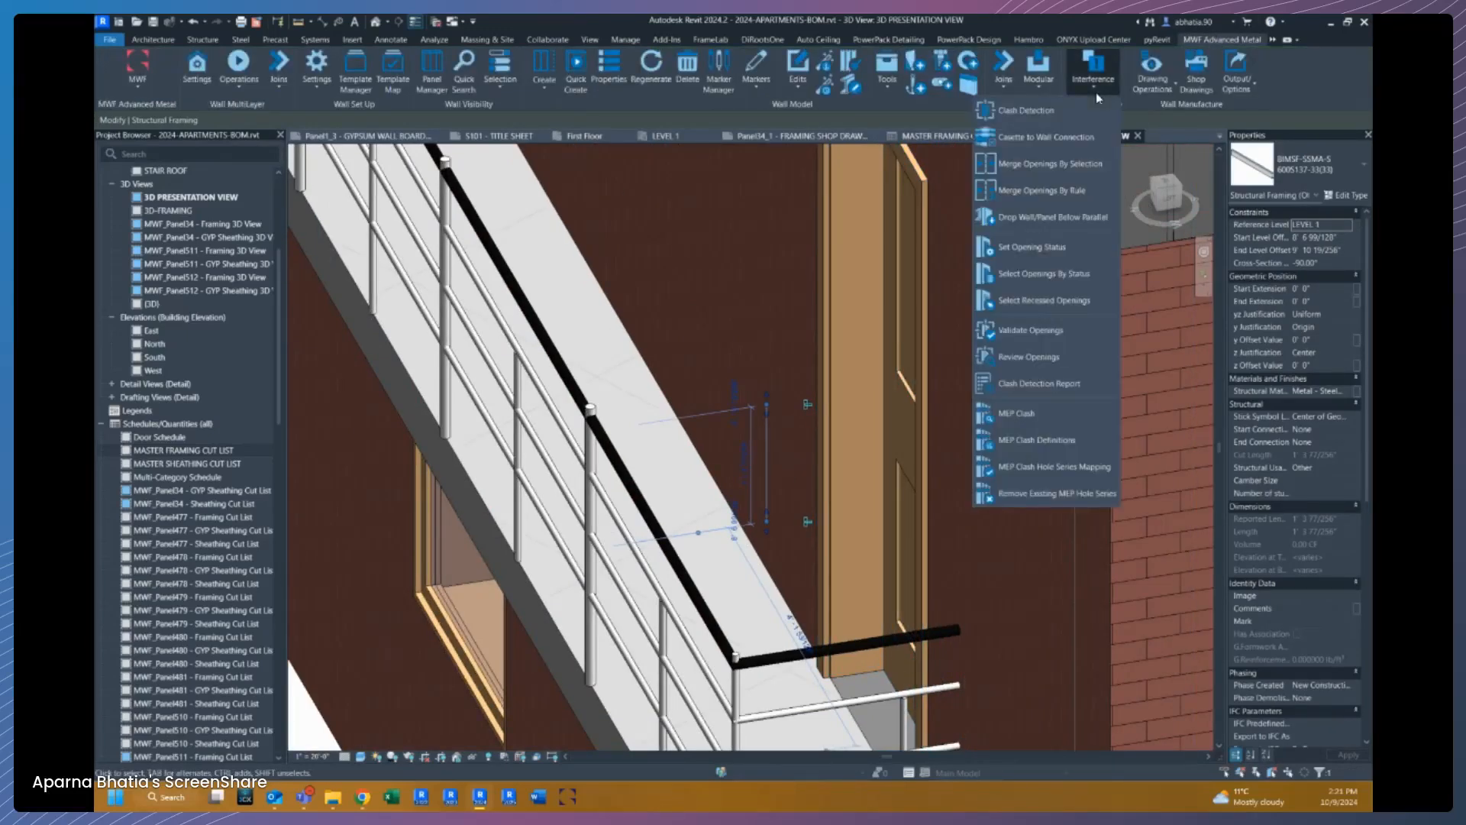
{"action": "left_click", "coordinate": [1153, 77]}
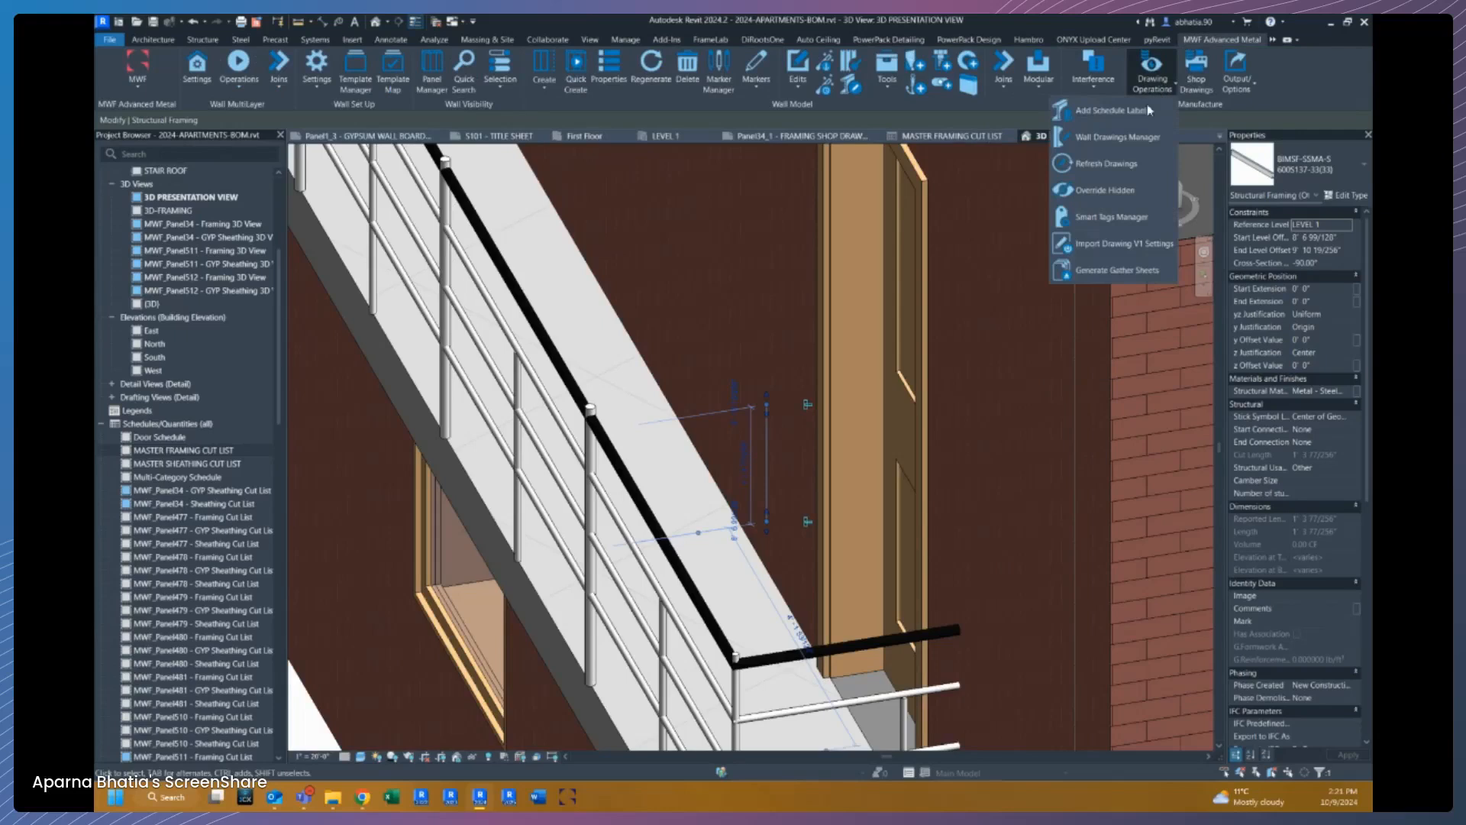
{"action": "left_click", "coordinate": [1114, 111]}
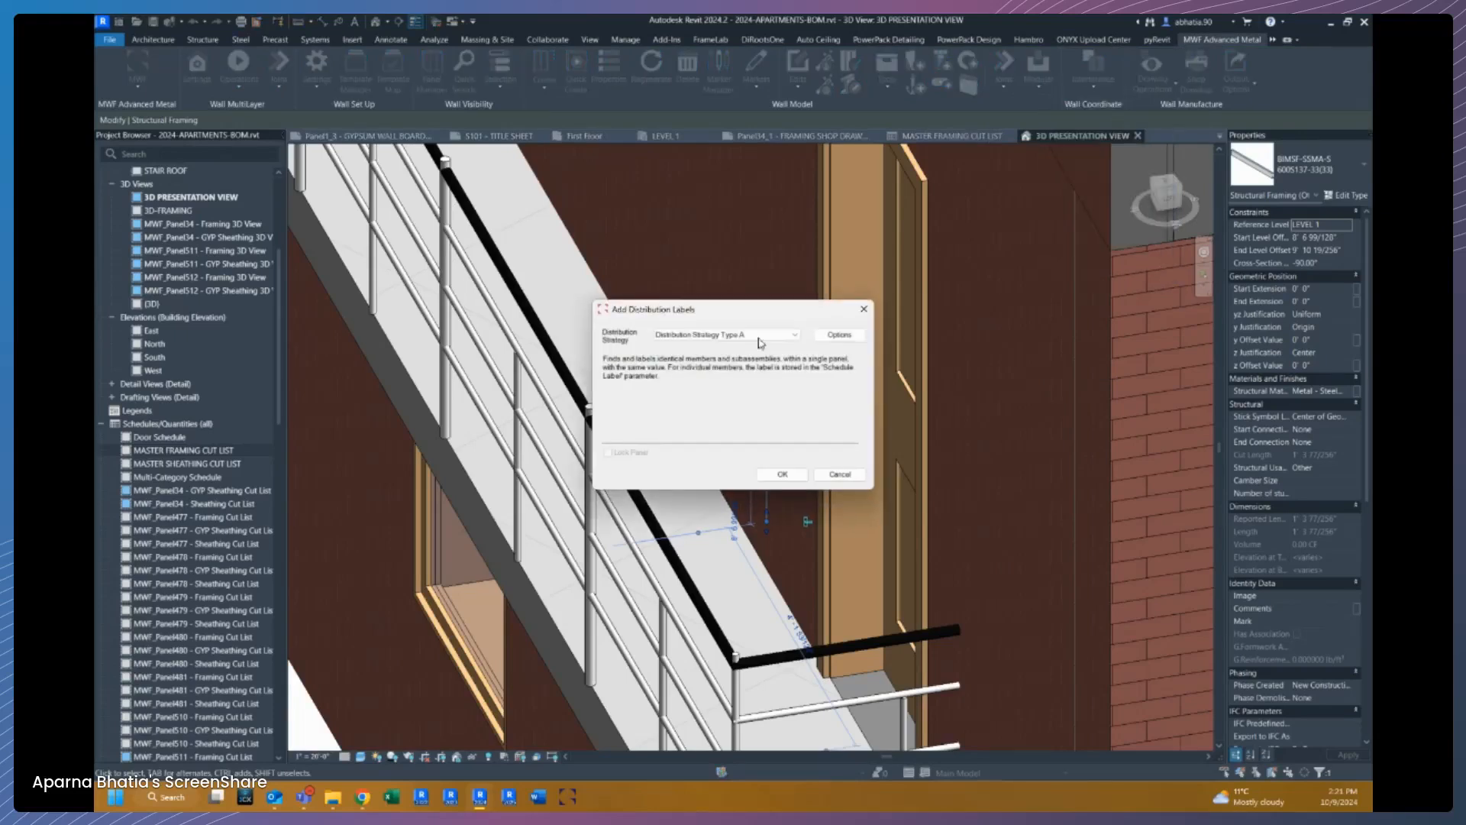
Step: Review the sequence width and start of Distribution Strategy Type-A, then apply the distribution labels to the panel members
{"action": "left_click", "coordinate": [835, 335]}
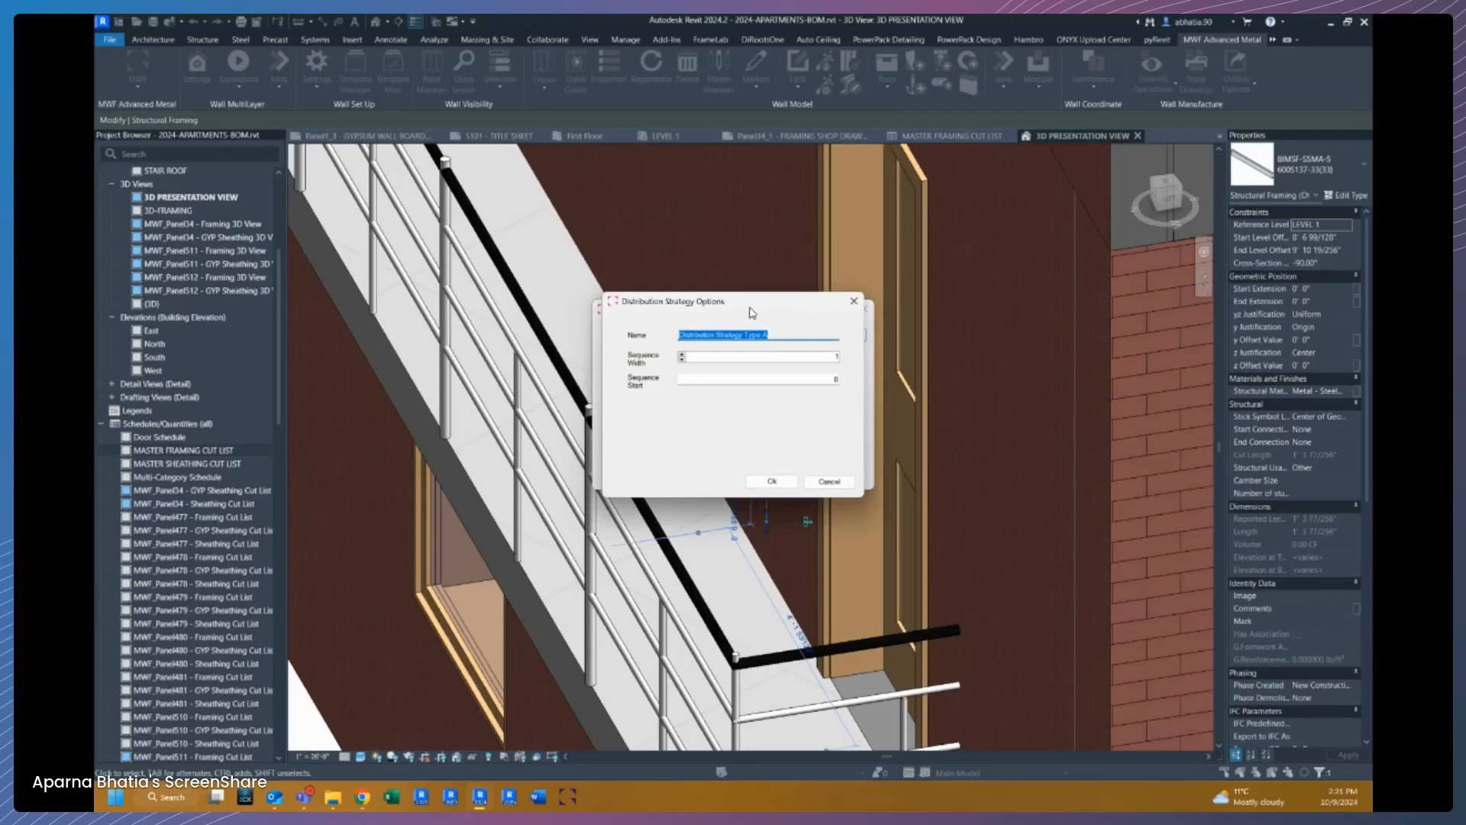
{"action": "left_click_drag", "start_coordinate": [752, 313], "coordinate": [497, 338]}
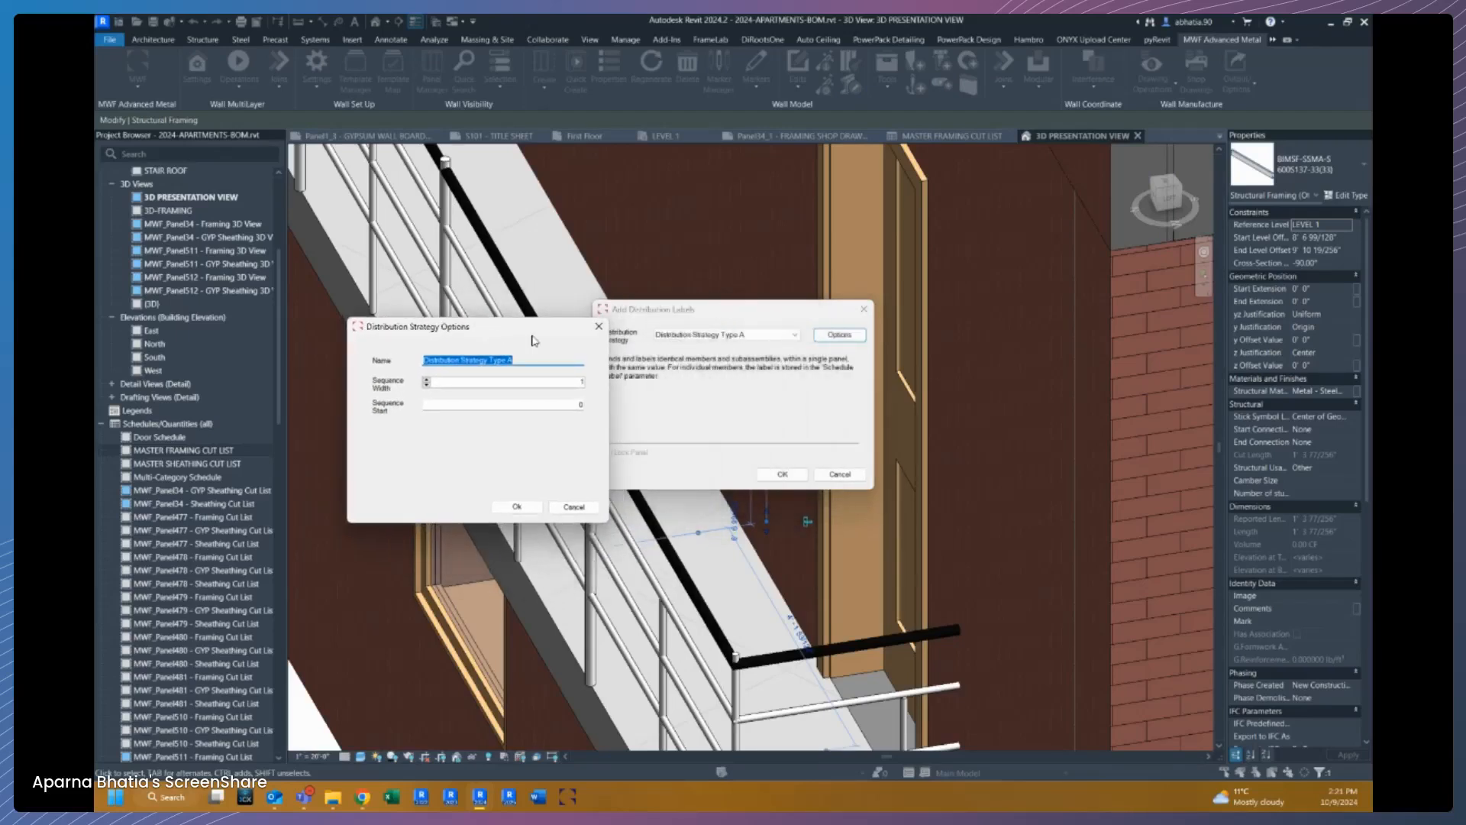
{"action": "left_click", "coordinate": [426, 380]}
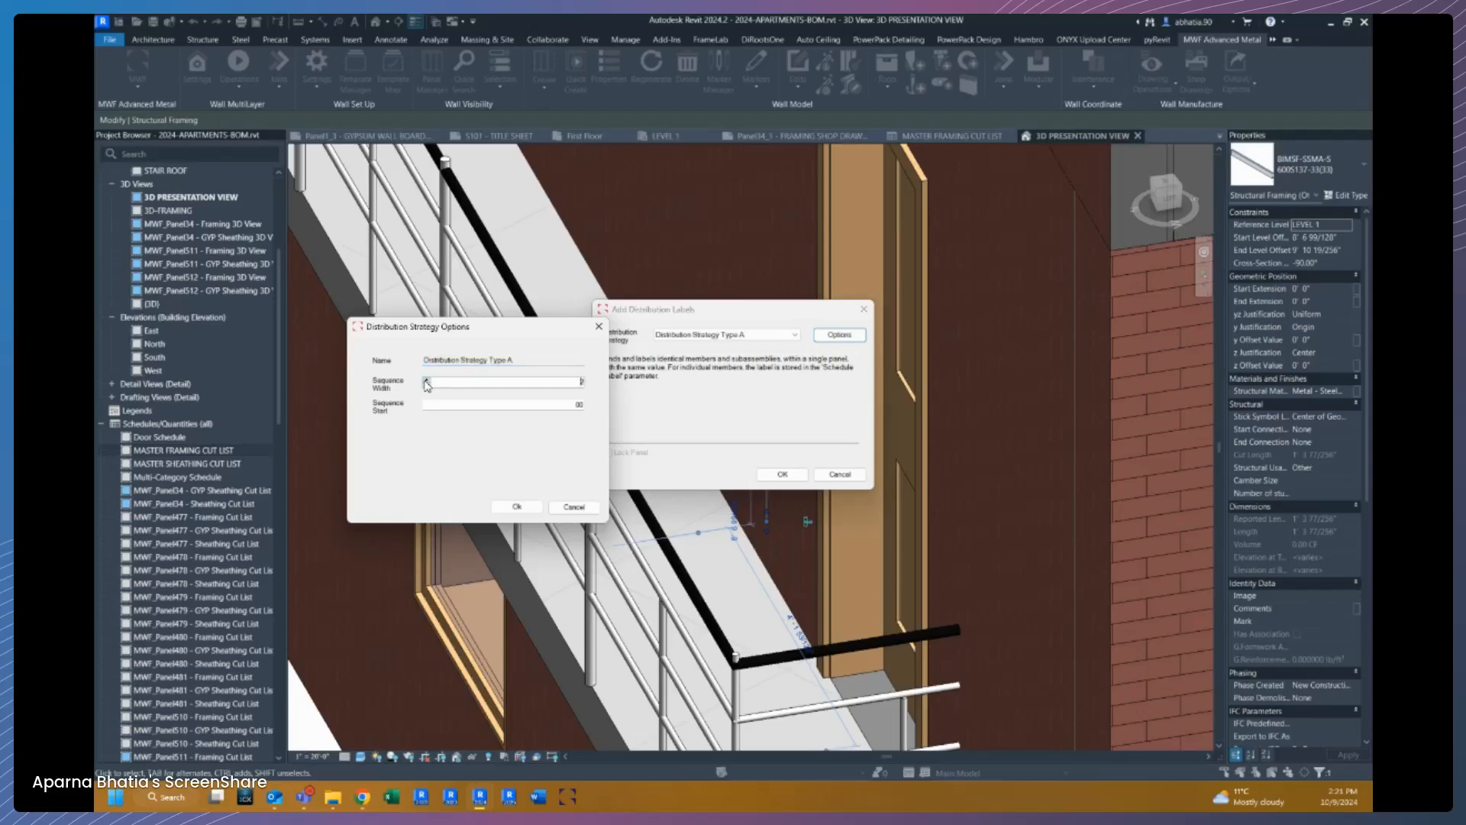
{"action": "left_click", "coordinate": [427, 384]}
{"action": "double_click", "coordinate": [578, 405]}
{"action": "left_click", "coordinate": [538, 510]}
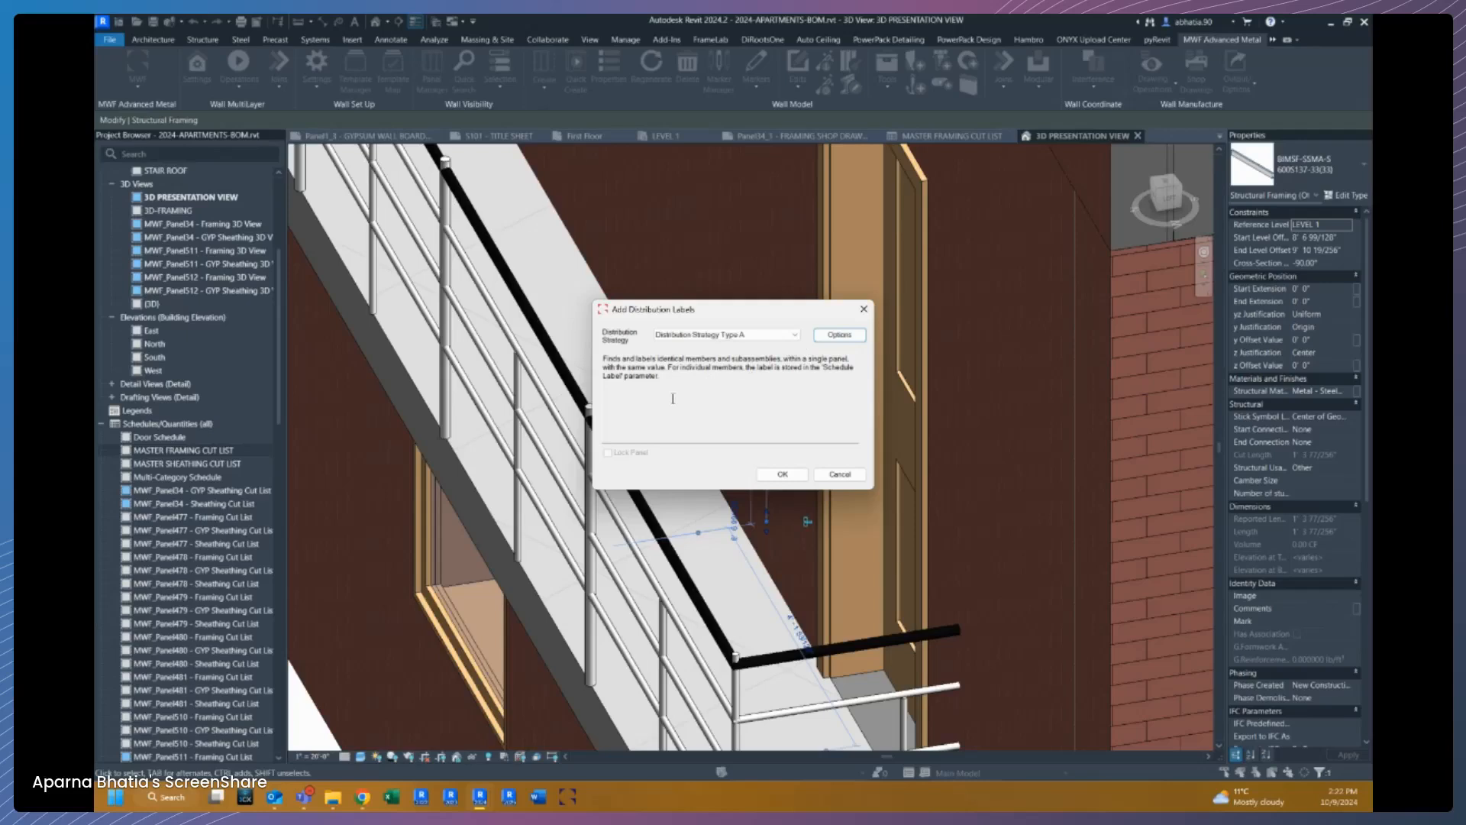
{"action": "left_click", "coordinate": [783, 475]}
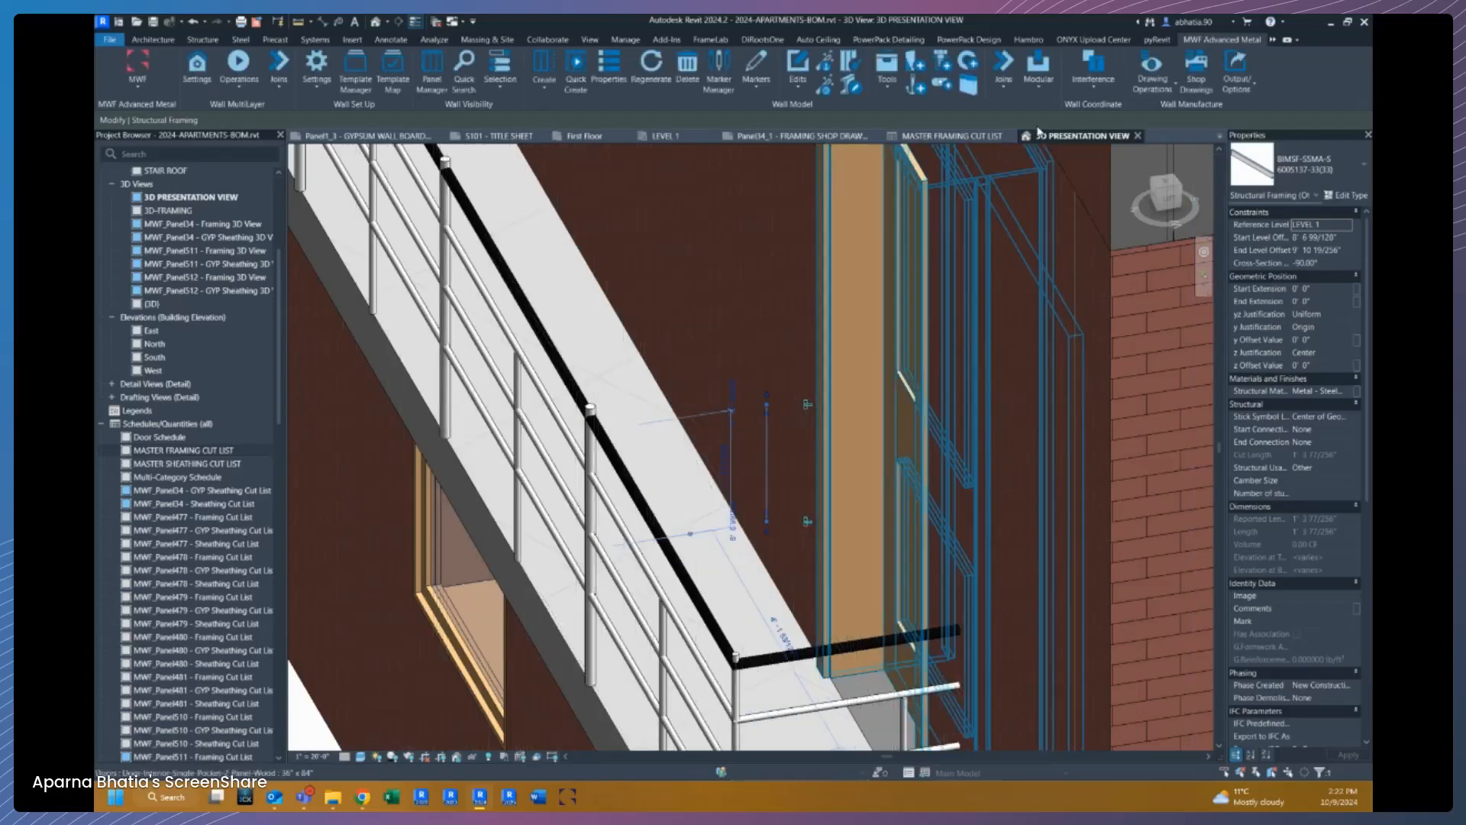
Step: In the MASTER FRAMING CUT LIST schedule, set the third sort level to BIMSF_Label and stop itemizing every instance
{"action": "left_click", "coordinate": [902, 141]}
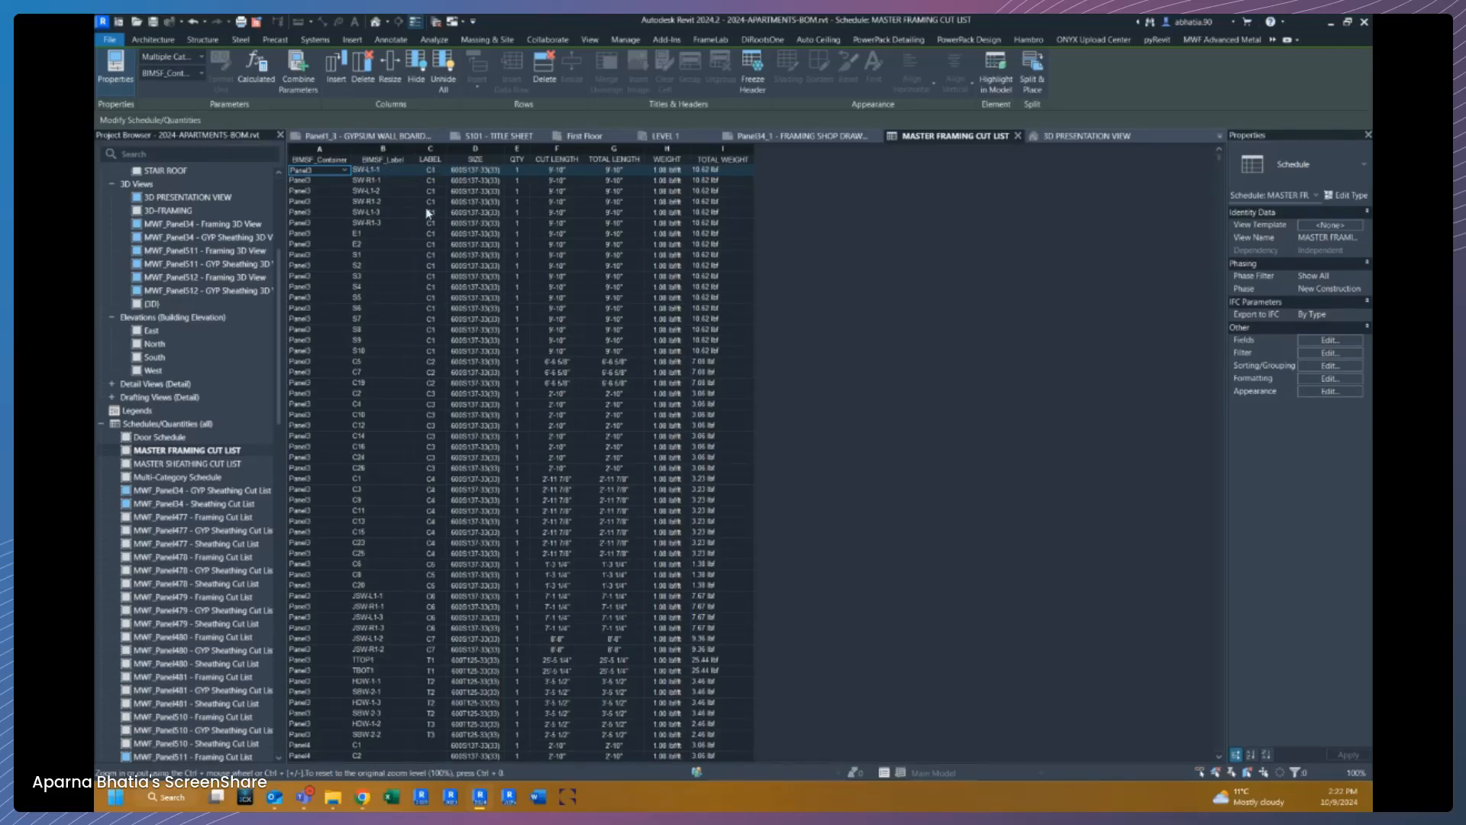
{"action": "left_click", "coordinate": [439, 159]}
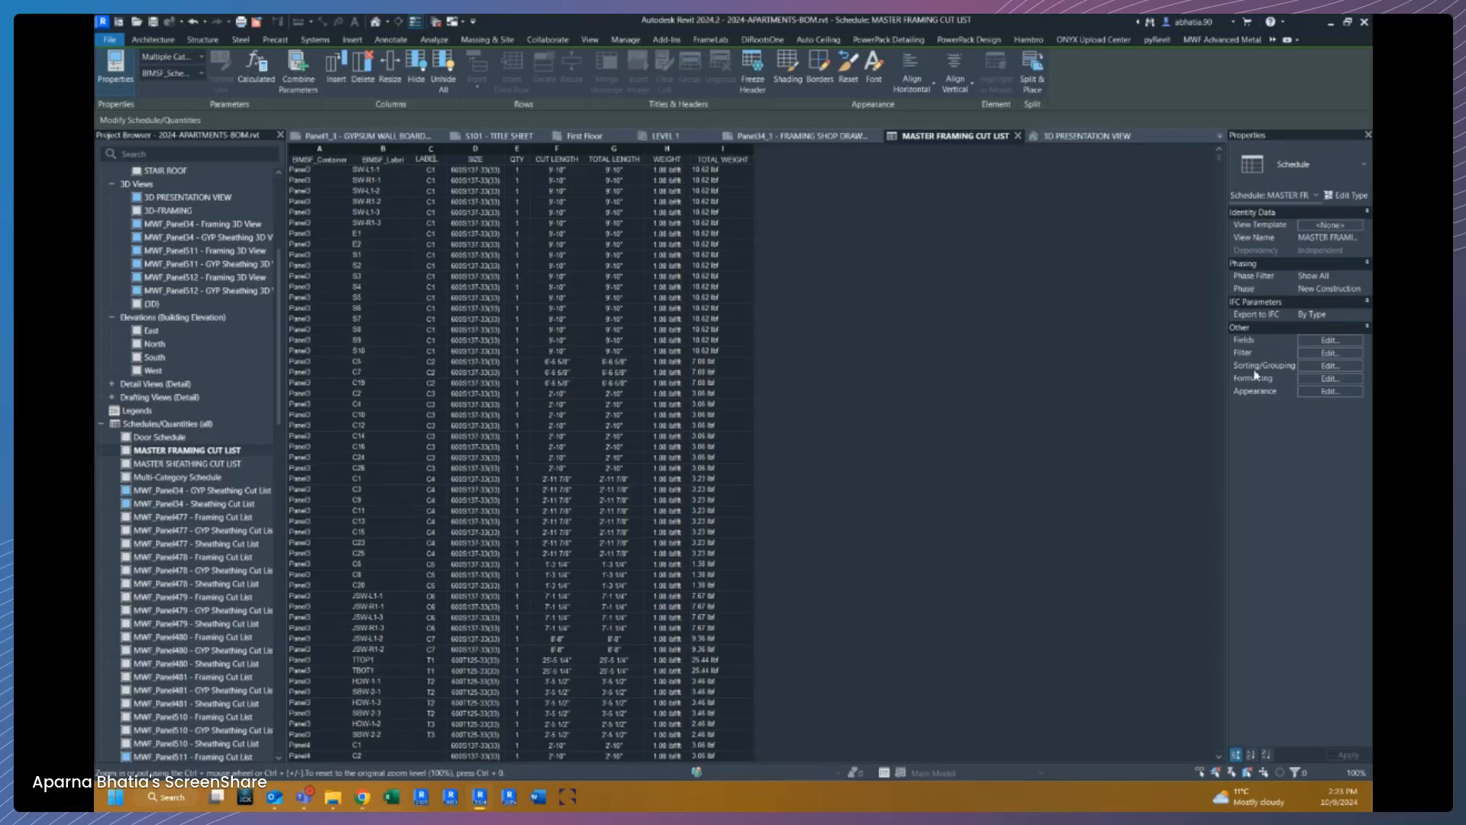
{"action": "left_click", "coordinate": [1329, 366]}
{"action": "left_click", "coordinate": [650, 267]}
{"action": "left_click", "coordinate": [650, 267]}
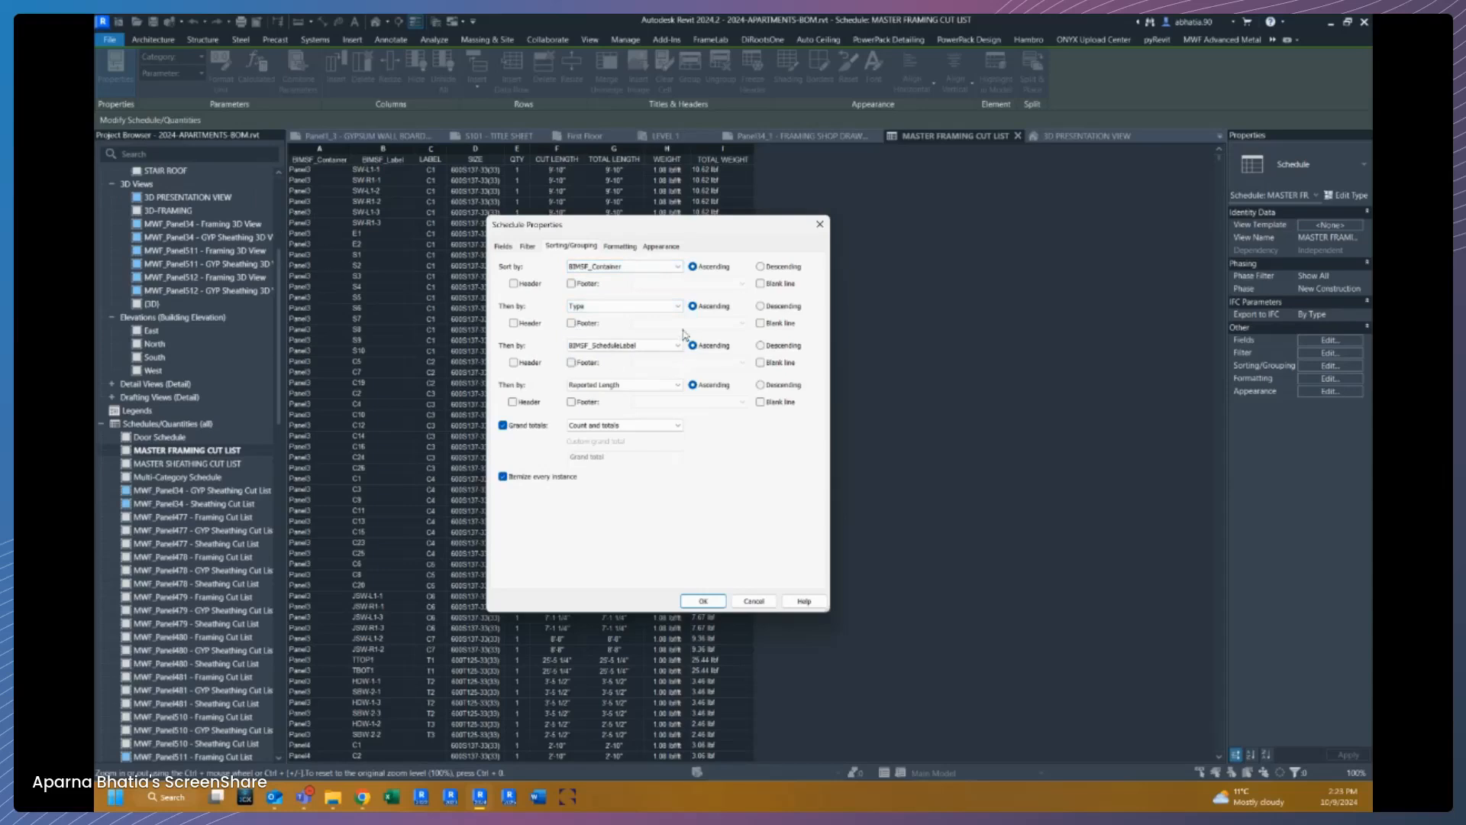
{"action": "left_click", "coordinate": [644, 346]}
{"action": "left_click", "coordinate": [625, 373]}
{"action": "left_click", "coordinate": [703, 601]}
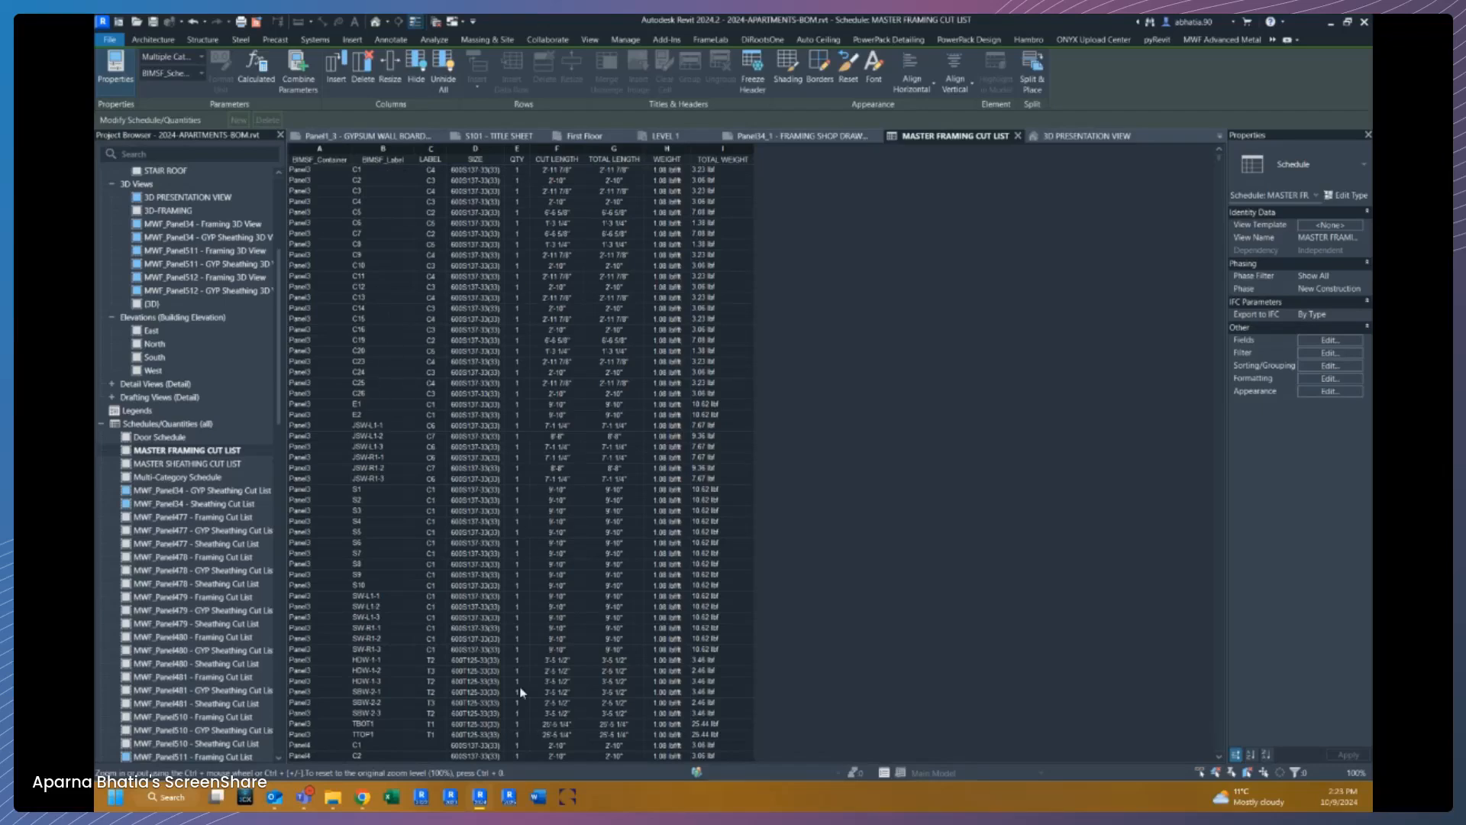
Step: Set the schedule's third sort level to BIMSF_ScheduleLabel so identical members are grouped by schedule label
{"action": "left_click", "coordinate": [1331, 365]}
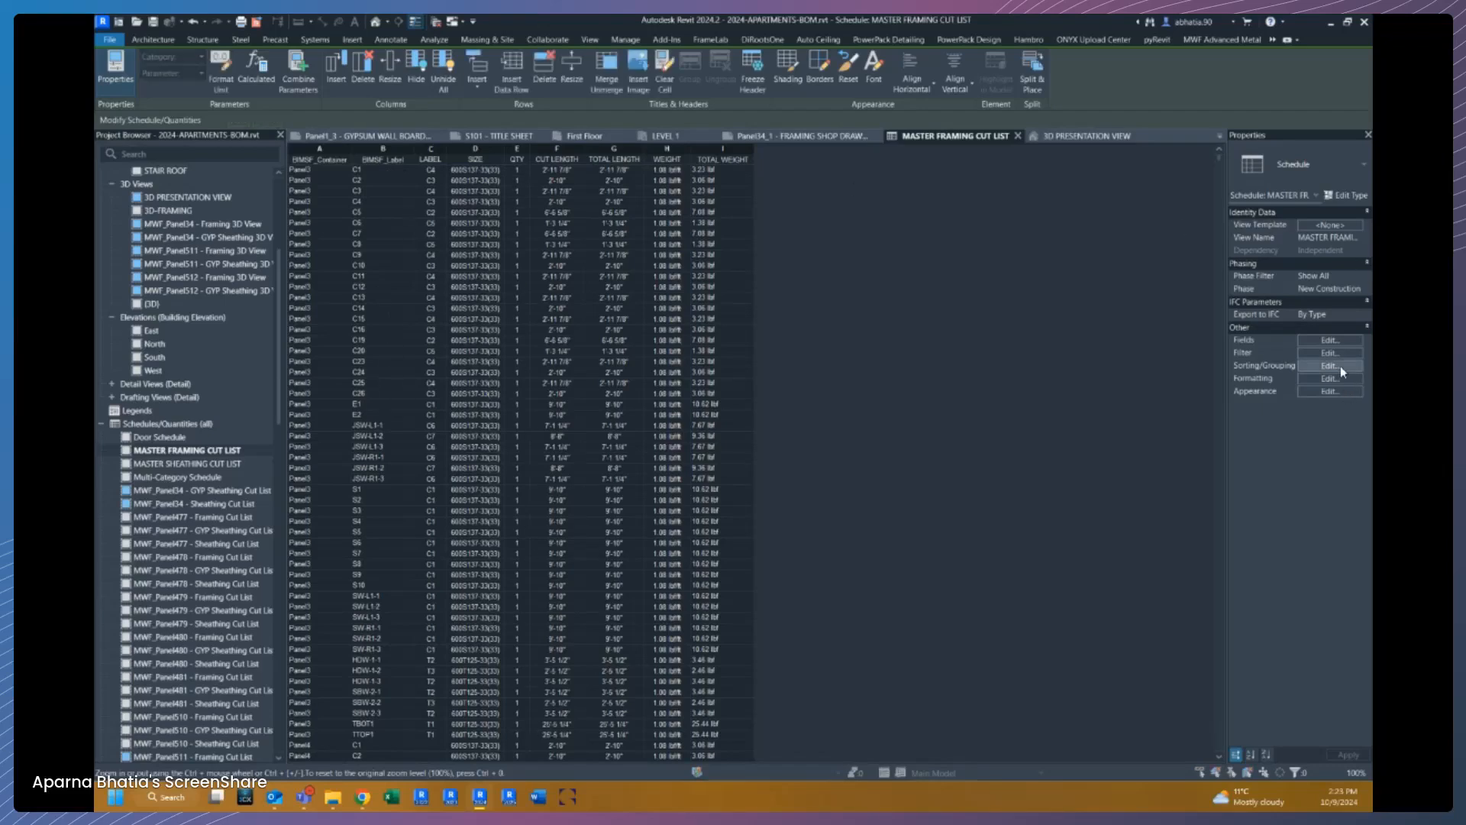
{"action": "left_click", "coordinate": [601, 345]}
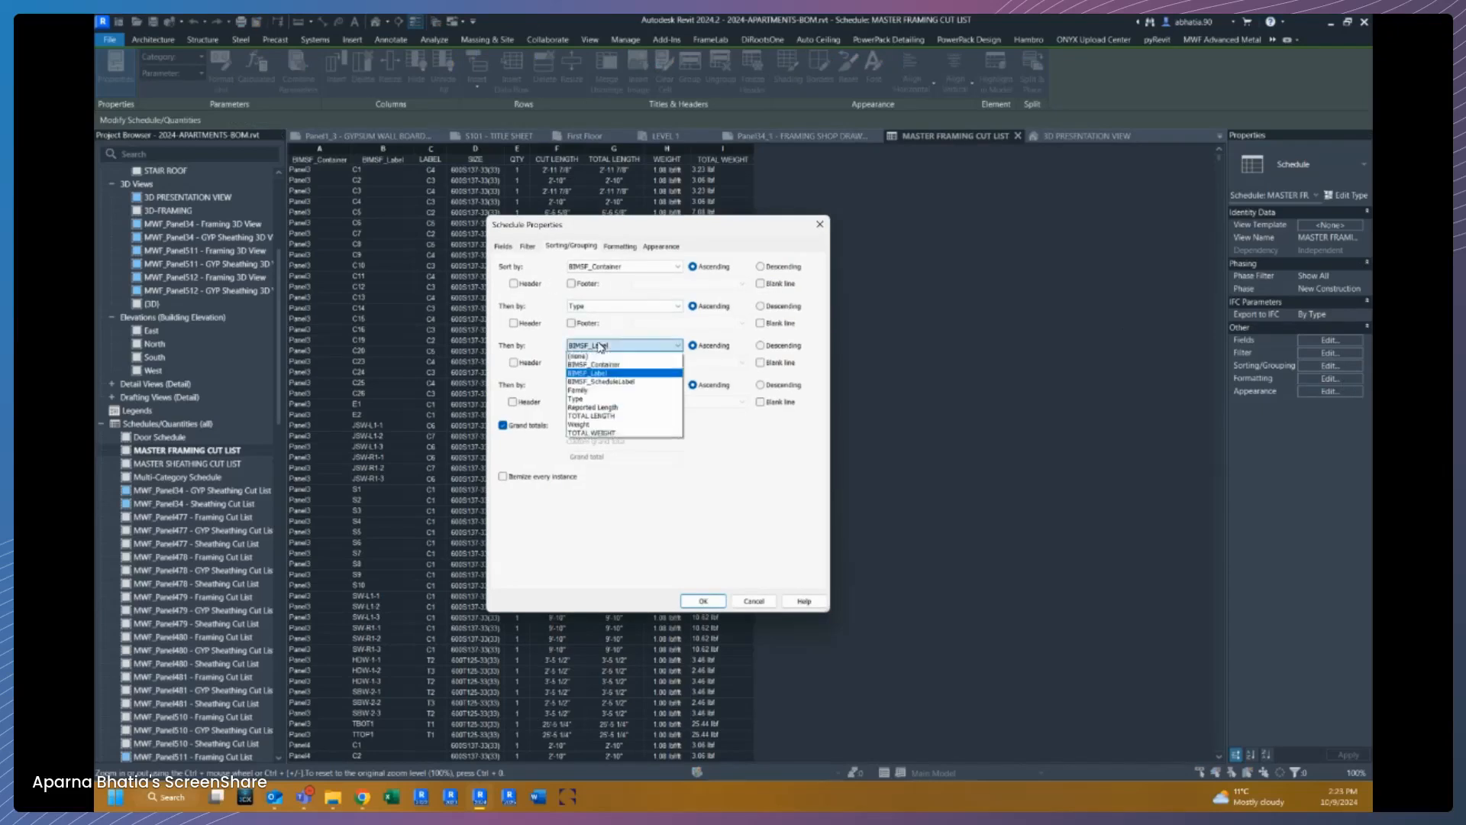
{"action": "left_click", "coordinate": [599, 381]}
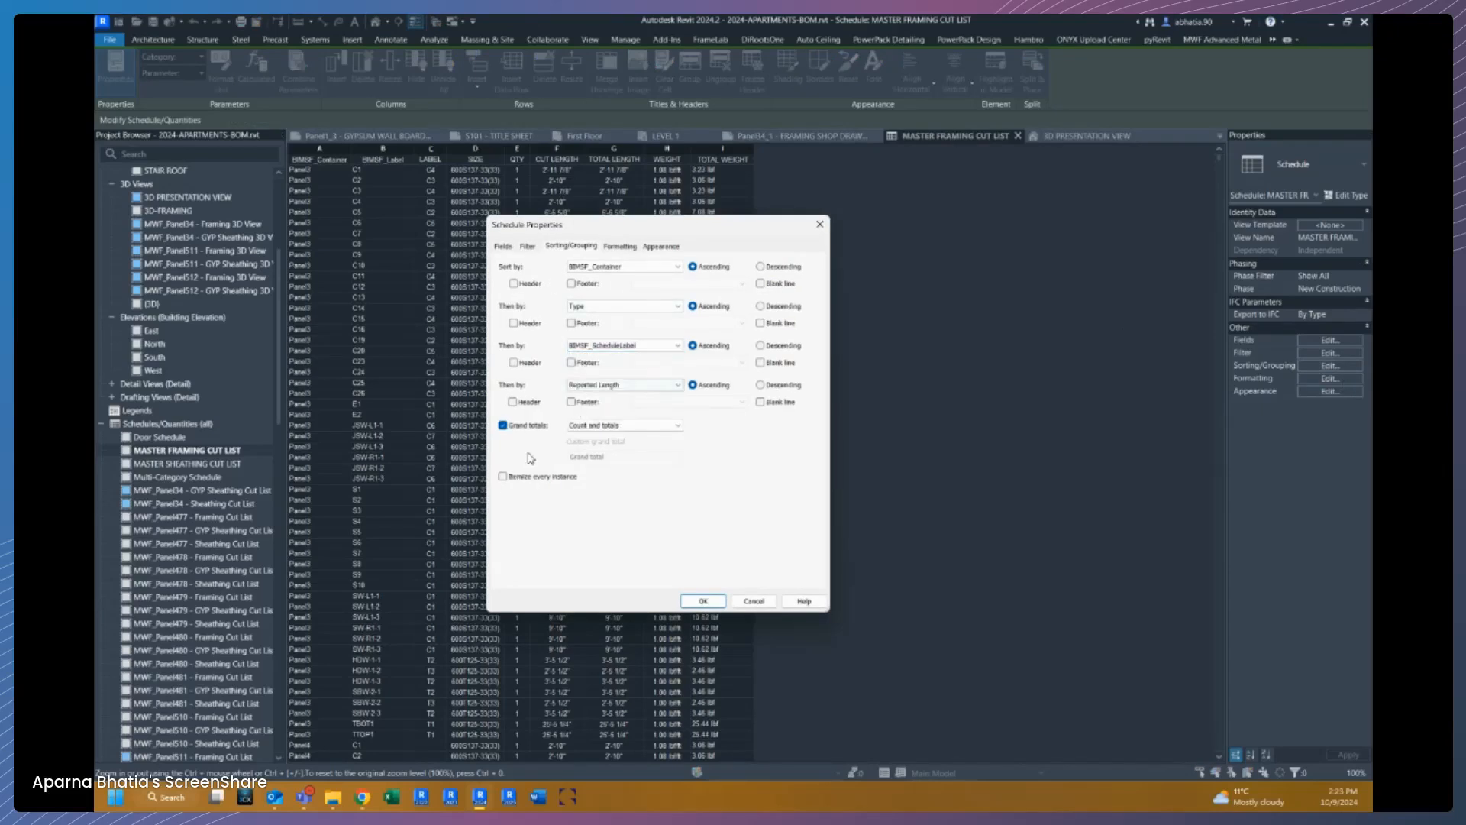
{"action": "left_click", "coordinate": [707, 603]}
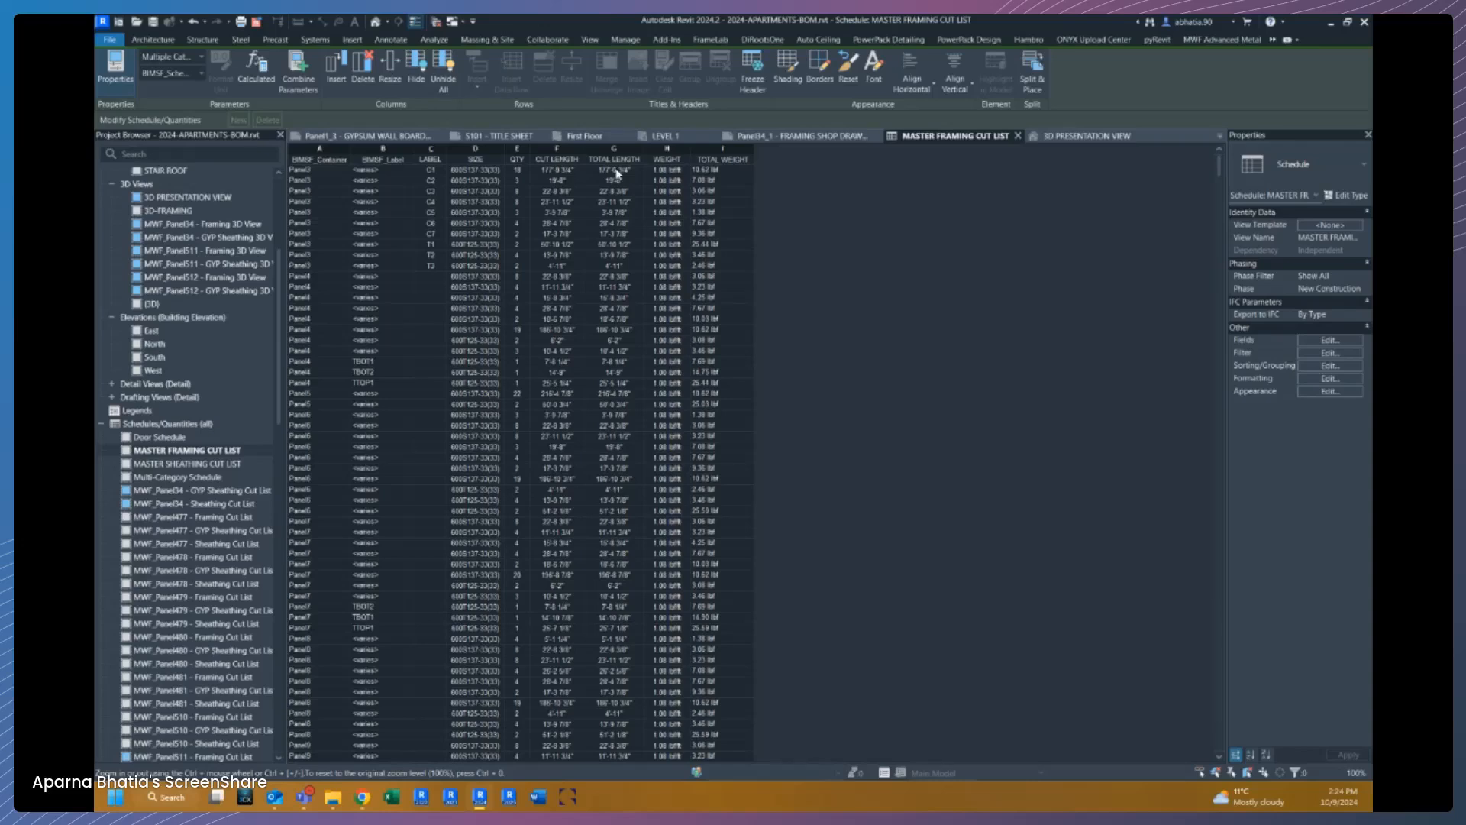
Step: Set the Reported Length field under the CUT LENGTH heading to No calculation
{"action": "left_click", "coordinate": [559, 170]}
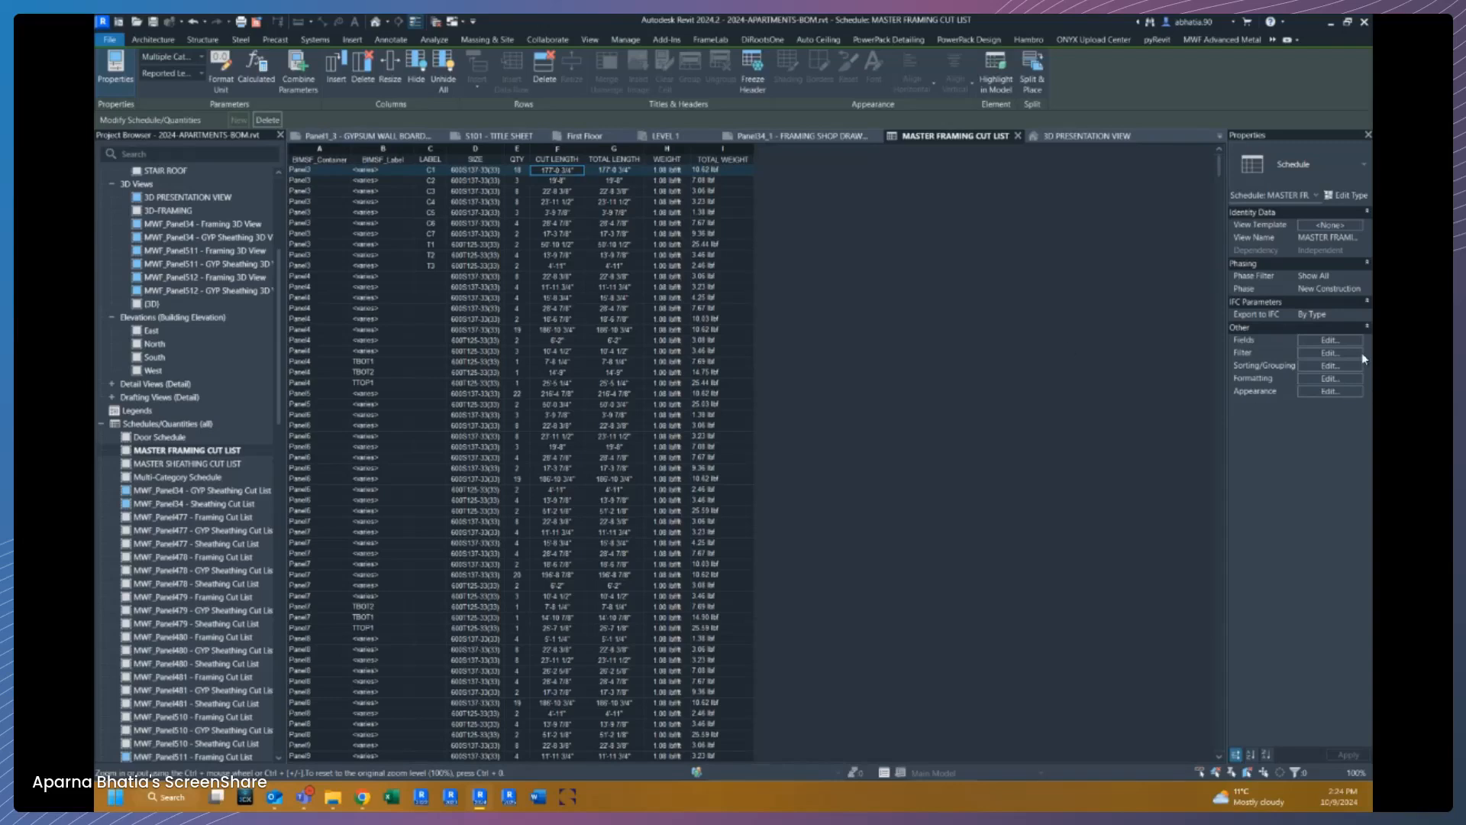
{"action": "left_click", "coordinate": [1329, 339]}
{"action": "left_click", "coordinate": [620, 246]}
{"action": "left_click", "coordinate": [511, 333]}
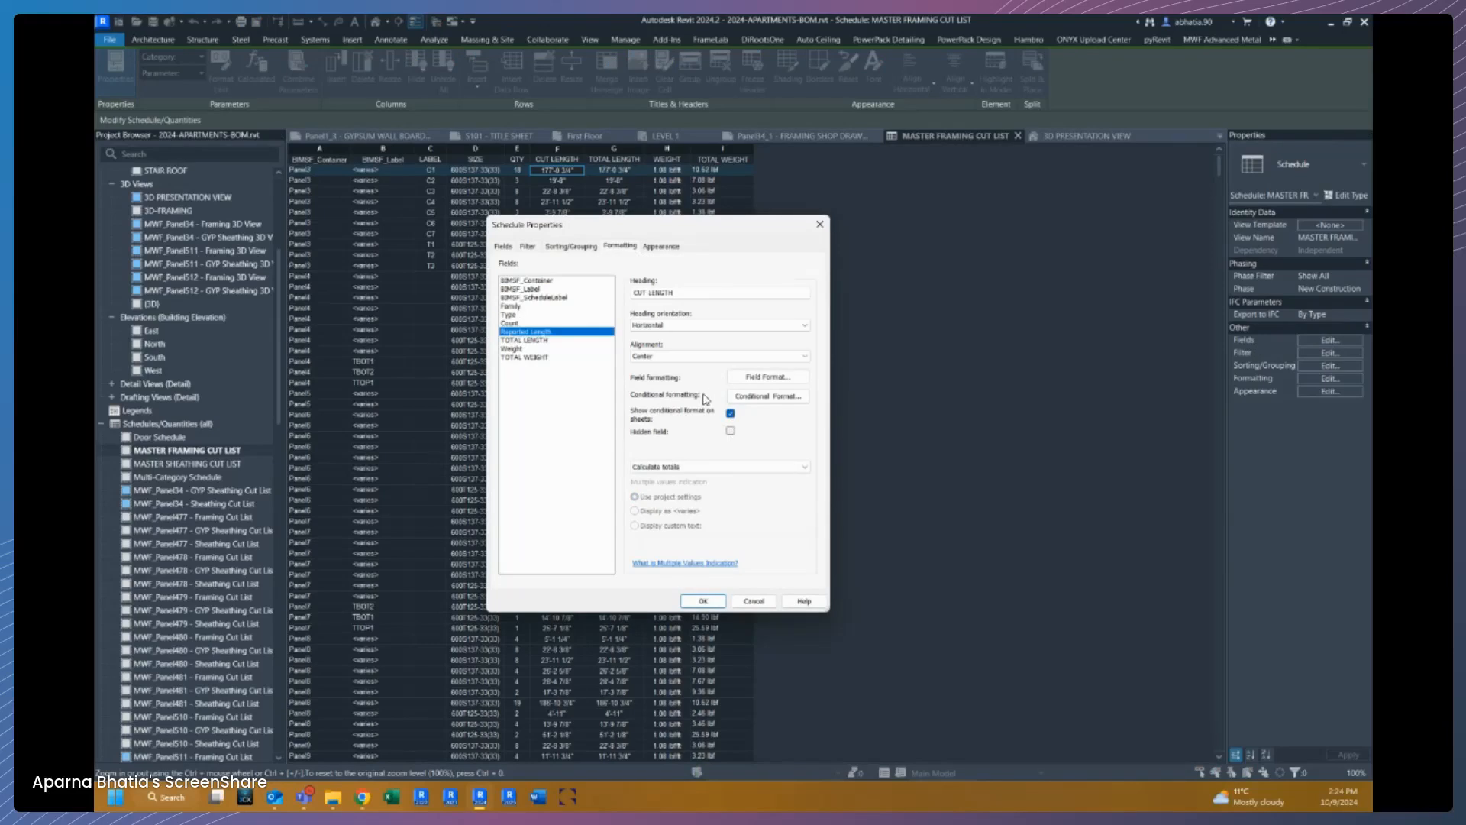
{"action": "left_click", "coordinate": [653, 468]}
{"action": "left_click", "coordinate": [652, 483]}
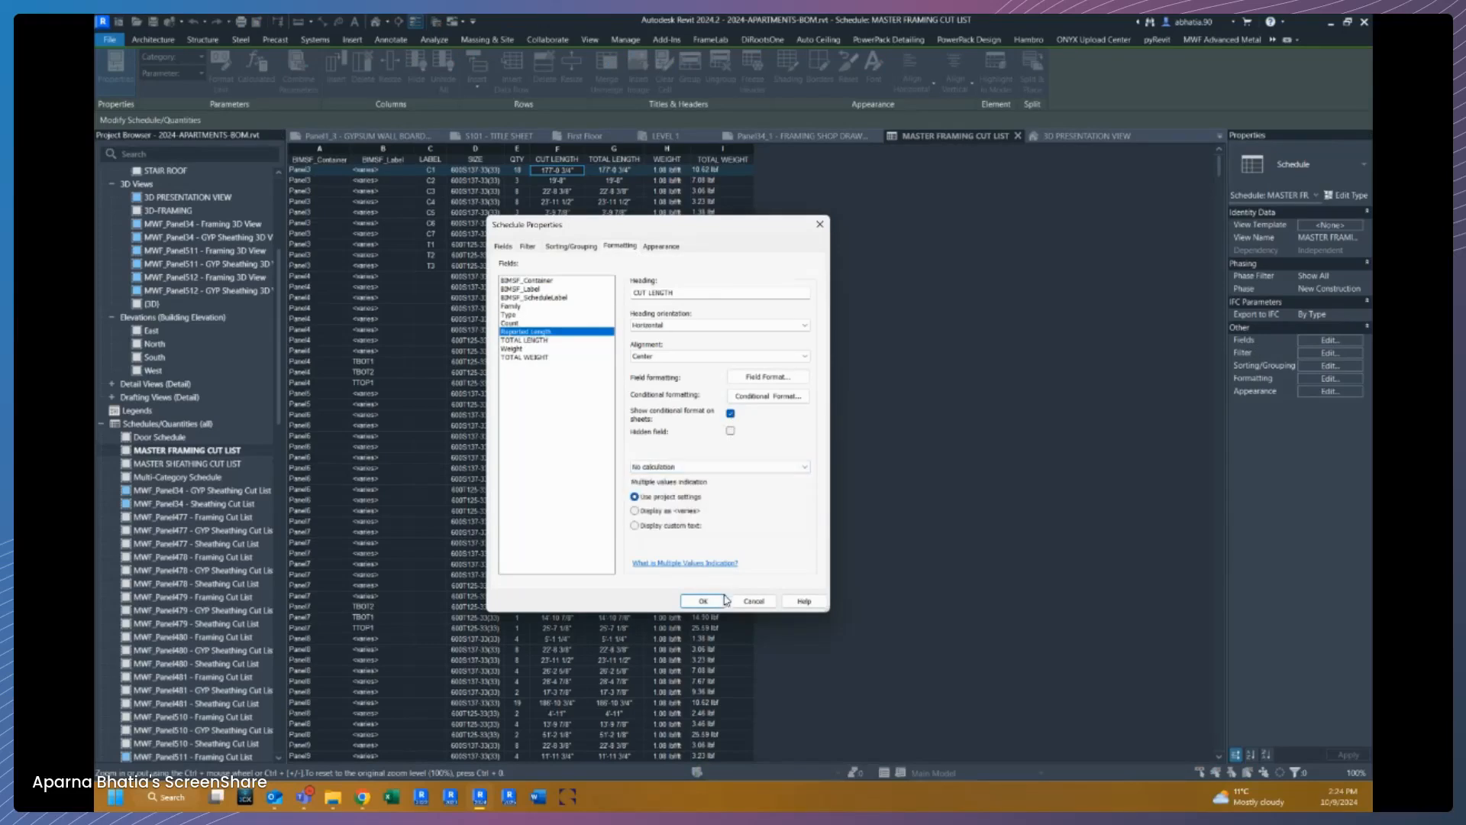
{"action": "left_click", "coordinate": [704, 601]}
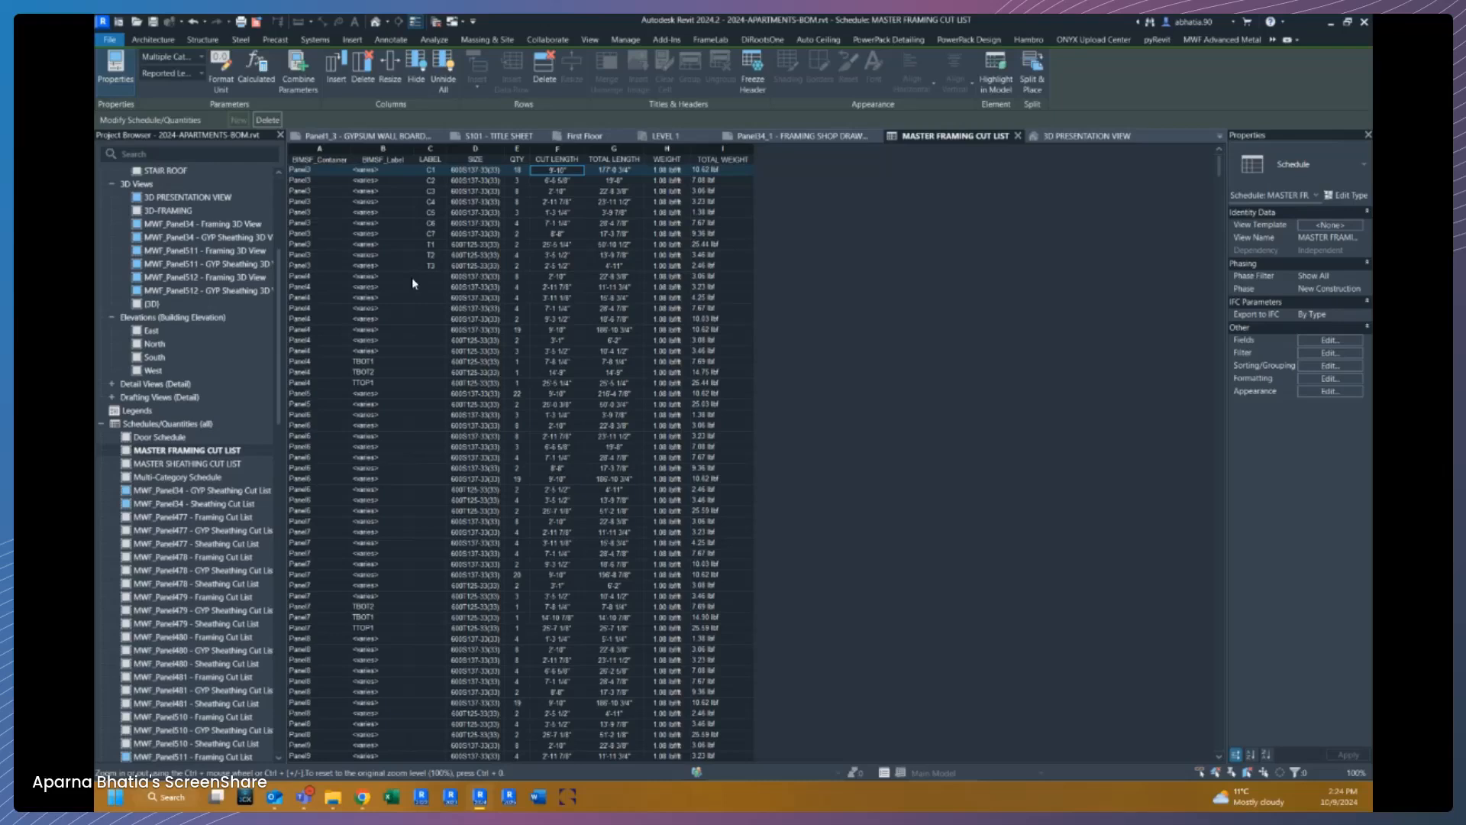
Step: Hide the BIMSF_Container and BIMSF_Label columns in the MASTER FRAMING CUT LIST schedule
{"action": "left_click", "coordinate": [397, 150]}
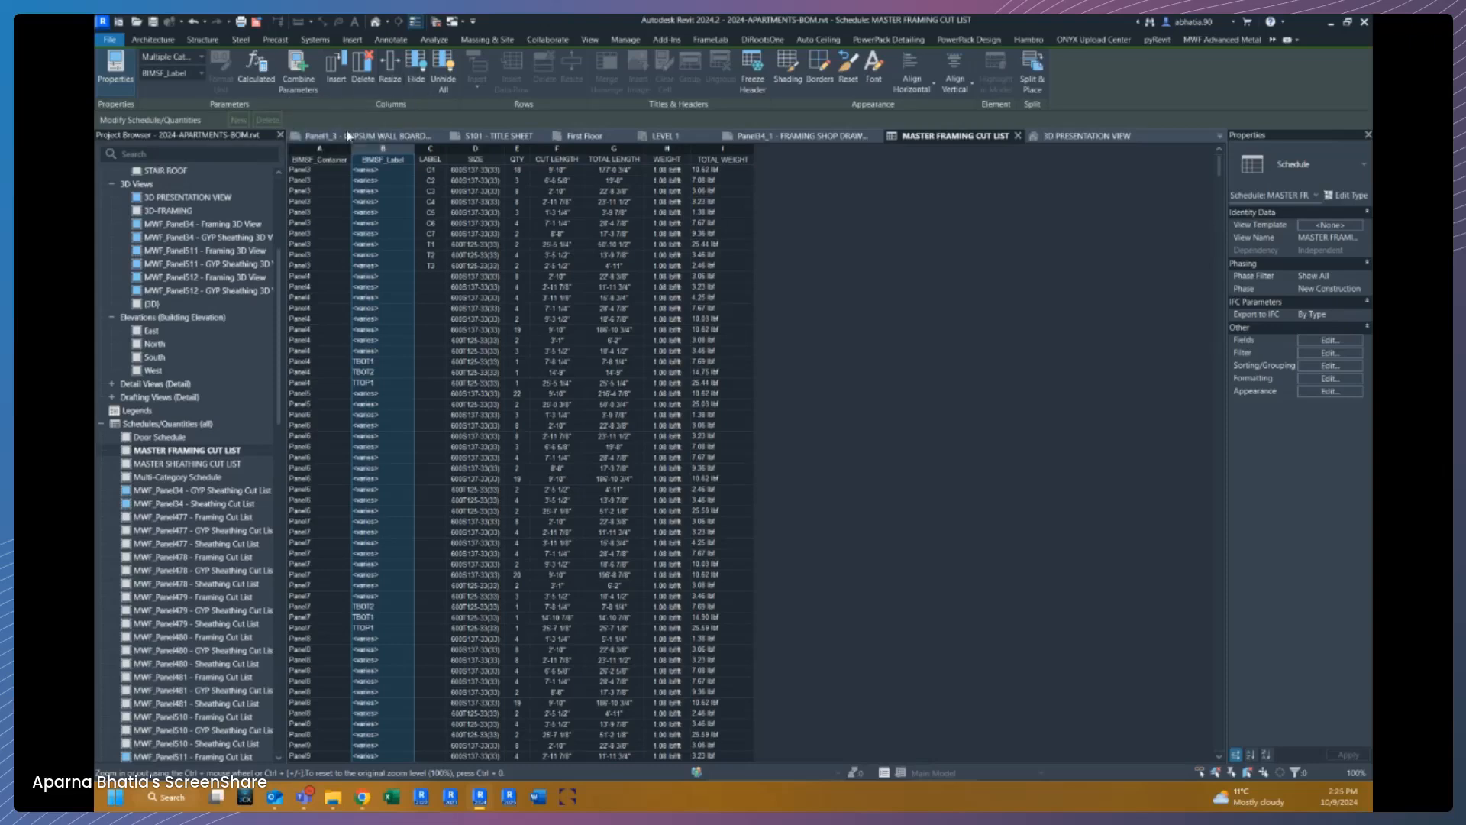
{"action": "left_click", "coordinate": [336, 151], "text": "shift"}
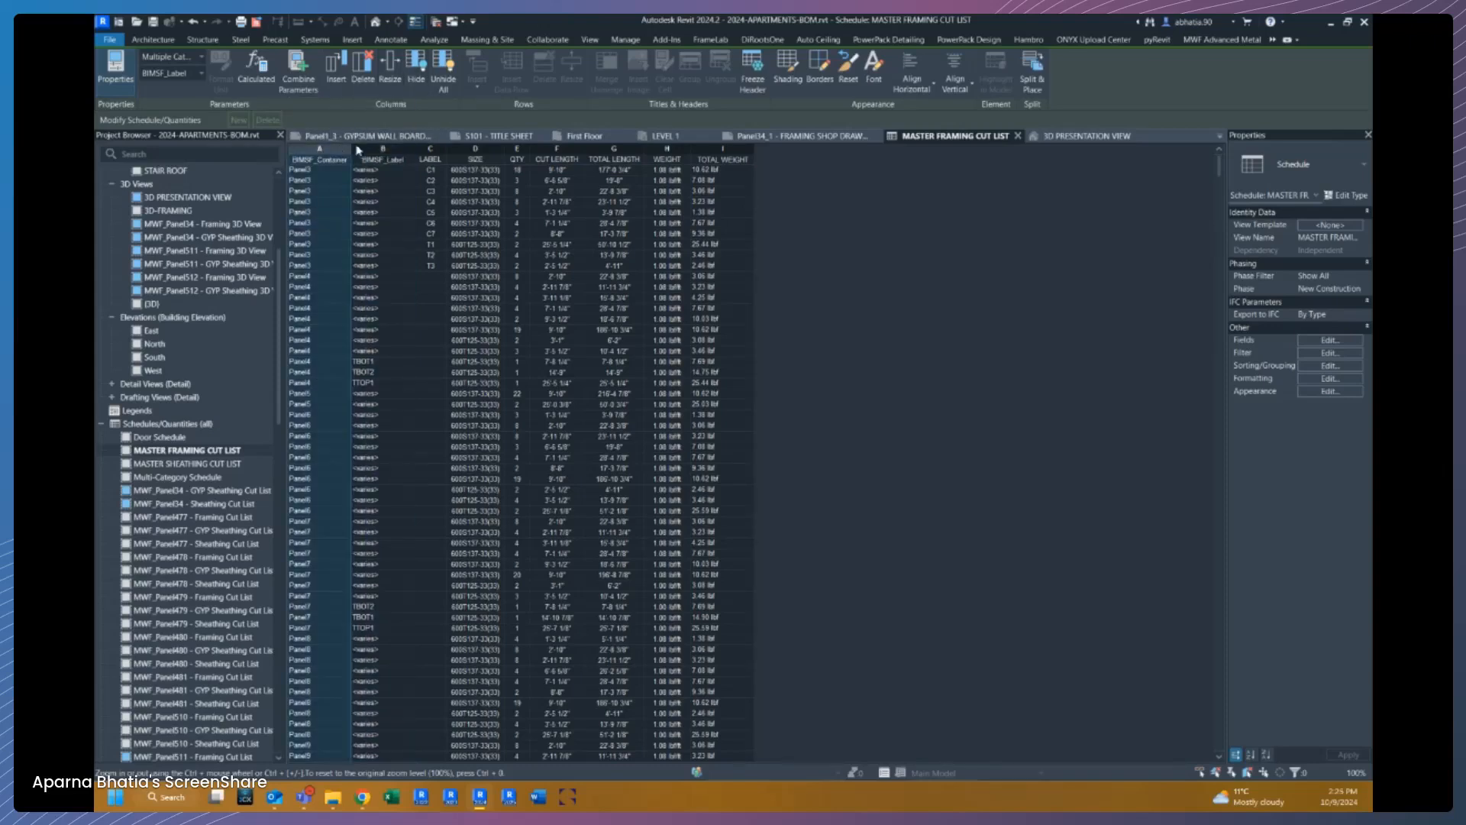
{"action": "left_click", "coordinate": [413, 81]}
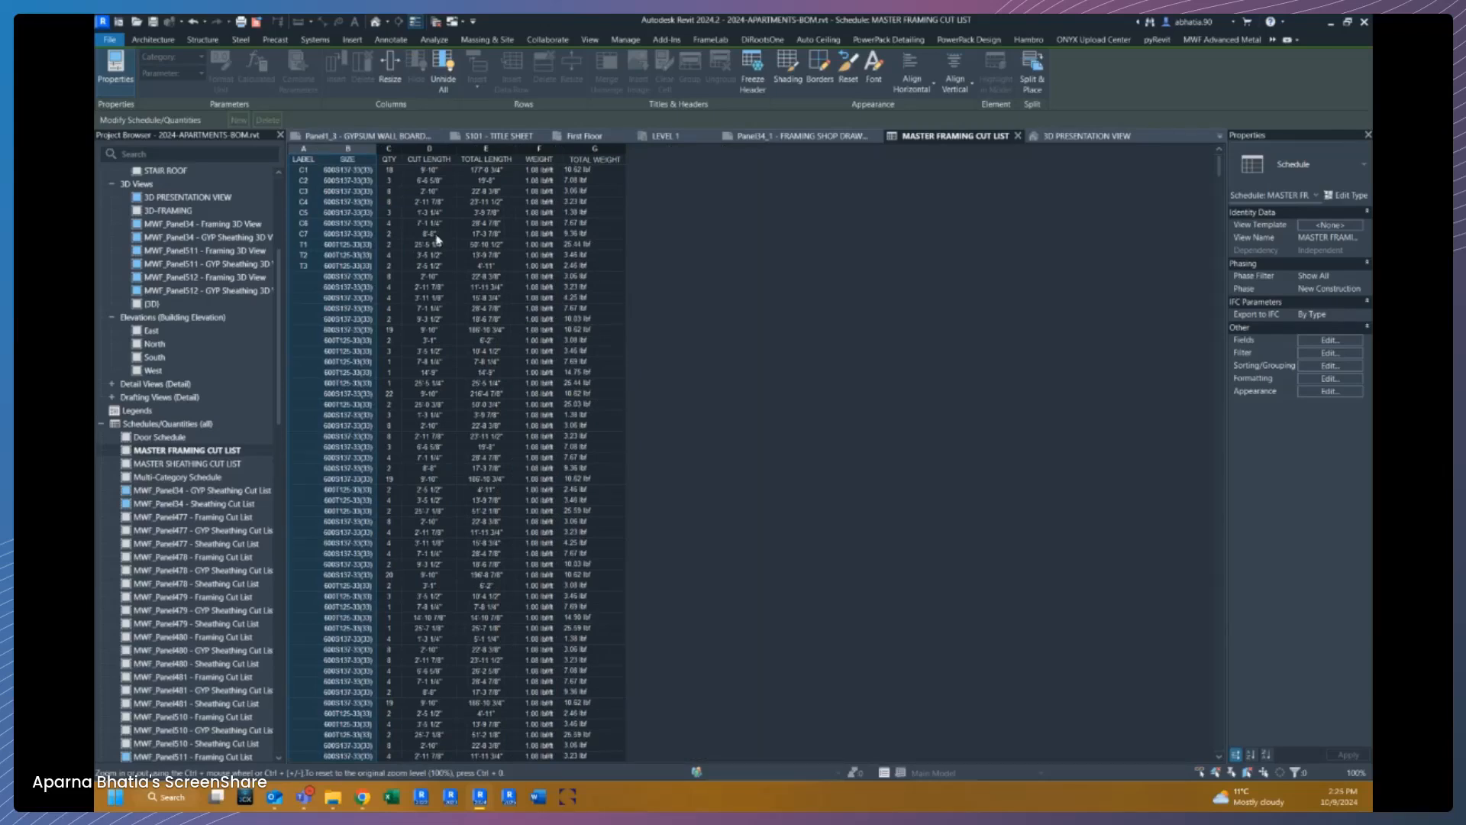
Step: Center the TOTAL WEIGHT column horizontally
{"action": "left_click", "coordinate": [603, 151]}
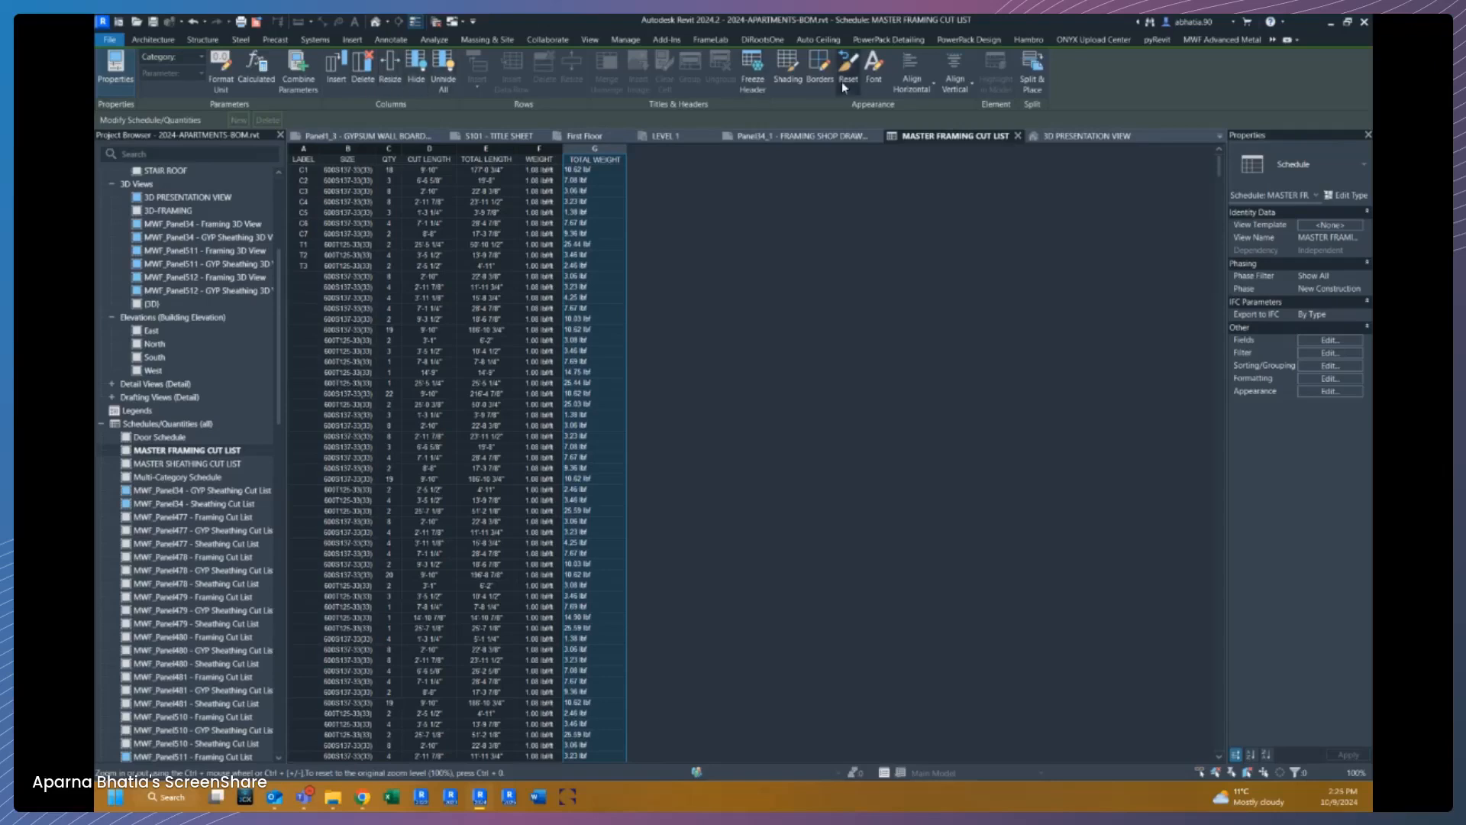
{"action": "left_click", "coordinate": [933, 86]}
{"action": "left_click", "coordinate": [928, 134]}
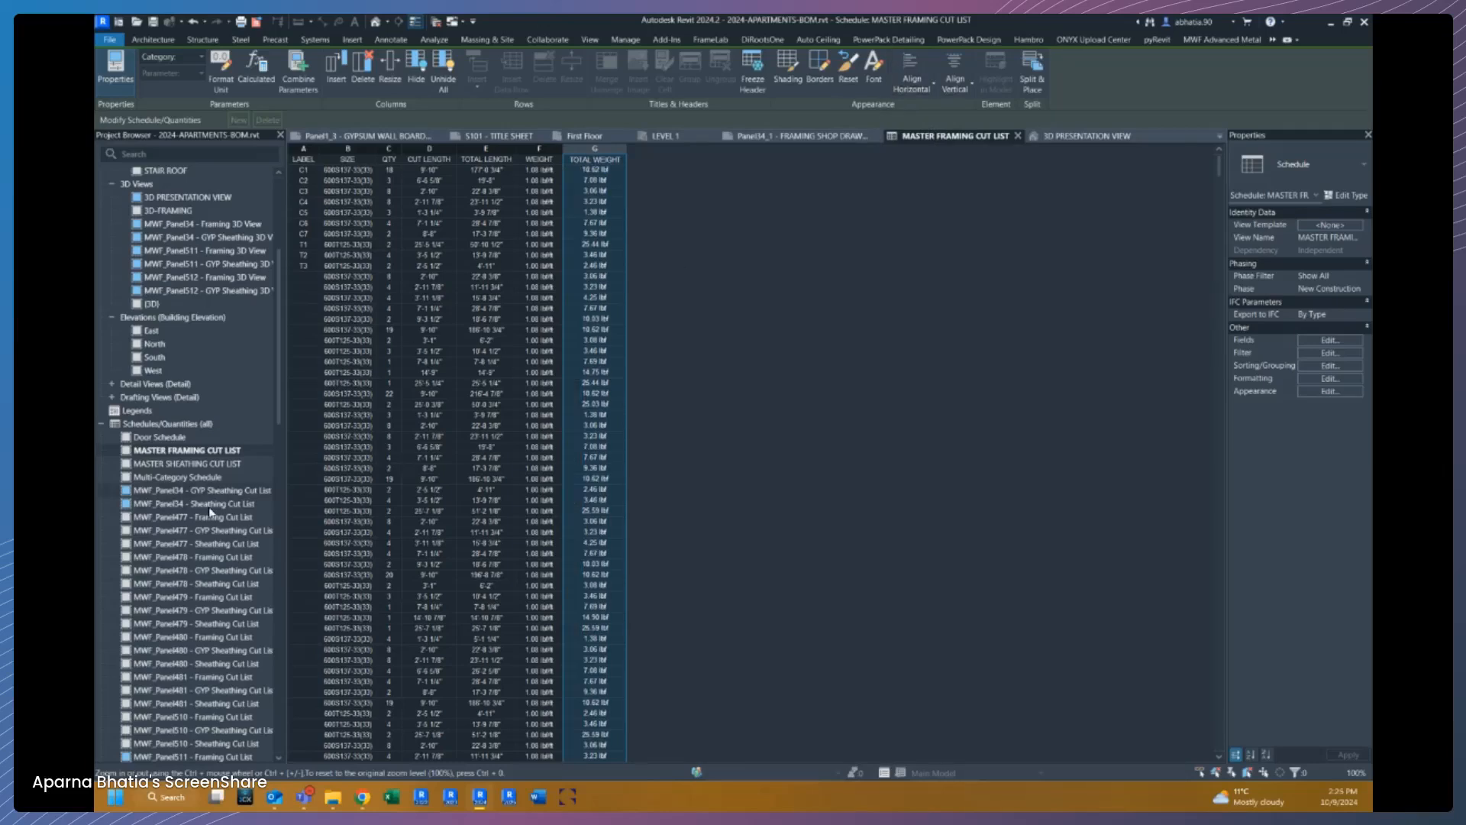
{"action": "left_click", "coordinate": [101, 425]}
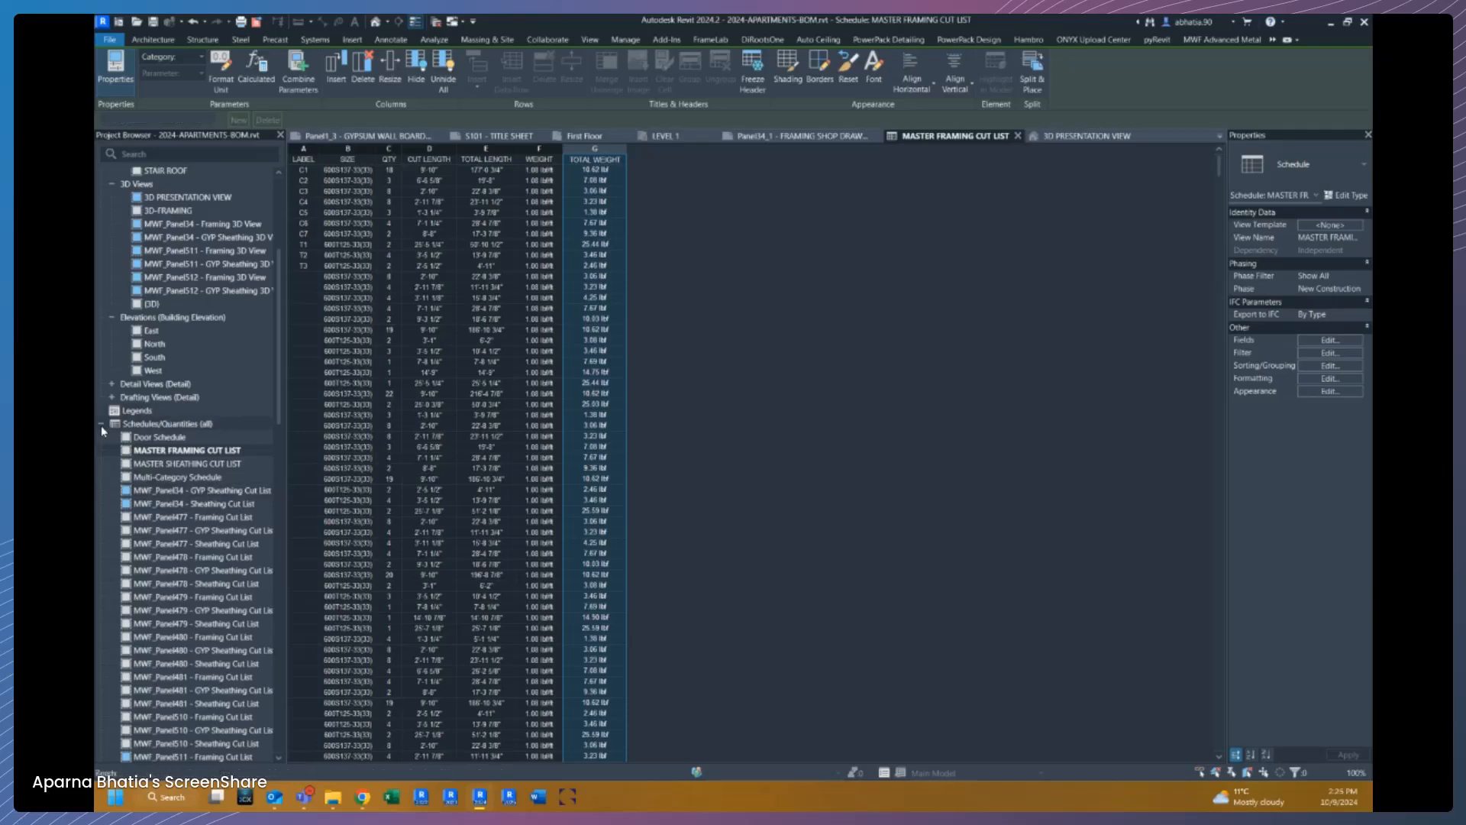
{"action": "scroll", "coordinate": [157, 466], "scroll_direction": "down", "scroll_amount": 1}
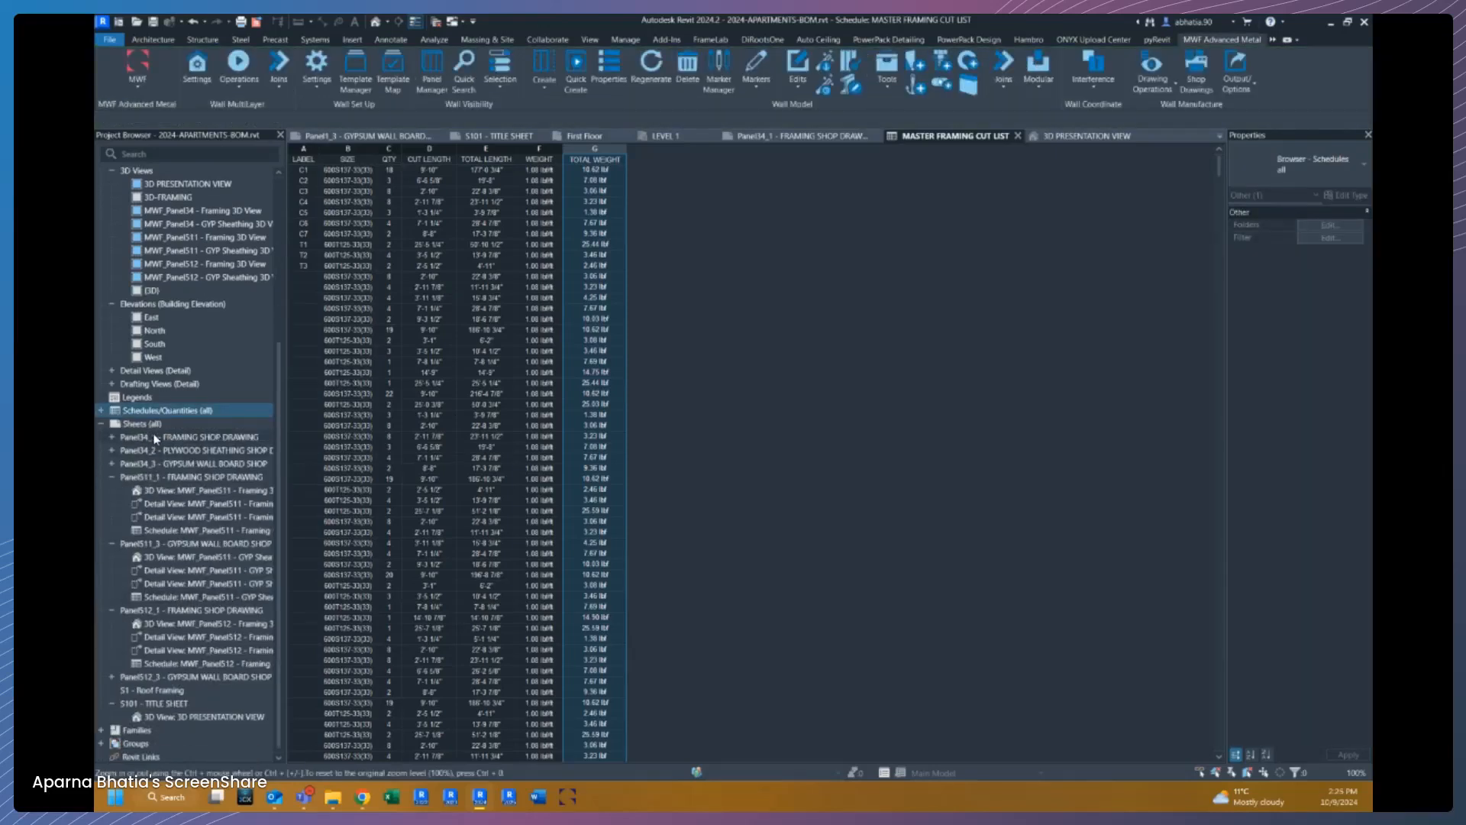
{"action": "double_click", "coordinate": [155, 440]}
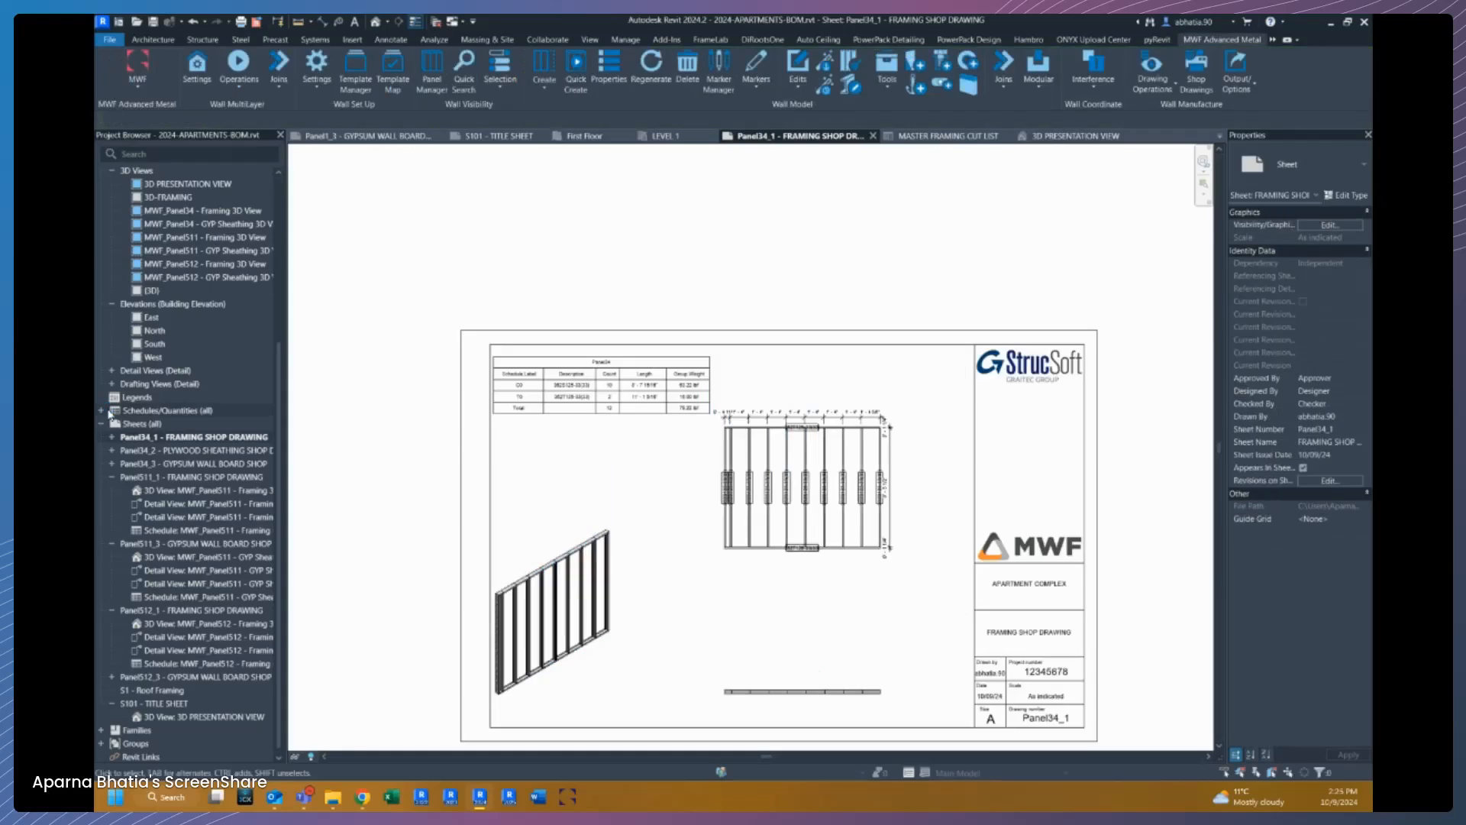
{"action": "double_click", "coordinate": [110, 413]}
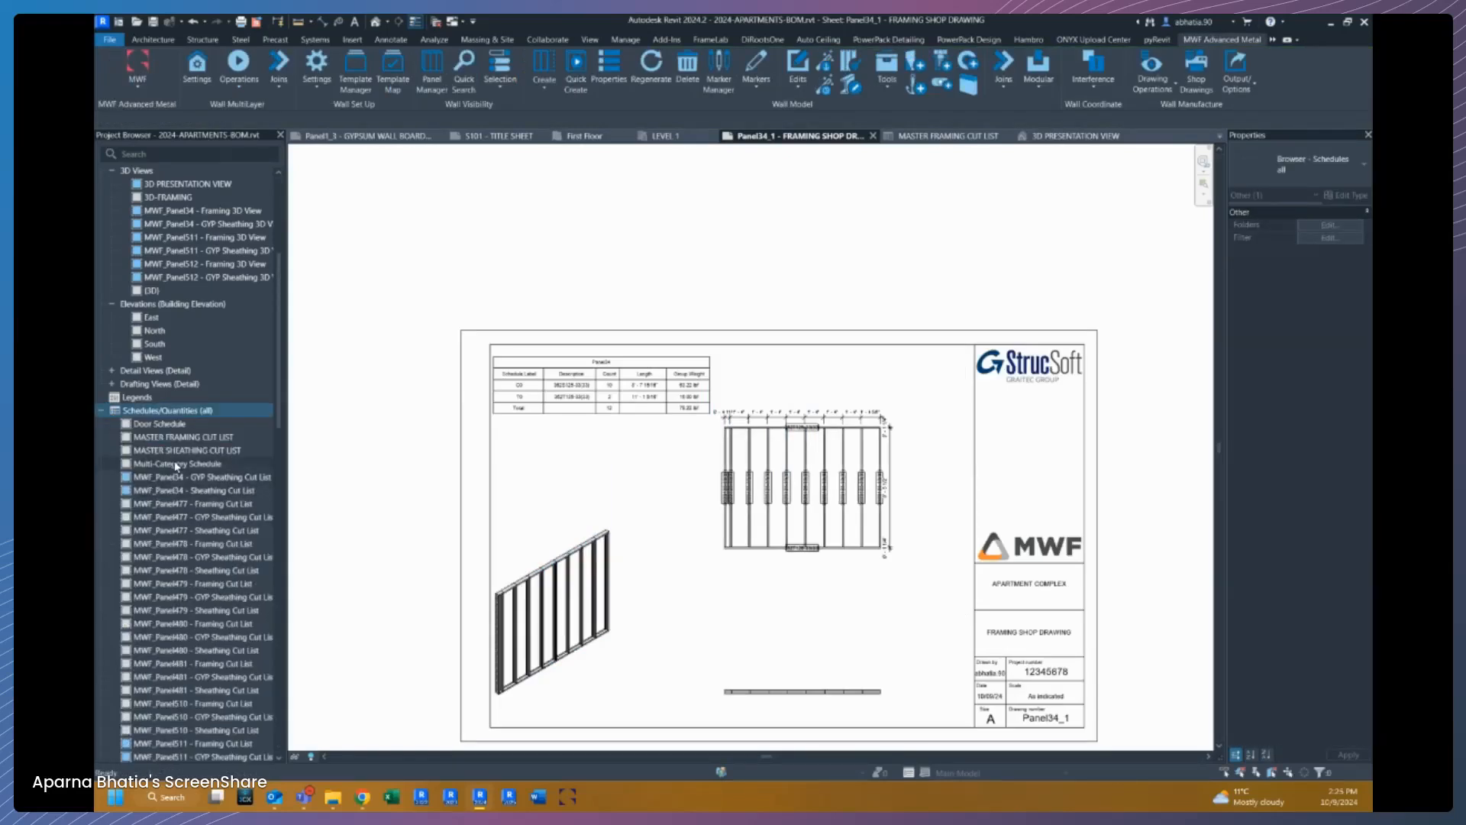
{"action": "left_click", "coordinate": [181, 438]}
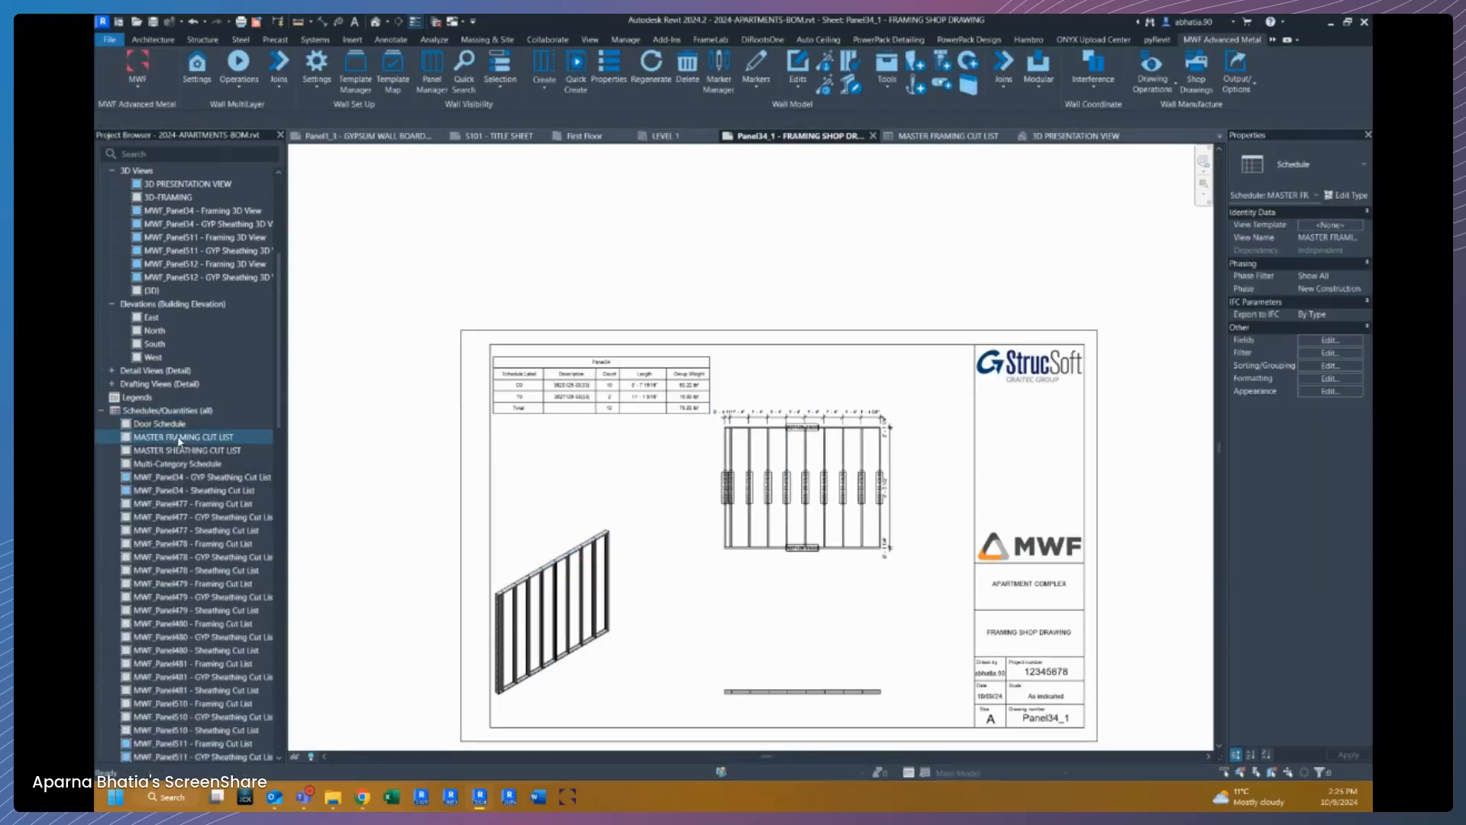
Step: Add a fourth filter to the MASTER FRAMING CUT LIST schedule so that BIMSF_Container equals Panel3
{"action": "left_click", "coordinate": [954, 135]}
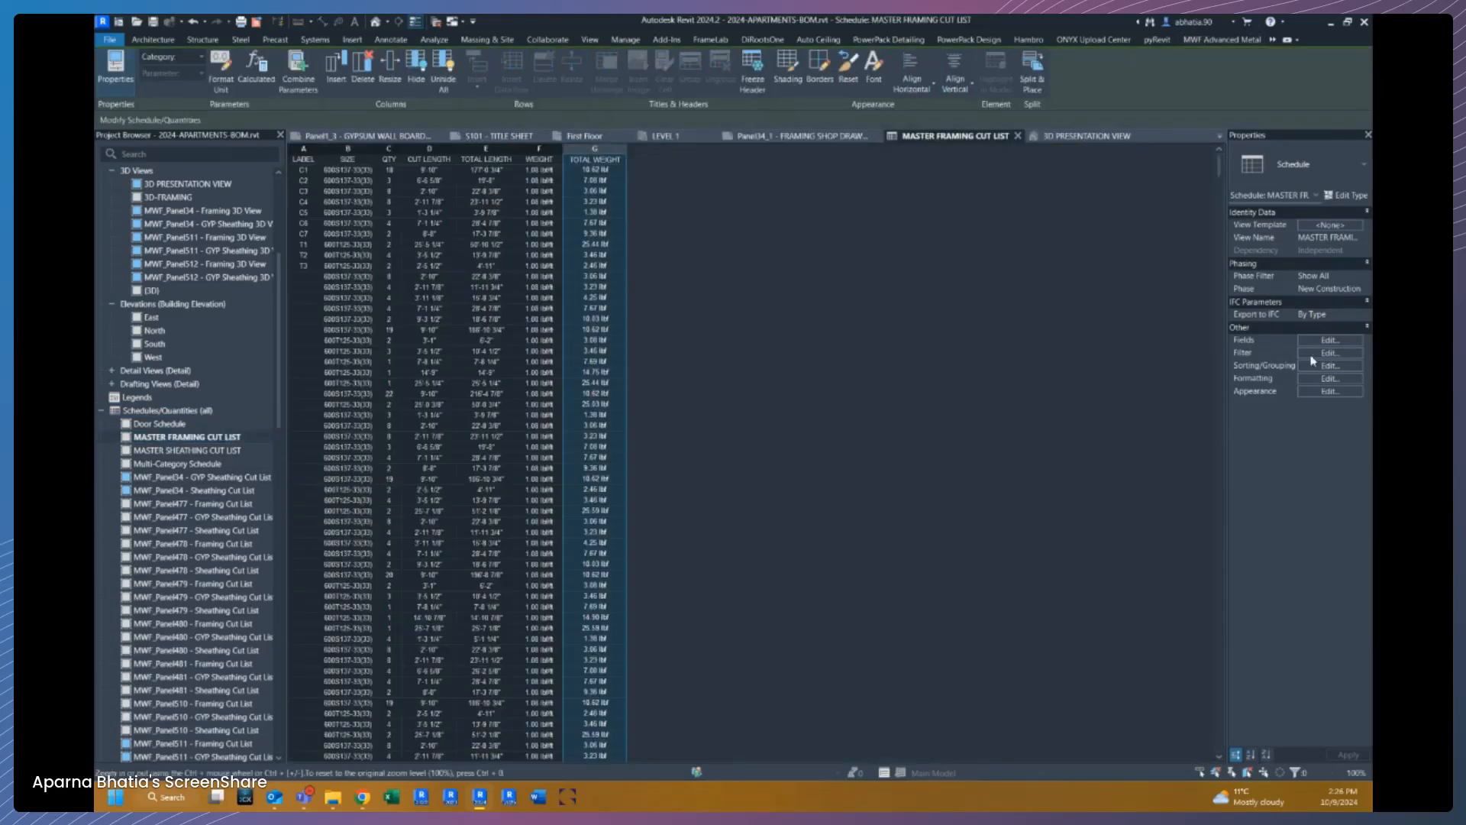
{"action": "left_click", "coordinate": [1328, 355]}
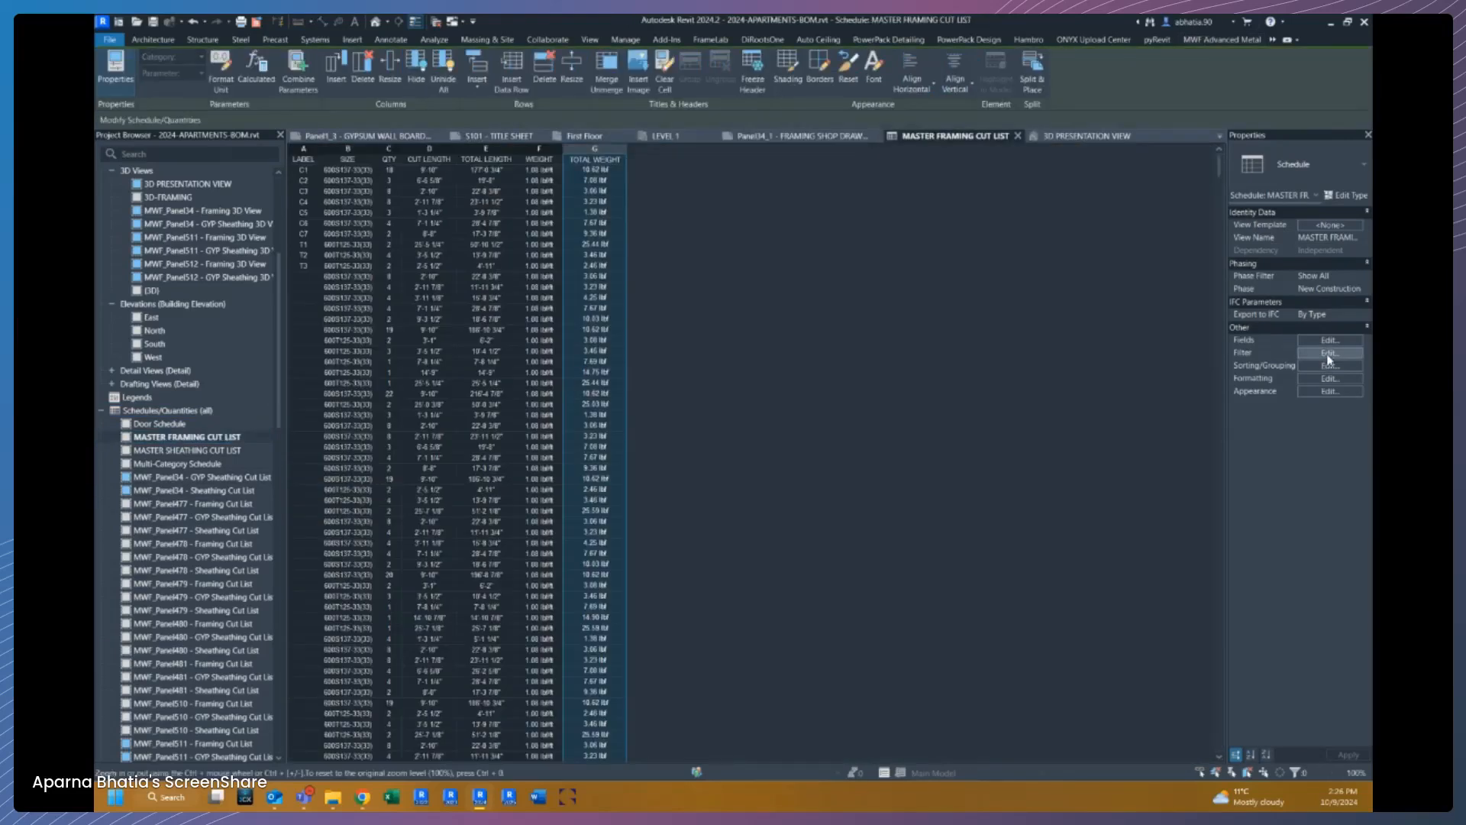
{"action": "left_click", "coordinate": [588, 334]}
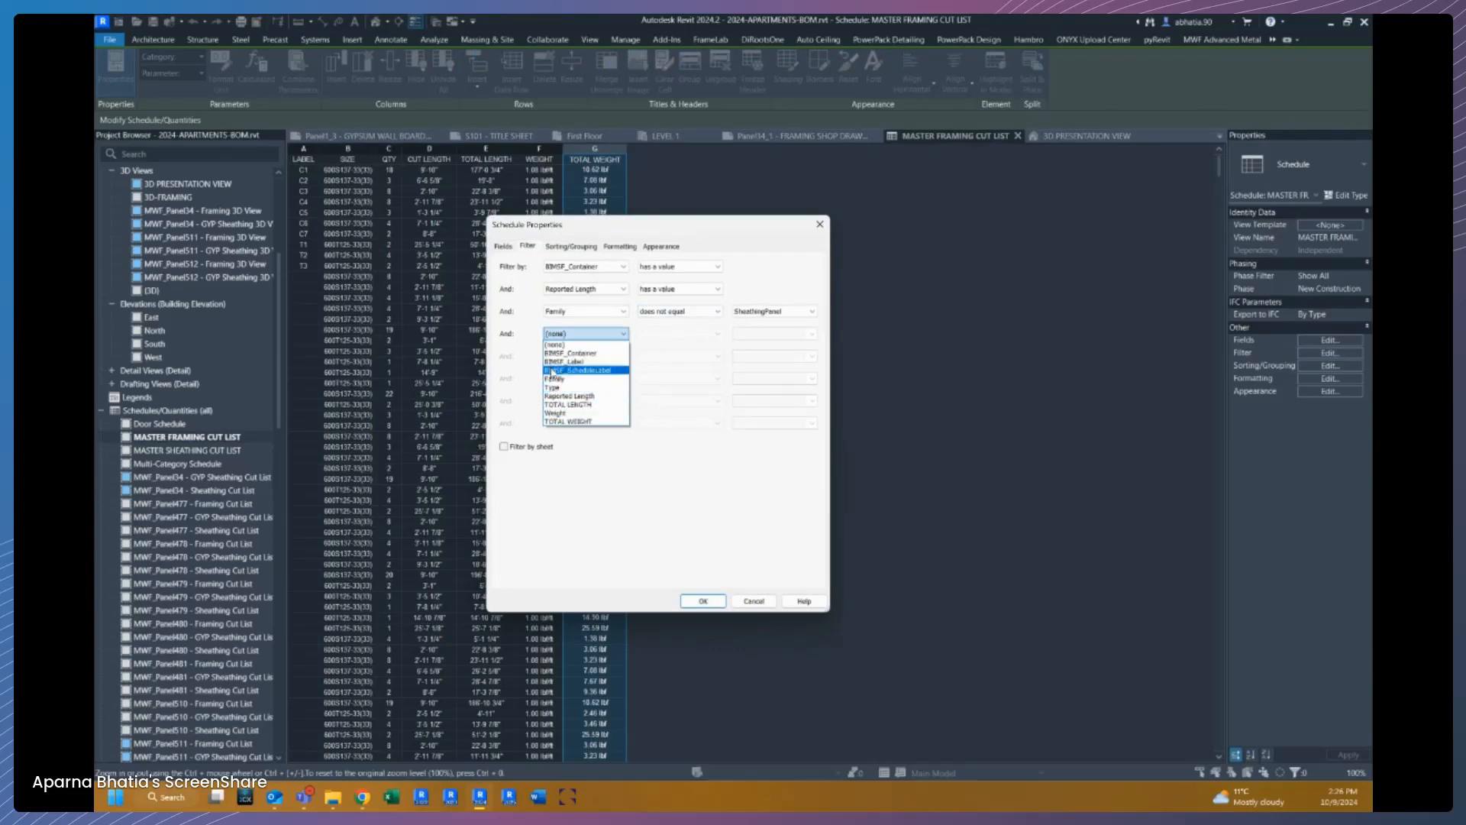
{"action": "left_click", "coordinate": [567, 353]}
{"action": "left_click", "coordinate": [716, 334]}
{"action": "left_click", "coordinate": [649, 353]}
{"action": "left_click", "coordinate": [810, 336]}
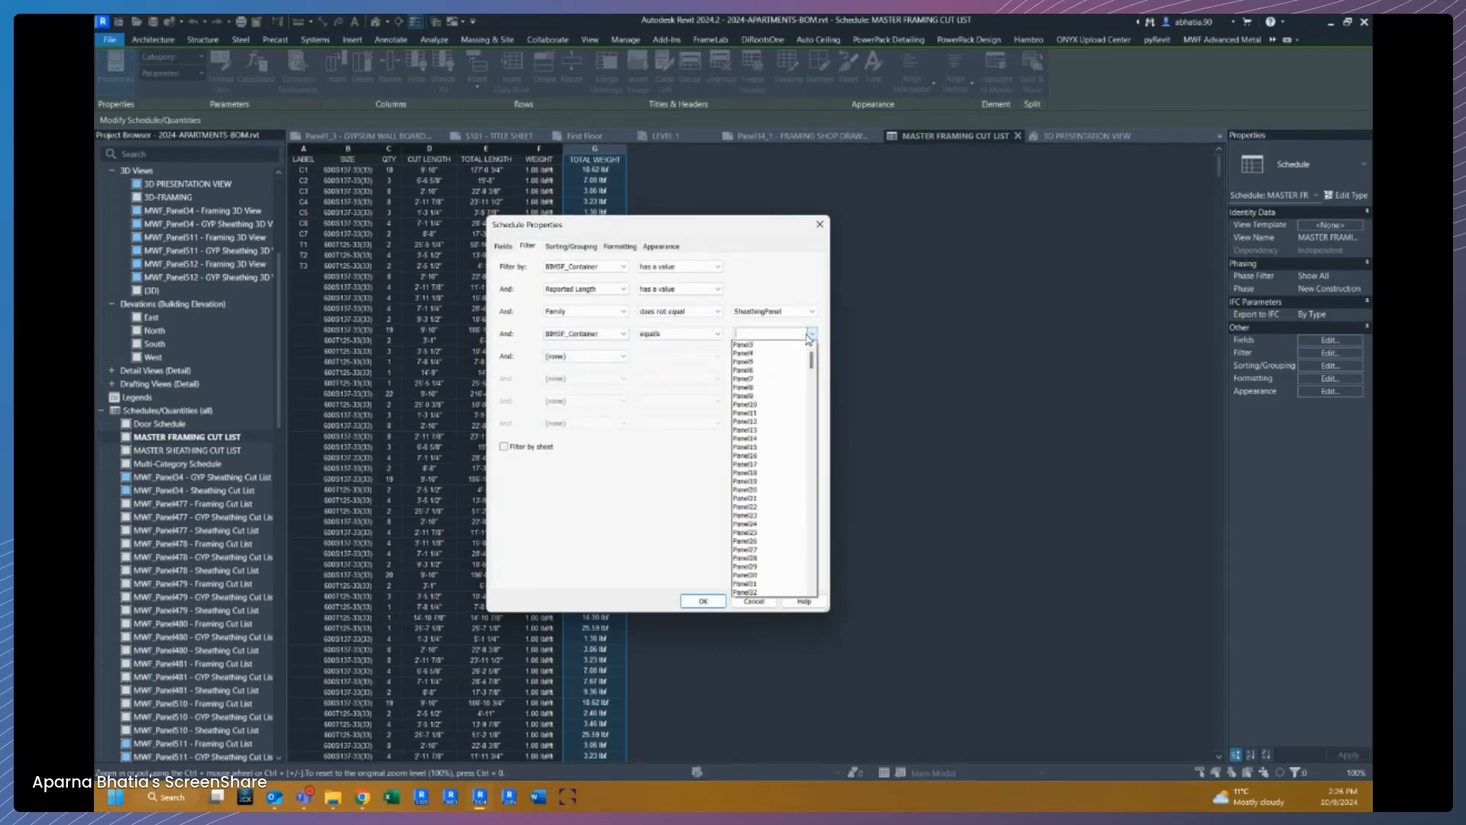
{"action": "left_click", "coordinate": [745, 345]}
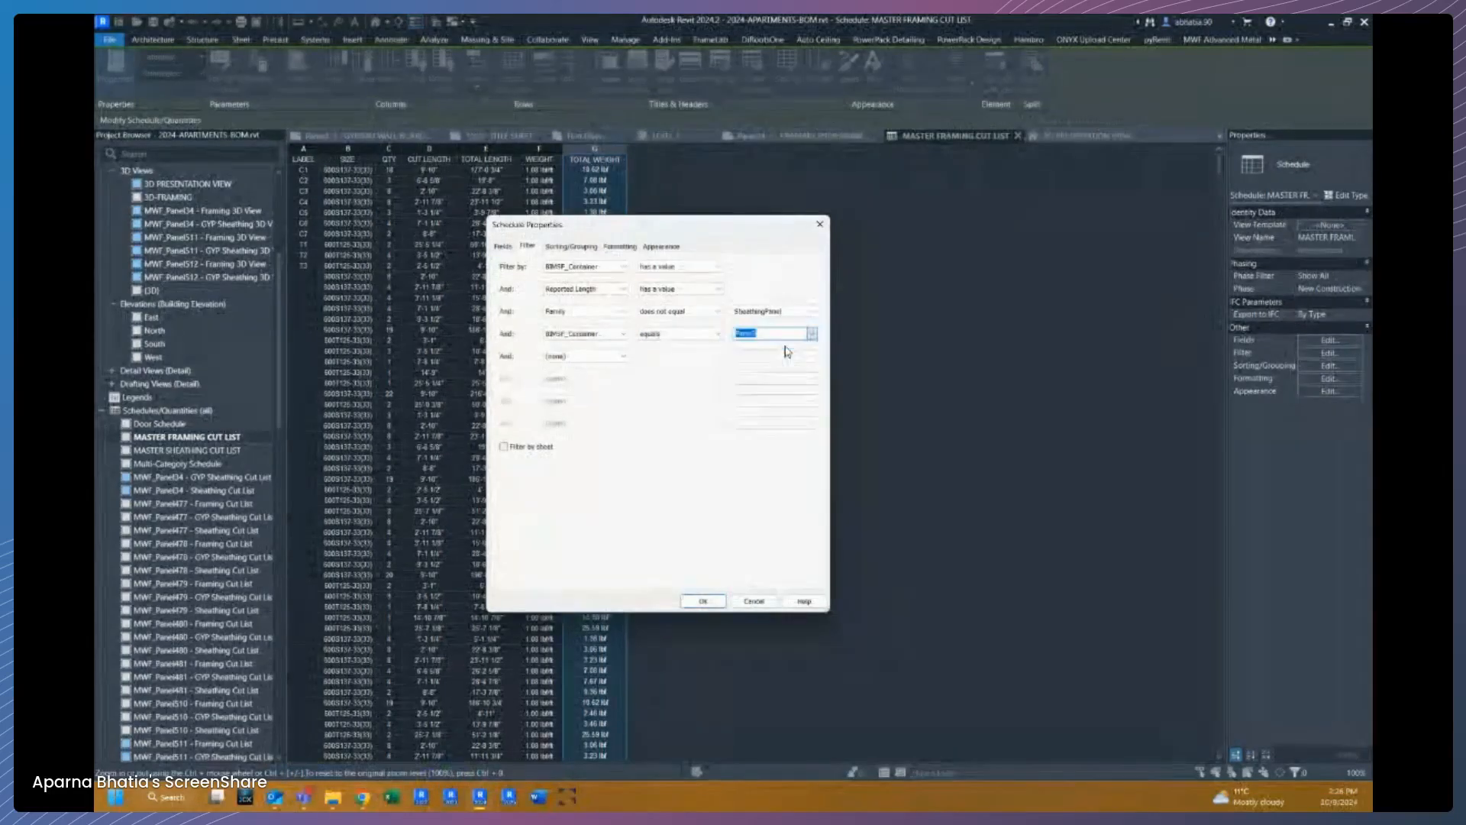
{"action": "left_click", "coordinate": [702, 600]}
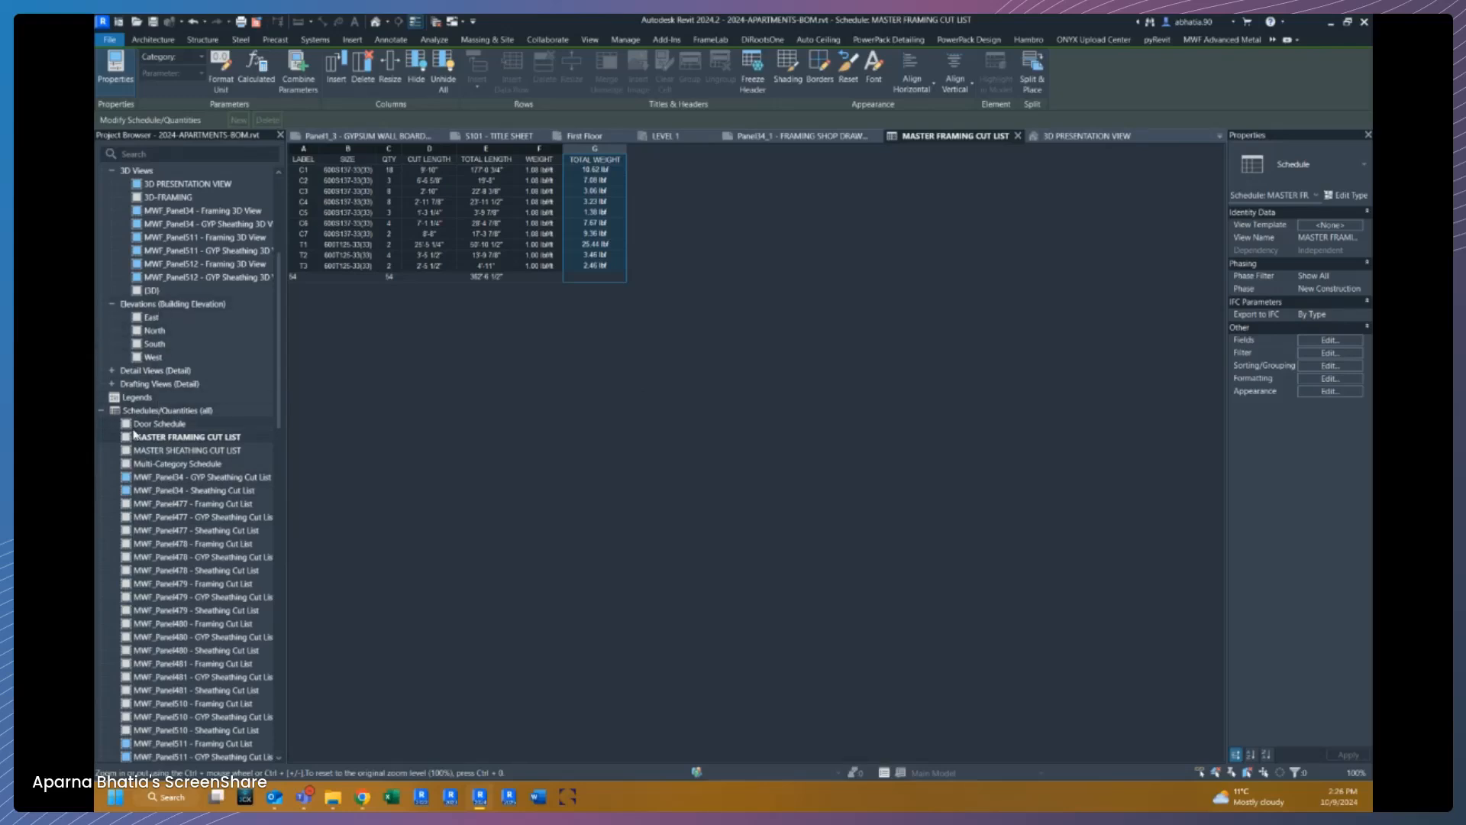
Step: Place the MASTER FRAMING CUT LIST schedule in the upper-left corner of the Panel34_1 framing shop drawing sheet
{"action": "left_click", "coordinate": [102, 411]}
{"action": "scroll", "coordinate": [150, 452], "scroll_direction": "down", "scroll_amount": 15}
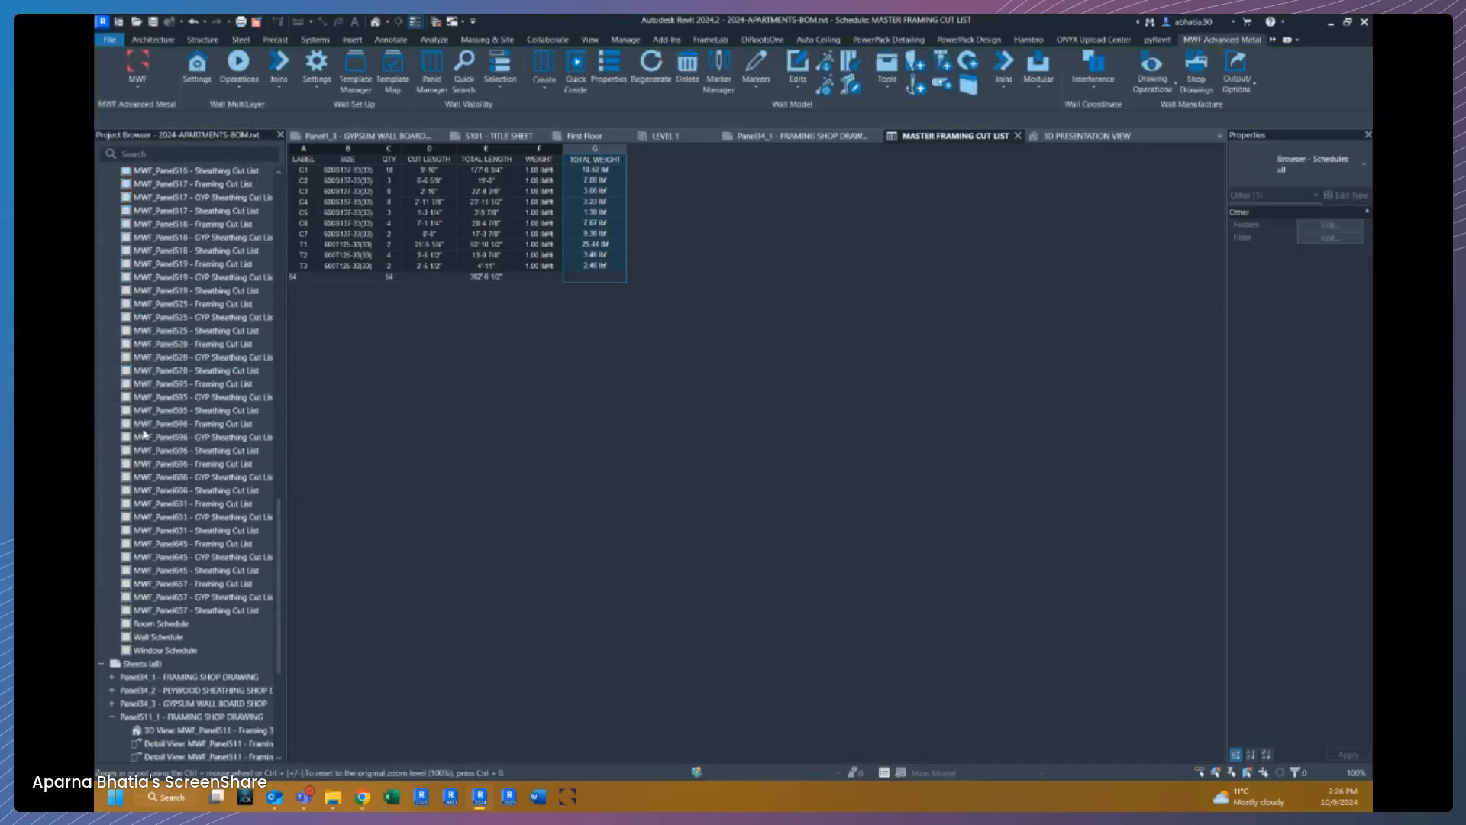
{"action": "double_click", "coordinate": [158, 437]}
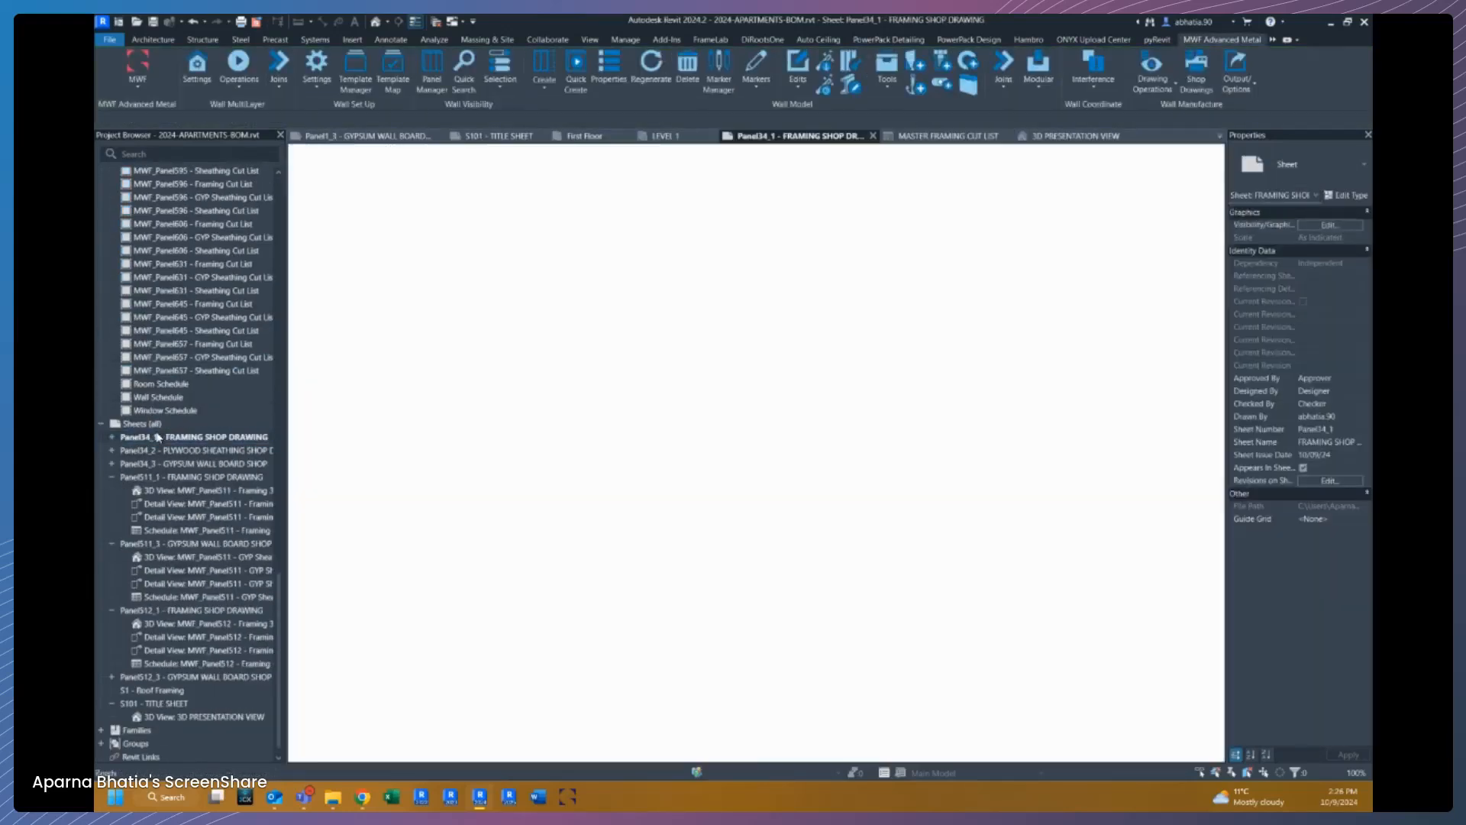
{"action": "scroll", "coordinate": [205, 299], "scroll_direction": "up", "scroll_amount": 10}
{"action": "scroll", "coordinate": [204, 299], "scroll_direction": "up", "scroll_amount": 10}
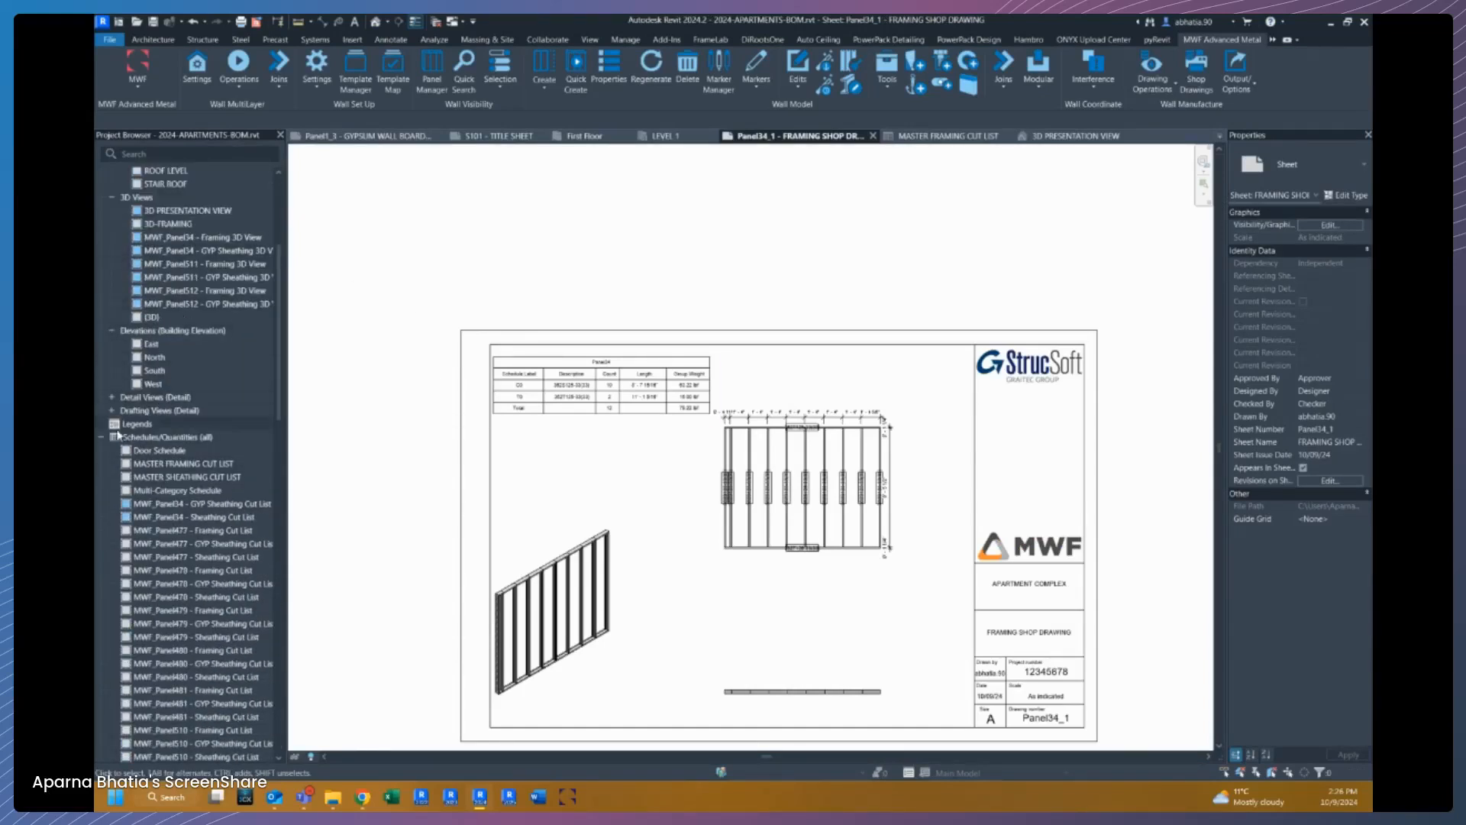
{"action": "left_click", "coordinate": [155, 463]}
{"action": "left_click_drag", "start_coordinate": [595, 477], "coordinate": [527, 428]}
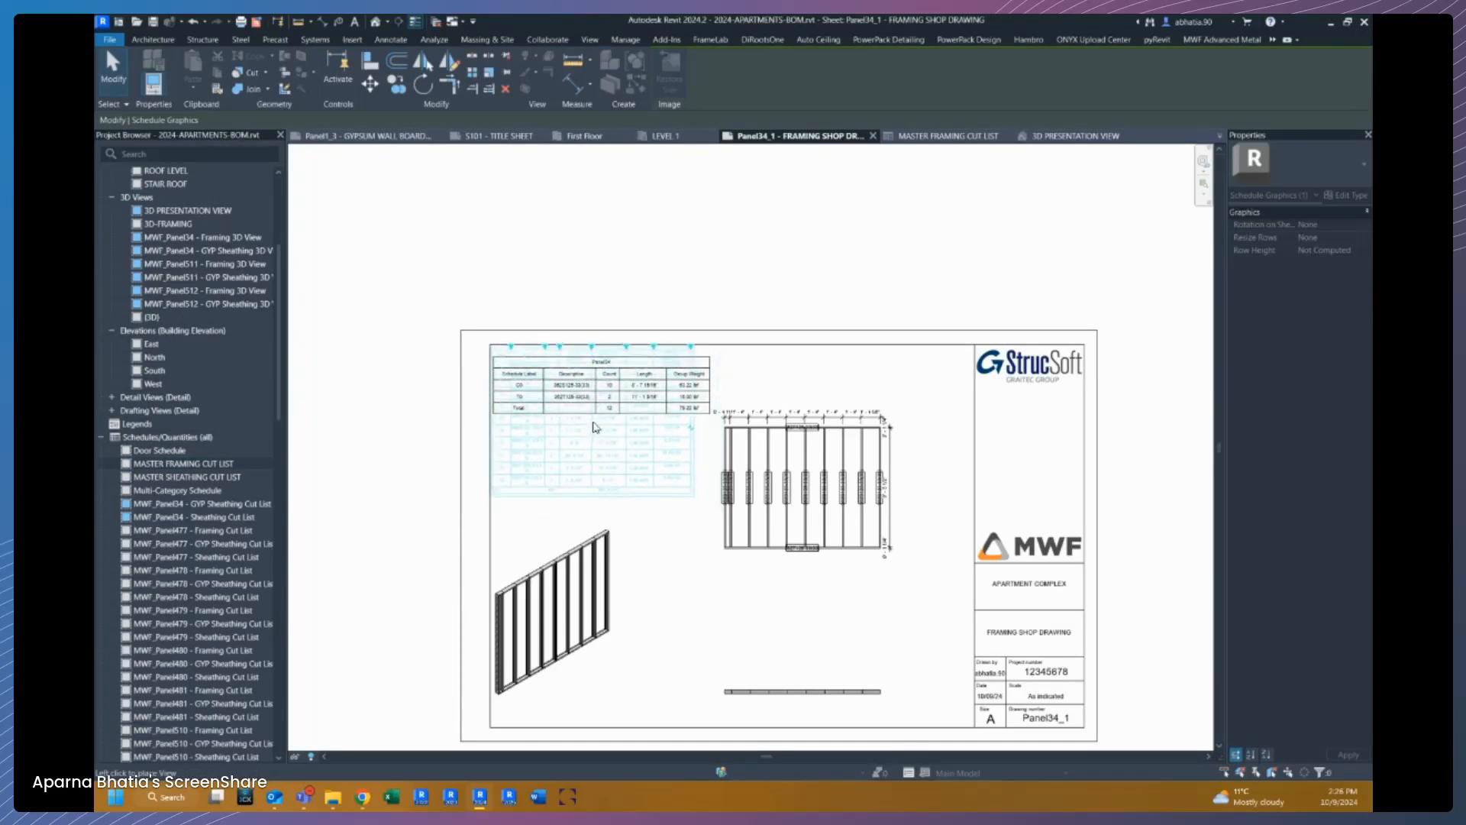
{"action": "left_click", "coordinate": [594, 429]}
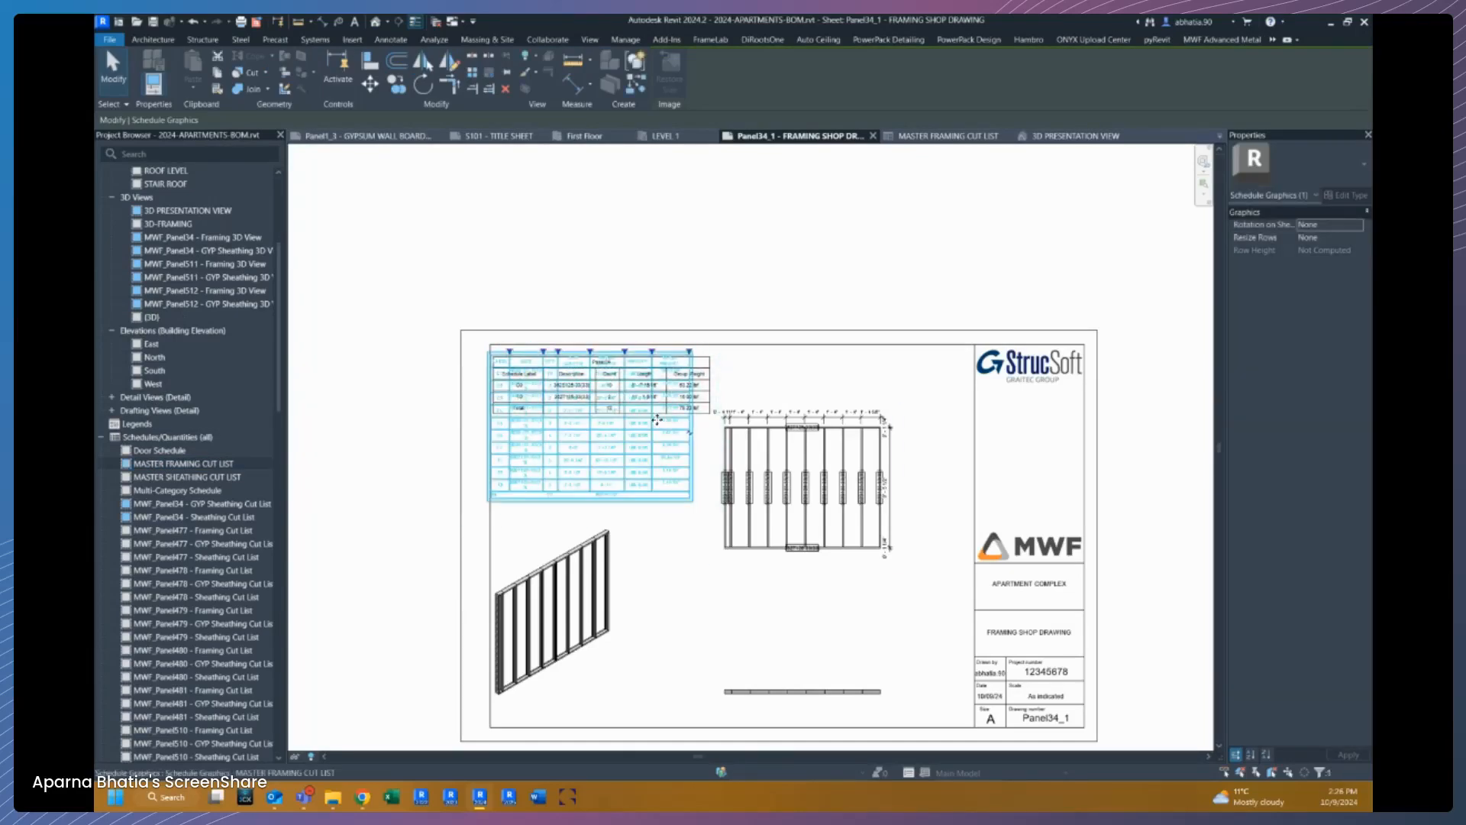
Step: Move the existing Panel34 framing BOM off the placed schedule to above the sheet border
{"action": "scroll", "coordinate": [653, 384], "scroll_direction": "up", "scroll_amount": 3}
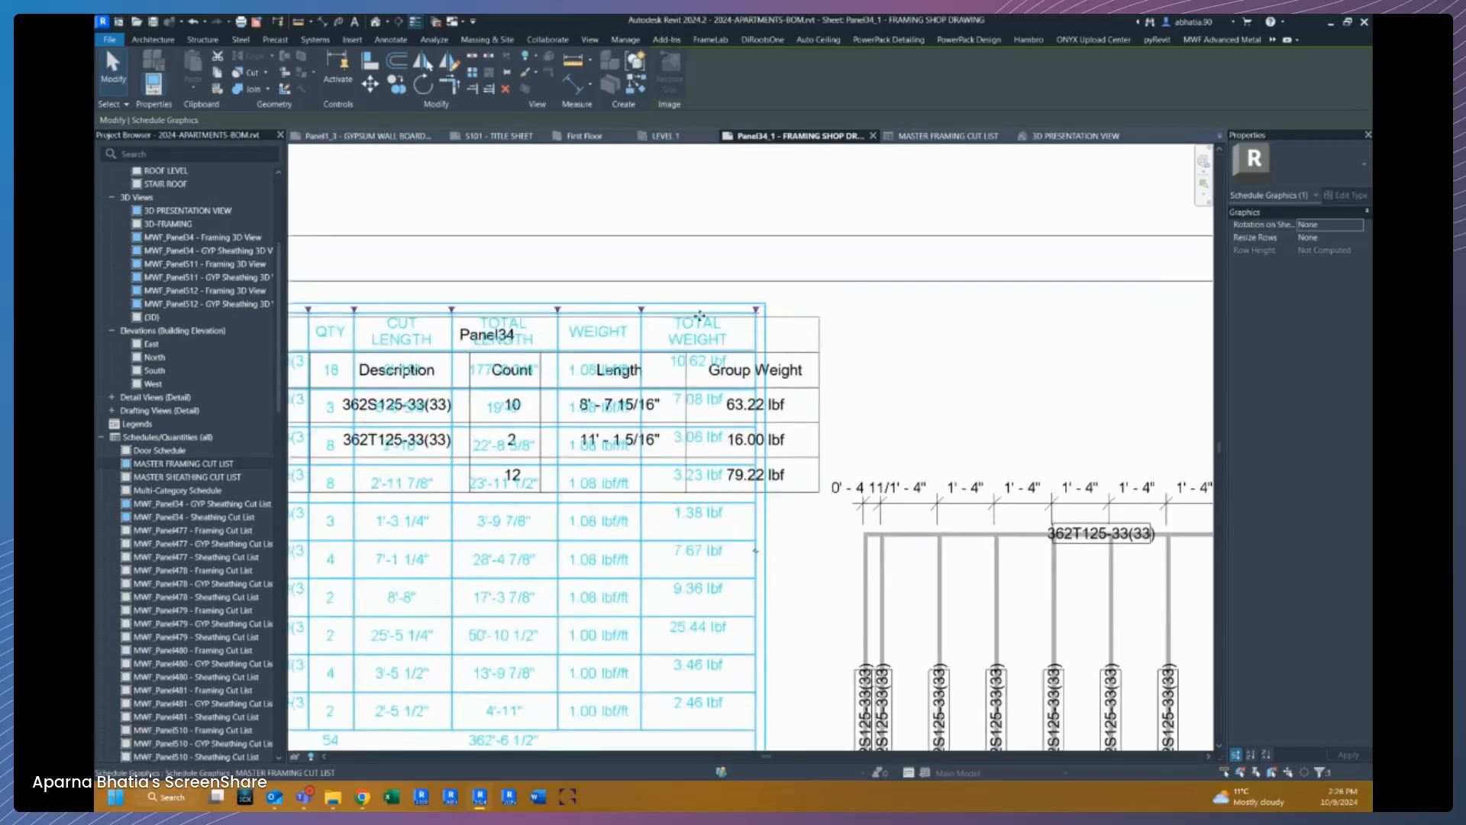
{"action": "middle_click_drag", "start_coordinate": [509, 355], "coordinate": [710, 362]}
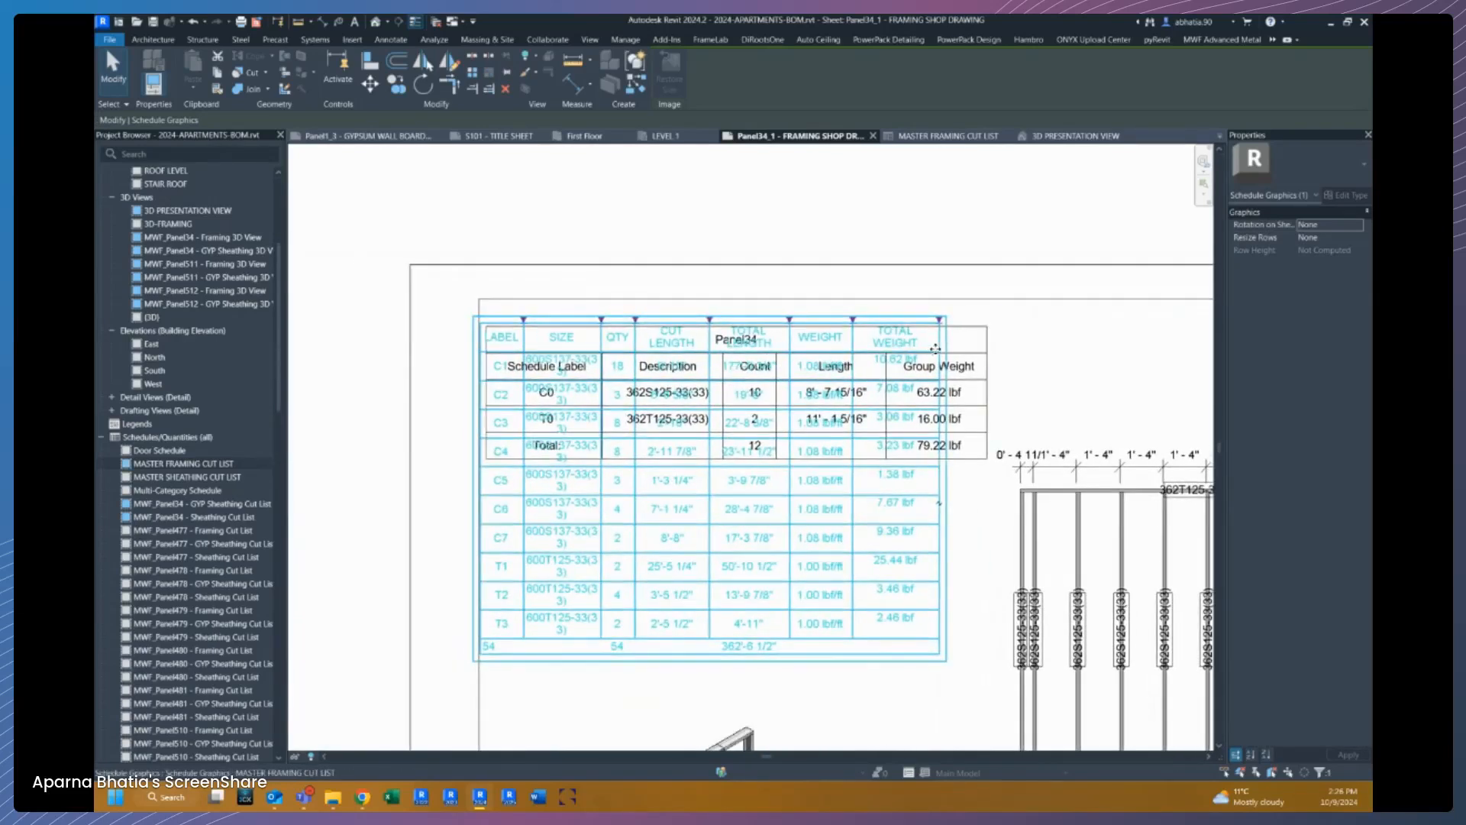
{"action": "left_click", "coordinate": [1012, 356]}
{"action": "left_click", "coordinate": [985, 358]}
{"action": "left_click_drag", "start_coordinate": [974, 356], "coordinate": [926, 164]}
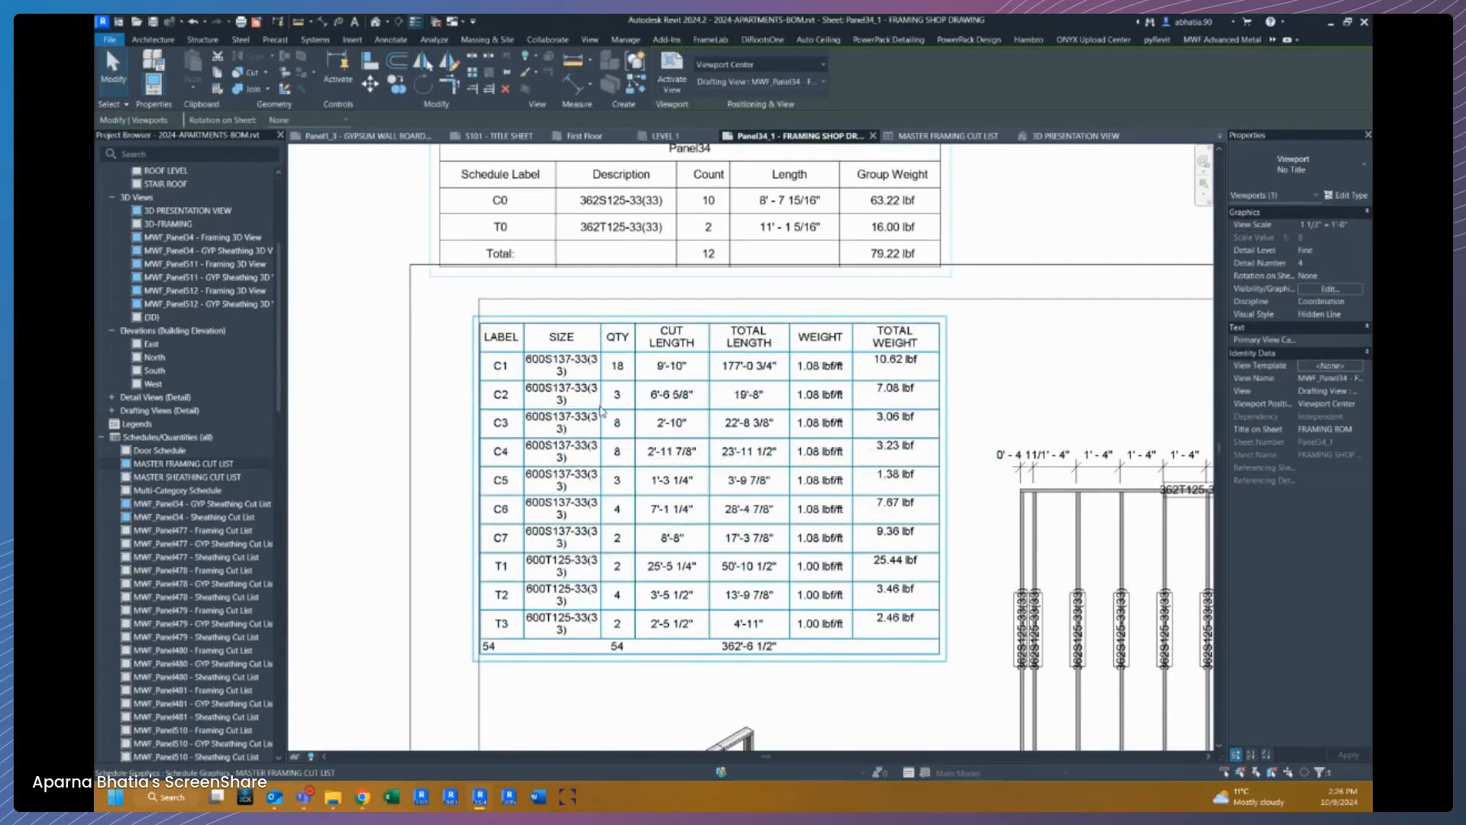
Step: Widen the placed schedule's SIZE column until each size fits on one line, and shift the schedule inside the sheet's inner border
{"action": "scroll", "coordinate": [599, 404], "scroll_direction": "up", "scroll_amount": 1}
{"action": "double_click", "coordinate": [563, 388]}
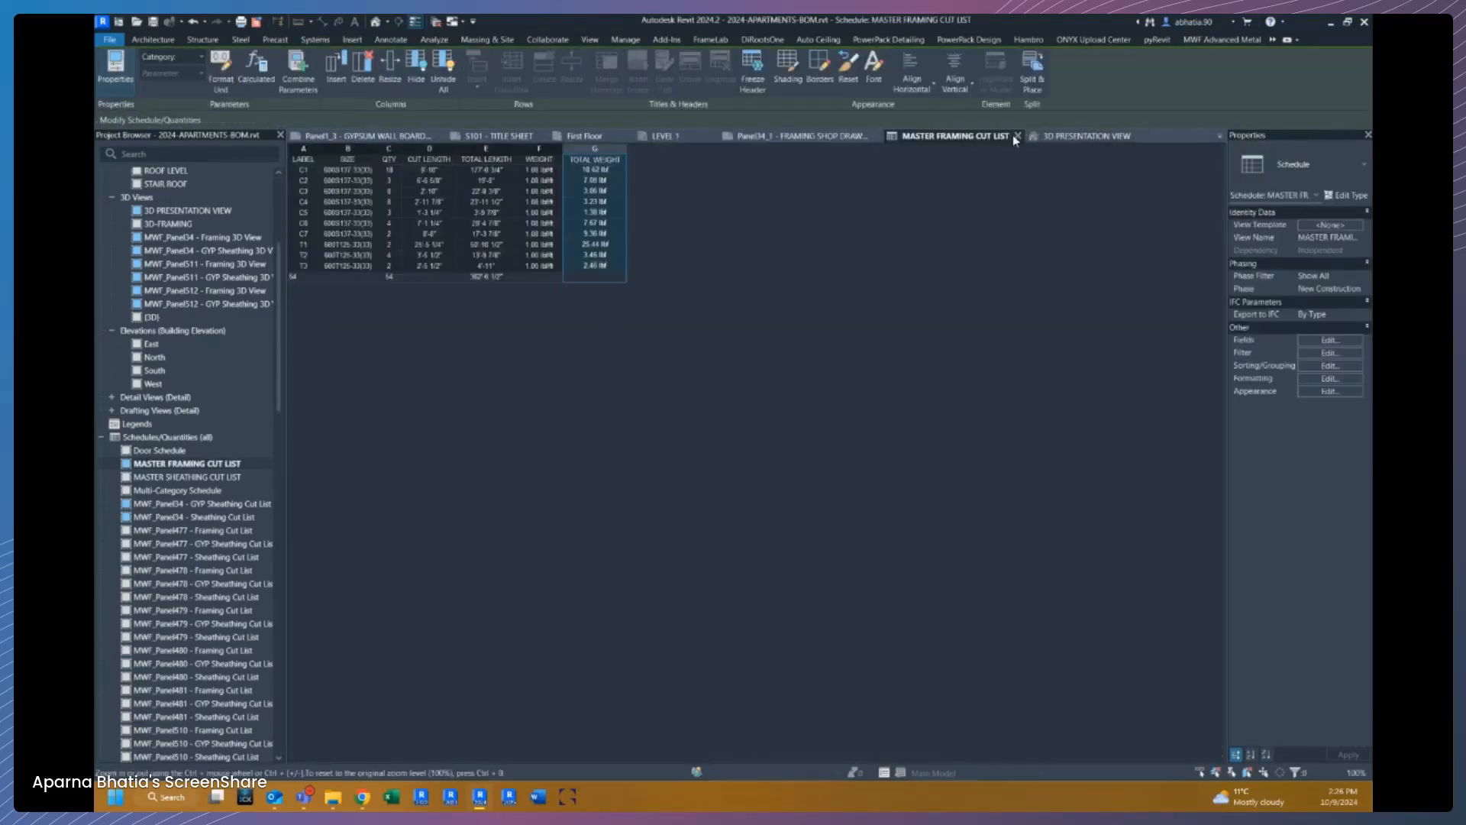
{"action": "left_click", "coordinate": [1017, 135]}
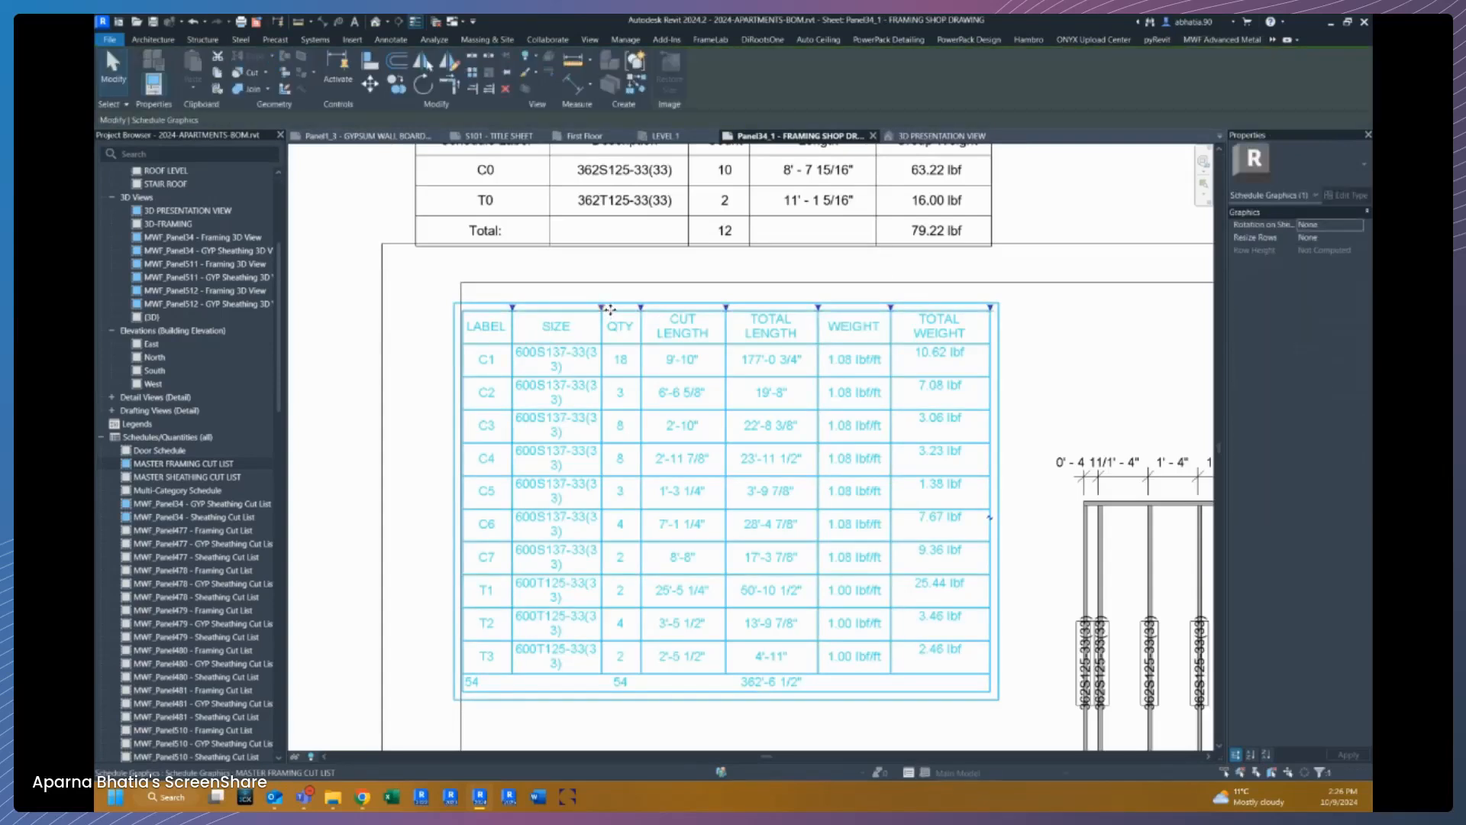
{"action": "left_click_drag", "start_coordinate": [603, 307], "coordinate": [625, 313]}
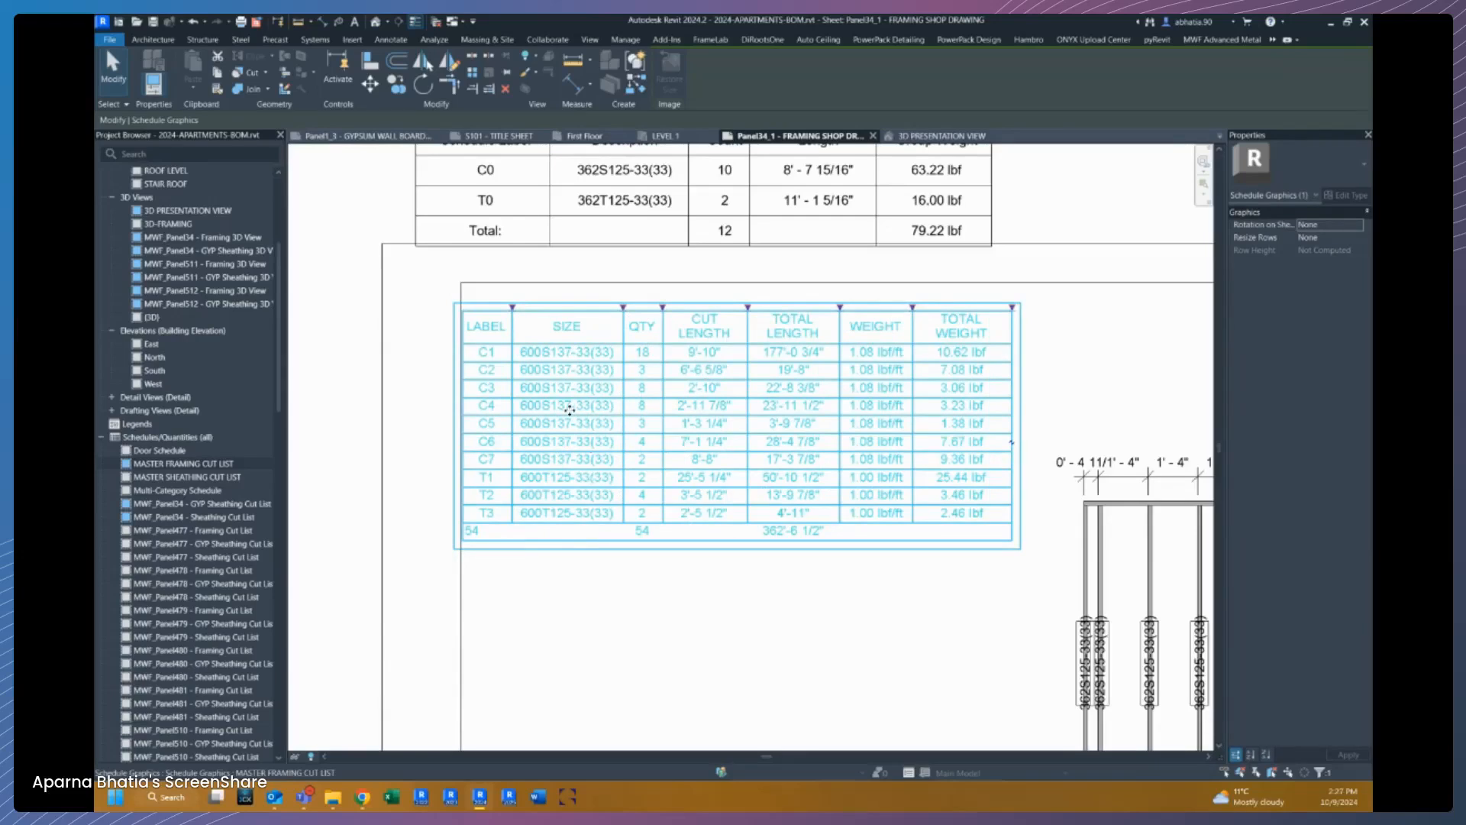
{"action": "left_click_drag", "start_coordinate": [568, 398], "coordinate": [572, 394]}
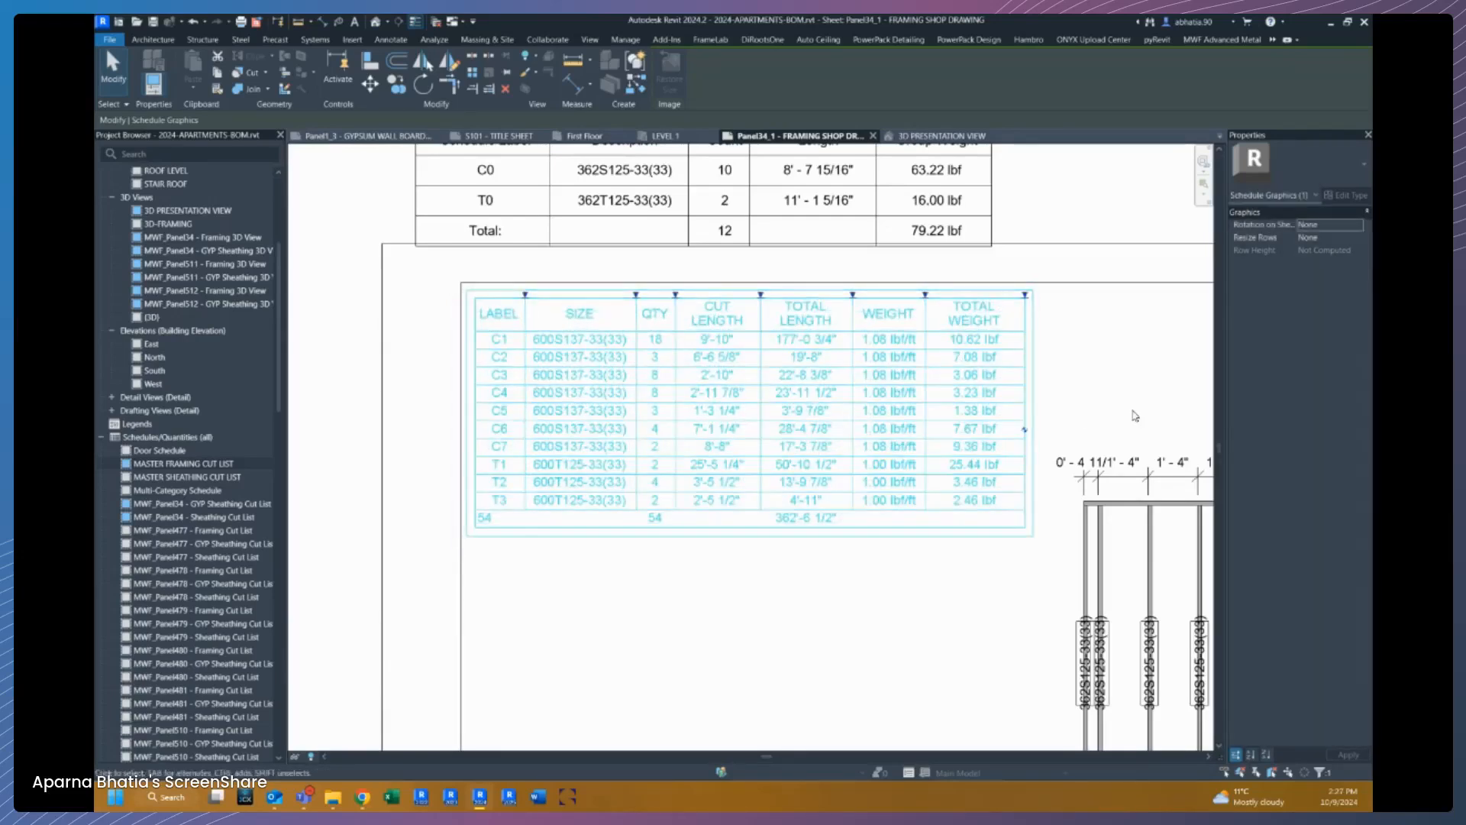
{"action": "left_click", "coordinate": [1138, 413]}
{"action": "middle_click_drag", "start_coordinate": [1141, 407], "coordinate": [1013, 377]}
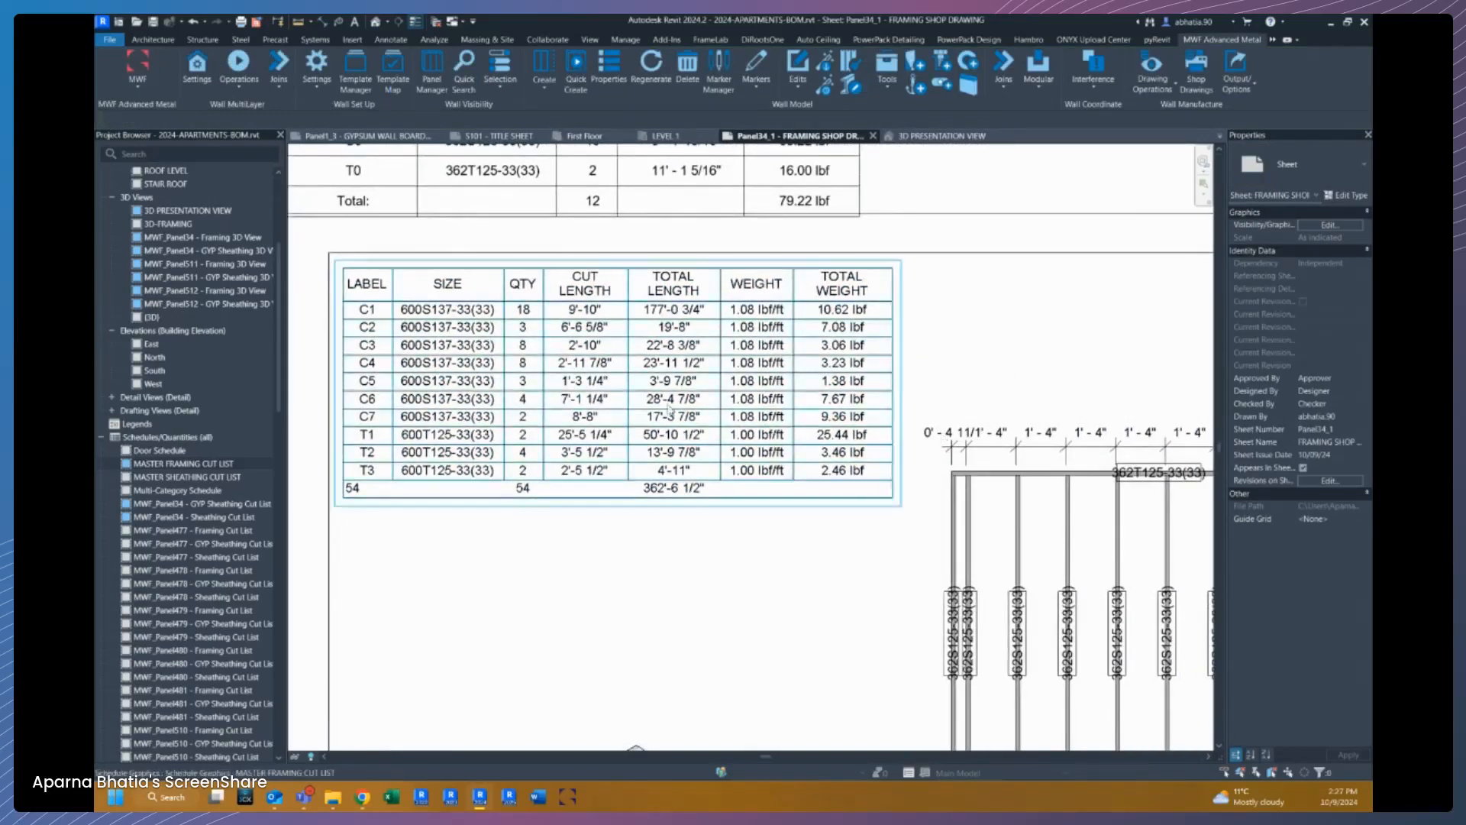
Step: Narrow the LABEL, TOTAL LENGTH, WEIGHT and TOTAL WEIGHT columns of the schedule on the sheet
{"action": "left_click", "coordinate": [399, 298]}
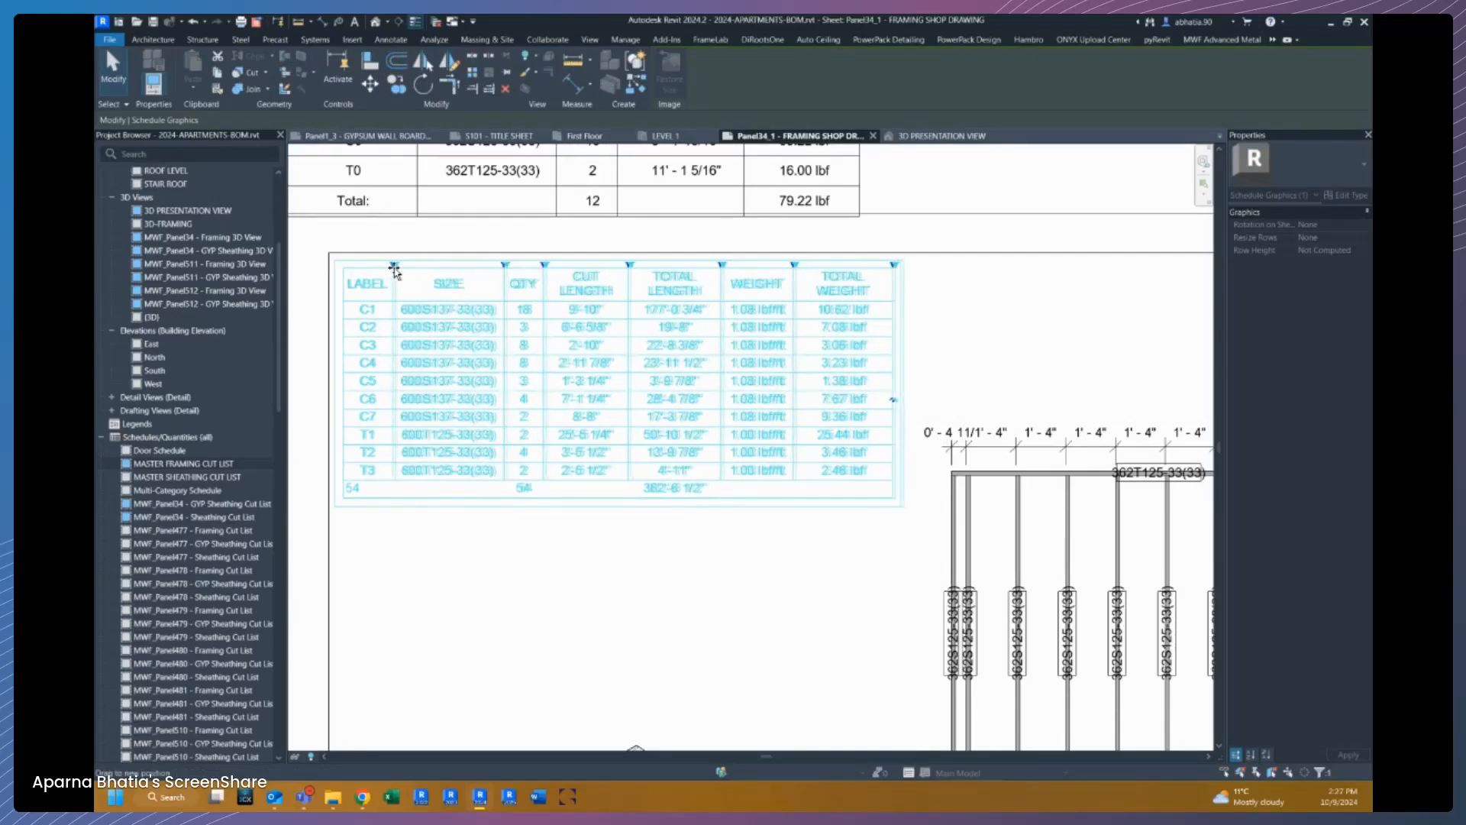
{"action": "left_click_drag", "start_coordinate": [391, 270], "coordinate": [389, 269]}
{"action": "left_click", "coordinate": [507, 649]}
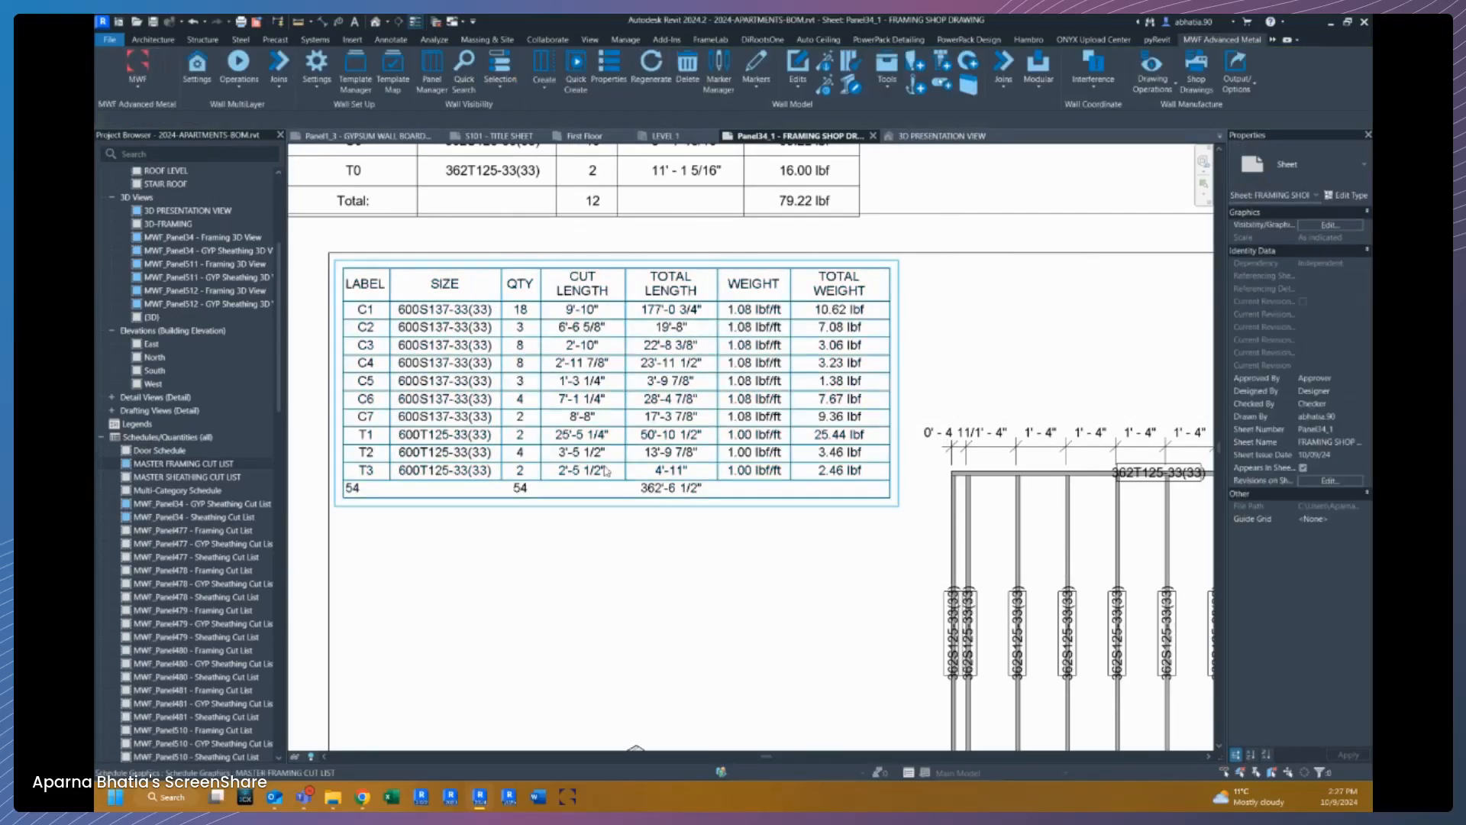
{"action": "left_click", "coordinate": [721, 285]}
{"action": "left_click_drag", "start_coordinate": [718, 265], "coordinate": [700, 272]}
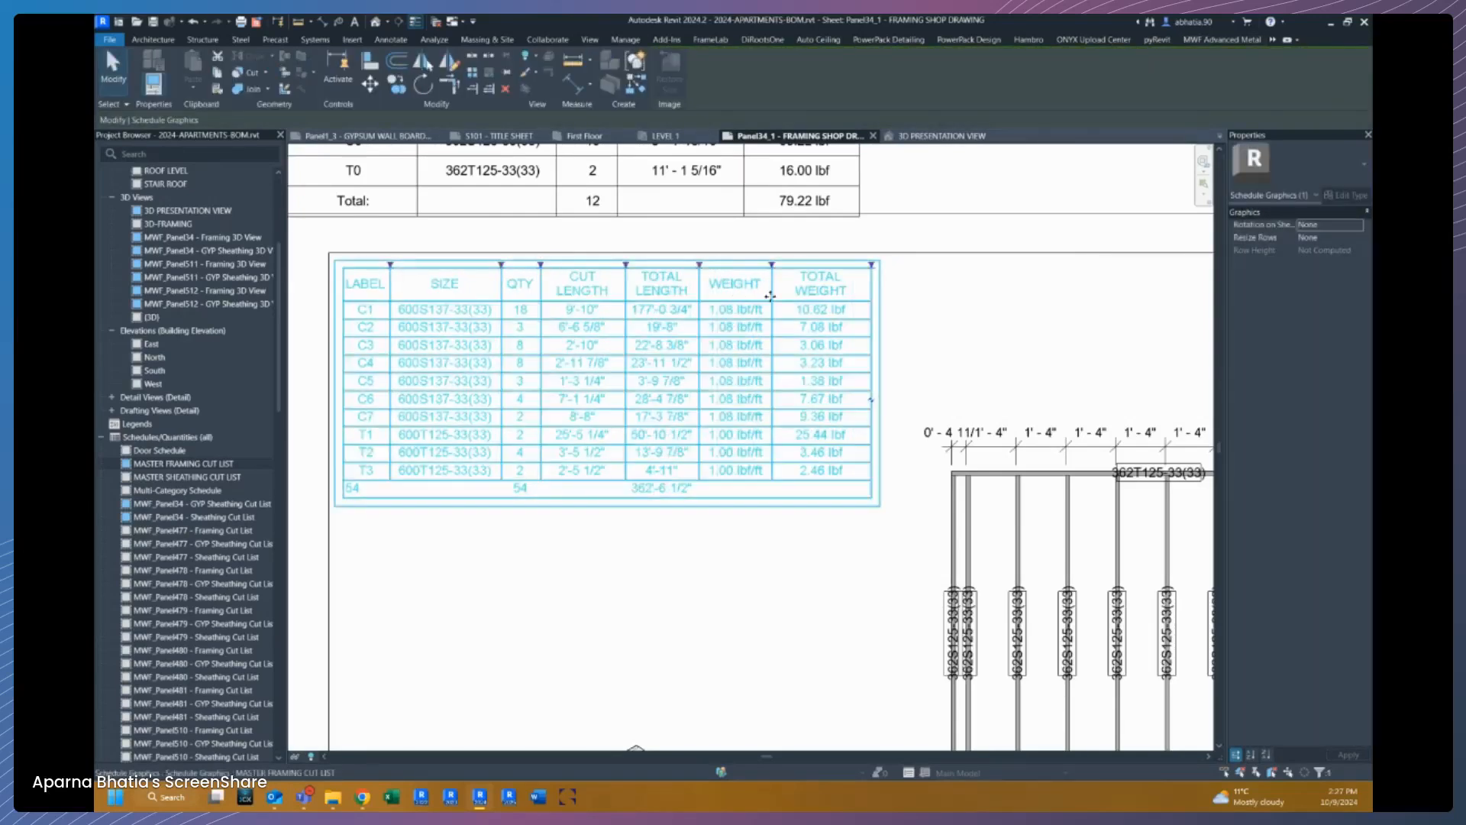
{"action": "left_click_drag", "start_coordinate": [870, 266], "coordinate": [764, 273]}
{"action": "left_click", "coordinate": [871, 285]}
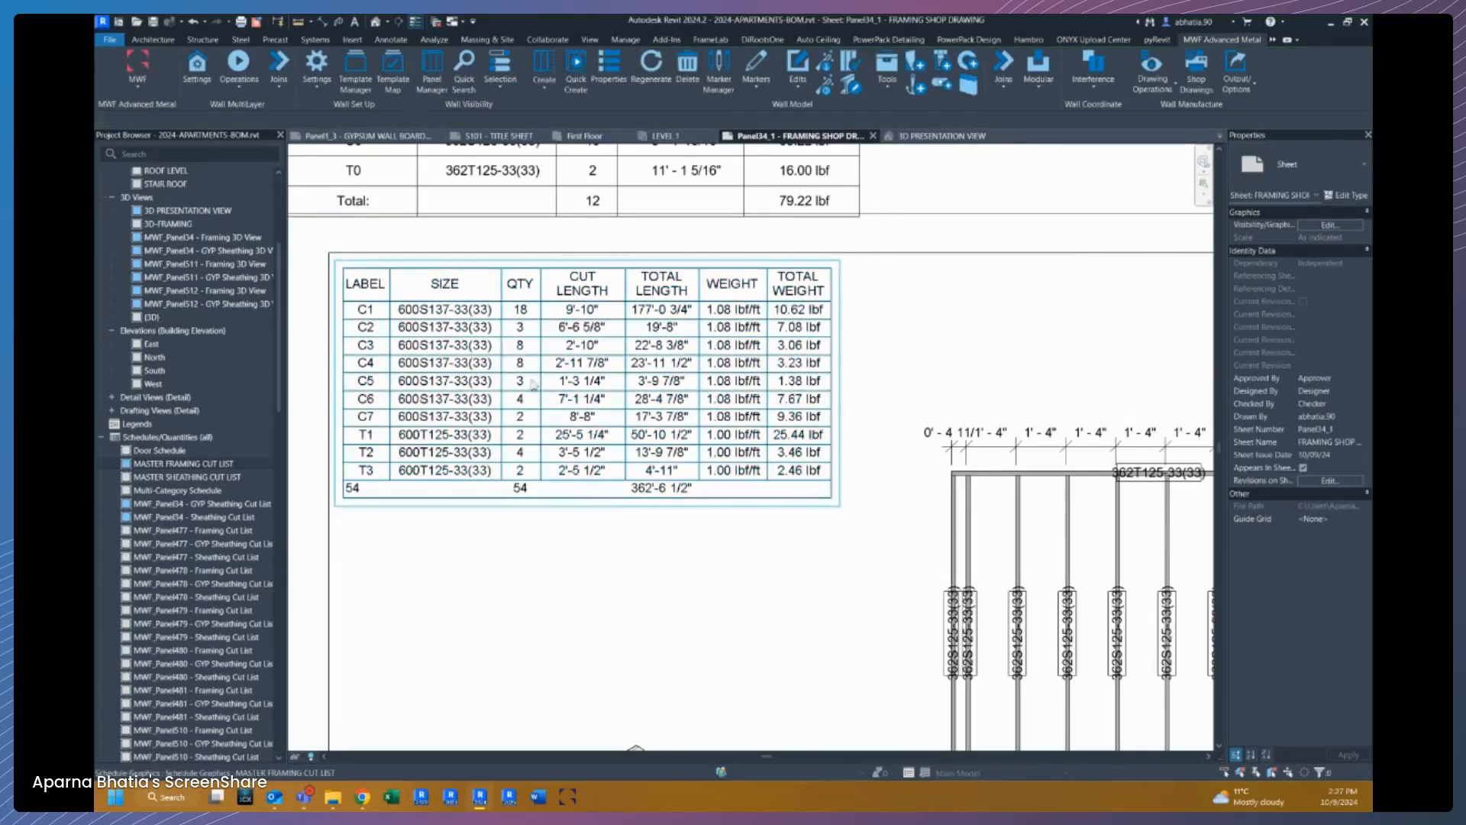
Step: Open the MASTER FRAMING CUT LIST schedule's filter settings and remove the fourth filter, BIMSF_Container equals Panel3
{"action": "left_click", "coordinate": [807, 452]}
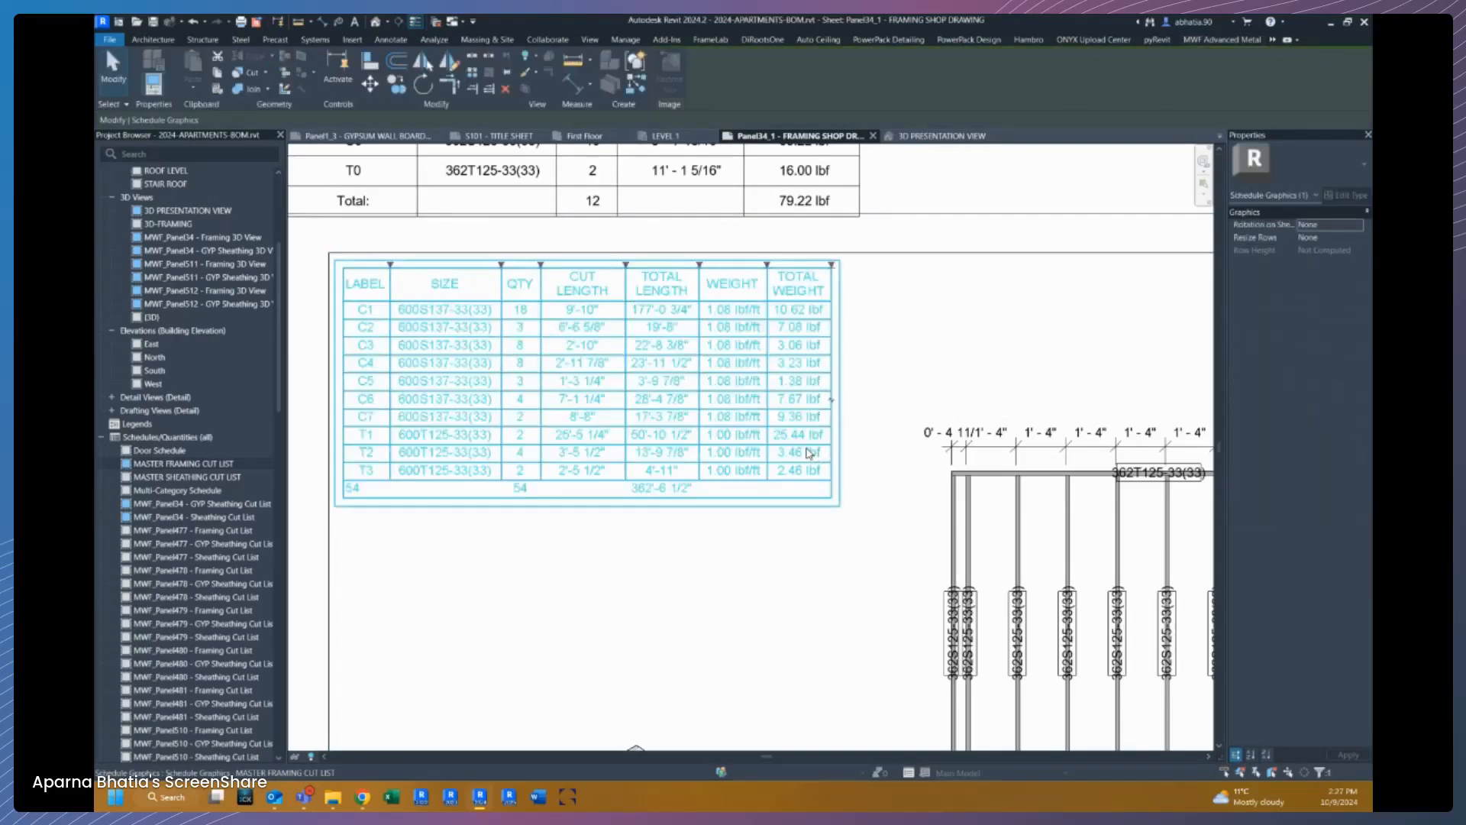
{"action": "left_click", "coordinate": [663, 597]}
{"action": "left_click", "coordinate": [539, 401]}
{"action": "double_click", "coordinate": [539, 401]}
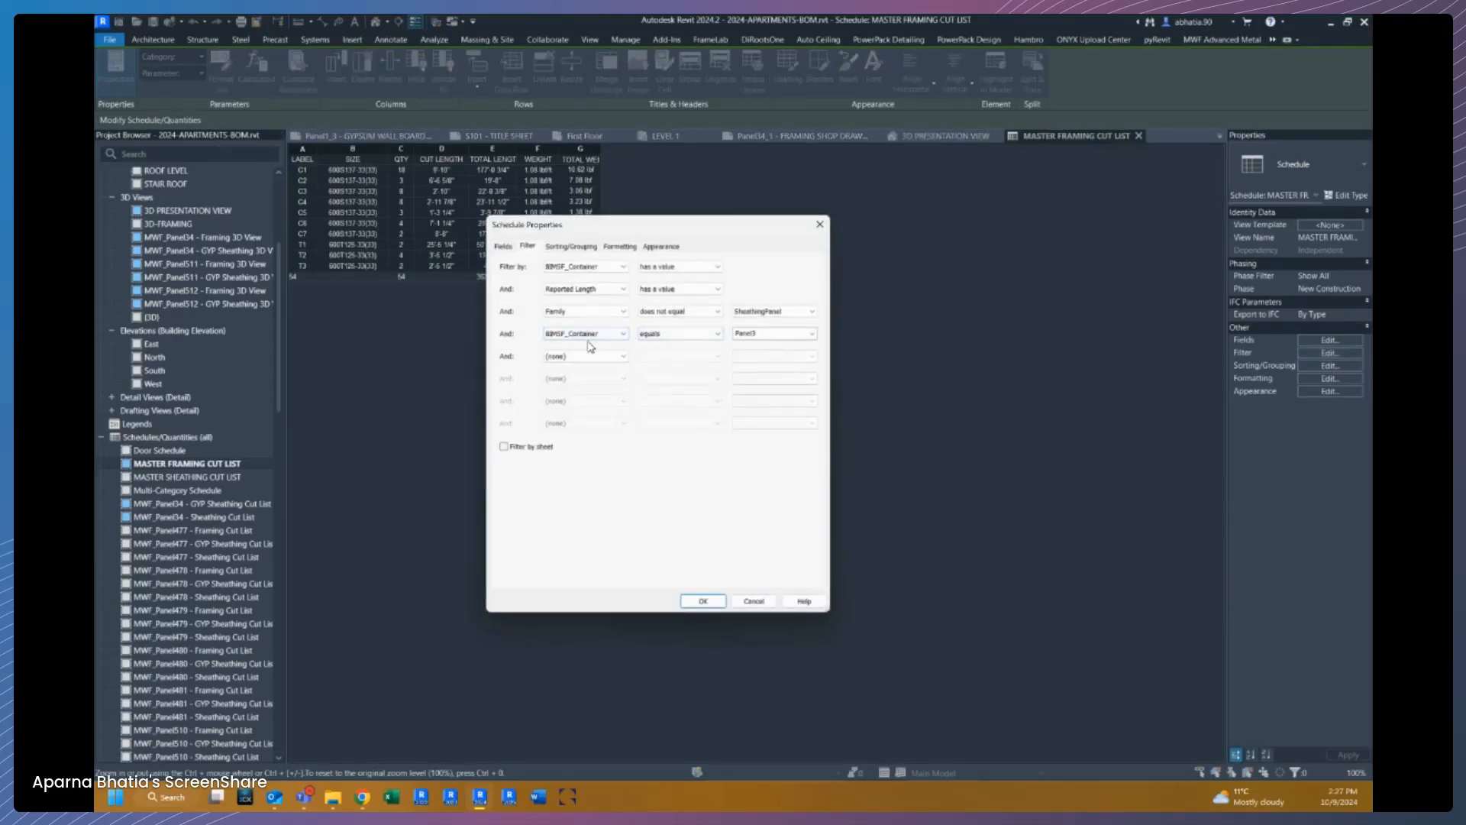
{"action": "left_click", "coordinate": [620, 335]}
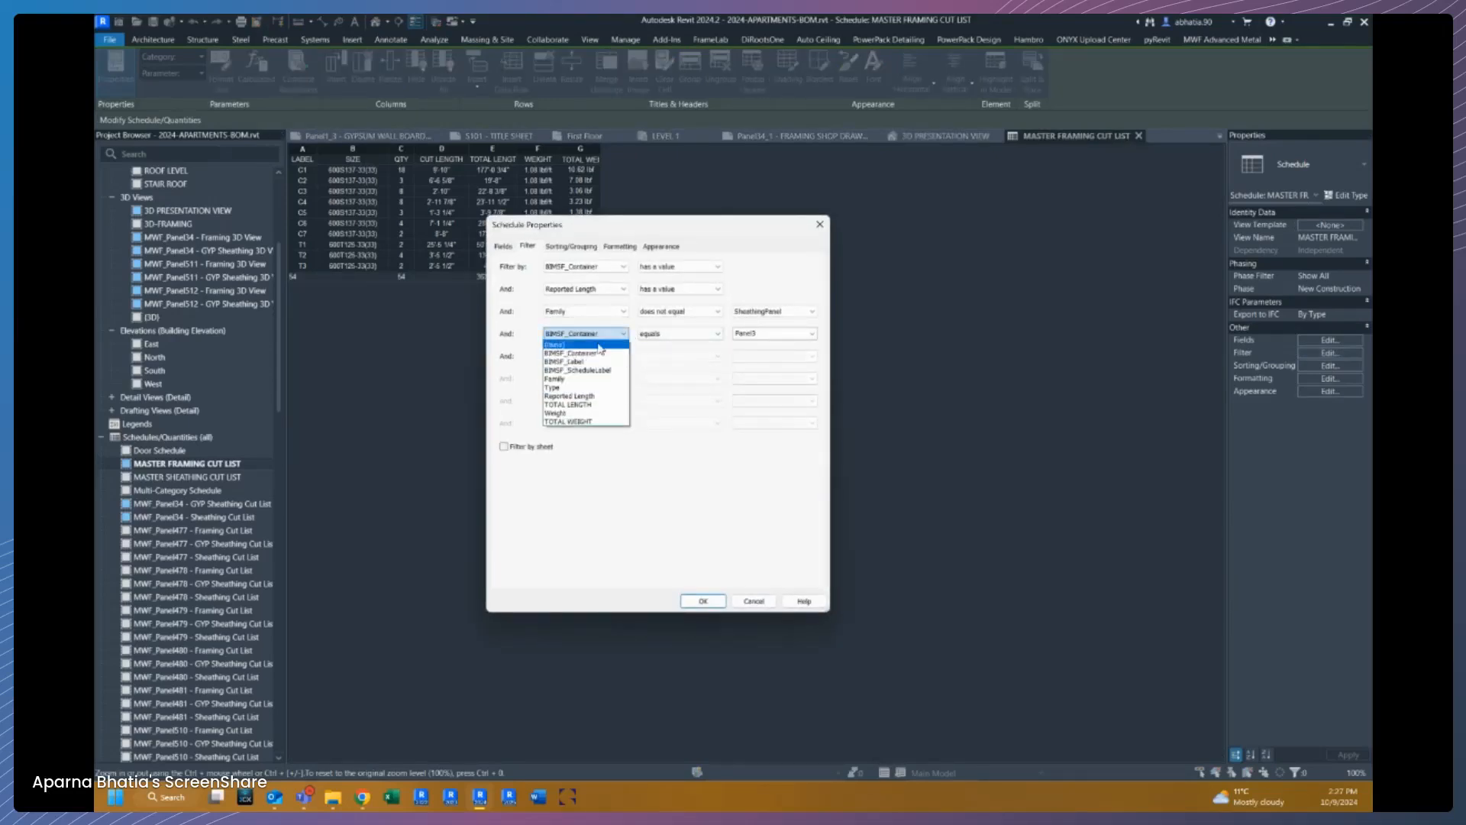
{"action": "left_click", "coordinate": [607, 344]}
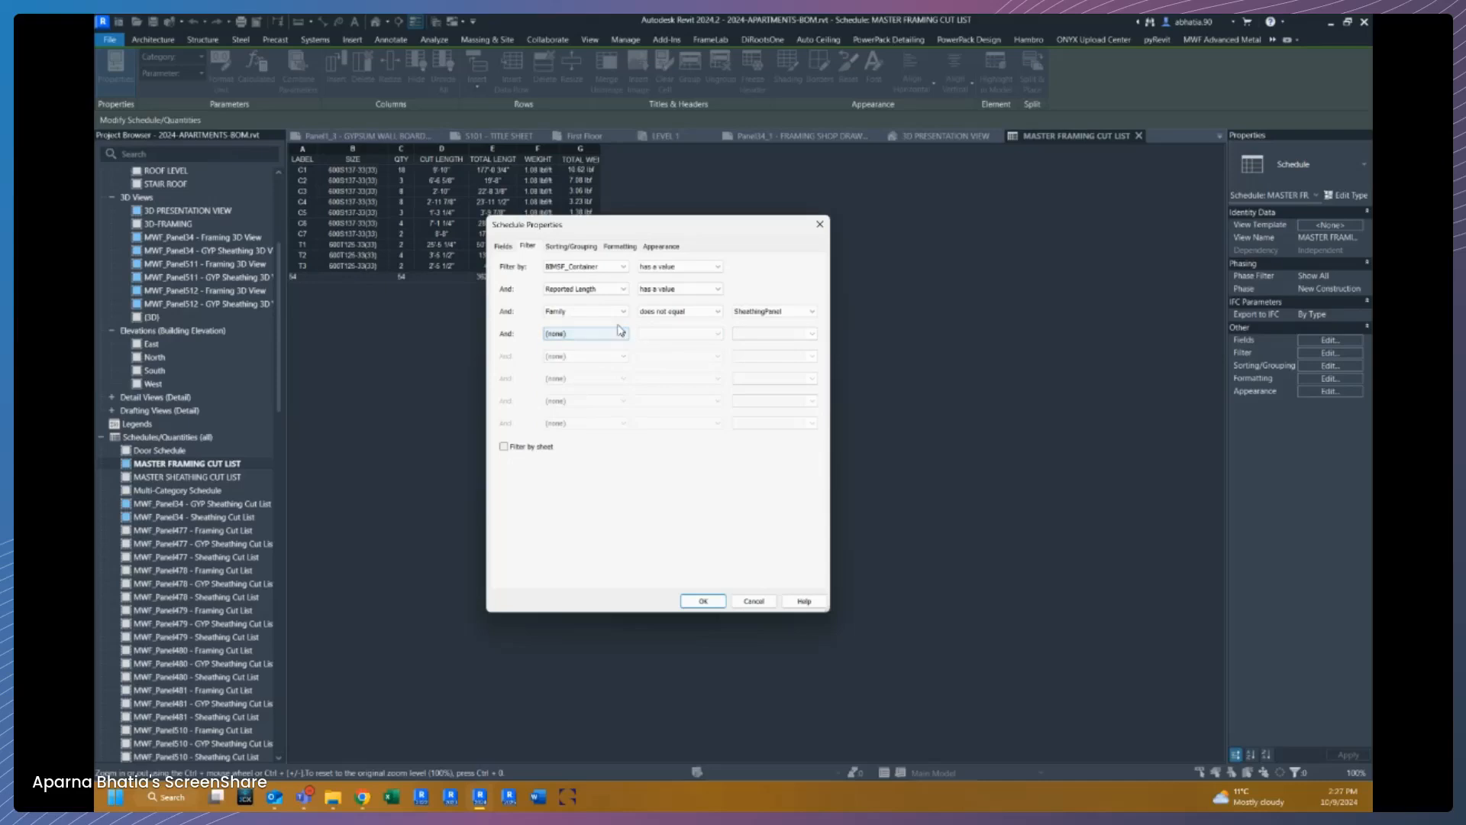
Step: Set the schedule's TOTAL WEIGHT field to calculate totals, apply the properties and check the unfiltered rows
{"action": "left_click", "coordinate": [620, 246]}
{"action": "left_click", "coordinate": [532, 358]}
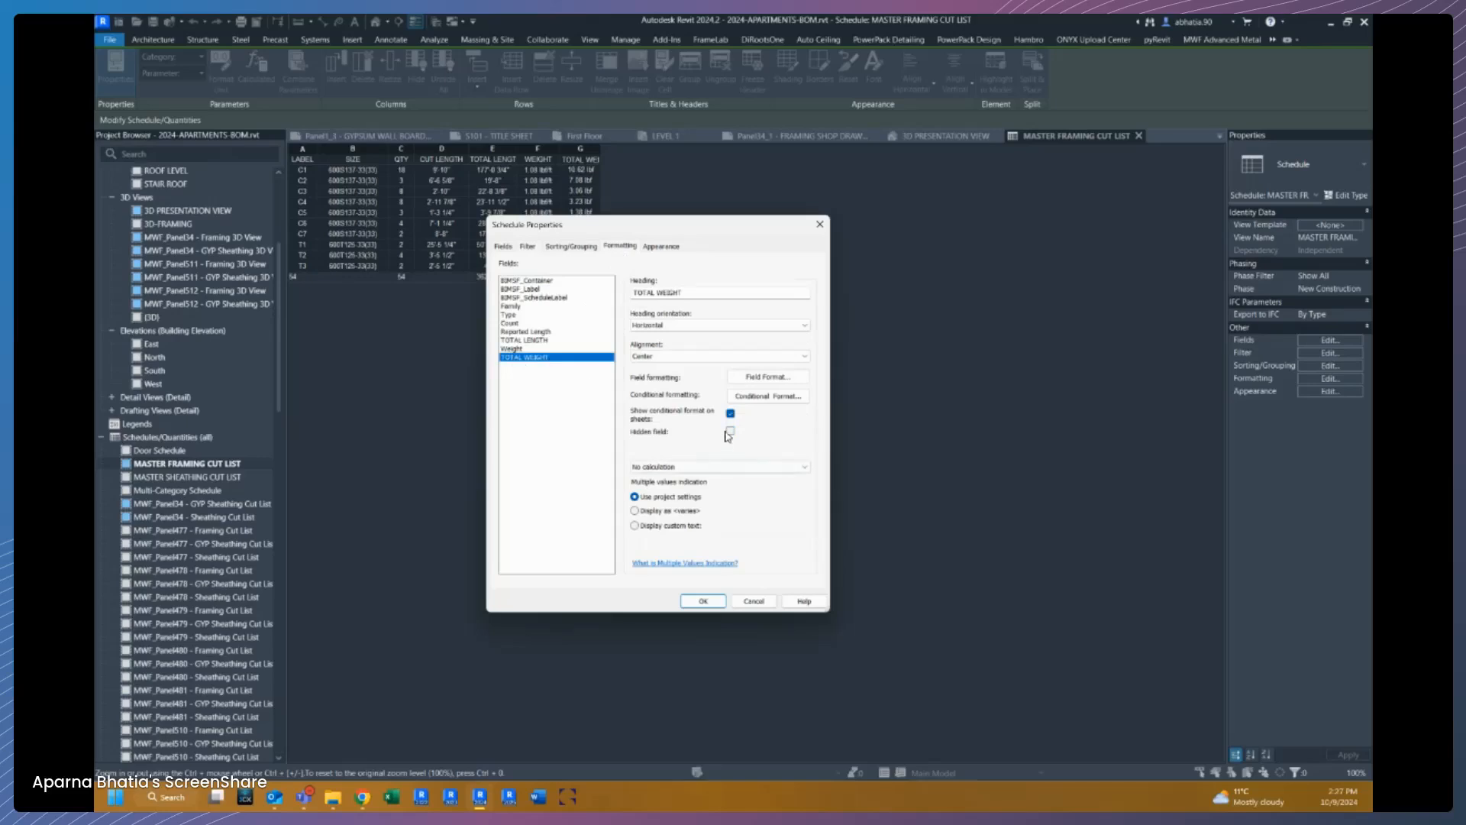
{"action": "left_click", "coordinate": [691, 467]}
{"action": "left_click", "coordinate": [670, 493]}
{"action": "key", "text": "Return"}
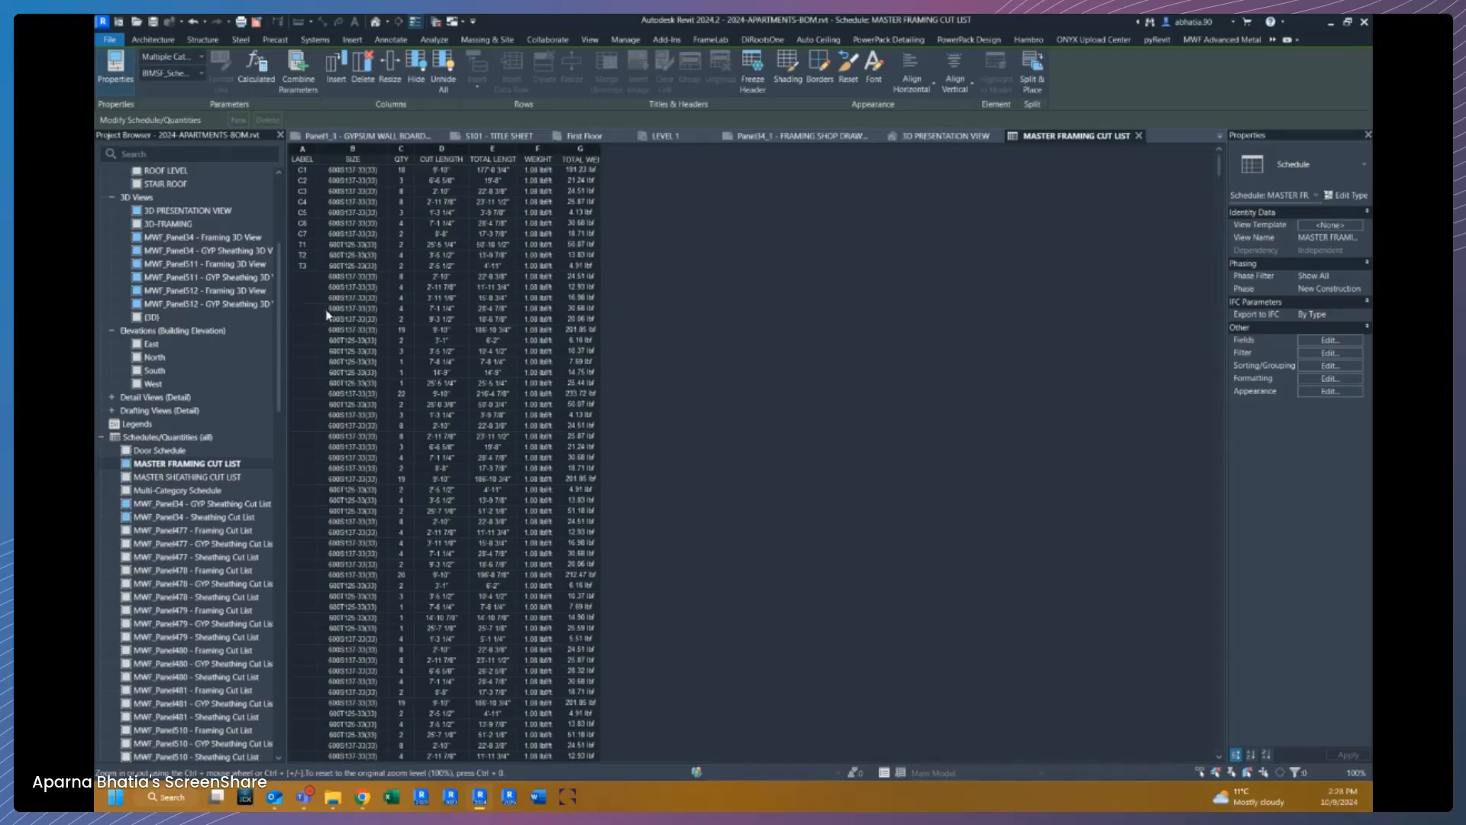
{"action": "scroll", "coordinate": [423, 534], "scroll_direction": "down", "scroll_amount": 9}
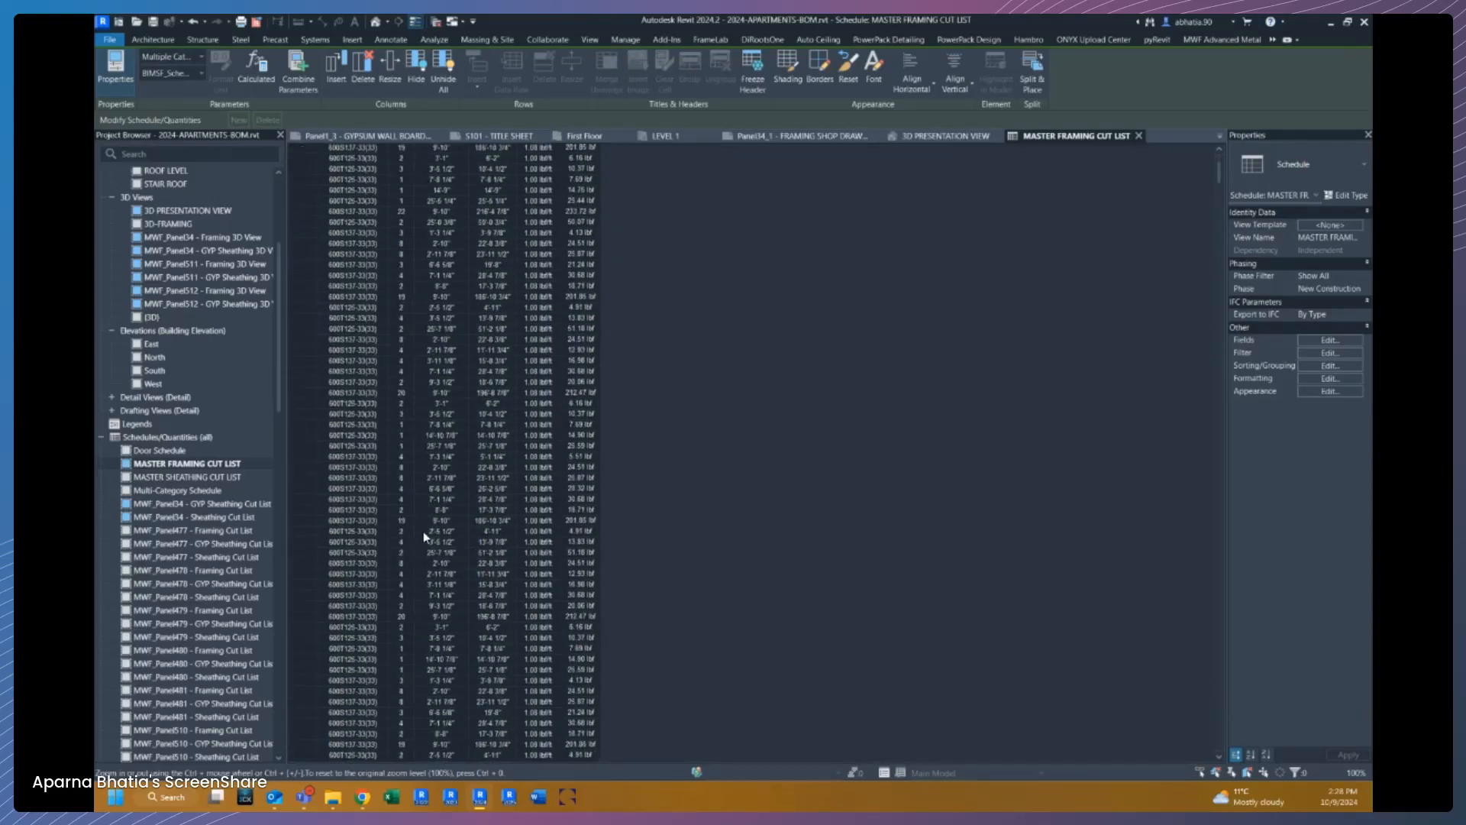
{"action": "scroll", "coordinate": [423, 530], "scroll_direction": "up", "scroll_amount": 10}
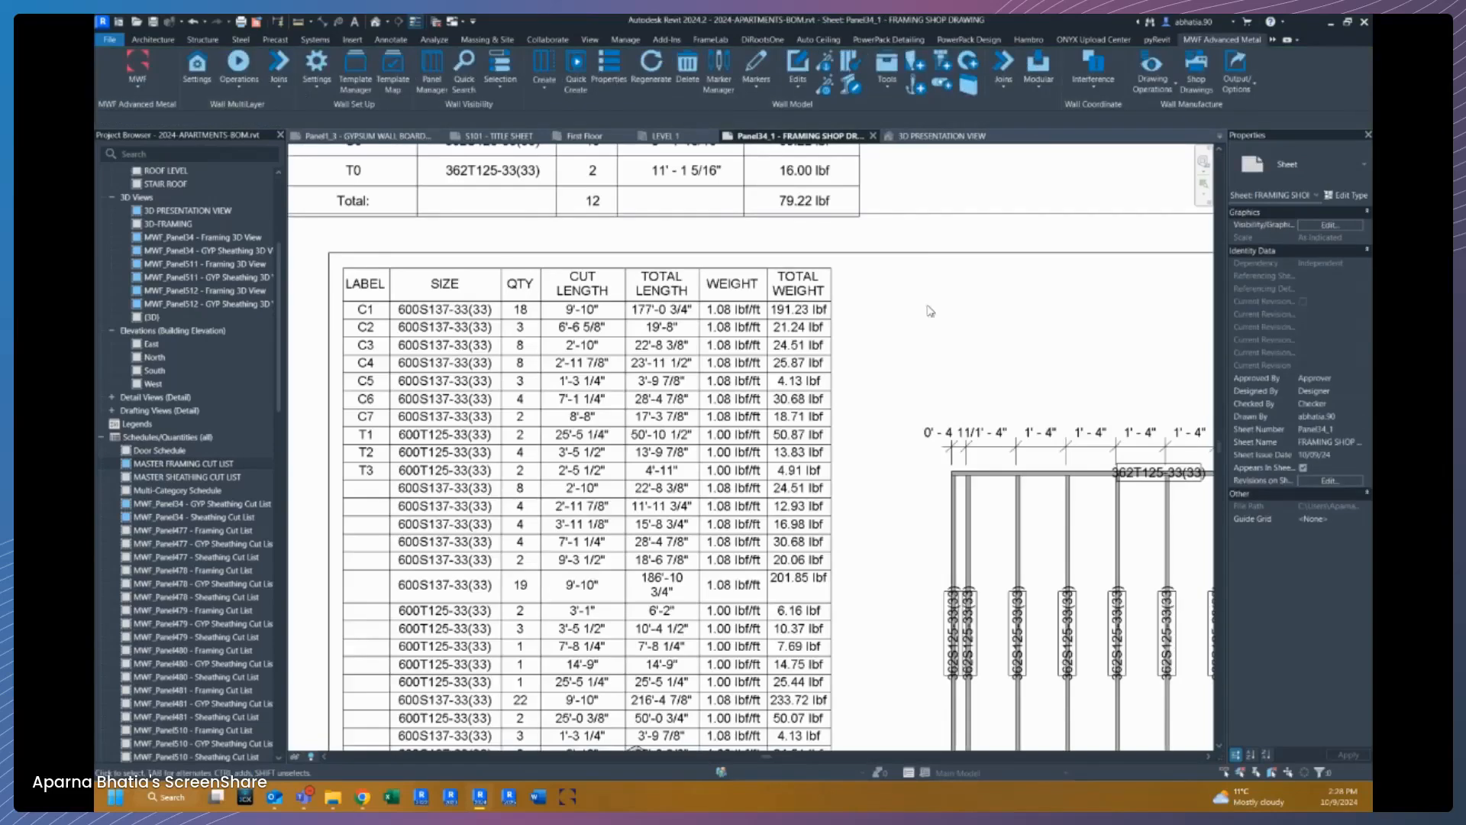
Step: Open the SSS - SHOPS drawing settings from the Wall Drawings Manager
{"action": "left_click", "coordinate": [1153, 83]}
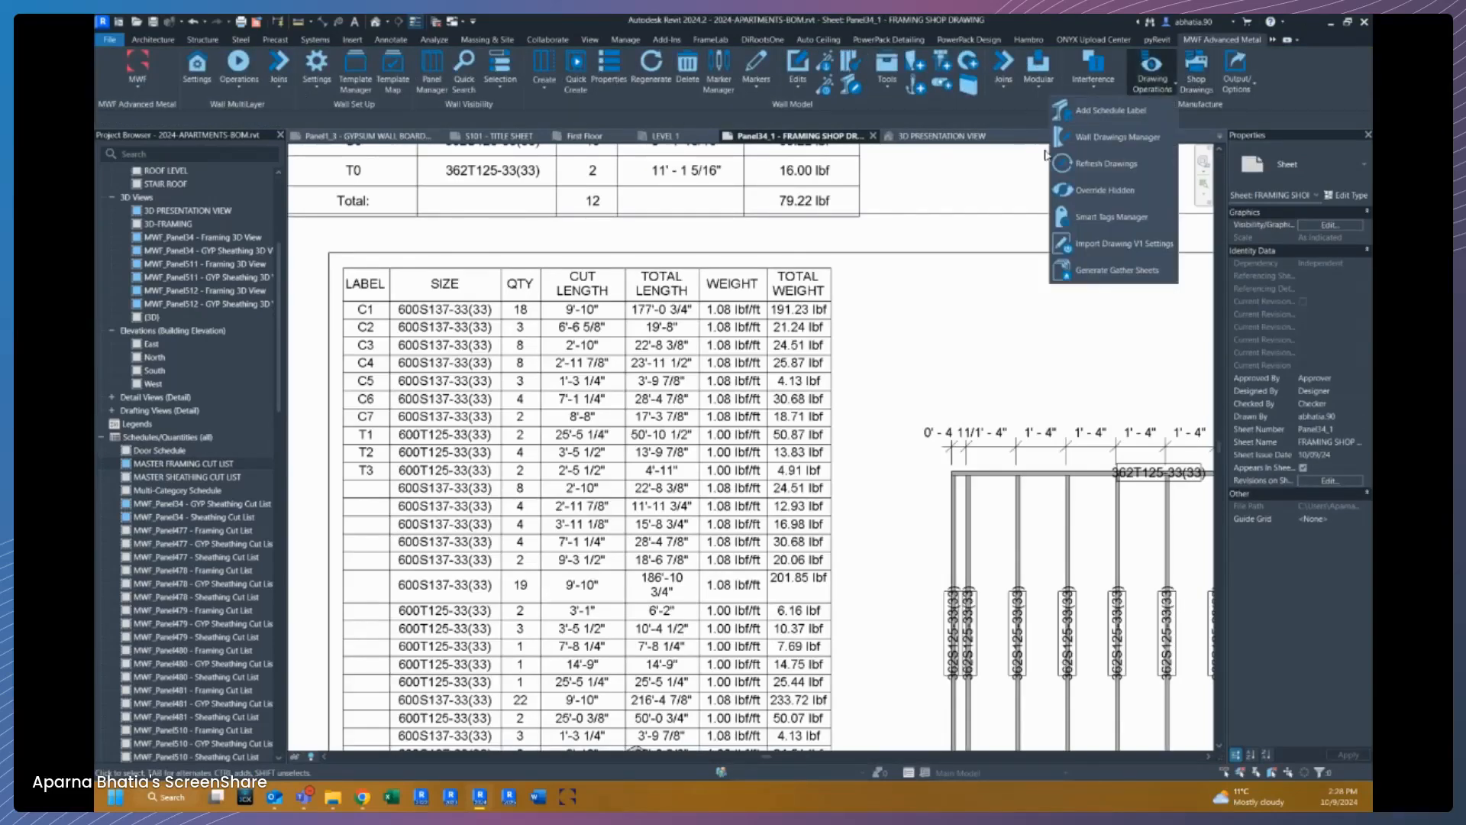
{"action": "left_click", "coordinate": [1075, 139]}
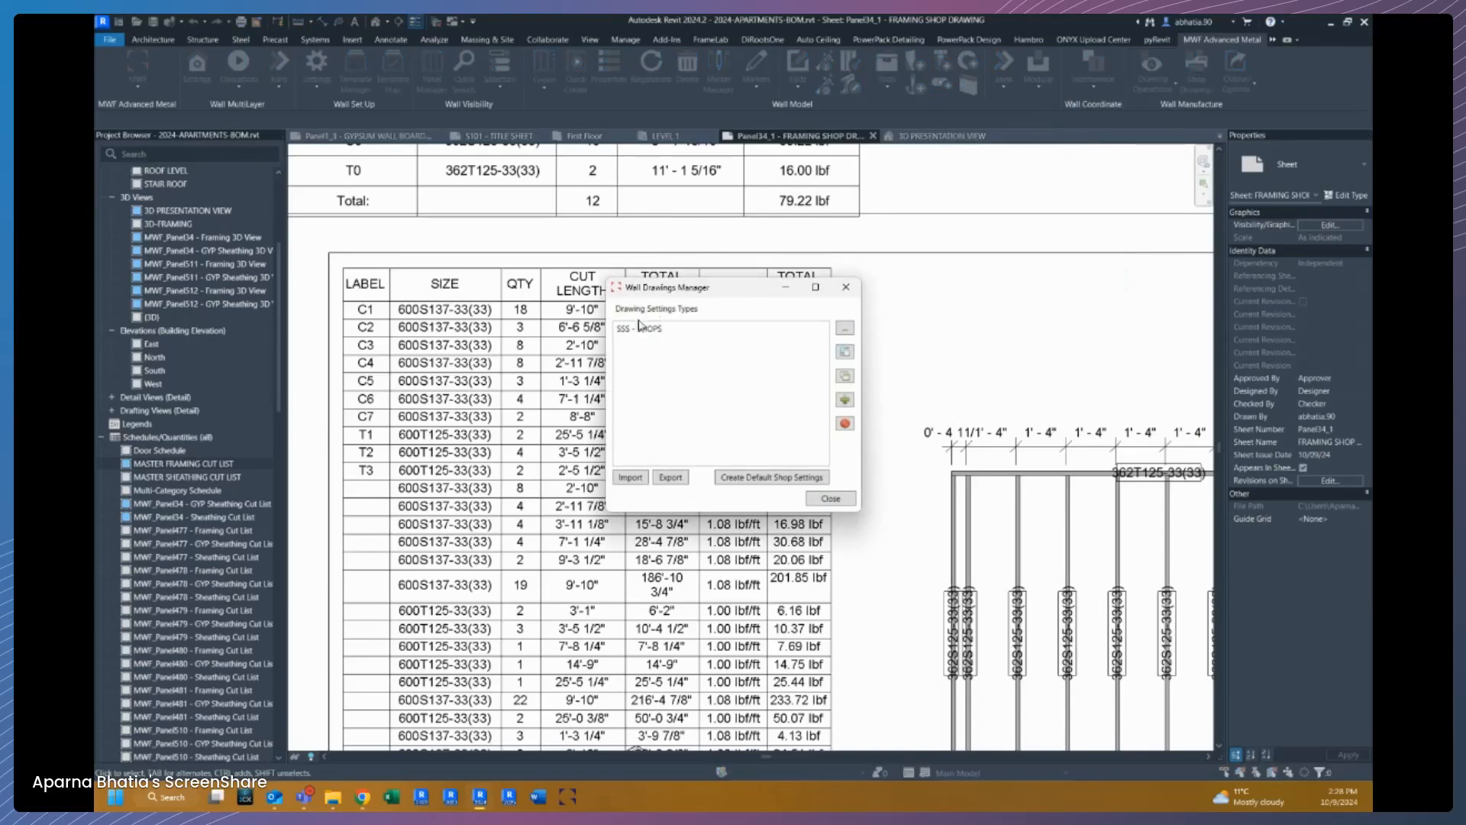
{"action": "left_click", "coordinate": [639, 328]}
{"action": "double_click", "coordinate": [637, 324]}
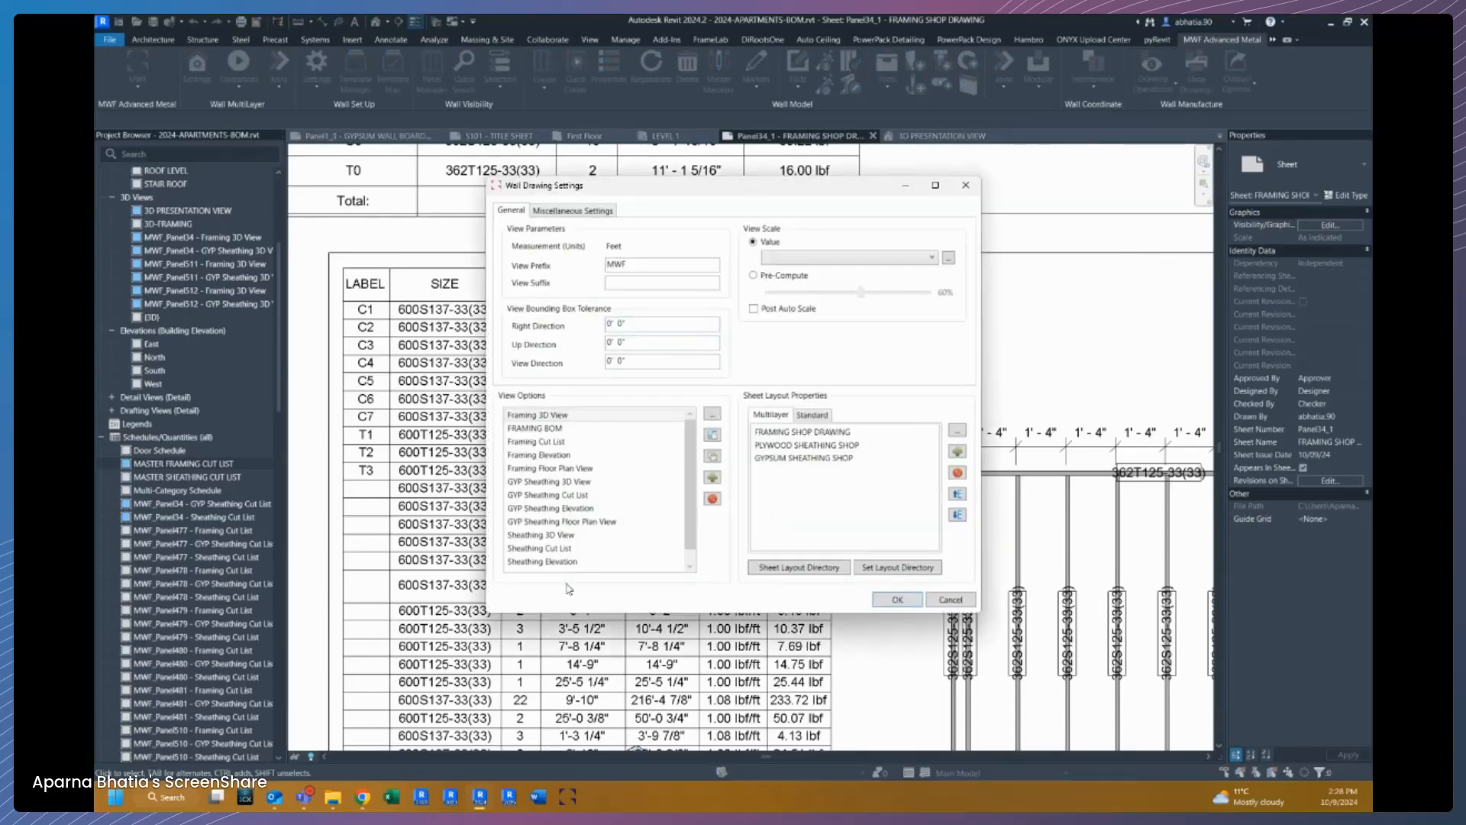
{"action": "left_click", "coordinate": [556, 431]}
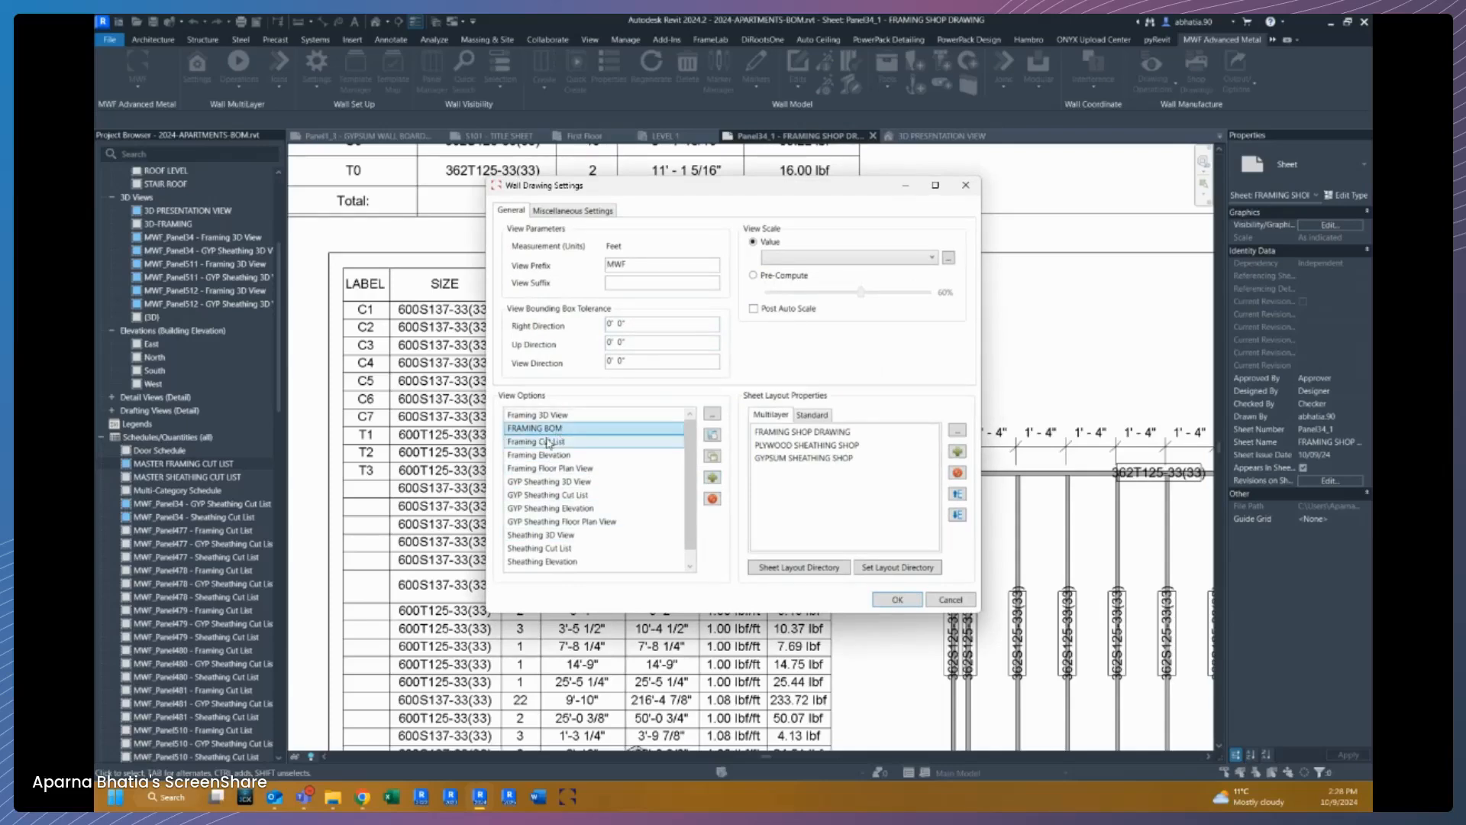
{"action": "left_click", "coordinate": [714, 477]}
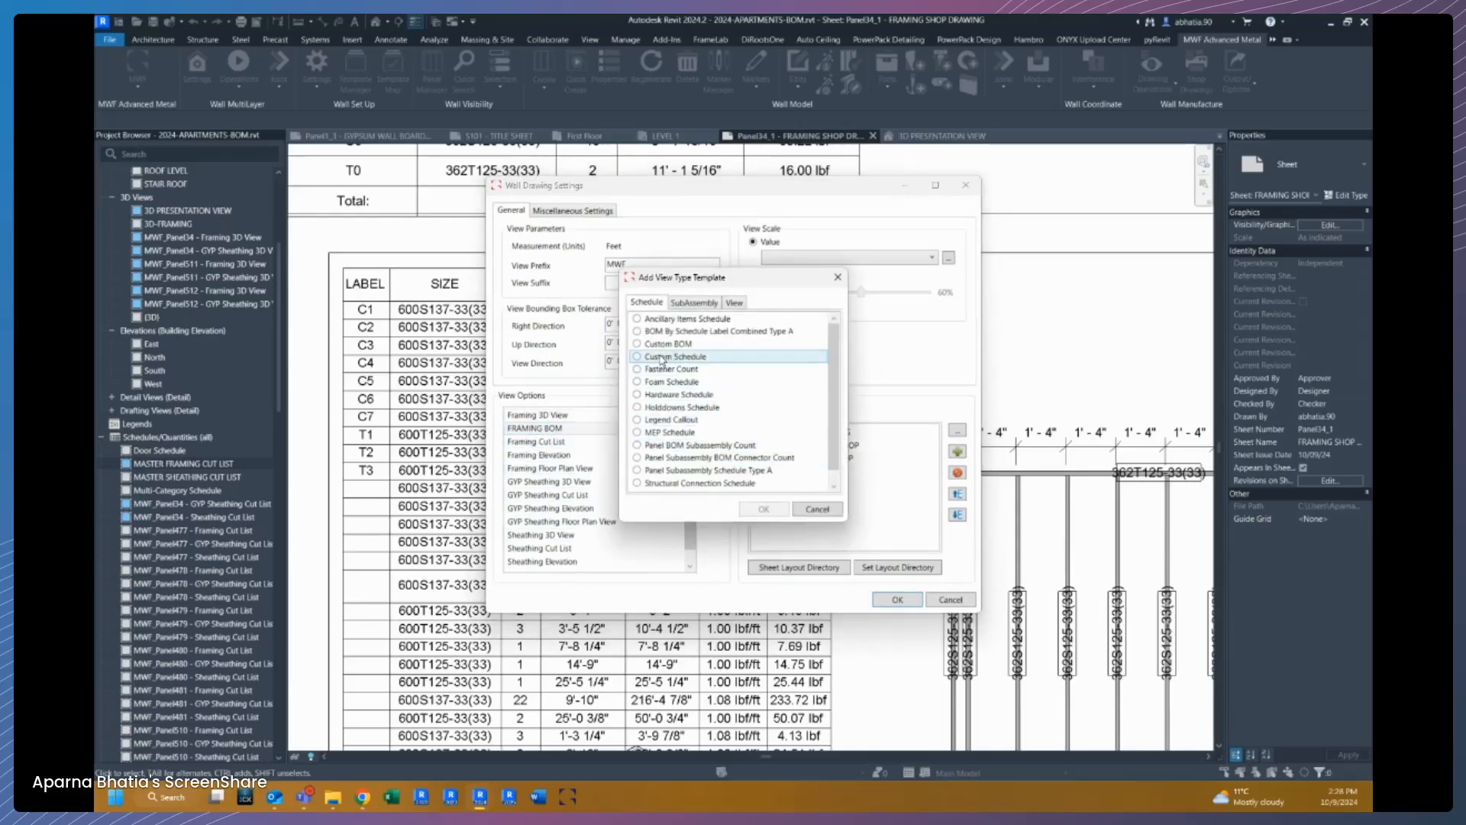
{"action": "left_click", "coordinate": [661, 357]}
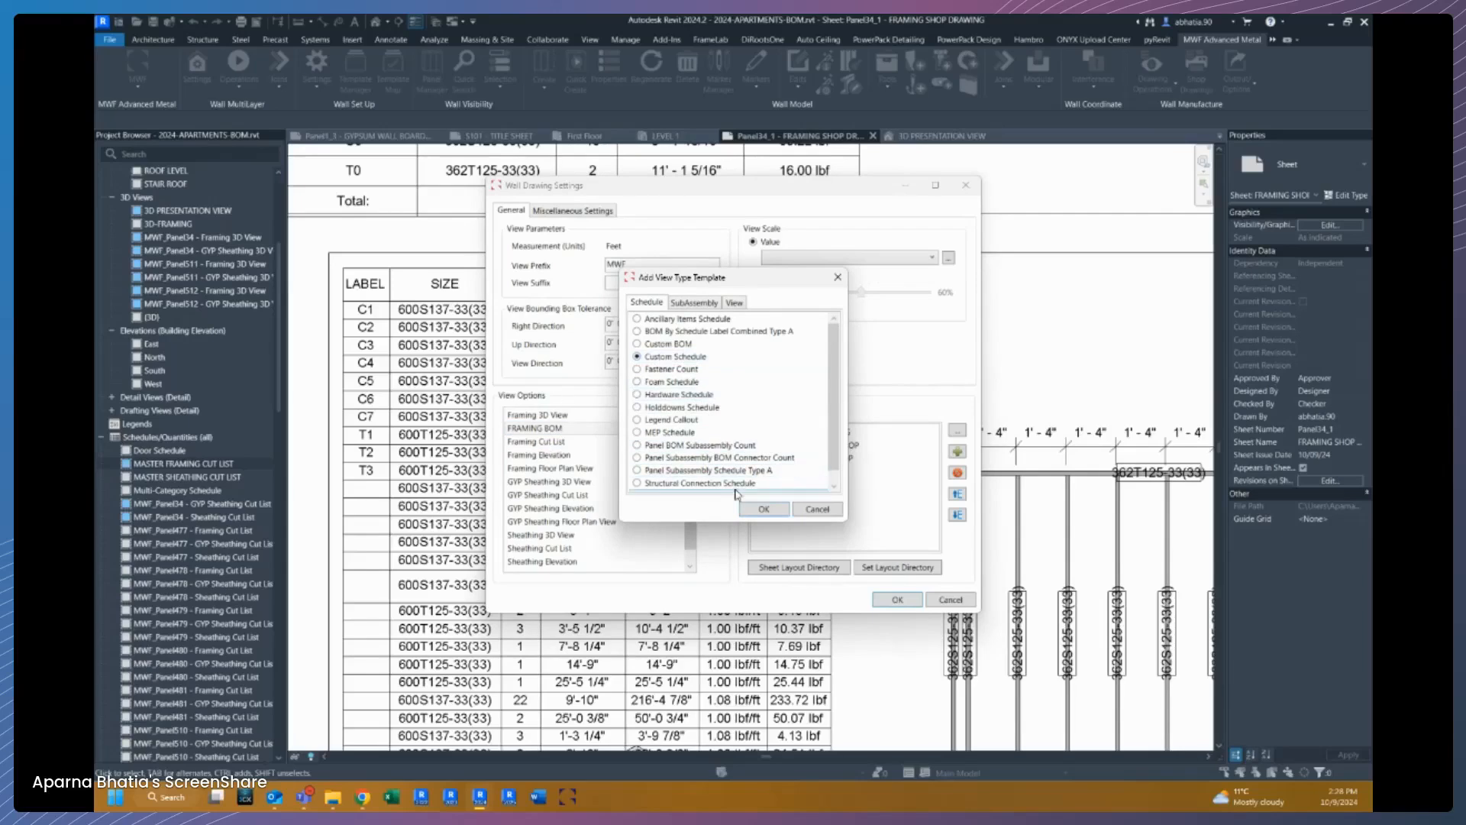
{"action": "left_click", "coordinate": [825, 509]}
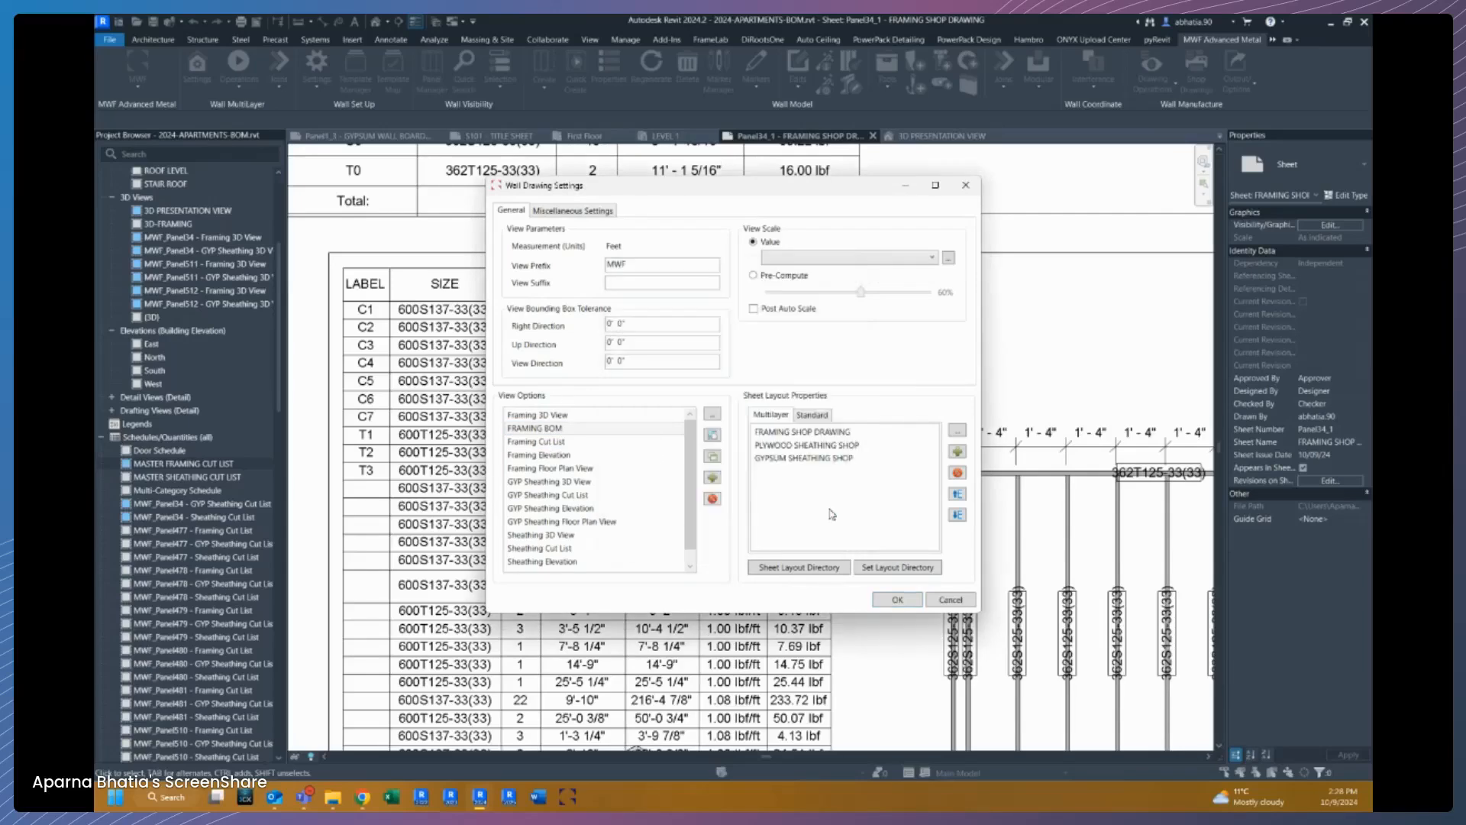
Step: Review the Framing Cut List viewport and layout options, and have it duplicate the existing MASTER FRAMING CUT LIST schedule
{"action": "double_click", "coordinate": [542, 443]}
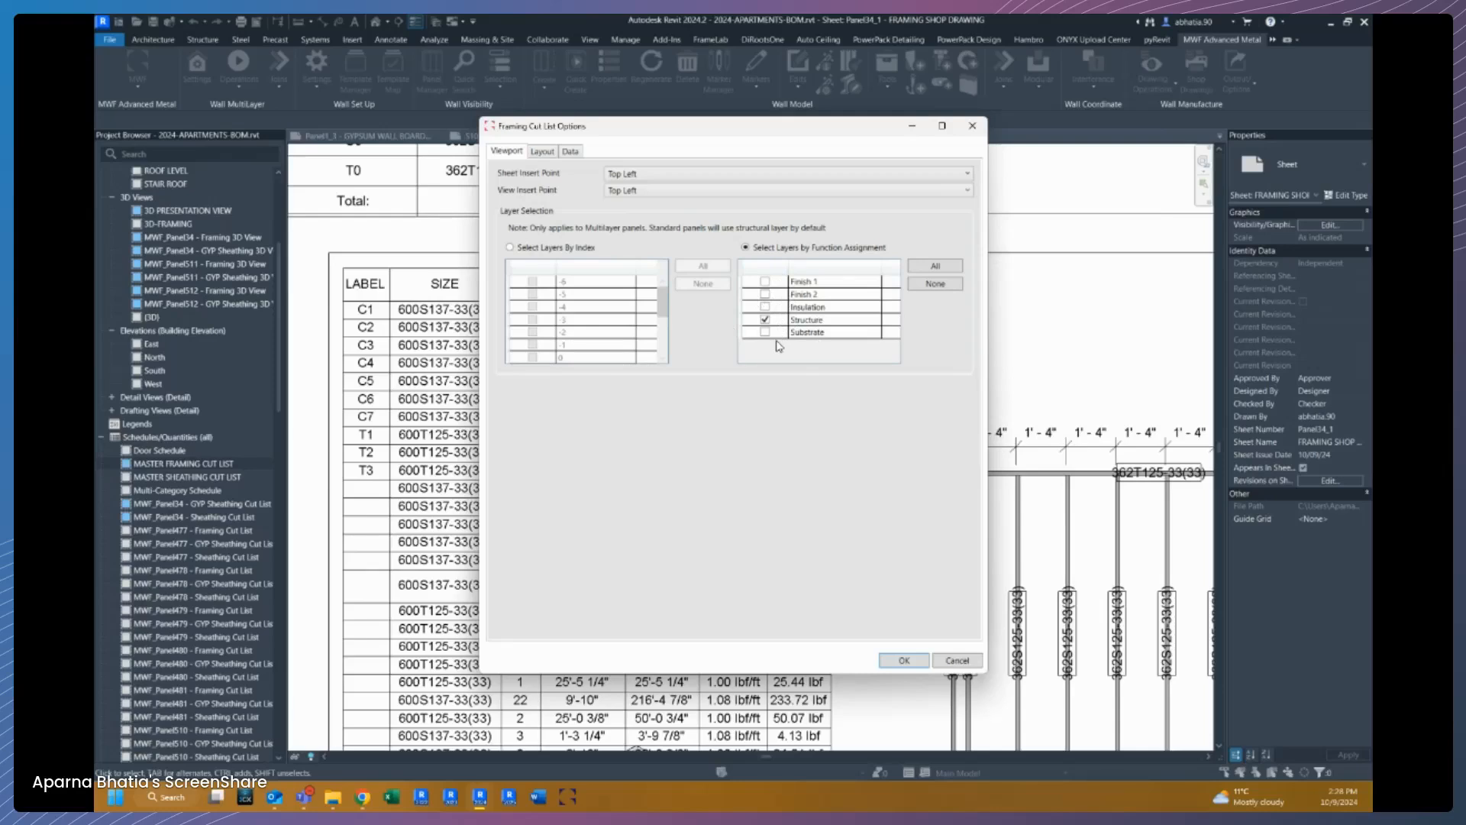
{"action": "left_click", "coordinate": [550, 152]}
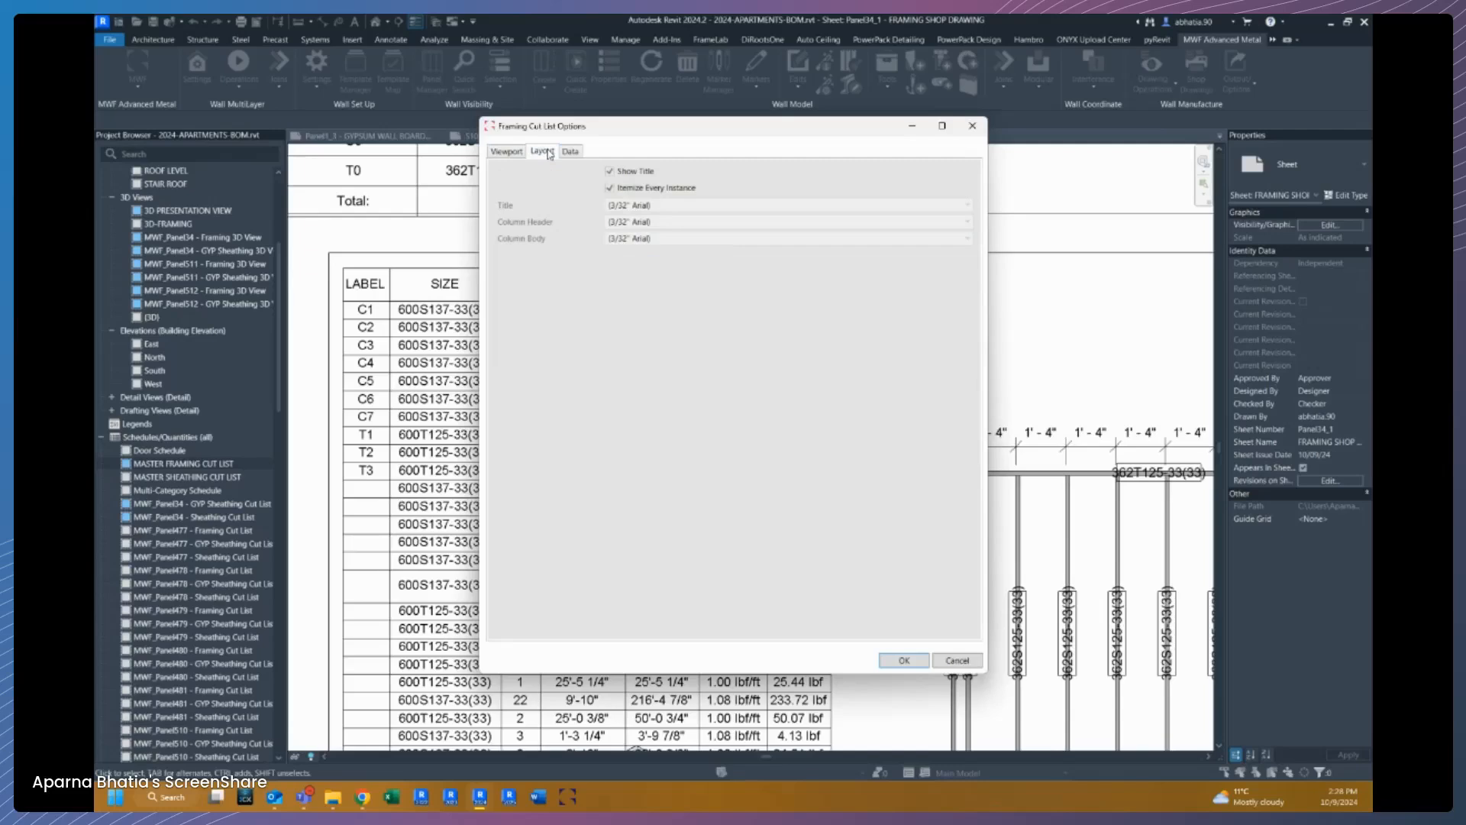
{"action": "left_click", "coordinate": [507, 152]}
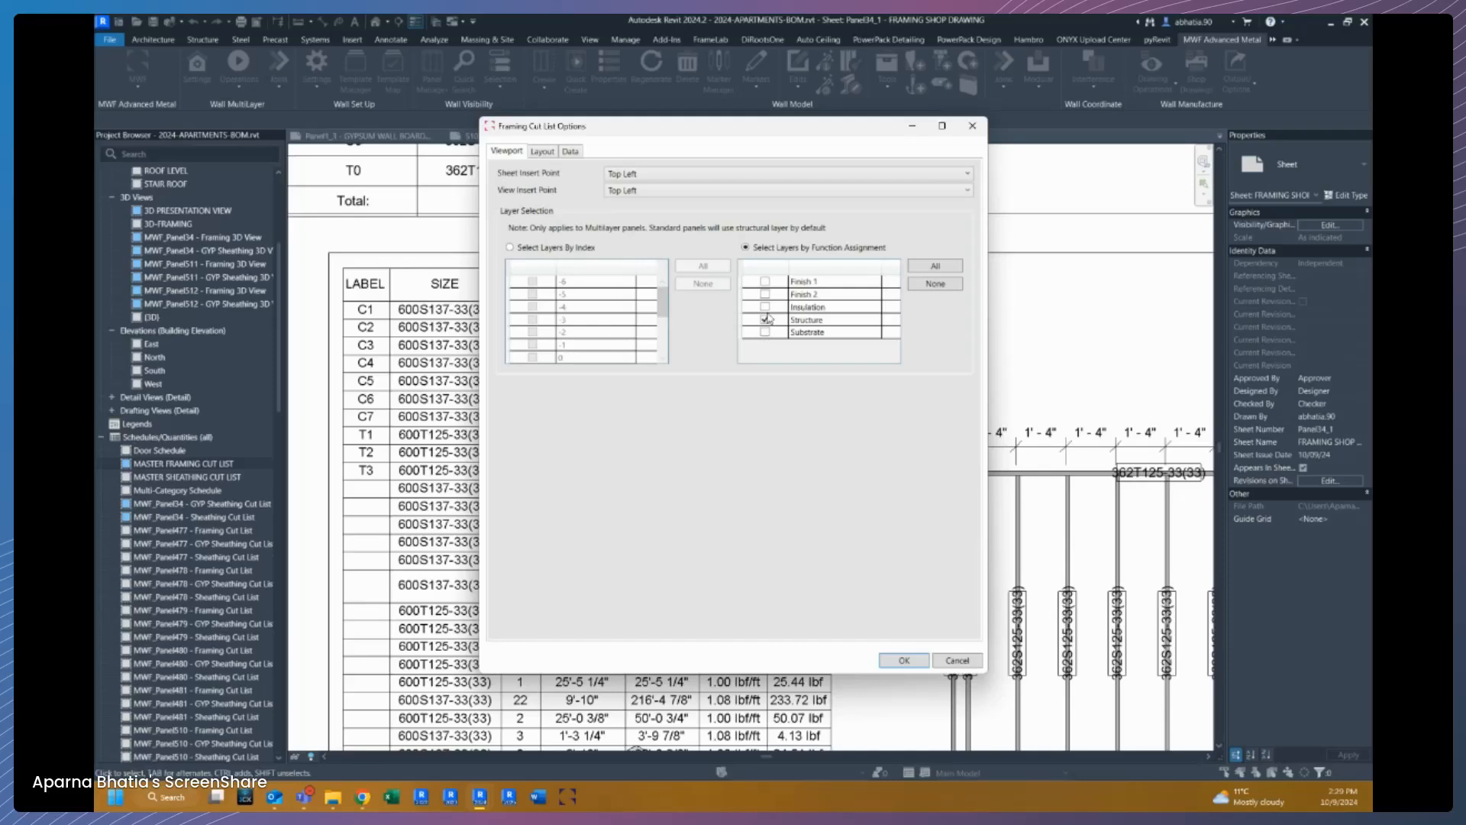
{"action": "left_click", "coordinate": [540, 152]}
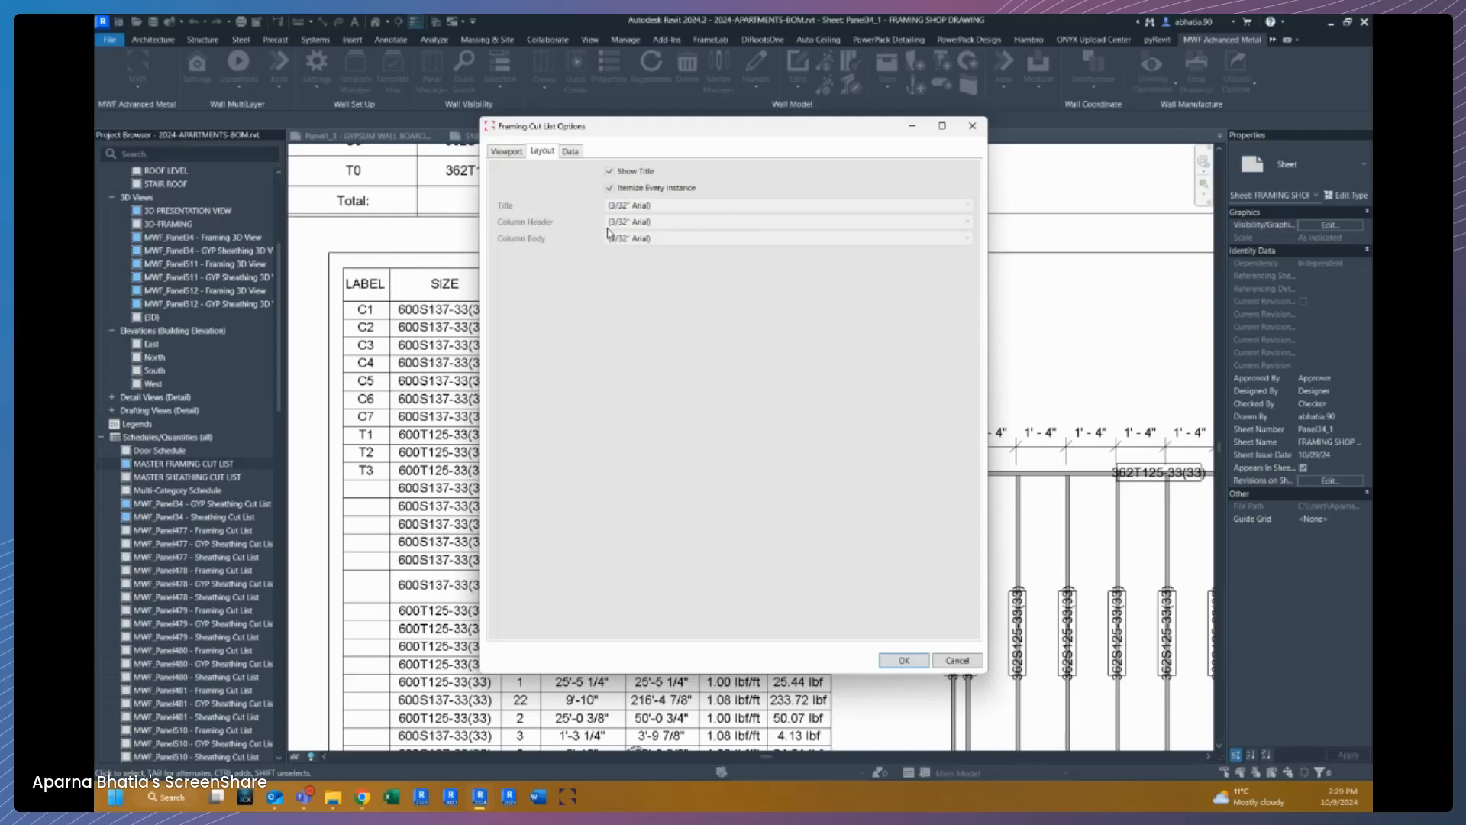
{"action": "left_click", "coordinate": [577, 150]}
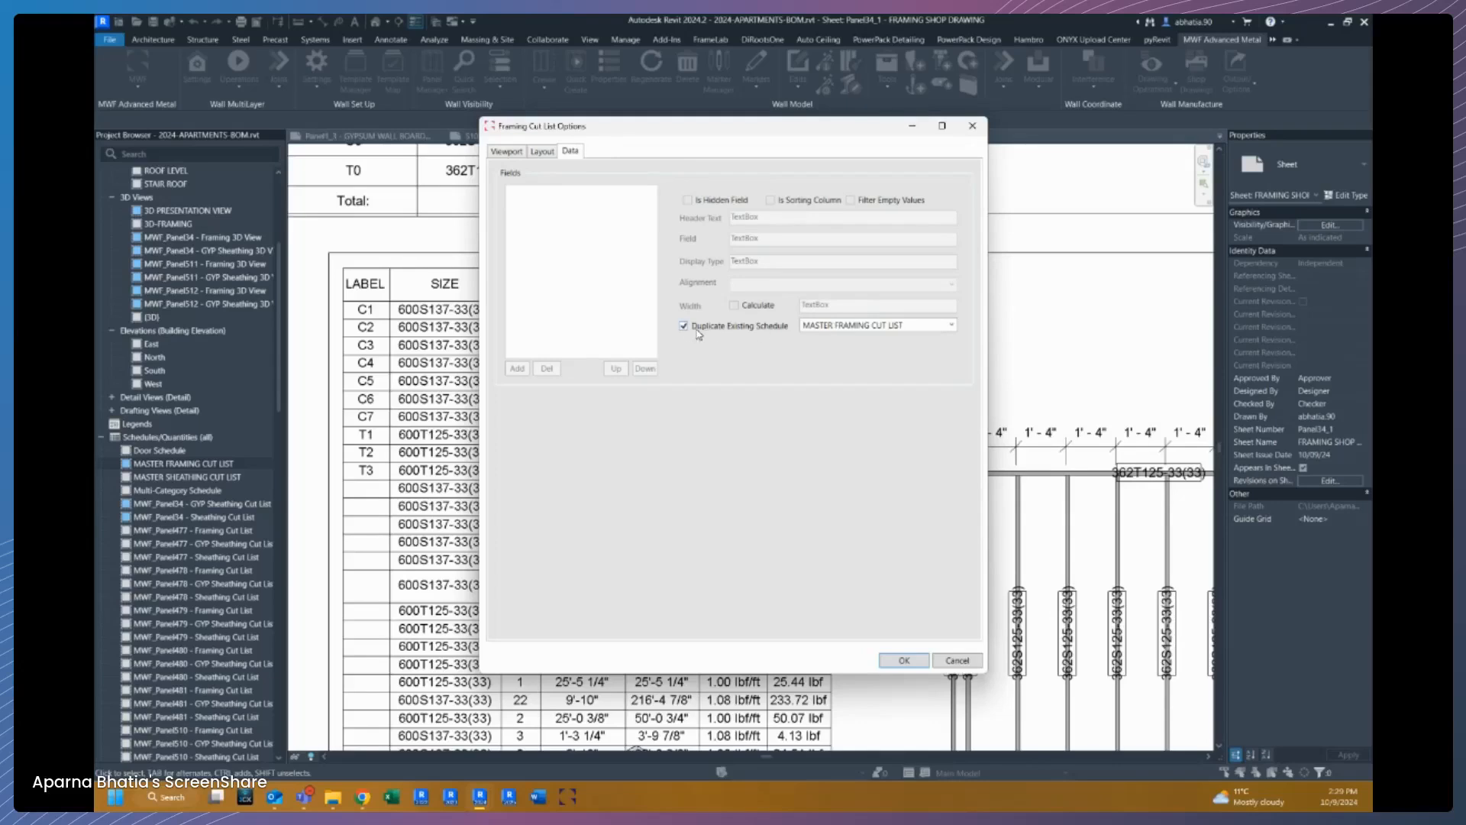
{"action": "left_click", "coordinate": [952, 325]}
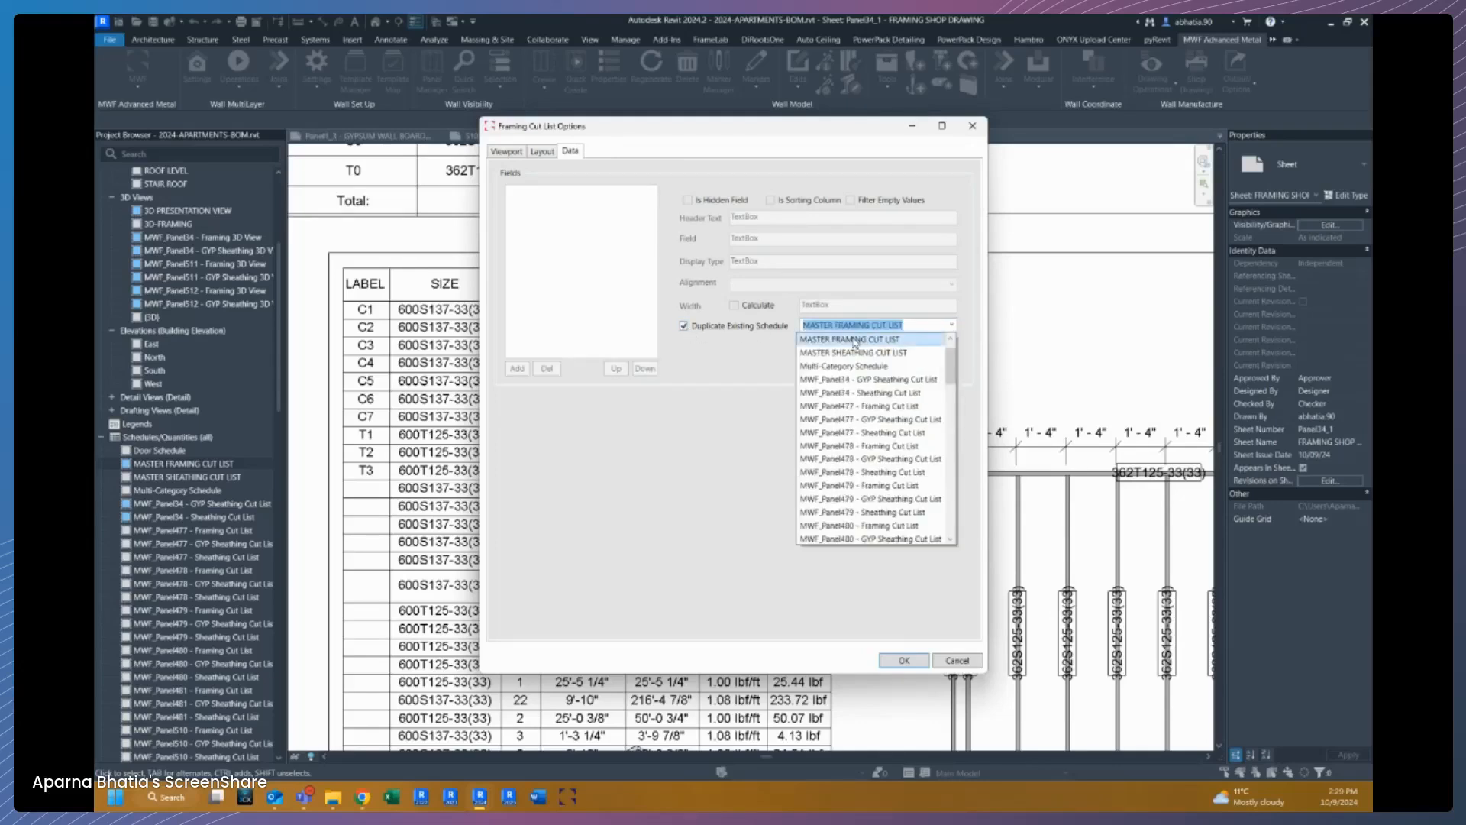
{"action": "left_click", "coordinate": [855, 341]}
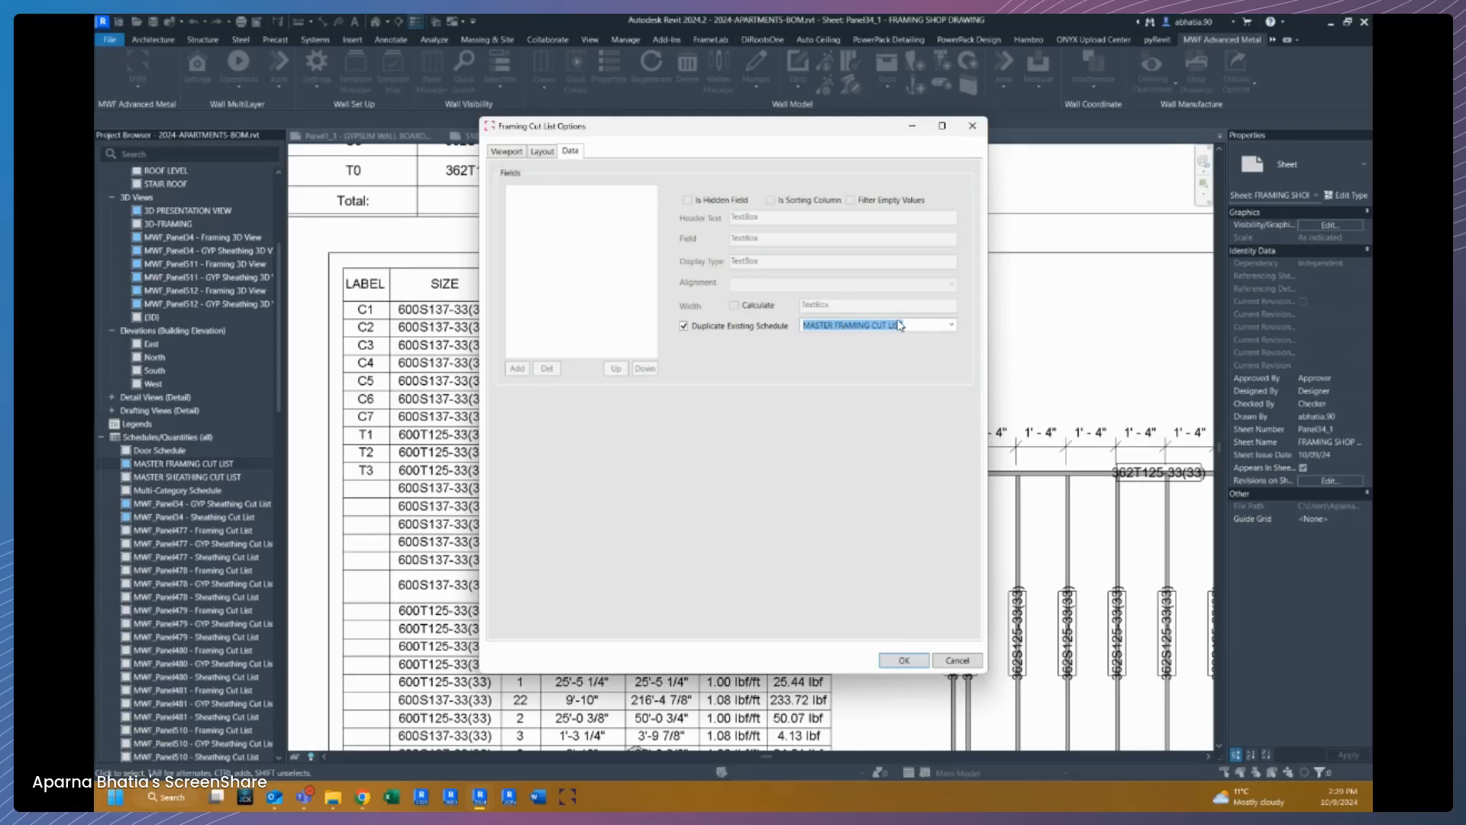
{"action": "left_click", "coordinate": [545, 154]}
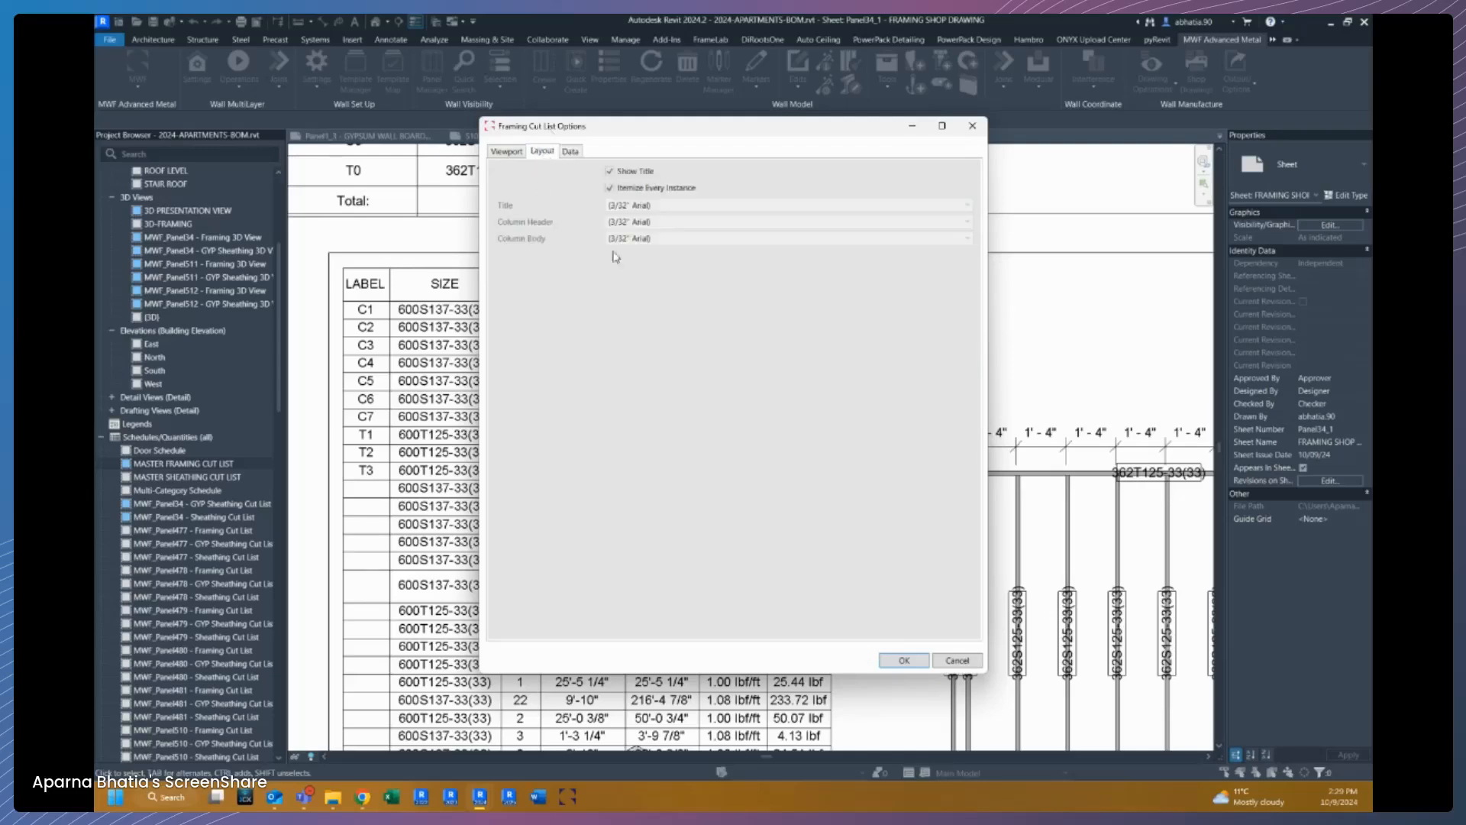
{"action": "left_click", "coordinate": [571, 152]}
{"action": "left_click", "coordinate": [915, 661]}
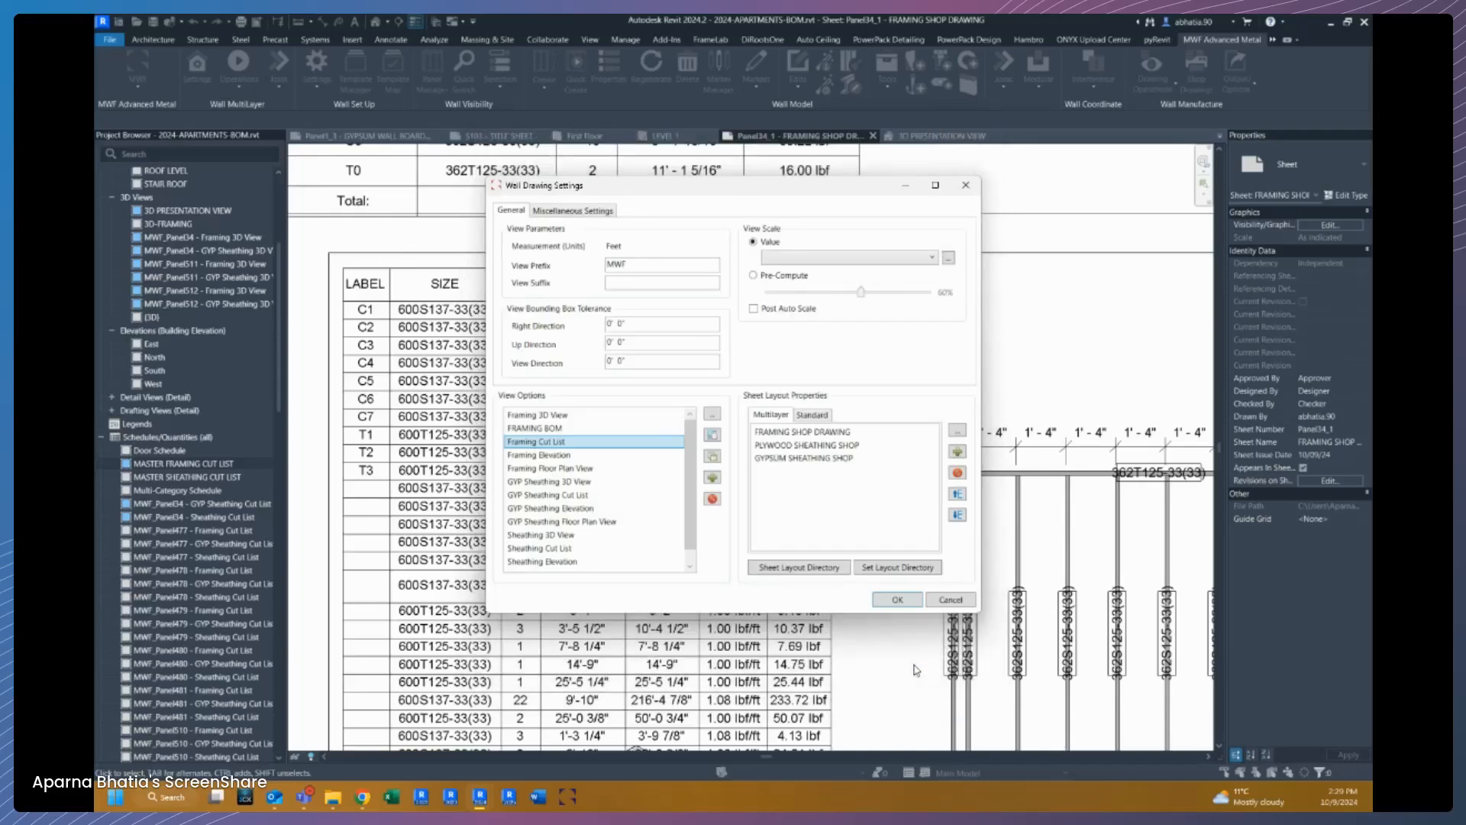
Step: Assign Framing Cut List to the CUT LIST zone of the multilayer FRAMING SHOP DRAWING layout and save the wall drawing settings
{"action": "double_click", "coordinate": [802, 432]}
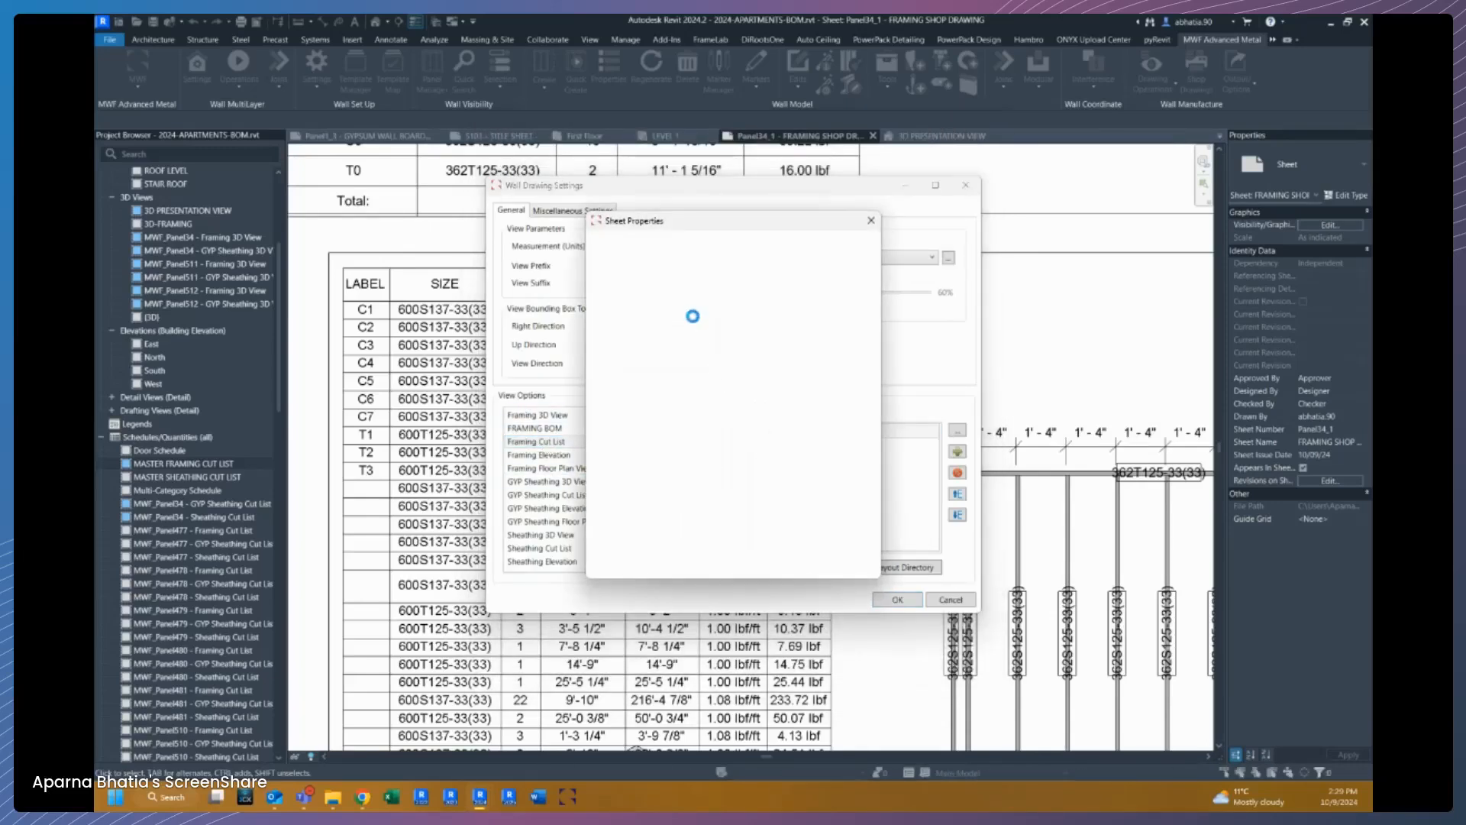
{"action": "left_click", "coordinate": [718, 387]}
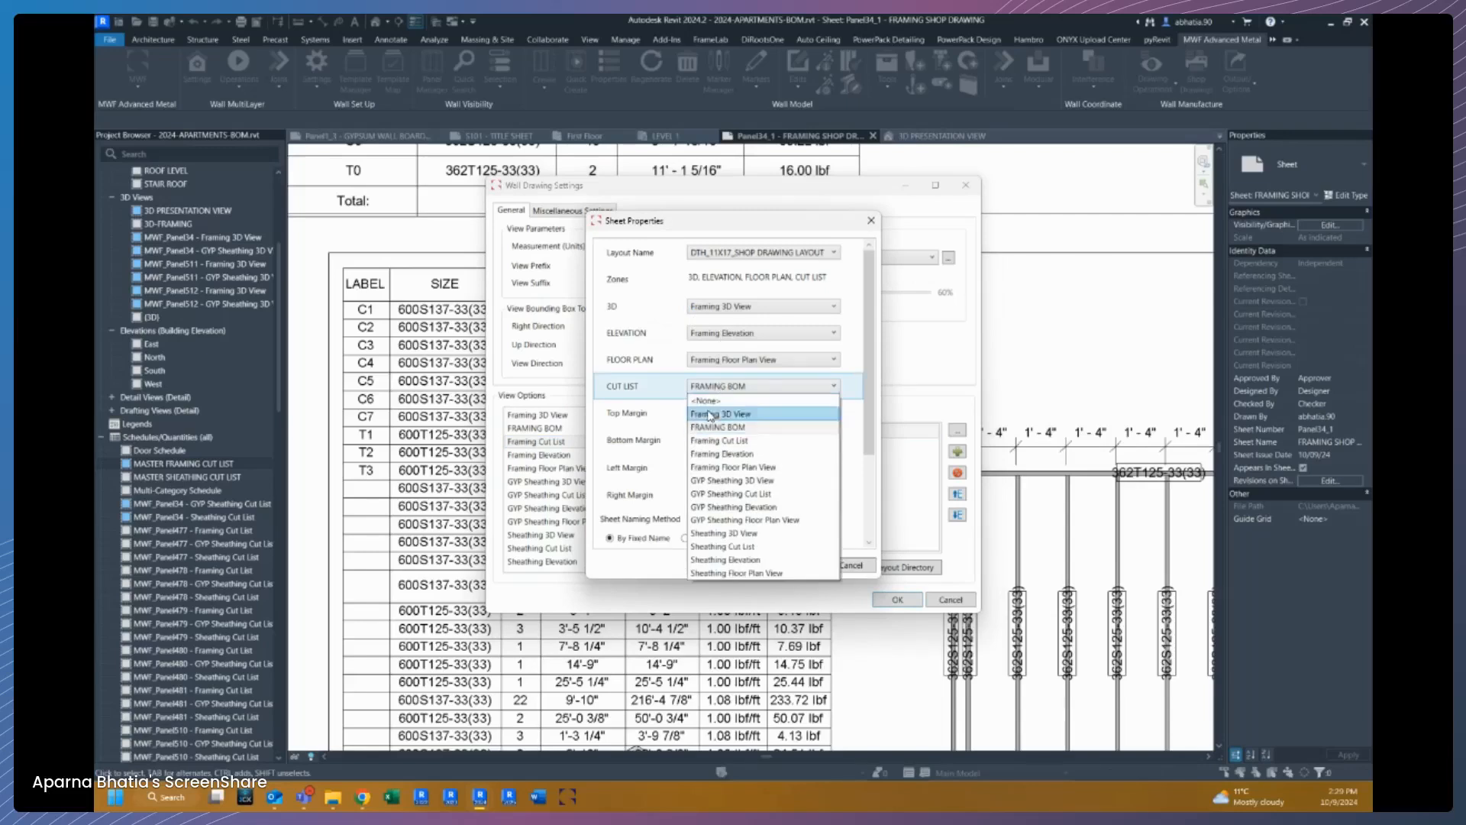
{"action": "left_click", "coordinate": [707, 442]}
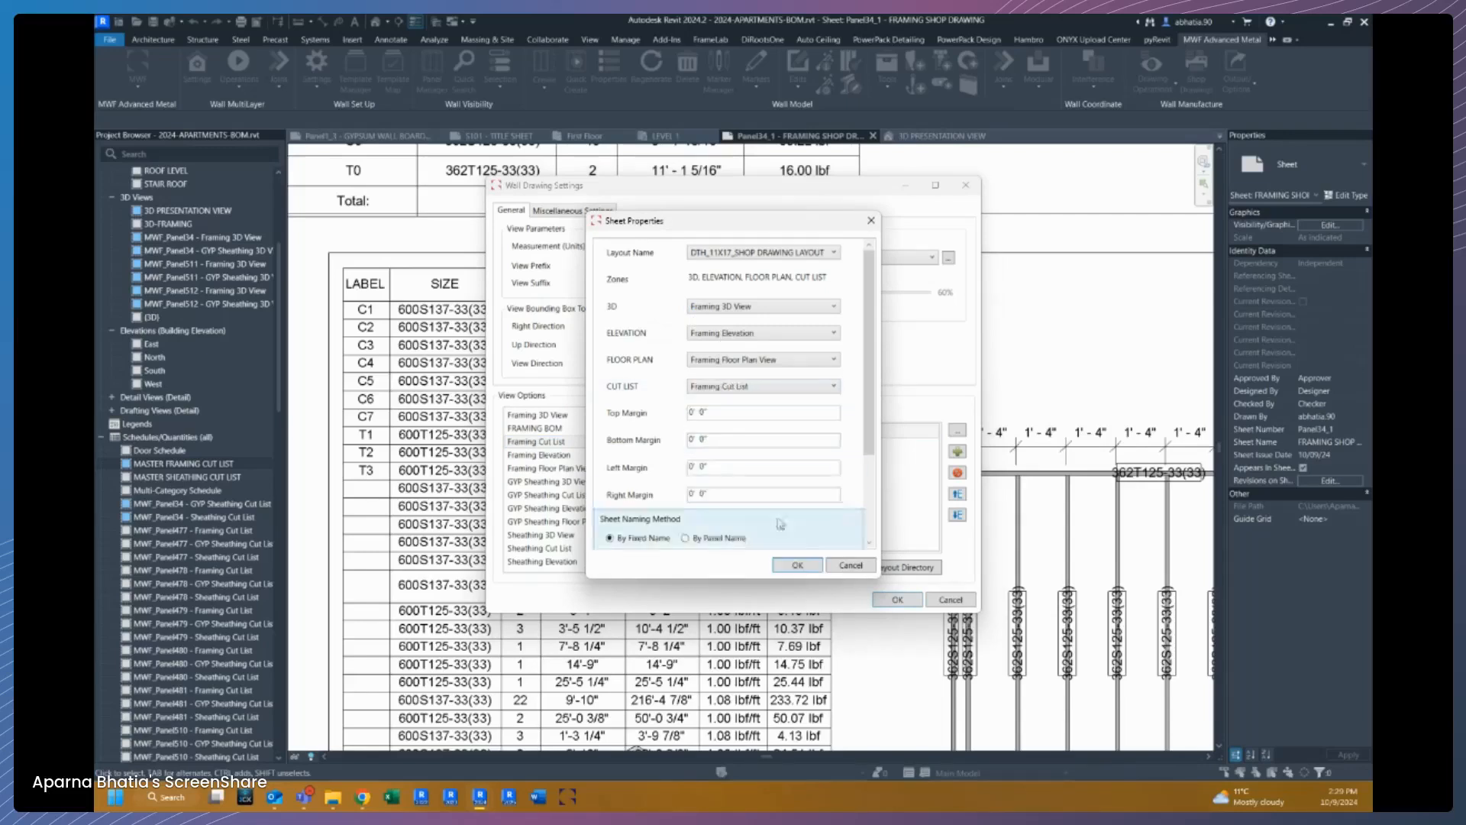
{"action": "left_click", "coordinate": [795, 564]}
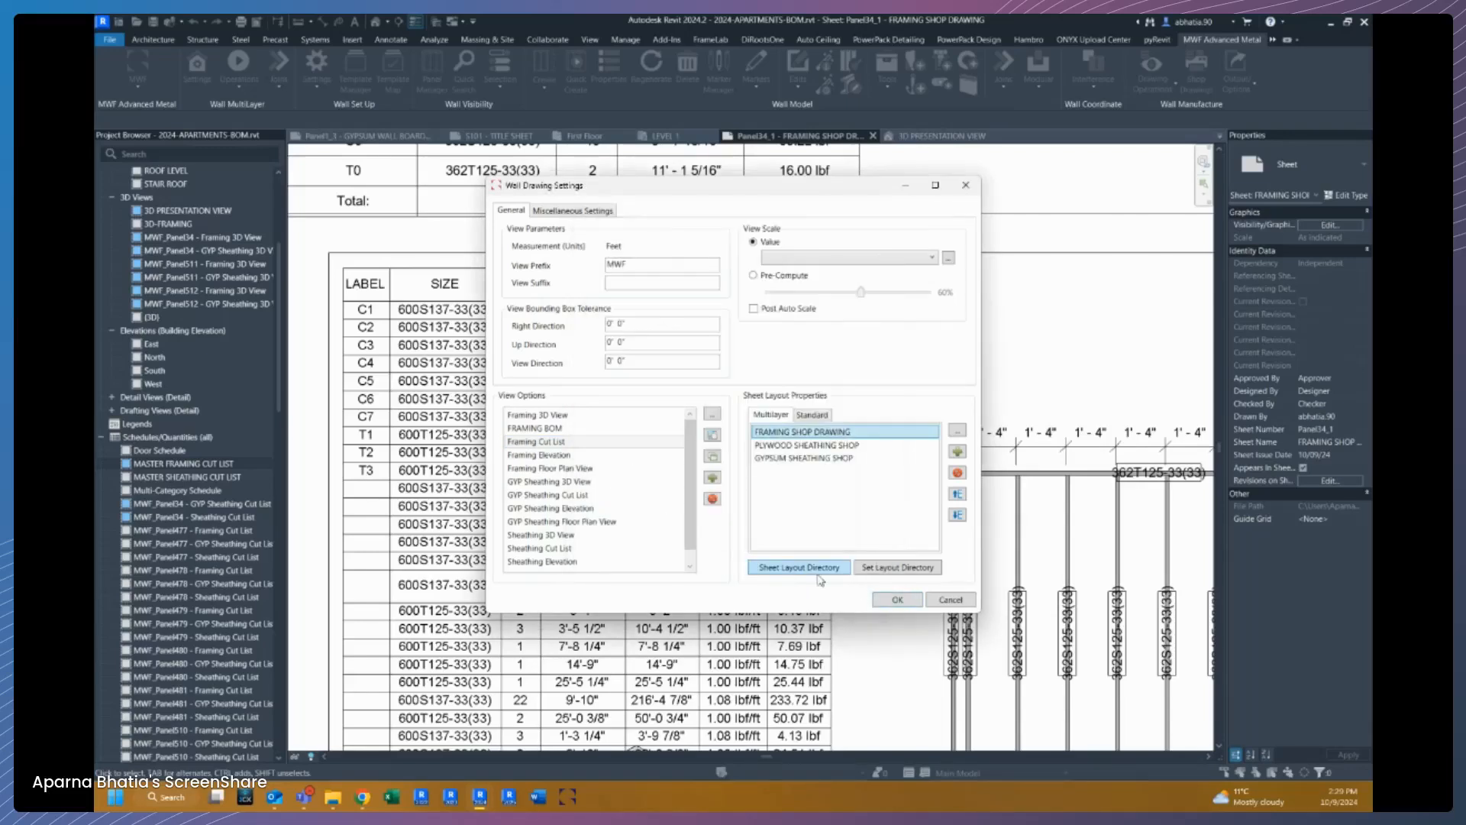
{"action": "left_click", "coordinate": [892, 600]}
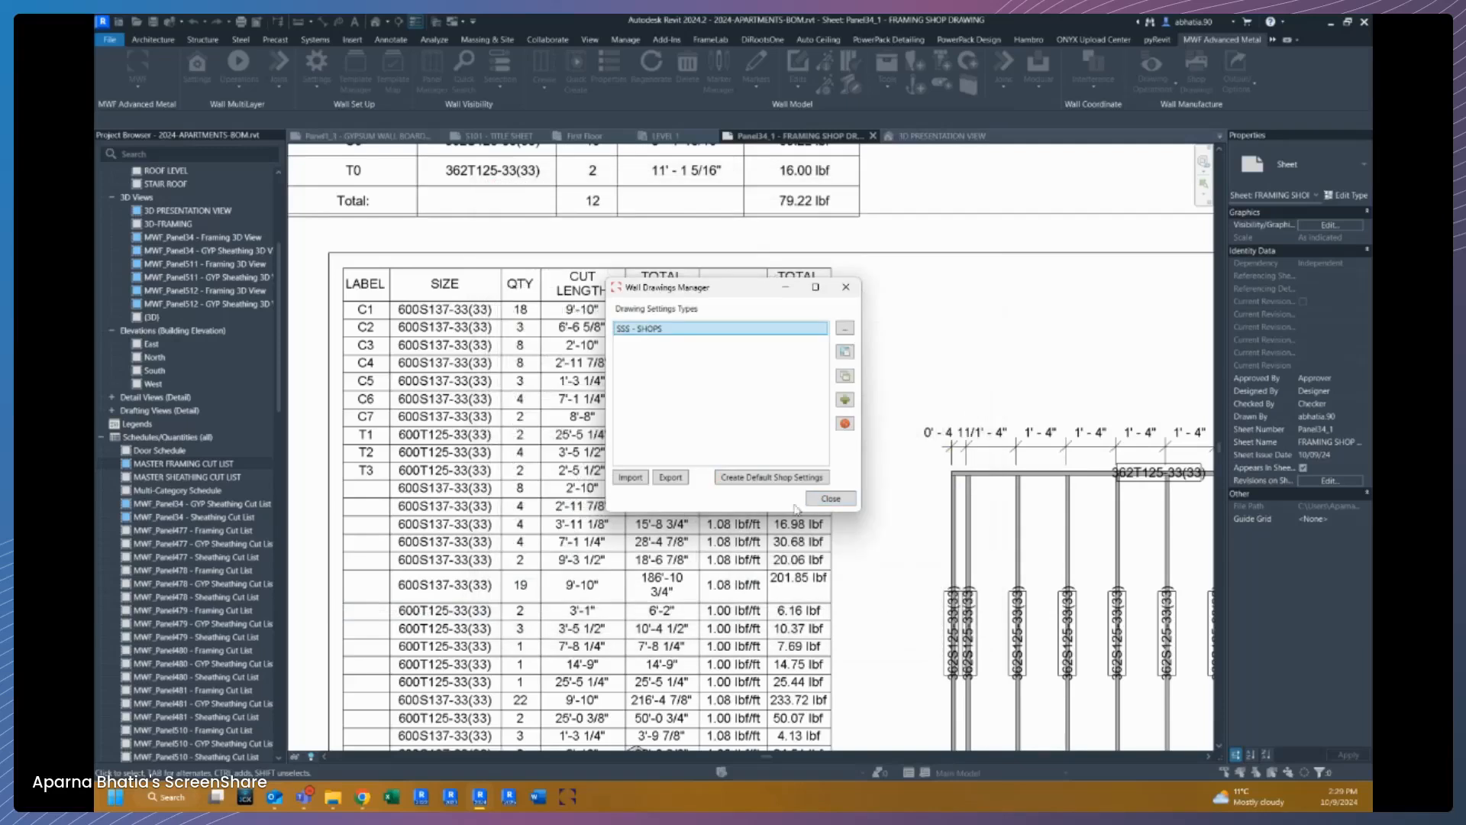
{"action": "left_click", "coordinate": [830, 498]}
Step: Remove the placed master schedule from the Panel34_1 sheet and move the Panel34 framing BOM back inside the border's upper-left corner
{"action": "scroll", "coordinate": [930, 285], "scroll_direction": "down", "scroll_amount": 4}
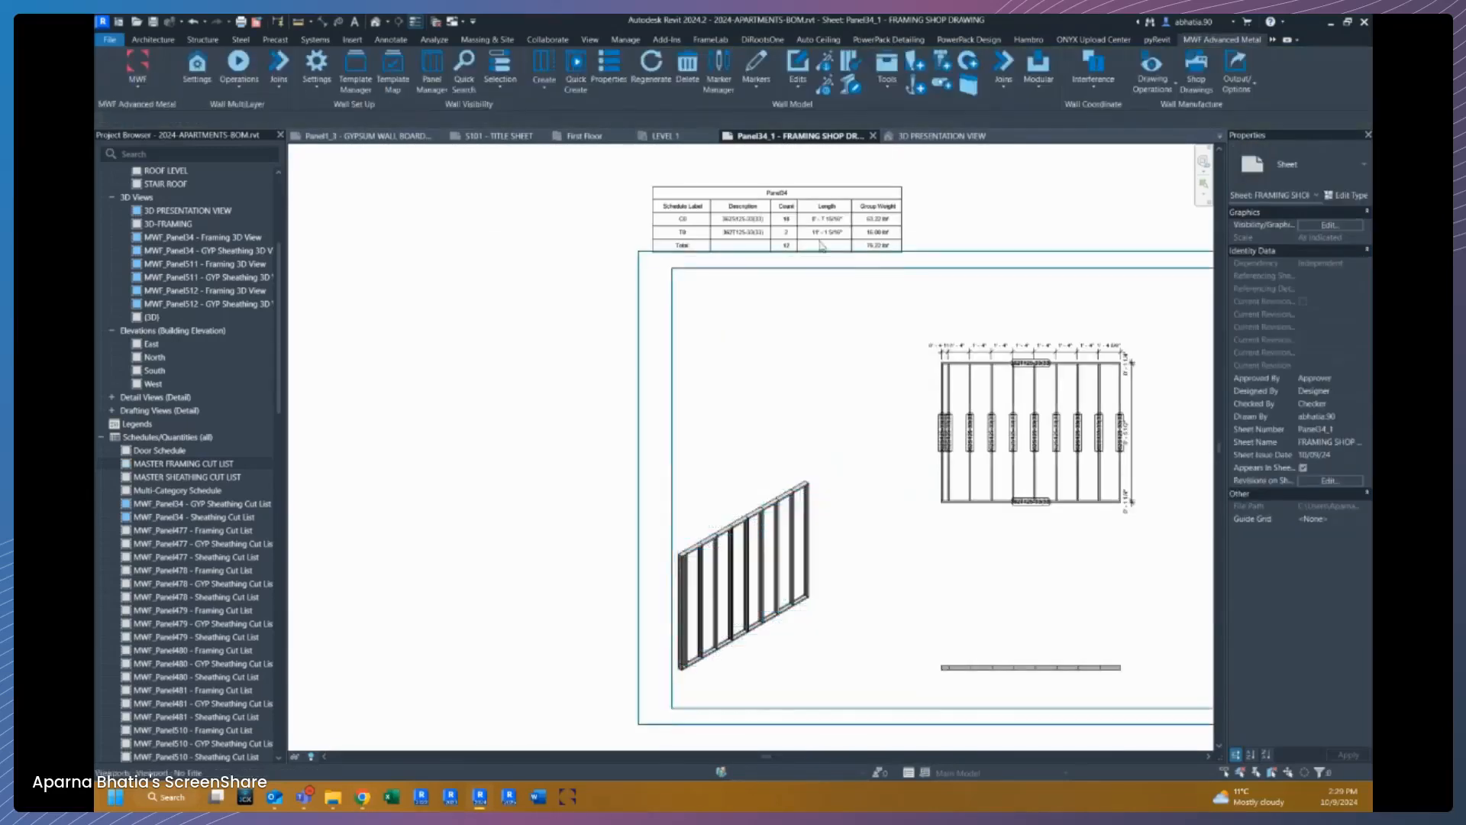
{"action": "left_click", "coordinate": [822, 311]}
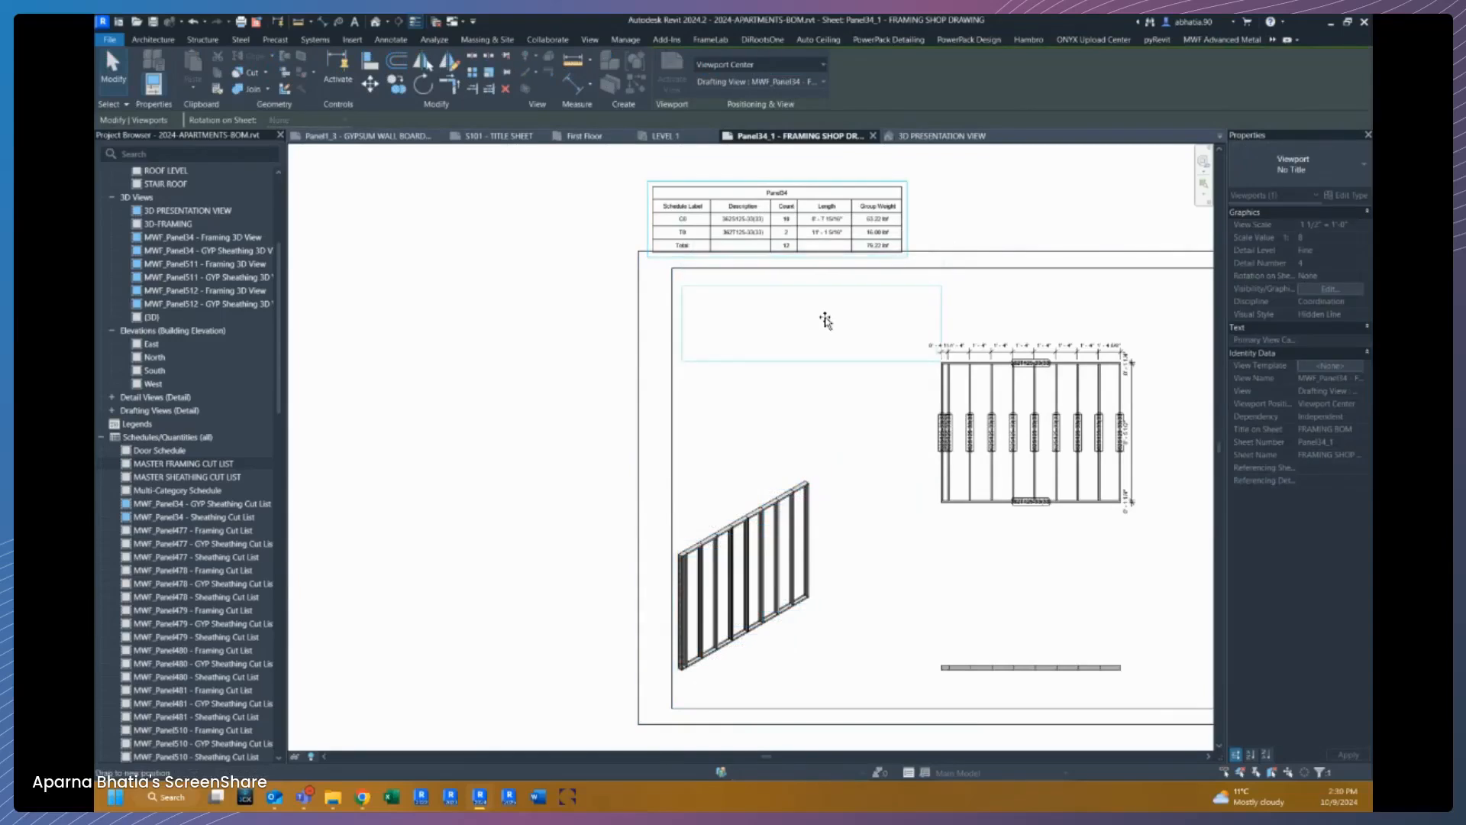
{"action": "left_click", "coordinate": [468, 278]}
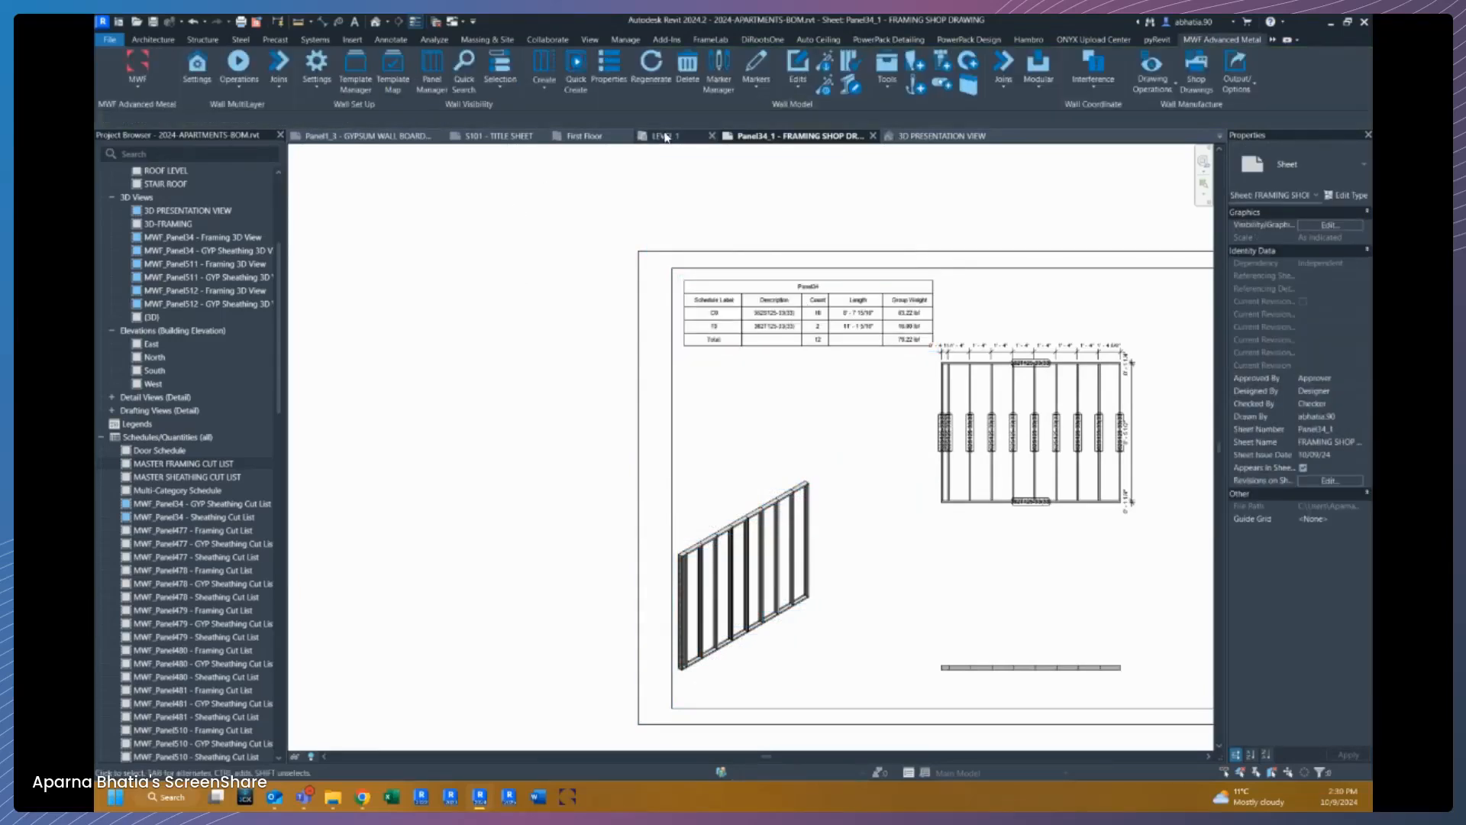
Step: Generate wall shop drawings for Panel39 on the LEVEL 1 plan with the SSS - SHOPS settings, overriding existing drawings
{"action": "left_click", "coordinate": [663, 136]}
{"action": "scroll", "coordinate": [596, 422], "scroll_direction": "down", "scroll_amount": 1}
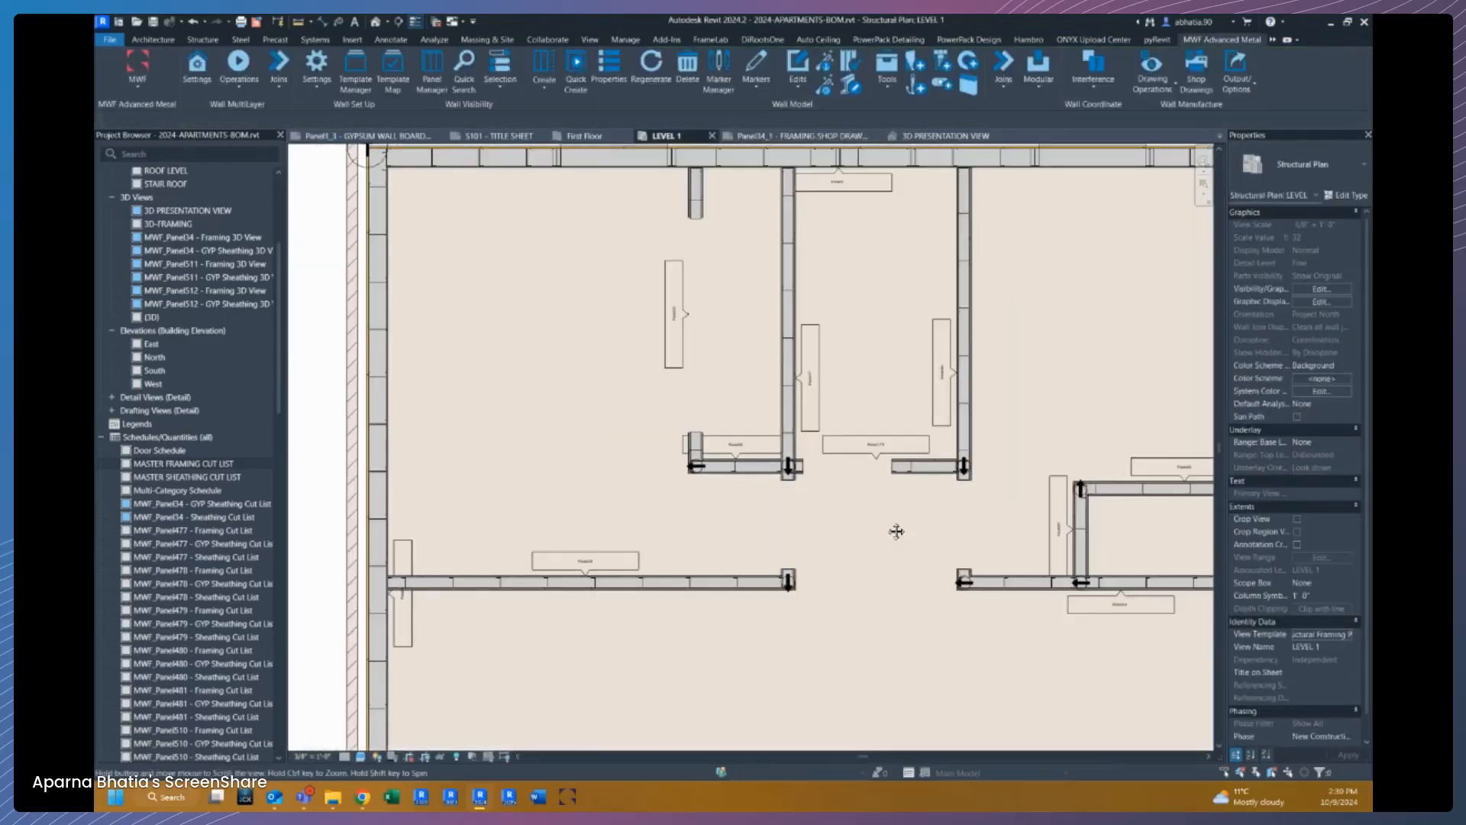
{"action": "middle_click_drag", "start_coordinate": [928, 552], "coordinate": [508, 441]}
{"action": "left_click", "coordinate": [594, 481]}
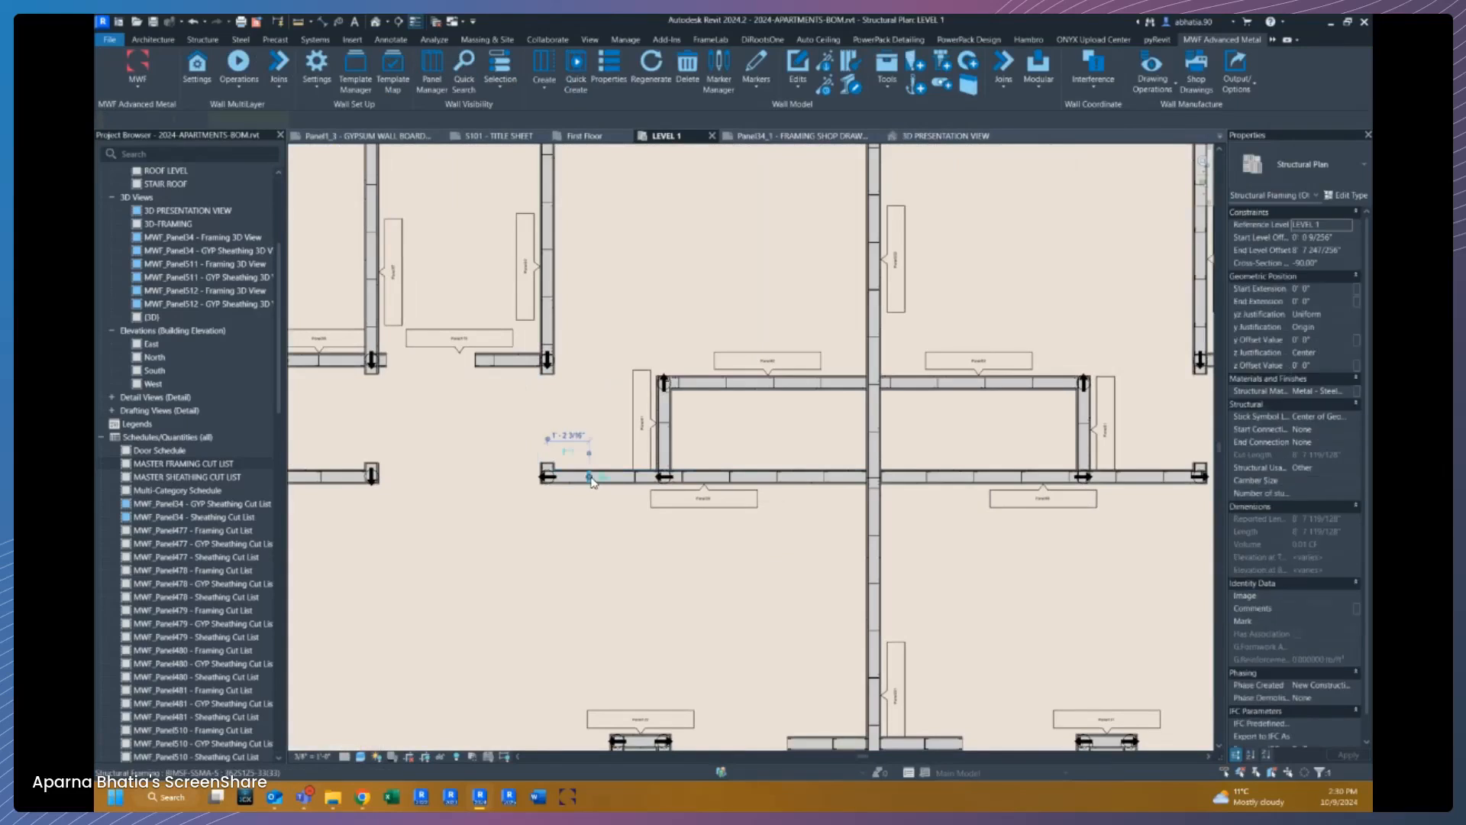
{"action": "left_click", "coordinate": [1222, 39]}
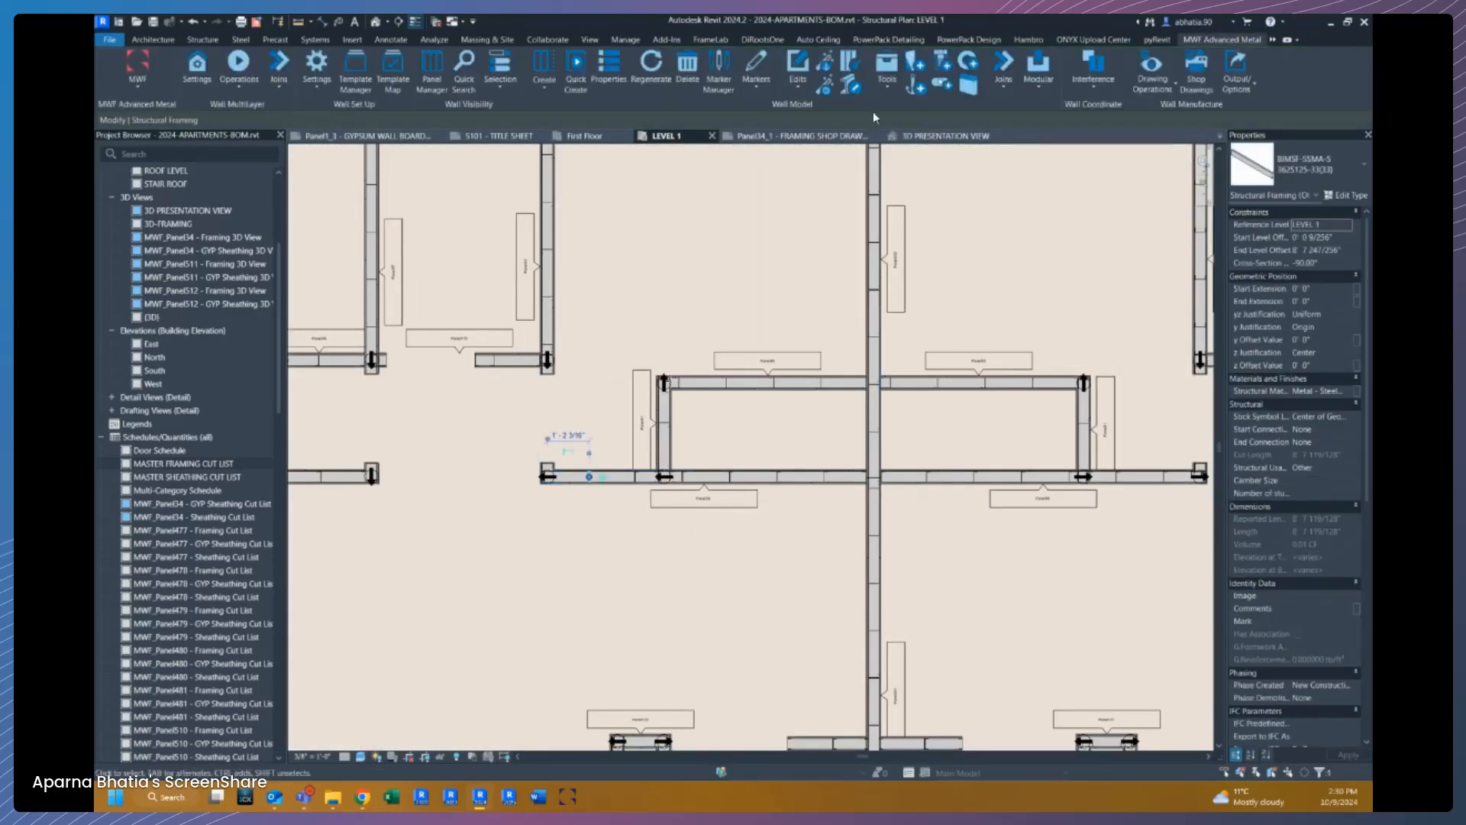
{"action": "left_click", "coordinate": [1197, 79]}
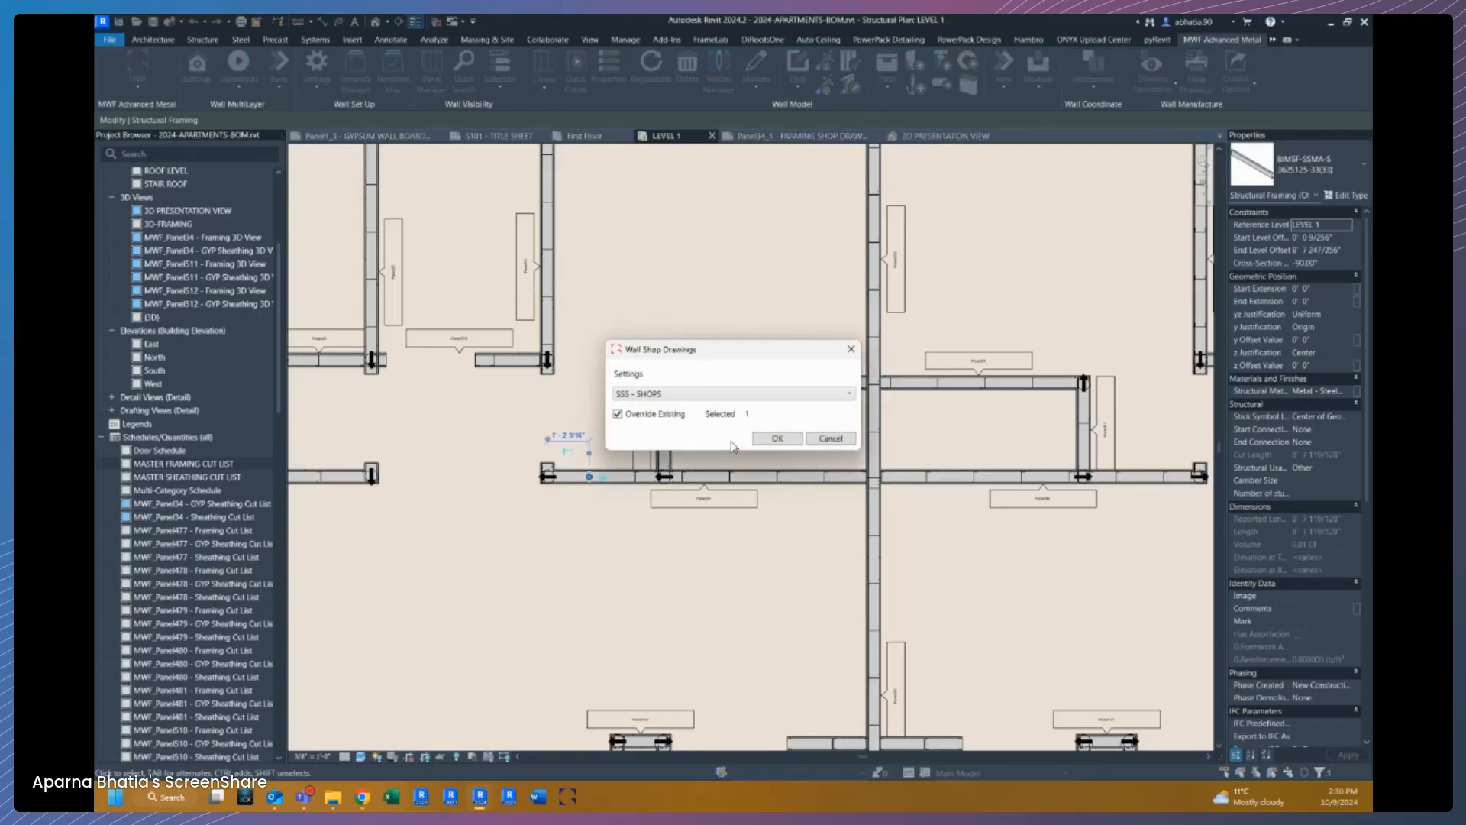
{"action": "left_click", "coordinate": [776, 439]}
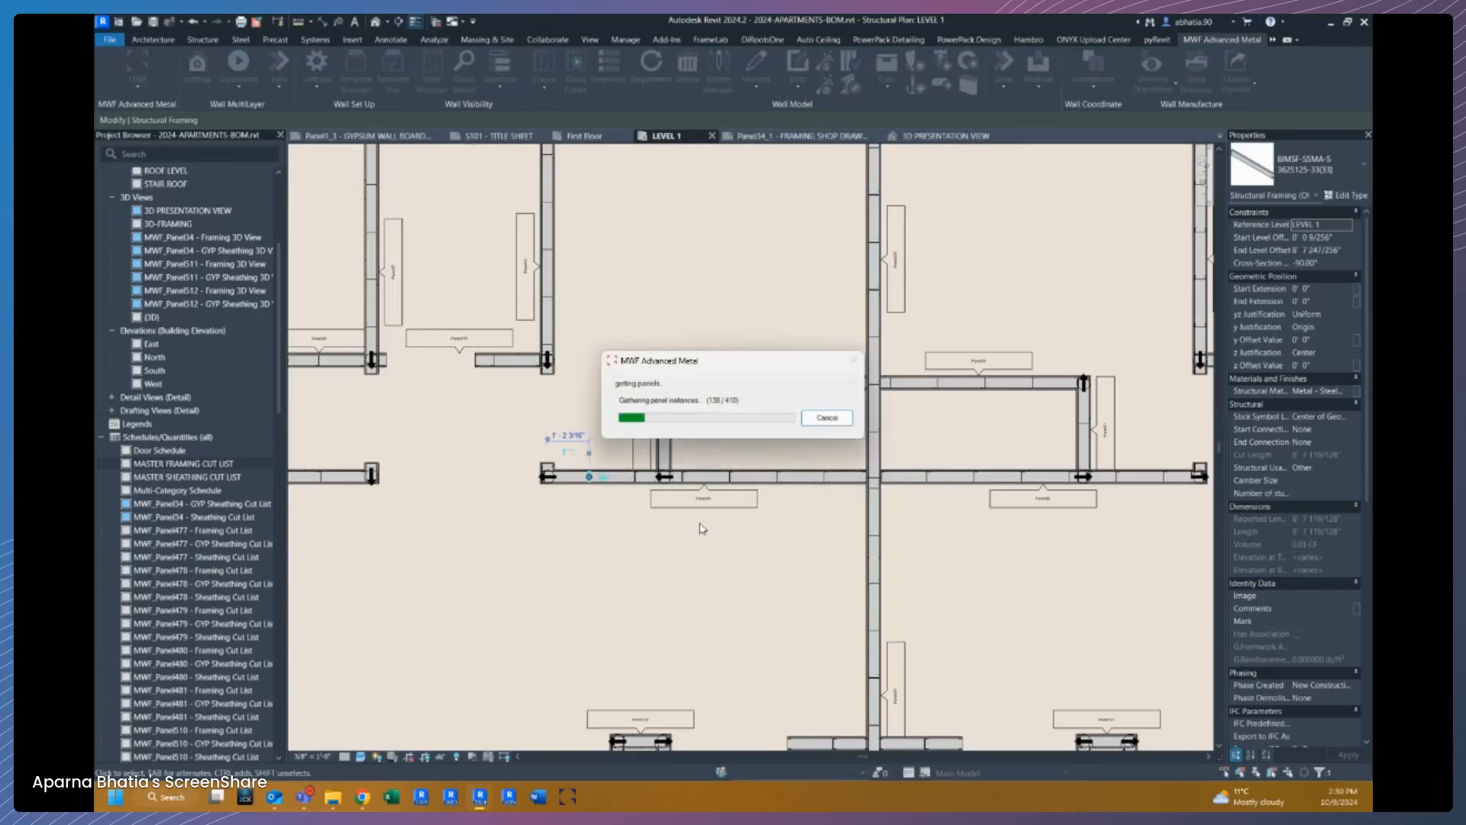
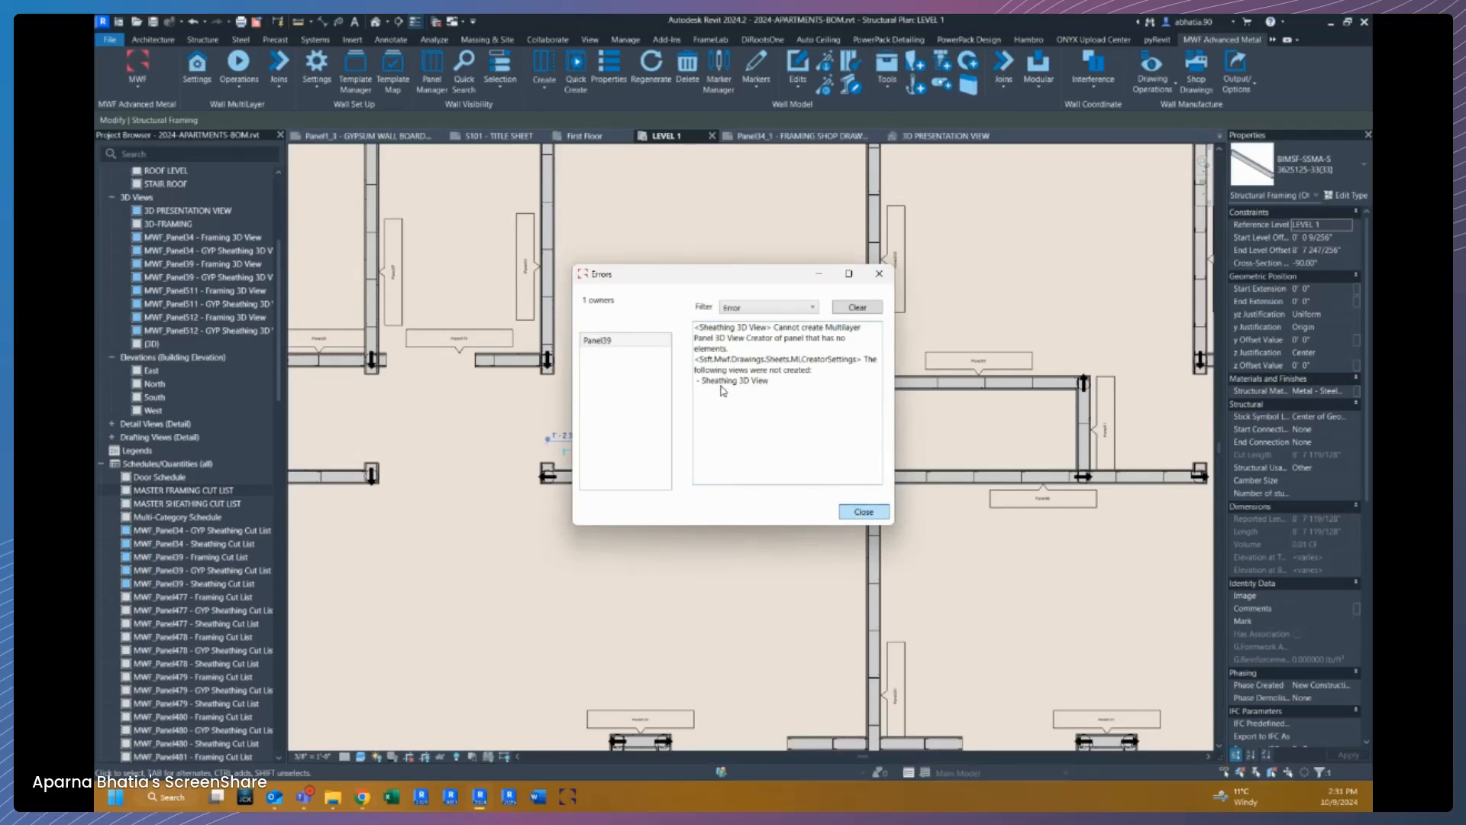
{"action": "left_click", "coordinate": [865, 510]}
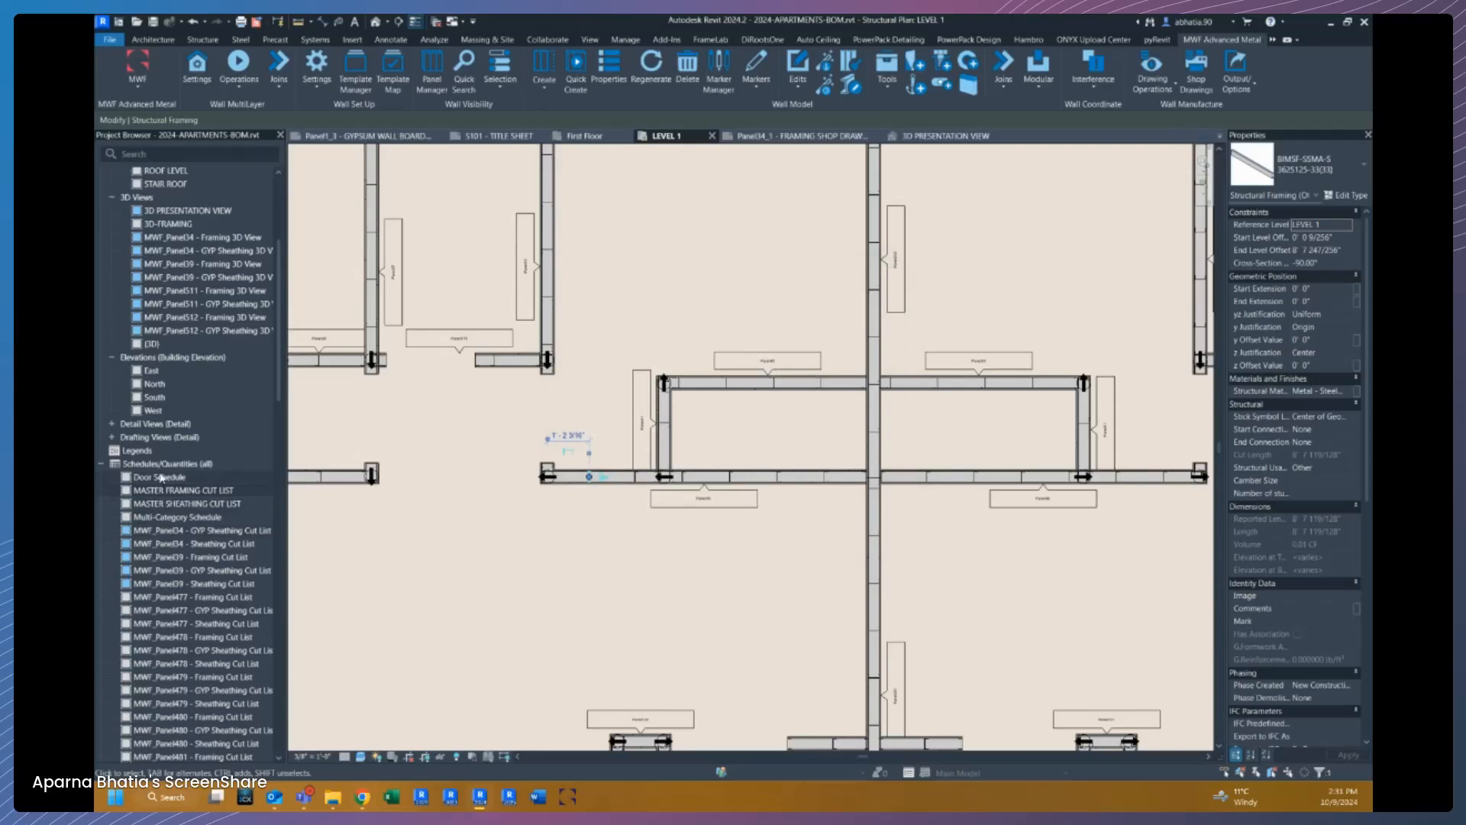
Step: Collapse the schedules and the Panel34_1 sheet in the project browser and open the Panel39_1 - FRAMING SHOP DRAWING sheet
{"action": "left_click", "coordinate": [101, 463]}
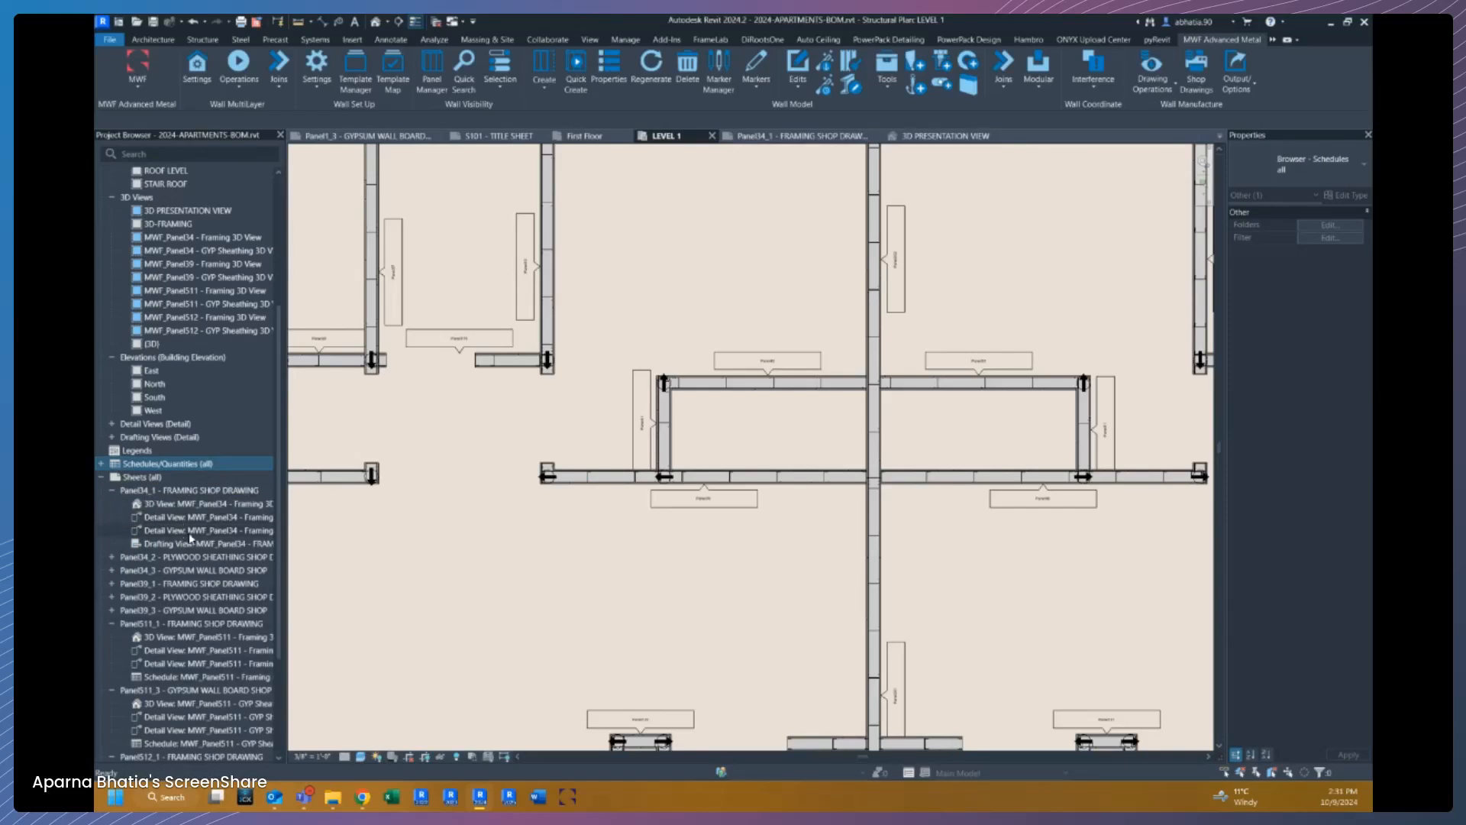
{"action": "left_click", "coordinate": [111, 492]}
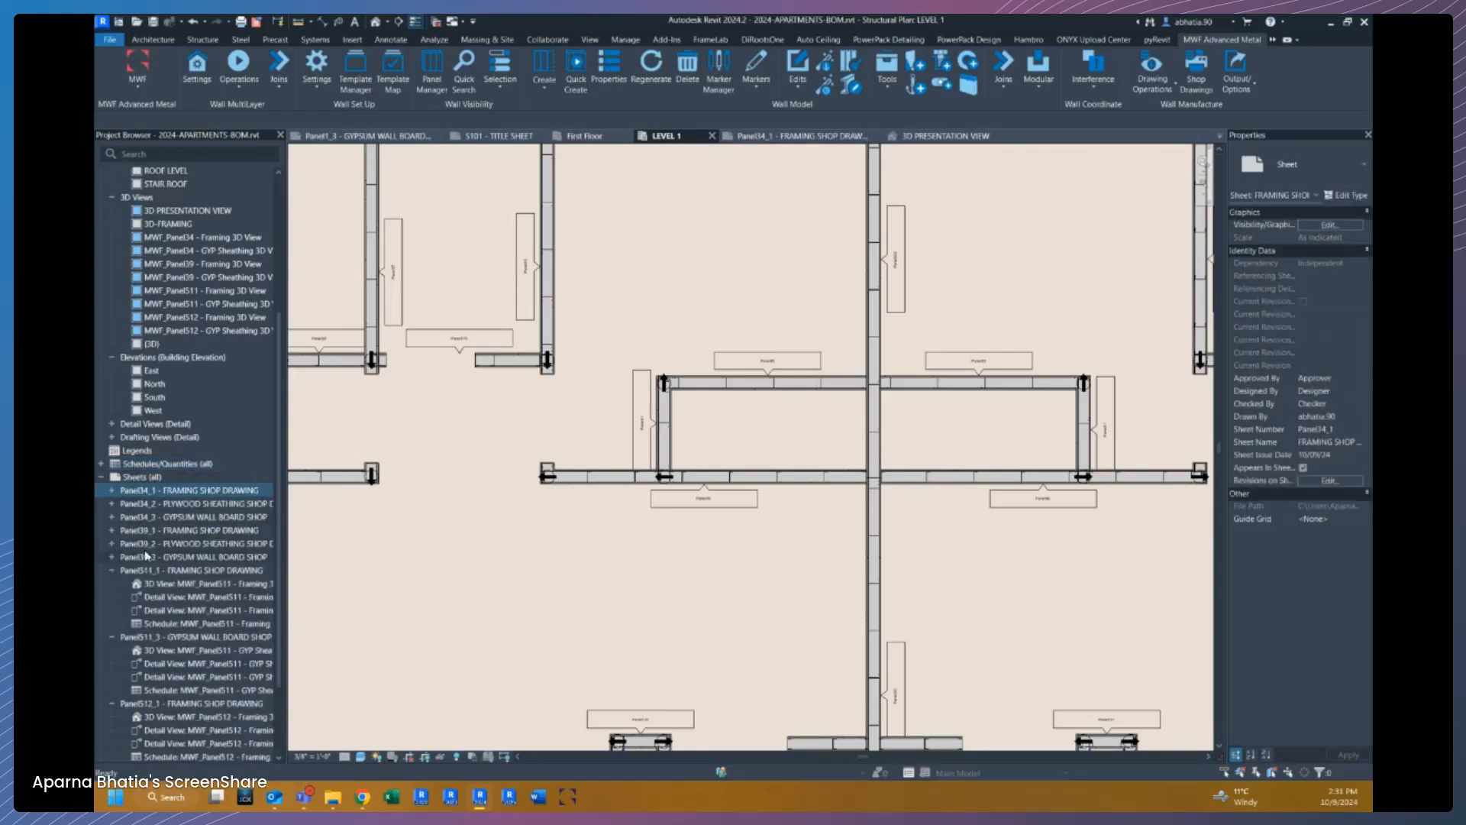
{"action": "left_click", "coordinate": [159, 532]}
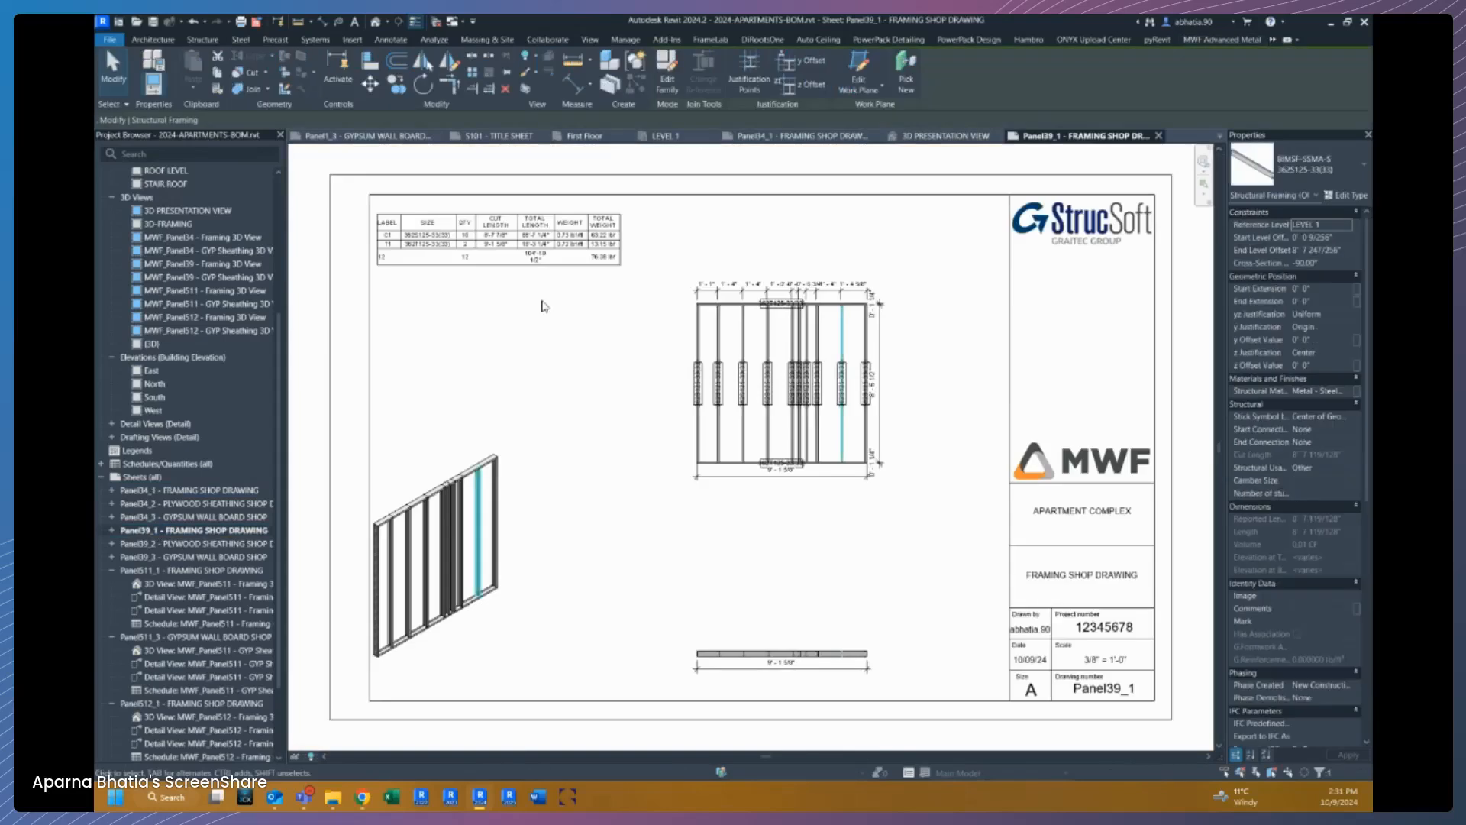
Step: Examine the Framing Cut List placed on the Panel39_1 sheet, including its source schedule, and check the quantity, length and weight columns
{"action": "left_click", "coordinate": [544, 305]}
{"action": "scroll", "coordinate": [452, 172], "scroll_direction": "up", "scroll_amount": 3}
{"action": "scroll", "coordinate": [464, 339], "scroll_direction": "up", "scroll_amount": 4}
{"action": "scroll", "coordinate": [482, 354], "scroll_direction": "down", "scroll_amount": 3}
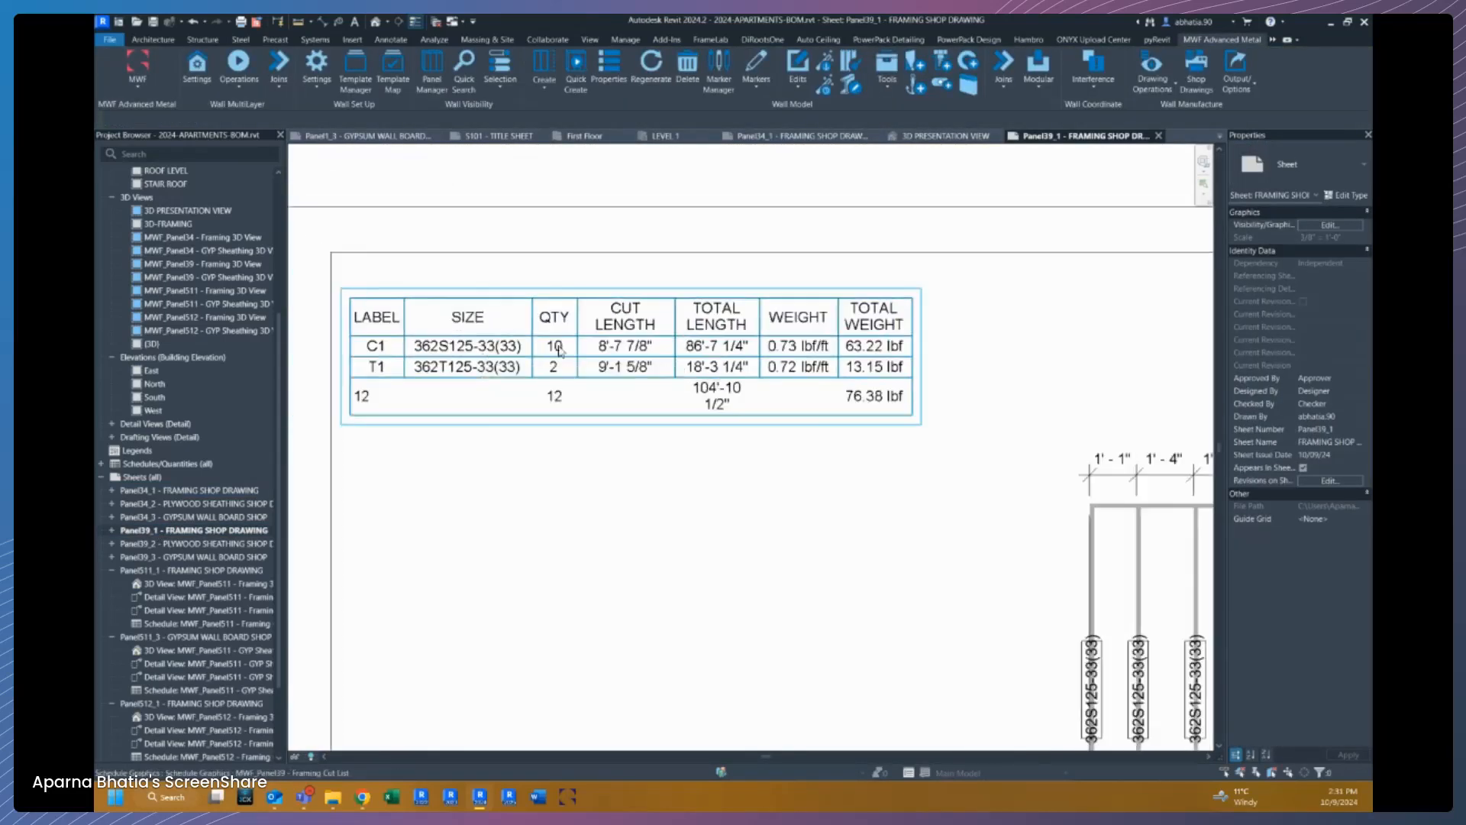
{"action": "double_click", "coordinate": [793, 379]}
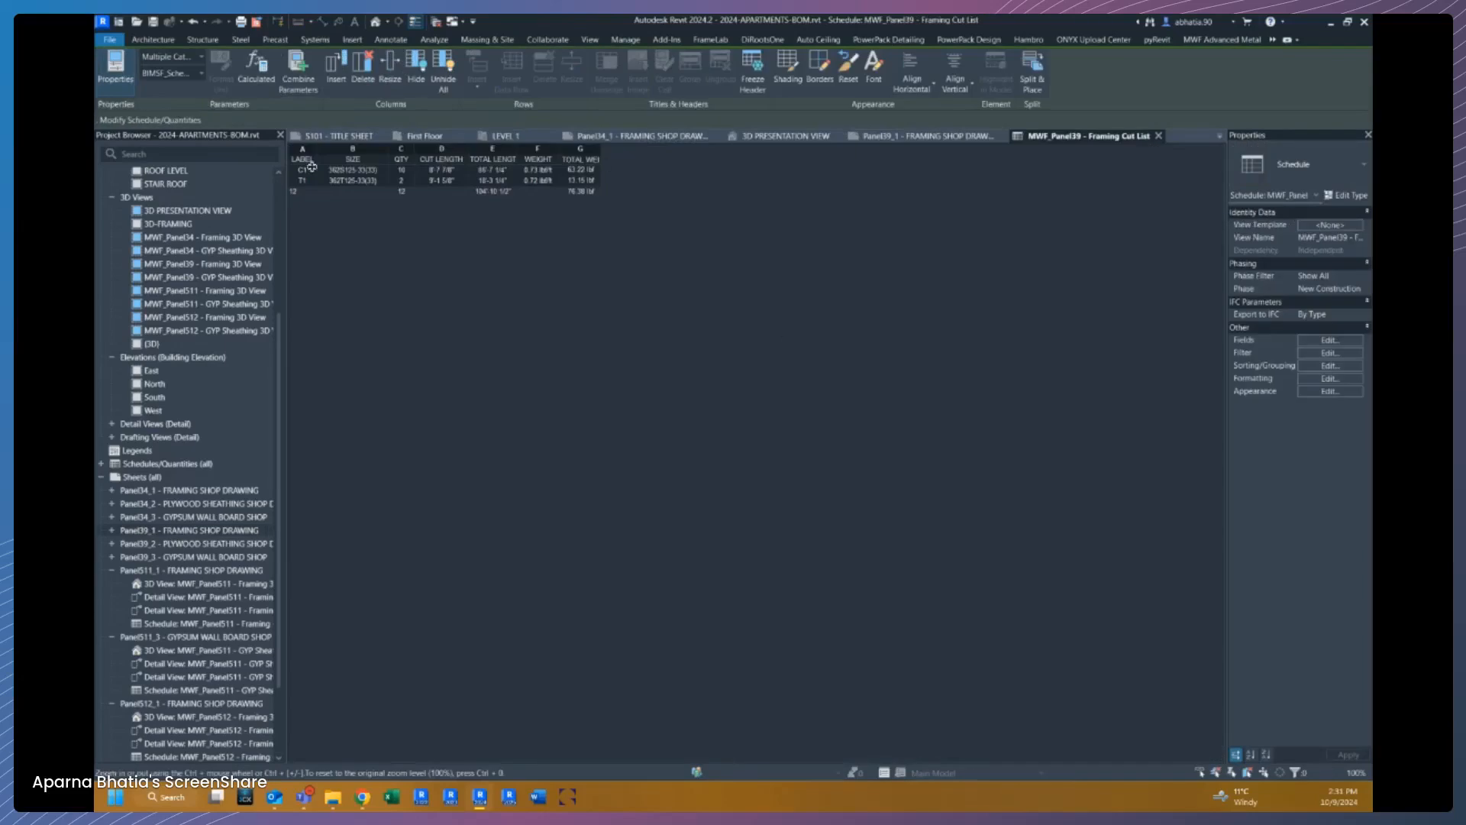
{"action": "left_click", "coordinate": [1159, 136]}
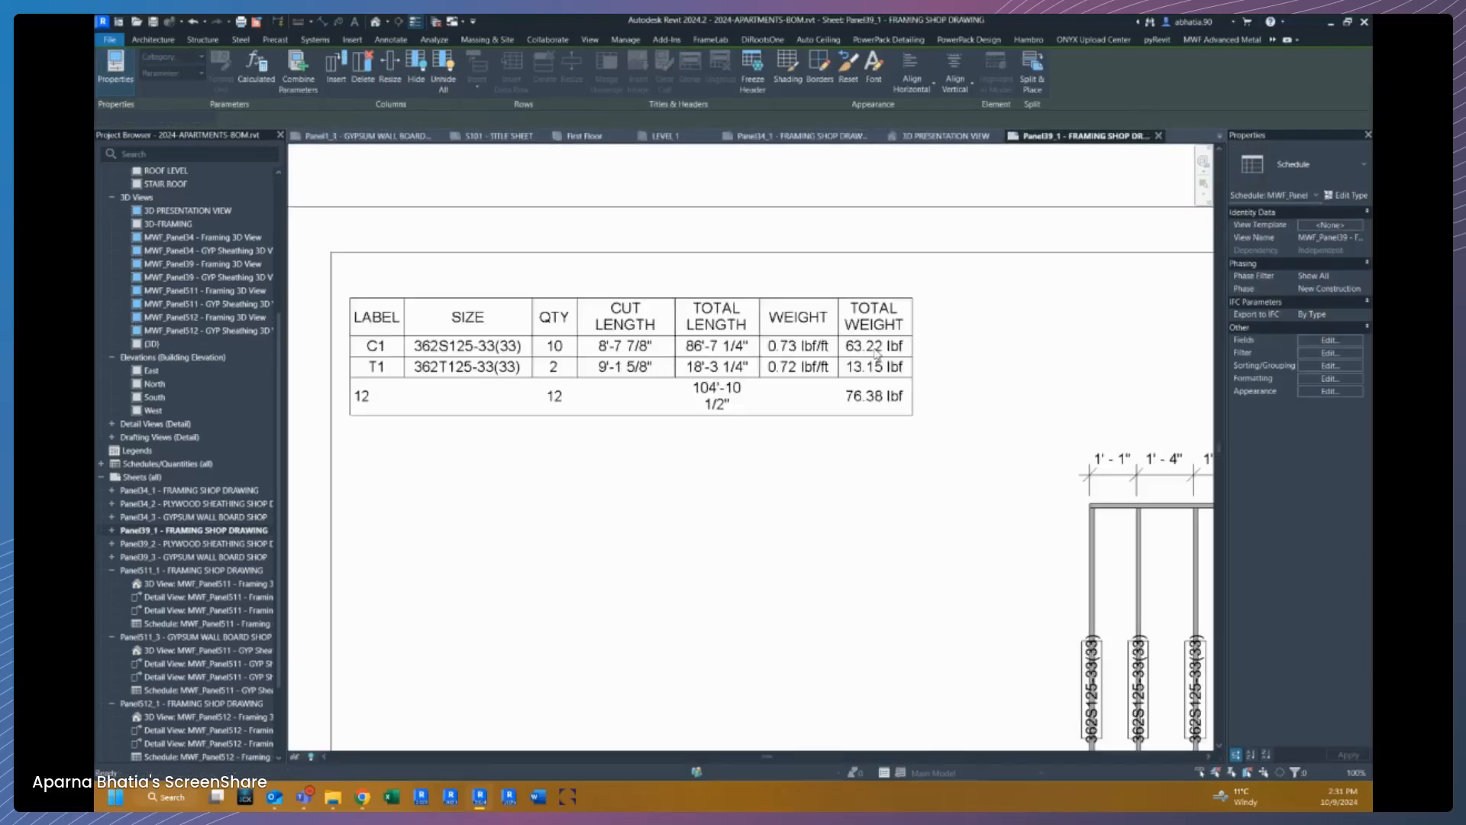
{"action": "scroll", "coordinate": [731, 397], "scroll_direction": "up", "scroll_amount": 3}
{"action": "scroll", "coordinate": [732, 398], "scroll_direction": "down", "scroll_amount": 2}
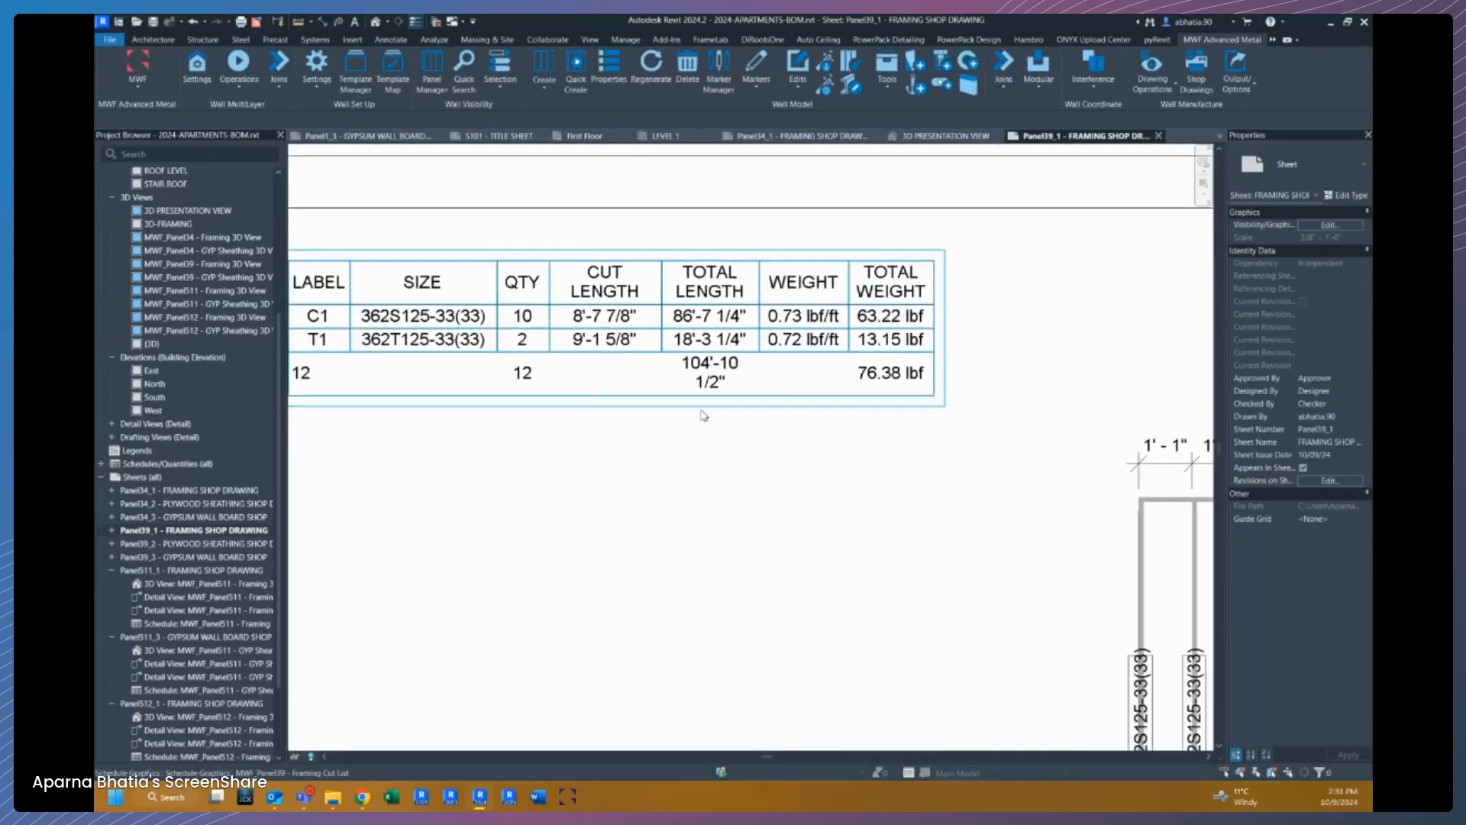
{"action": "left_click", "coordinate": [882, 365]}
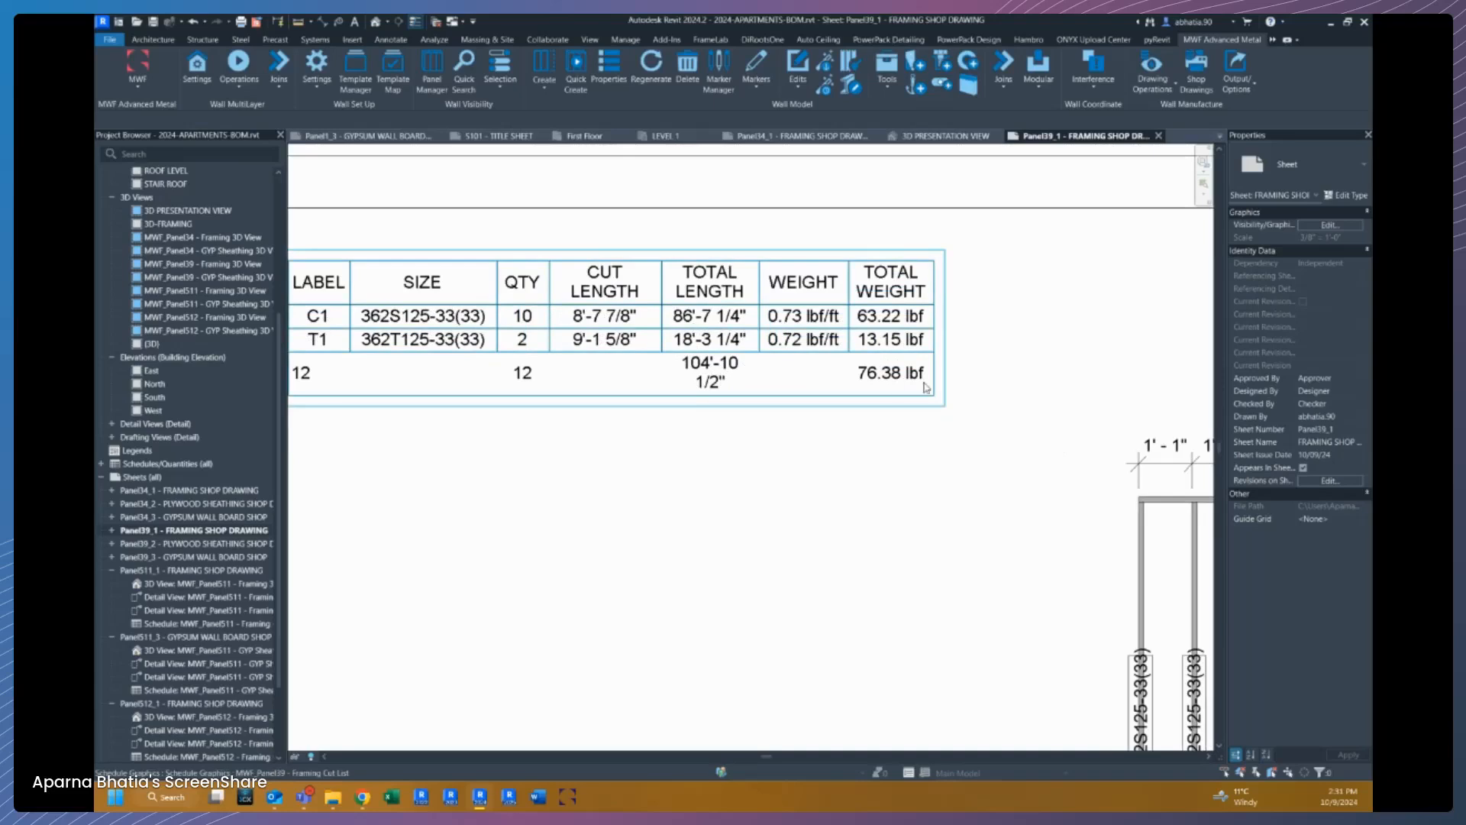
{"action": "scroll", "coordinate": [909, 343], "scroll_direction": "down", "scroll_amount": 2}
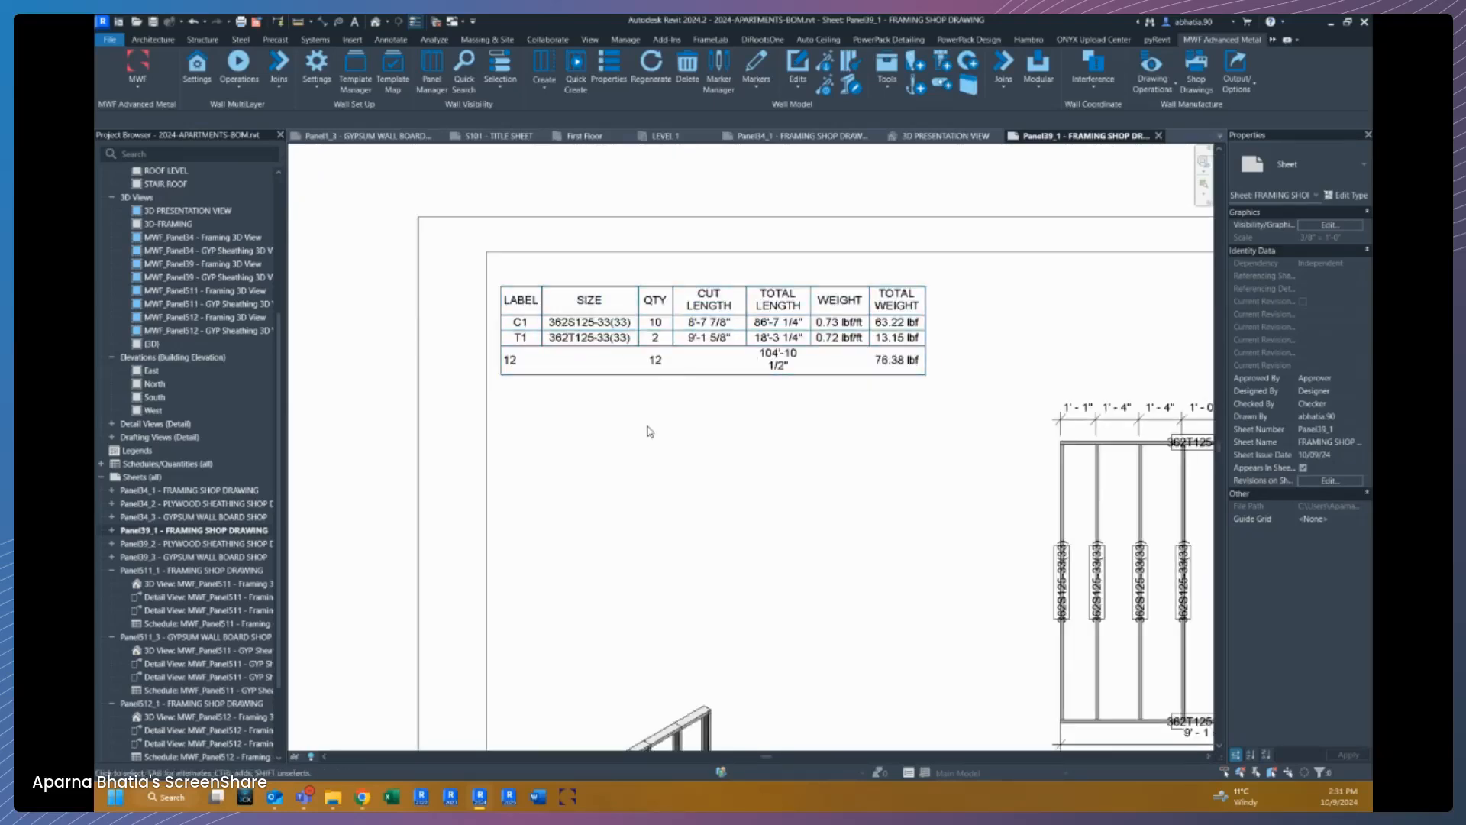
Step: Activate the framing elevation view on the Panel39_1 sheet and examine the size tags on its studs and tracks
{"action": "scroll", "coordinate": [726, 474], "scroll_direction": "up", "scroll_amount": 1}
{"action": "scroll", "coordinate": [963, 564], "scroll_direction": "up", "scroll_amount": 2}
{"action": "double_click", "coordinate": [964, 562]}
{"action": "middle_click_drag", "start_coordinate": [1018, 562], "coordinate": [559, 497]}
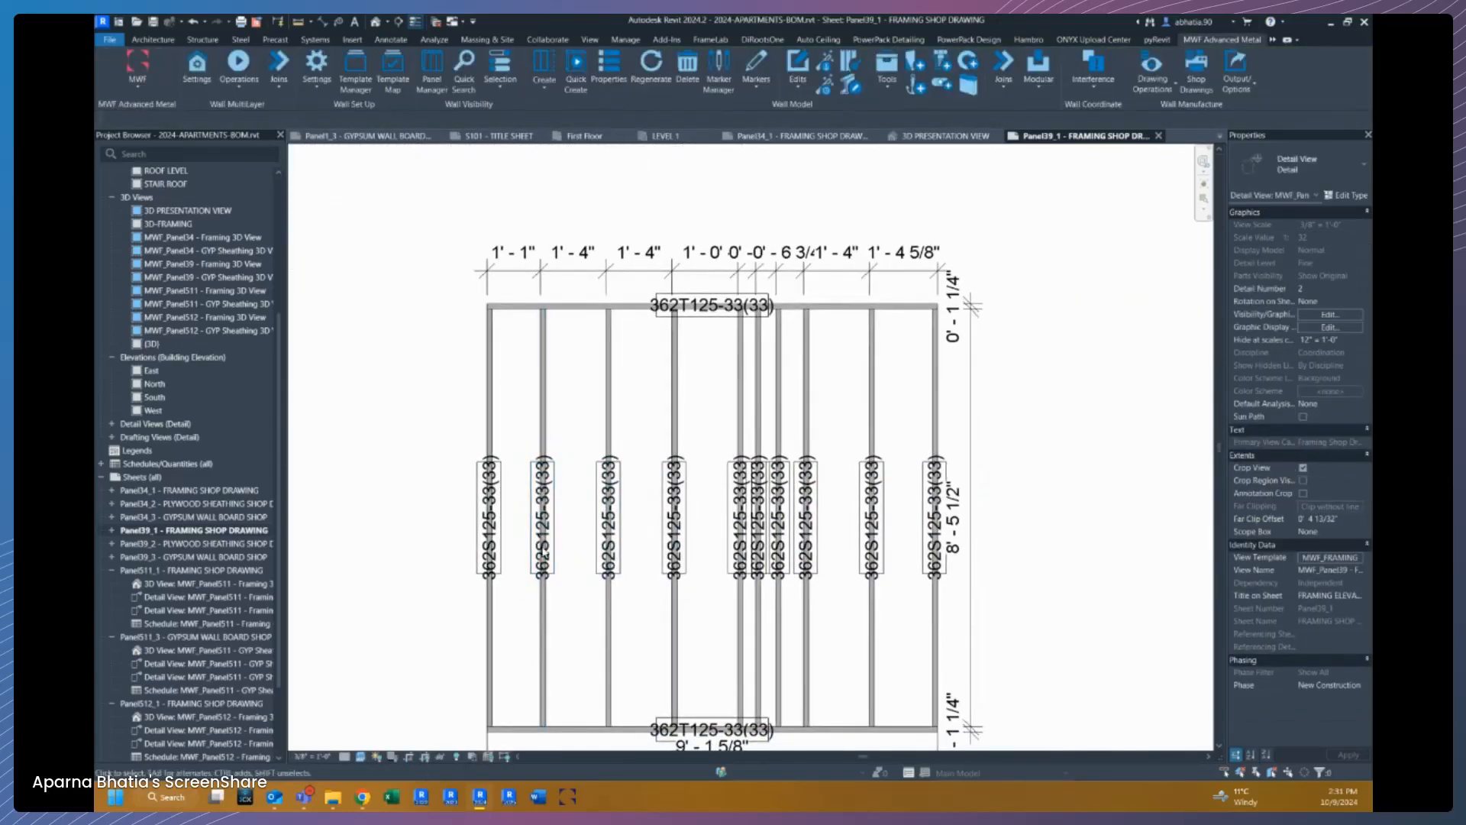
{"action": "scroll", "coordinate": [544, 527], "scroll_direction": "up", "scroll_amount": 1}
{"action": "left_click", "coordinate": [550, 519]}
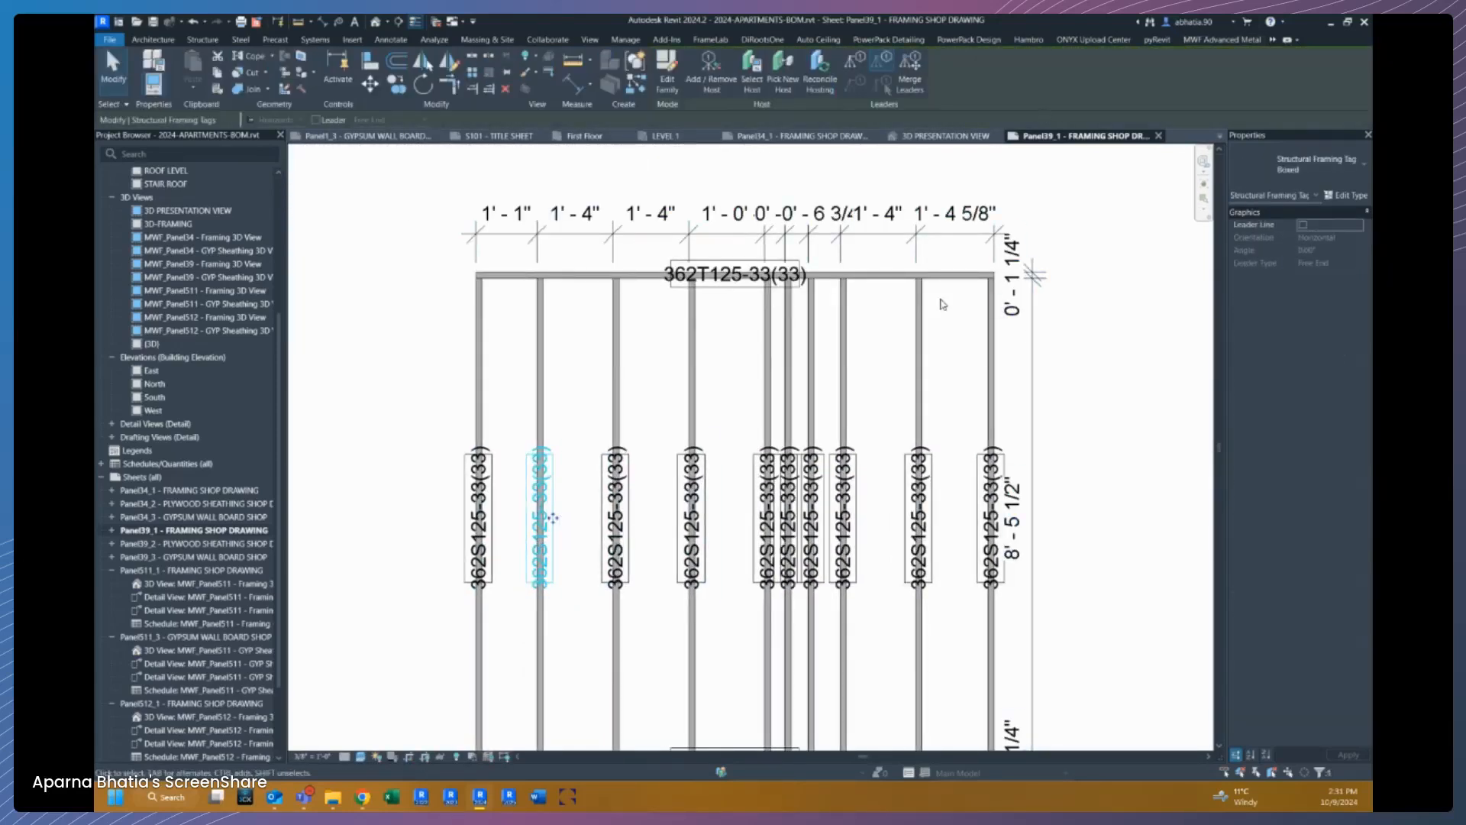
{"action": "left_click", "coordinate": [1073, 355]}
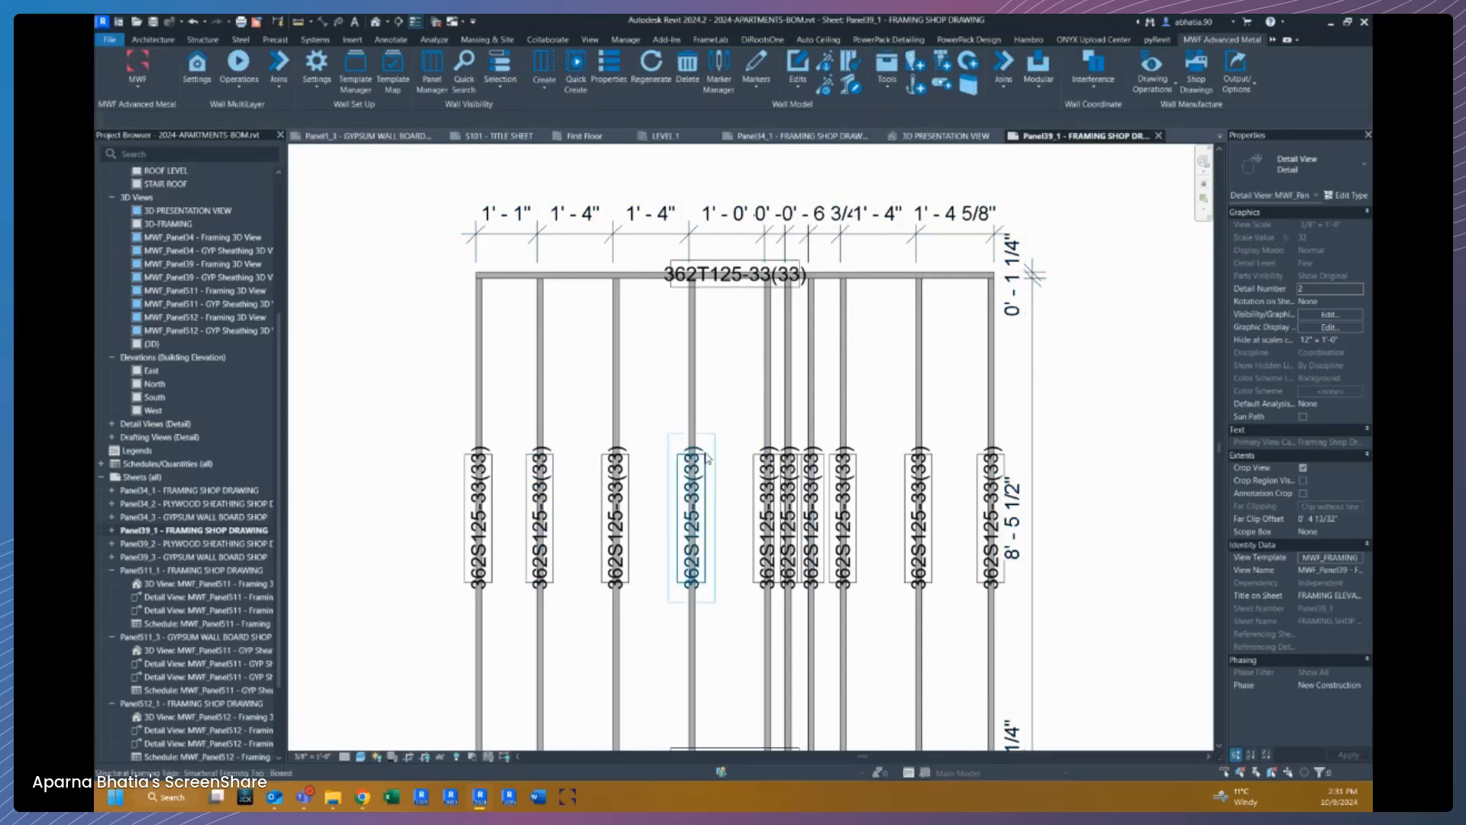
{"action": "left_click", "coordinate": [693, 489]}
{"action": "scroll", "coordinate": [697, 468], "scroll_direction": "down", "scroll_amount": 1}
{"action": "scroll", "coordinate": [701, 465], "scroll_direction": "down", "scroll_amount": 3}
{"action": "middle_click_drag", "start_coordinate": [576, 350], "coordinate": [769, 388]}
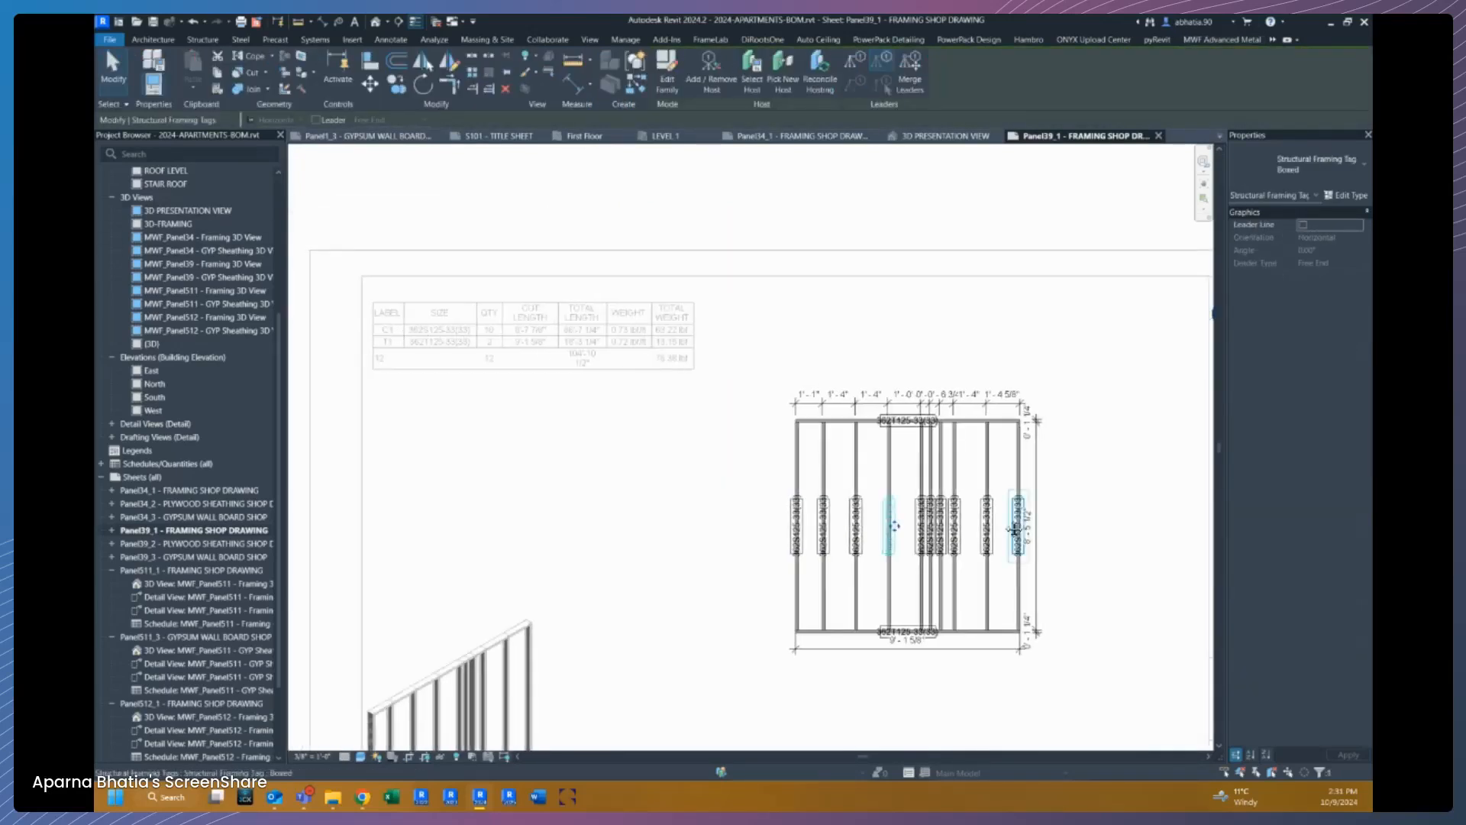
{"action": "middle_click_drag", "start_coordinate": [1021, 525], "coordinate": [762, 515]}
{"action": "scroll", "coordinate": [644, 511], "scroll_direction": "up", "scroll_amount": 1}
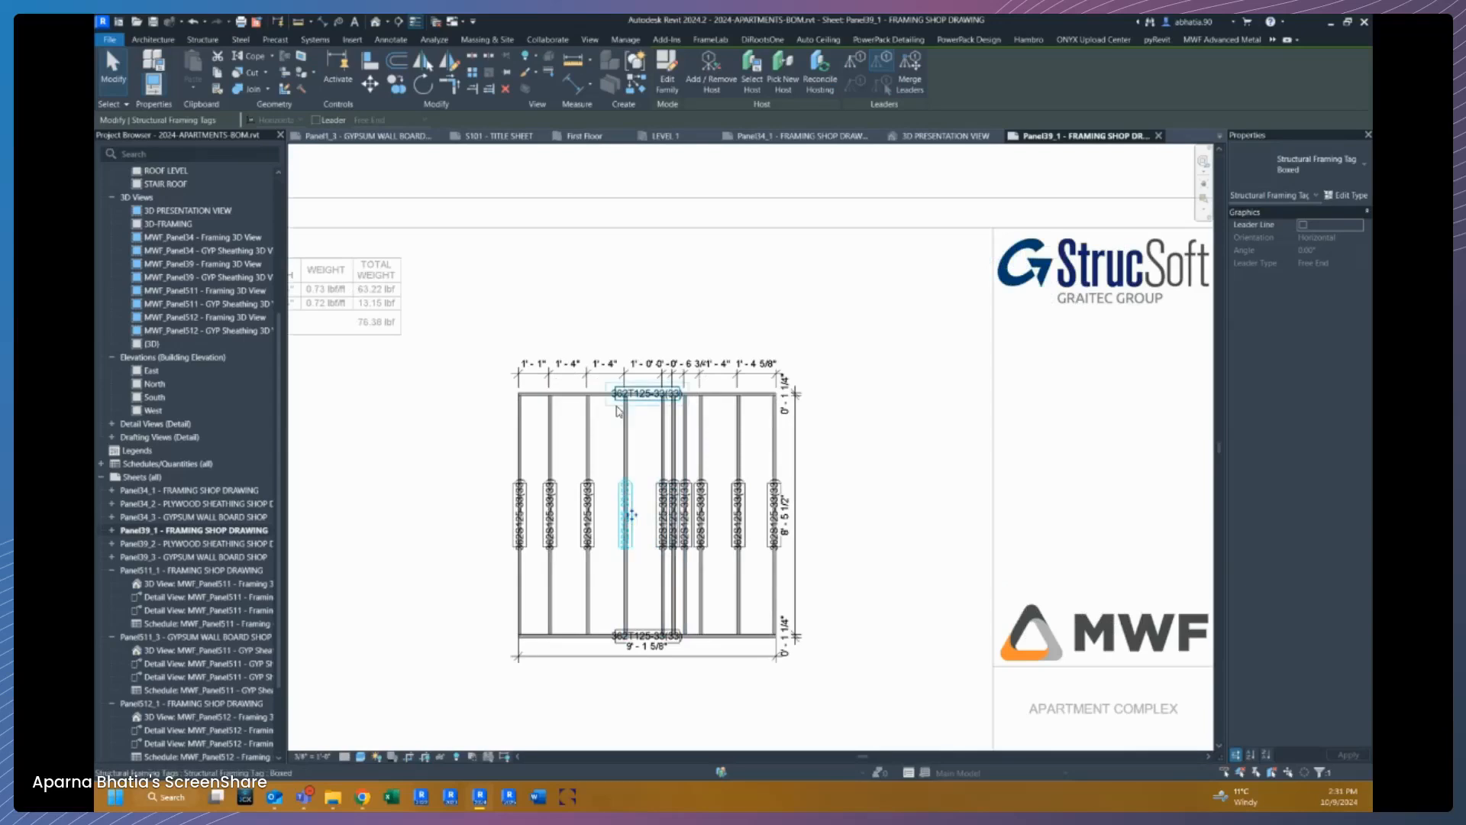
{"action": "scroll", "coordinate": [616, 405], "scroll_direction": "up", "scroll_amount": 1}
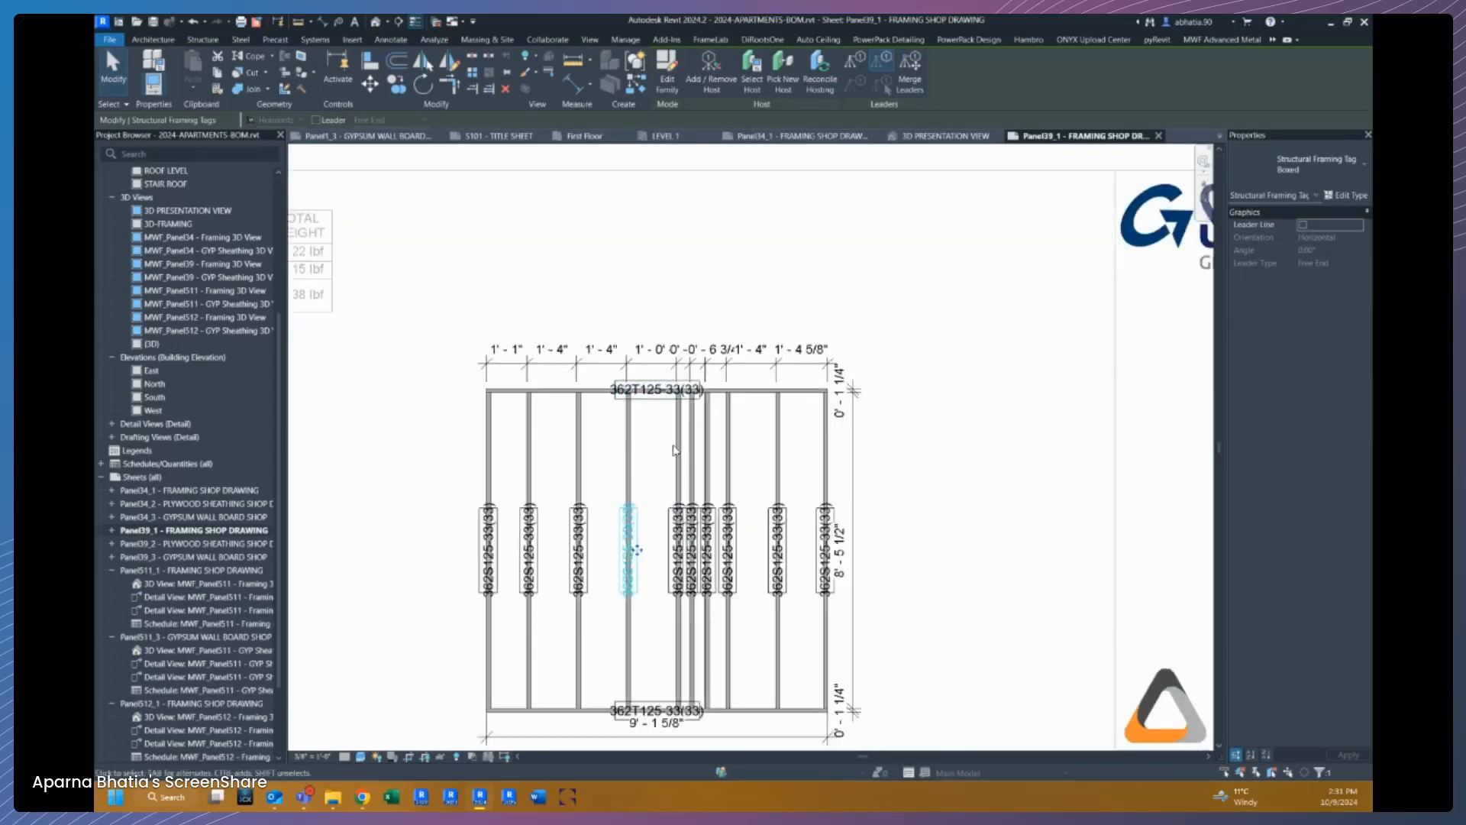
Step: Open the selected structural framing tag's family for editing and open the parameter settings of its label
{"action": "left_click", "coordinate": [669, 80]}
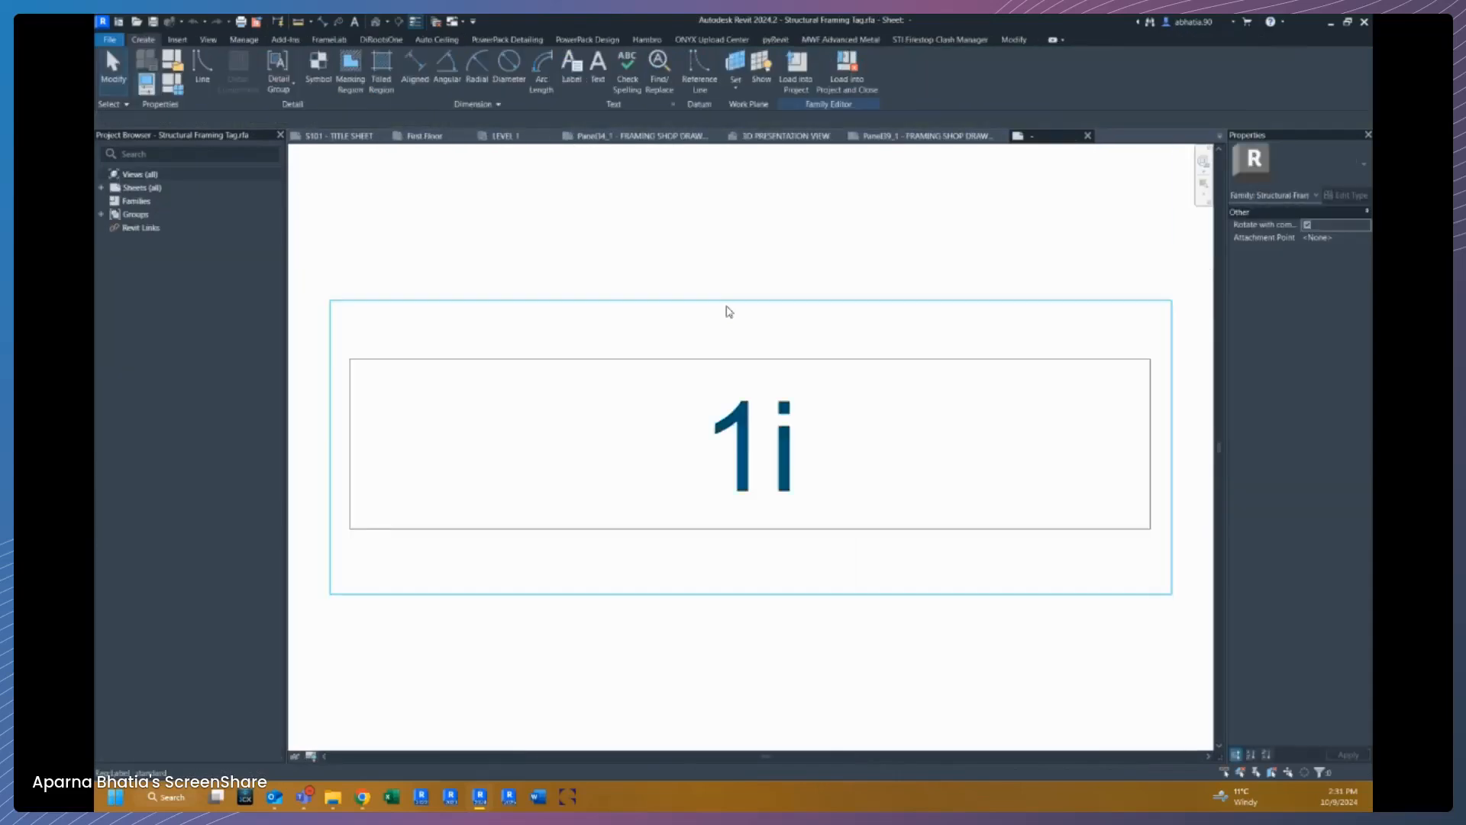
{"action": "left_click", "coordinate": [764, 403]}
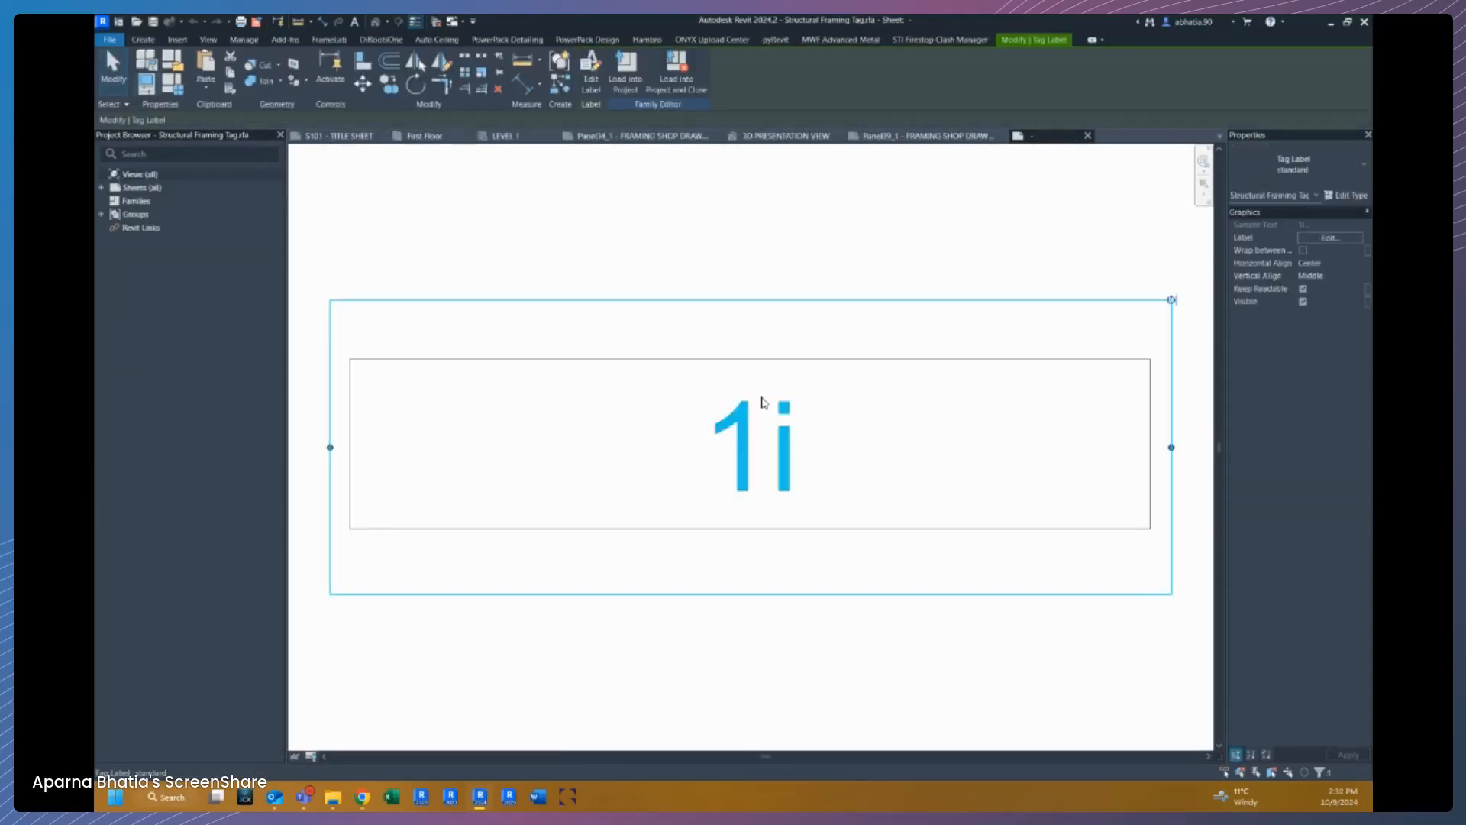
{"action": "left_click", "coordinate": [591, 93]}
{"action": "left_click_drag", "start_coordinate": [410, 49], "coordinate": [621, 227]}
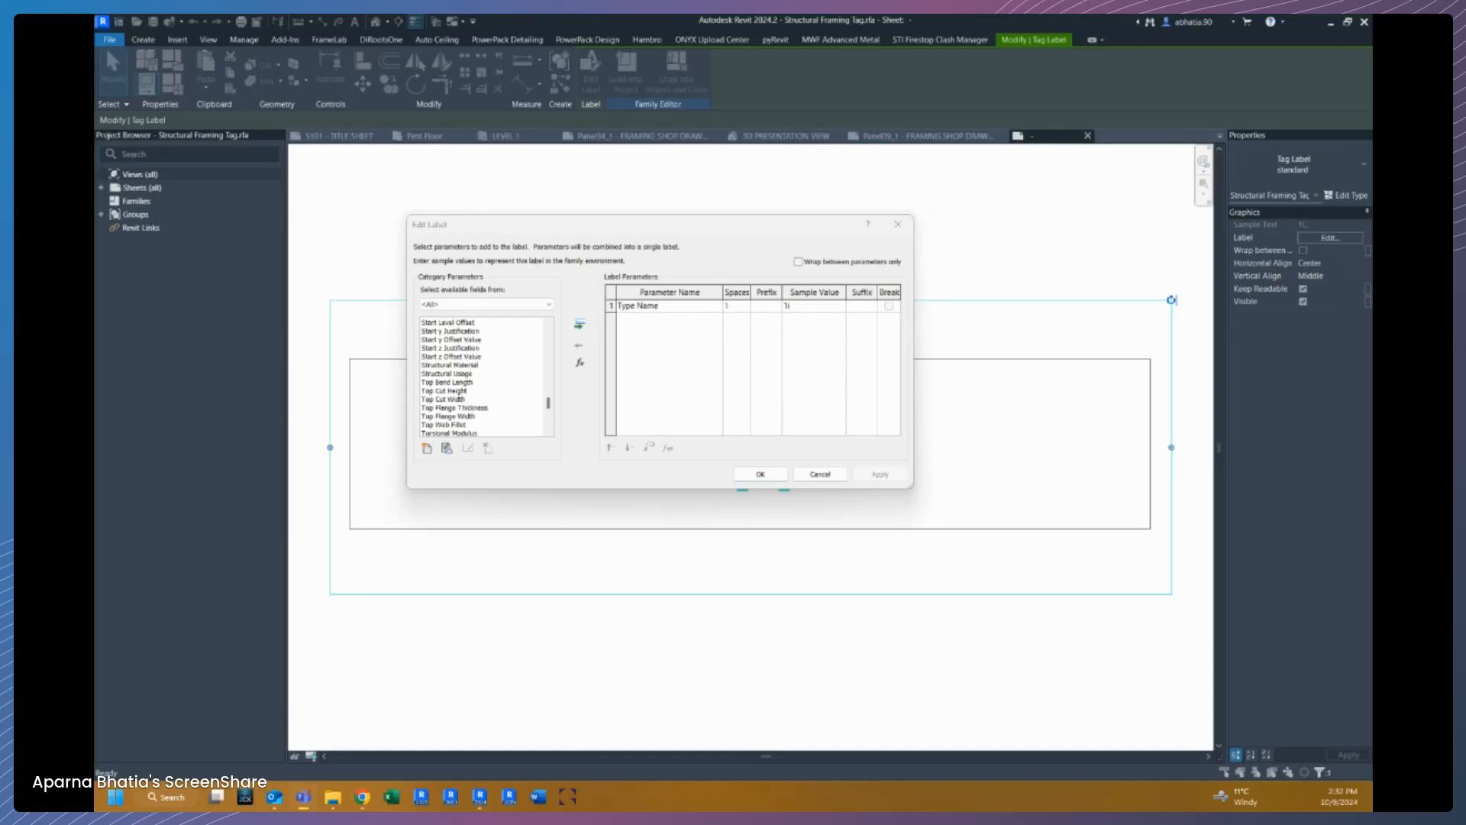
Step: Bring the shared parameter BIMSF_ScheduleLabel into the label's available category parameters
{"action": "left_click", "coordinate": [446, 357]}
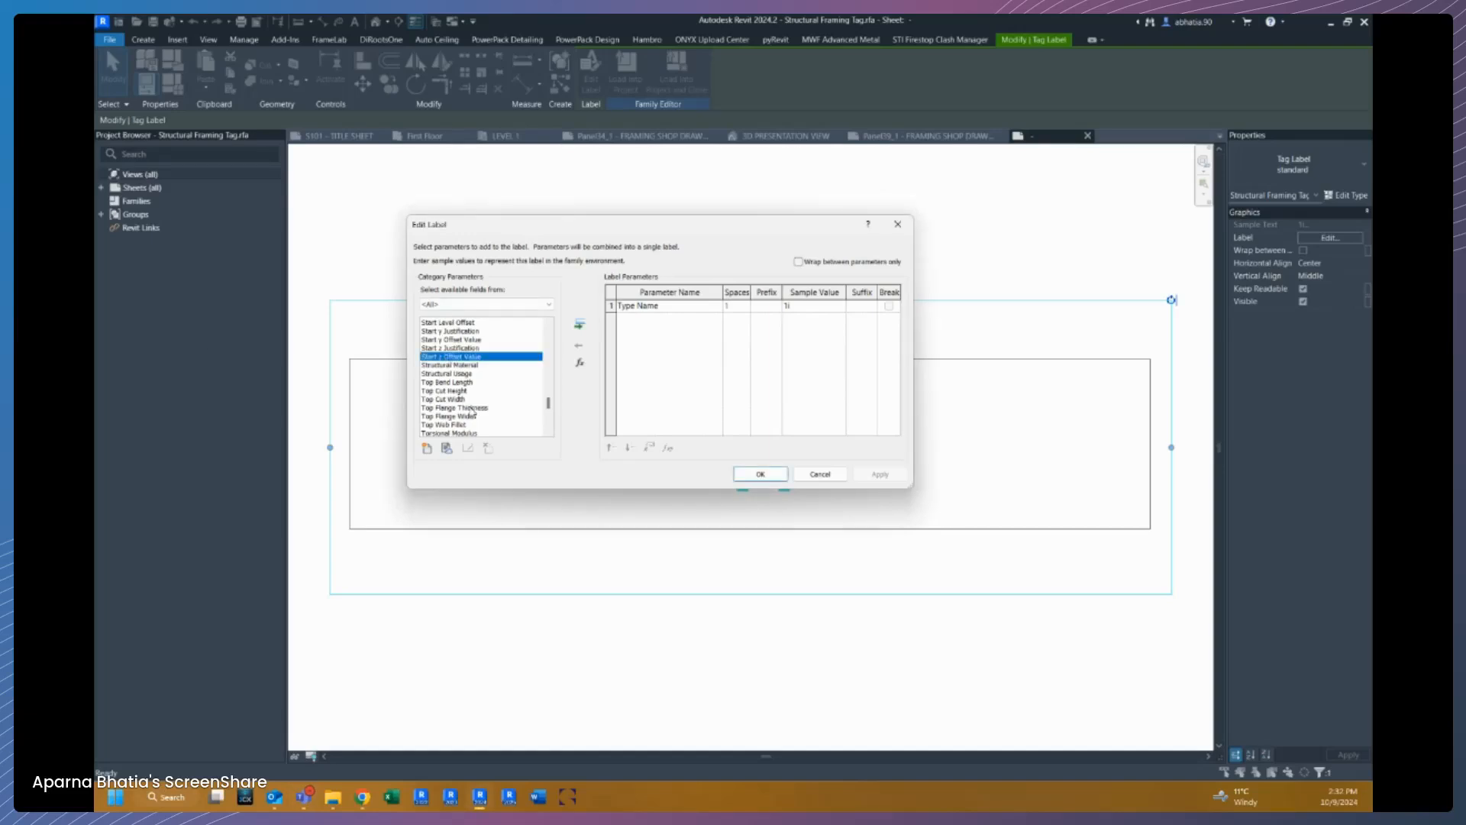
{"action": "scroll", "coordinate": [450, 366], "scroll_direction": "up", "scroll_amount": 8}
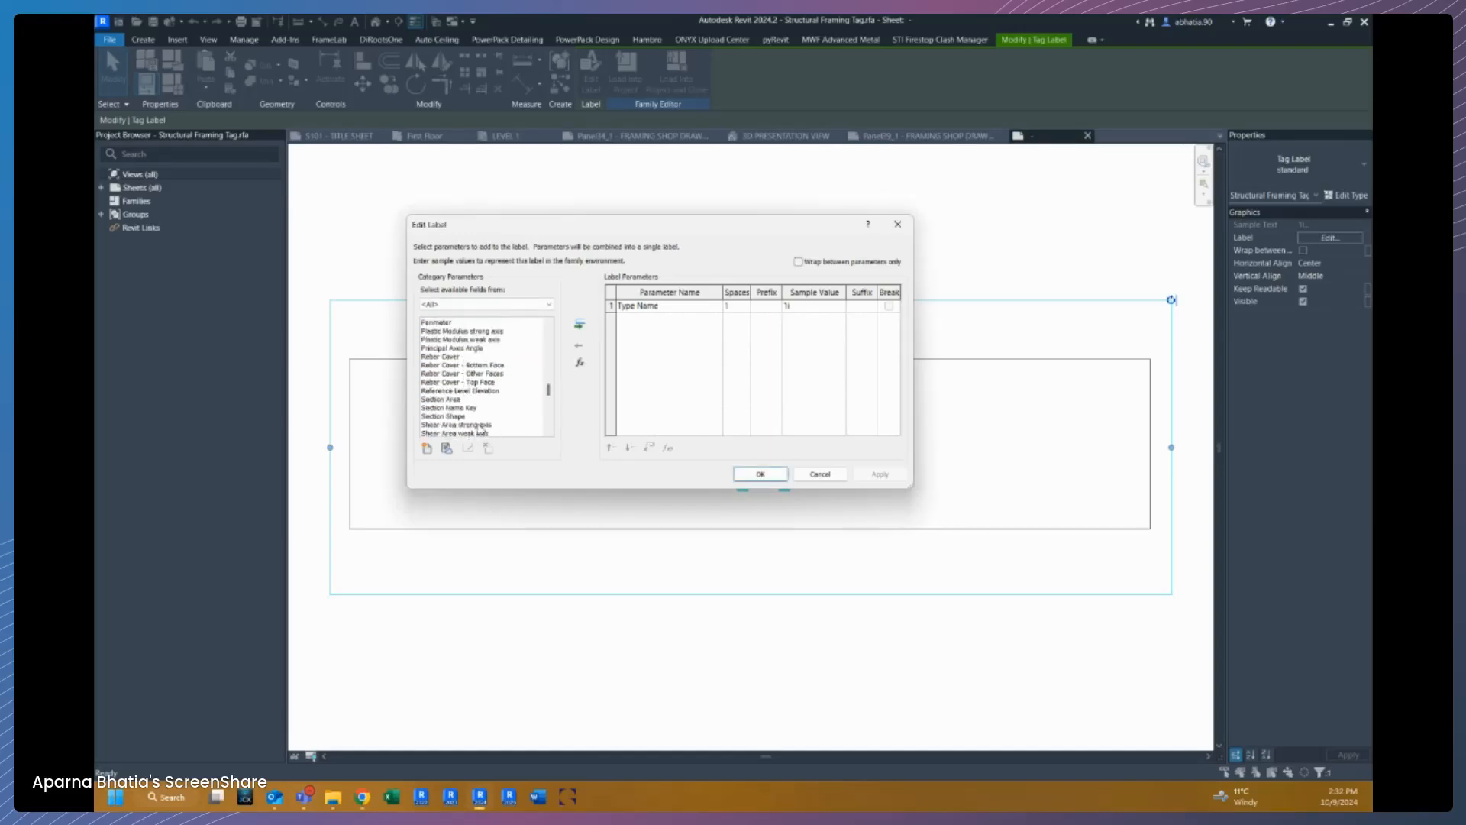
{"action": "left_click", "coordinate": [666, 307]}
{"action": "scroll", "coordinate": [498, 359], "scroll_direction": "down", "scroll_amount": 10}
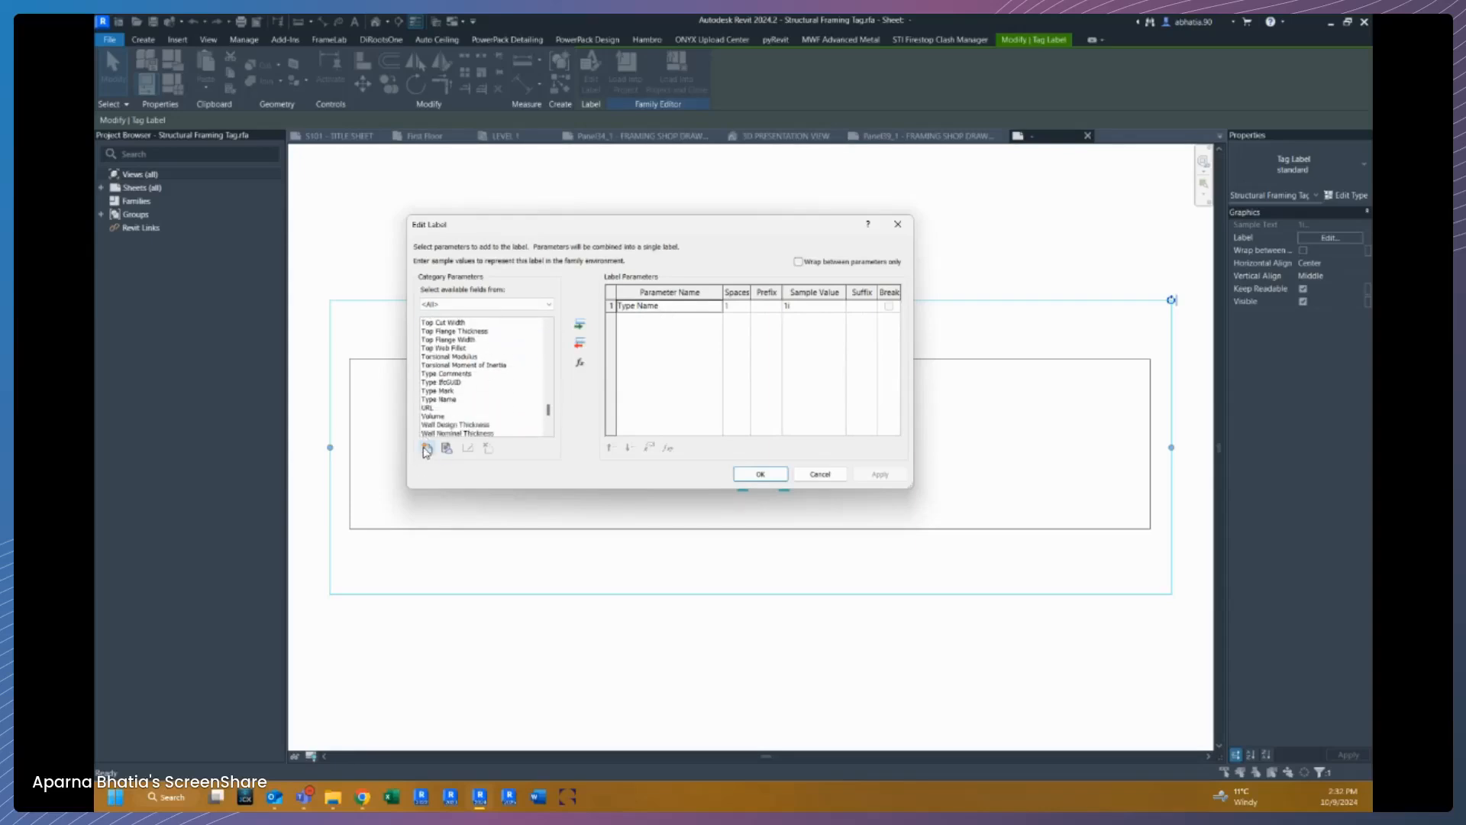
{"action": "left_click", "coordinate": [426, 450]}
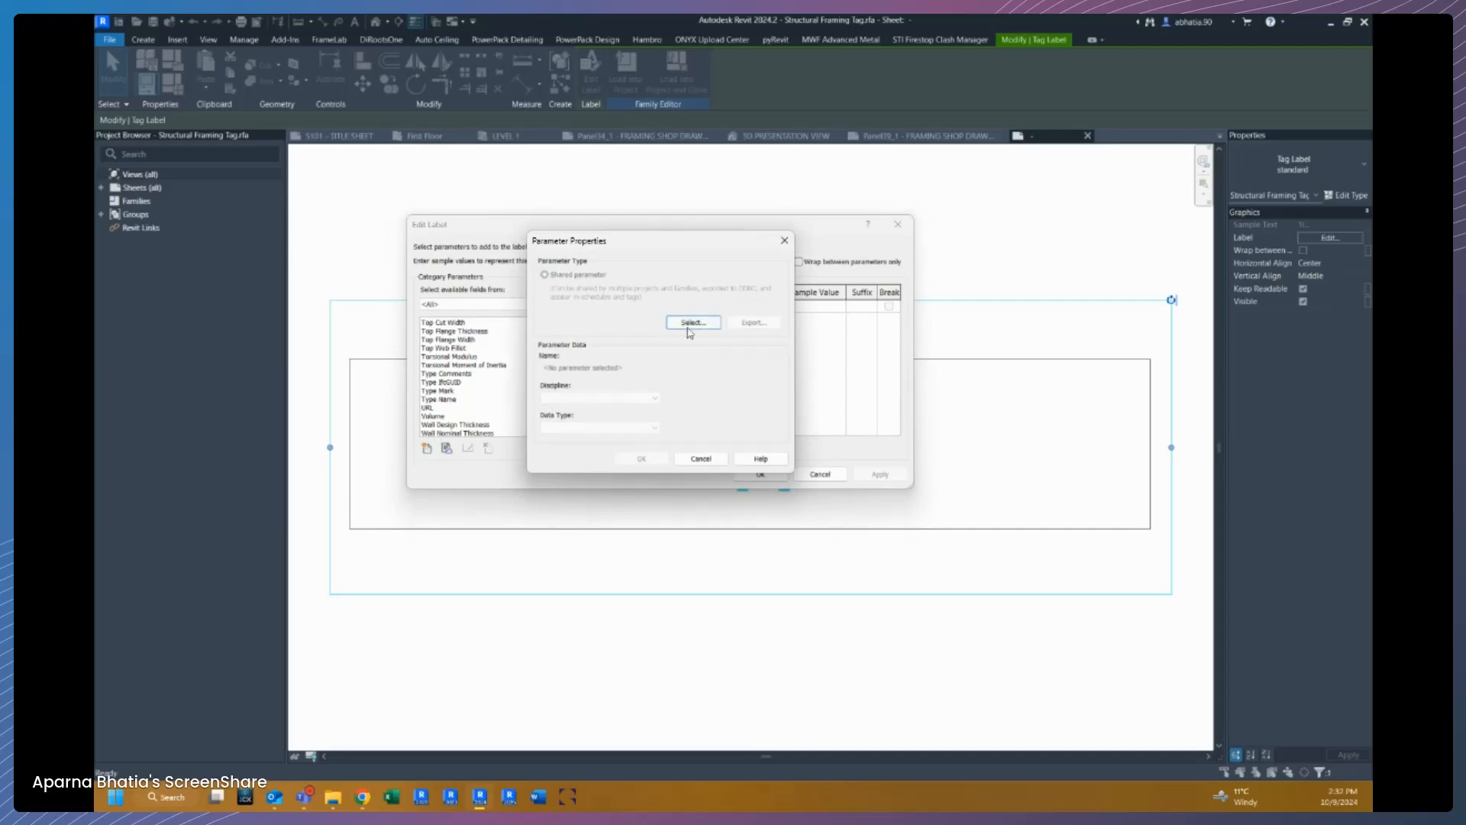
{"action": "left_click", "coordinate": [689, 324]}
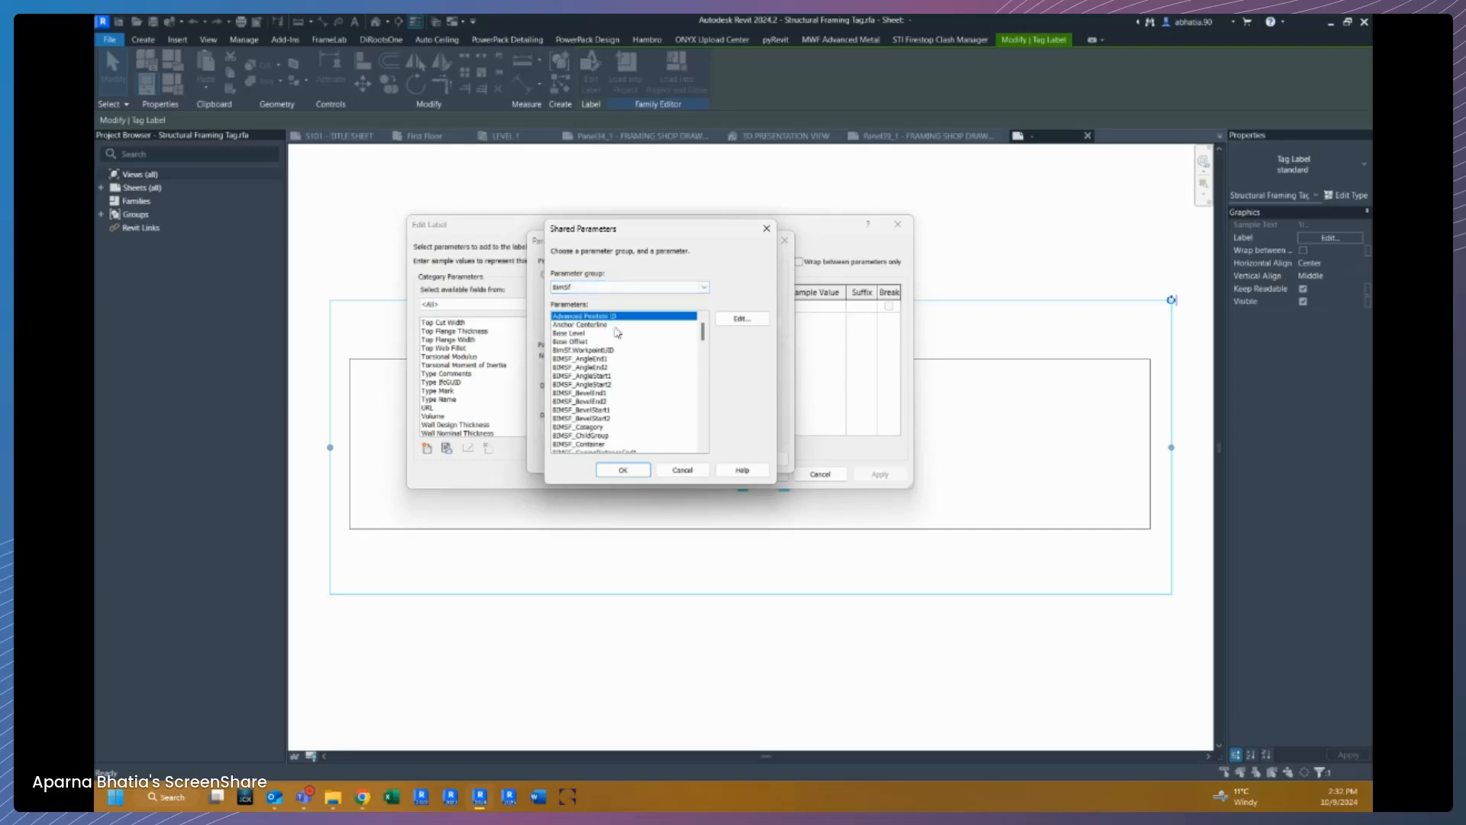
{"action": "scroll", "coordinate": [601, 366], "scroll_direction": "down", "scroll_amount": 2}
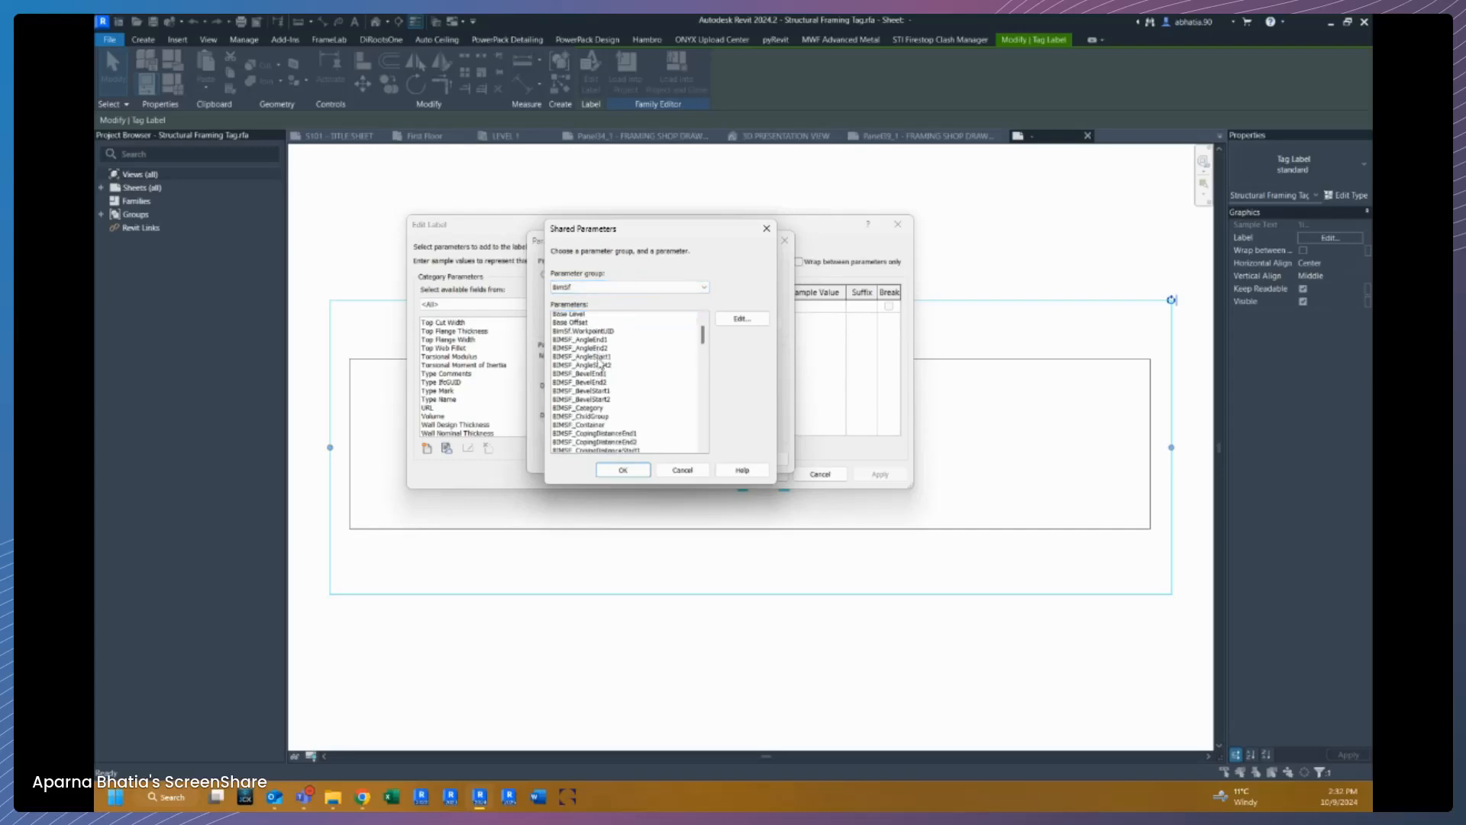
{"action": "scroll", "coordinate": [601, 365], "scroll_direction": "down", "scroll_amount": 10}
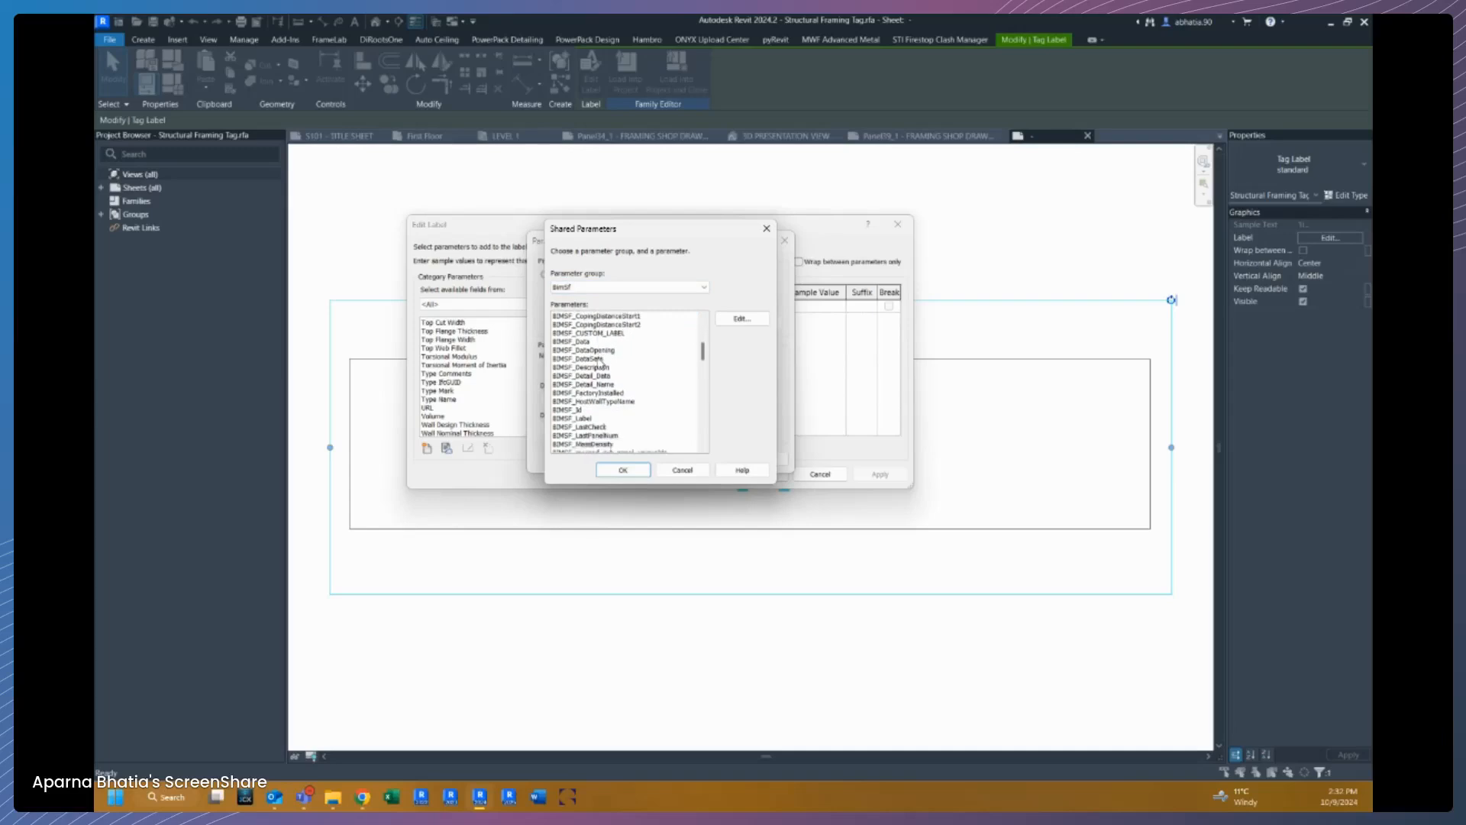
{"action": "scroll", "coordinate": [601, 365], "scroll_direction": "down", "scroll_amount": 3}
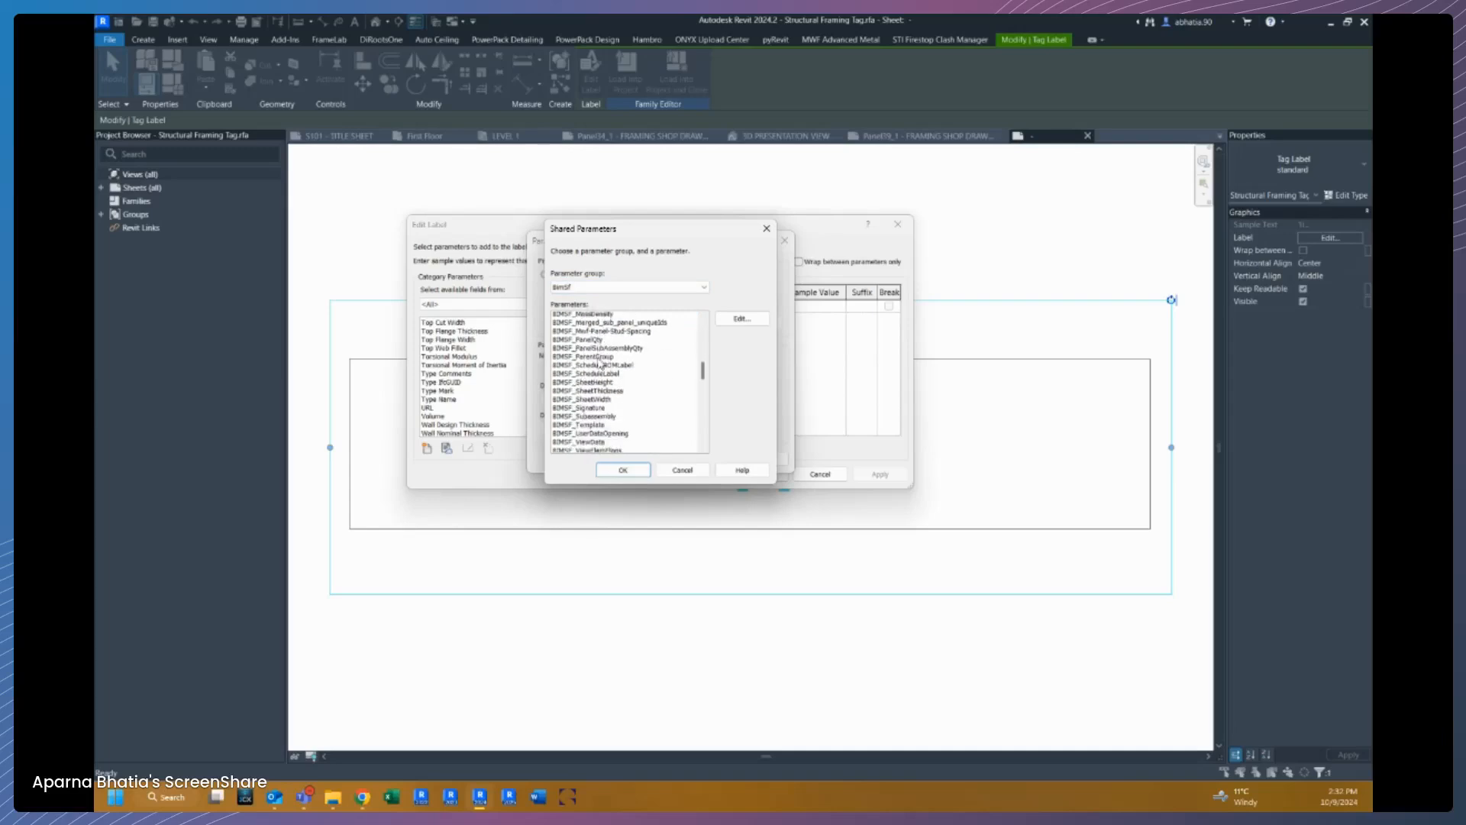
{"action": "left_click", "coordinate": [603, 351]}
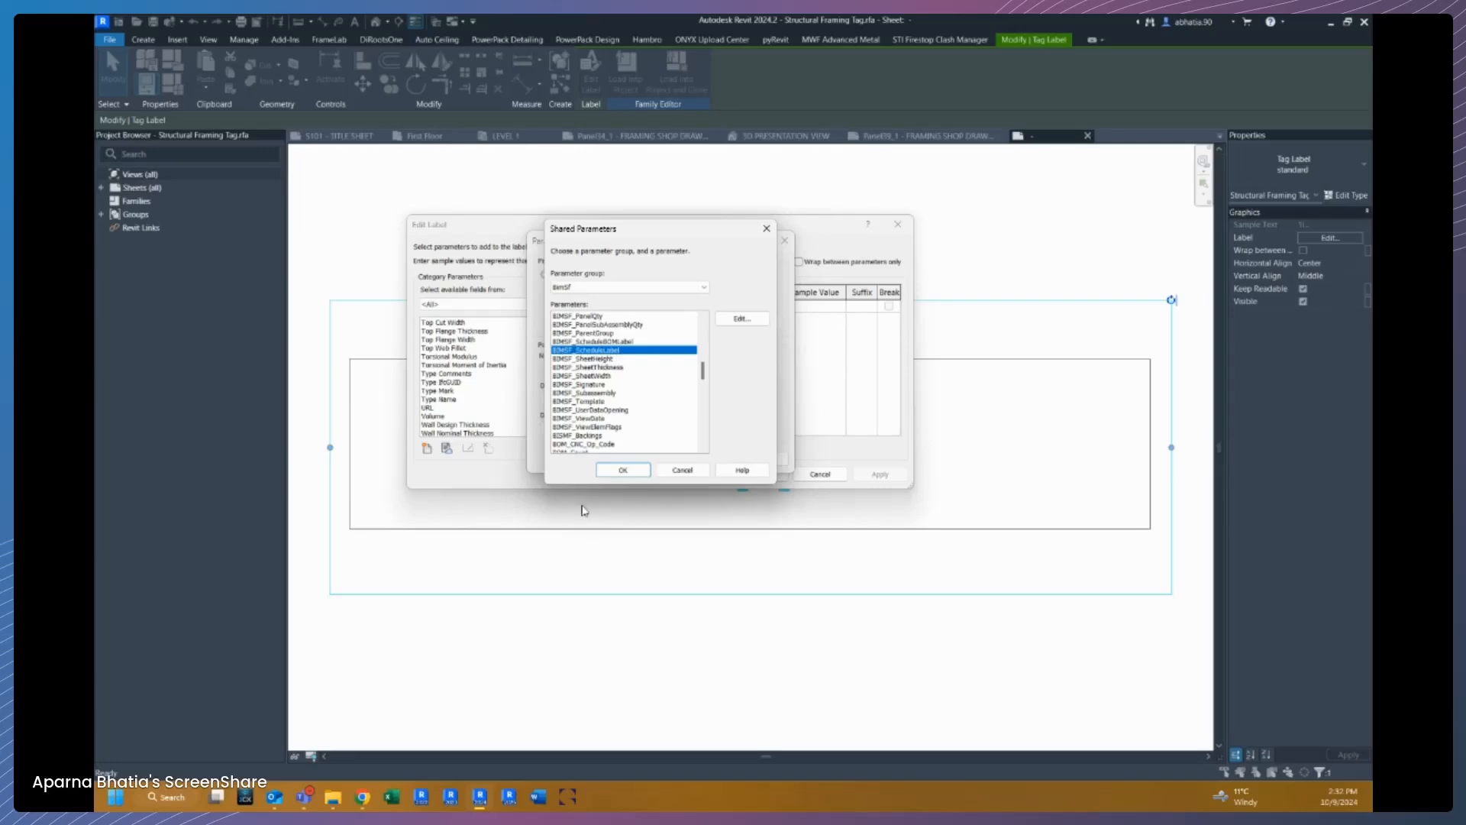
{"action": "left_click", "coordinate": [621, 472]}
{"action": "left_click", "coordinate": [630, 461]}
Step: Replace Type Name in the label with BIMSF_ScheduleLabel, using the sample value C00
{"action": "left_click", "coordinate": [580, 323]}
{"action": "left_click", "coordinate": [612, 306]}
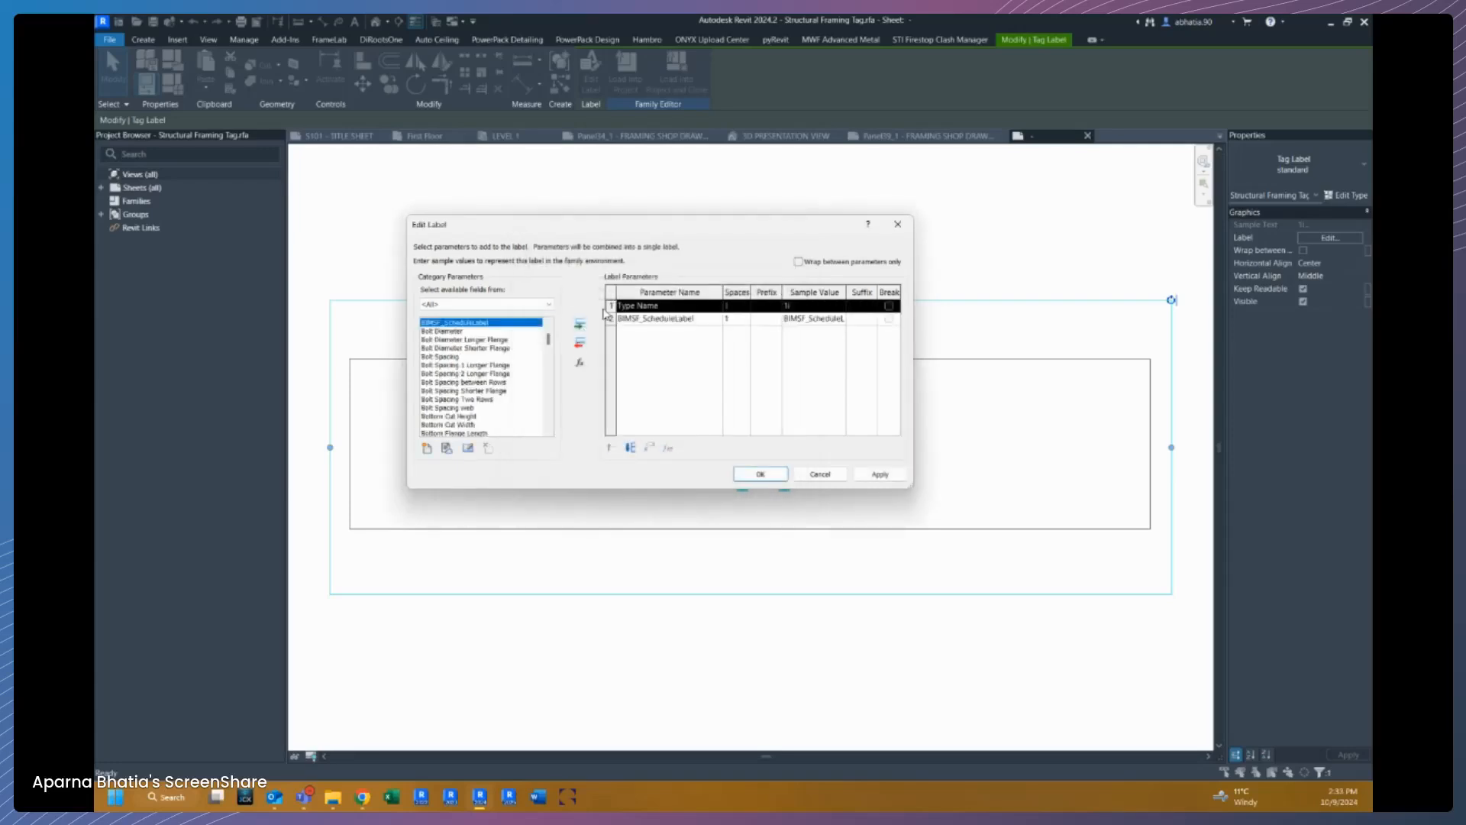
{"action": "left_click", "coordinate": [579, 342]}
{"action": "left_click", "coordinate": [801, 306]}
{"action": "left_click", "coordinate": [800, 306]}
{"action": "type", "text": "C"}
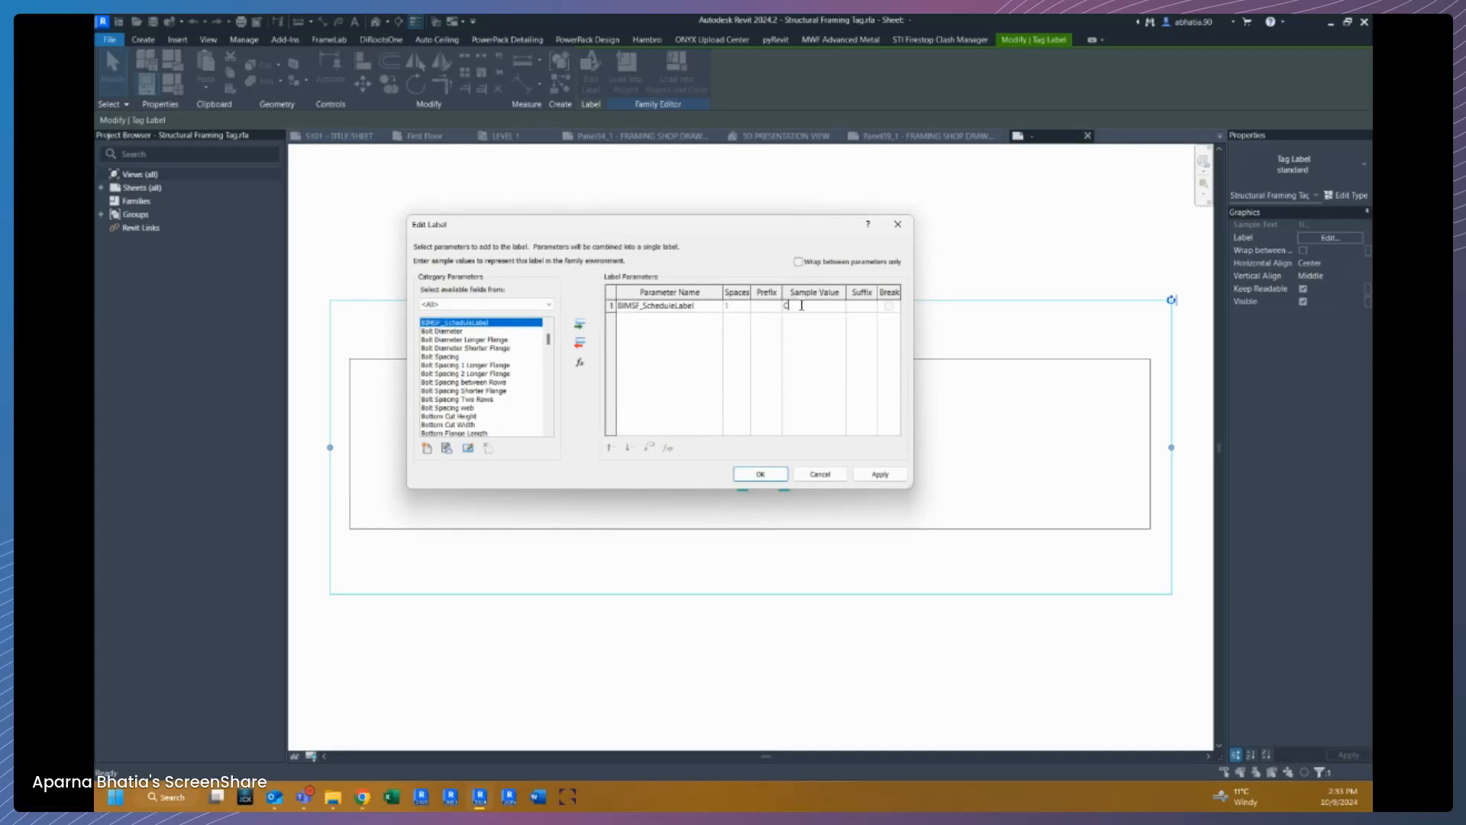
{"action": "type", "text": "00"}
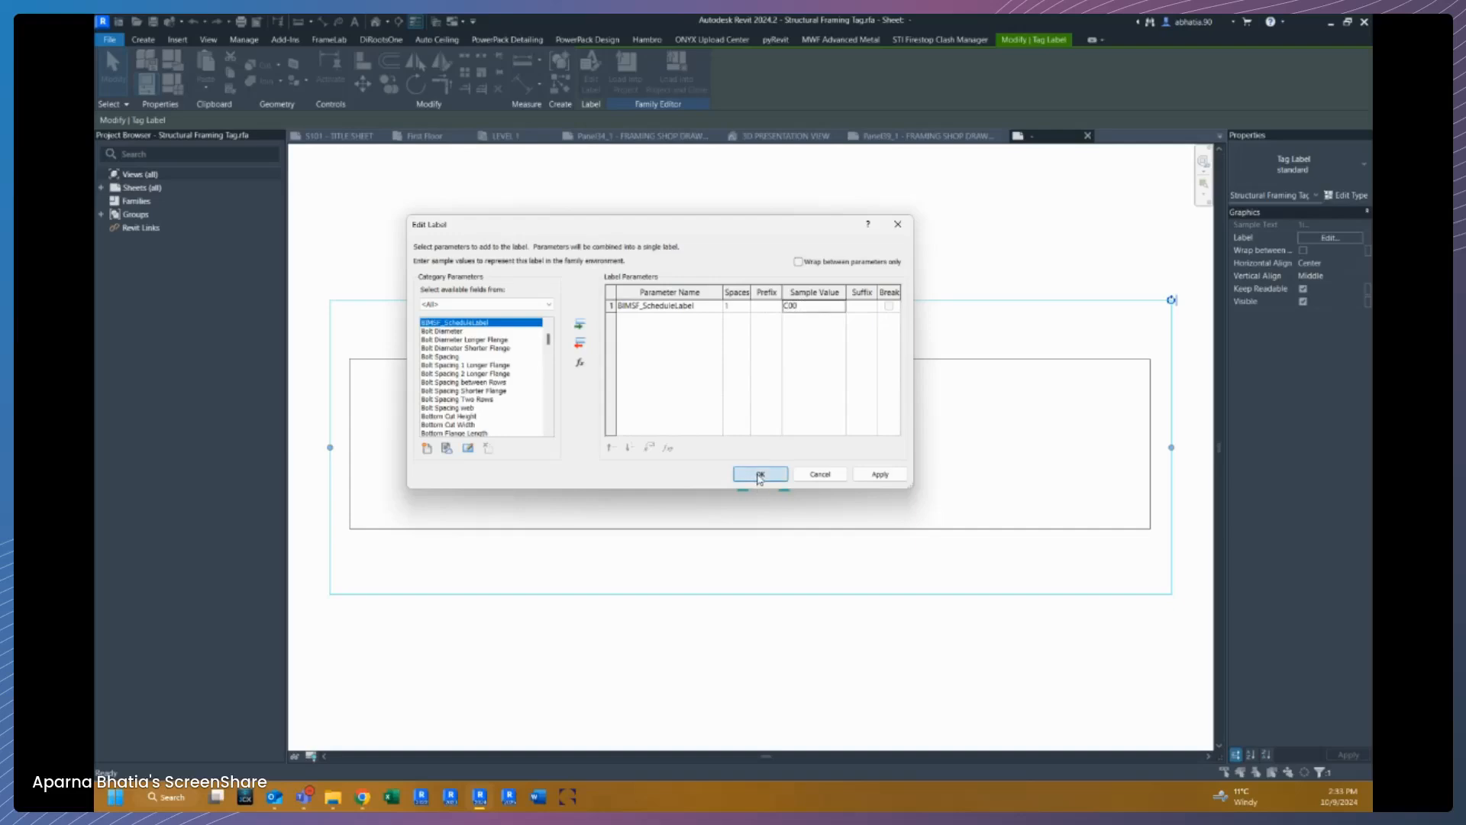
{"action": "left_click", "coordinate": [760, 474]}
Step: Delete the rectangular border lines around the C00 label and narrow the label's text box
{"action": "left_click", "coordinate": [921, 348]}
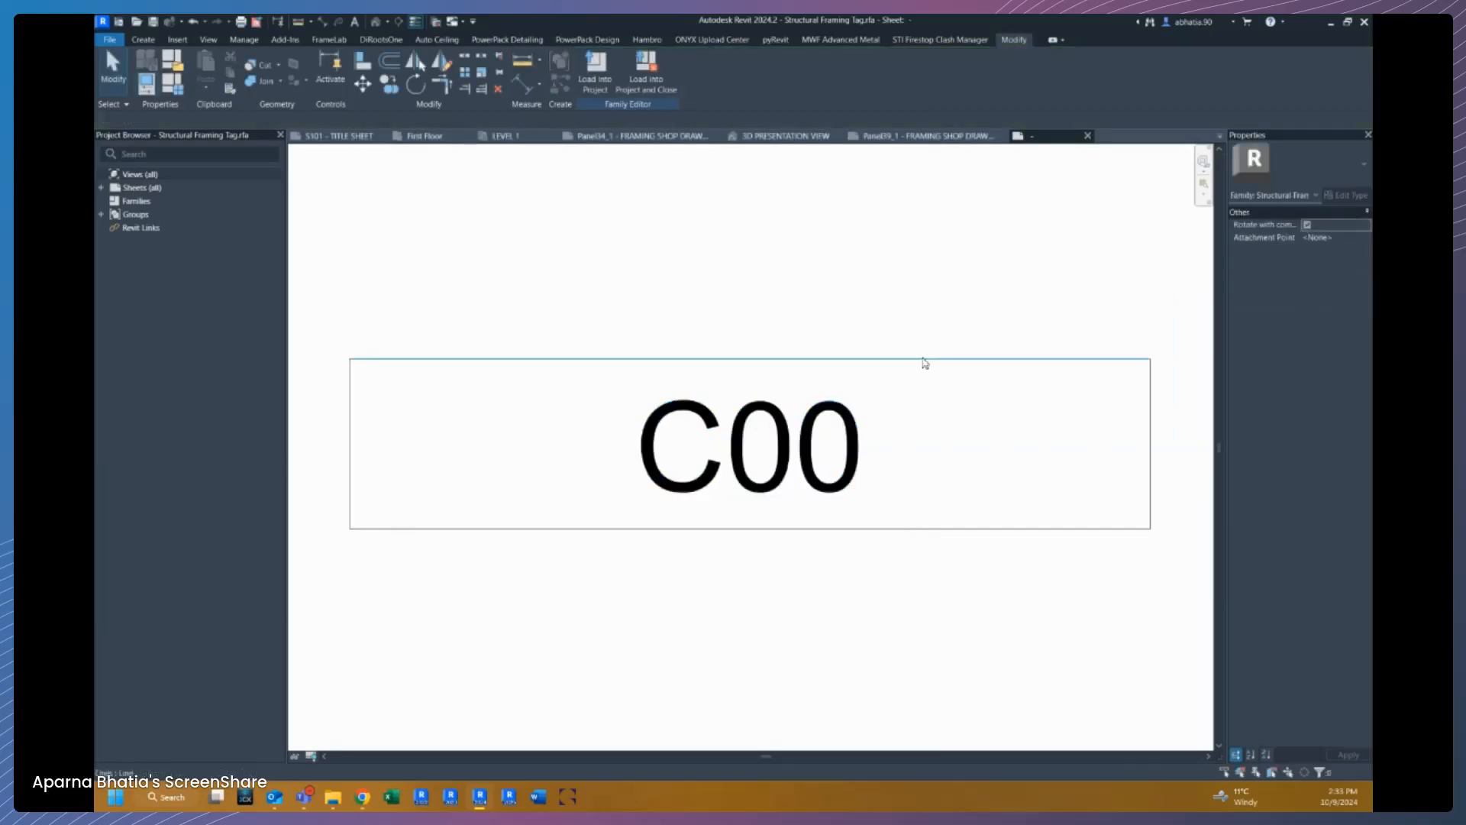
{"action": "left_click", "coordinate": [924, 364]}
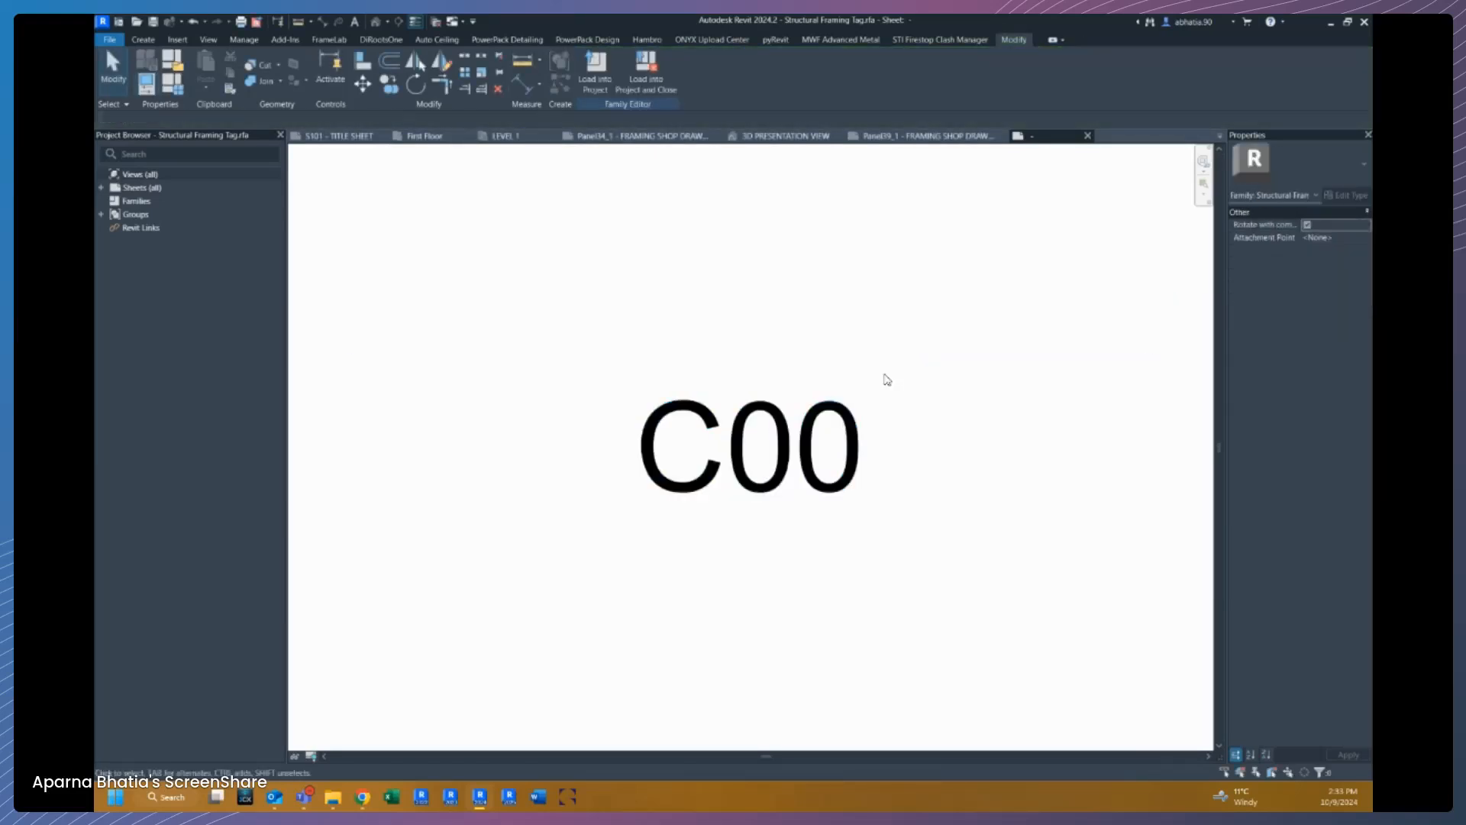
{"action": "scroll", "coordinate": [838, 441], "scroll_direction": "down", "scroll_amount": 3}
{"action": "left_click_drag", "start_coordinate": [1029, 448], "coordinate": [929, 446]}
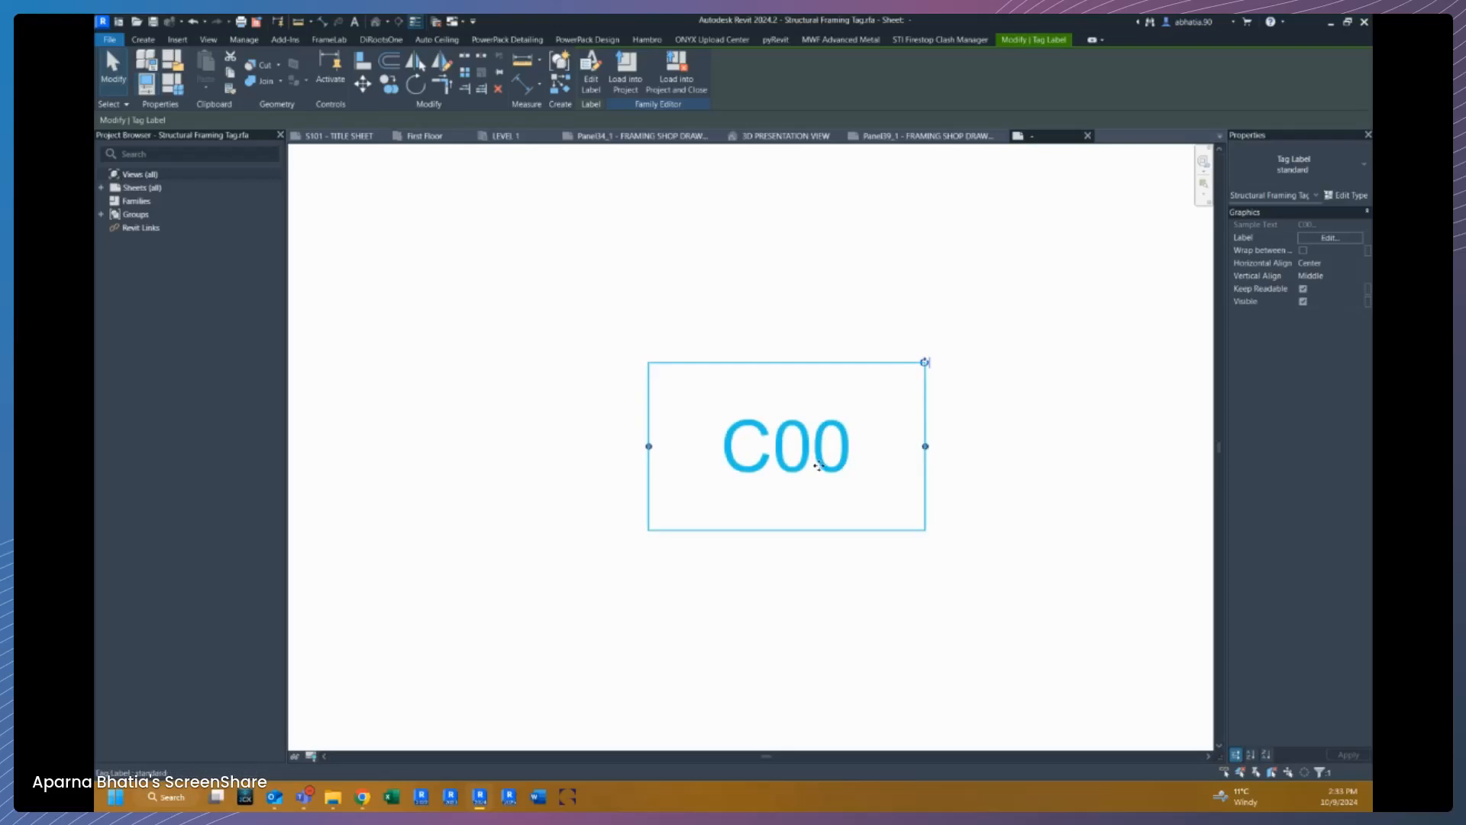
Step: Copy the C00 label and paste it in place, aligned to the current view
{"action": "left_click", "coordinate": [746, 599]}
{"action": "left_click", "coordinate": [782, 484]}
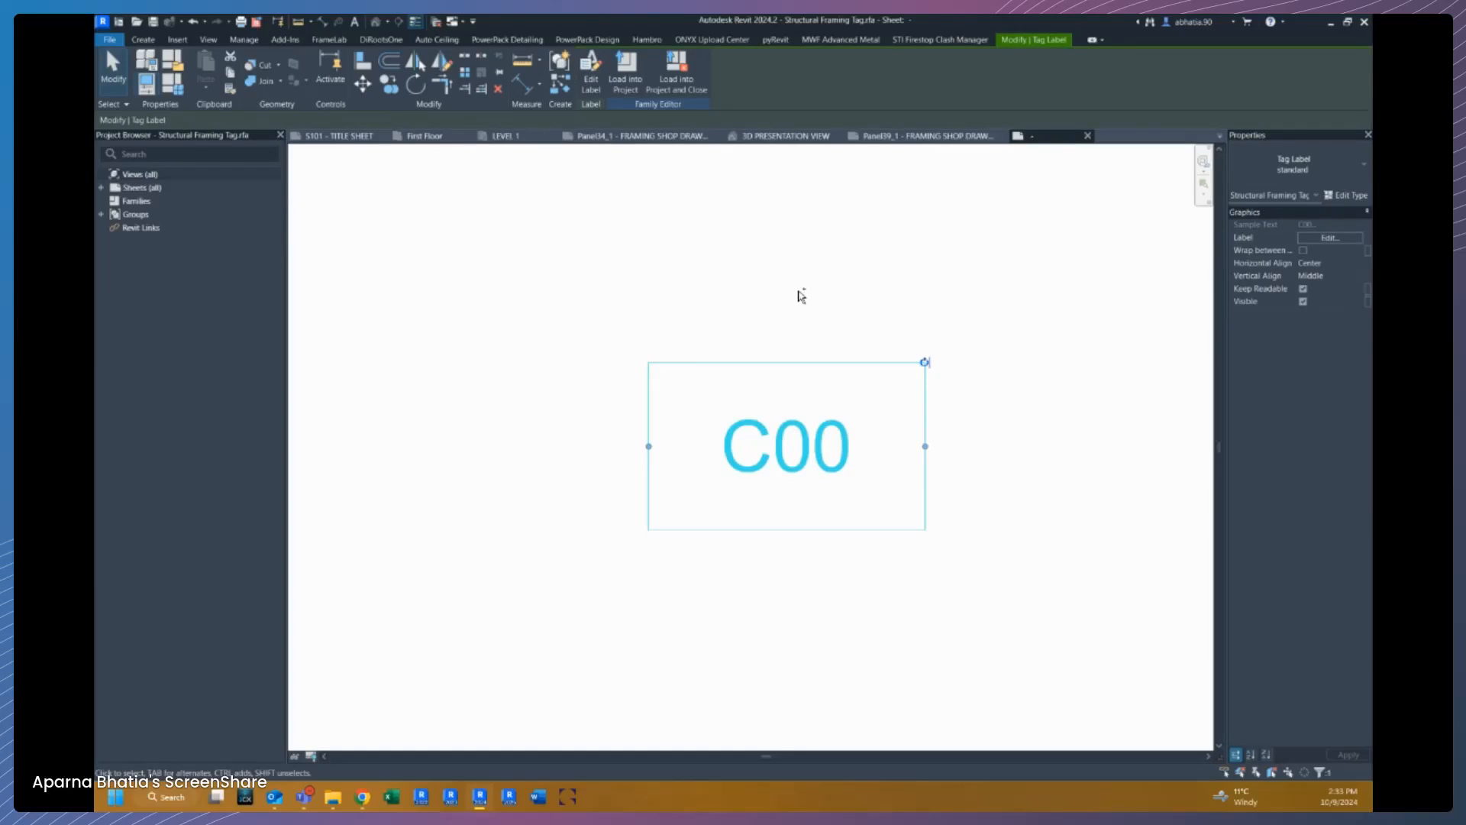
{"action": "left_click", "coordinate": [603, 269]}
{"action": "left_click", "coordinate": [198, 90]}
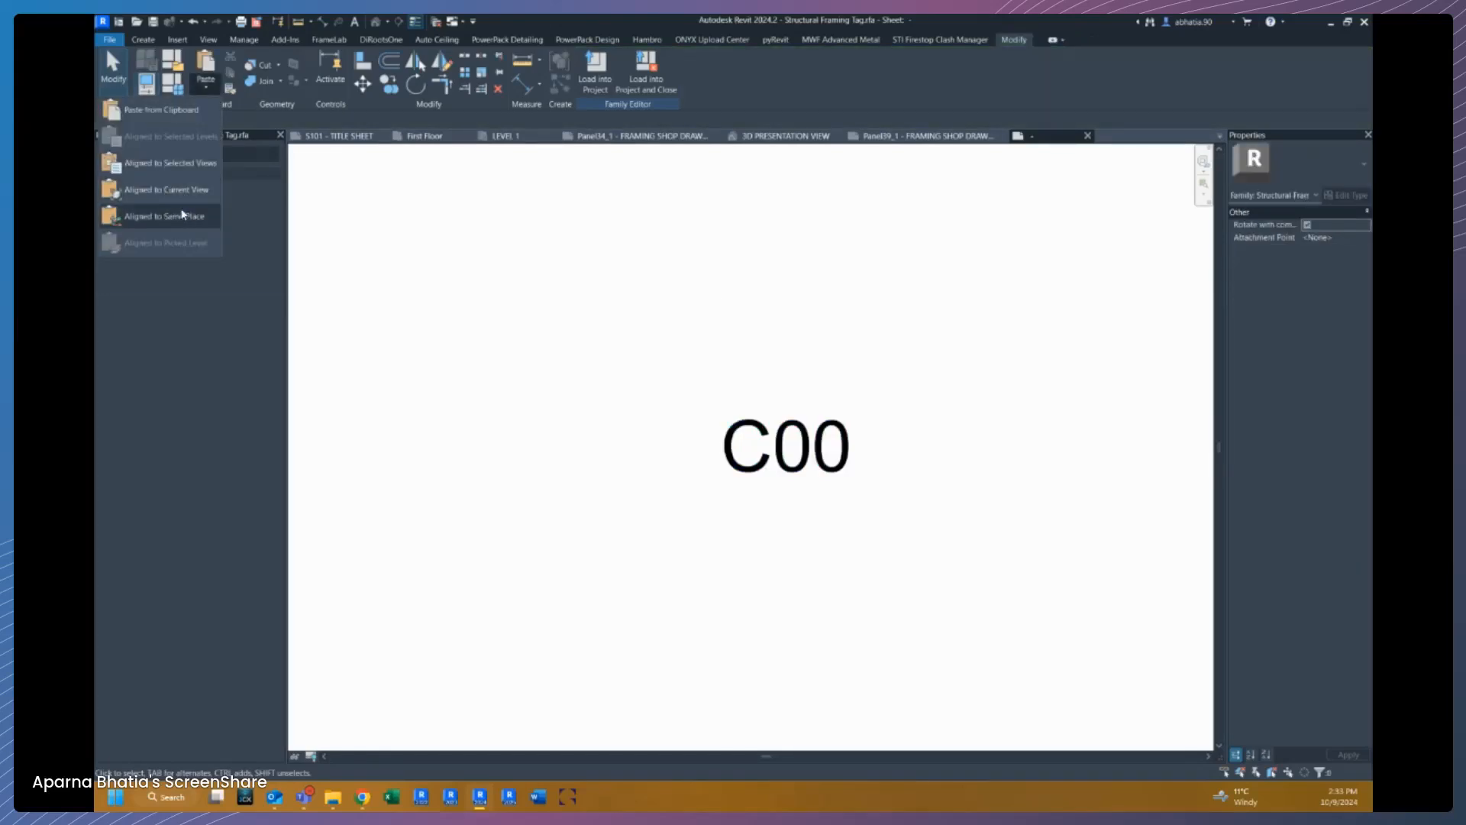
{"action": "left_click", "coordinate": [183, 192]}
Step: Load the shared parameter BIMSF_Label and add it to the pasted label's parameters
{"action": "double_click", "coordinate": [779, 380]}
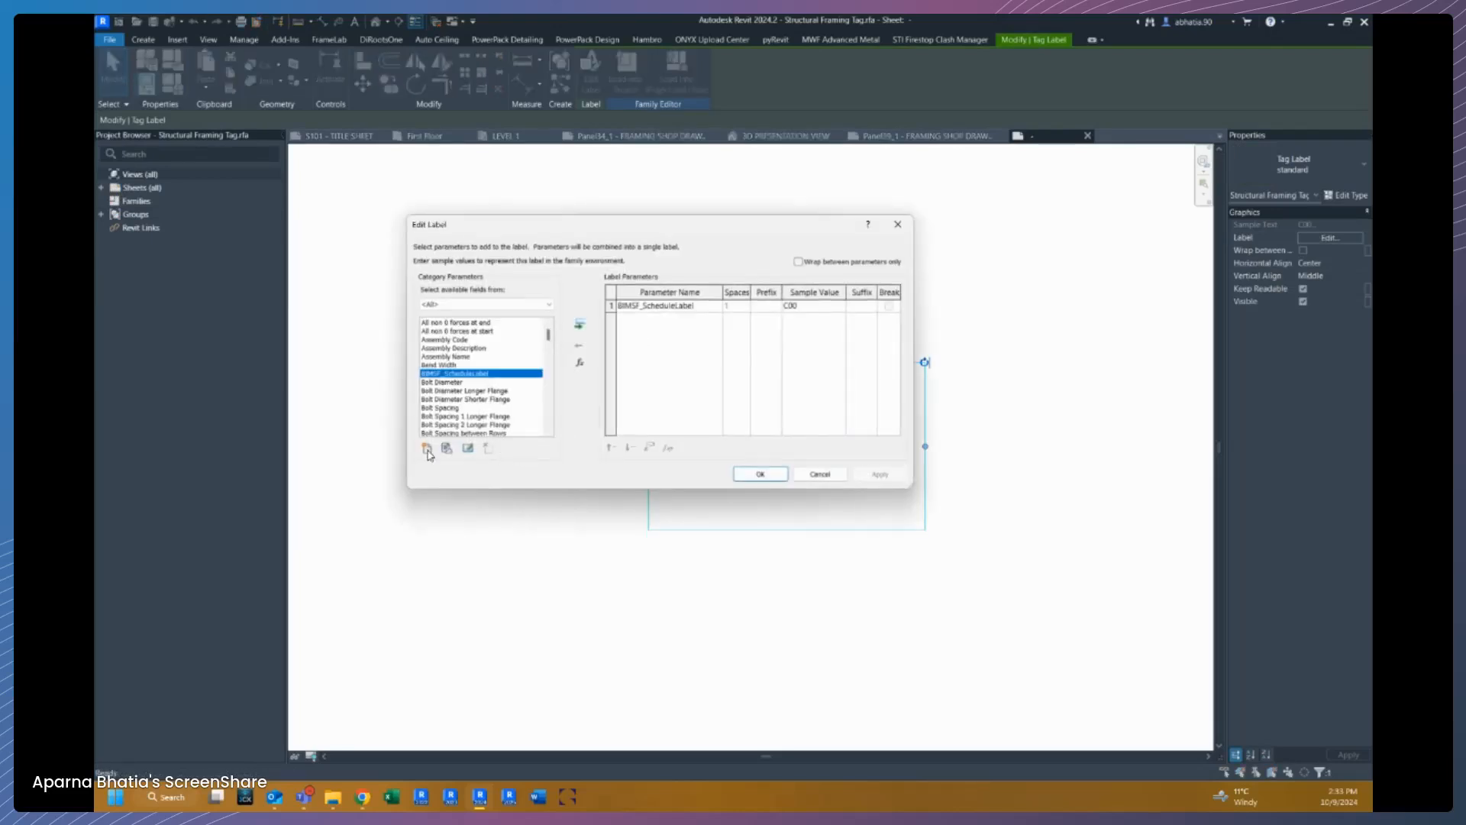
{"action": "left_click", "coordinate": [429, 449]}
{"action": "left_click", "coordinate": [690, 325]}
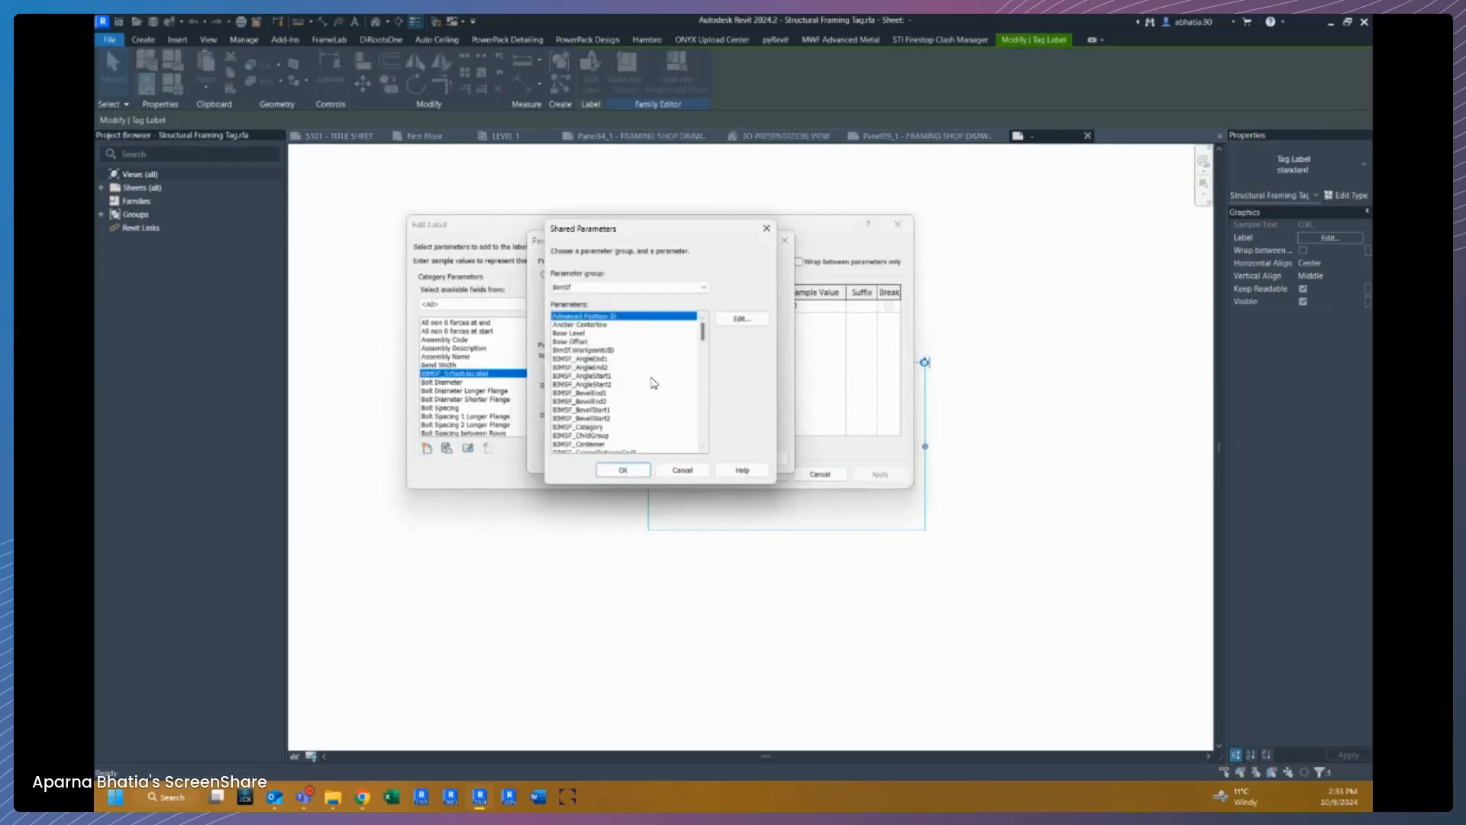
{"action": "scroll", "coordinate": [564, 353], "scroll_direction": "down", "scroll_amount": 4}
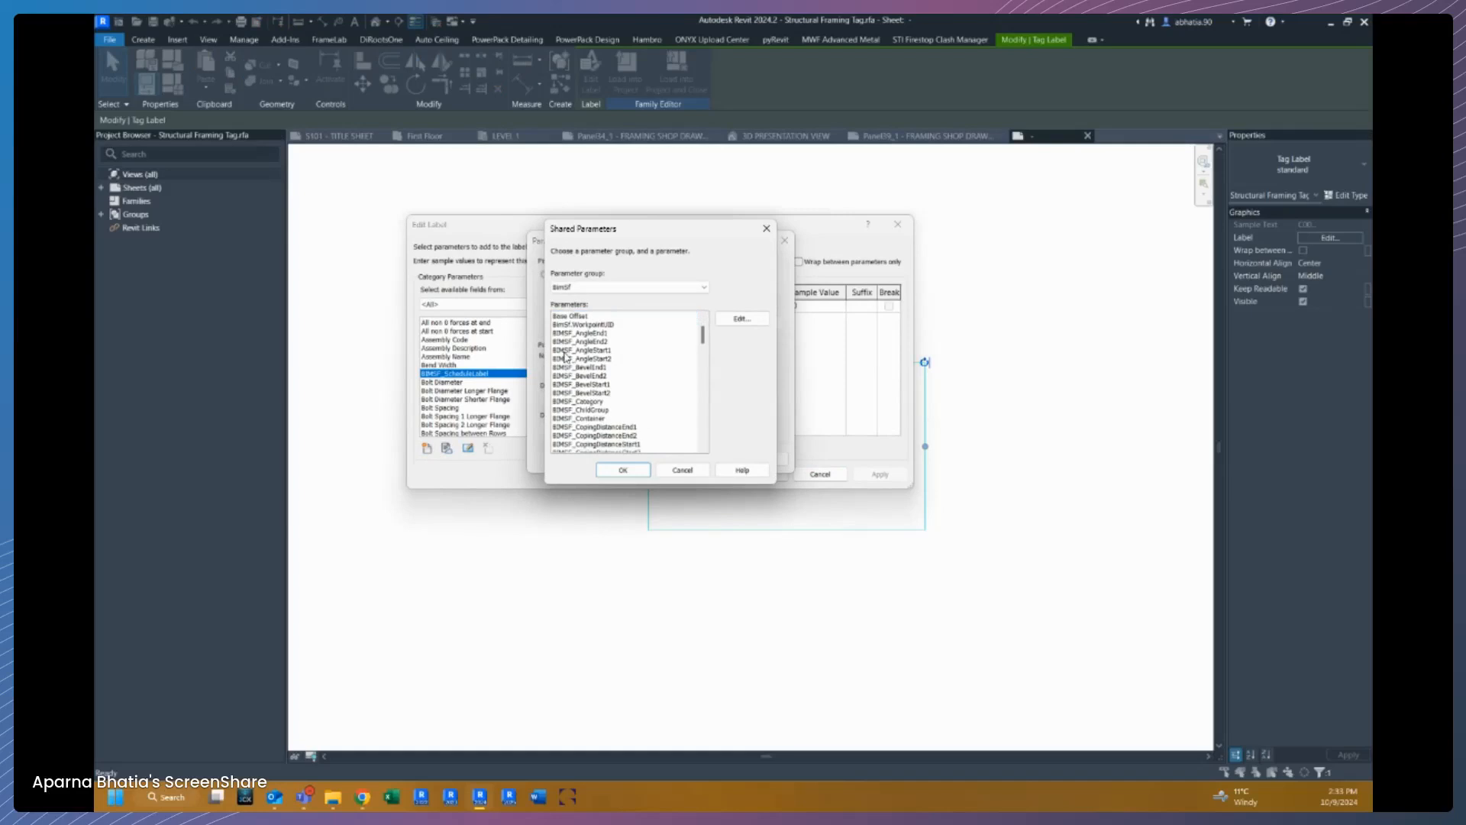
{"action": "scroll", "coordinate": [565, 354], "scroll_direction": "down", "scroll_amount": 4}
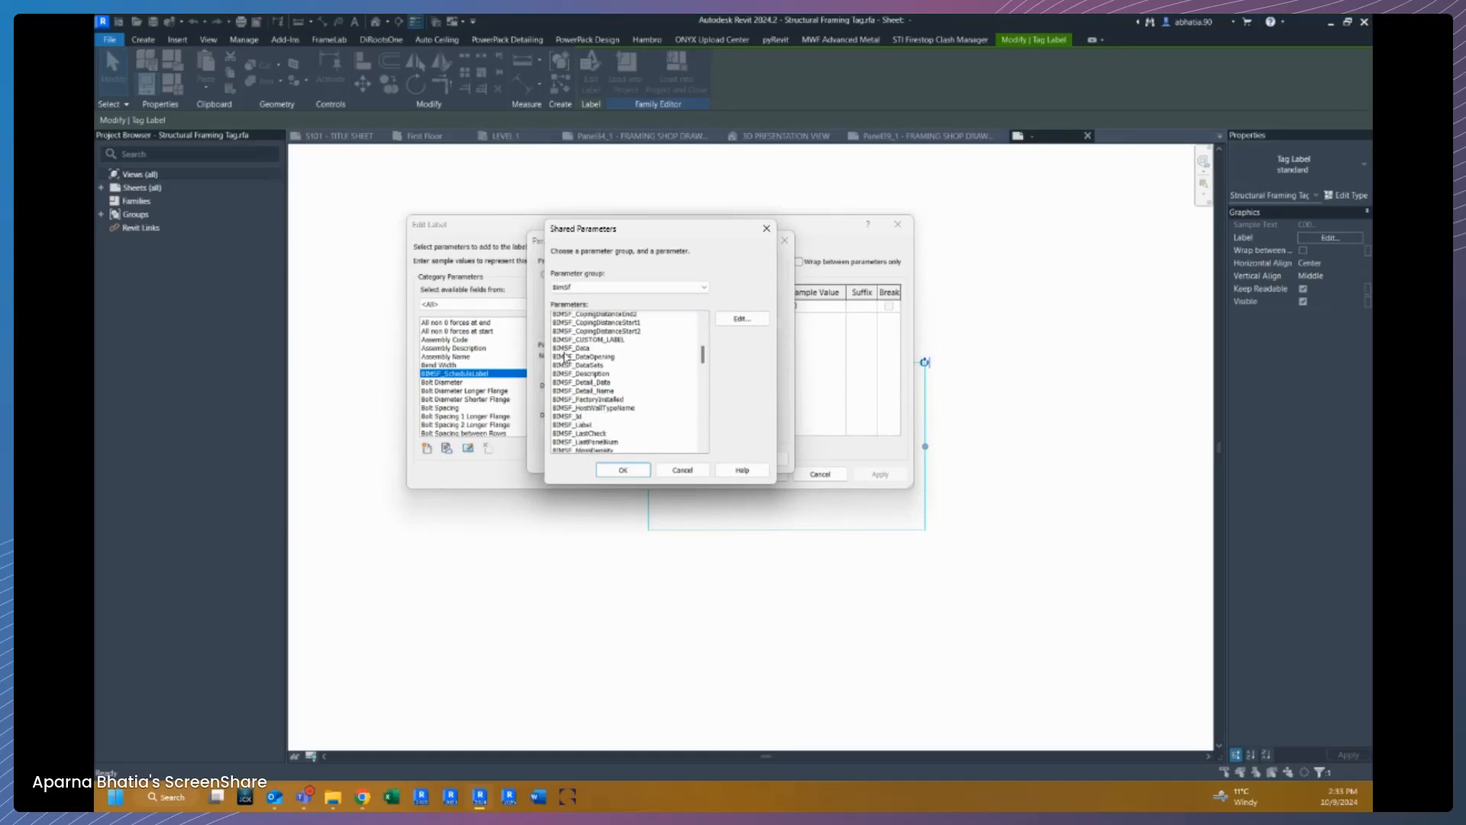
{"action": "left_click", "coordinate": [582, 368]}
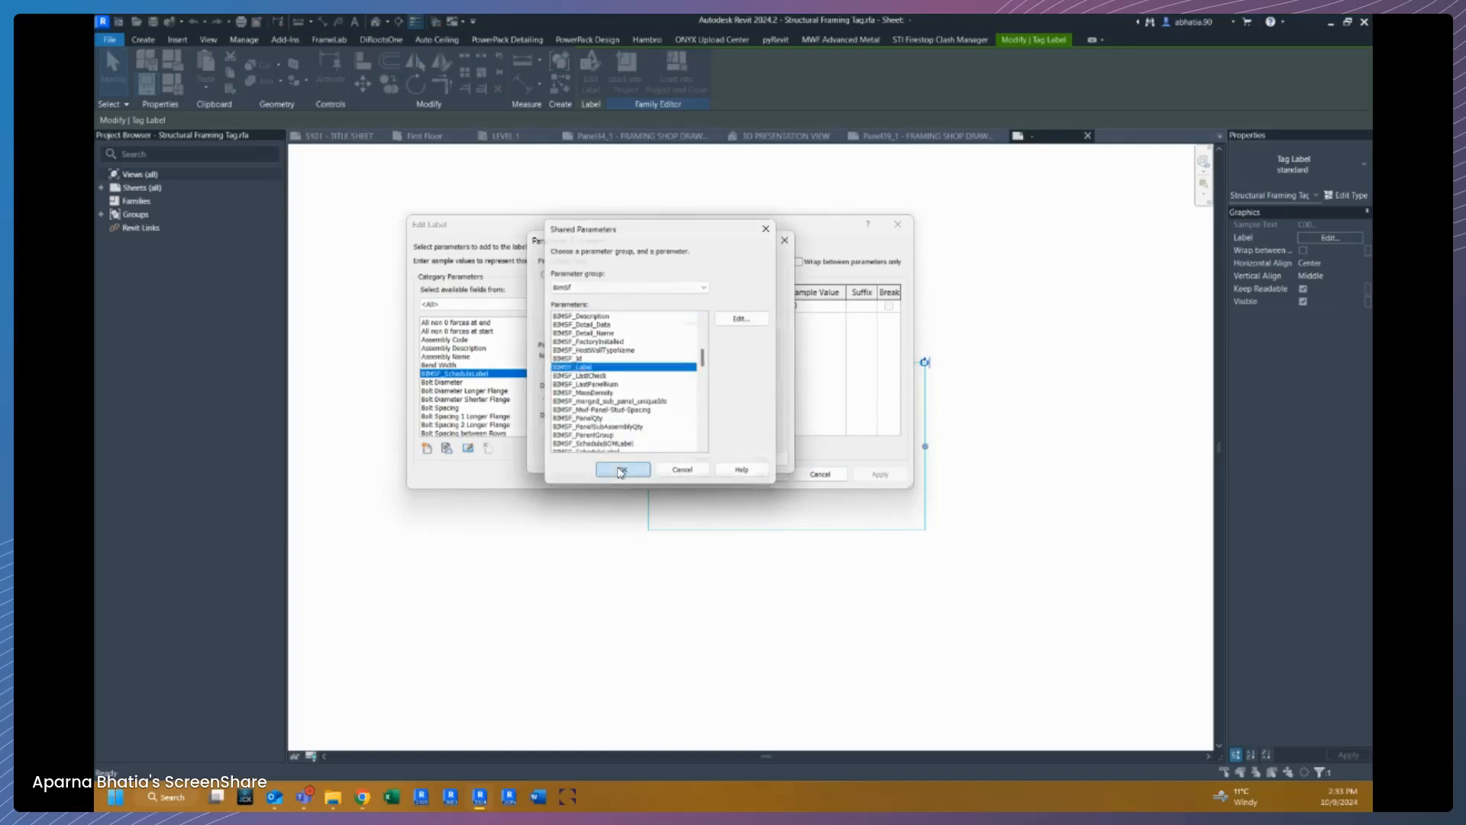
{"action": "left_click", "coordinate": [622, 469]}
{"action": "left_click", "coordinate": [646, 460]}
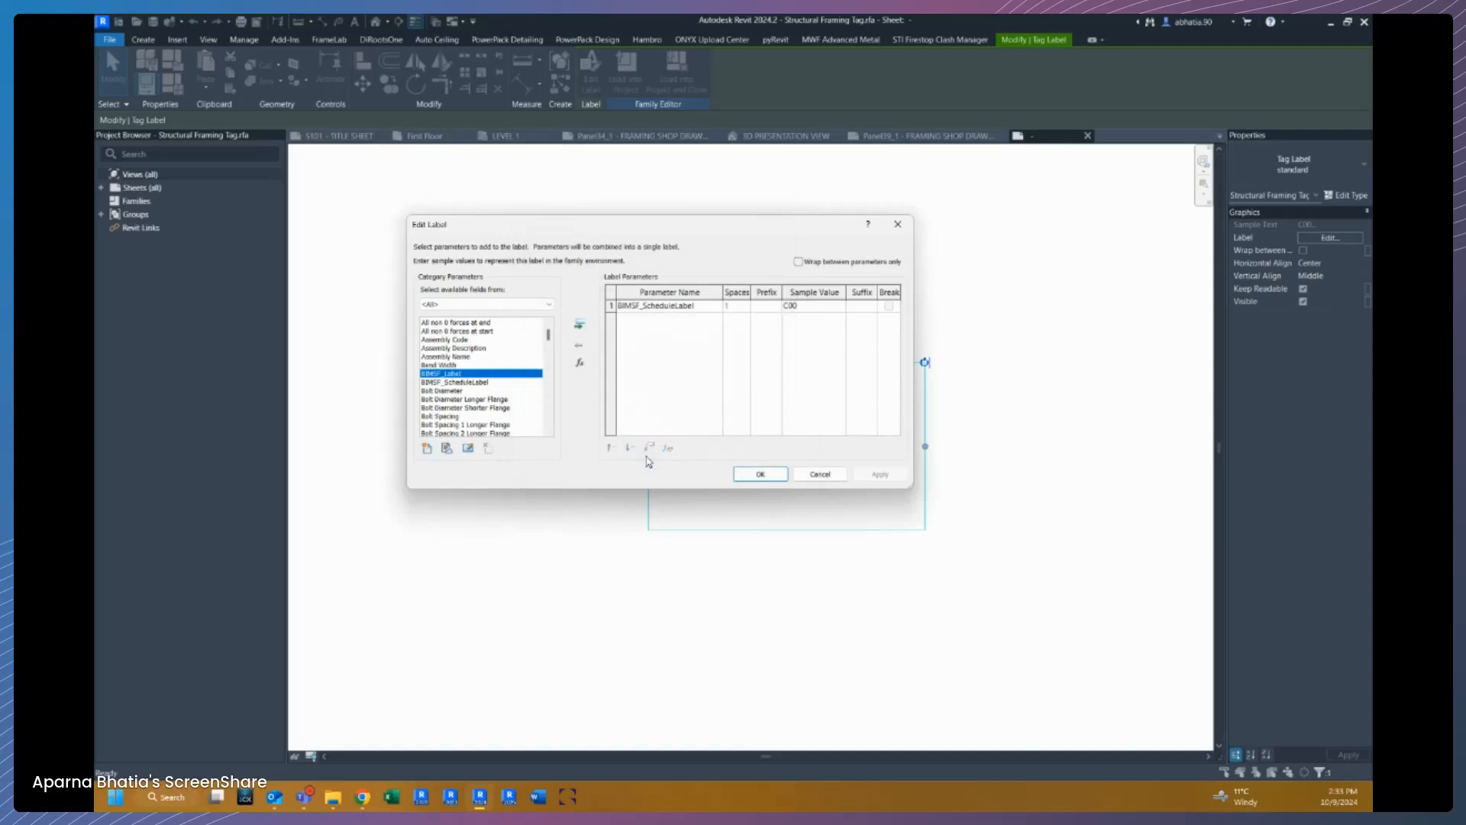
{"action": "left_click", "coordinate": [579, 327]}
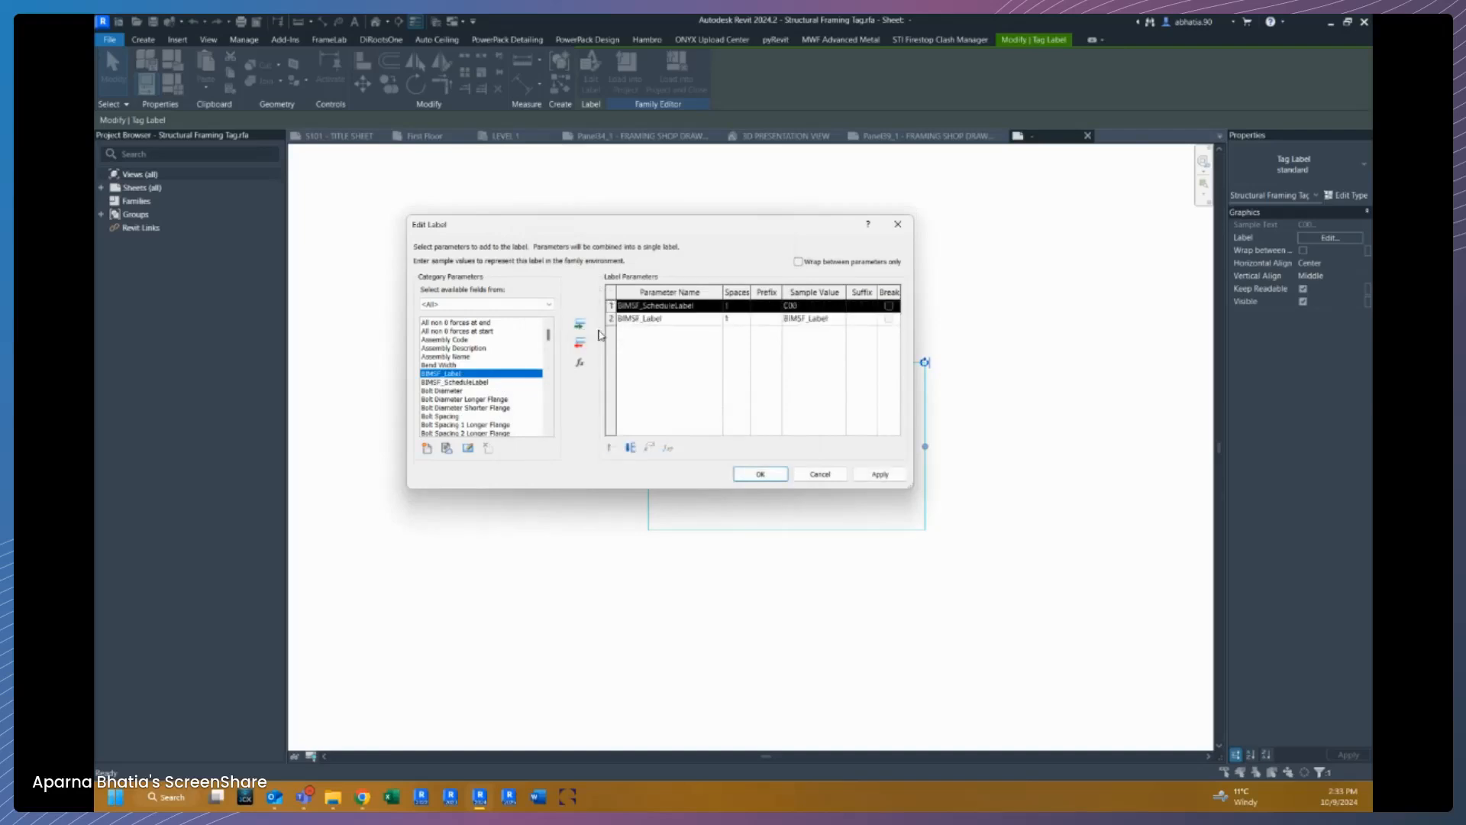
Step: Set the BIMSF_Label sample value to T00 and remove BIMSF_ScheduleLabel from the pasted label
{"action": "left_click", "coordinate": [822, 304]}
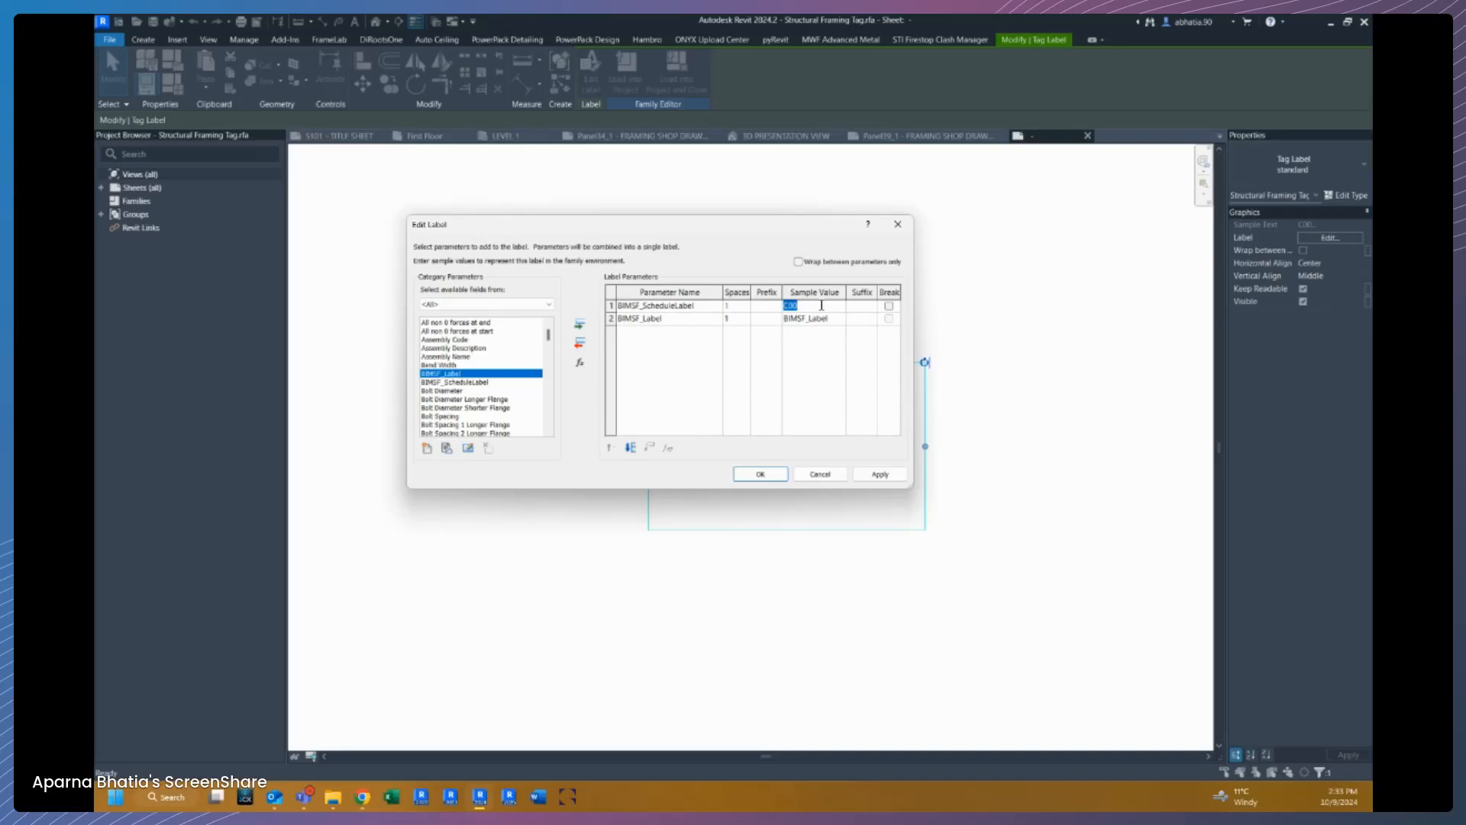
{"action": "left_click", "coordinate": [840, 320]}
{"action": "type", "text": "C00"}
{"action": "left_click", "coordinate": [612, 305]}
{"action": "left_click", "coordinate": [580, 348]}
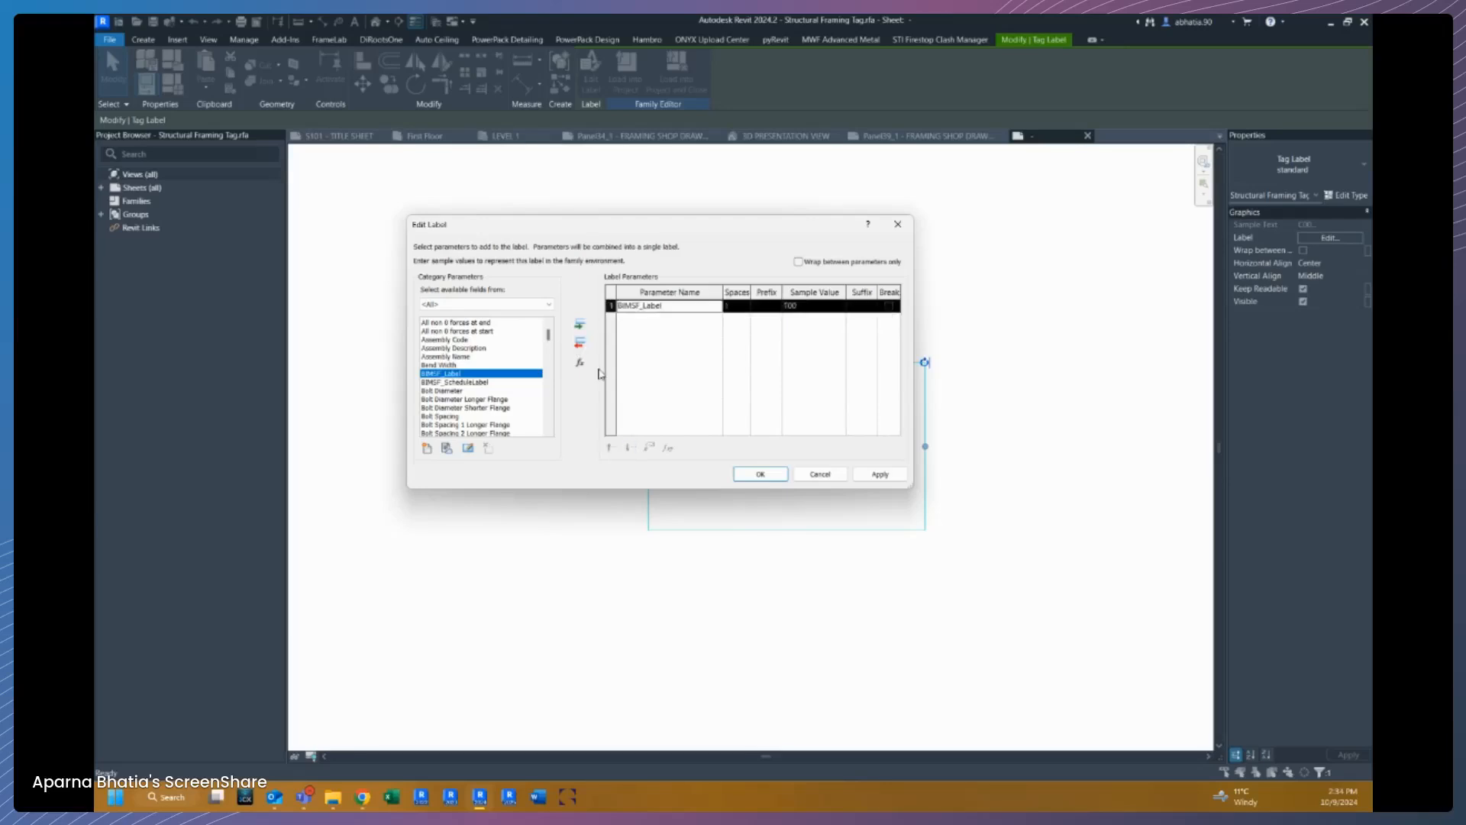
{"action": "left_click", "coordinate": [761, 473]}
Step: Create a family type parameter named BIMSF_LABEL, grouped under Visibility, for the T00 label's Visible property
{"action": "left_click", "coordinate": [746, 619]}
{"action": "scroll", "coordinate": [892, 429], "scroll_direction": "up", "scroll_amount": 3}
{"action": "left_click", "coordinate": [882, 414]}
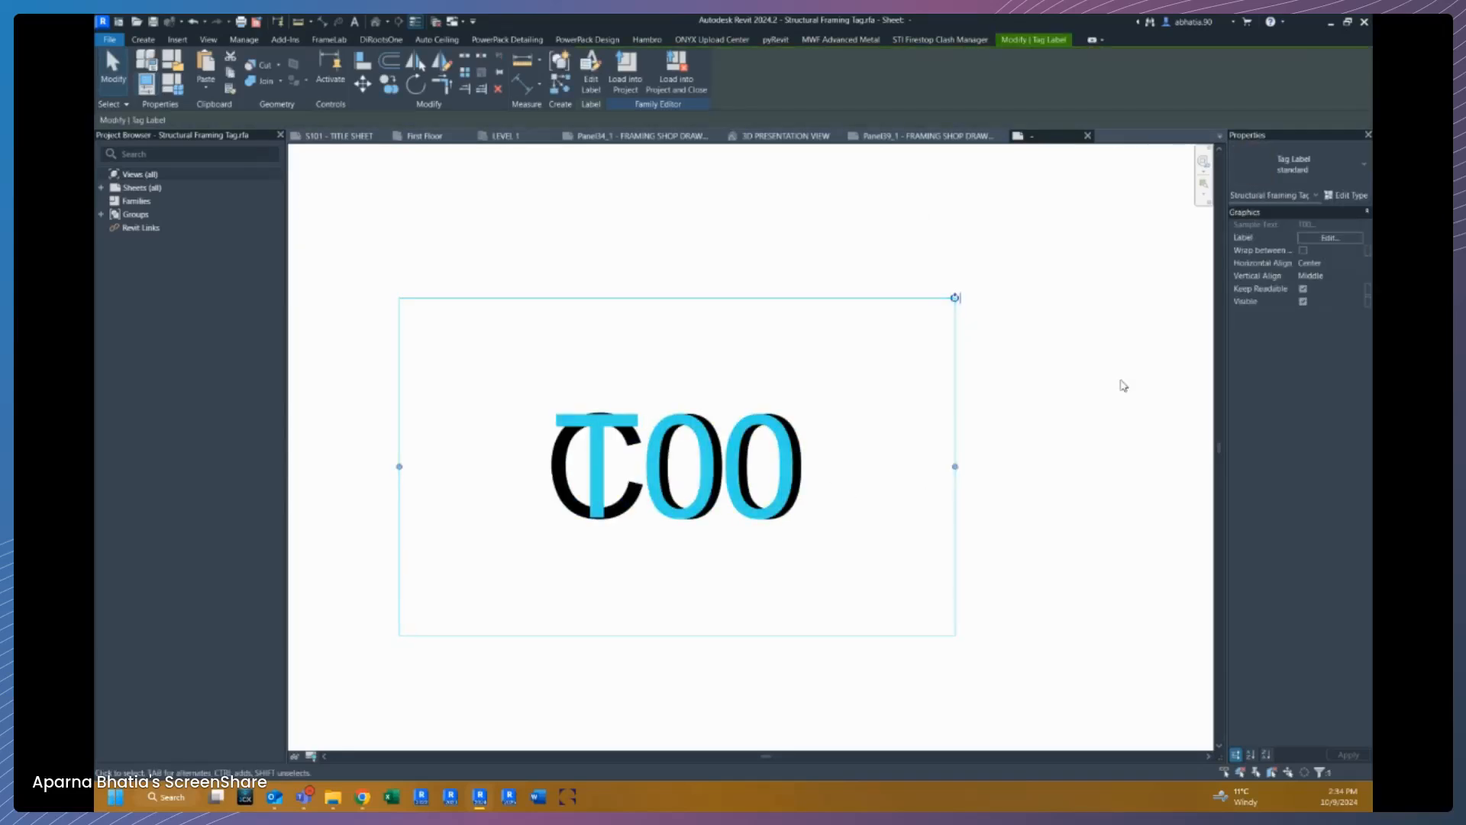
{"action": "left_click", "coordinate": [1370, 304]}
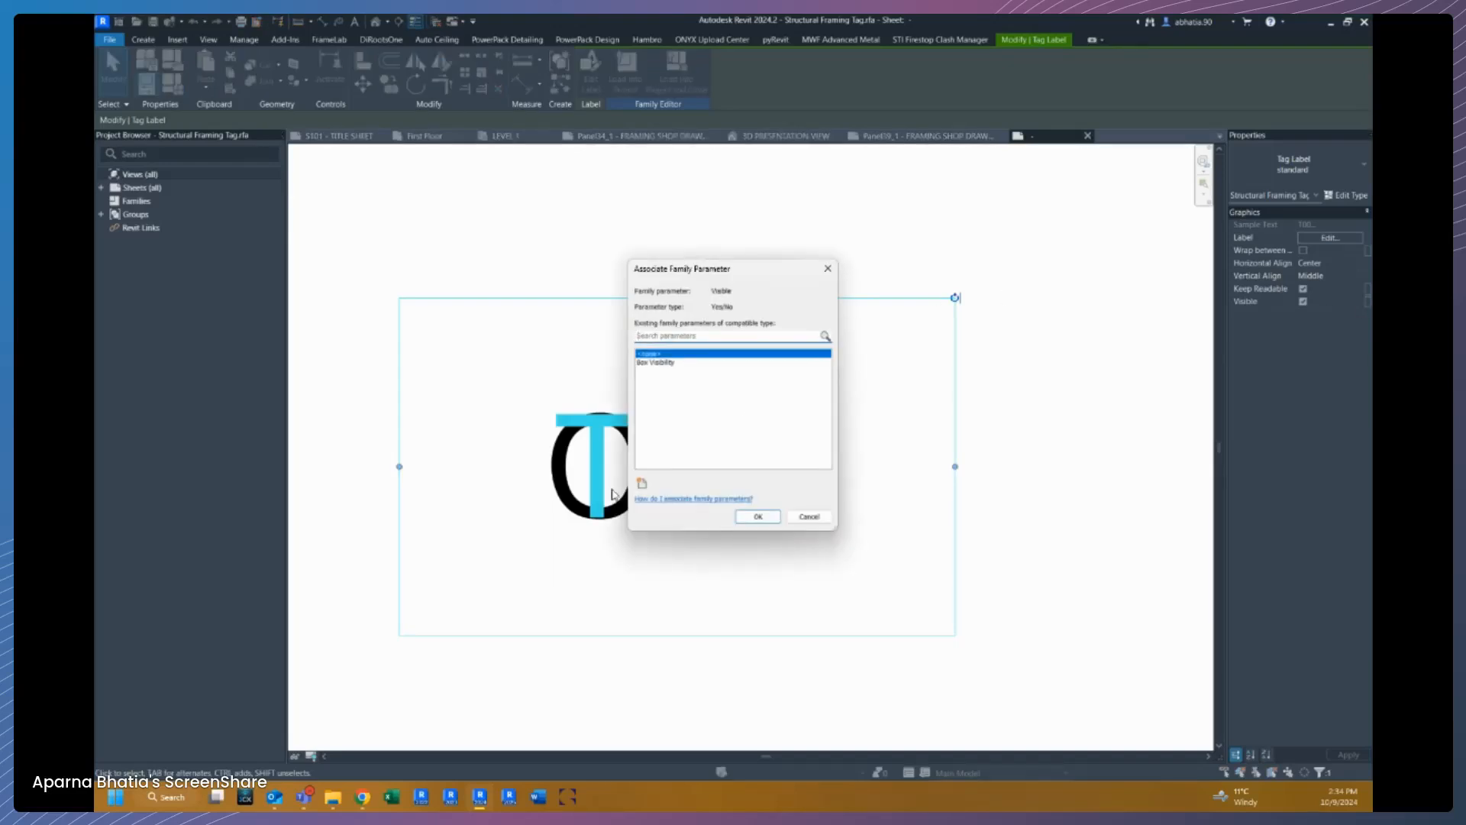
{"action": "left_click", "coordinate": [642, 483]}
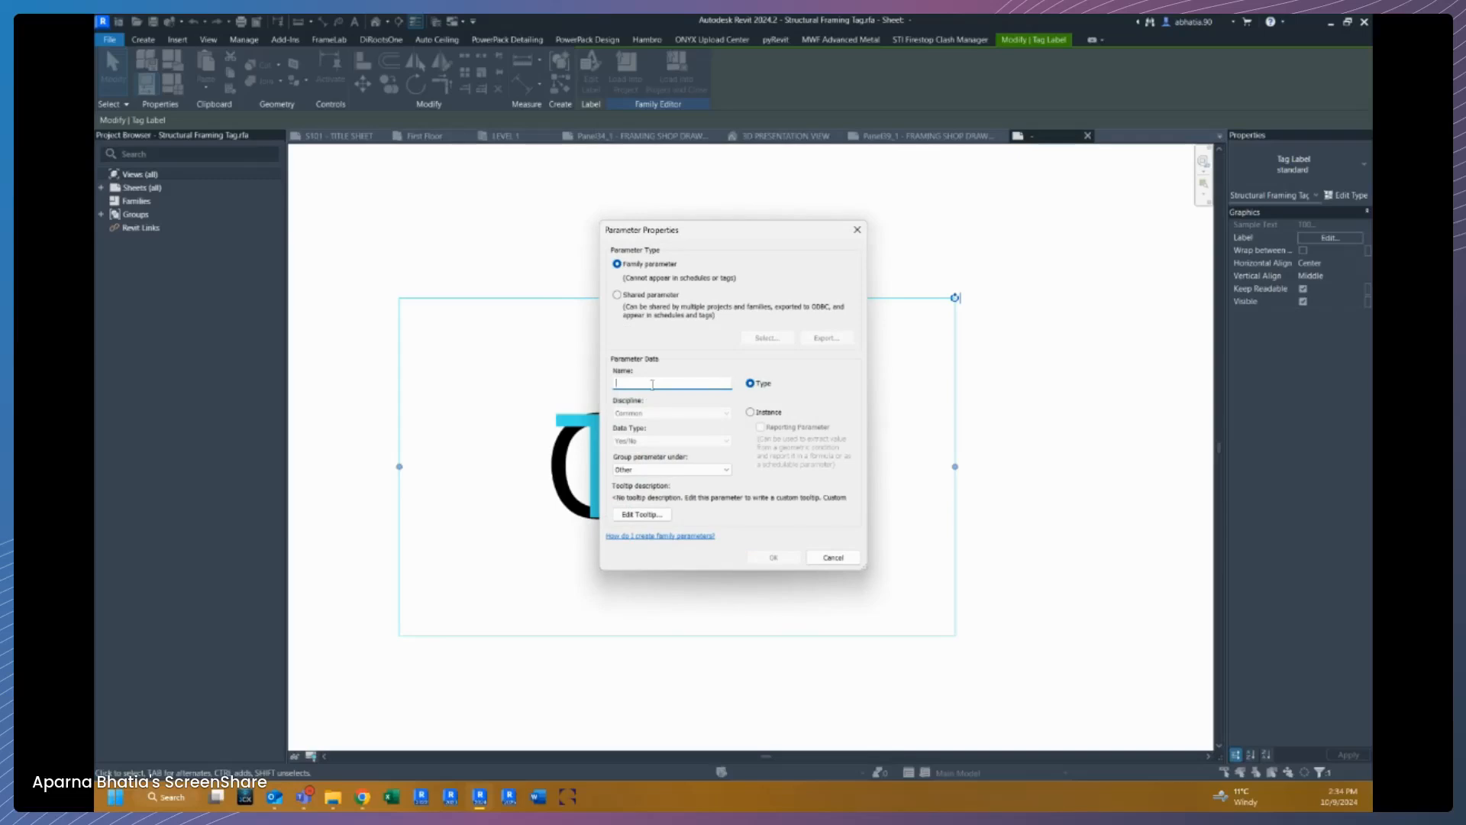
{"action": "type", "text": "BIMSF_LABEL"}
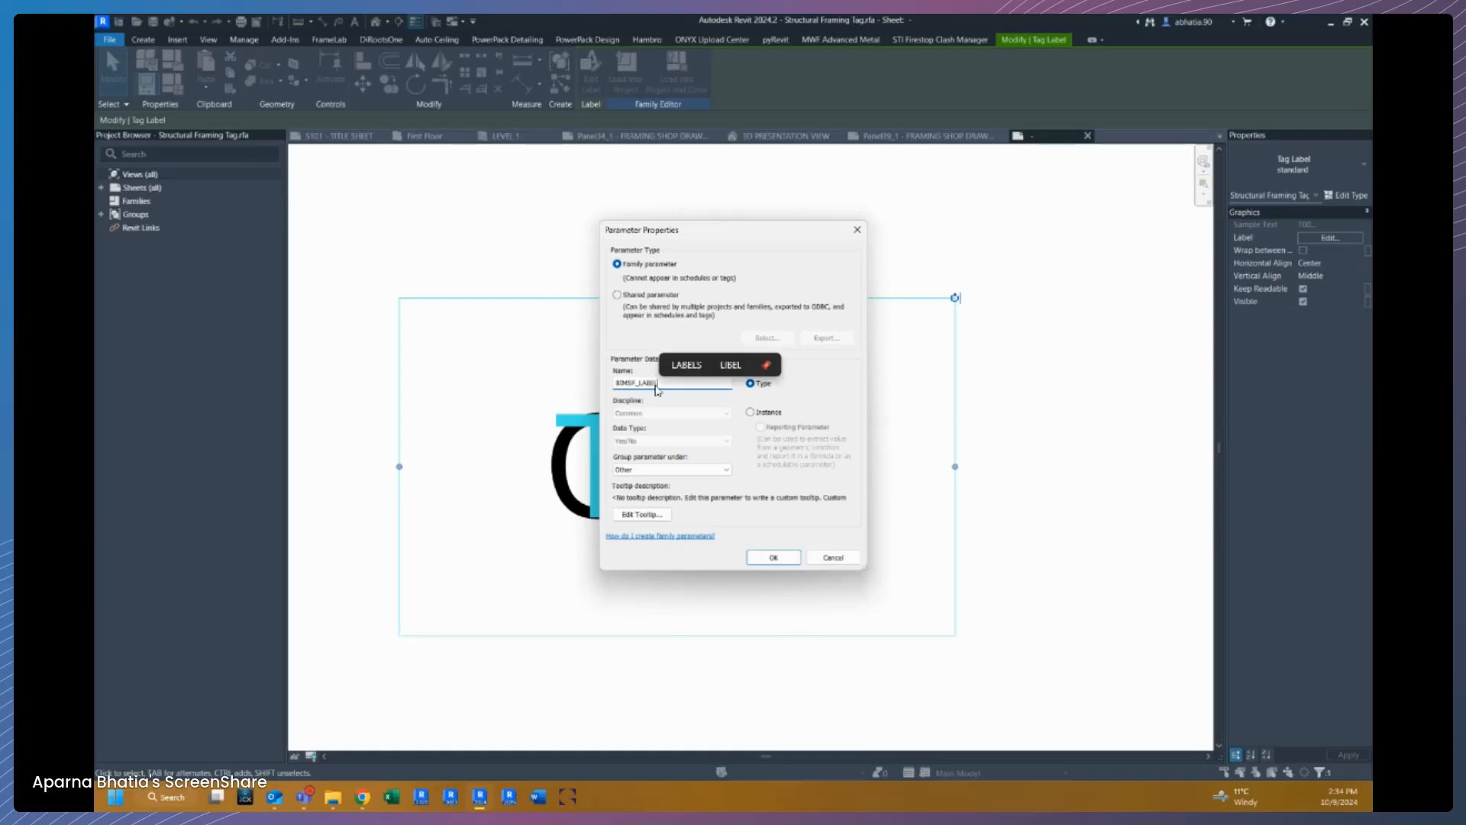
{"action": "double_click", "coordinate": [655, 386]}
{"action": "key", "text": "ctrl+c"}
{"action": "left_click", "coordinate": [711, 471]}
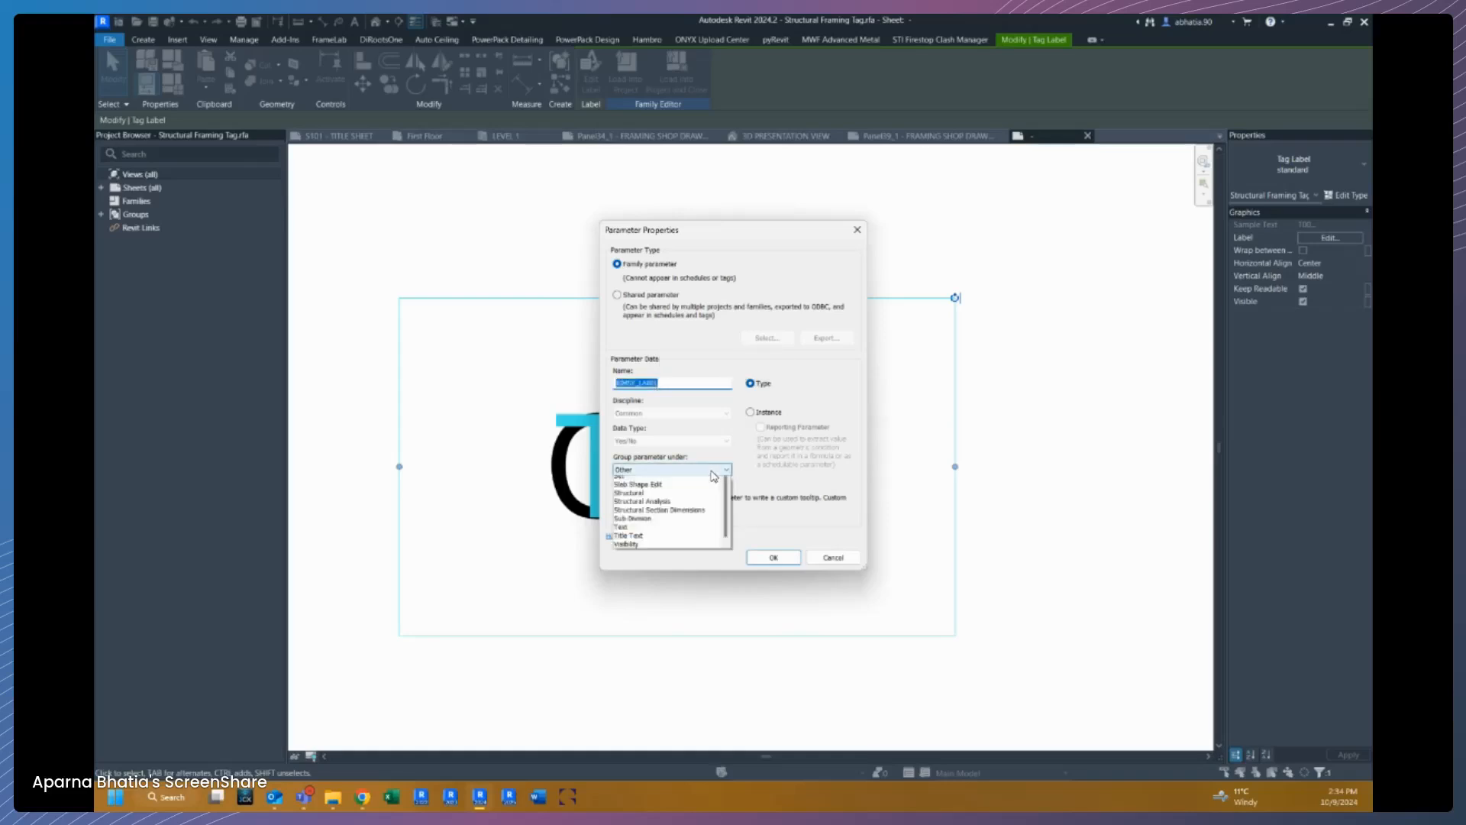
{"action": "left_click", "coordinate": [687, 729]}
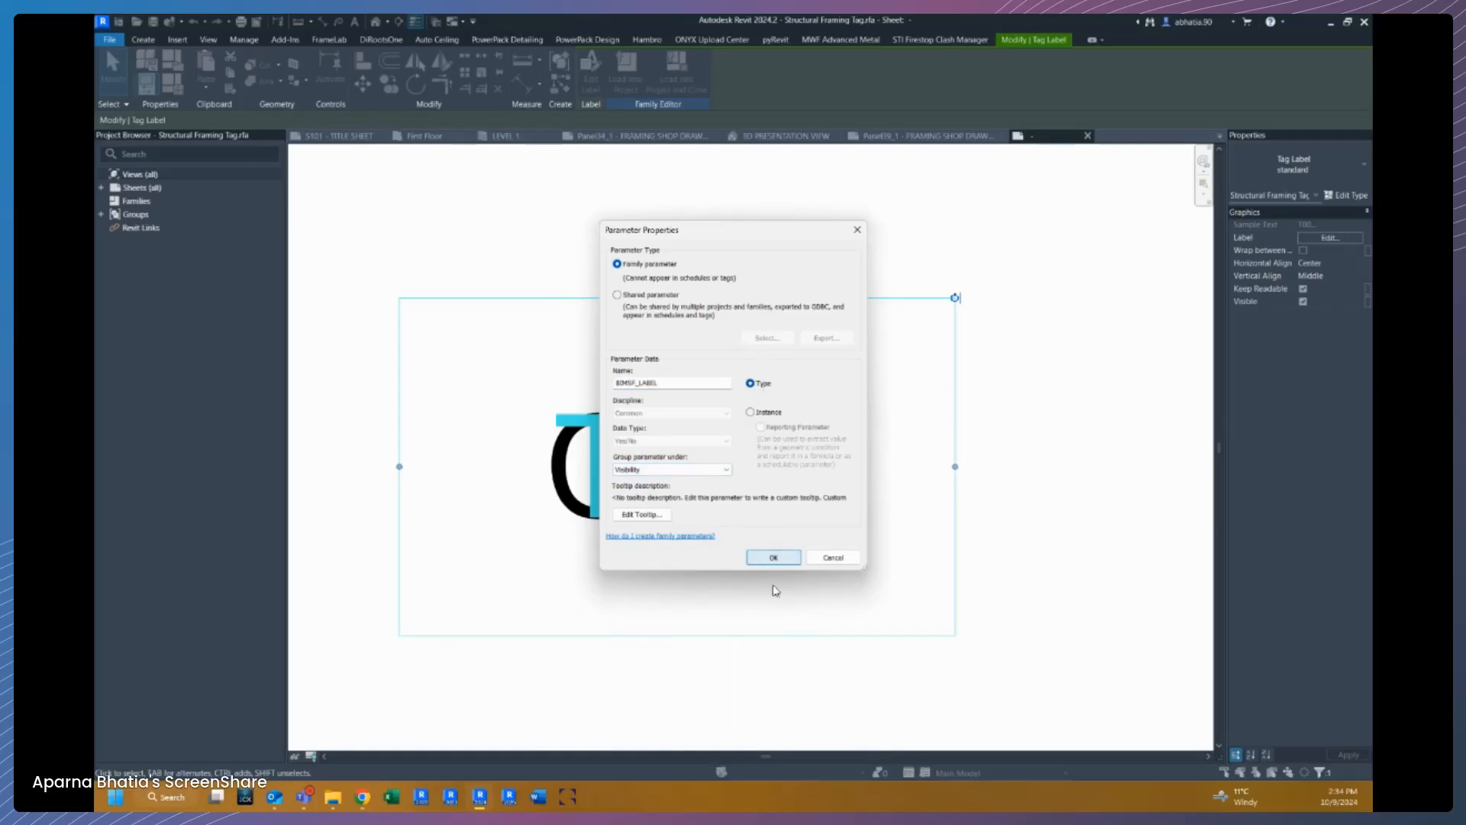
{"action": "left_click", "coordinate": [775, 557]}
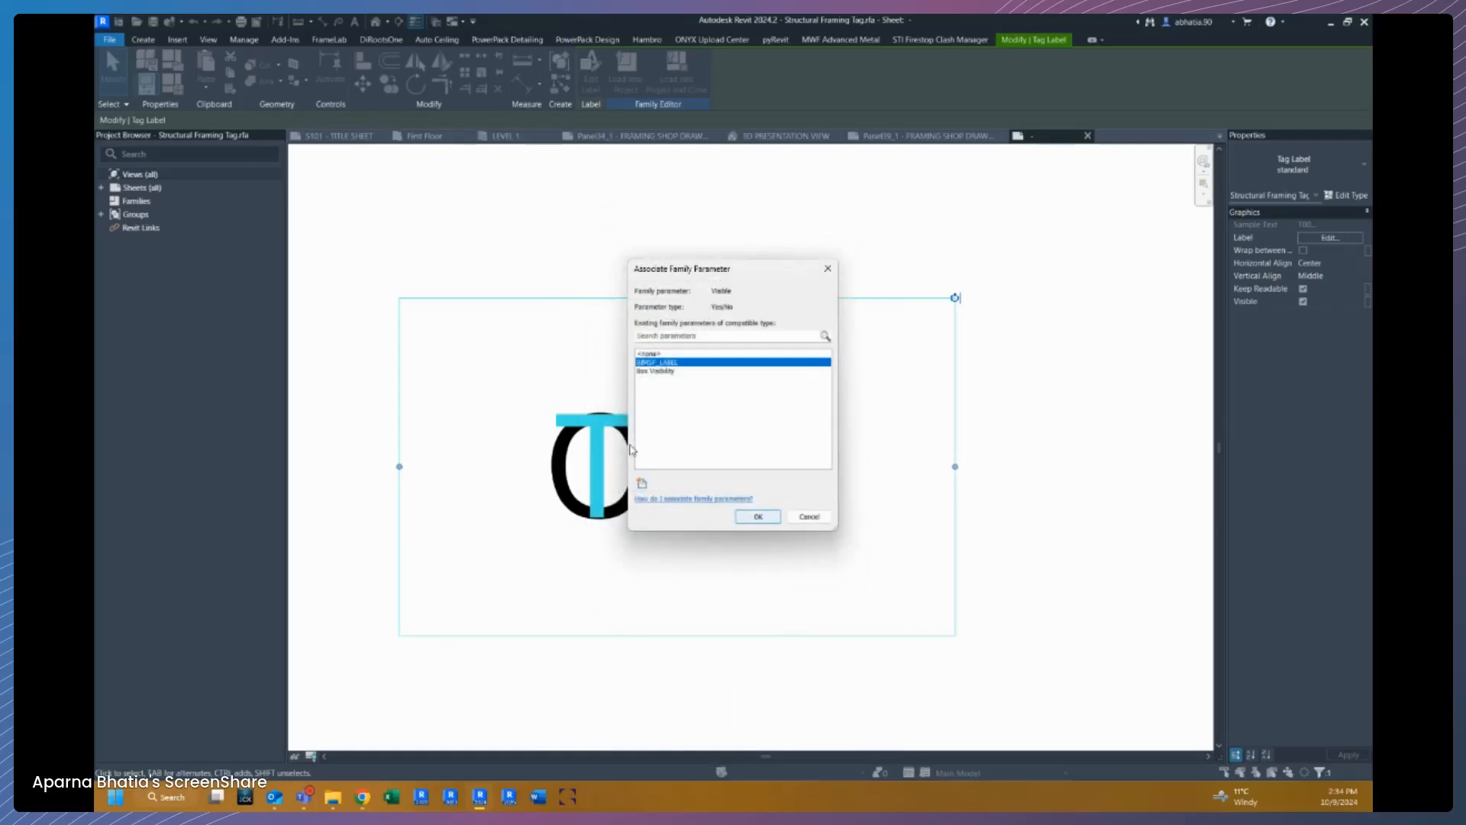
Step: Create a second yes/no family type parameter named BIMSF_SCHEDULE LABEL, grouped under Visibility
{"action": "left_click", "coordinate": [642, 483]}
{"action": "key", "text": "ctrl+v"}
{"action": "type", "text": "SCHEDU"}
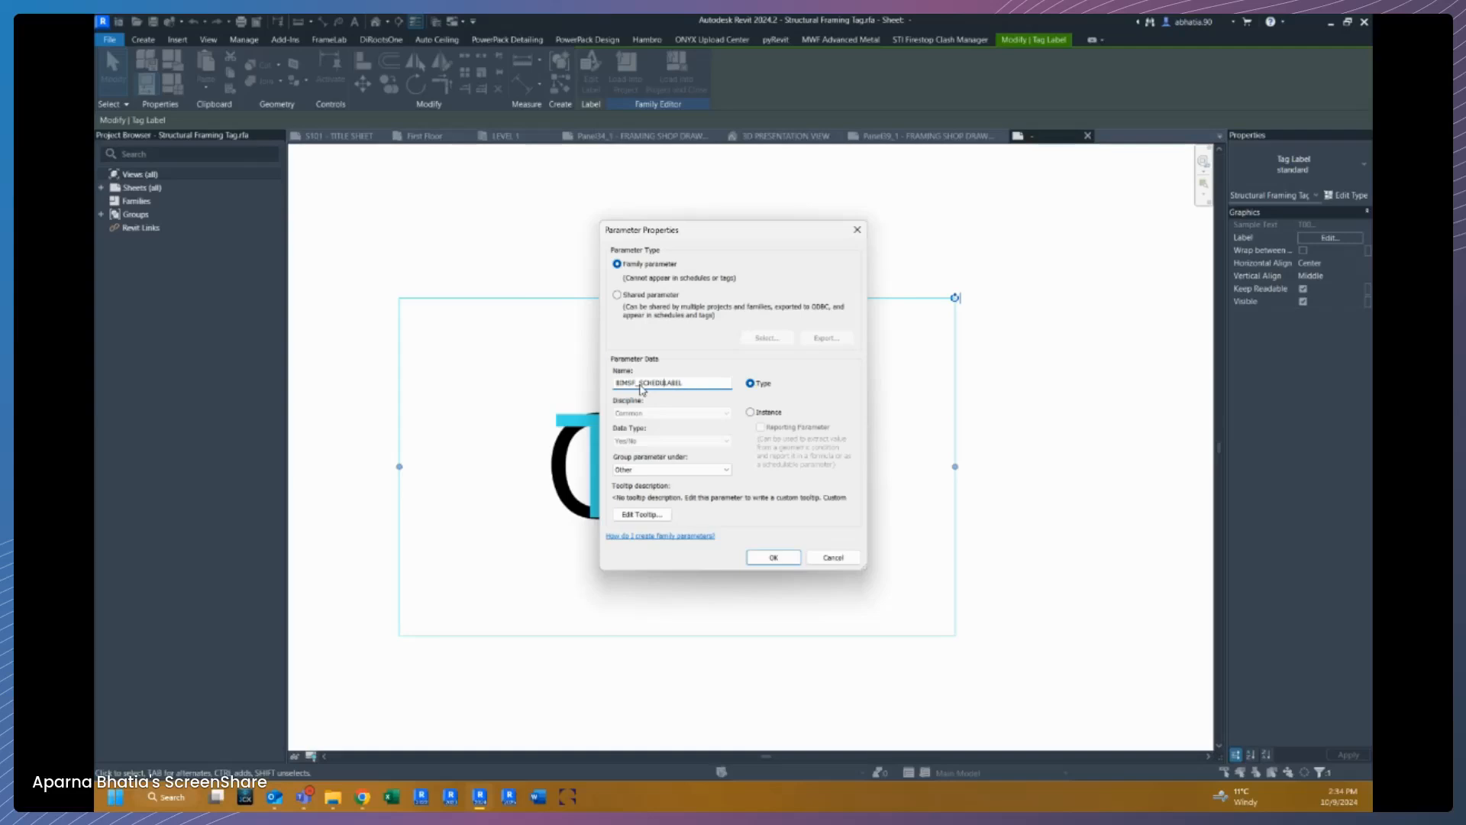
{"action": "type", "text": "LE"}
{"action": "left_click", "coordinate": [641, 469]}
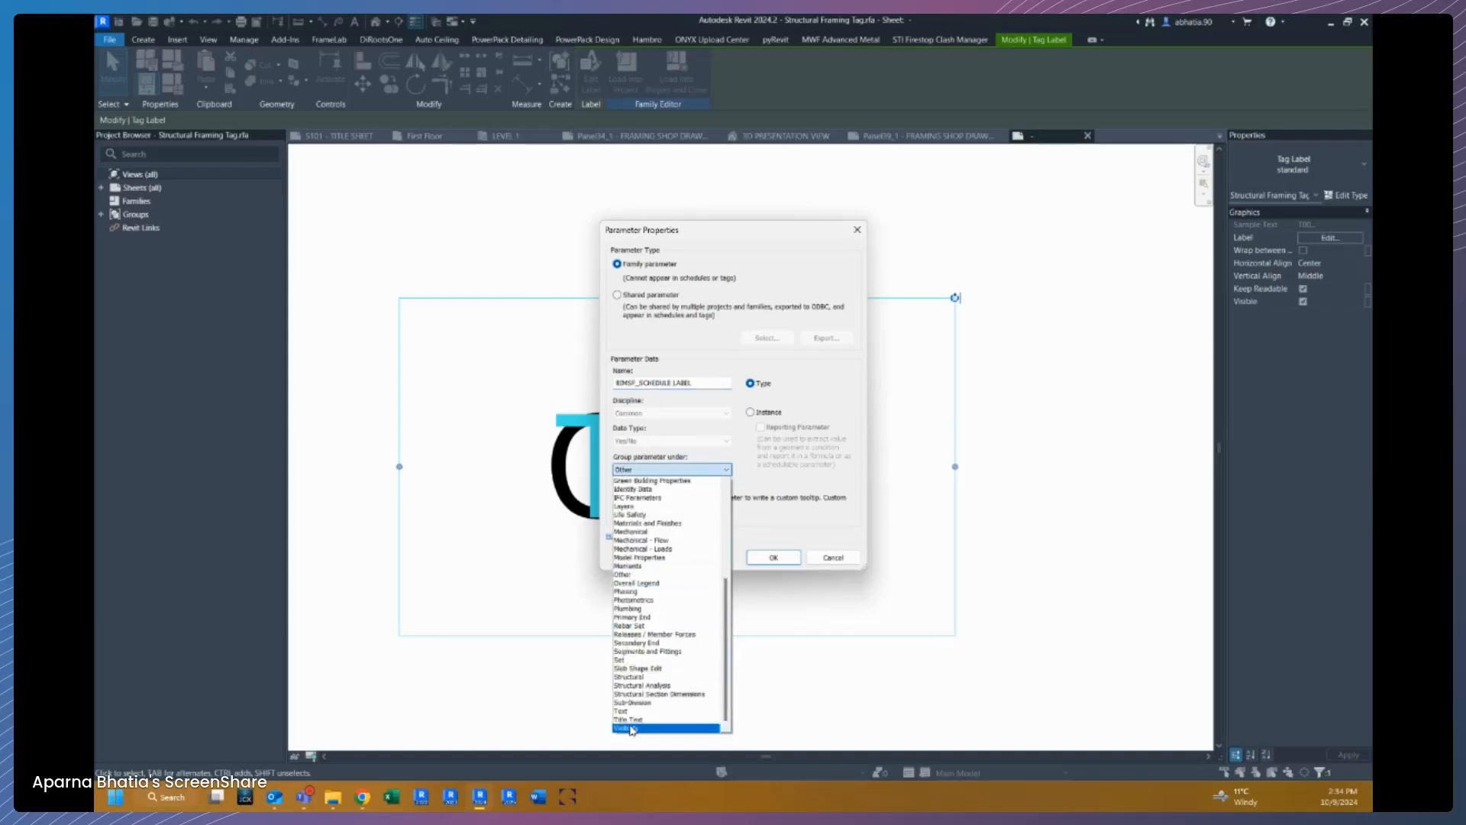
{"action": "left_click", "coordinate": [664, 725]}
{"action": "left_click", "coordinate": [773, 557]}
Step: Associate the T00 label's visibility with BIMSF_LABEL and the C00 label's visibility with BIMSF_SCHEDULE LABEL
{"action": "left_click", "coordinate": [646, 364]}
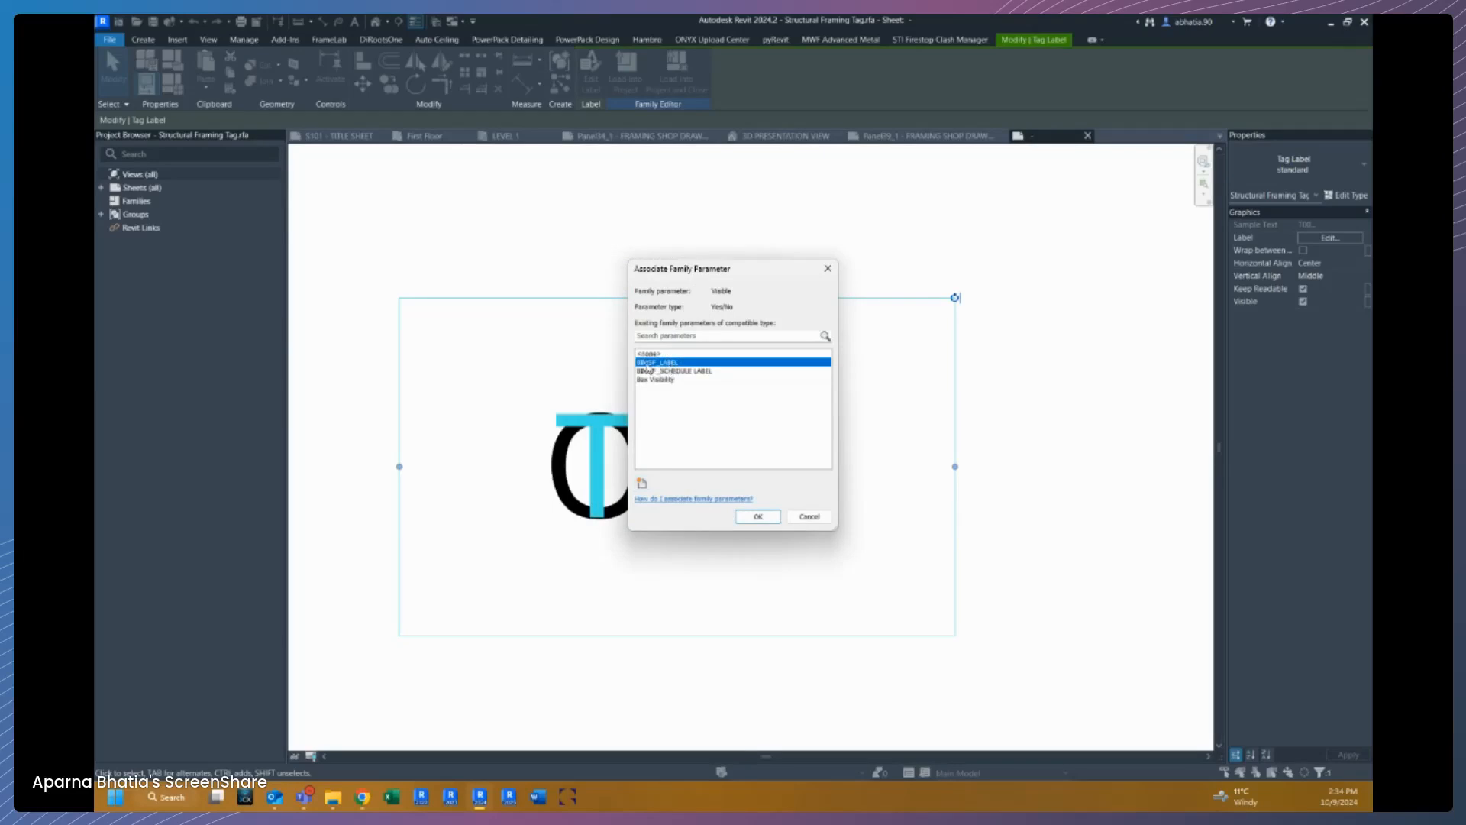
{"action": "left_click", "coordinate": [760, 517]}
{"action": "left_click", "coordinate": [556, 493]}
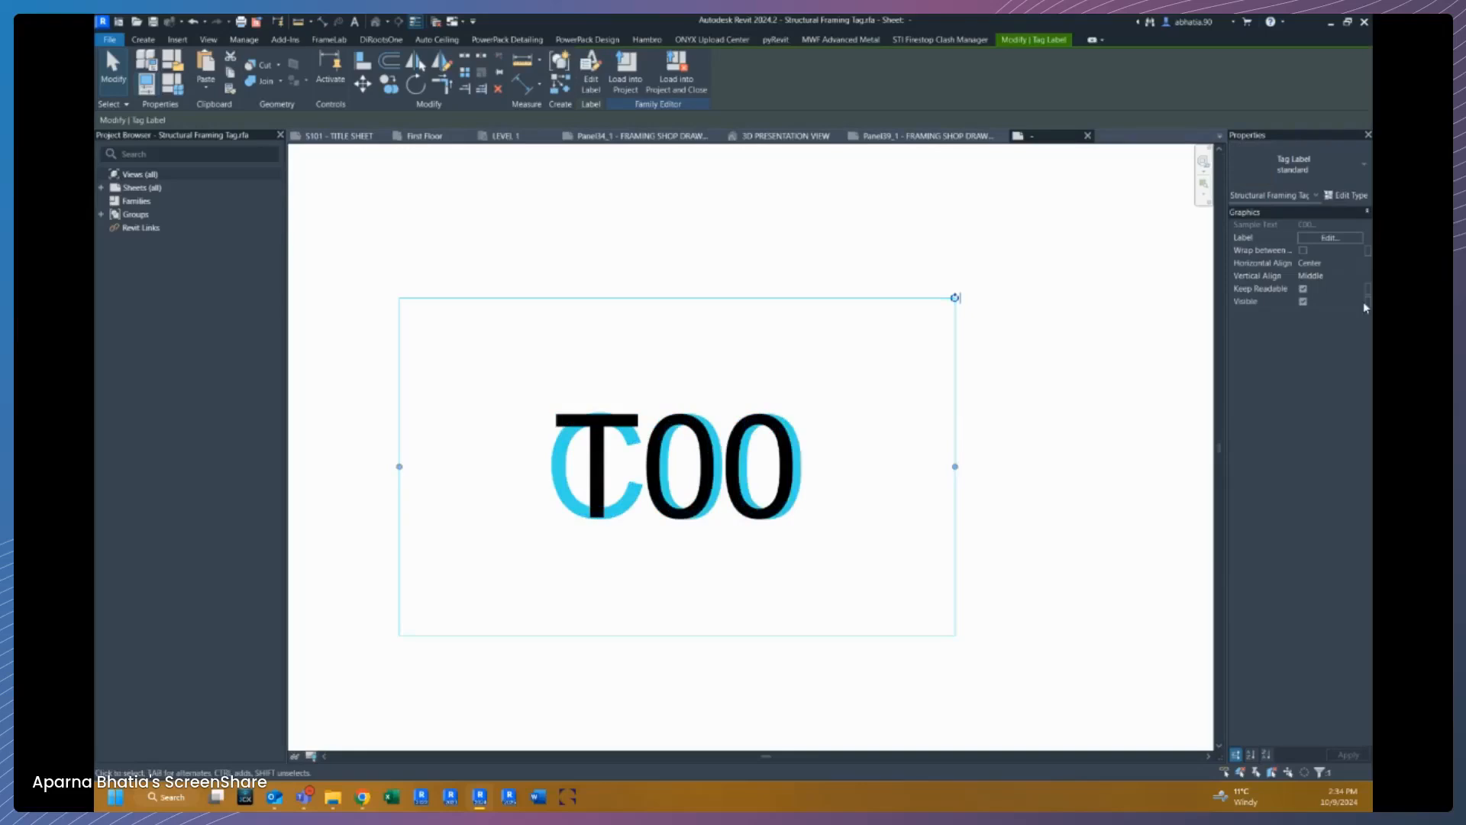
{"action": "left_click", "coordinate": [1367, 302]}
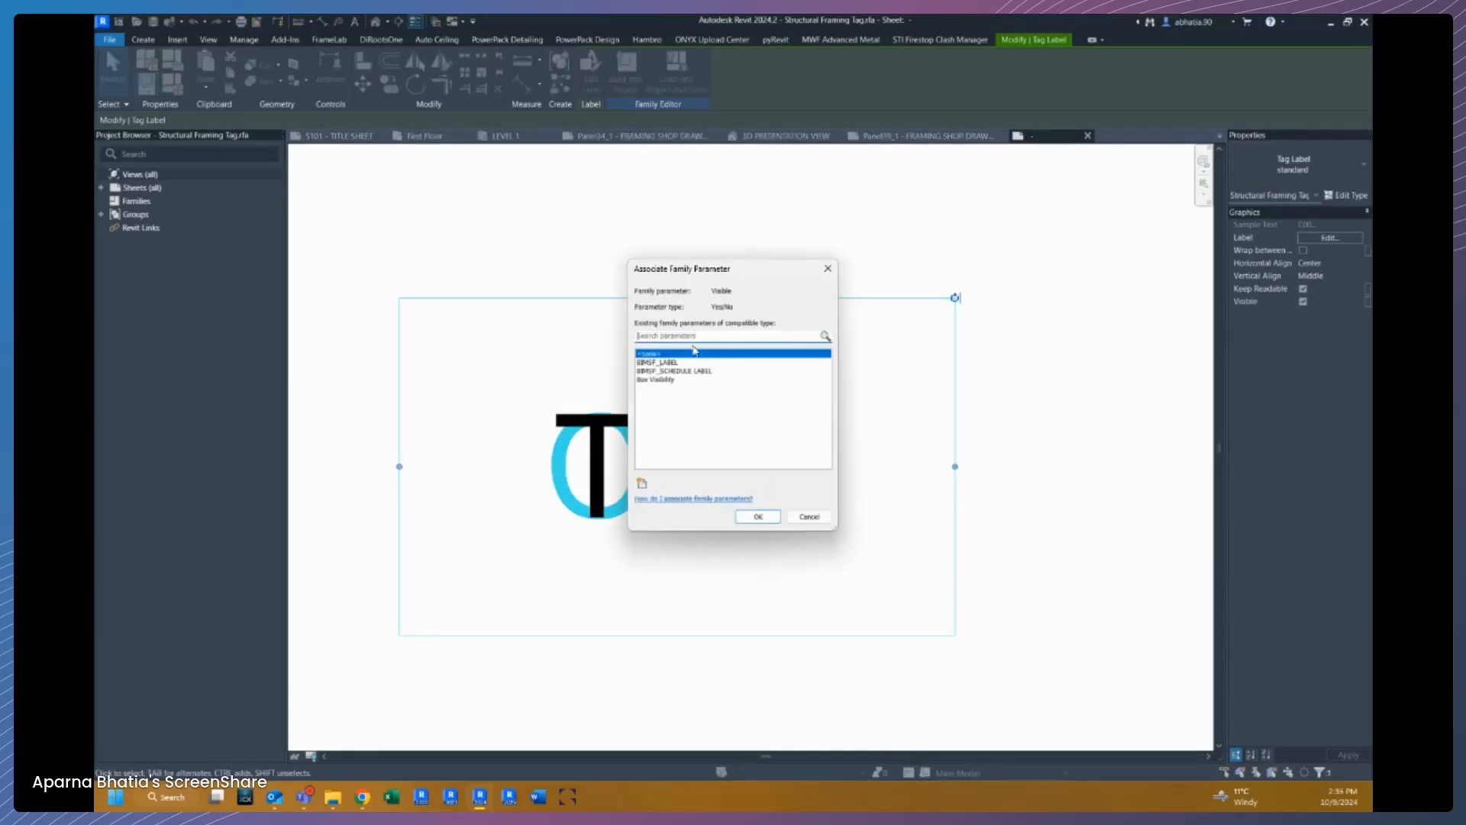
{"action": "left_click", "coordinate": [655, 379]}
{"action": "left_click", "coordinate": [758, 516]}
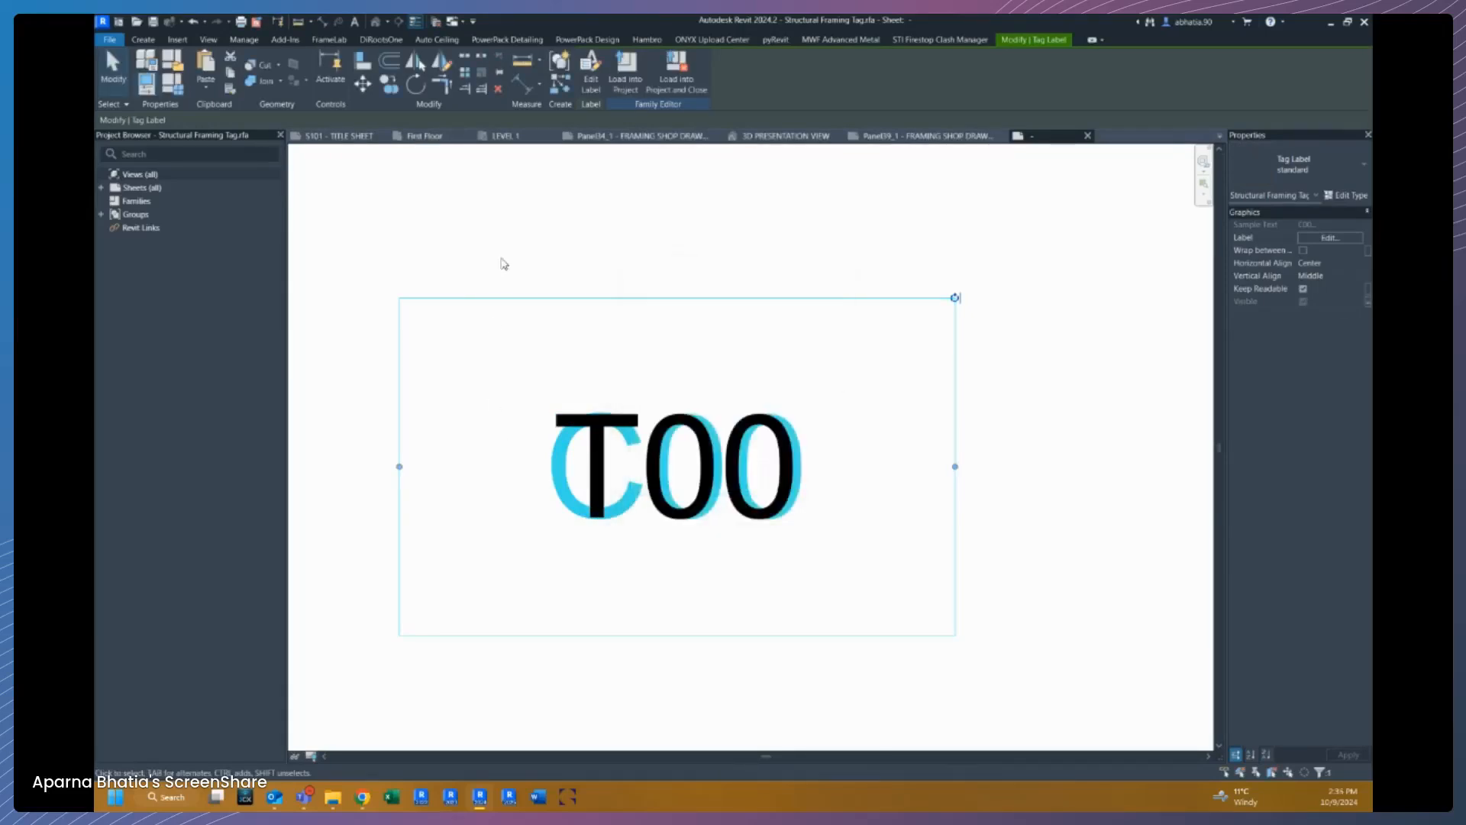
Step: In the family types, set the BIMSF_SCHEDULE LABEL parameter's formula to not(BIMSF_LABEL)
{"action": "left_click", "coordinate": [315, 157]}
{"action": "left_click", "coordinate": [174, 90]}
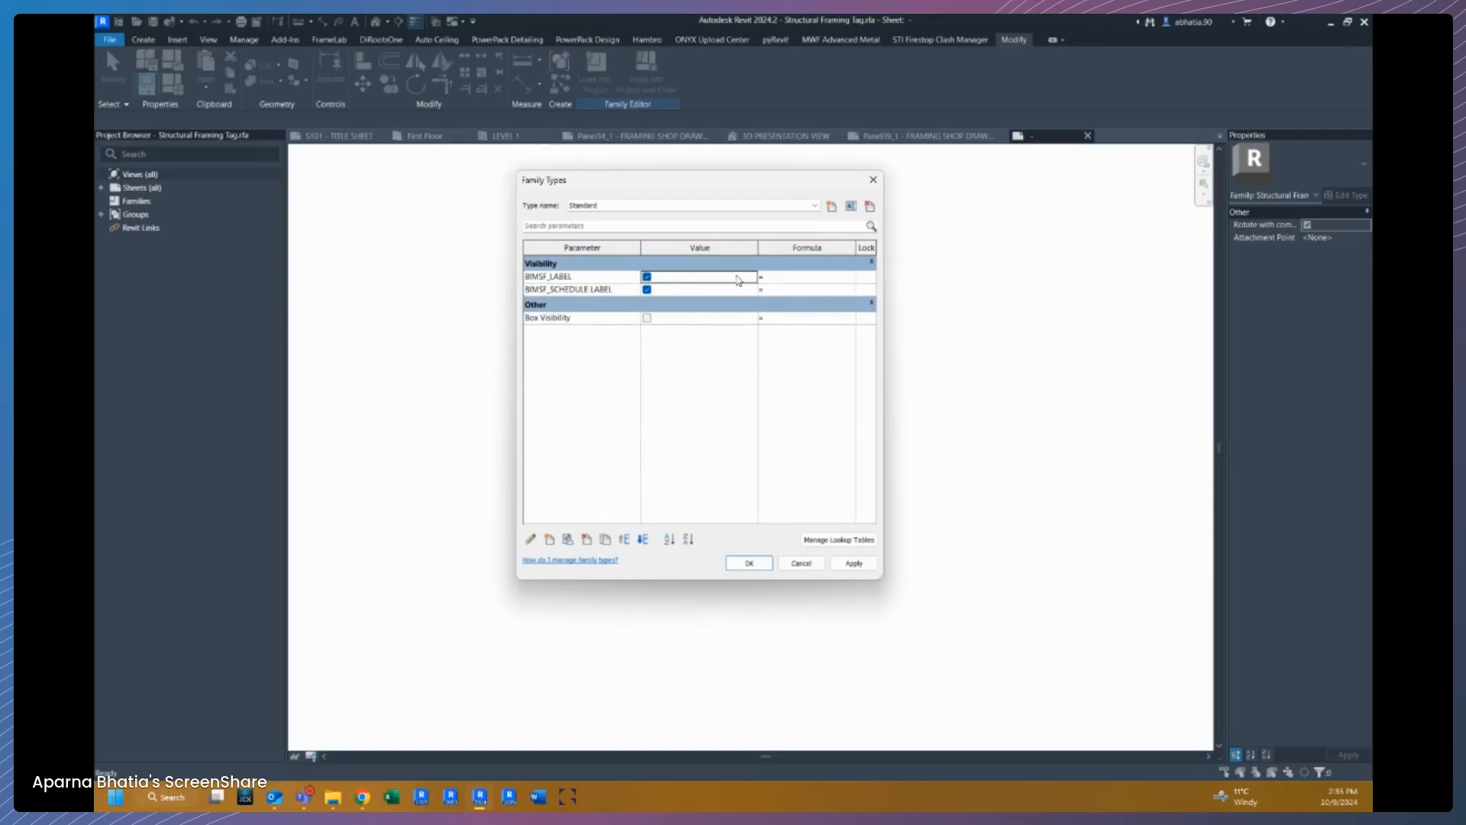
{"action": "left_click", "coordinate": [830, 279]}
{"action": "left_click", "coordinate": [585, 280]}
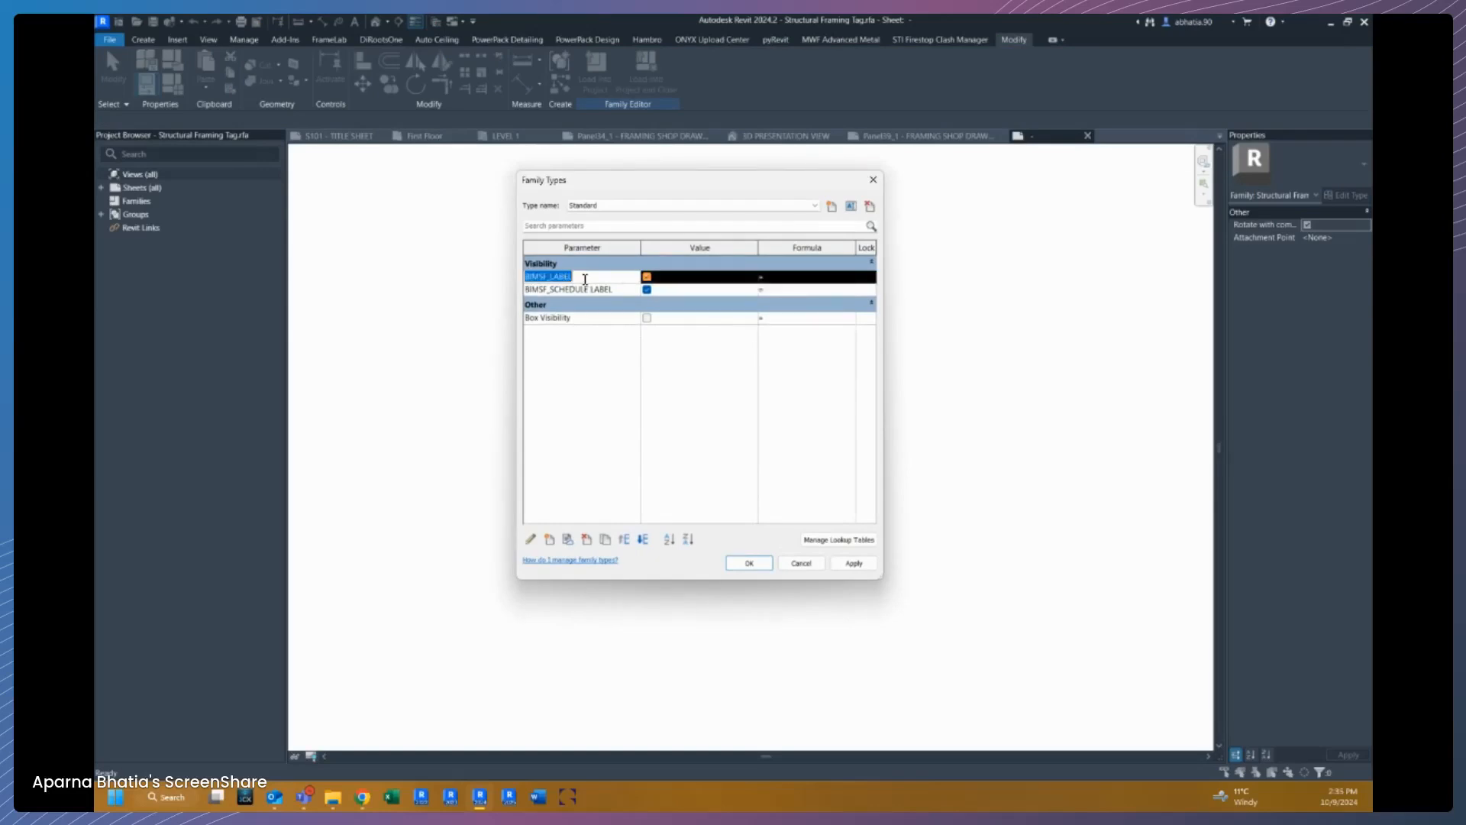
{"action": "left_click", "coordinate": [787, 287]}
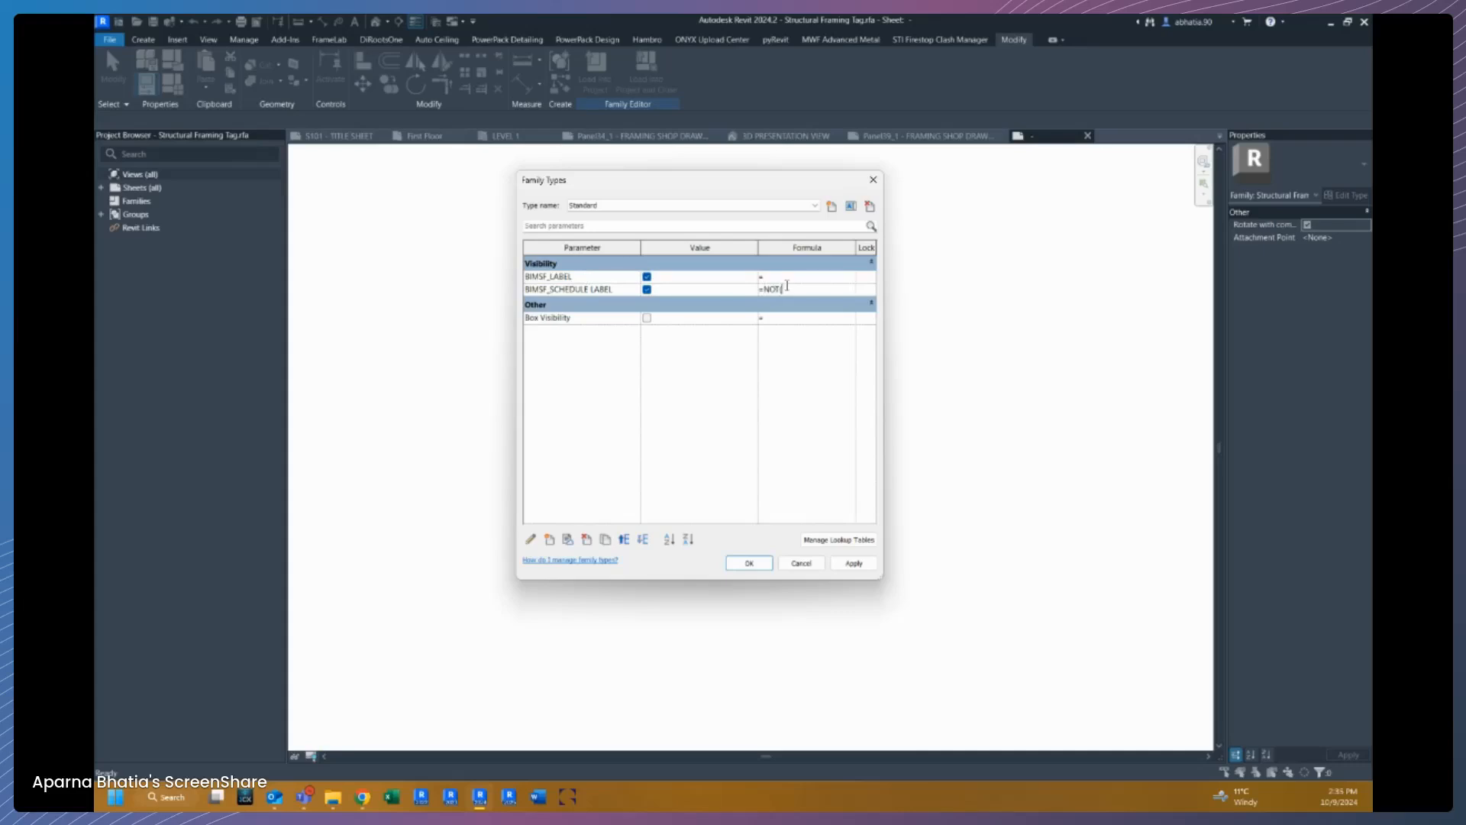
{"action": "type", "text": "NOT(BIMSF_LABEL)"}
{"action": "key", "text": "Return"}
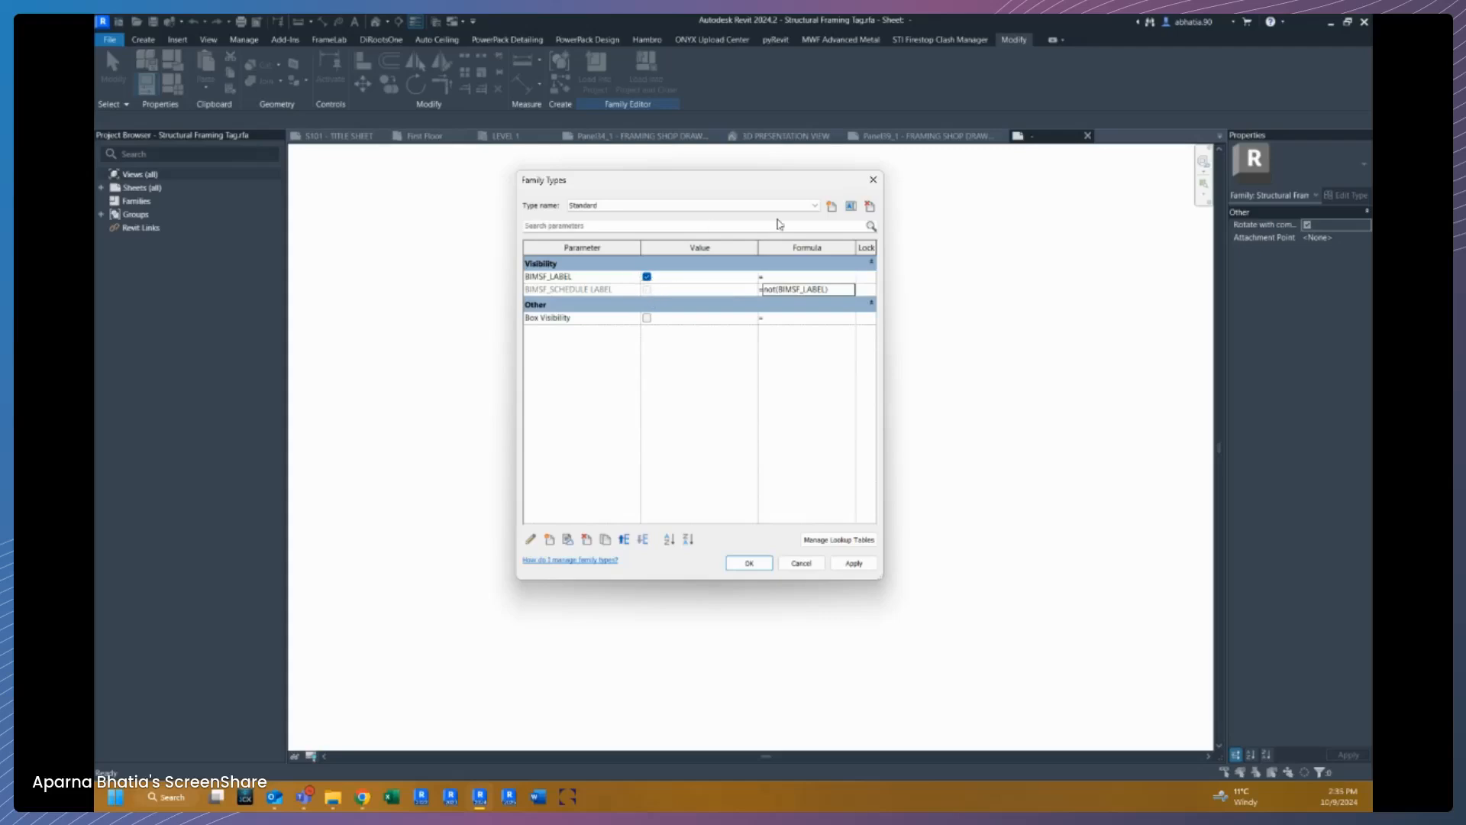
Step: Rename the Standard family type as BIMSF_LABEL
{"action": "left_click", "coordinate": [851, 206]}
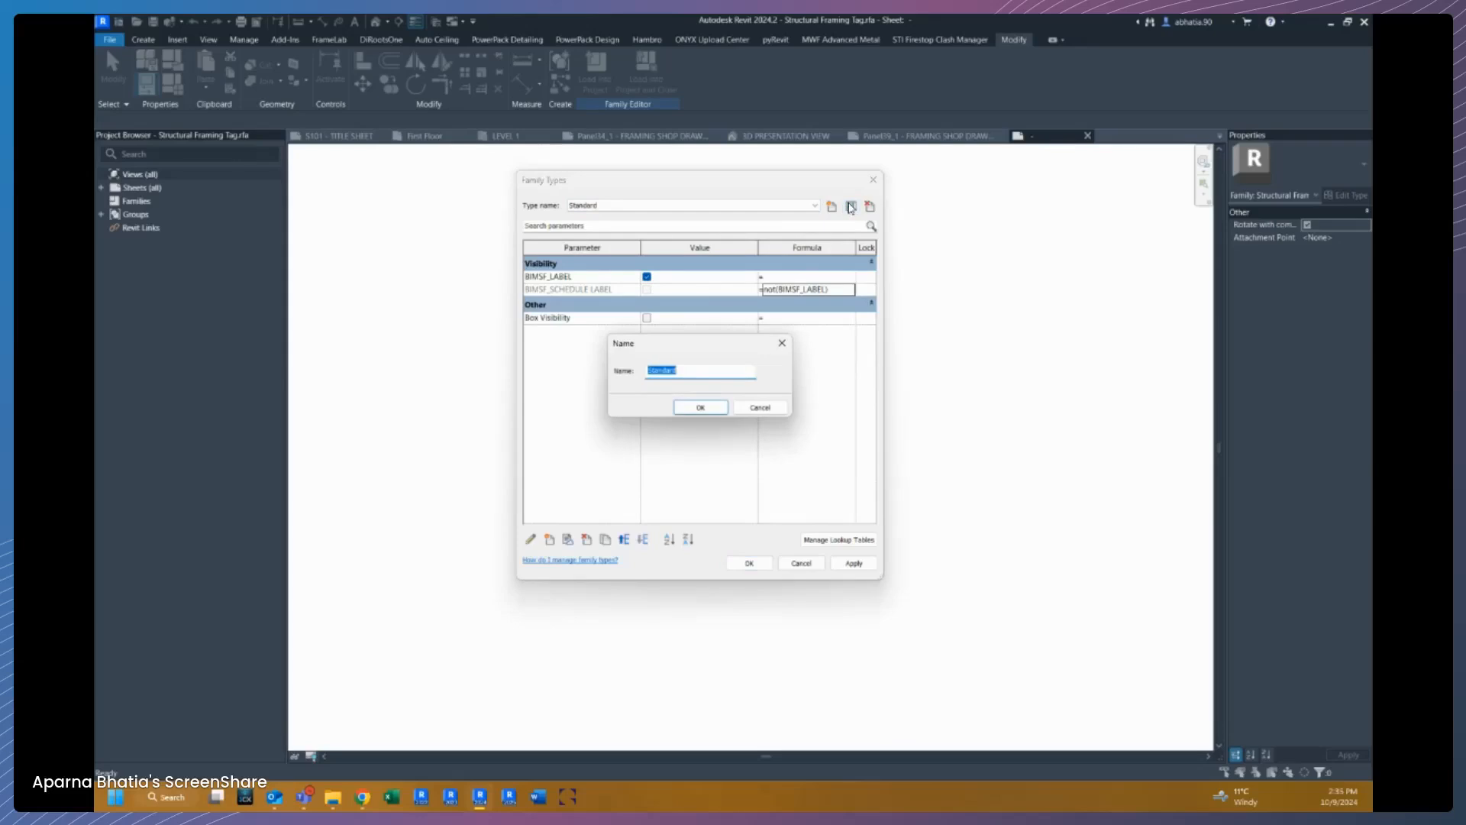
{"action": "type", "text": "BIMSF"}
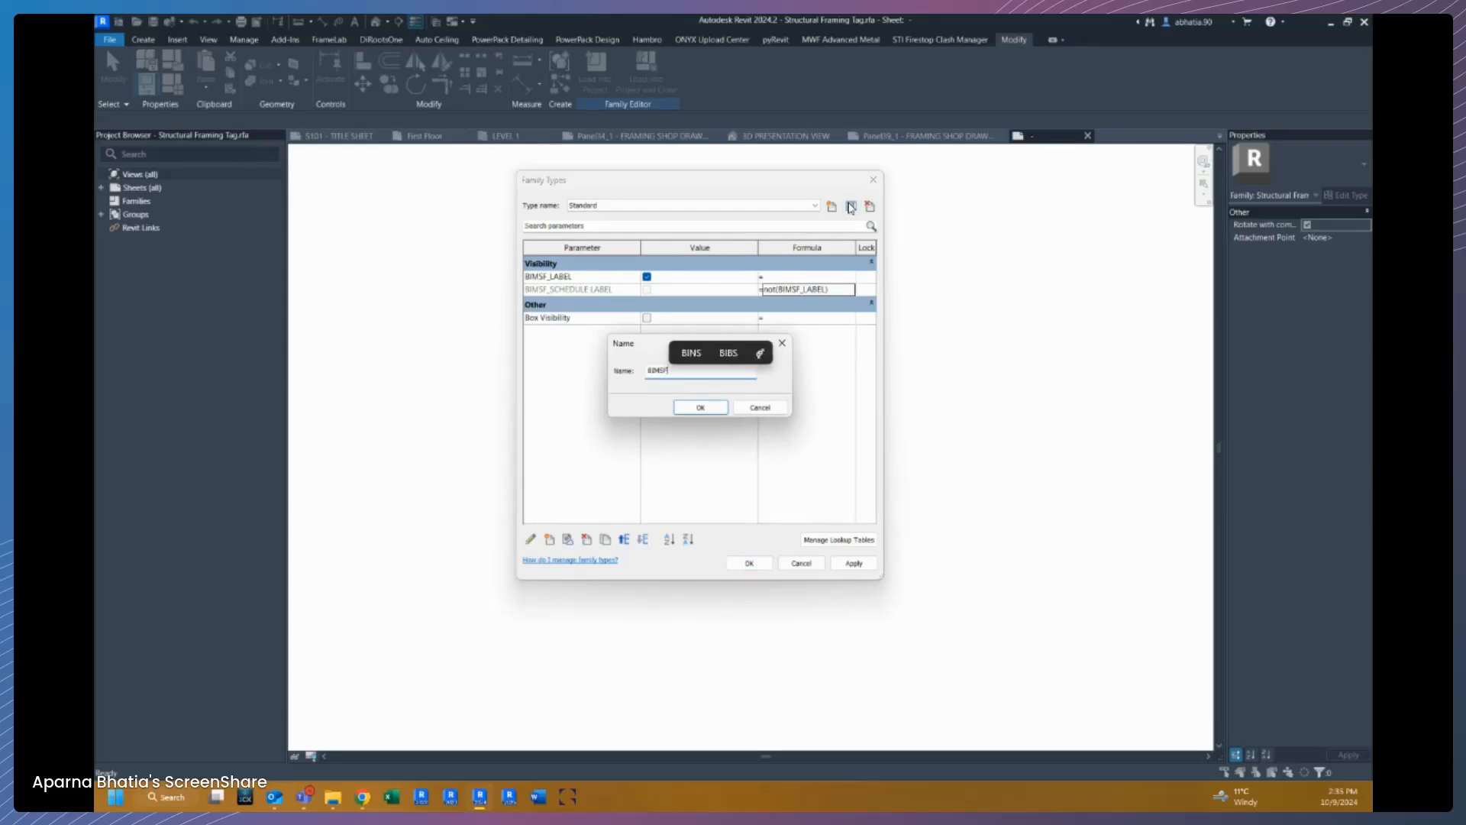
{"action": "type", "text": "_"}
{"action": "key", "text": "BackSpace"}
{"action": "key", "text": "BackSpace"}
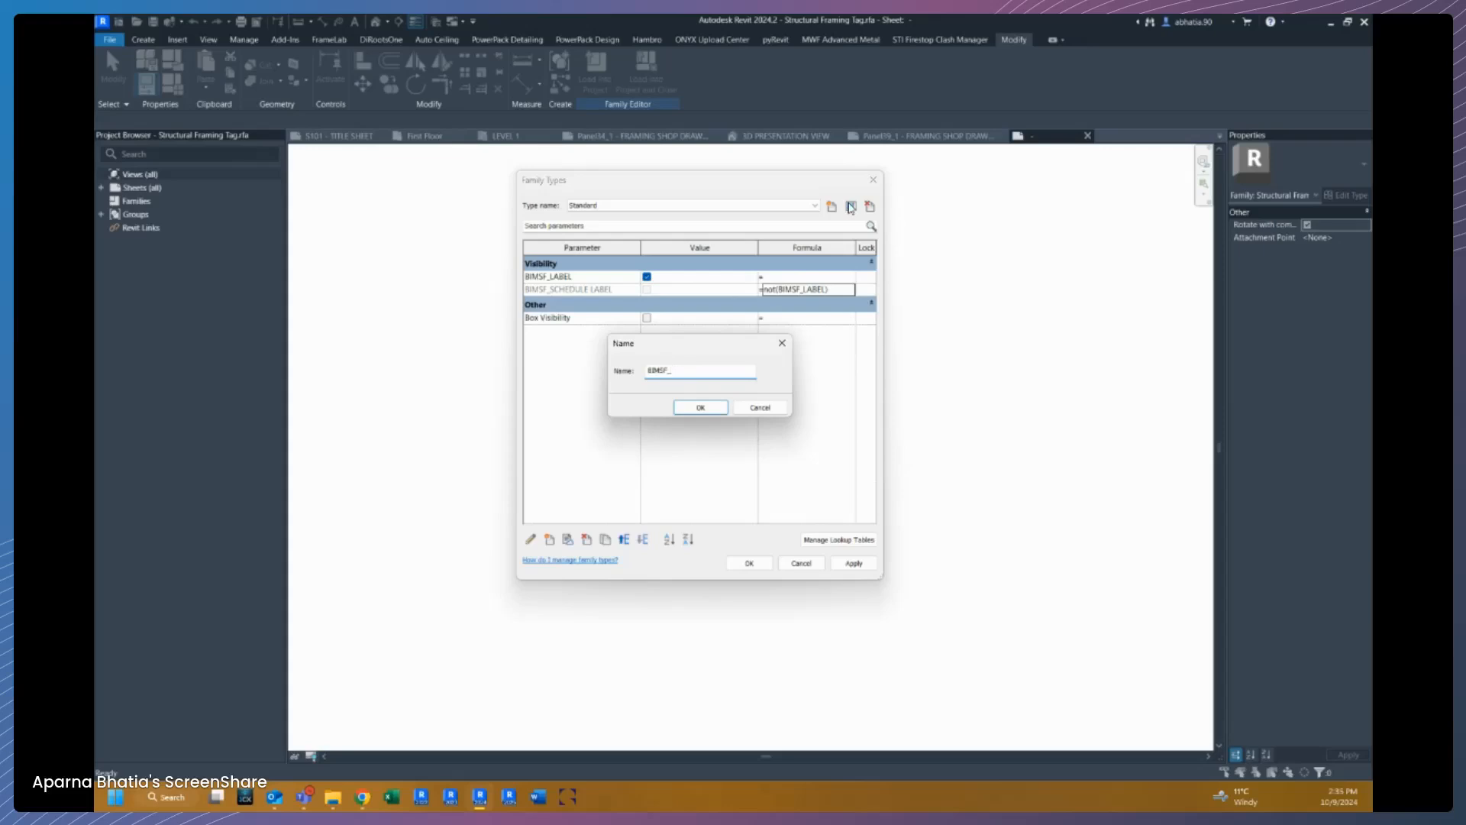
{"action": "type", "text": "LABEL"}
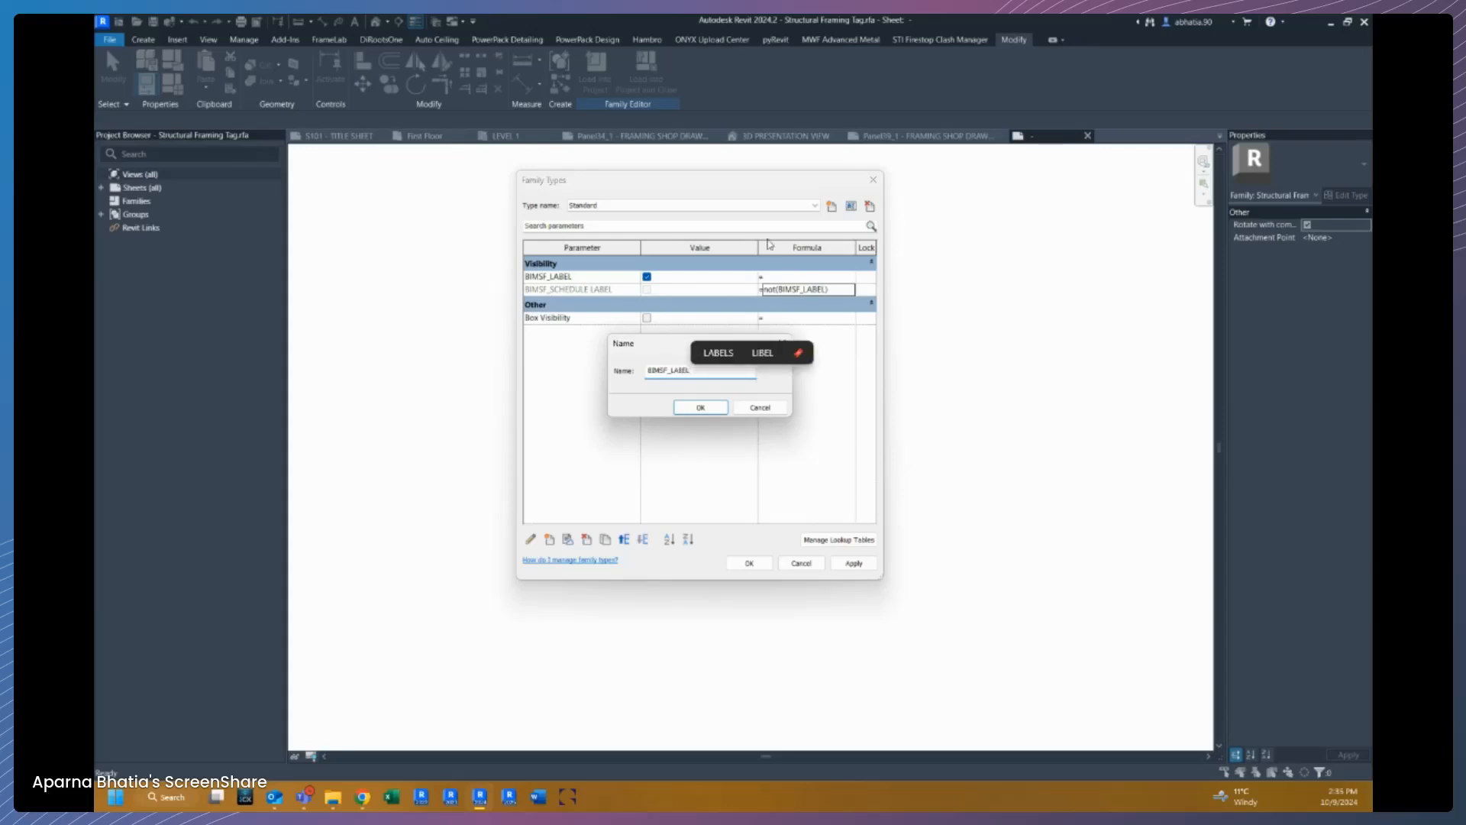
{"action": "left_click", "coordinate": [700, 407]}
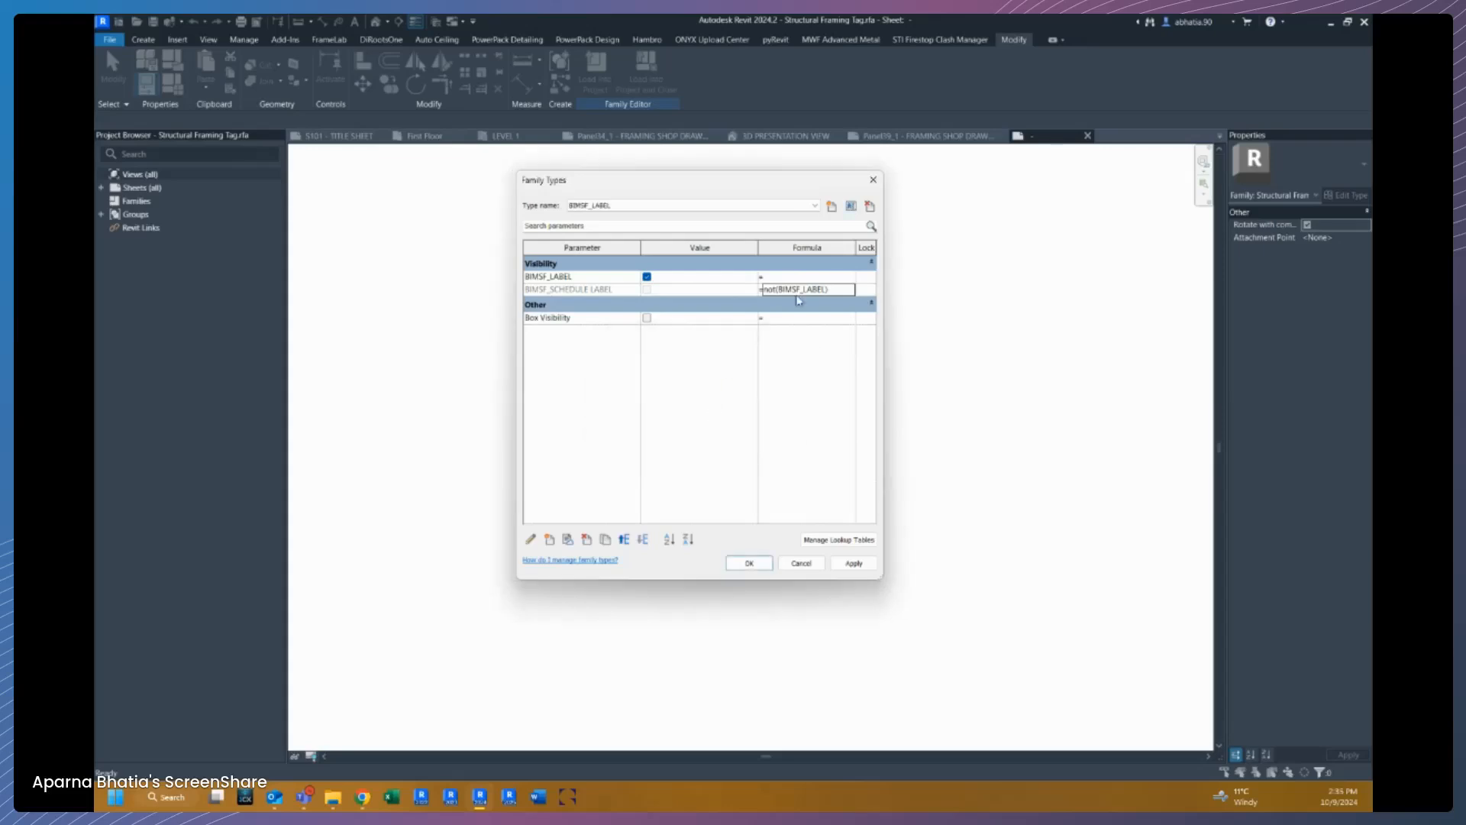
Step: Create a new family type named BIMSF_SCHEDULE LABEL with the BIMSF_LABEL visibility parameter turned off
{"action": "left_click", "coordinate": [832, 207]}
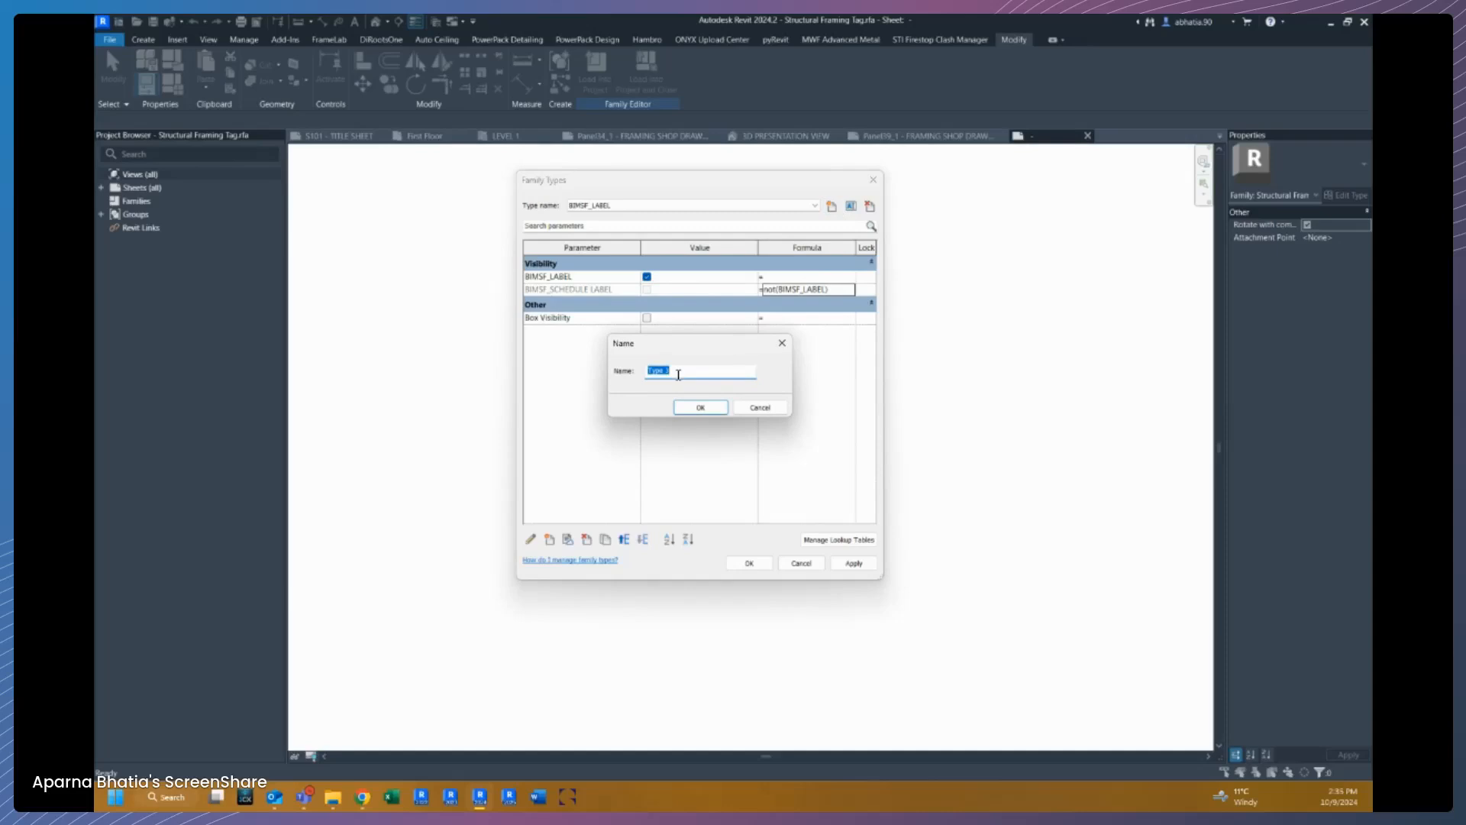
{"action": "type", "text": "BIMSF_SCHEDULE"}
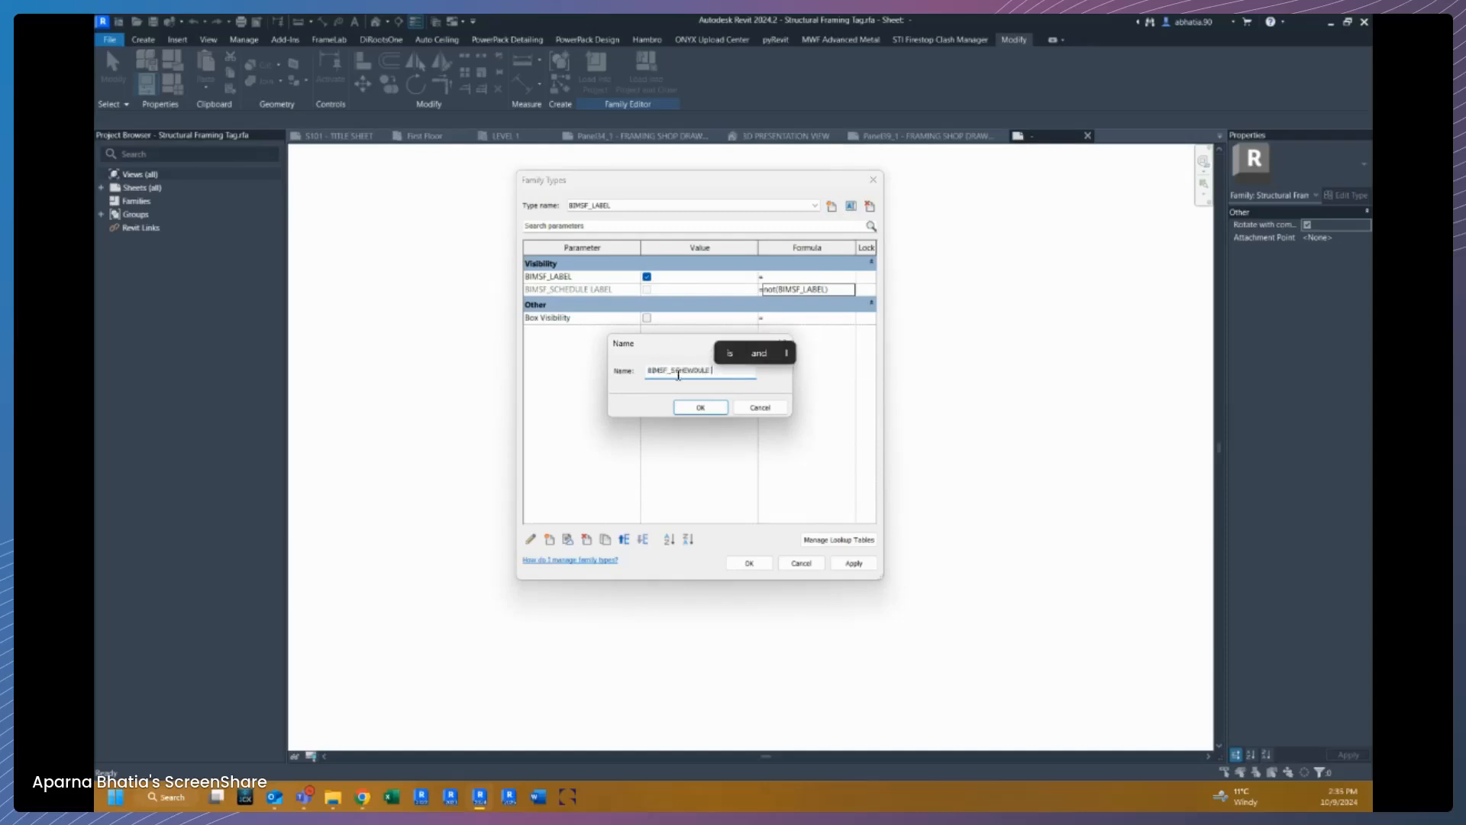
{"action": "key", "text": "BackSpace"}
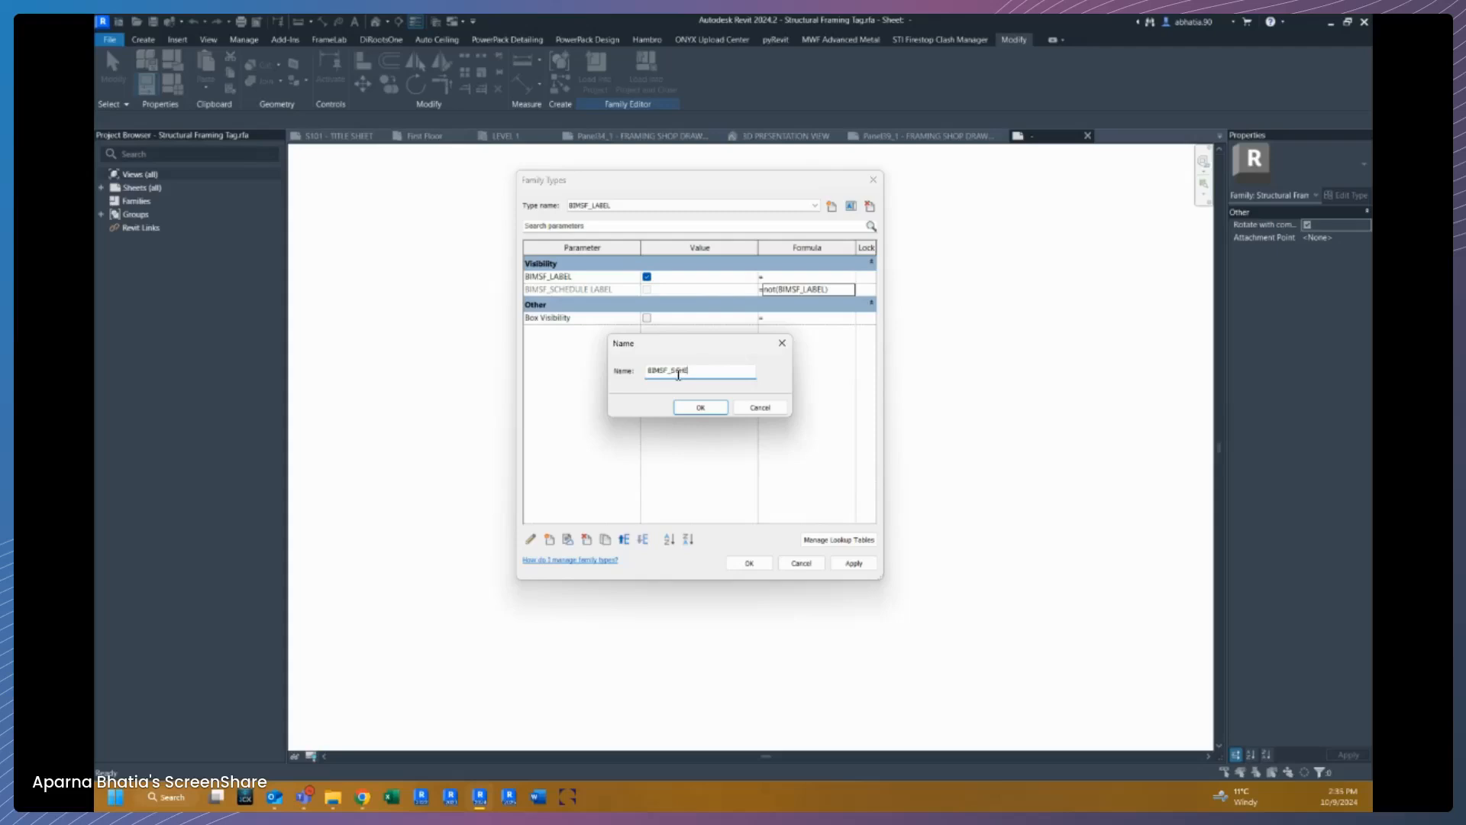
{"action": "type", "text": "DULE LABEL"}
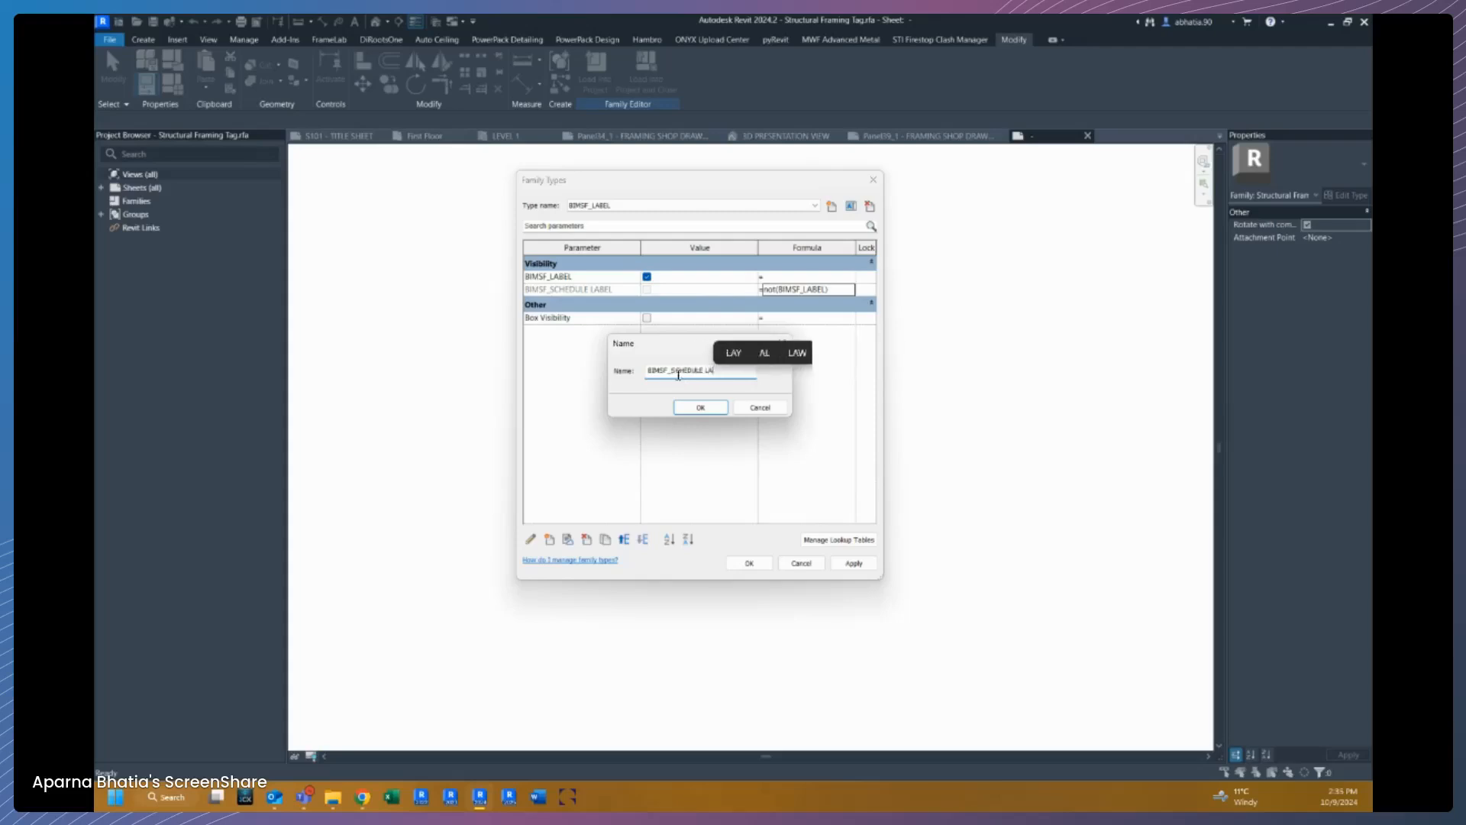
{"action": "left_click", "coordinate": [678, 409]}
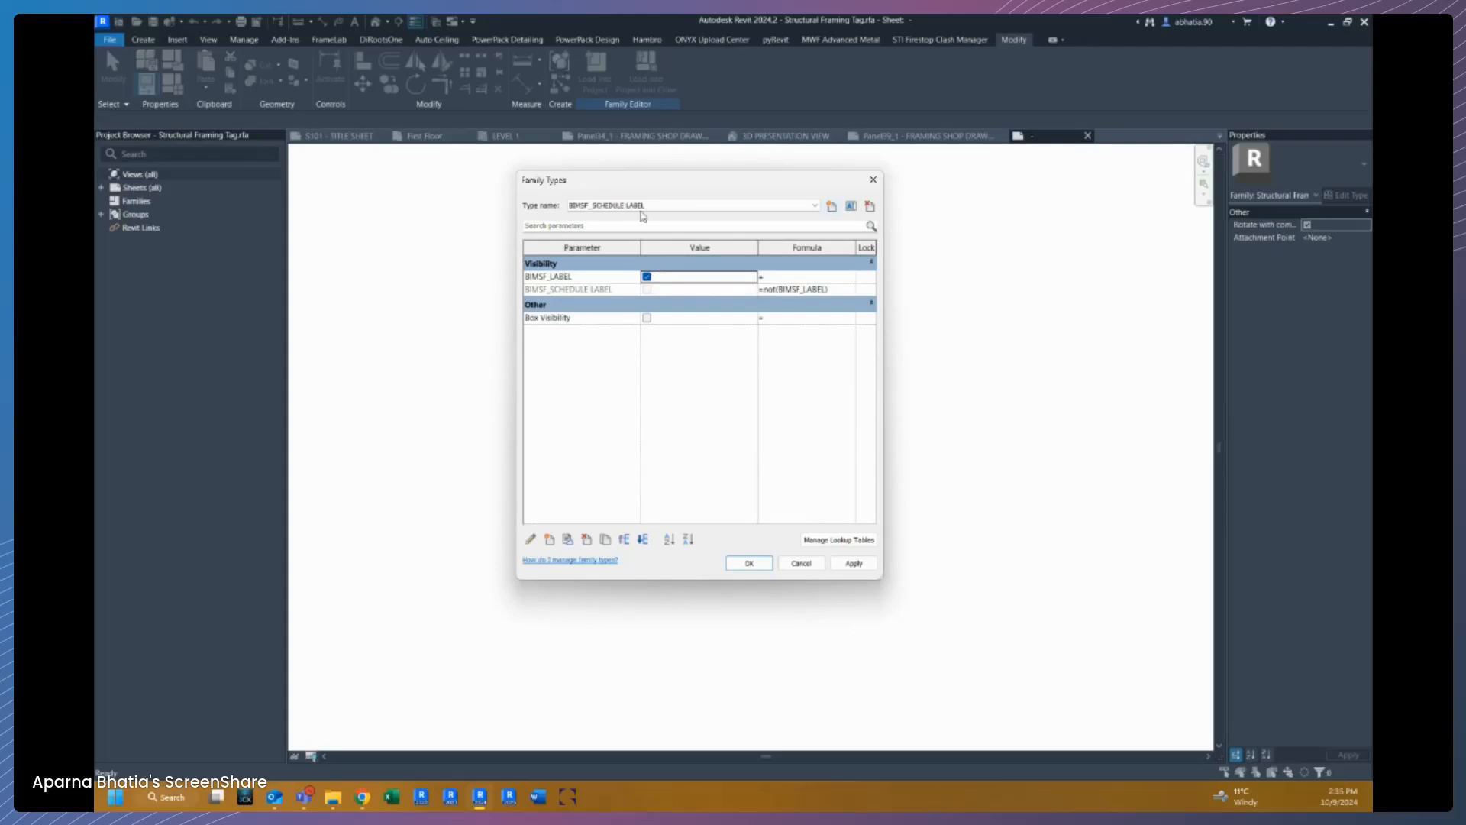
{"action": "left_click", "coordinate": [646, 276]}
{"action": "left_click", "coordinate": [749, 563]}
Step: Load the tag family into the open projects and close it, saving it as Structural Framing Tag.rfa in the Webinar folder
{"action": "left_click", "coordinate": [655, 83]}
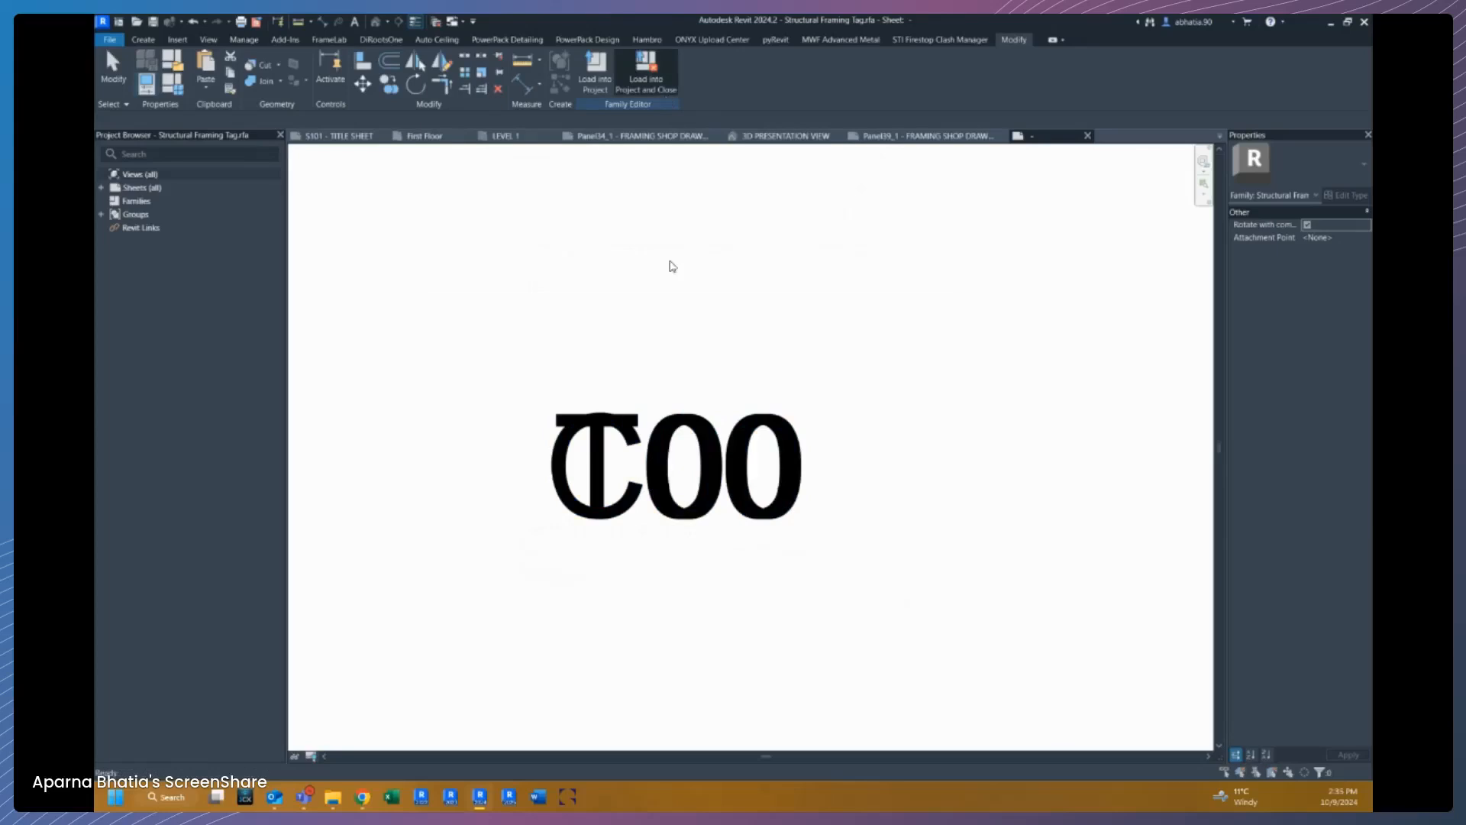
{"action": "left_click", "coordinate": [701, 502]}
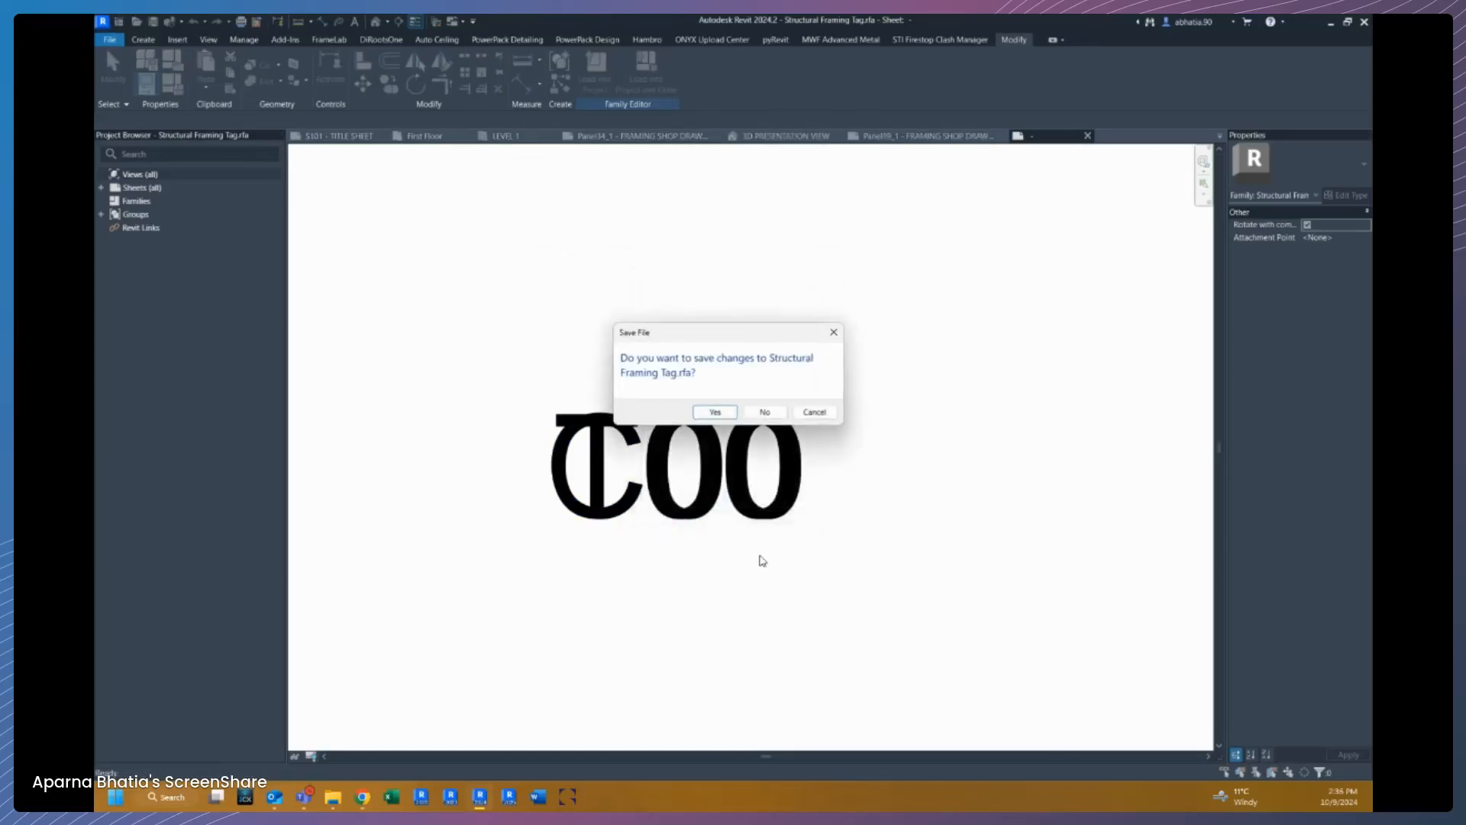
{"action": "left_click", "coordinate": [715, 412]}
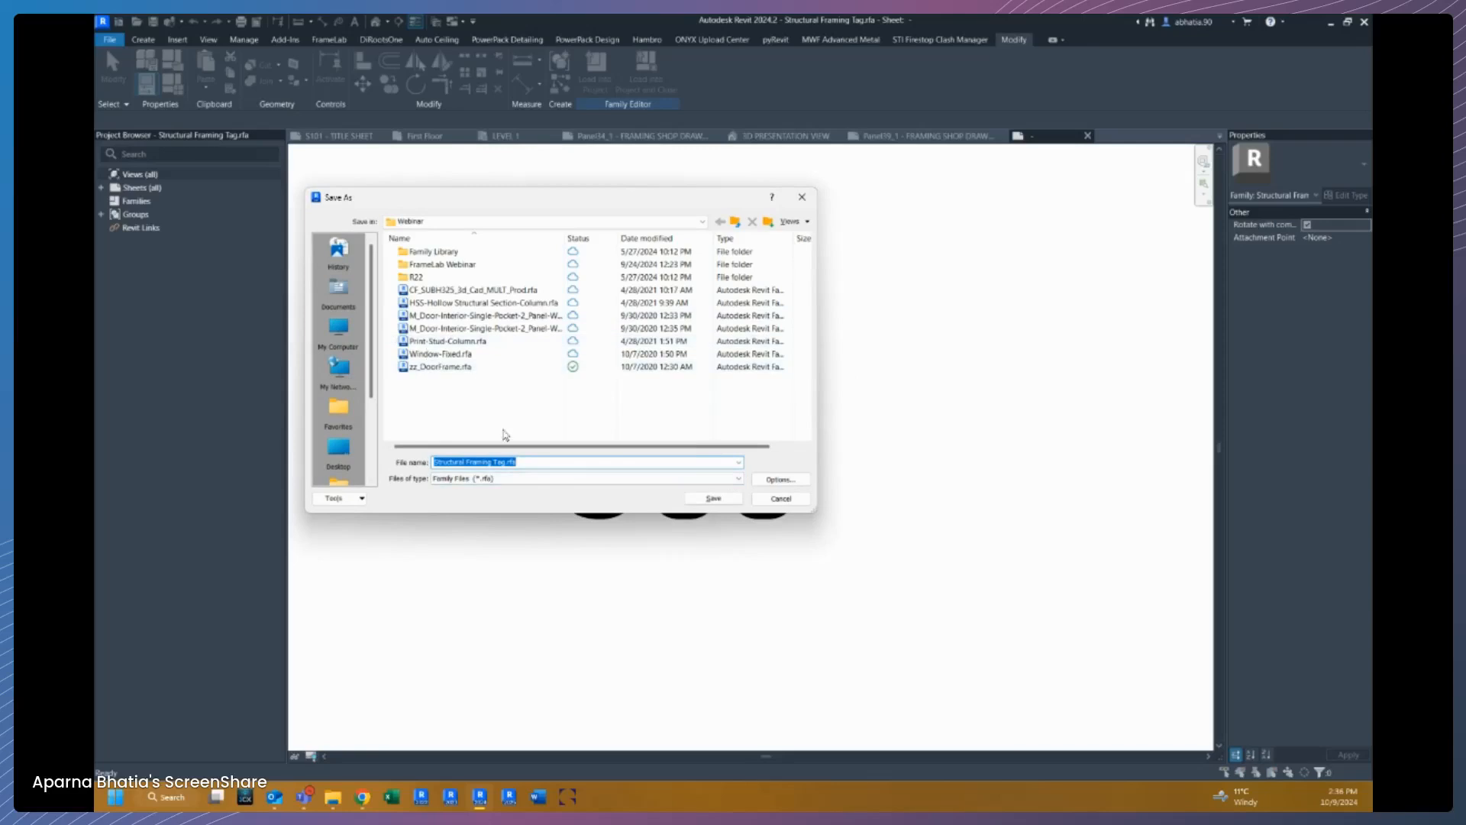
{"action": "left_click", "coordinate": [703, 500]}
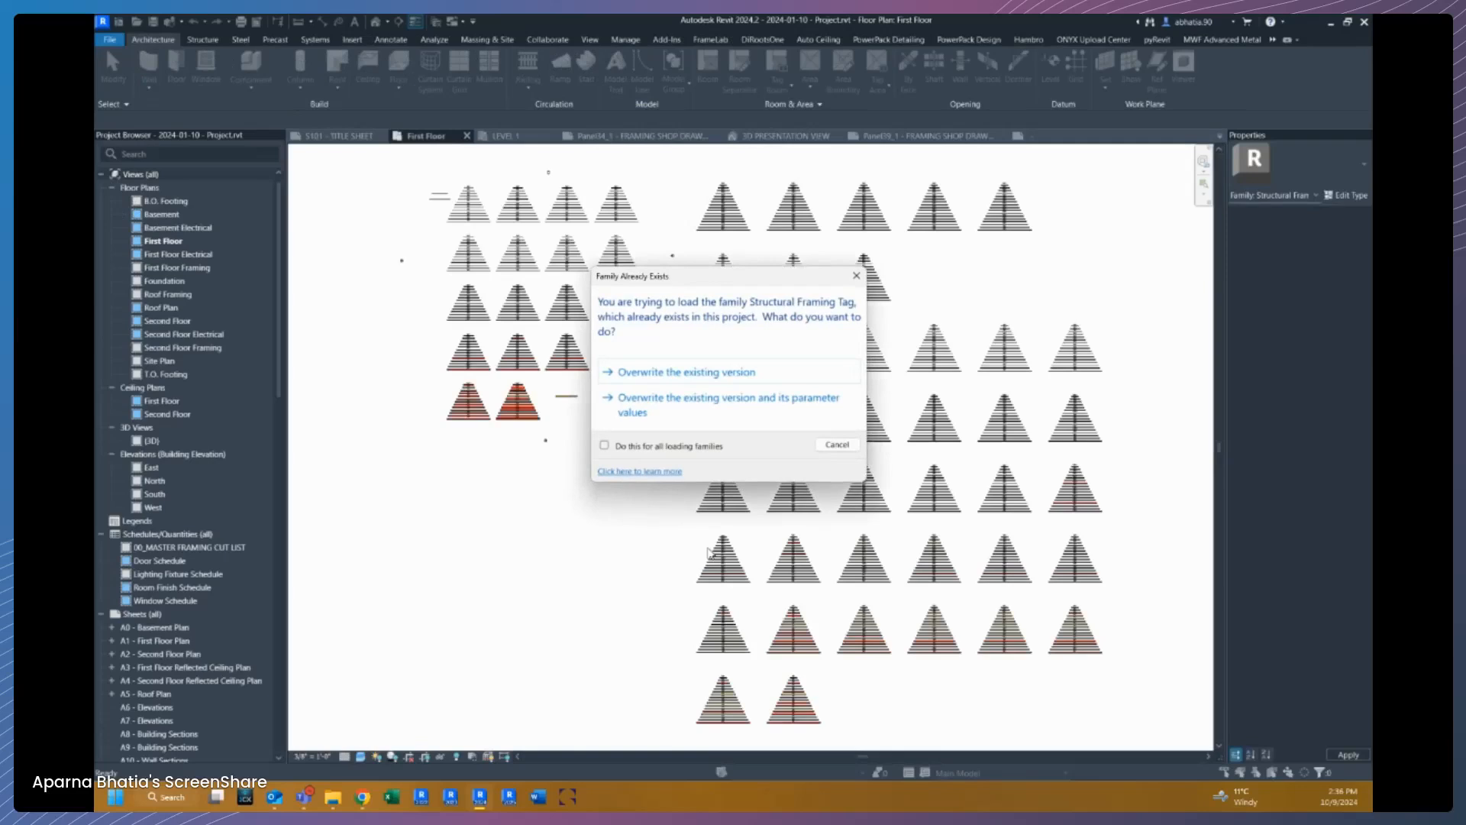
Step: Overwrite the existing Structural Framing Tag and its parameter values in the projects, and dismiss the project save reminder
{"action": "left_click", "coordinate": [661, 417]}
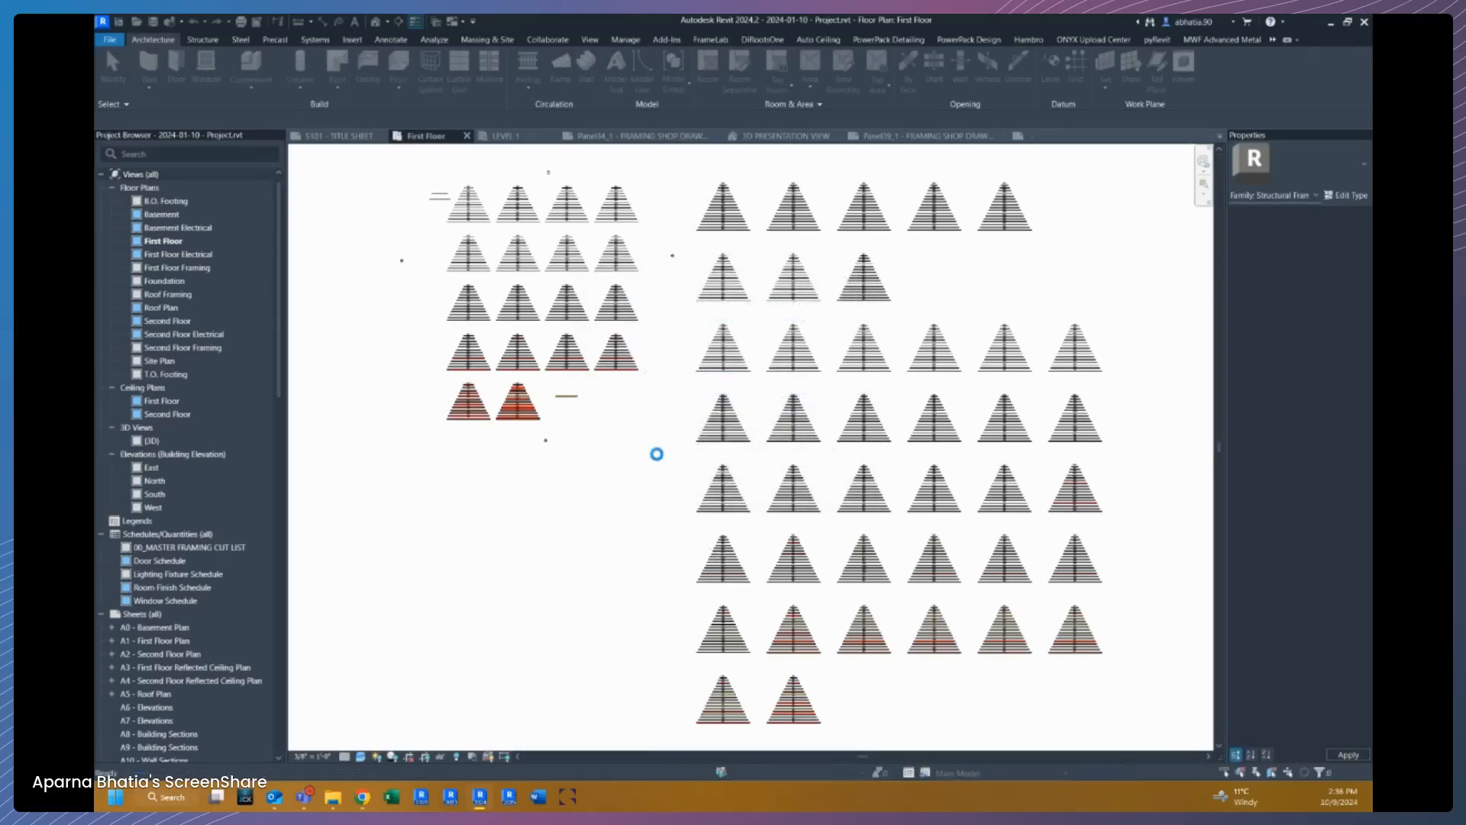
{"action": "left_click", "coordinate": [709, 404]}
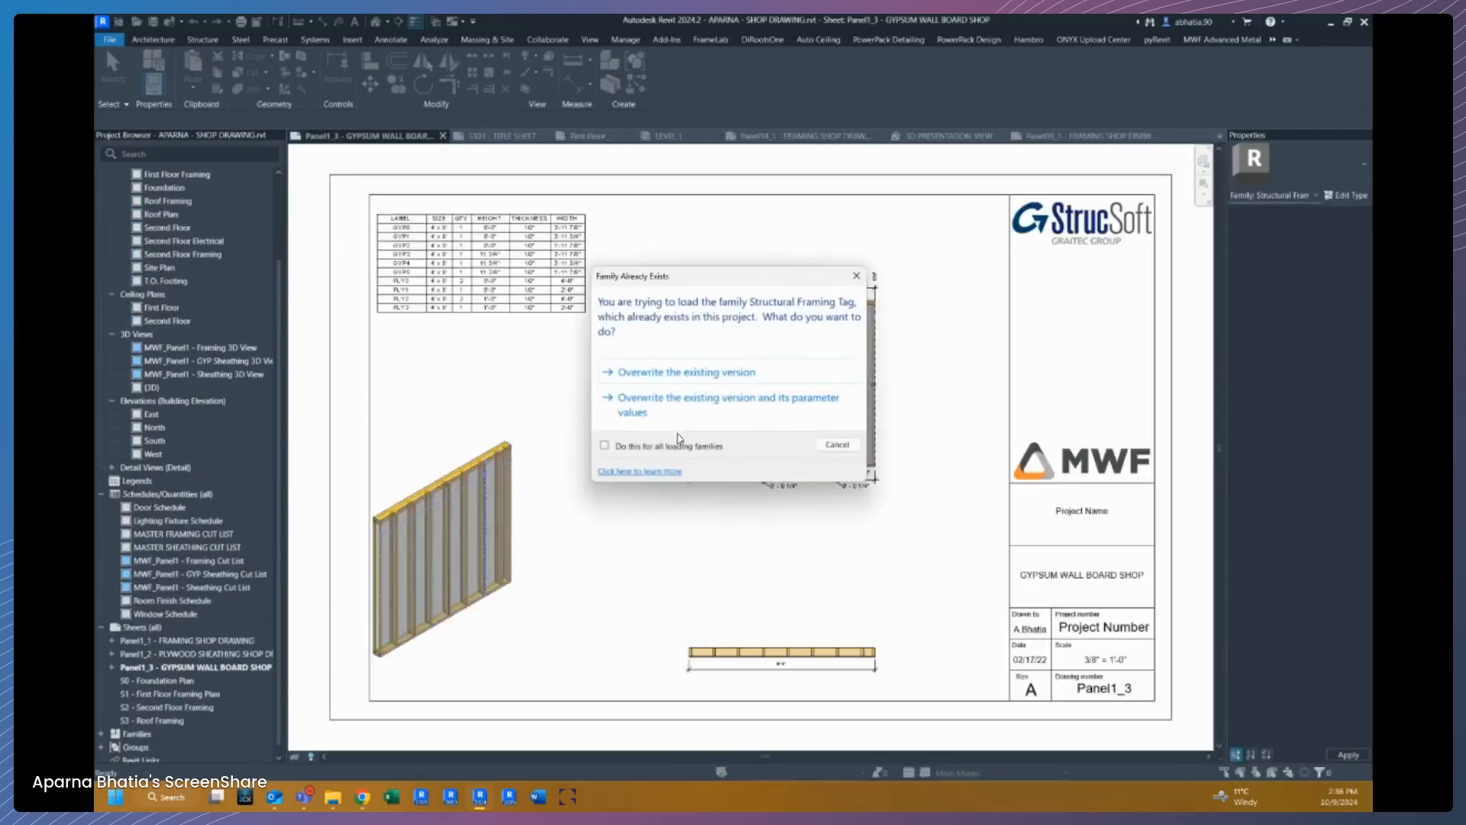
{"action": "left_click", "coordinate": [677, 422]}
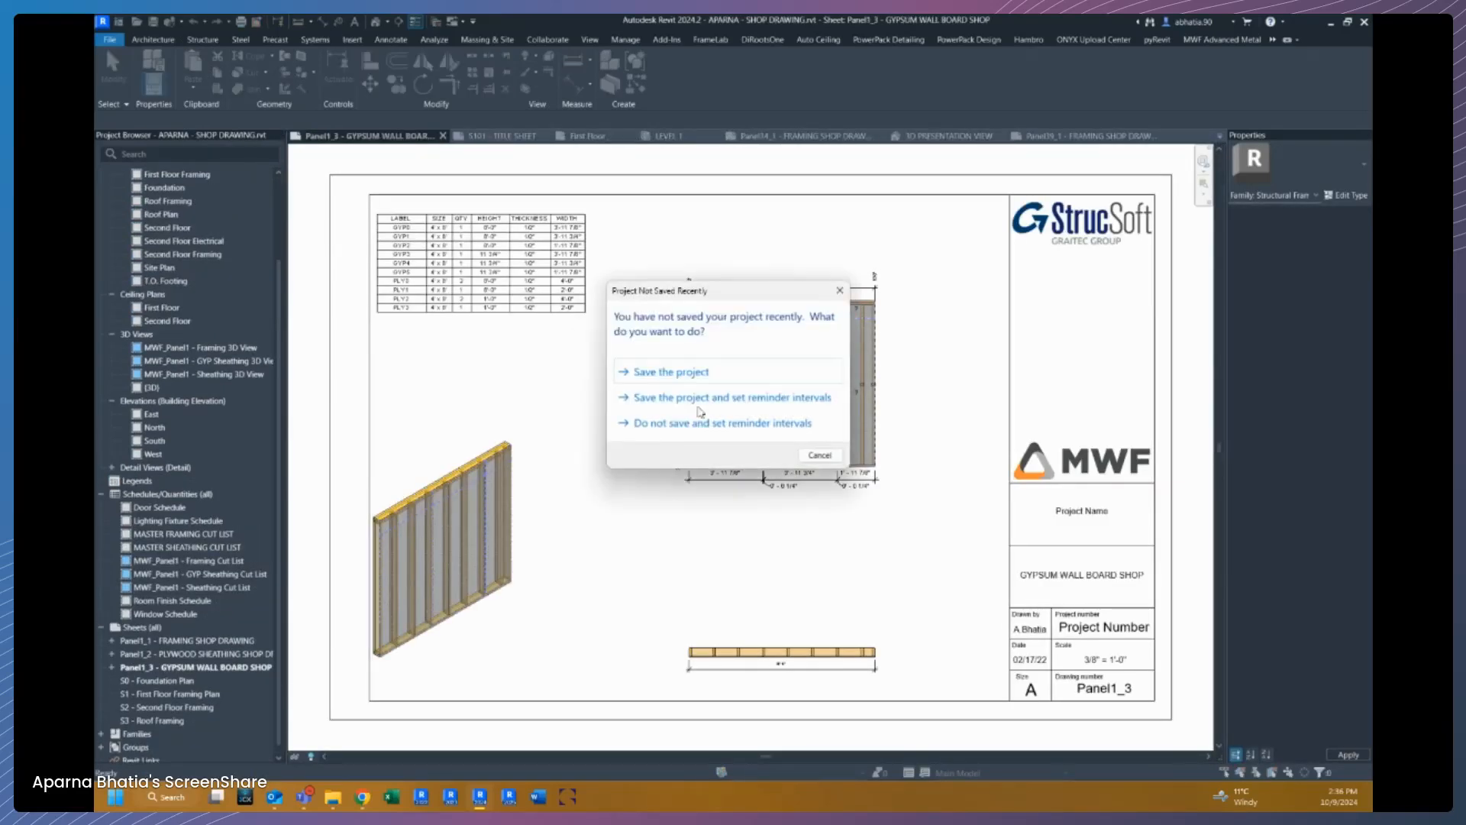
{"action": "left_click", "coordinate": [817, 454]}
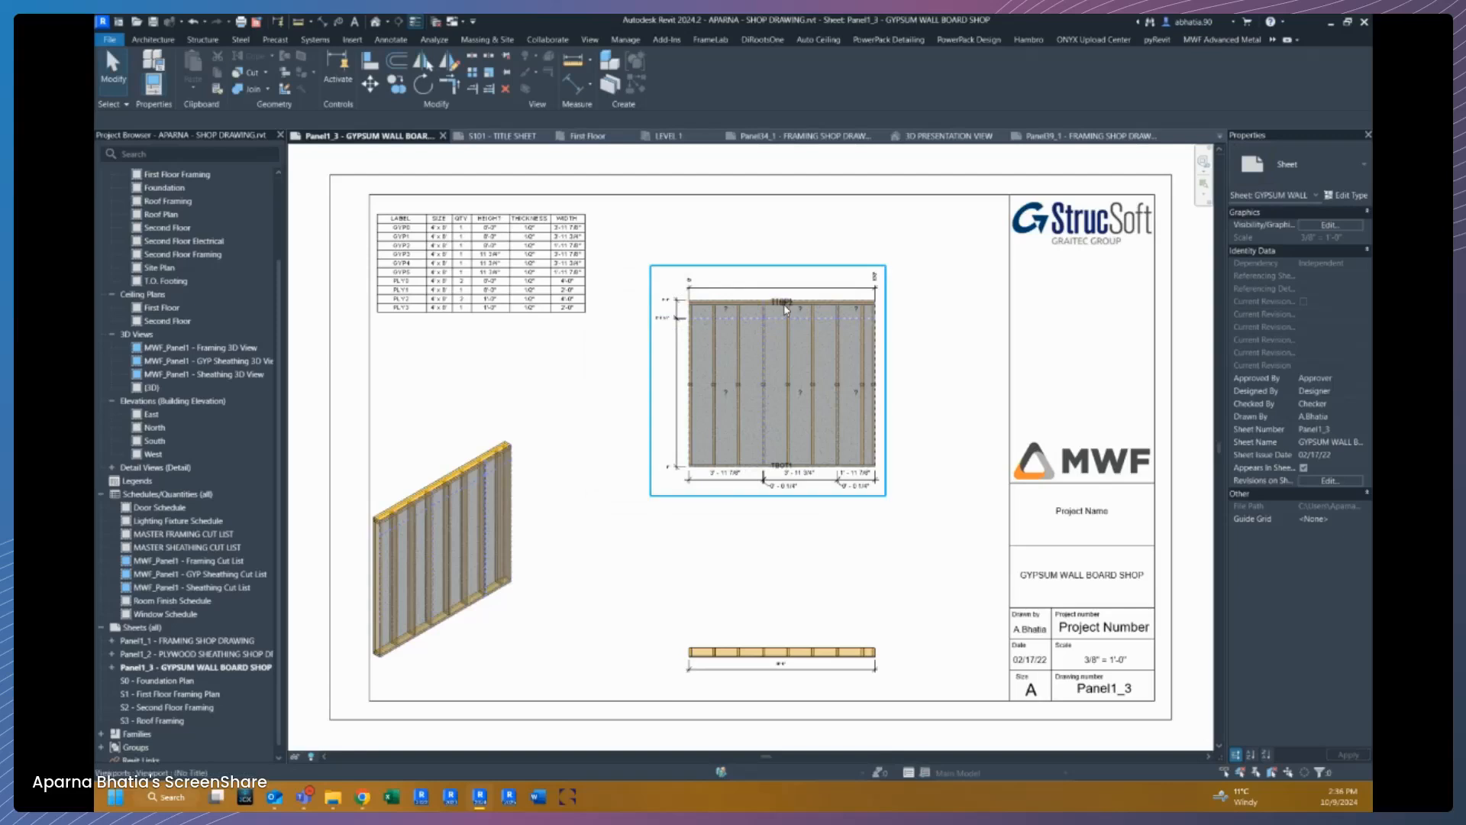
Step: On the Panel39_1 framing sheet, turn off BIMSF_LABEL for the Boxed type of the structural framing tag
{"action": "scroll", "coordinate": [764, 321], "scroll_direction": "up", "scroll_amount": 4}
{"action": "left_click", "coordinate": [1084, 136]}
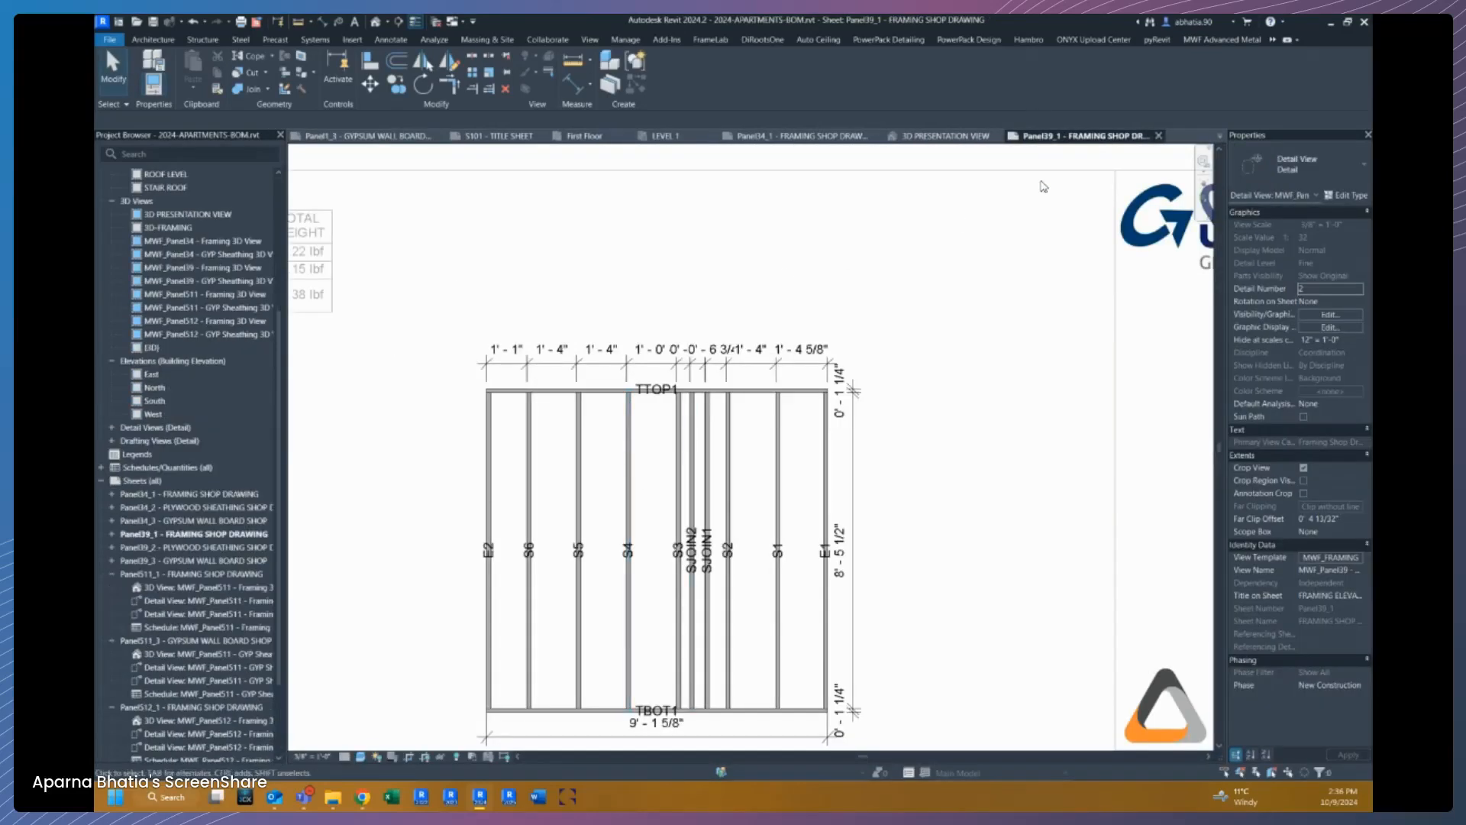
{"action": "scroll", "coordinate": [808, 392], "scroll_direction": "down", "scroll_amount": 2}
{"action": "scroll", "coordinate": [669, 487], "scroll_direction": "up", "scroll_amount": 3}
{"action": "scroll", "coordinate": [735, 289], "scroll_direction": "up", "scroll_amount": 3}
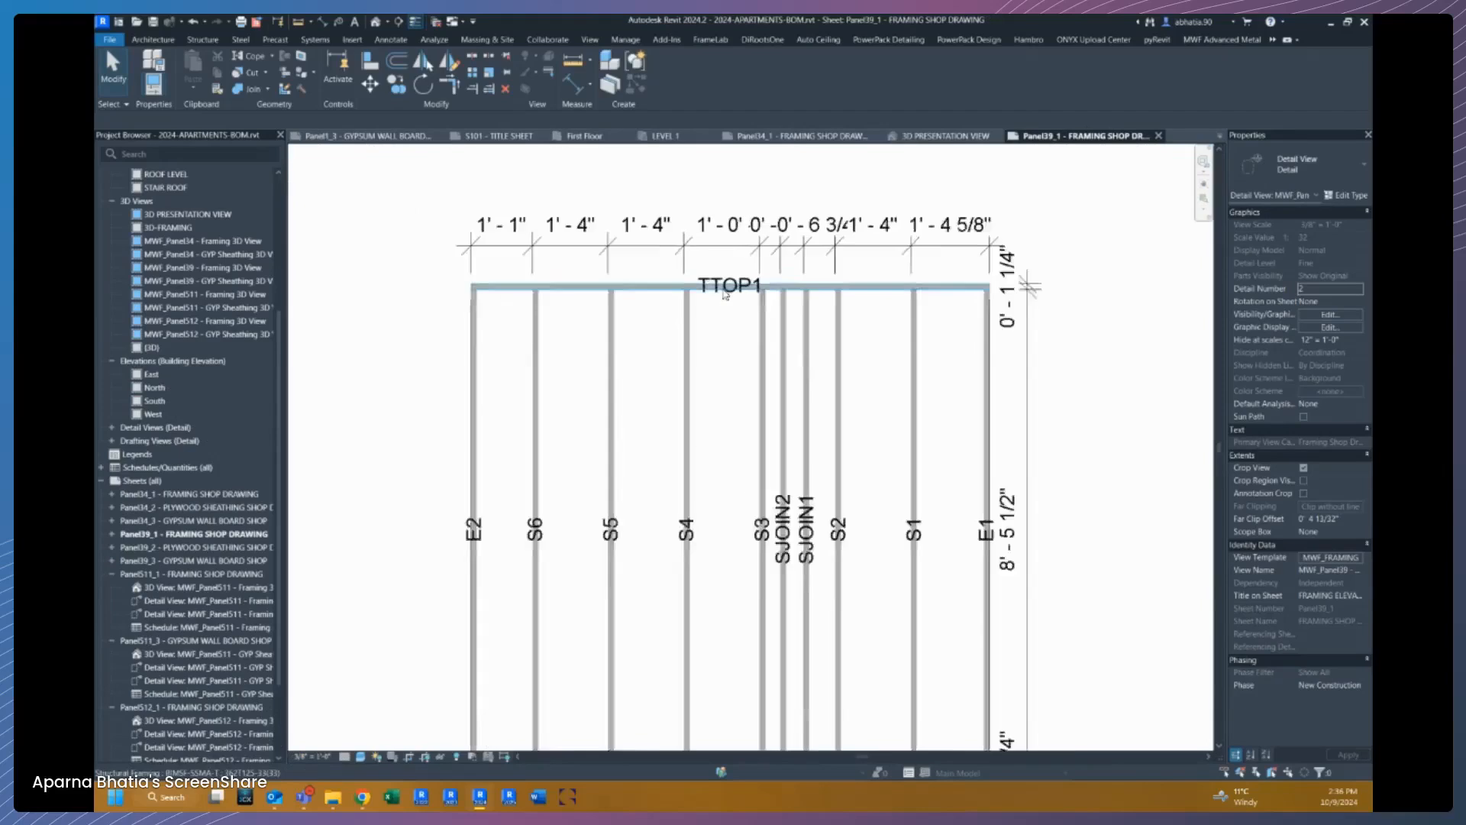
{"action": "left_click", "coordinate": [731, 288]}
{"action": "scroll", "coordinate": [728, 277], "scroll_direction": "down", "scroll_amount": 3}
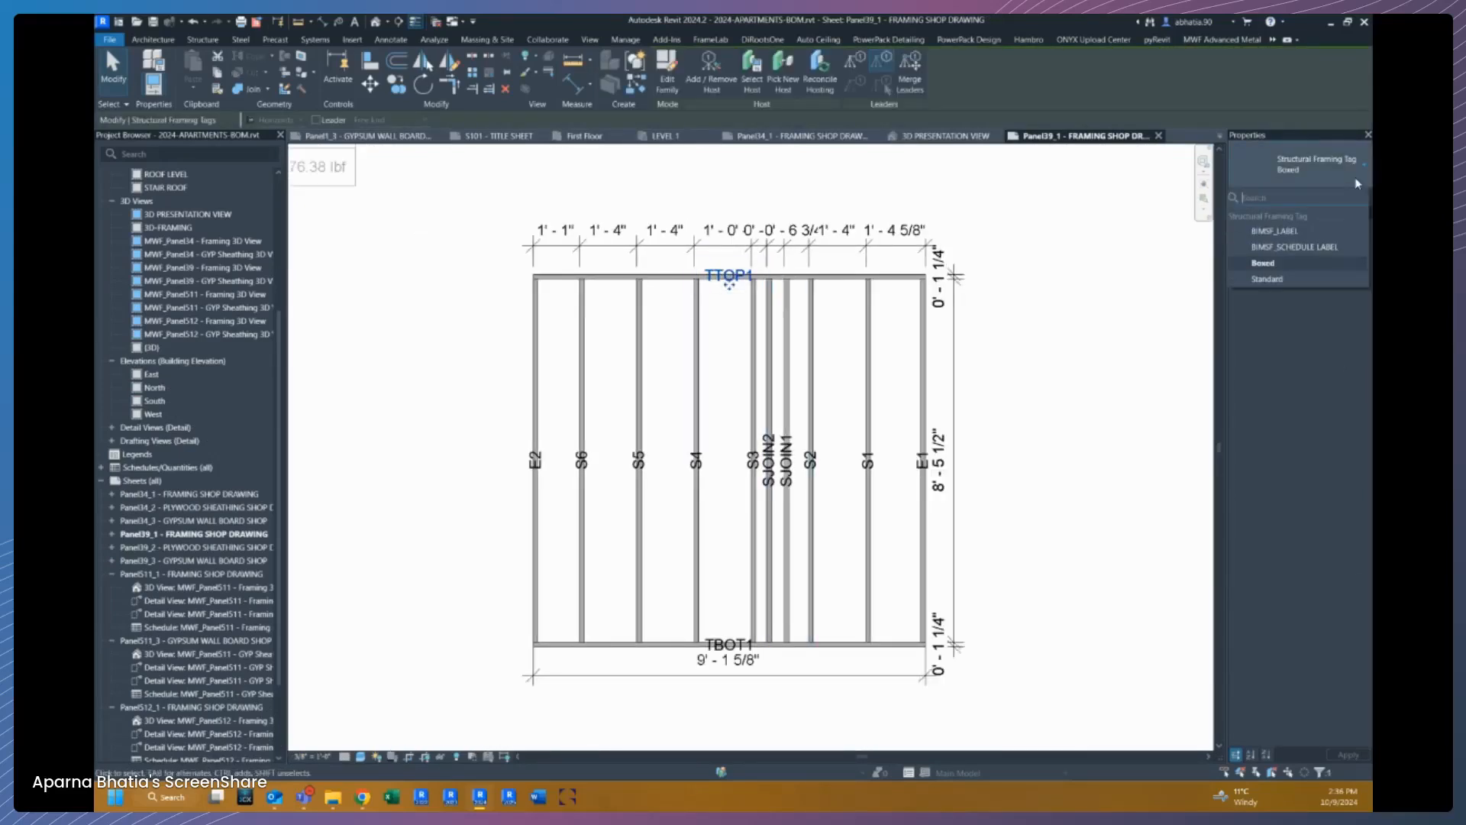
{"action": "left_click", "coordinate": [1348, 196]}
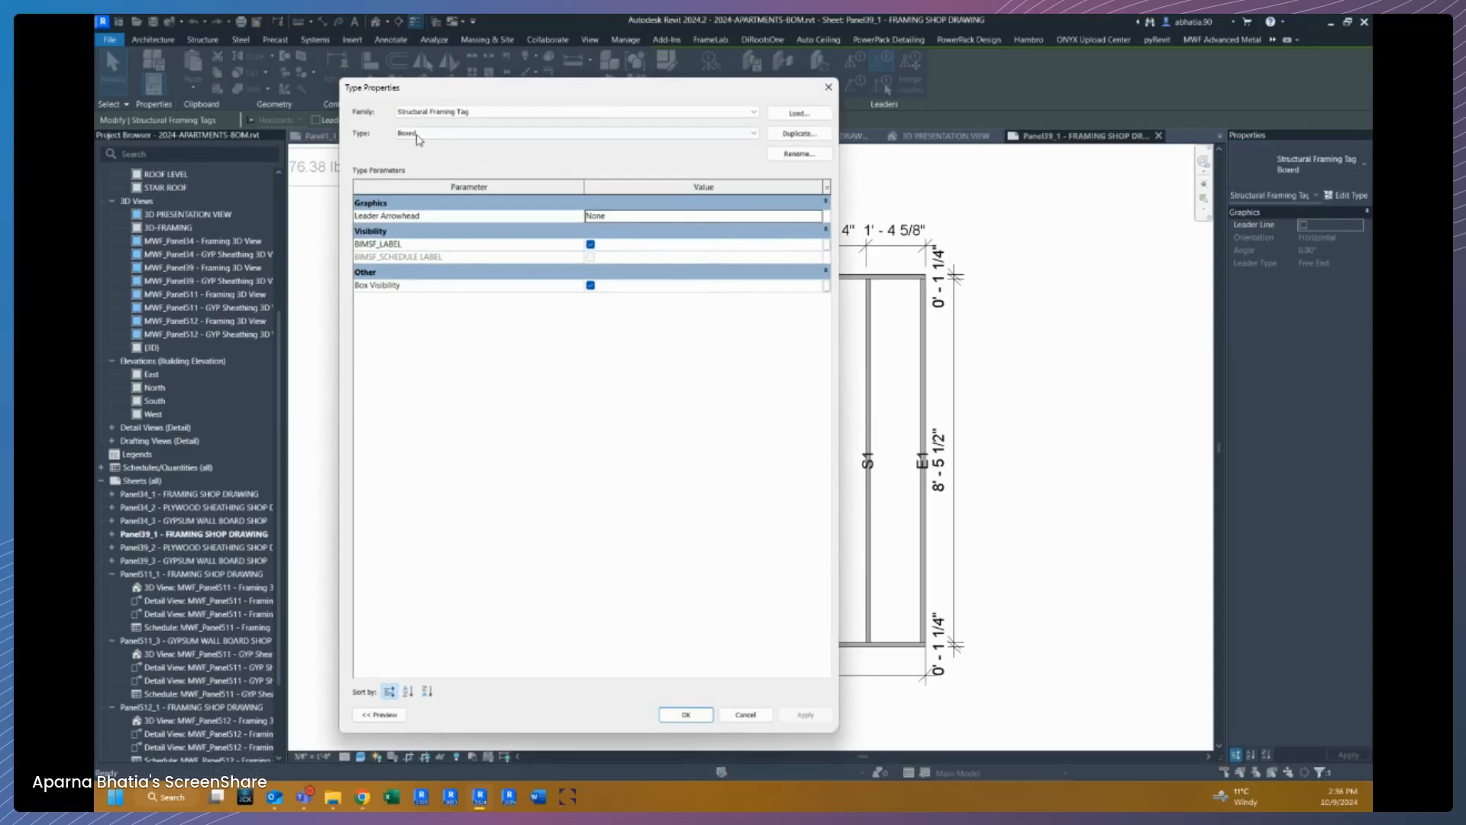
{"action": "left_click", "coordinate": [590, 244]}
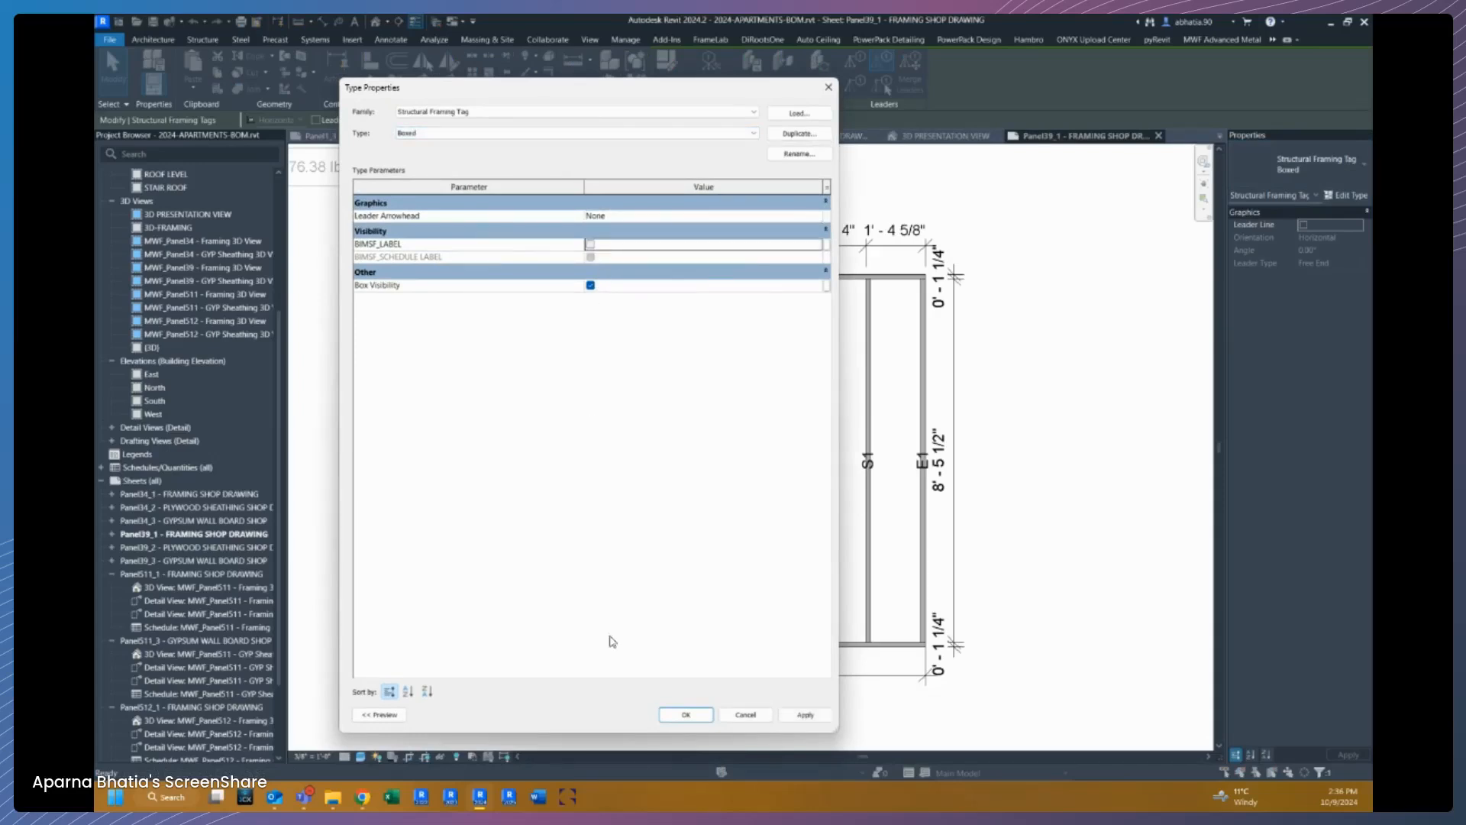
{"action": "key", "text": "Return"}
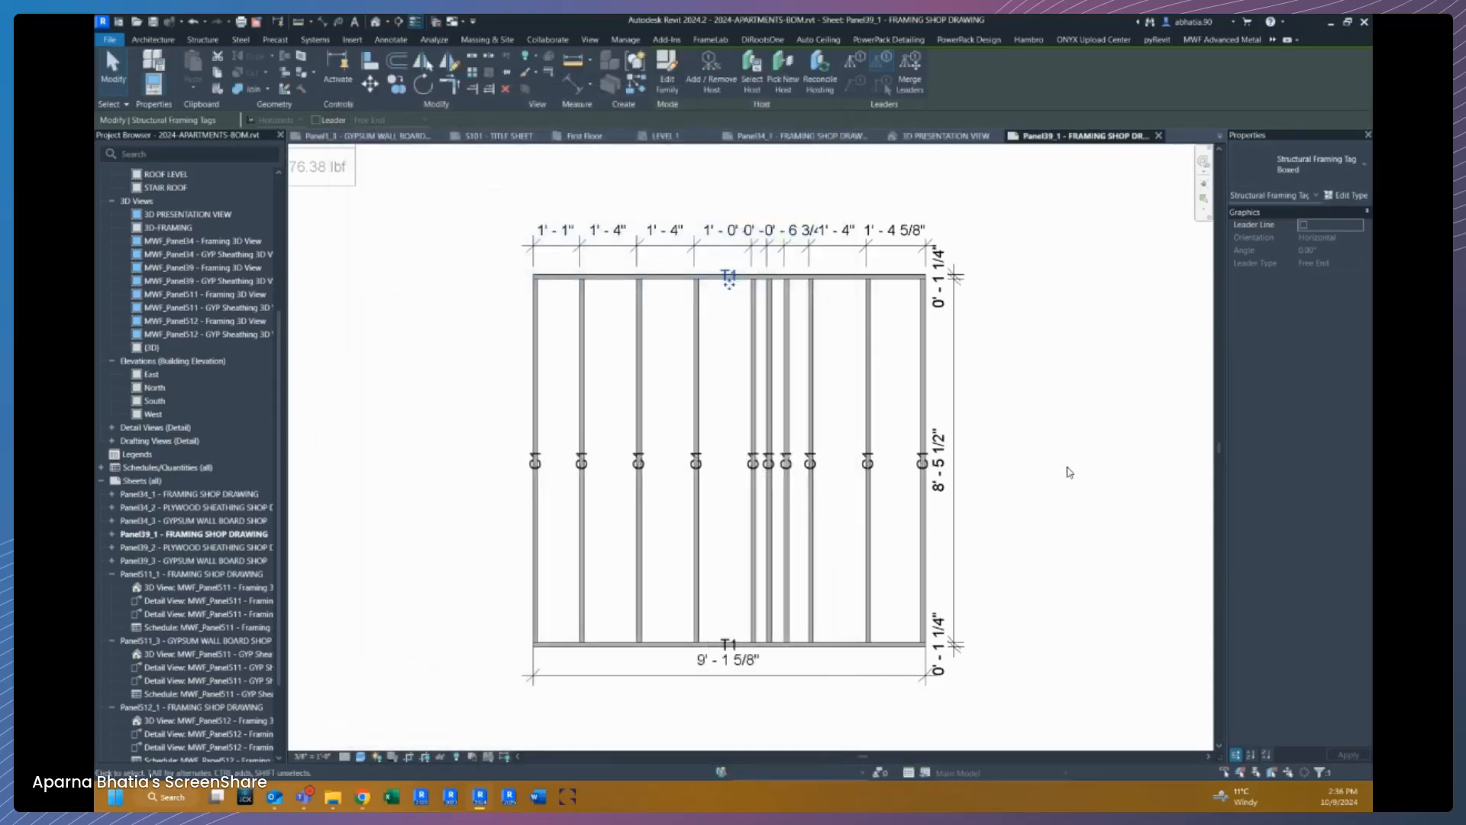
Step: Compare the elevation's framing tags with the cut list labels on the sheet, and deactivate the elevation view
{"action": "left_click", "coordinate": [871, 428]}
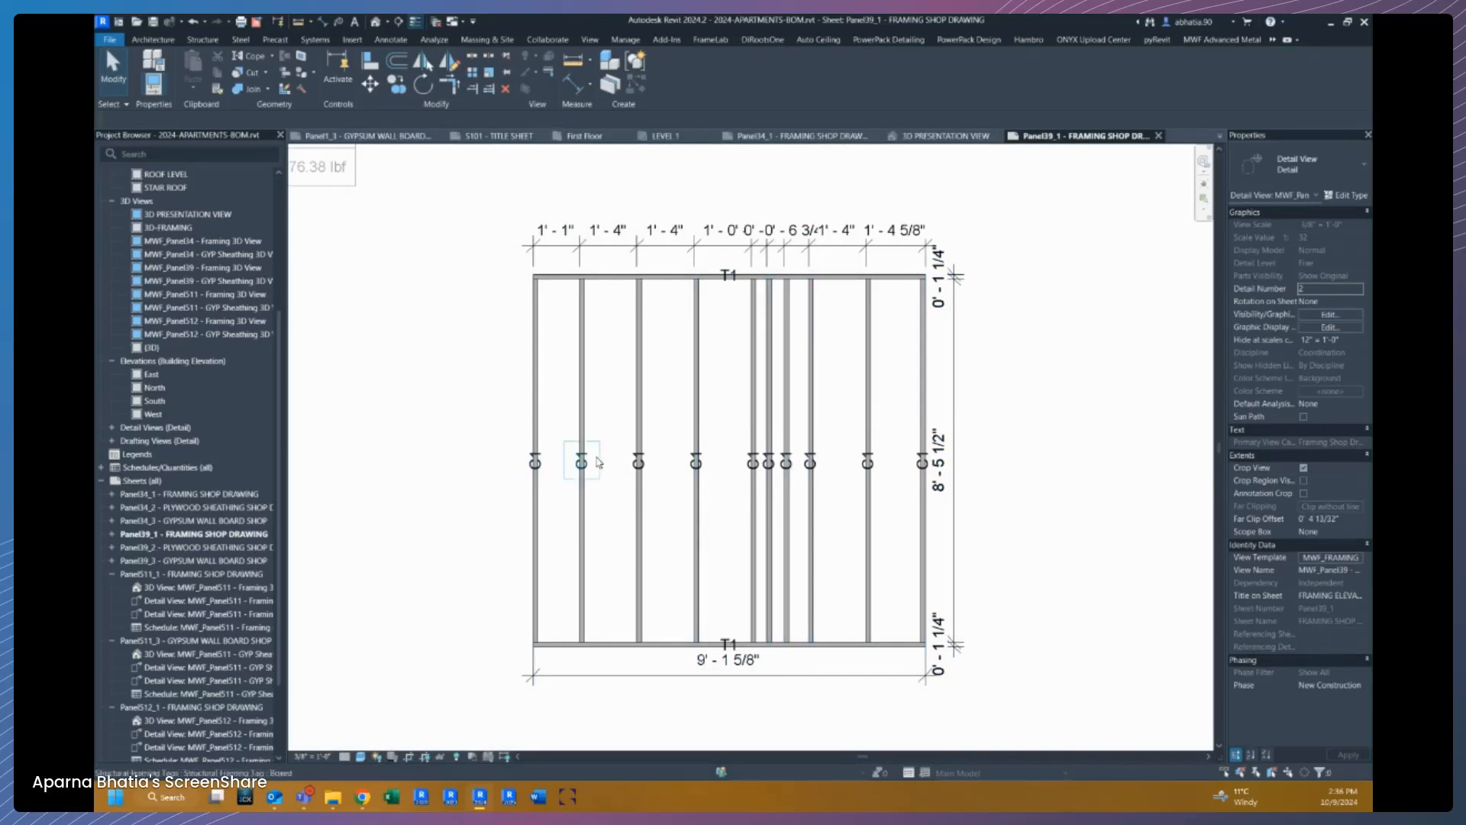
{"action": "scroll", "coordinate": [985, 468], "scroll_direction": "down", "scroll_amount": 3}
{"action": "scroll", "coordinate": [527, 351], "scroll_direction": "up", "scroll_amount": 3}
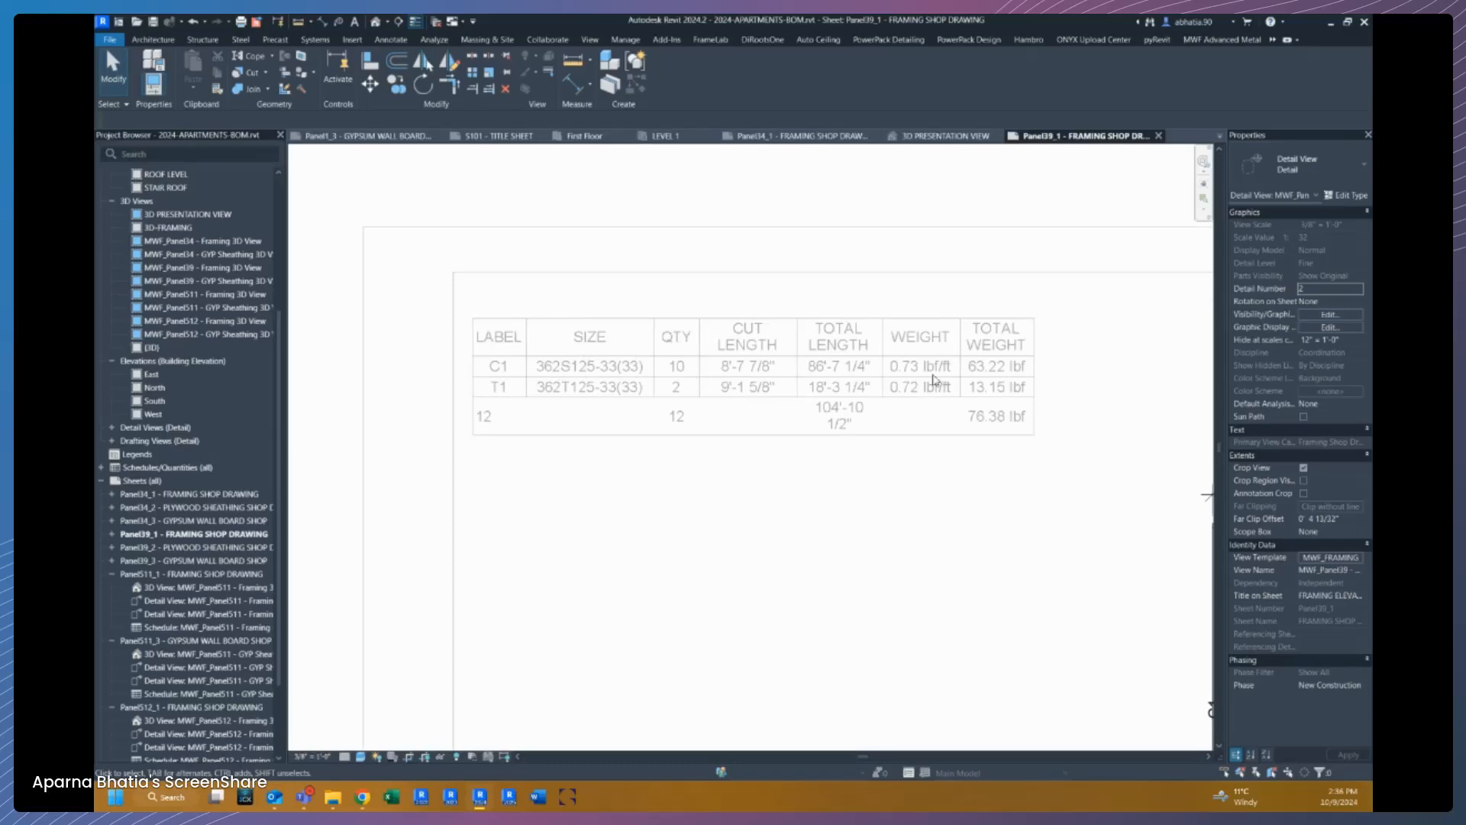
{"action": "scroll", "coordinate": [814, 384], "scroll_direction": "down", "scroll_amount": 4}
{"action": "middle_click_drag", "start_coordinate": [866, 436], "coordinate": [583, 412]}
{"action": "right_click", "coordinate": [583, 412]}
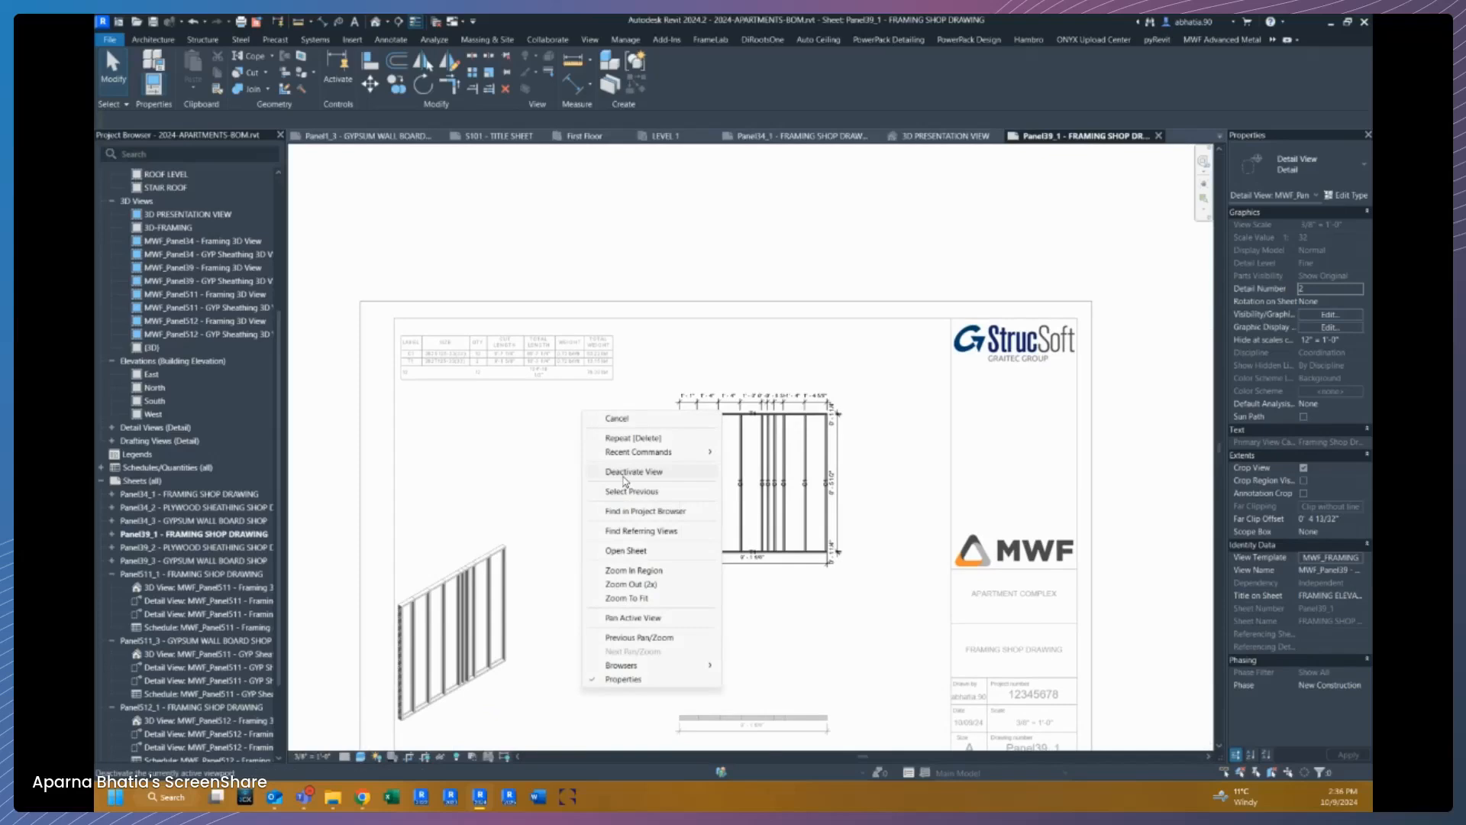
{"action": "left_click", "coordinate": [611, 469]}
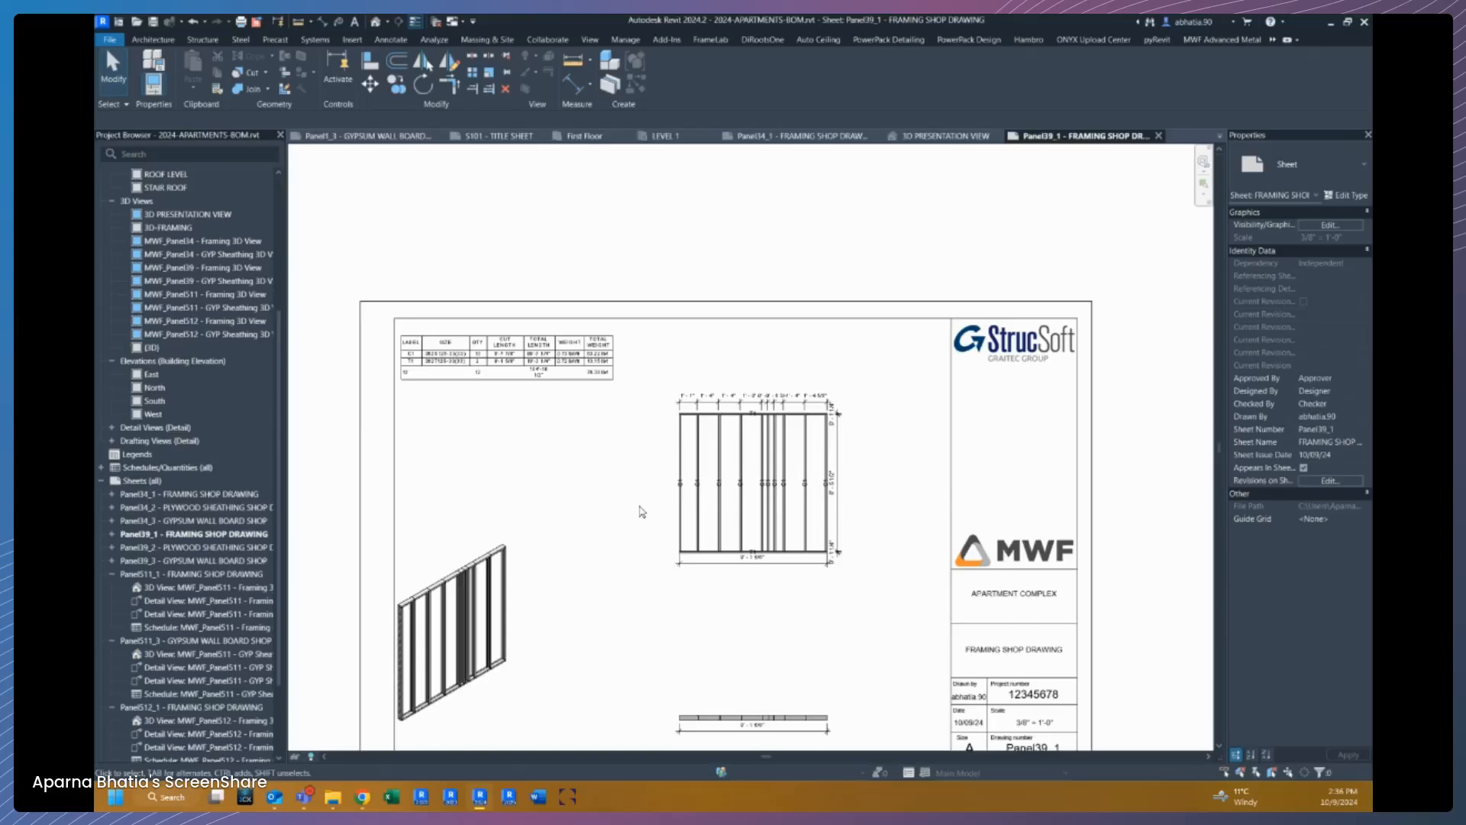
Step: Find the project's schedules and duplicate the MASTER FRAMING CUT LIST schedule
{"action": "double_click", "coordinate": [106, 481]}
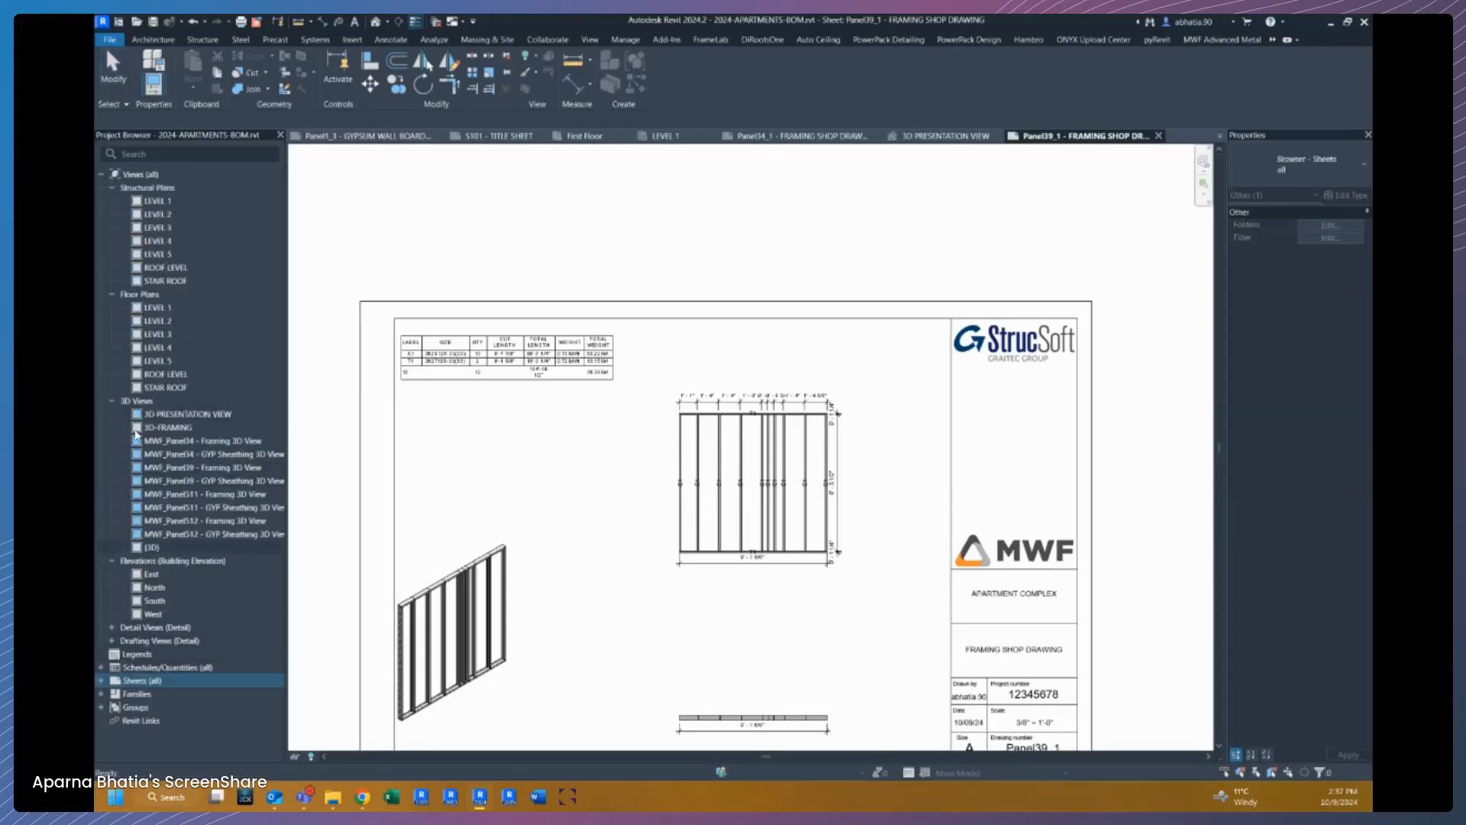
{"action": "double_click", "coordinate": [113, 174]}
{"action": "left_click", "coordinate": [103, 203]}
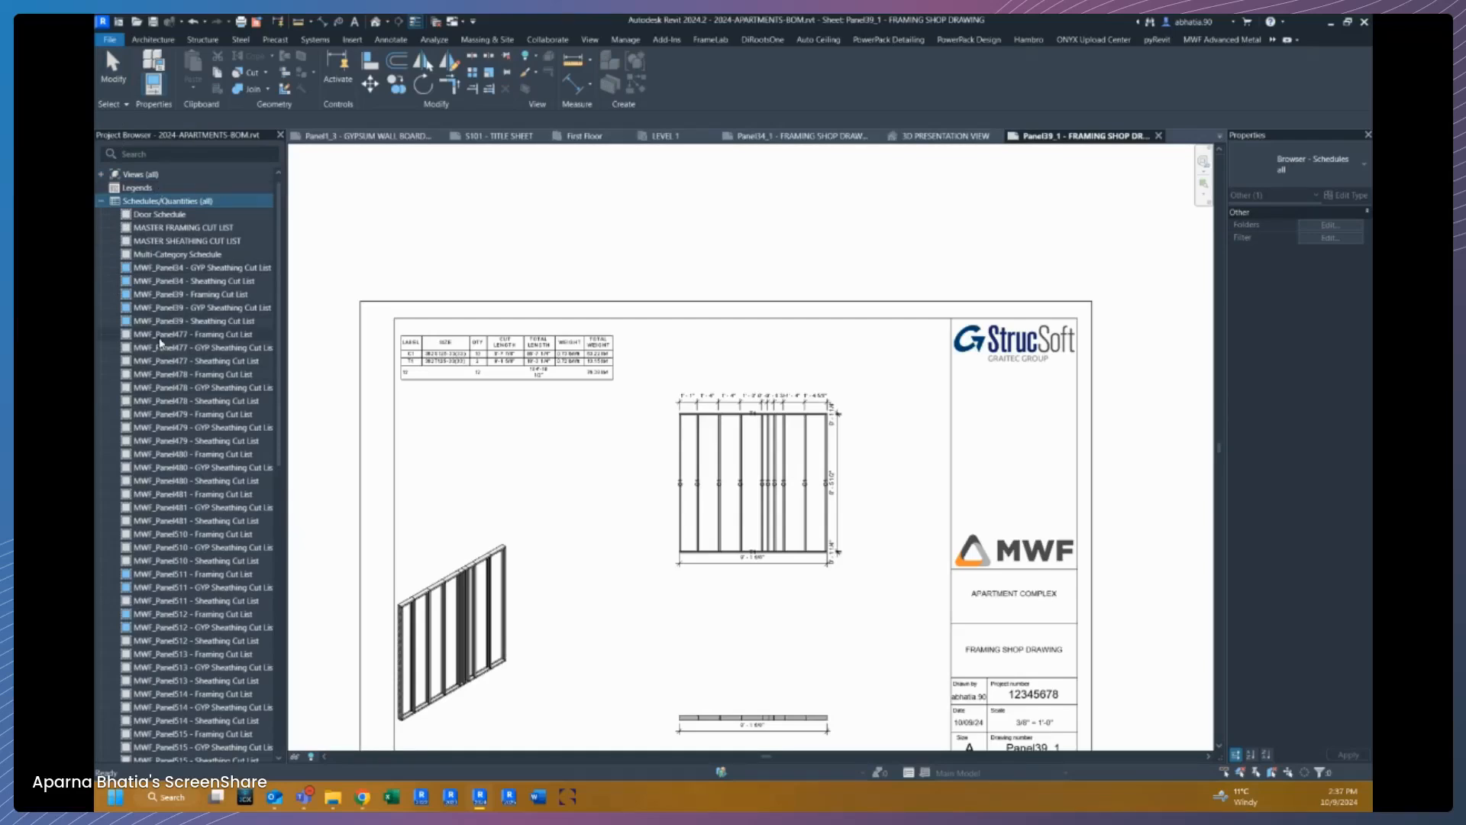
{"action": "right_click", "coordinate": [183, 228]}
{"action": "mouse_move", "coordinate": [233, 376]}
{"action": "left_click", "coordinate": [511, 376]}
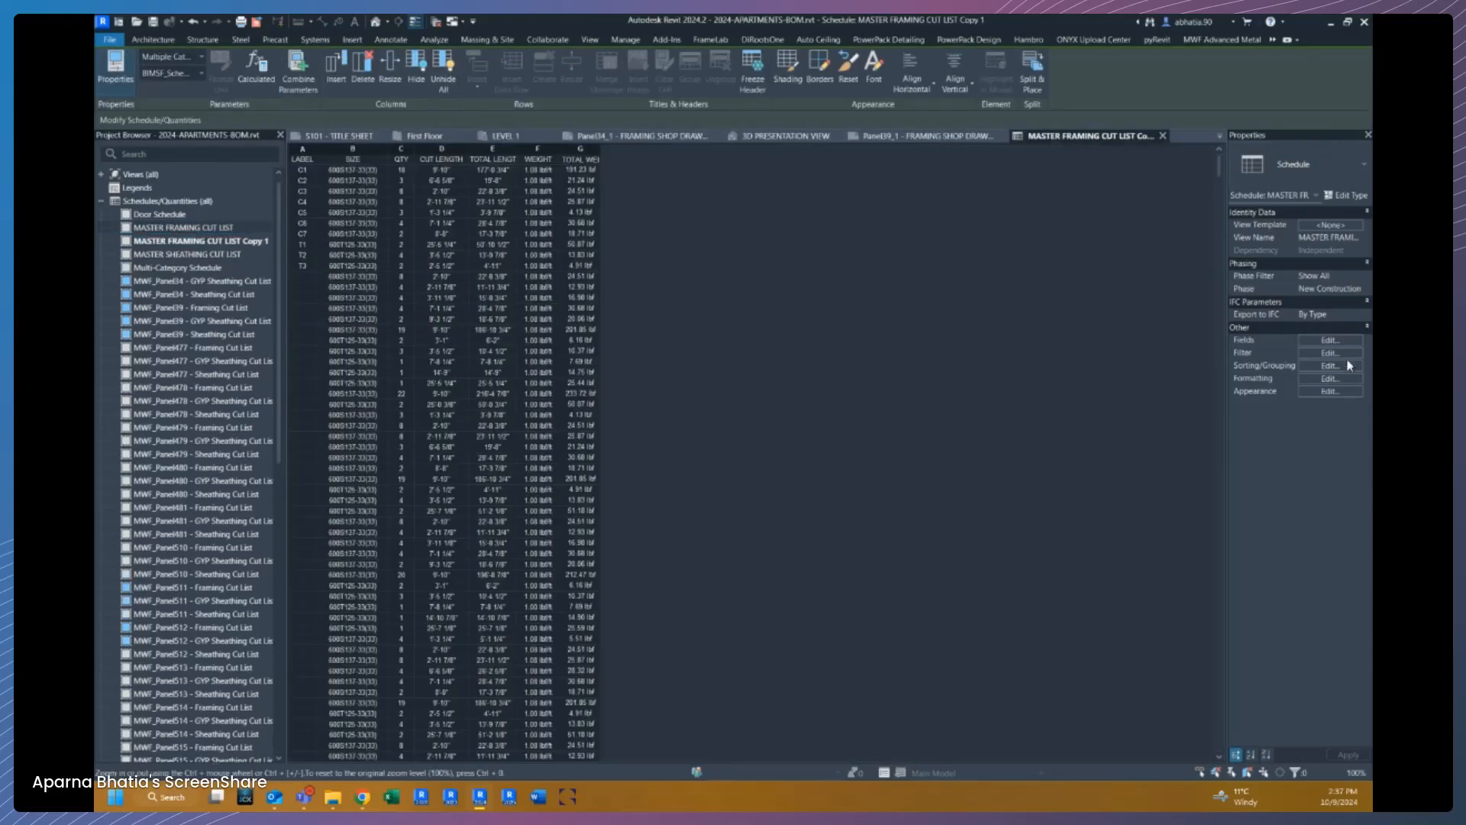
{"action": "left_click", "coordinate": [1349, 341]}
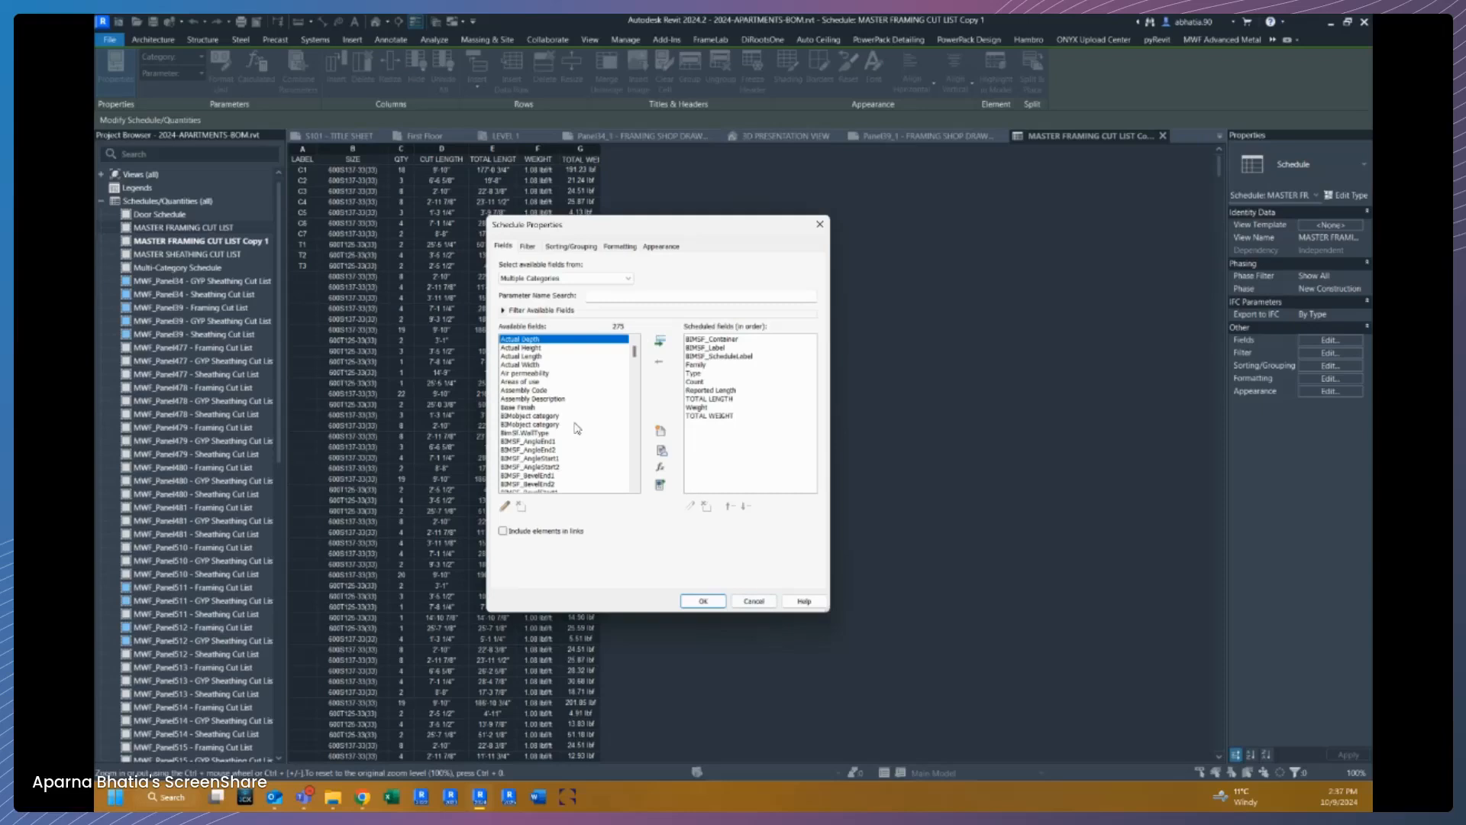
{"action": "left_click", "coordinate": [711, 348]}
{"action": "left_click", "coordinate": [710, 339]}
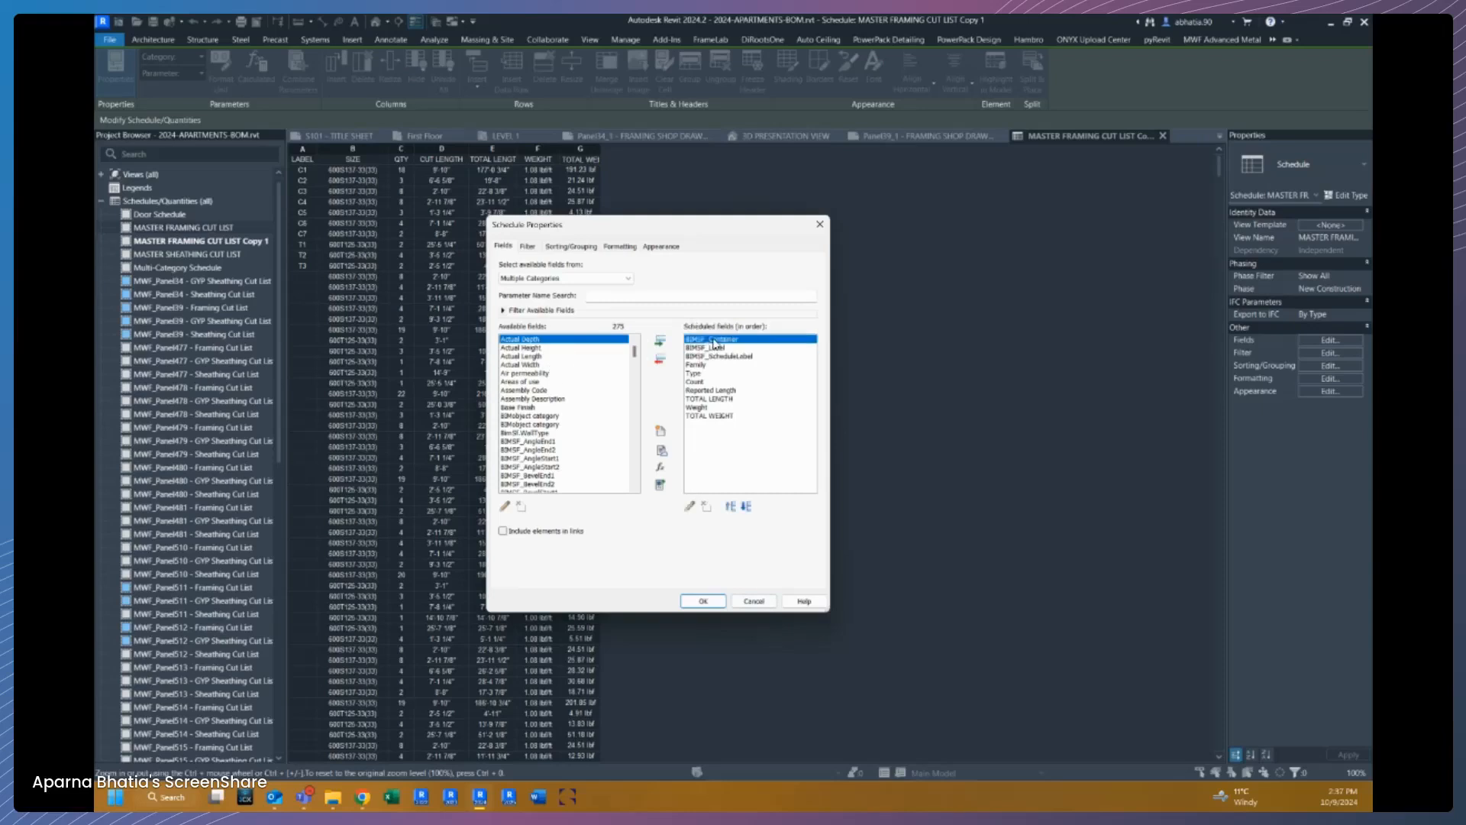
{"action": "left_click", "coordinate": [661, 362]}
{"action": "left_click", "coordinate": [662, 362]}
{"action": "left_click", "coordinate": [661, 363]}
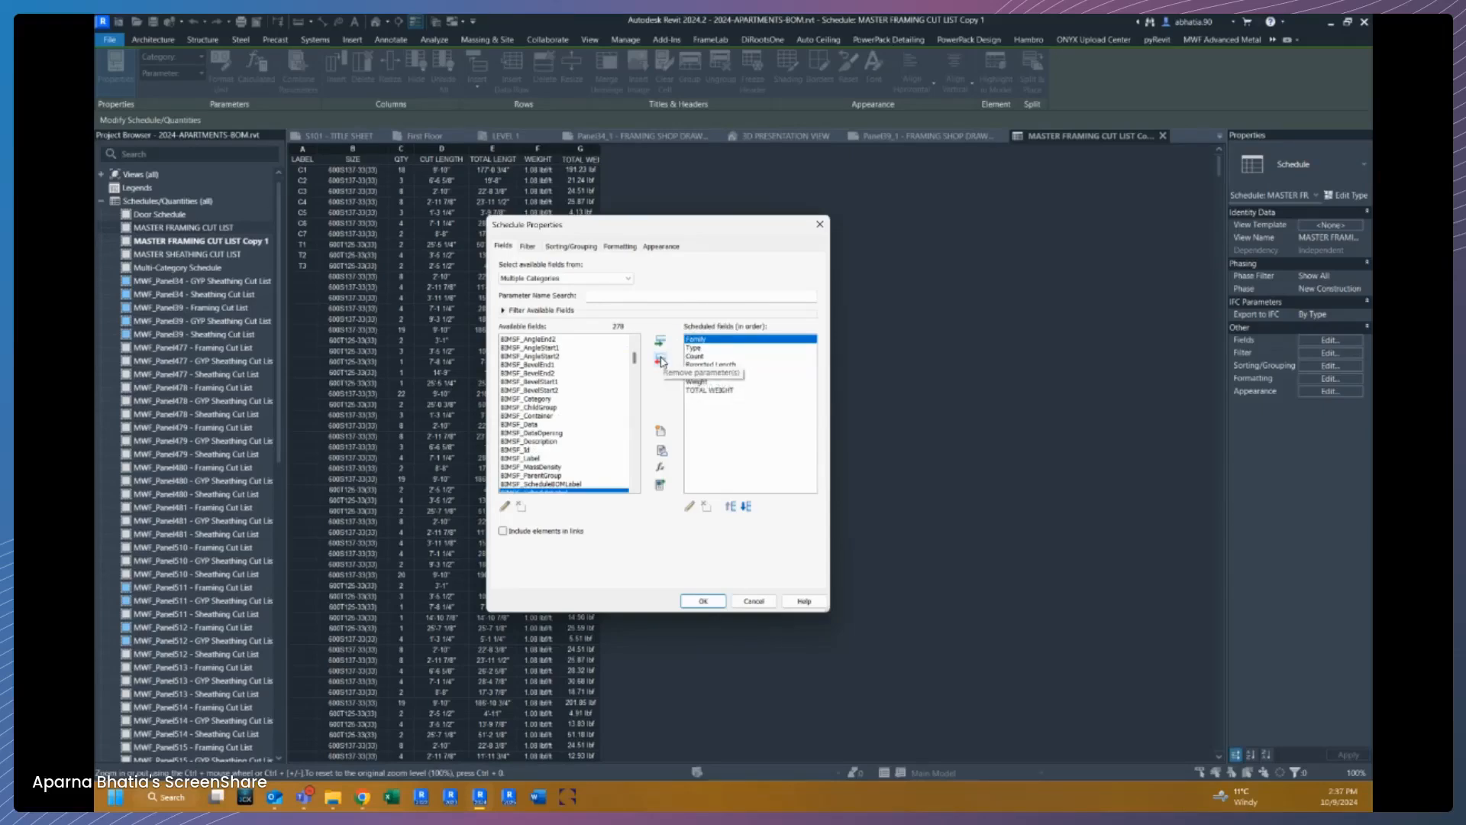
{"action": "left_click", "coordinate": [661, 361]}
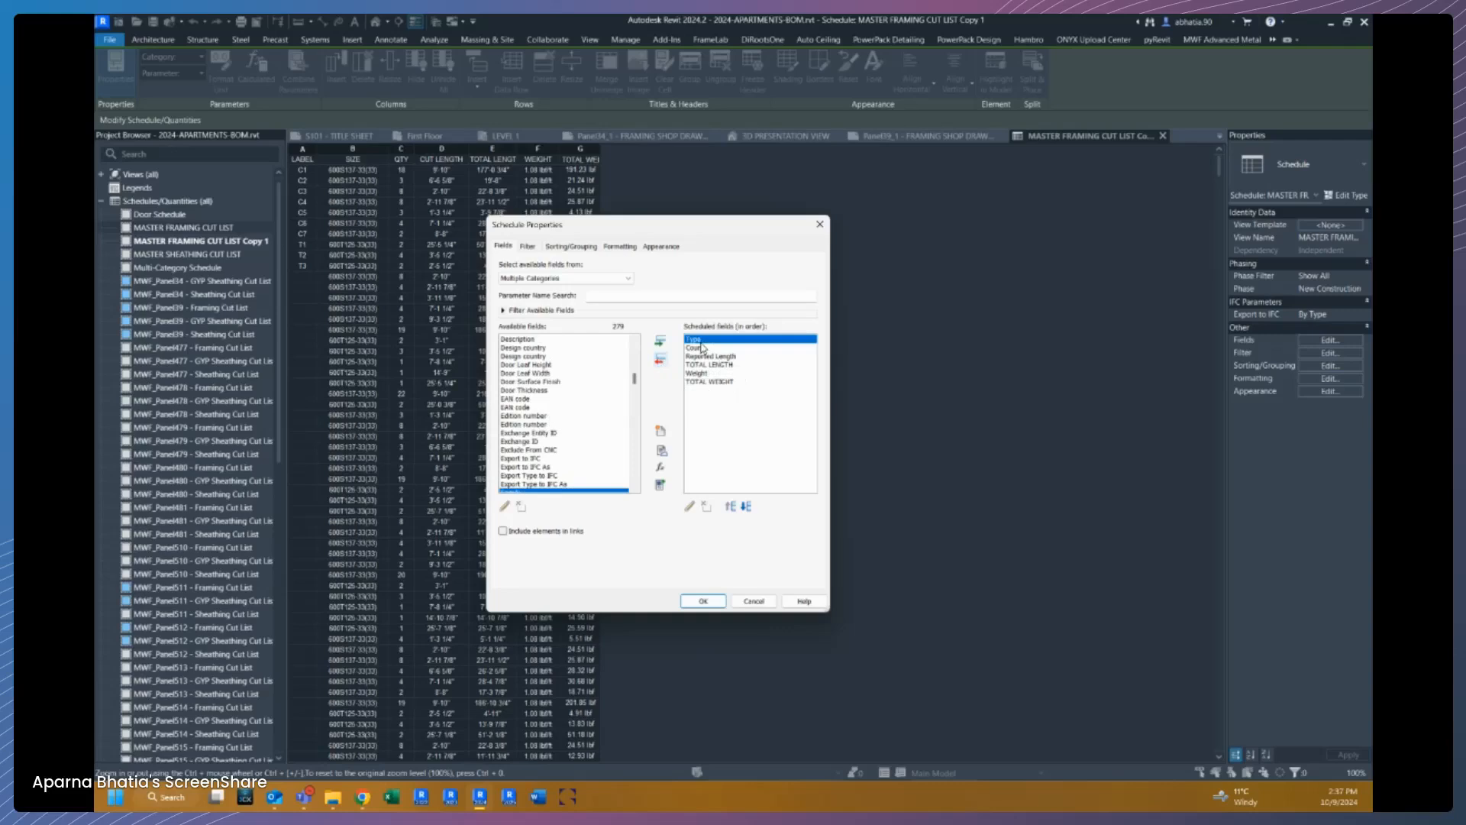
{"action": "left_click", "coordinate": [750, 600]}
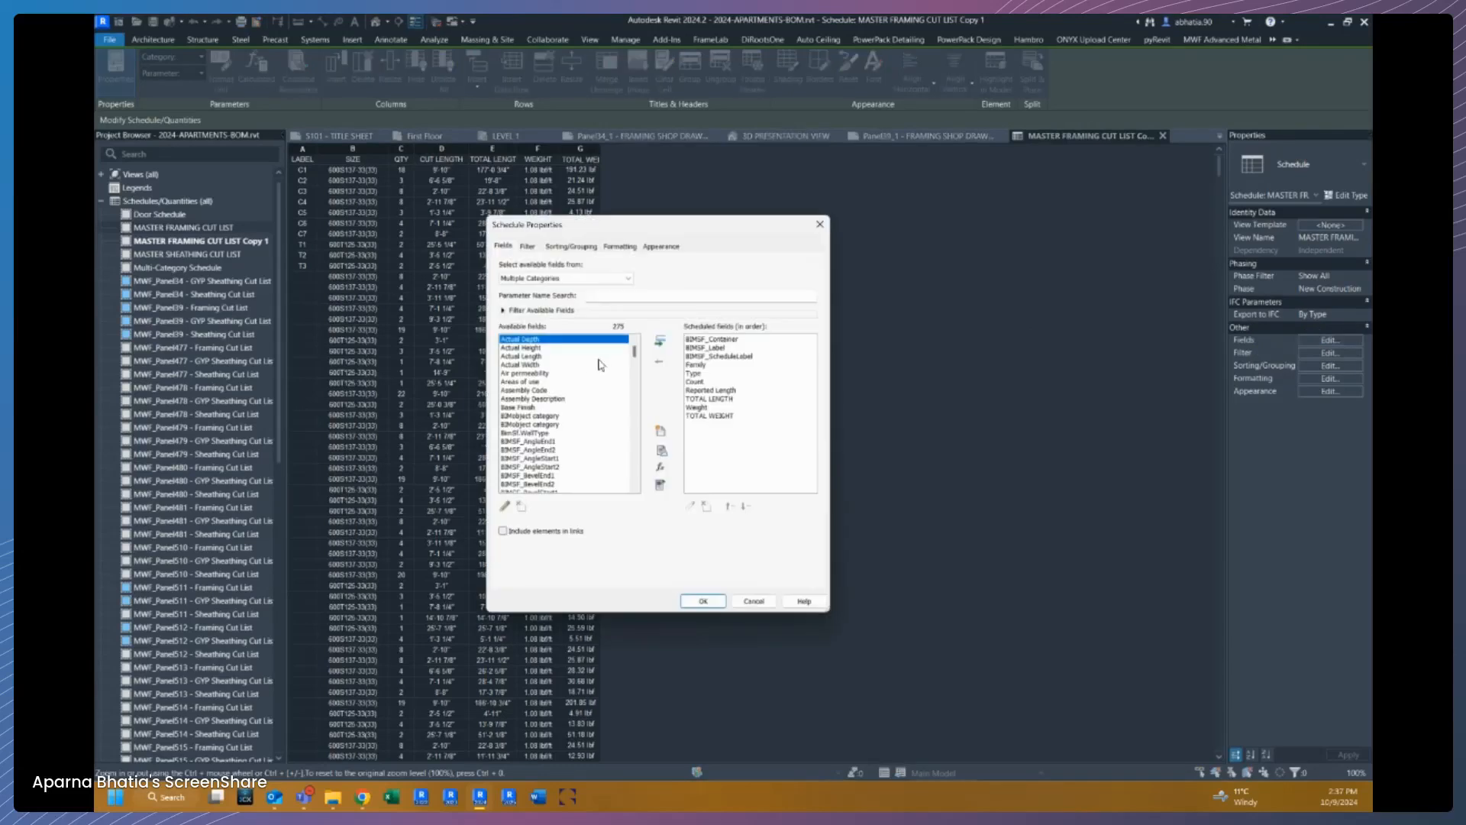
Step: Remove the BIMSF_Container, BIMSF_Label and BIMSF_ScheduleLabel fields from the copied framing cut list, and review its remaining fields and filters
{"action": "left_click", "coordinate": [698, 340]}
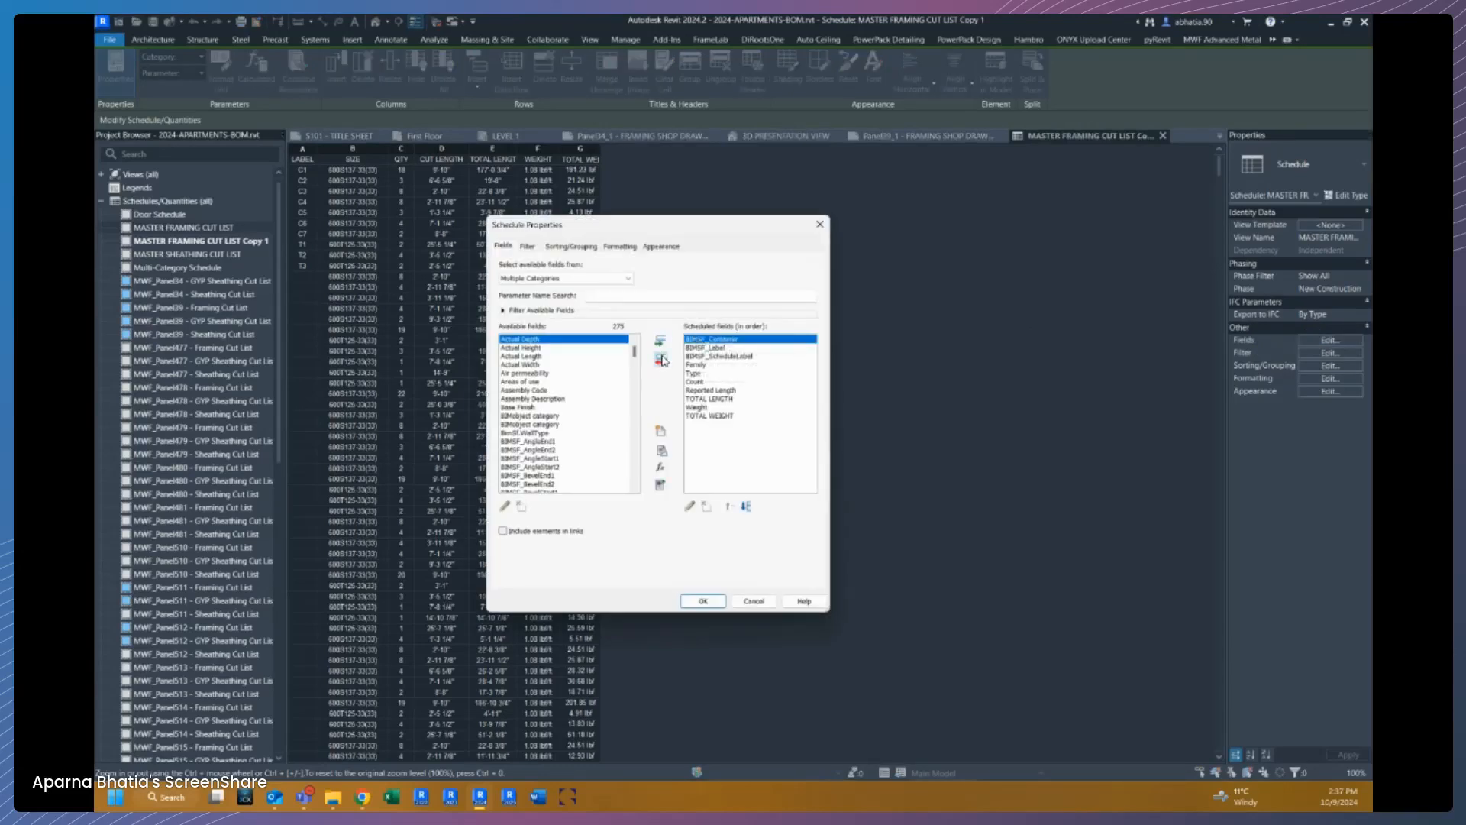
{"action": "left_click", "coordinate": [660, 361]}
{"action": "left_click", "coordinate": [660, 361]}
{"action": "left_click", "coordinate": [659, 361]}
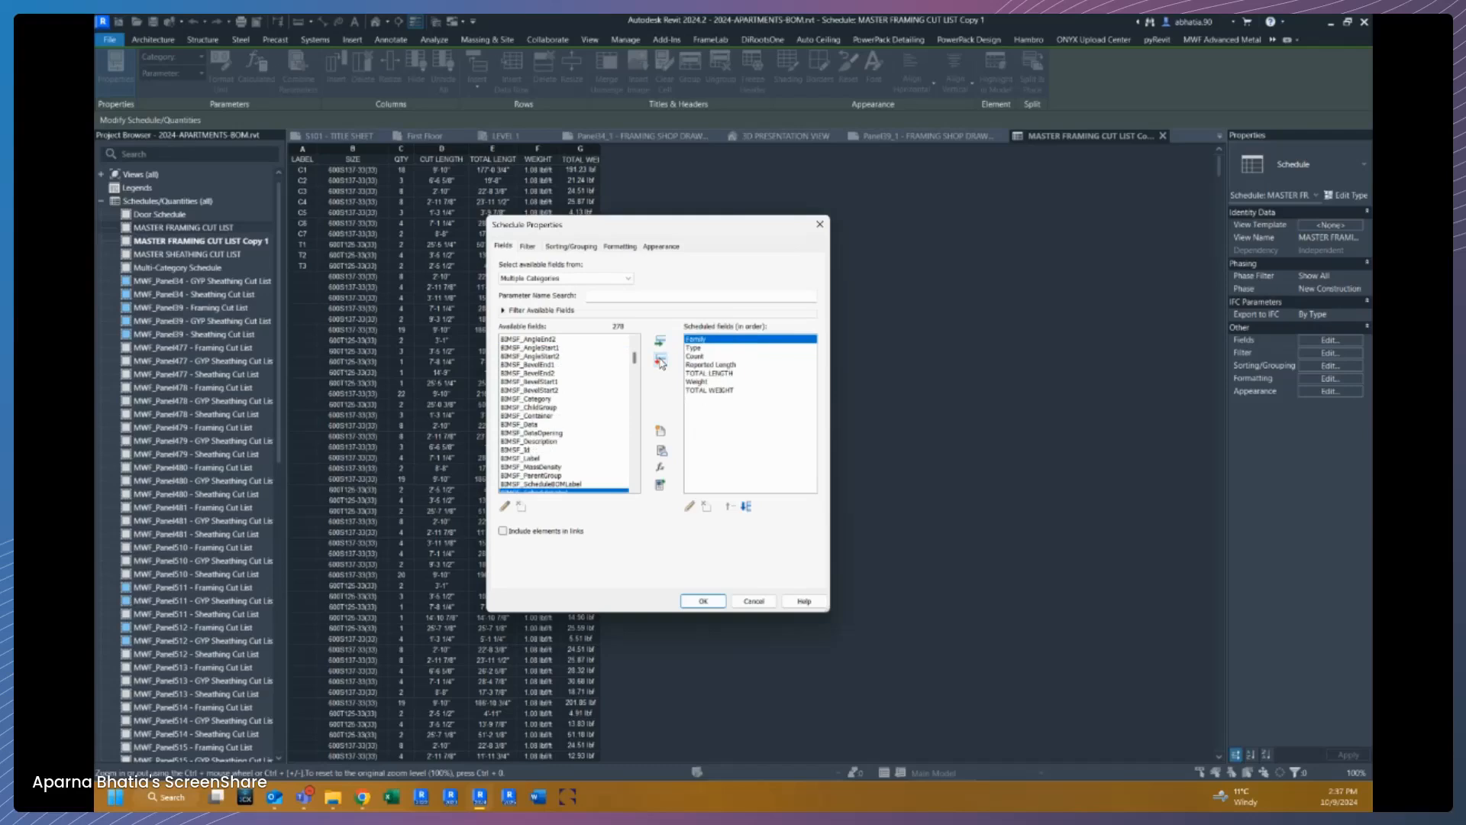
{"action": "left_click", "coordinate": [696, 357]}
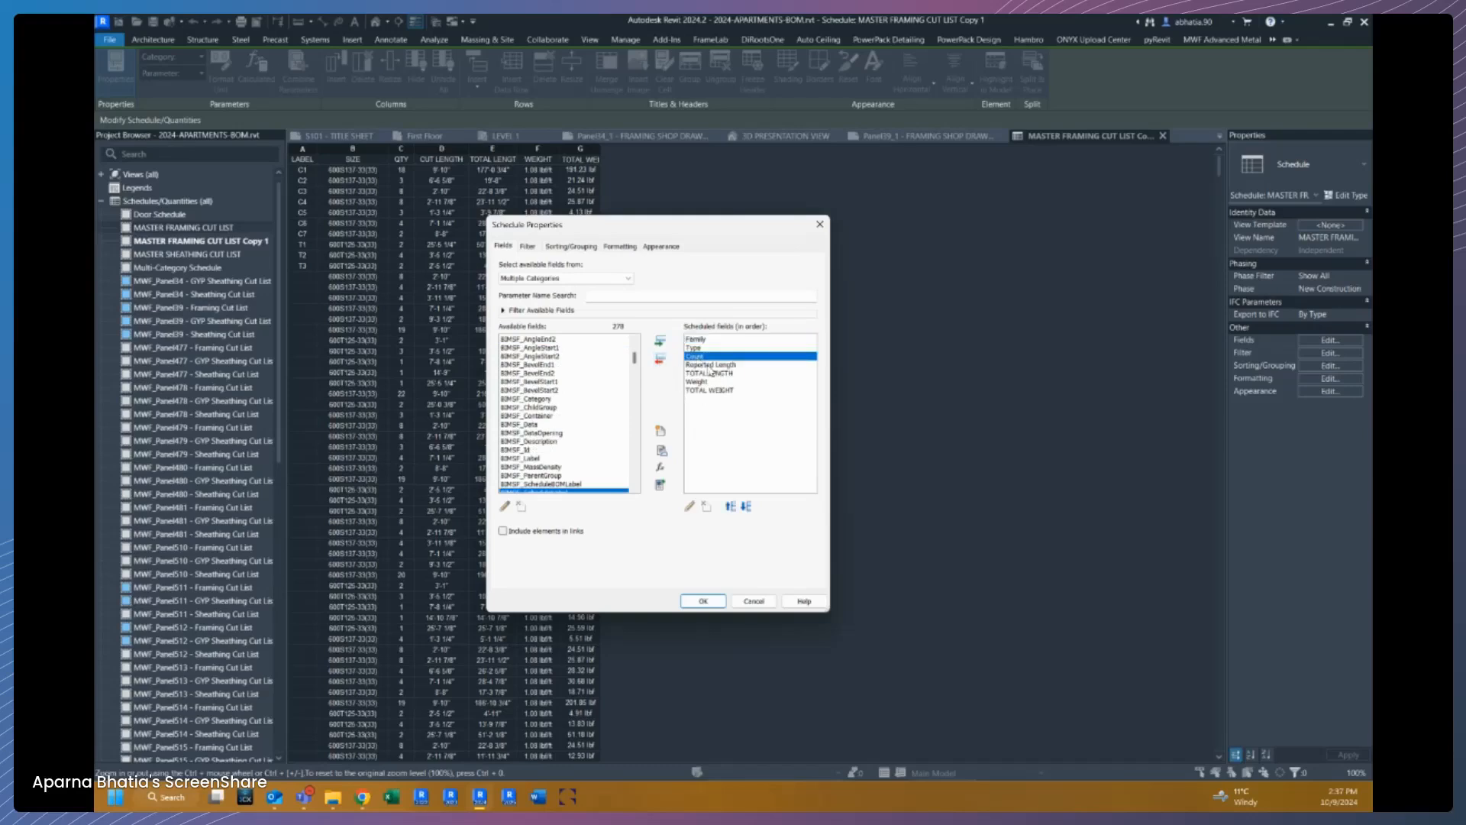
{"action": "left_click", "coordinate": [710, 365]}
{"action": "left_click", "coordinate": [713, 373]}
{"action": "left_click", "coordinate": [713, 390]}
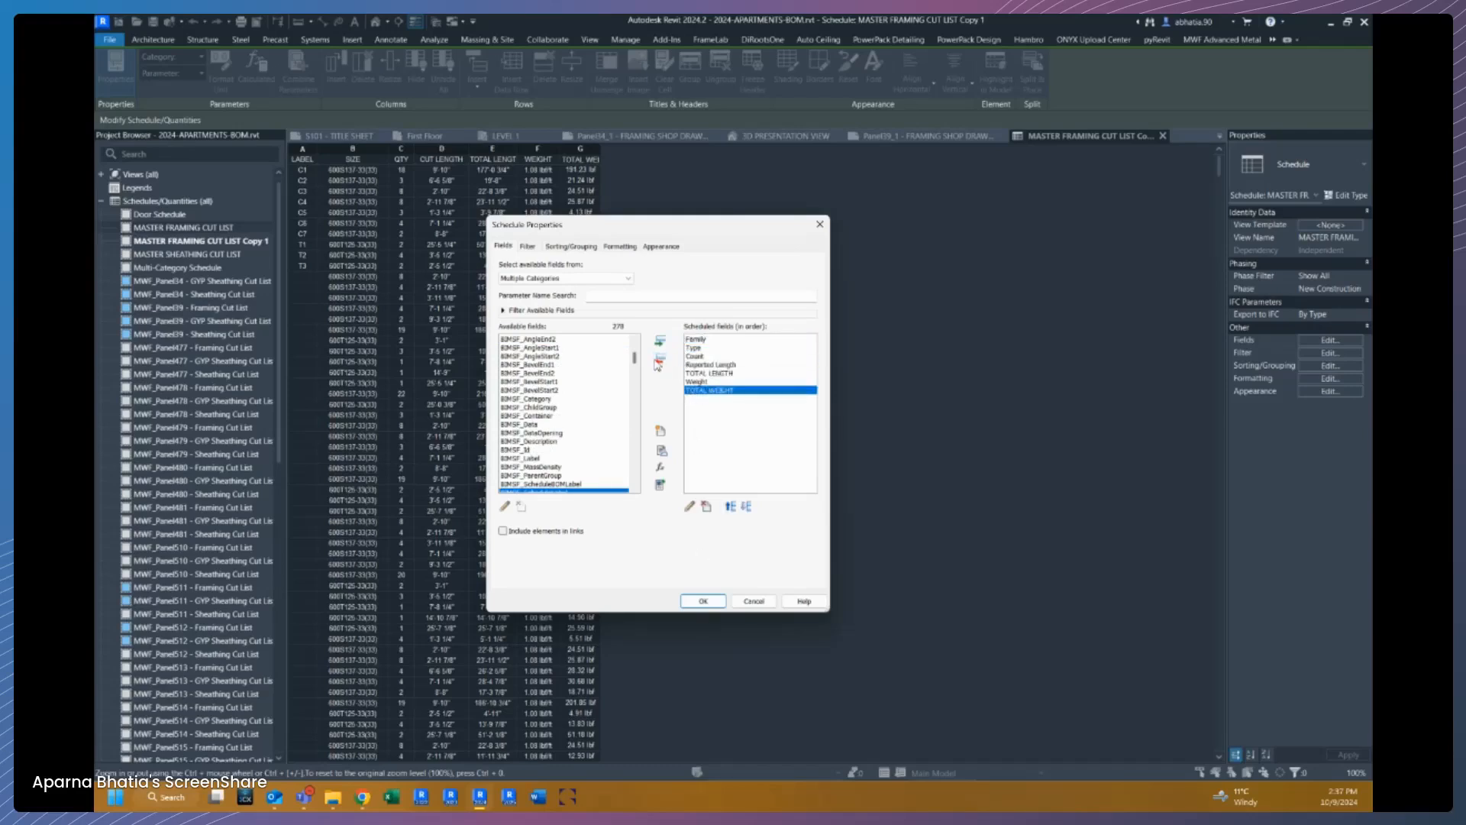
{"action": "left_click", "coordinate": [535, 249]}
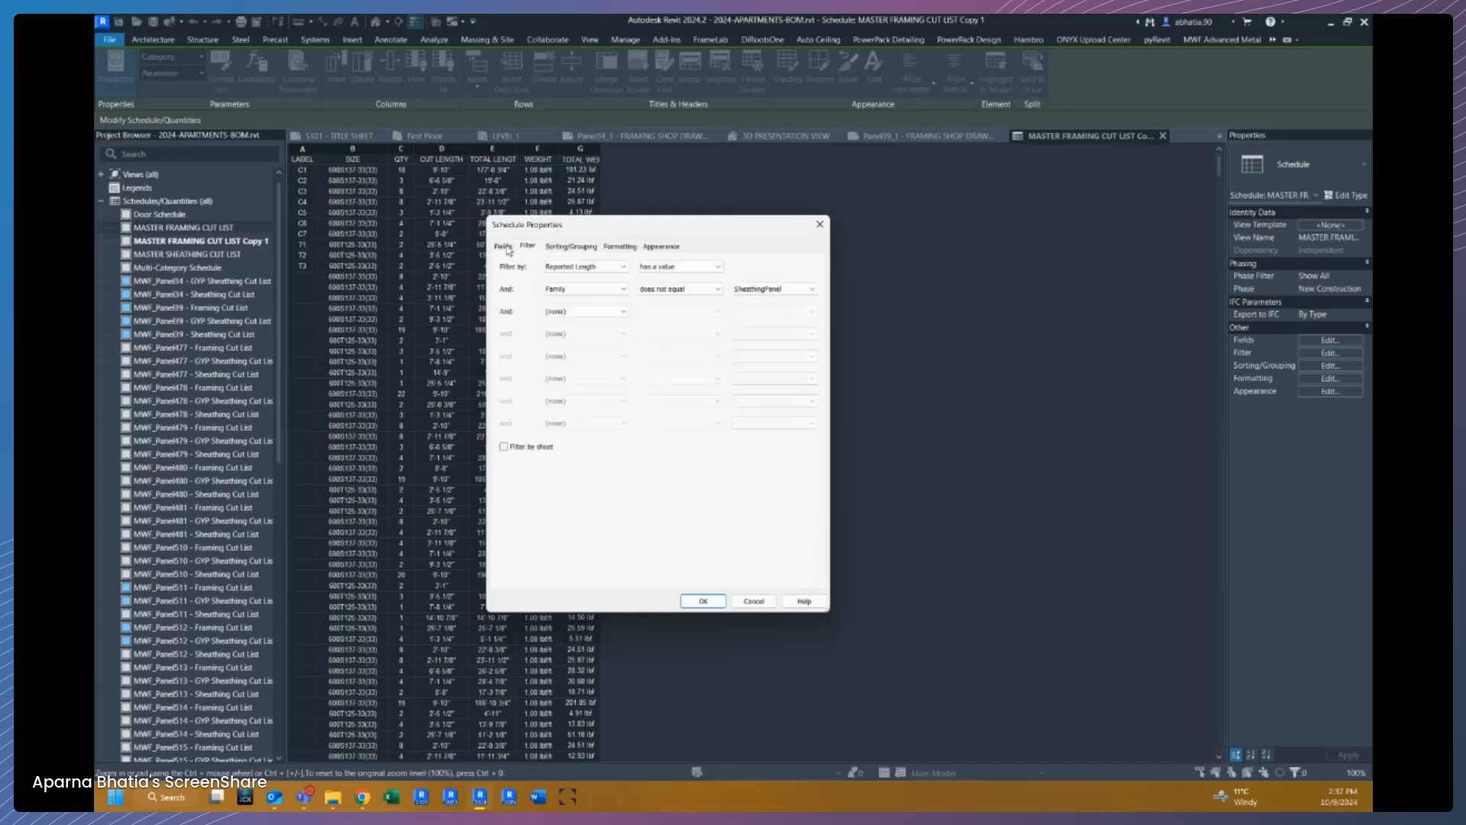
{"action": "left_click", "coordinate": [504, 247]}
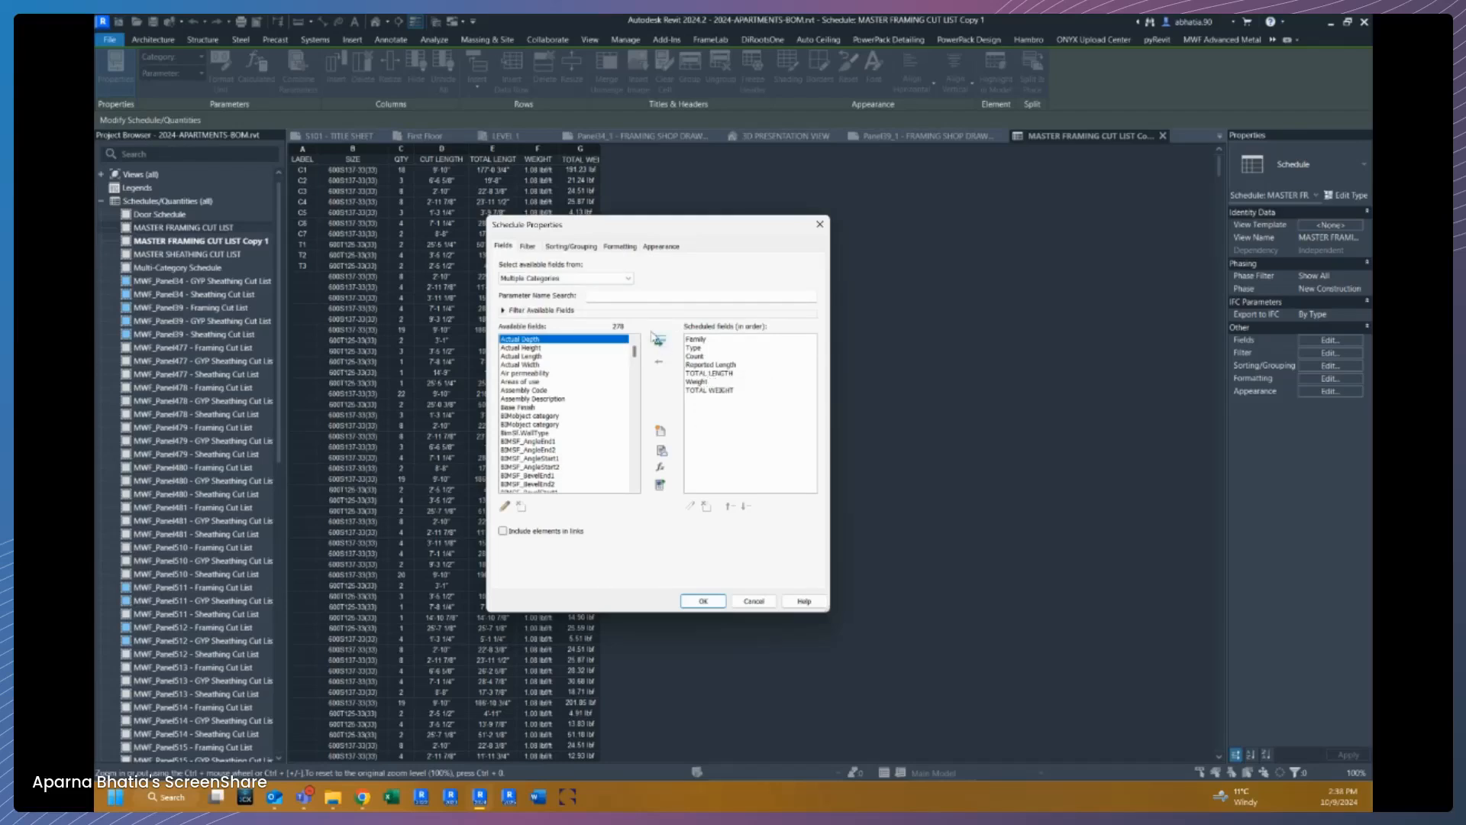
Step: Remove the Family filter from the copied cut list, keeping only the Reported Length filter
{"action": "left_click", "coordinate": [538, 247]}
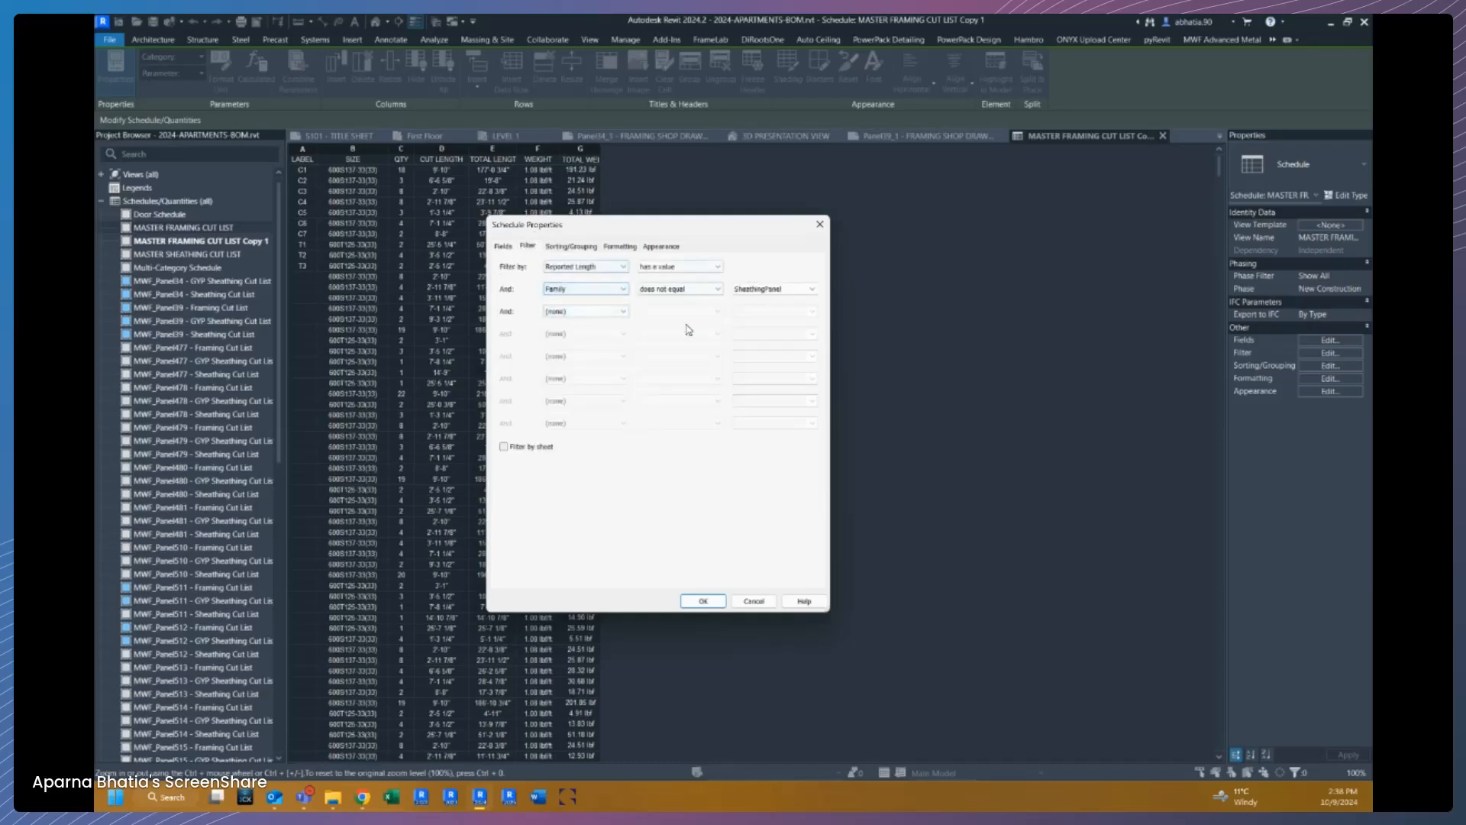
{"action": "left_click", "coordinate": [624, 289]}
{"action": "left_click", "coordinate": [577, 298]}
{"action": "left_click", "coordinate": [598, 268]}
{"action": "left_click", "coordinate": [598, 268]}
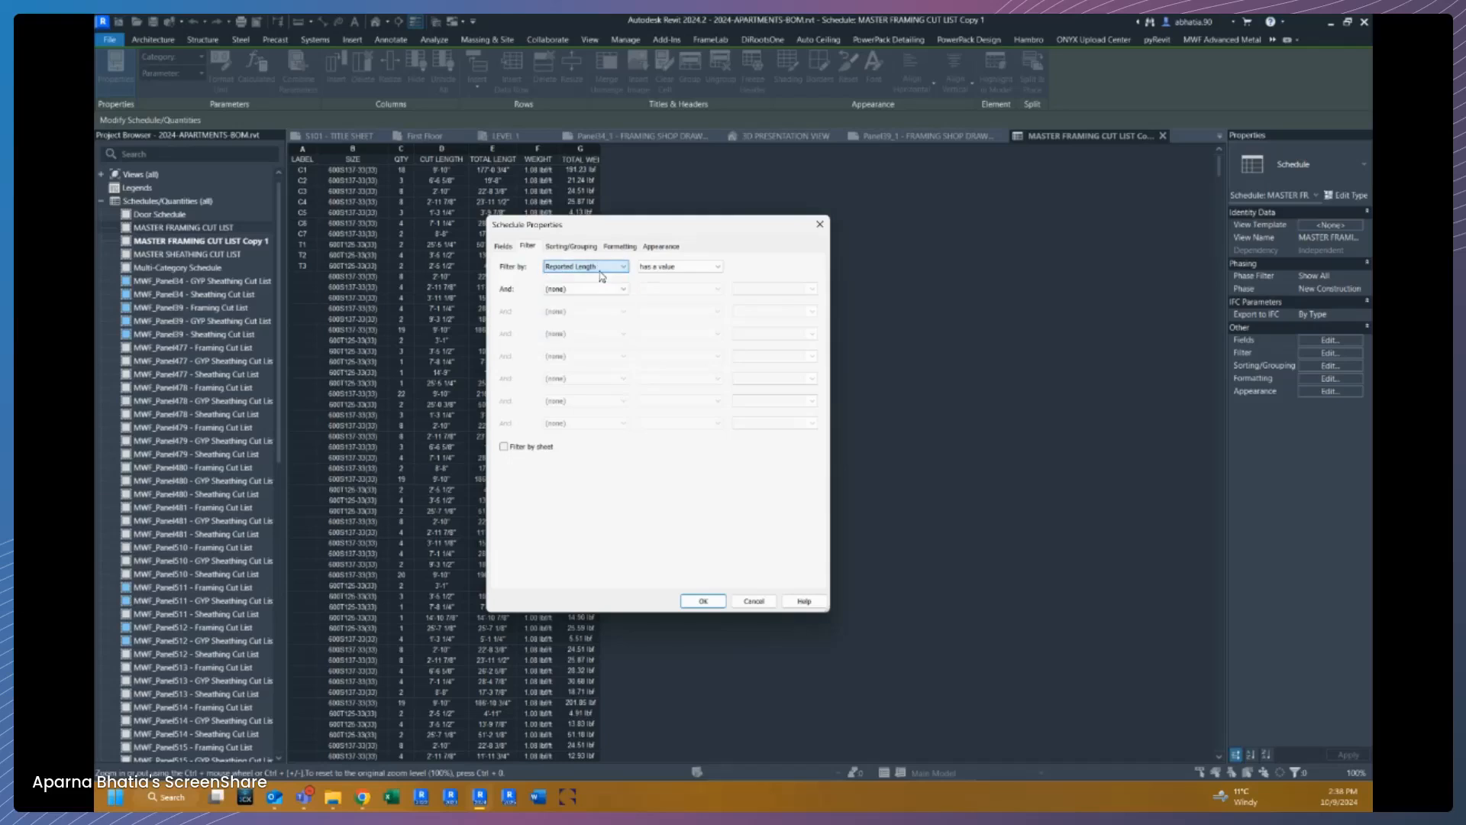
Step: Sort the copied cut list by Family, then Type, with TOTAL LENGTH for the third and fourth levels, and apply the schedule changes
{"action": "left_click", "coordinate": [579, 247]}
{"action": "left_click", "coordinate": [591, 266]}
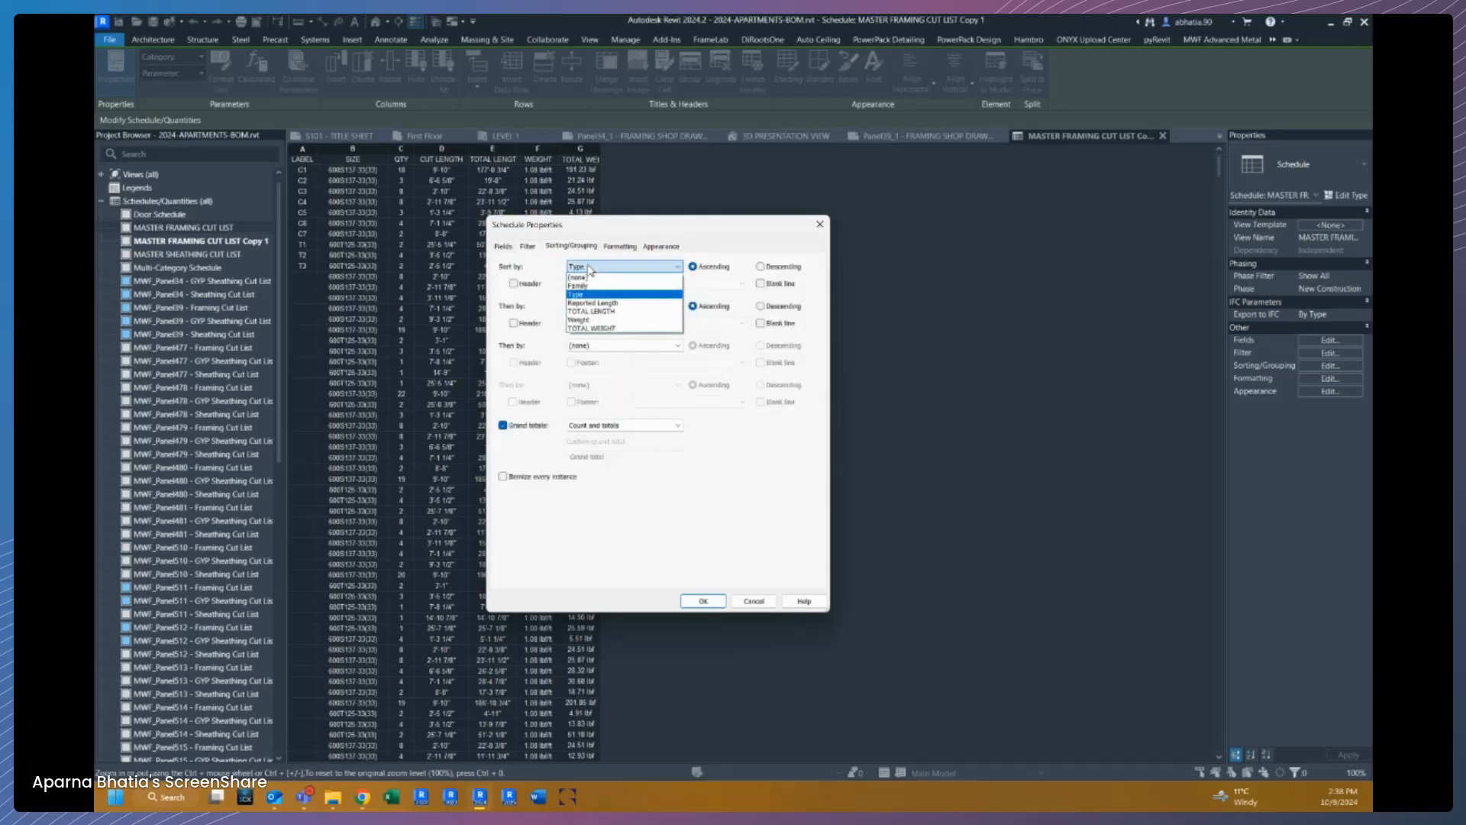
{"action": "left_click", "coordinate": [587, 286]}
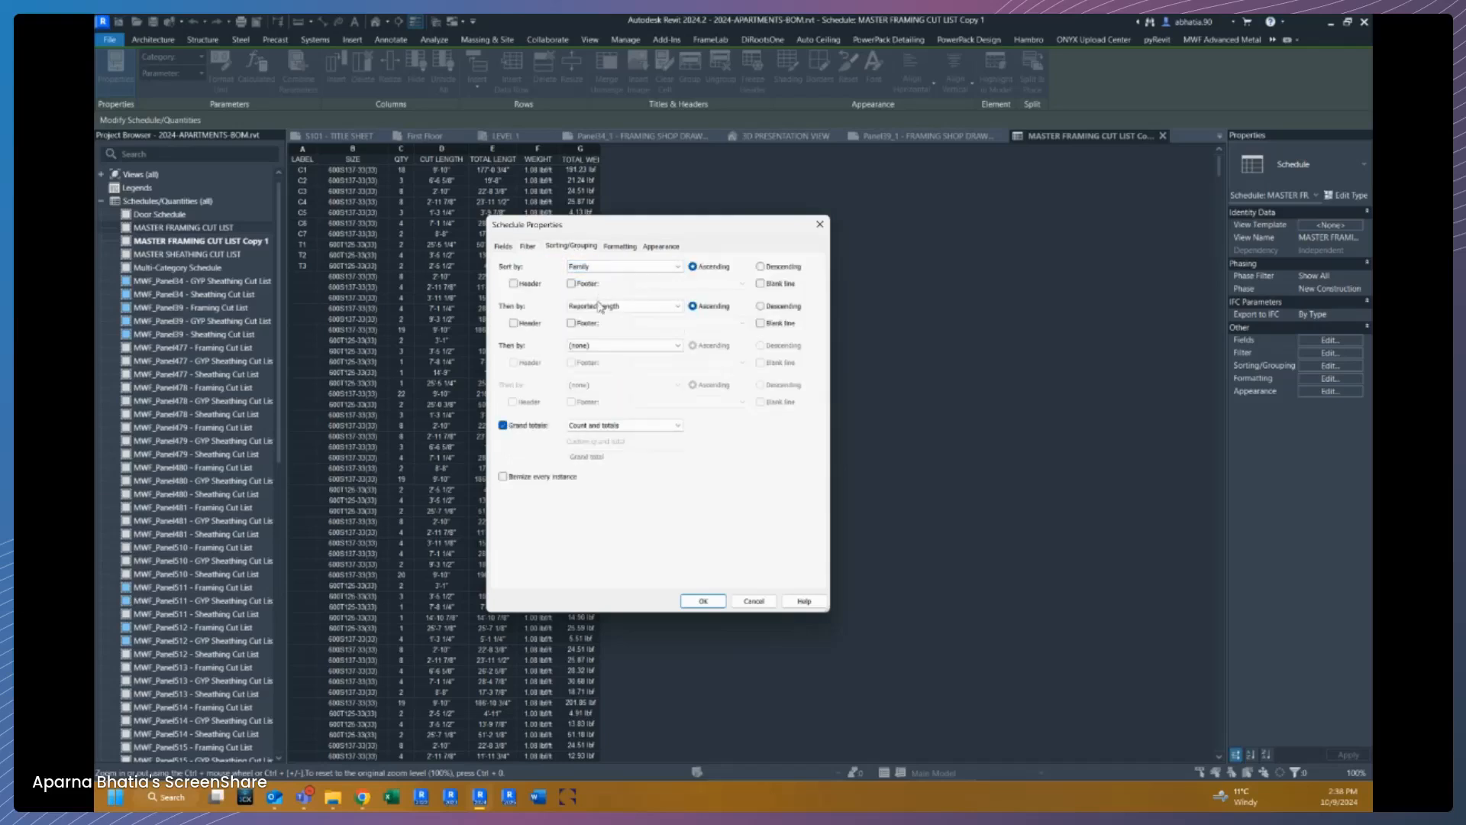
{"action": "left_click", "coordinate": [600, 306]}
{"action": "left_click", "coordinate": [599, 334]}
{"action": "left_click", "coordinate": [597, 345]}
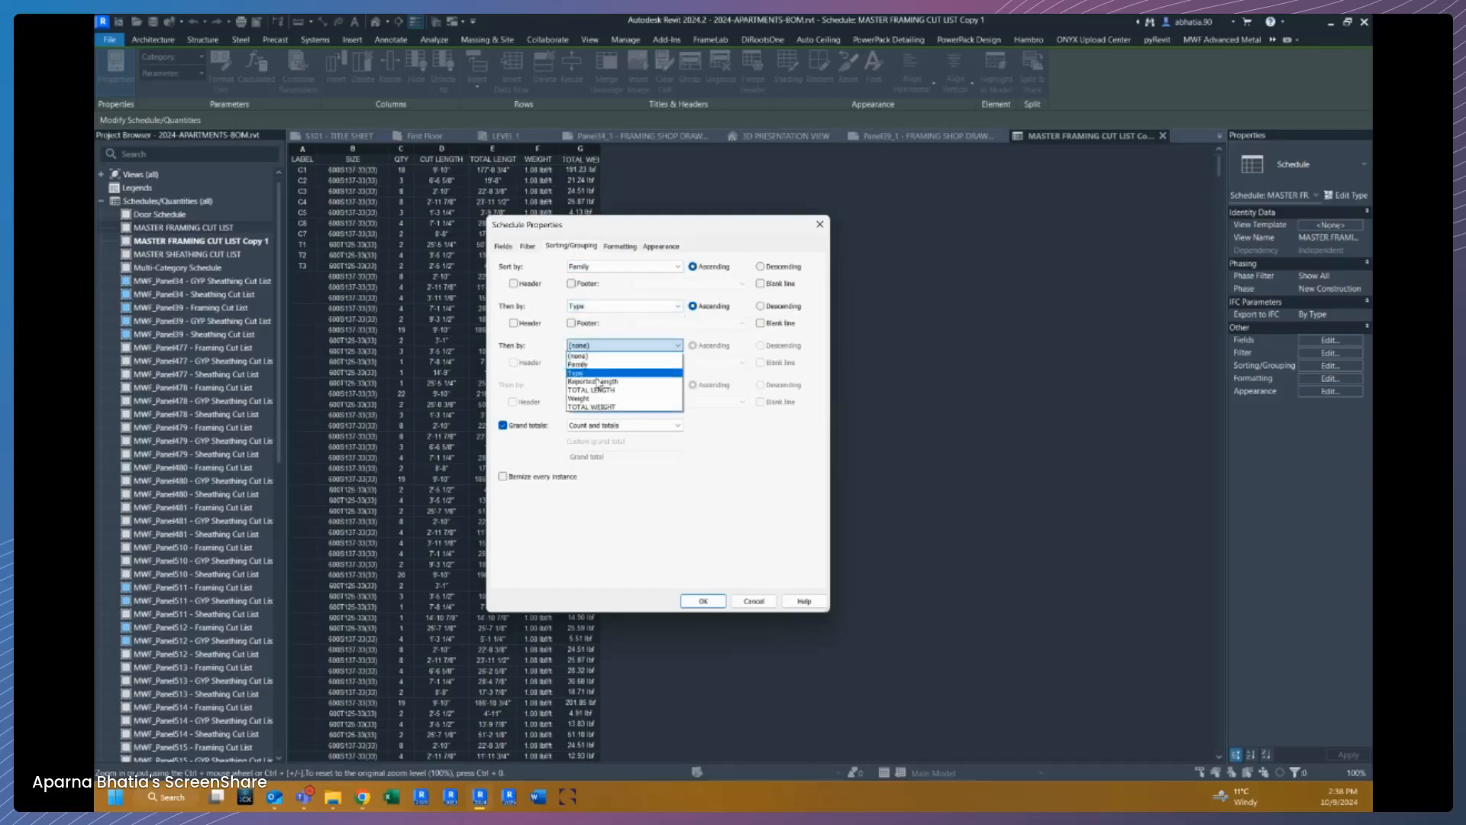
{"action": "left_click", "coordinate": [599, 390]}
{"action": "left_click", "coordinate": [594, 385]}
{"action": "left_click", "coordinate": [594, 429]}
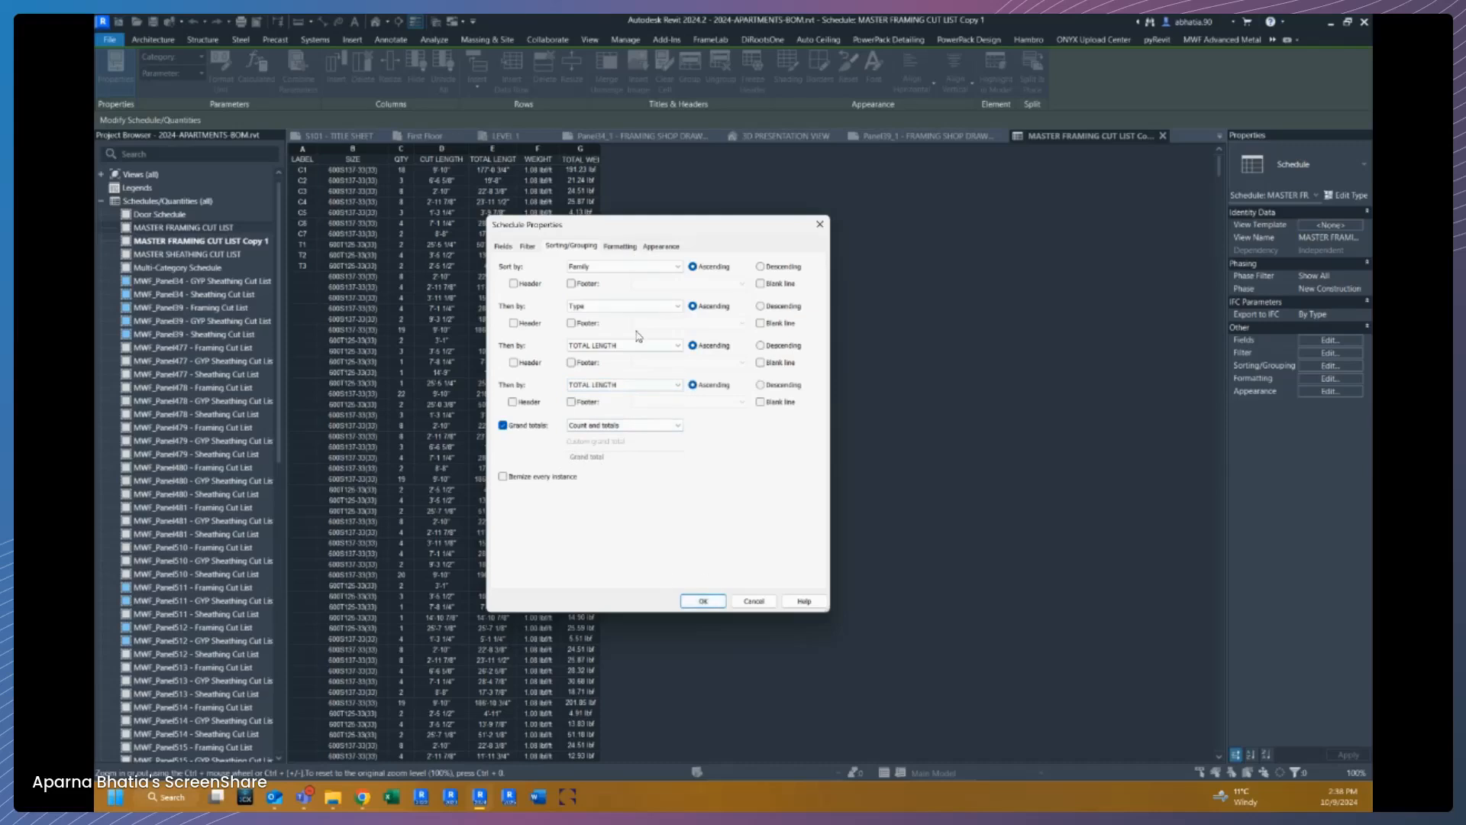
{"action": "left_click", "coordinate": [703, 602]}
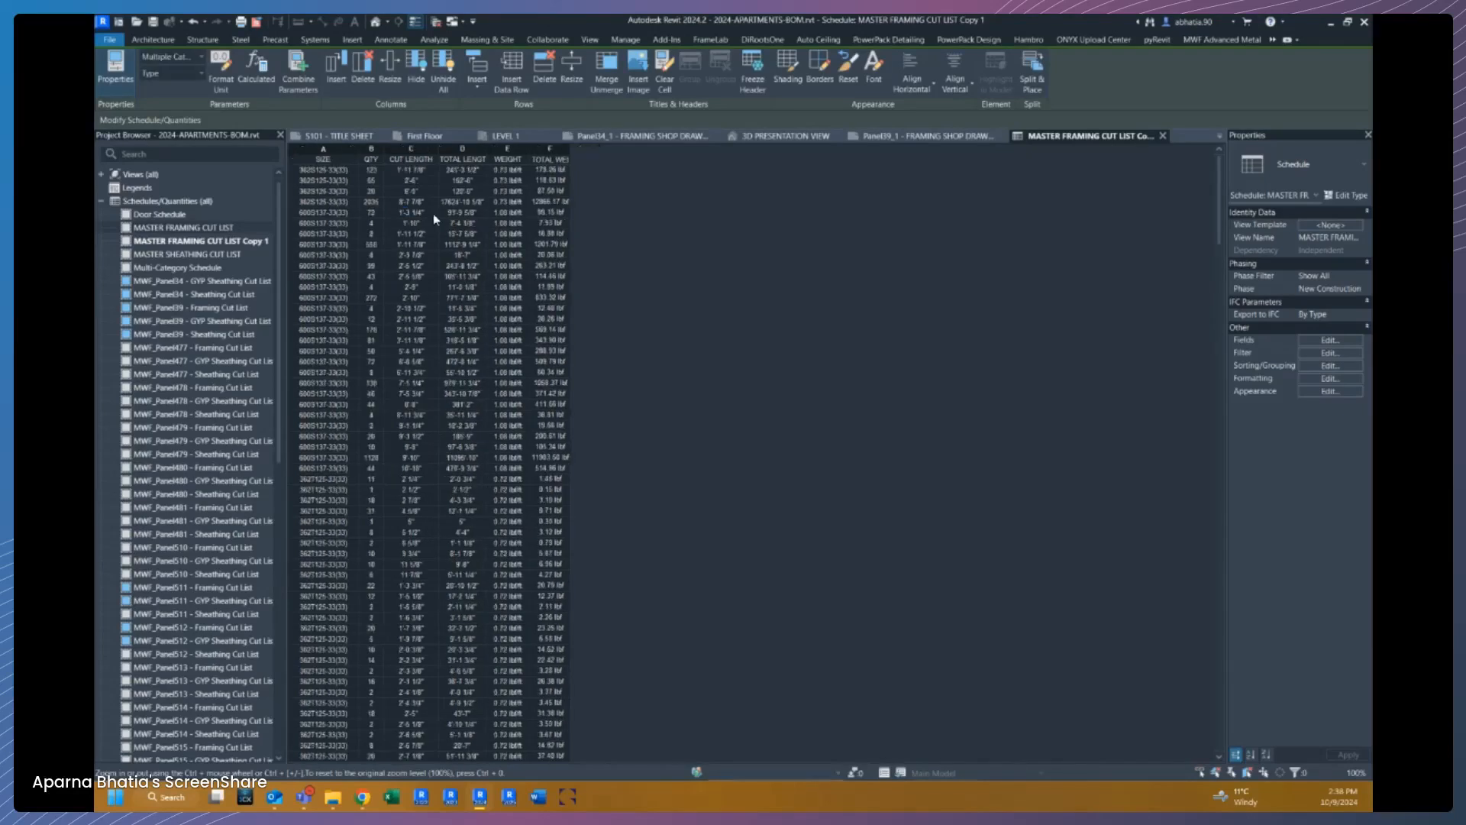
Step: Remove the two TOTAL LENGTH sort levels from the copied cut list, leaving only Family and Type, and apply the change
{"action": "left_click", "coordinate": [1315, 354]}
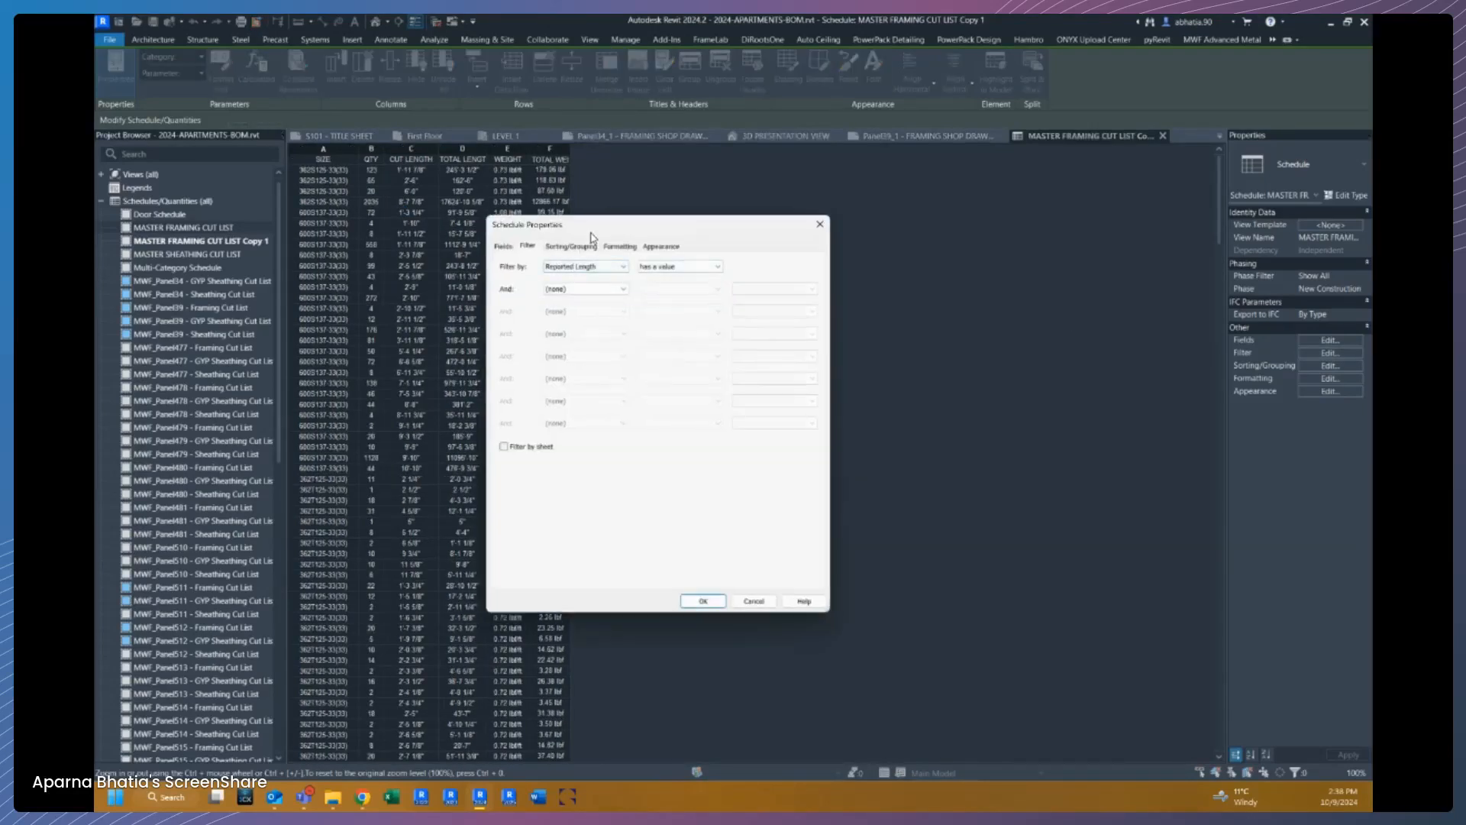
{"action": "left_click_drag", "start_coordinate": [591, 235], "coordinate": [698, 236]}
{"action": "left_click", "coordinate": [677, 245]}
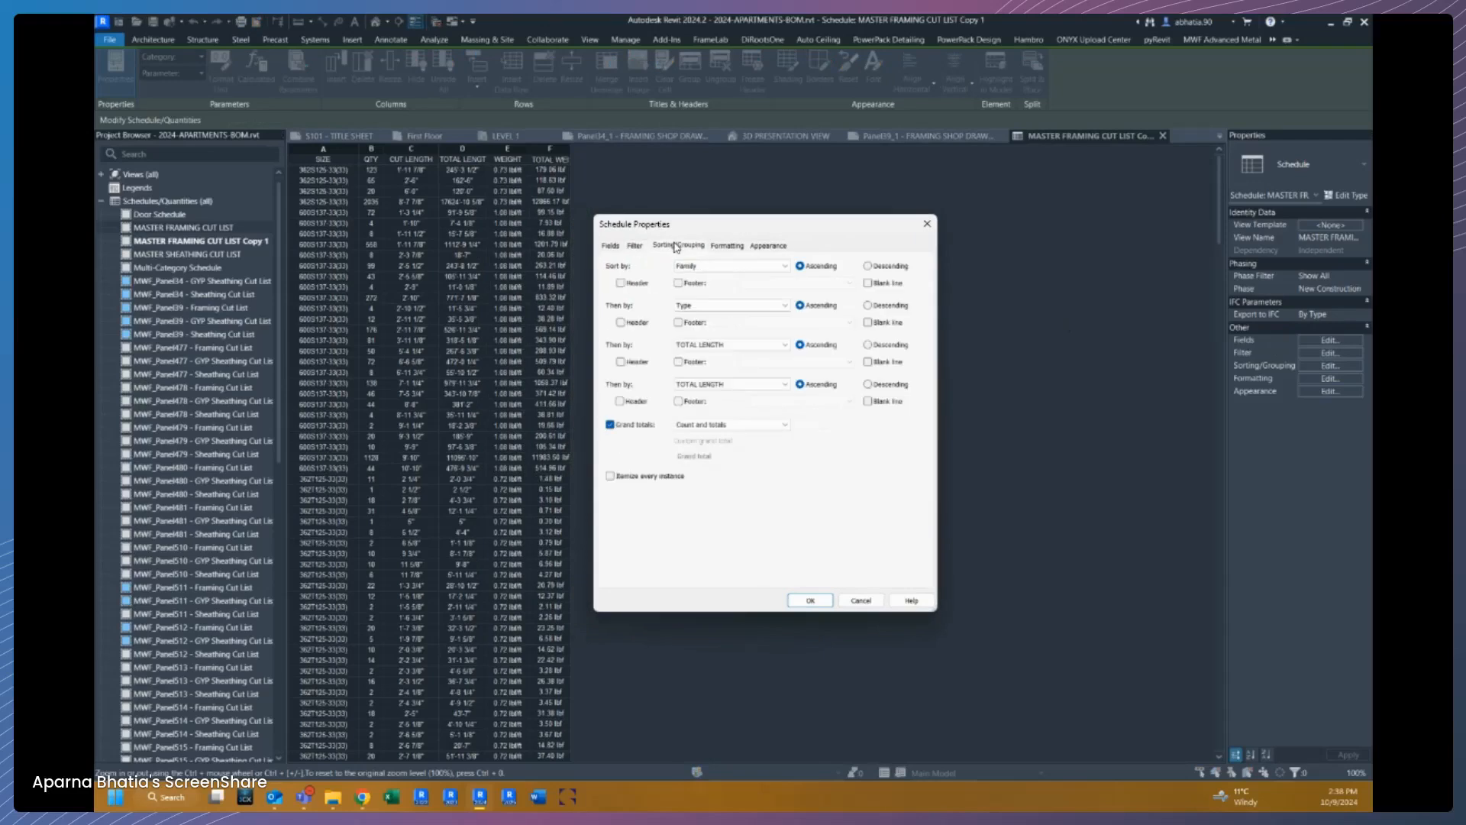
{"action": "left_click", "coordinate": [696, 344]}
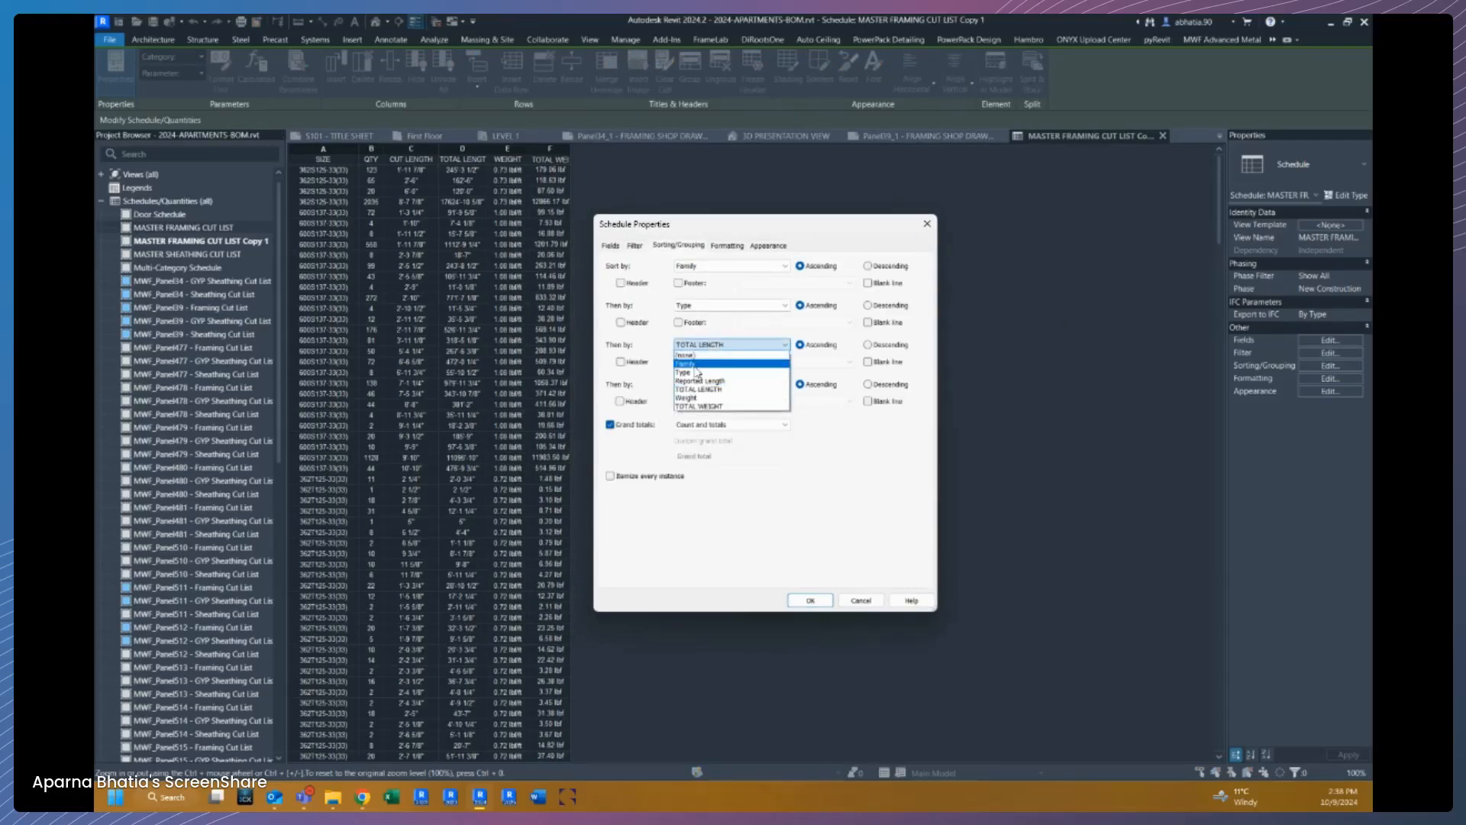
{"action": "left_click", "coordinate": [692, 356]}
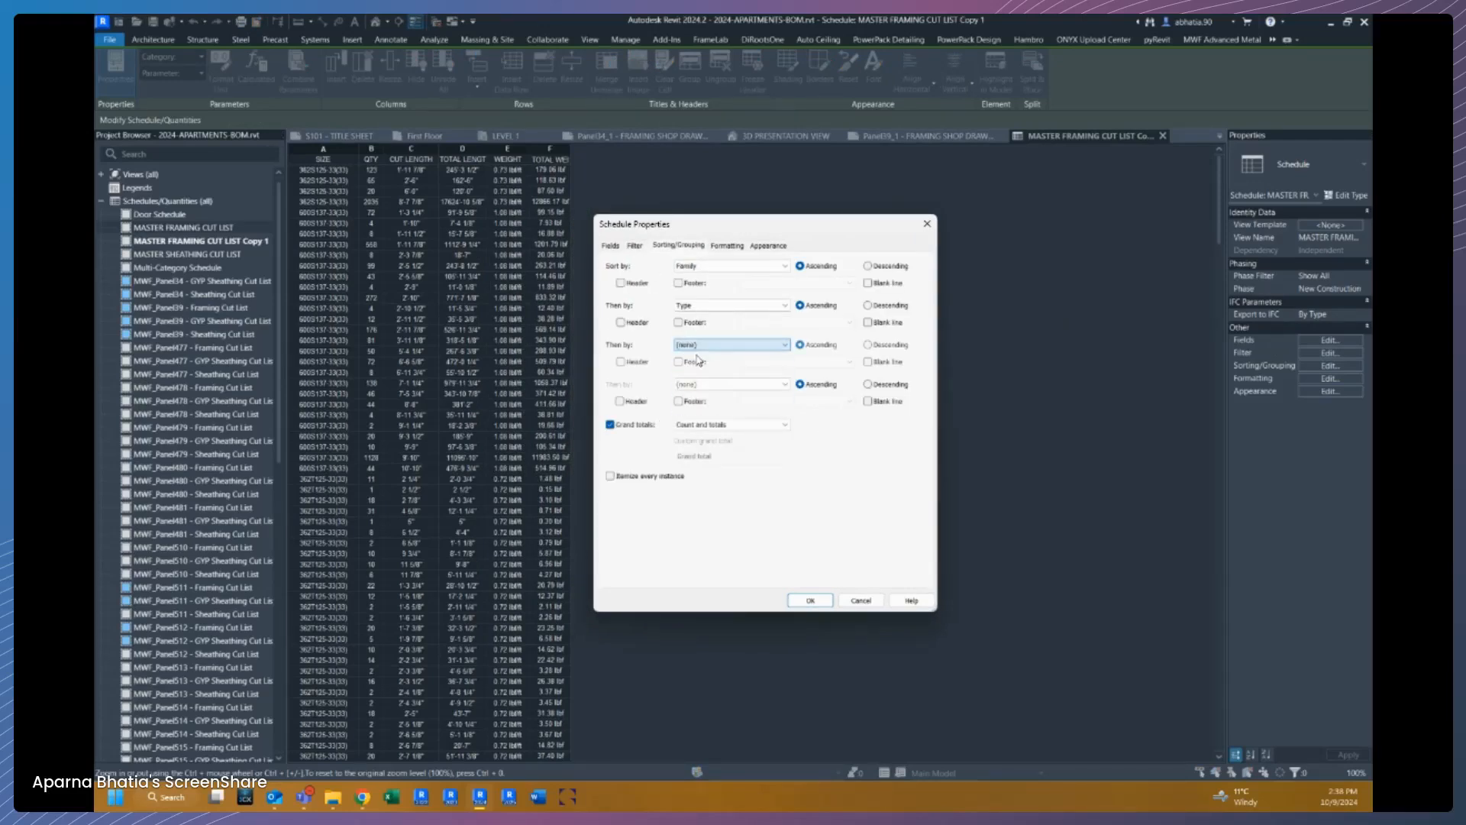
{"action": "left_click", "coordinate": [808, 600]}
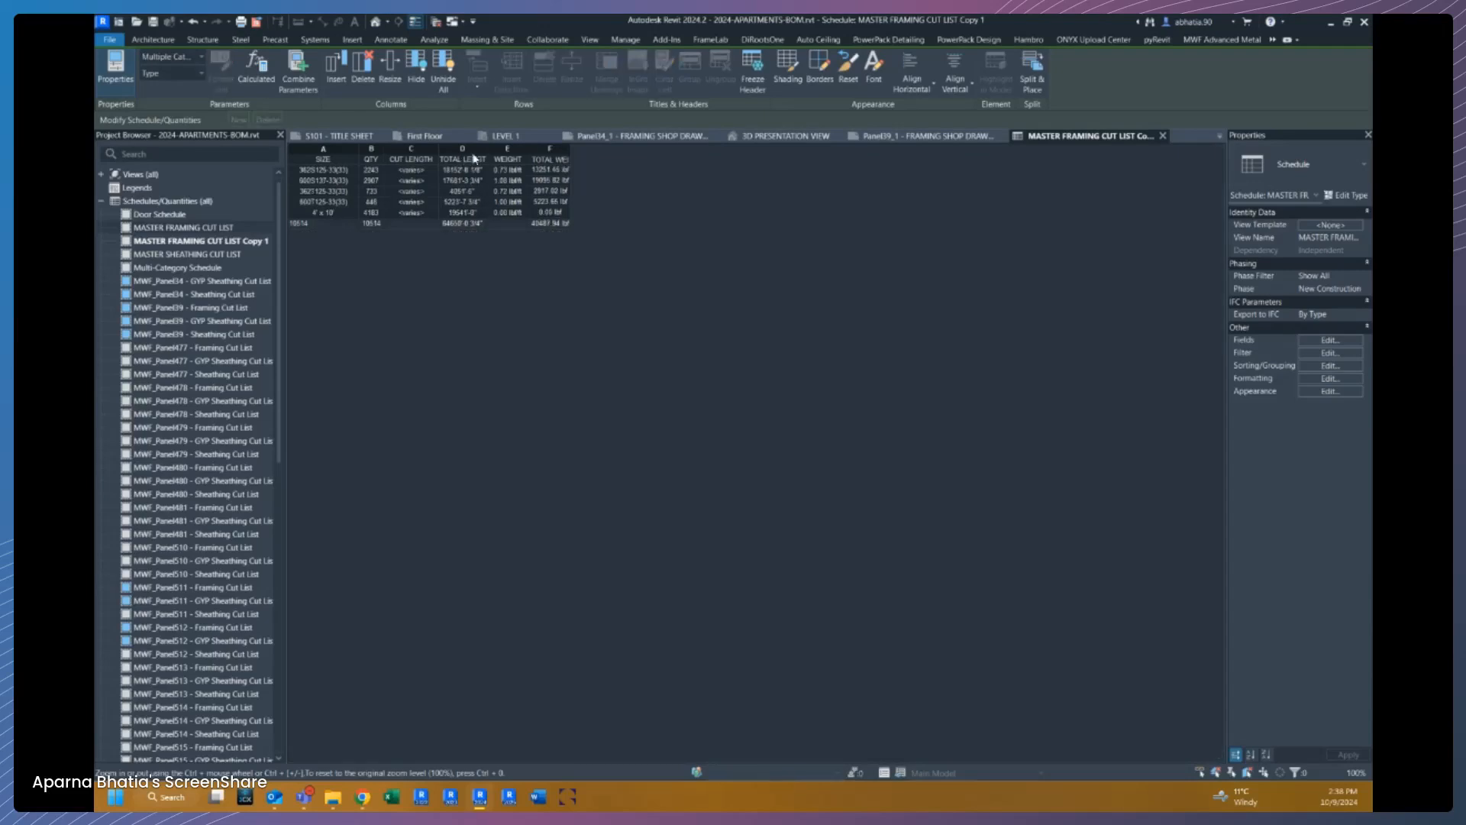
Step: Hide the CUT LENGTH and WEIGHT columns and widen the TOTAL LENGTH and TOTAL WEIGHT columns so their headings fit
{"action": "left_click_drag", "start_coordinate": [489, 147], "coordinate": [506, 147]}
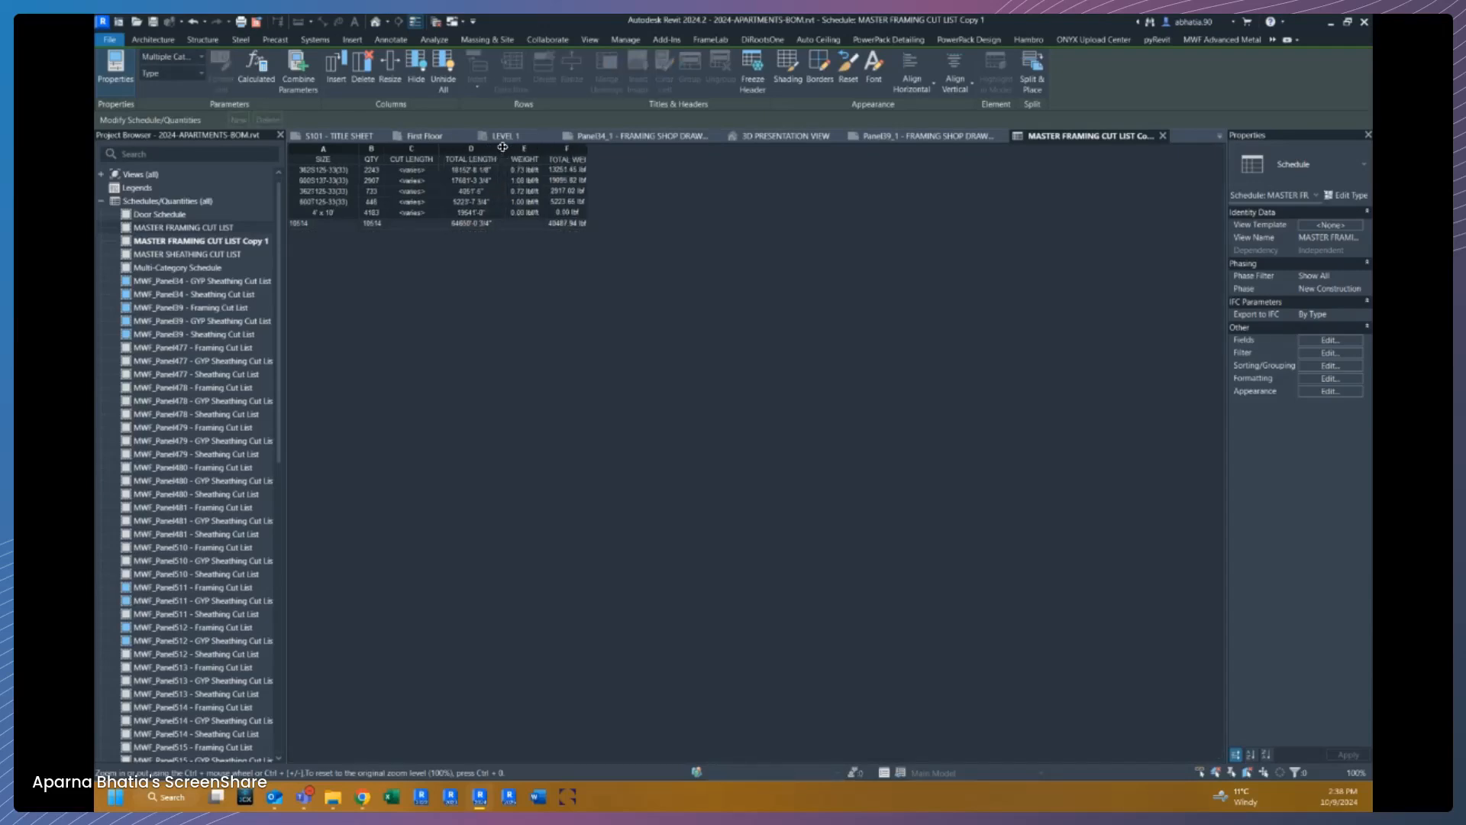
{"action": "left_click", "coordinate": [342, 171]}
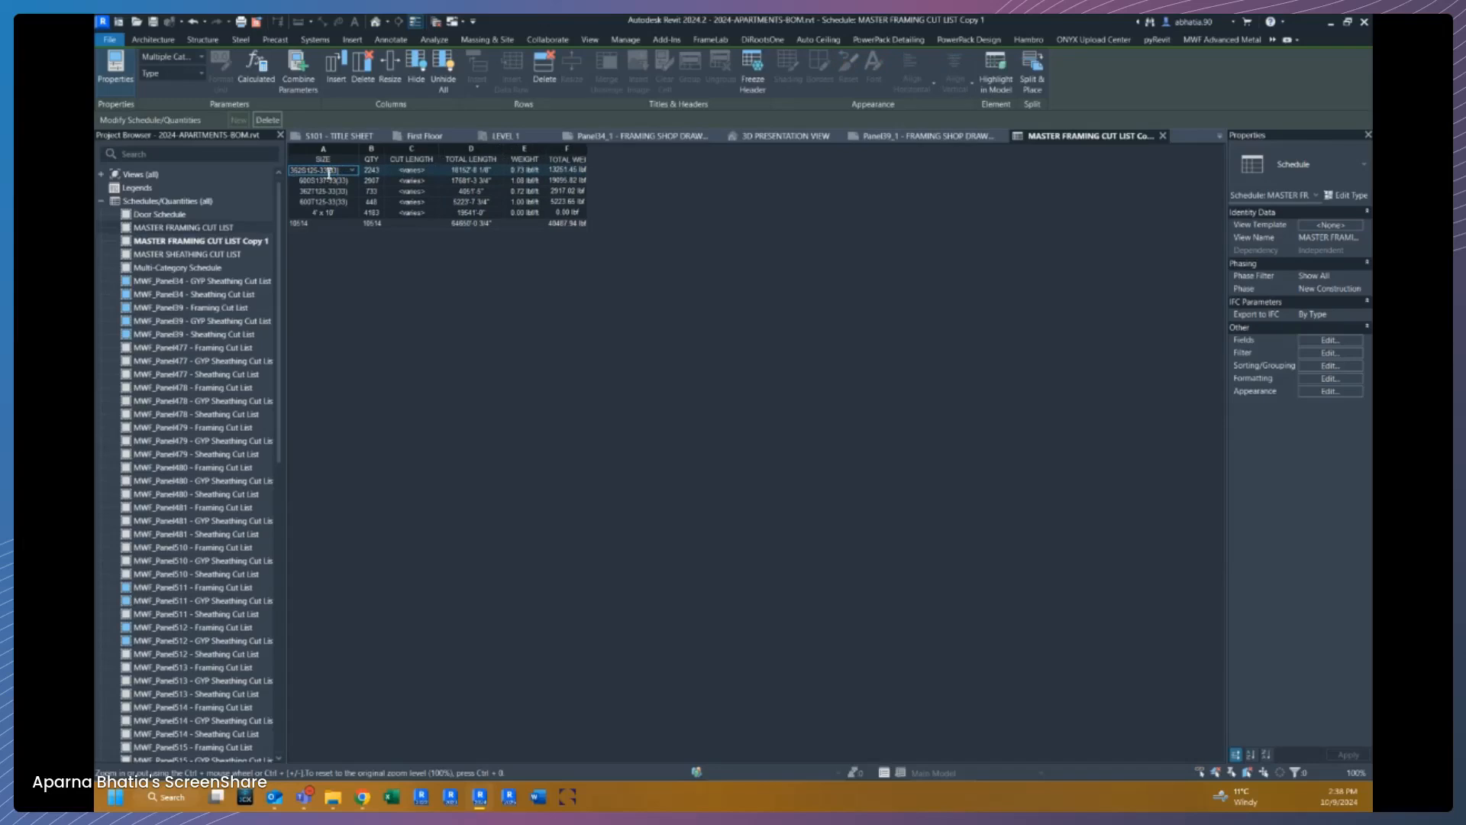
{"action": "left_click", "coordinate": [418, 149]}
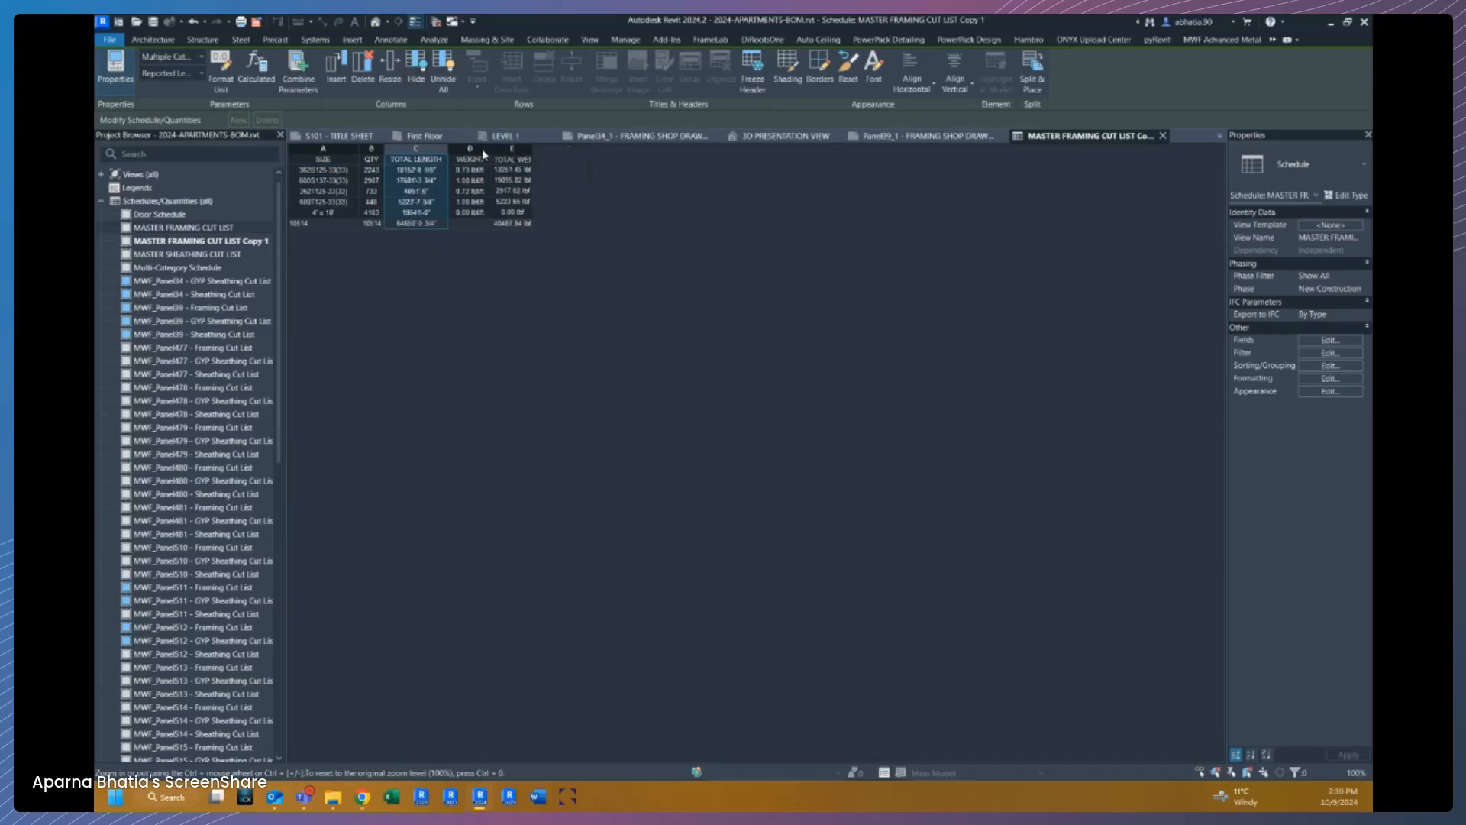
{"action": "left_click", "coordinate": [483, 151]}
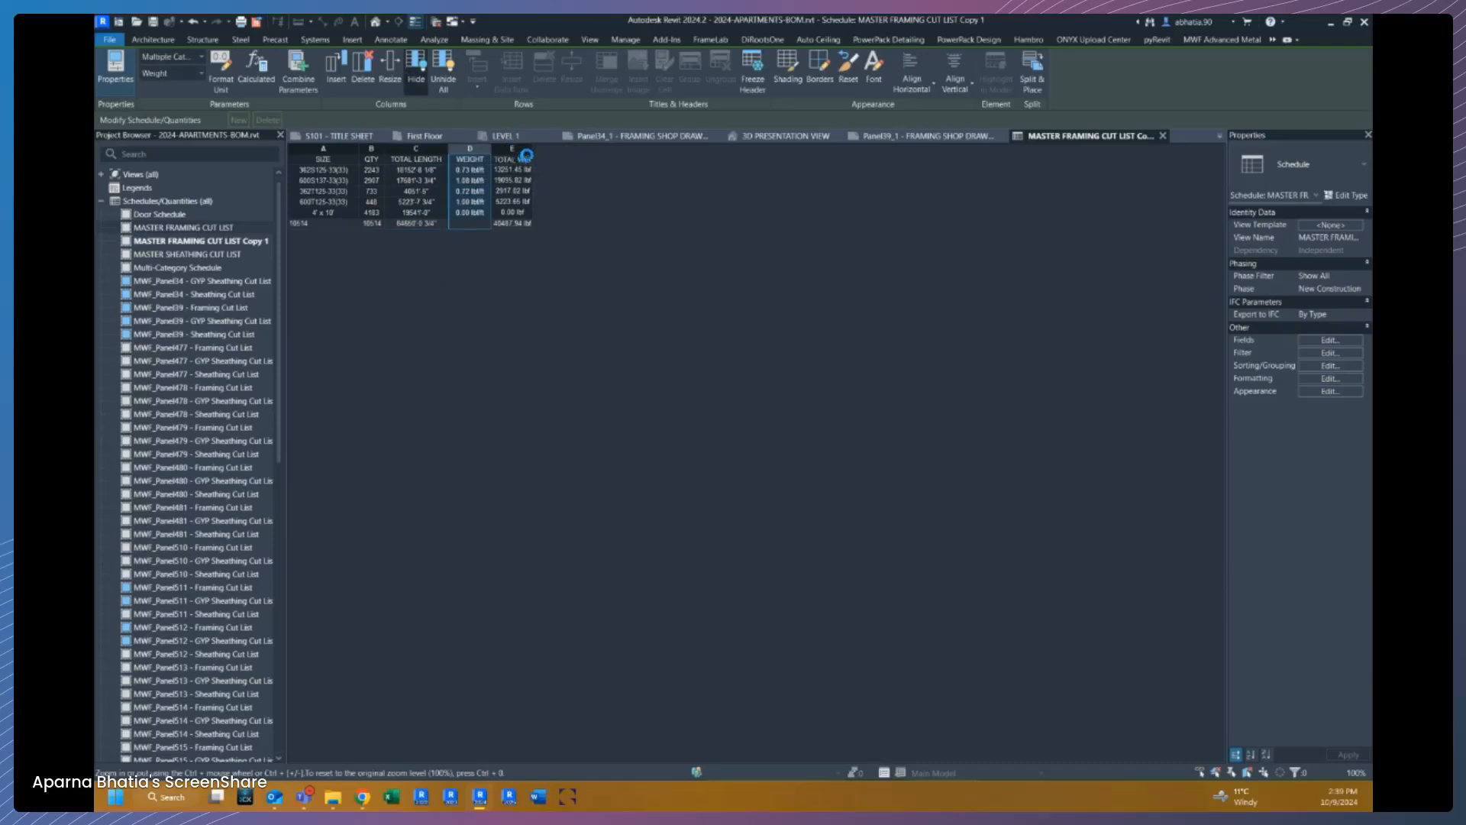
{"action": "left_click_drag", "start_coordinate": [492, 148], "coordinate": [452, 149]}
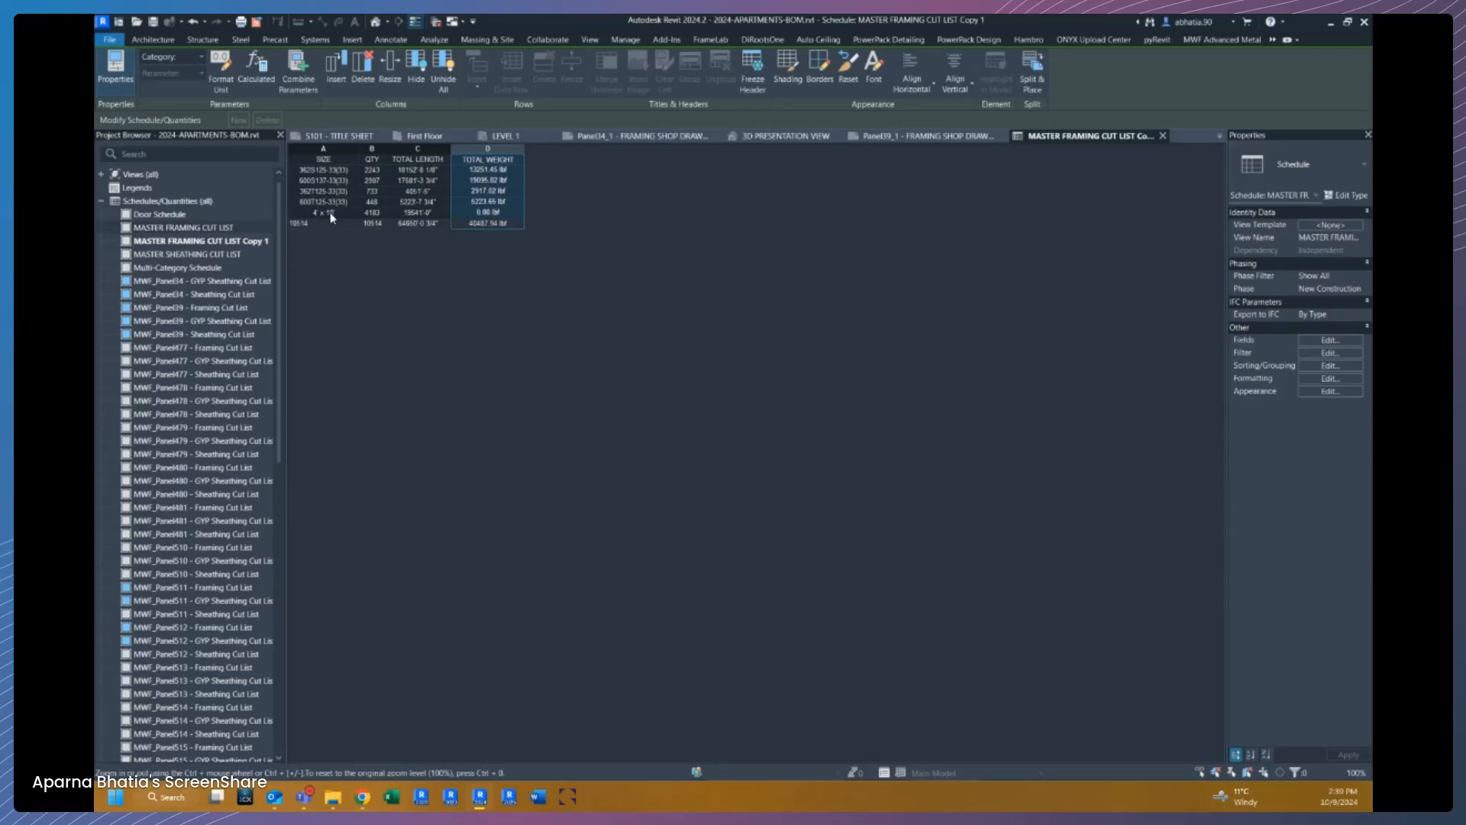
Step: Add a second schedule filter on Family that excludes the 4' x 10' sheathing row, and apply it
{"action": "left_click", "coordinate": [1353, 354]}
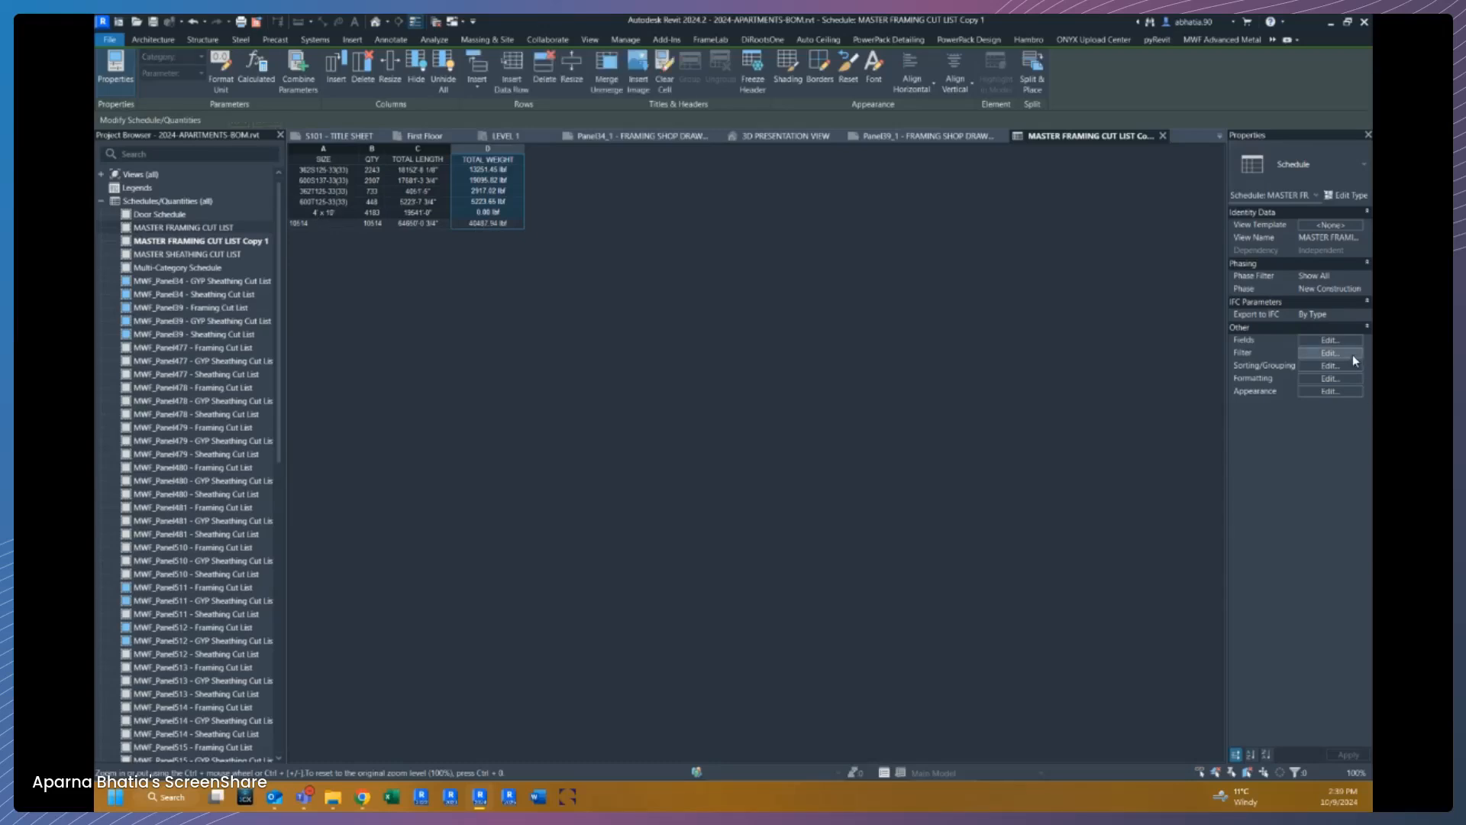
{"action": "left_click", "coordinate": [691, 288]}
{"action": "left_click", "coordinate": [683, 306]}
{"action": "left_click", "coordinate": [759, 290]}
{"action": "left_click", "coordinate": [762, 297]}
{"action": "left_click", "coordinate": [761, 296]}
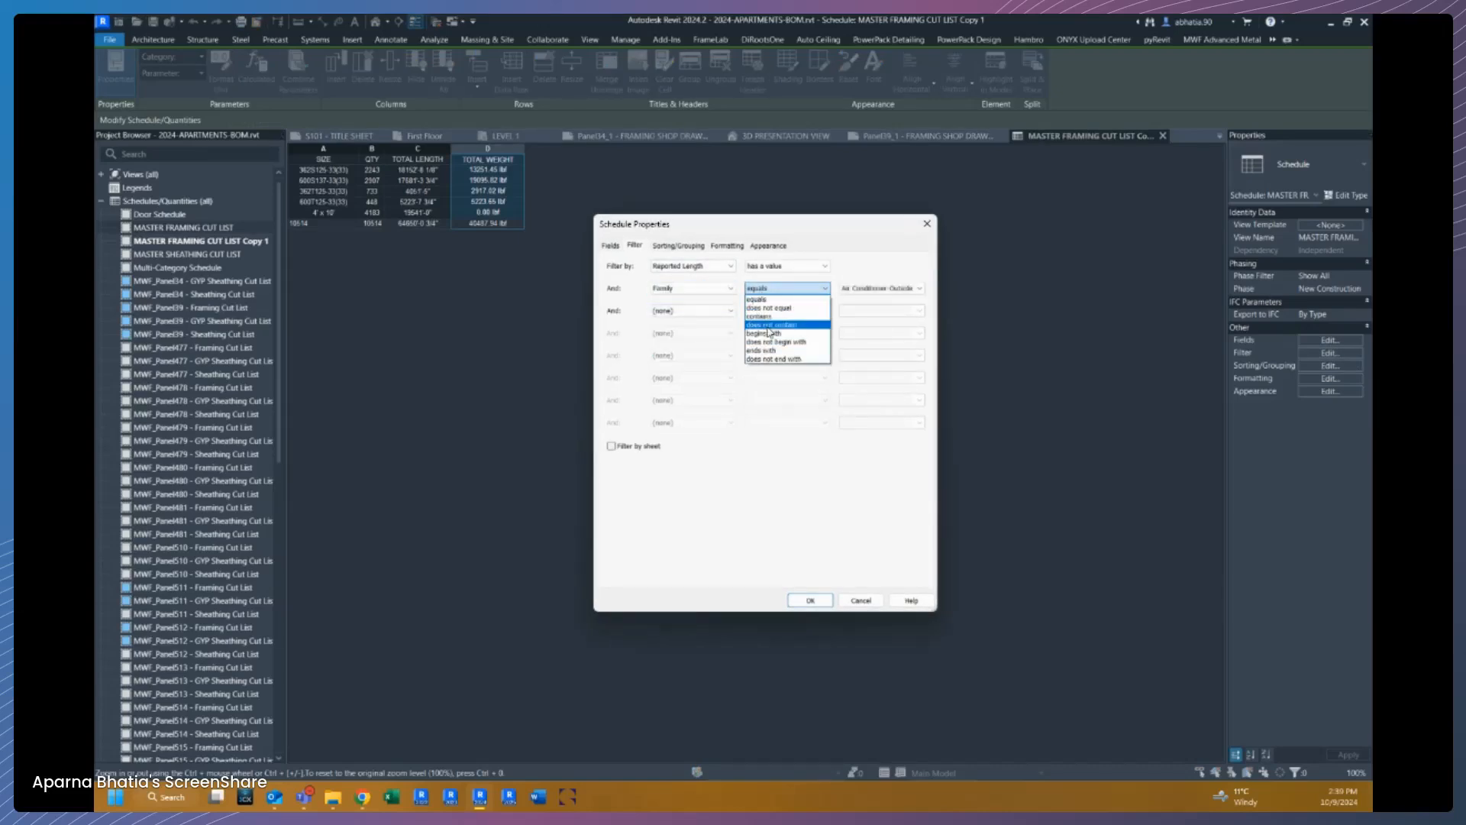
{"action": "left_click", "coordinate": [810, 304]}
{"action": "left_click", "coordinate": [885, 288]}
{"action": "scroll", "coordinate": [902, 458], "scroll_direction": "down", "scroll_amount": 5}
{"action": "left_click", "coordinate": [897, 519]}
{"action": "left_click", "coordinate": [828, 599]}
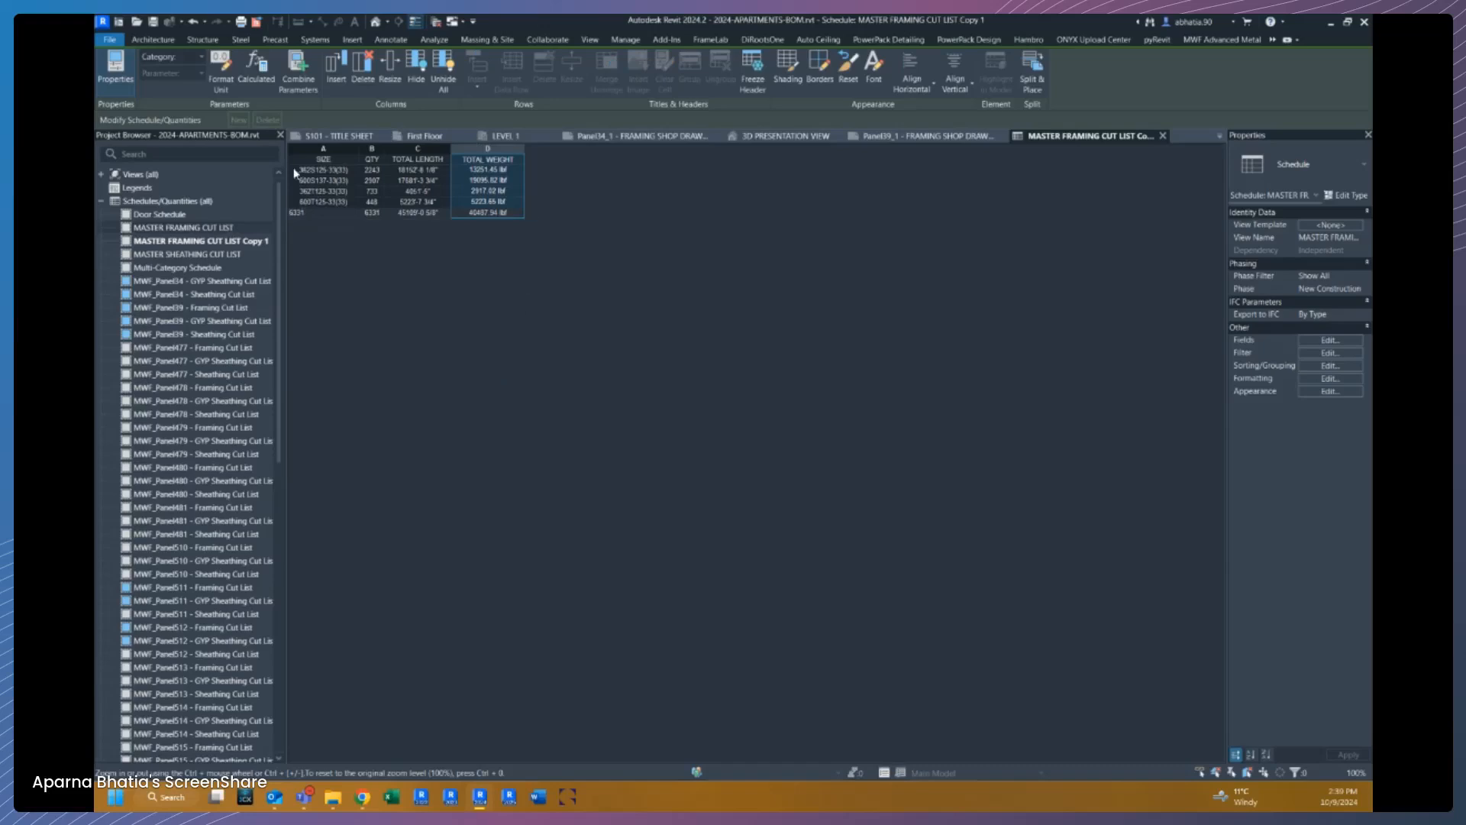
Step: Add the Cost field to the copied cut list's scheduled fields
{"action": "scroll", "coordinate": [402, 281], "scroll_direction": "up", "scroll_amount": 3, "text": "ctrl"}
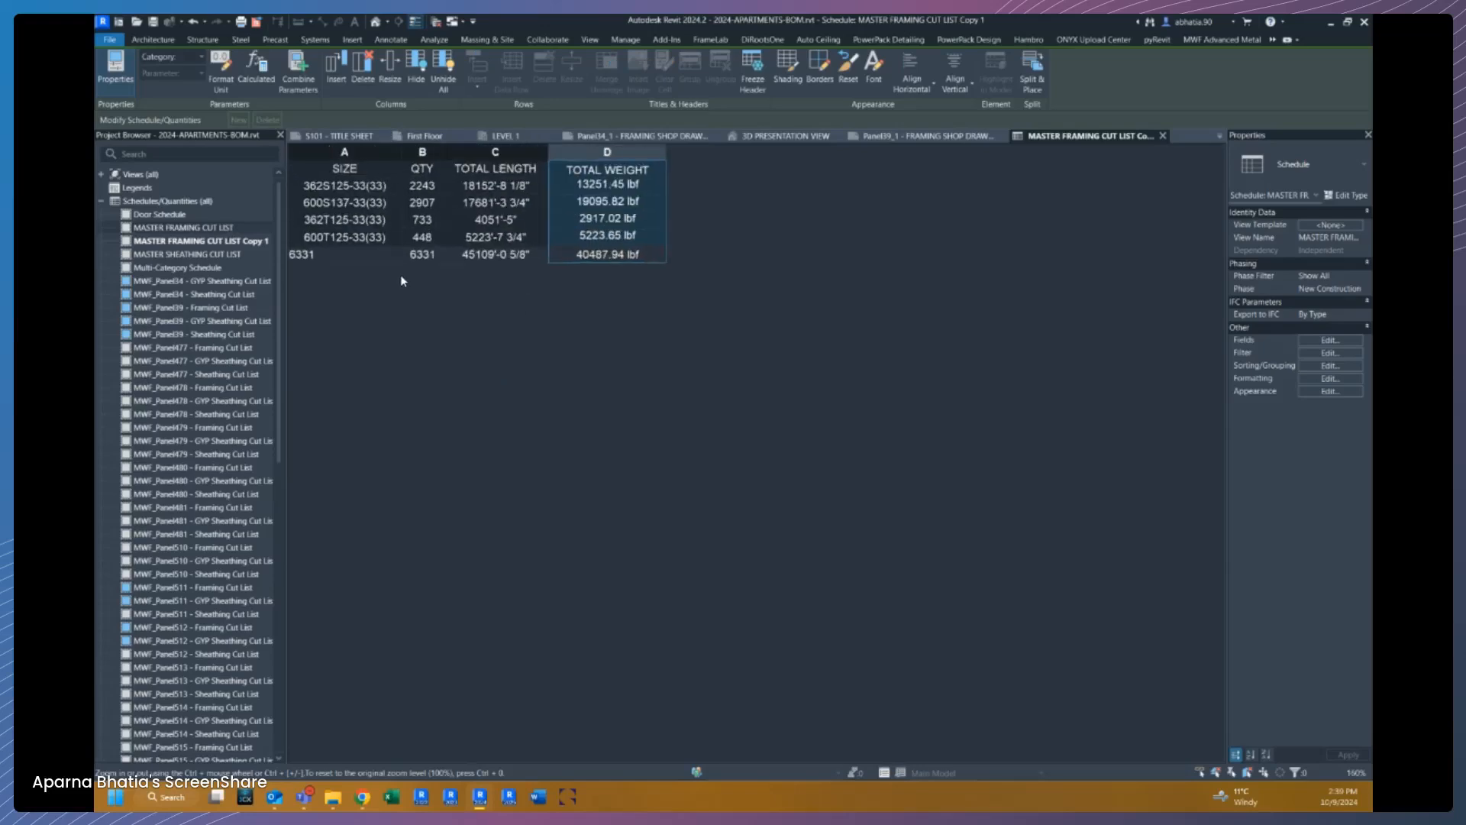
{"action": "scroll", "coordinate": [403, 281], "scroll_direction": "up", "scroll_amount": 1, "text": "ctrl"}
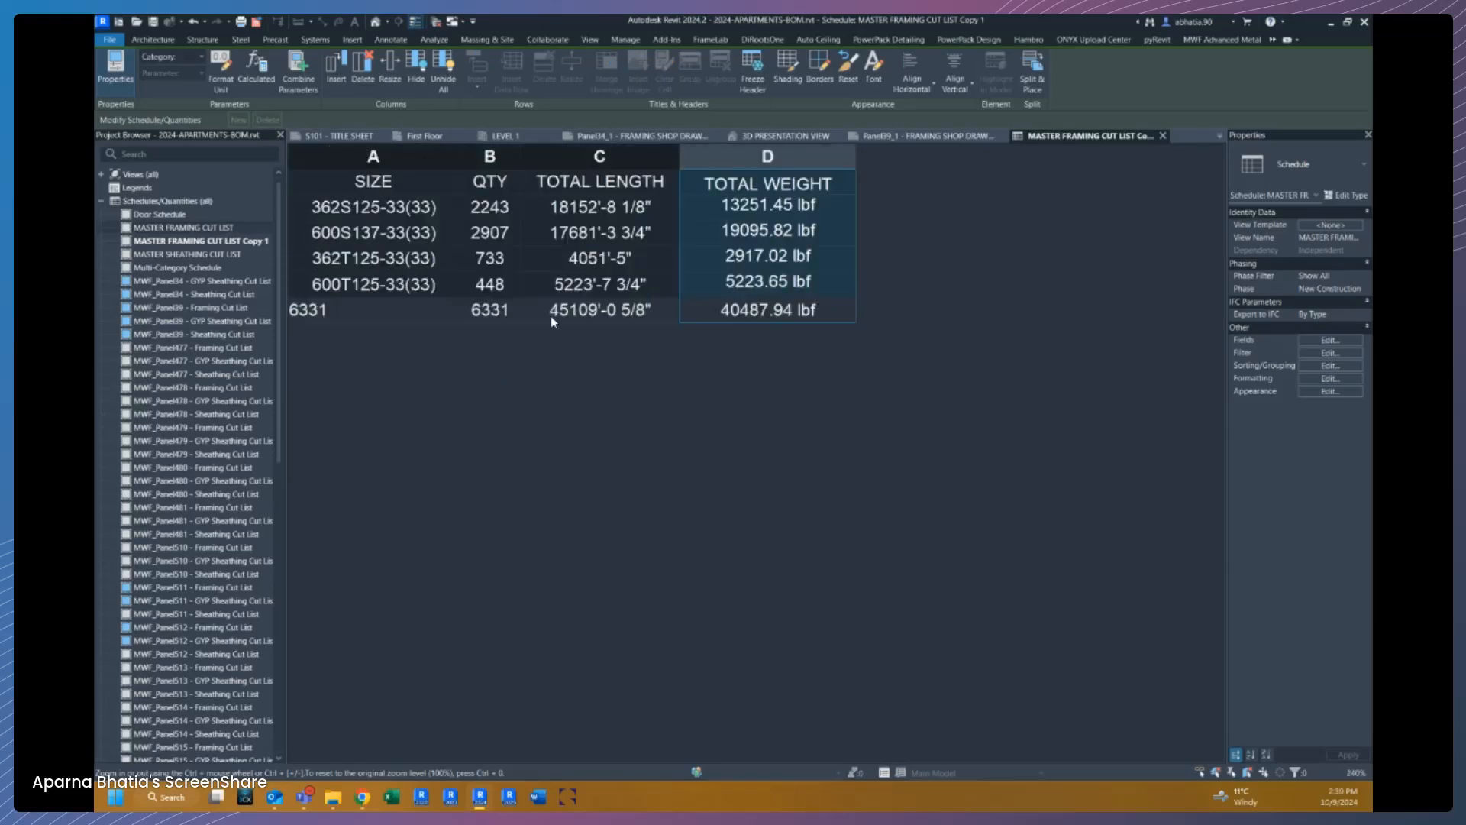
{"action": "left_click", "coordinate": [216, 242]}
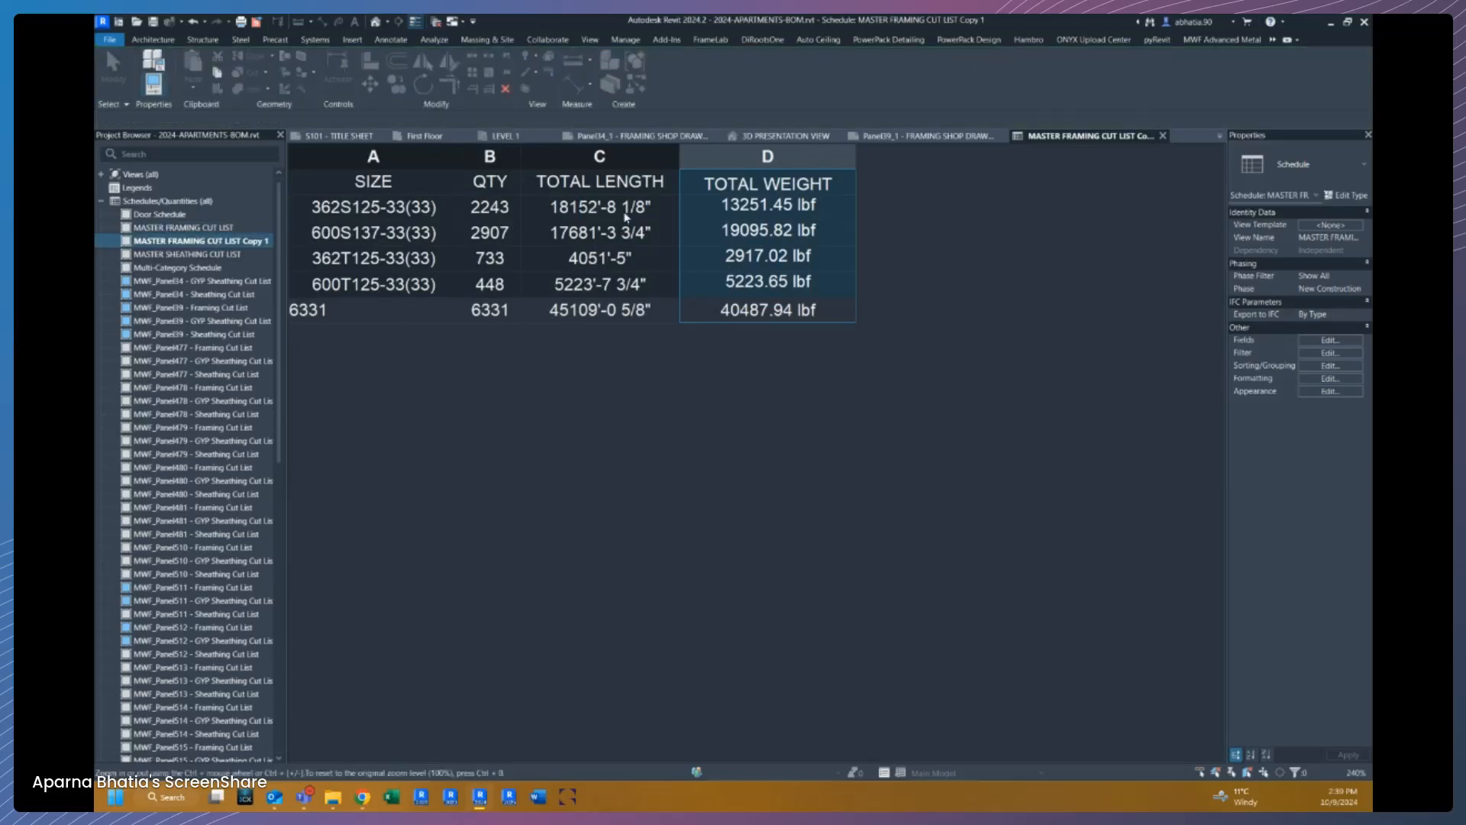
{"action": "left_click", "coordinate": [473, 206]}
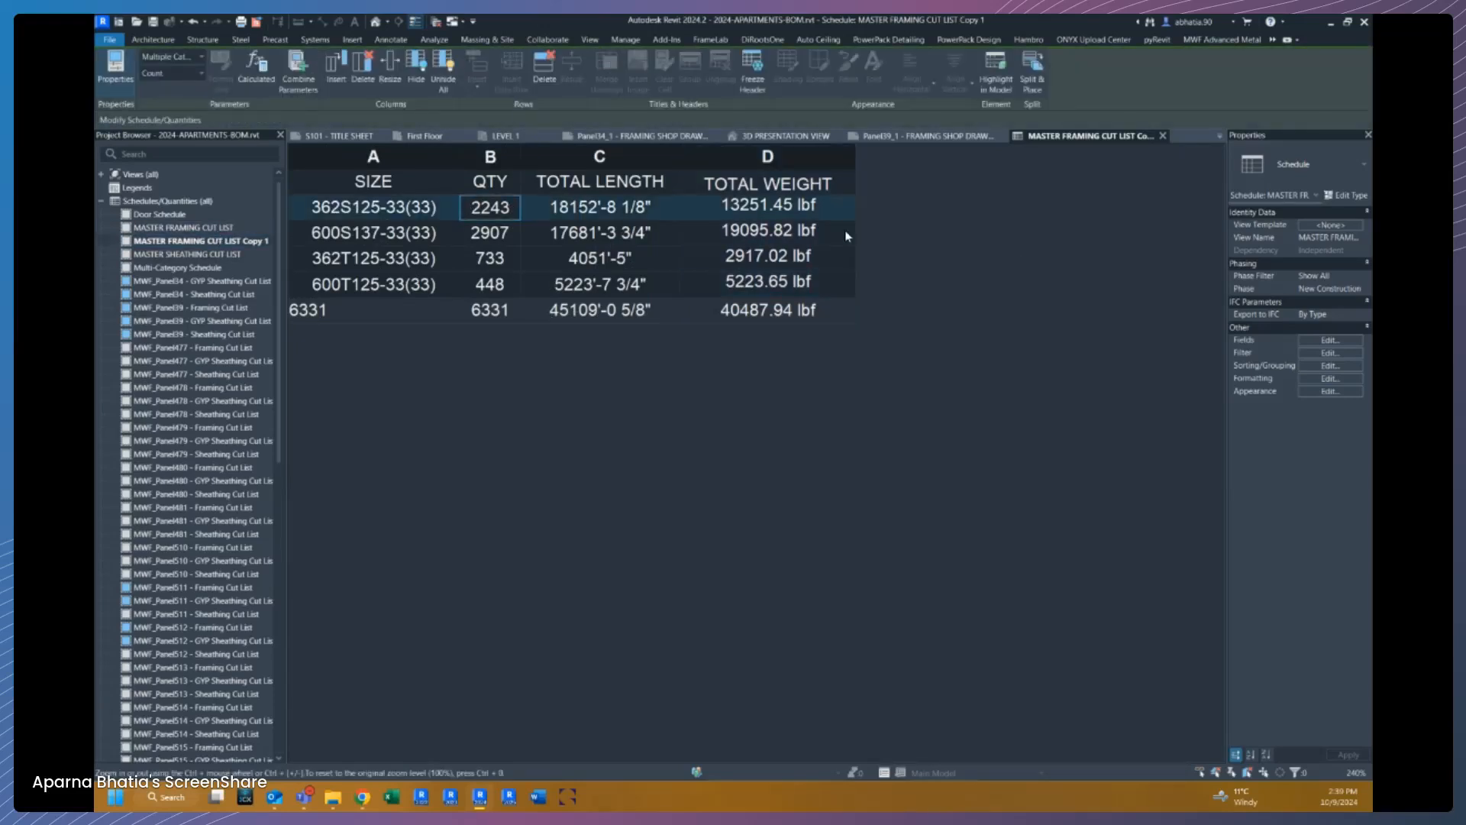
{"action": "left_click", "coordinate": [1342, 339]}
{"action": "scroll", "coordinate": [671, 389], "scroll_direction": "down", "scroll_amount": 3}
{"action": "left_click", "coordinate": [661, 389]}
{"action": "scroll", "coordinate": [661, 391], "scroll_direction": "down", "scroll_amount": 5}
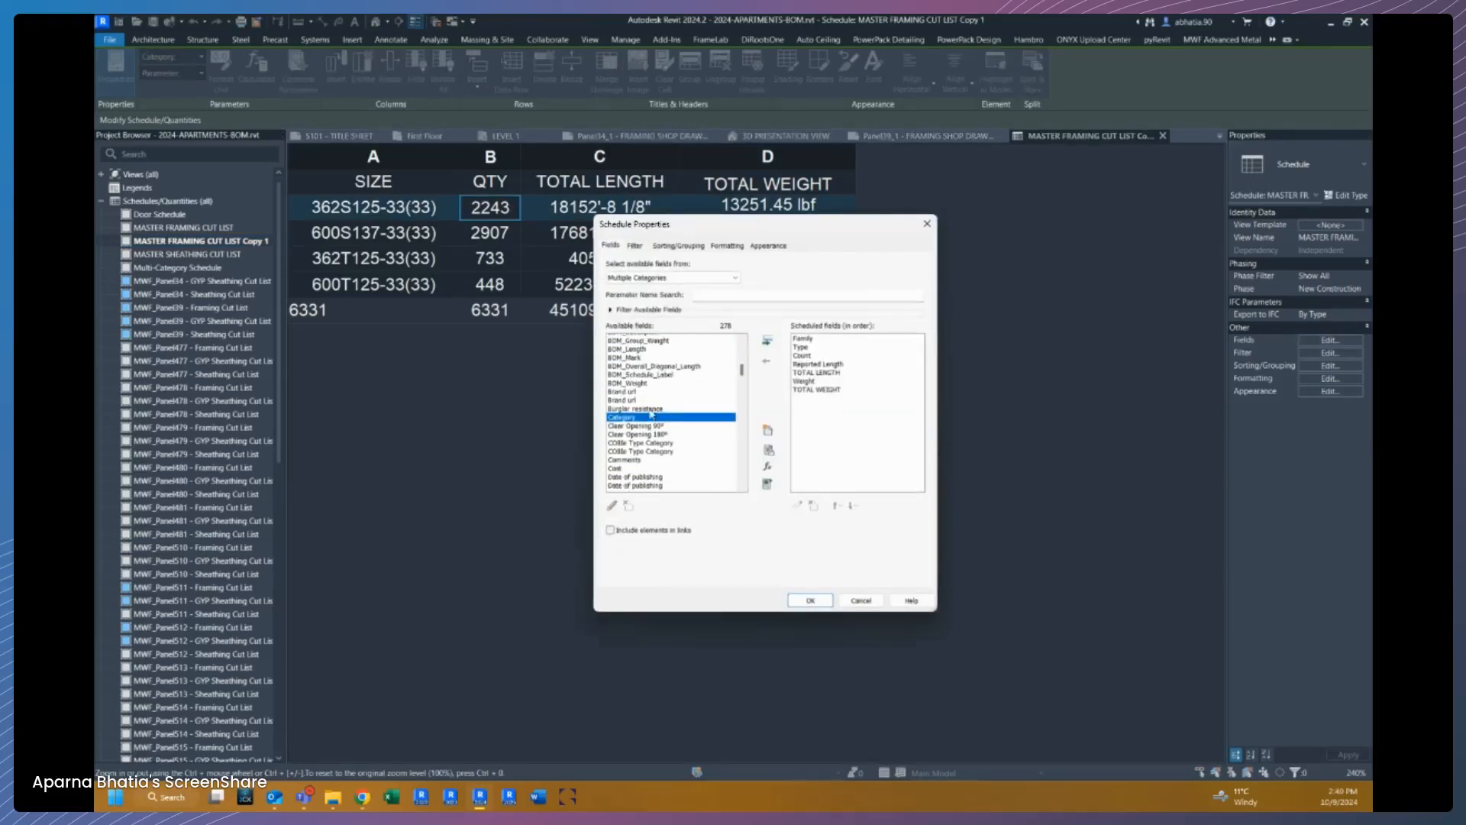
{"action": "left_click", "coordinate": [615, 459]}
{"action": "left_click", "coordinate": [768, 341]}
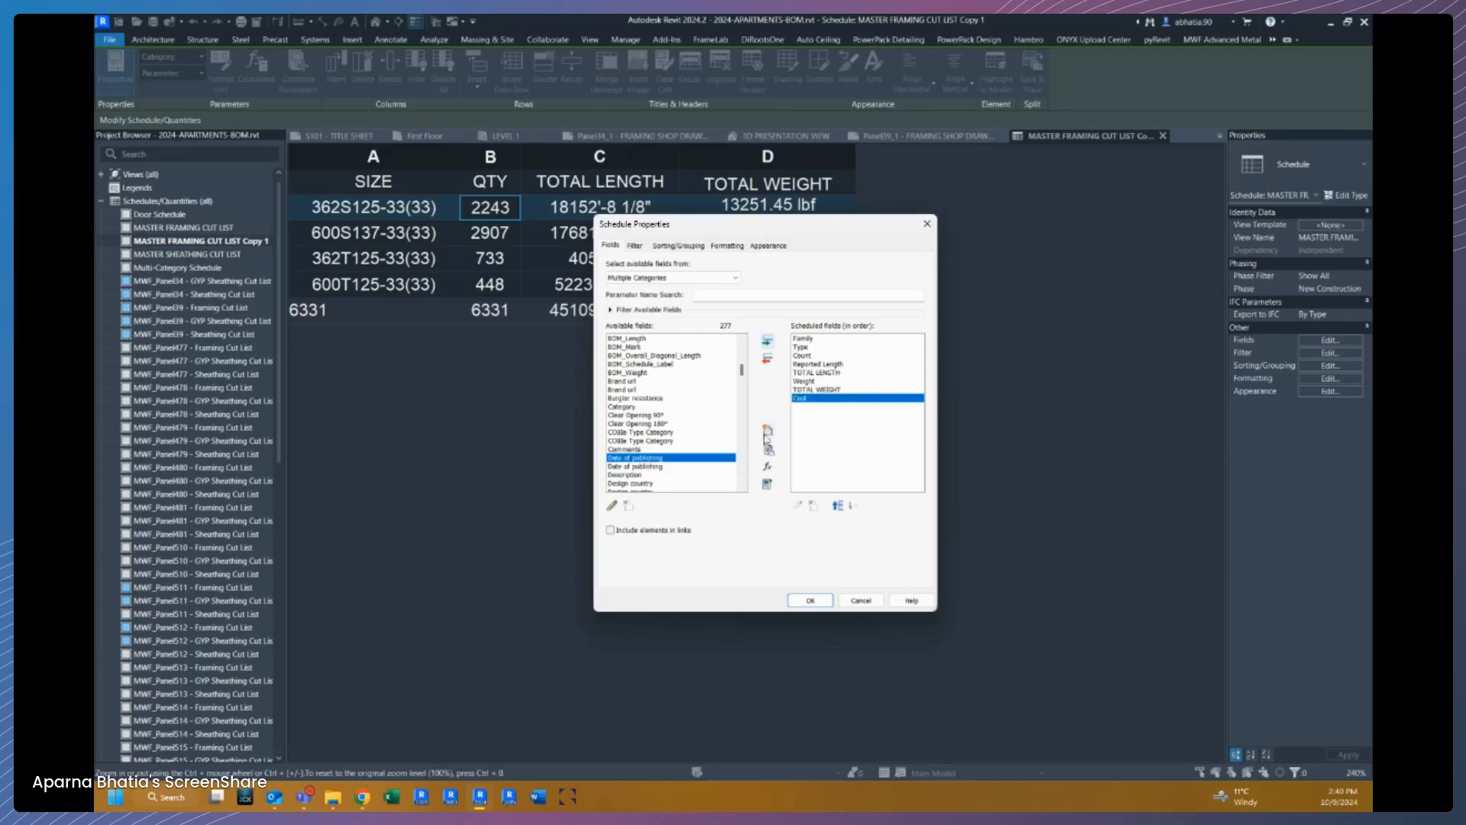
Step: Start a calculated value named Cost Per Length with the Common discipline and the Length type
{"action": "left_click", "coordinate": [768, 466]}
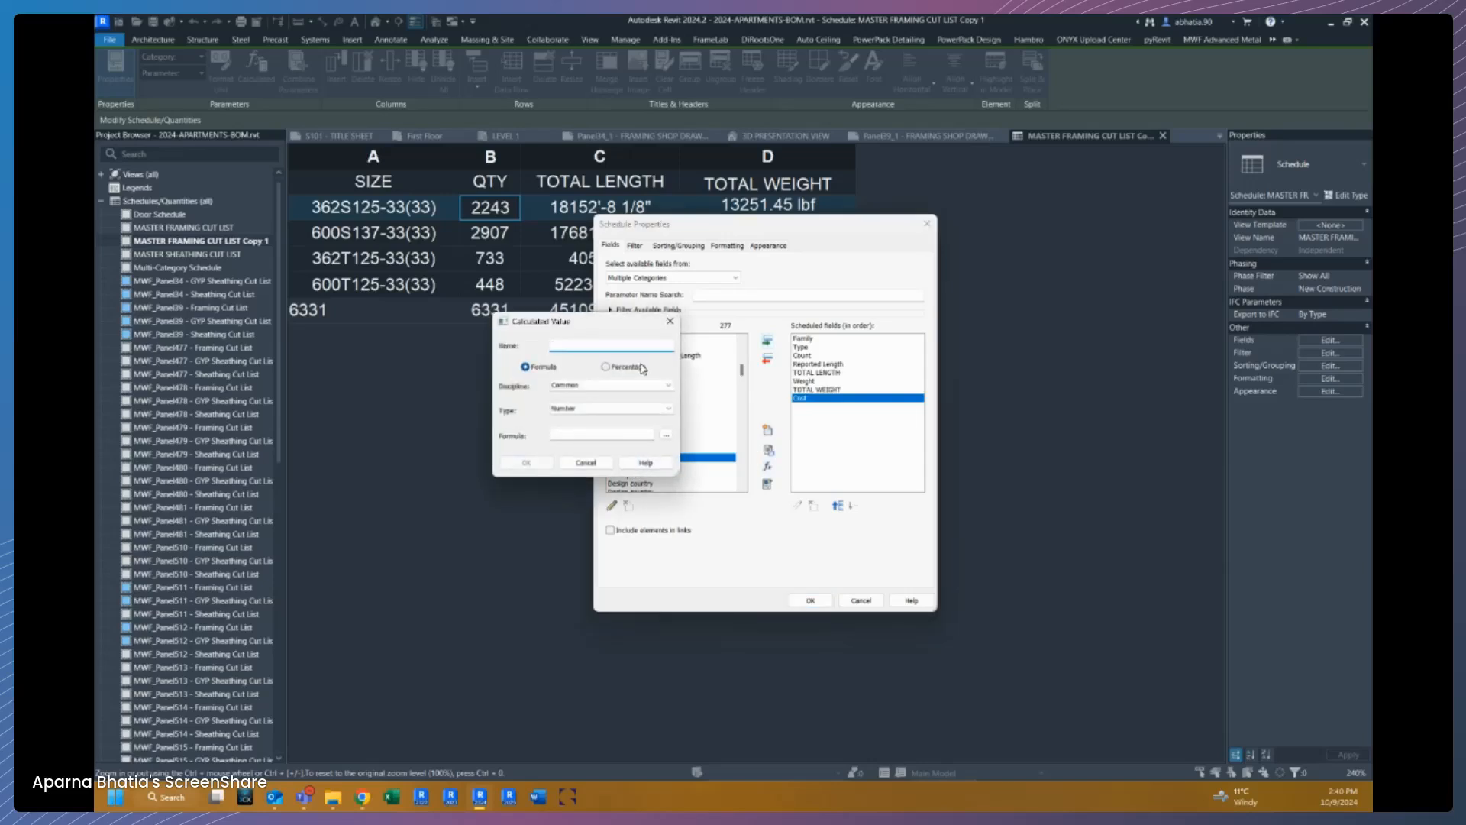
{"action": "type", "text": "Cost Per Length"}
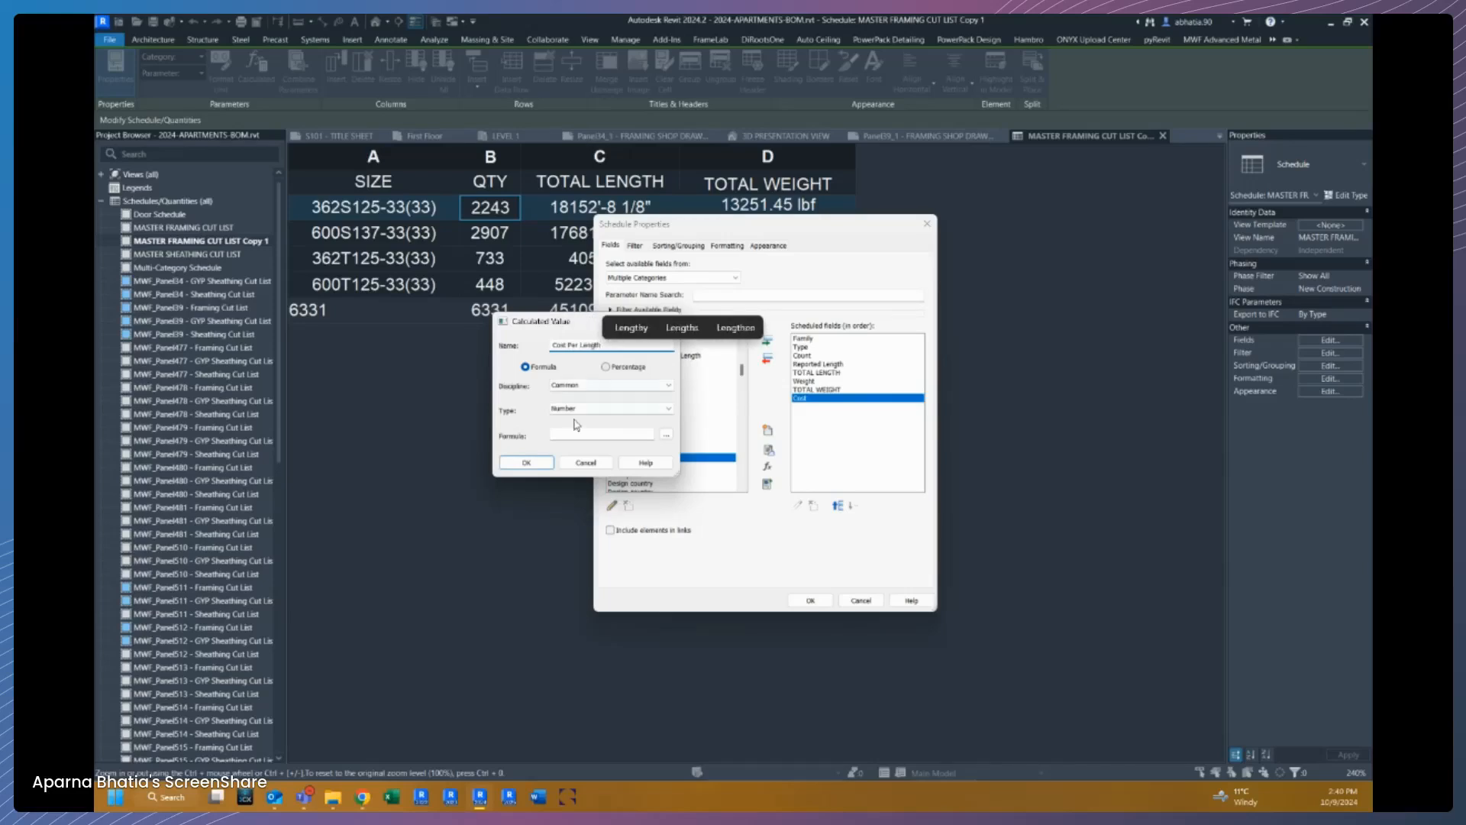
{"action": "left_click", "coordinate": [574, 386]}
{"action": "left_click", "coordinate": [571, 396]}
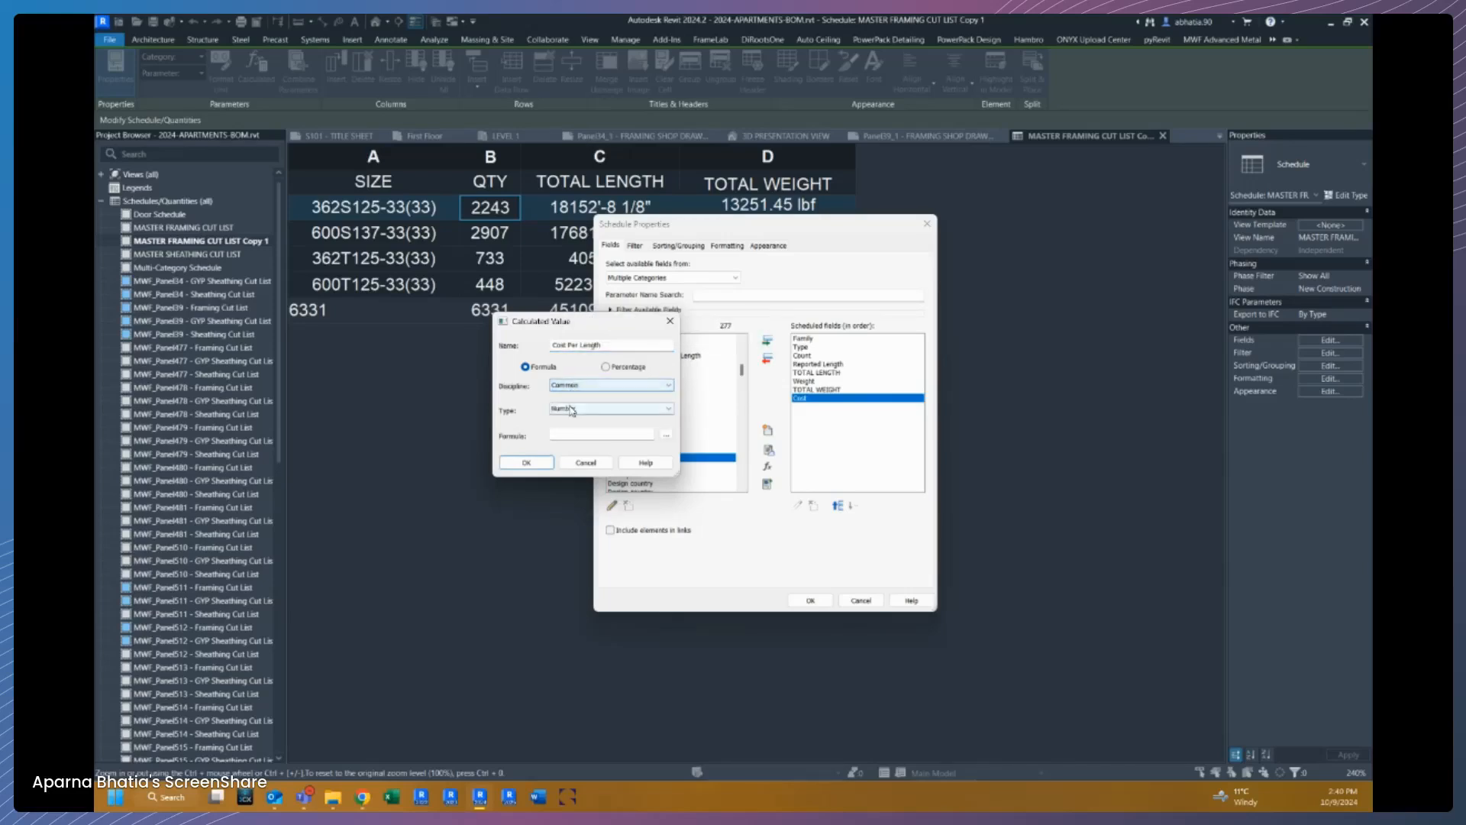
{"action": "left_click", "coordinate": [574, 409]}
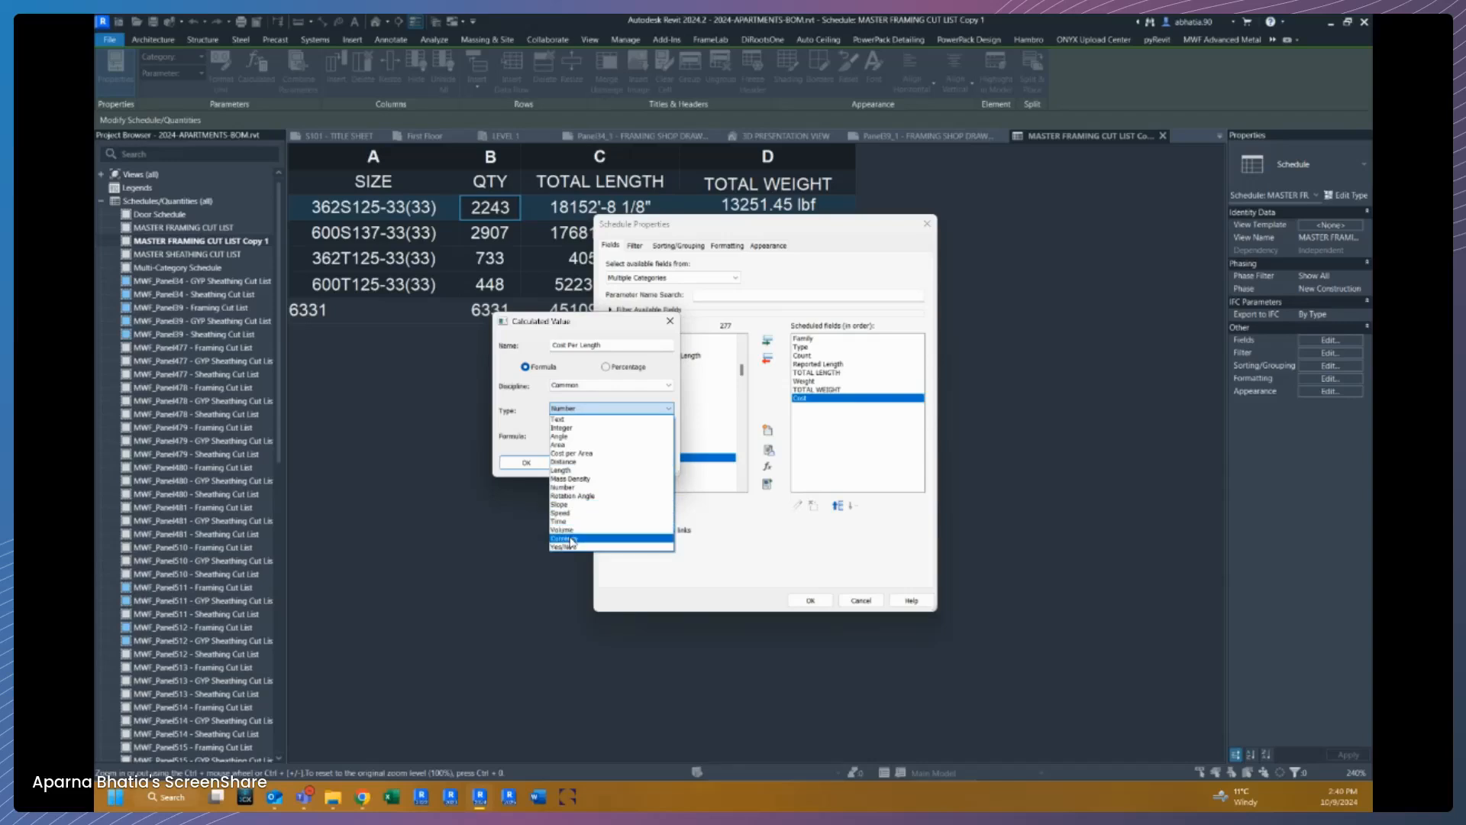
{"action": "left_click", "coordinate": [569, 470]}
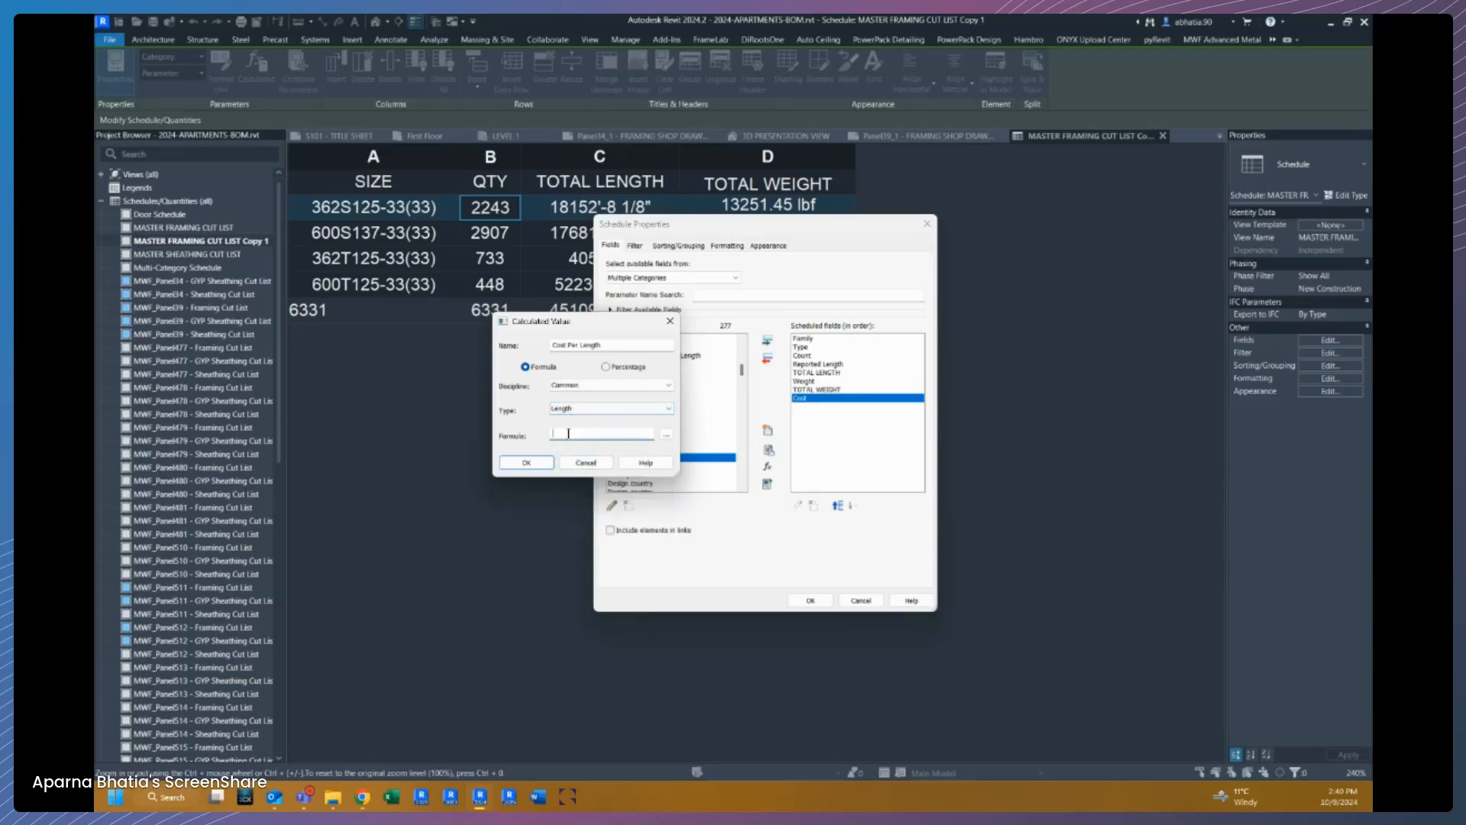
Step: Define the Cost Per Length formula as Cost*TOTAL LENGTH and add the calculated field to the schedule
{"action": "left_click", "coordinate": [666, 435]}
{"action": "left_click", "coordinate": [534, 378]}
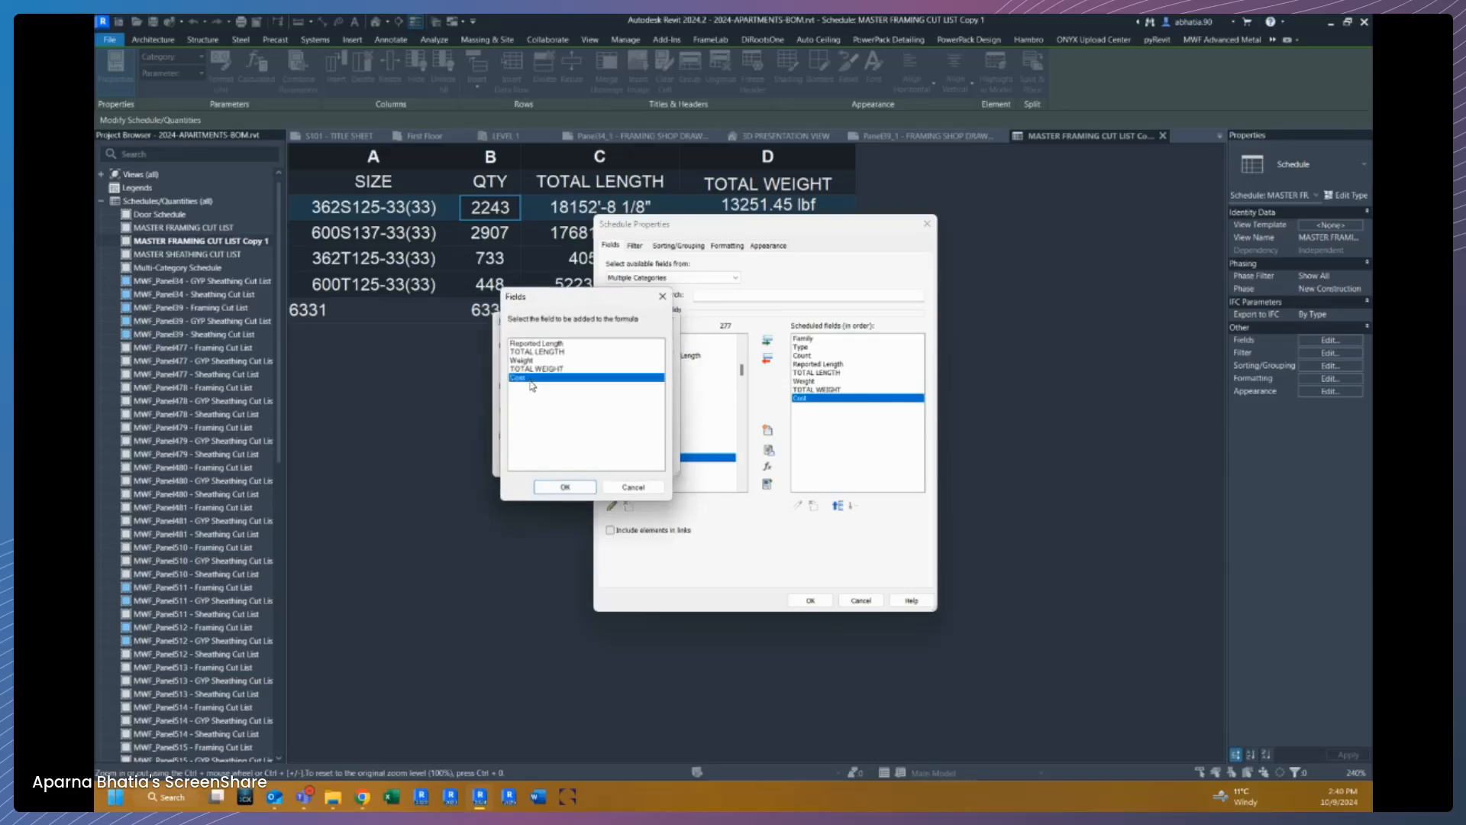
{"action": "left_click", "coordinate": [545, 489]}
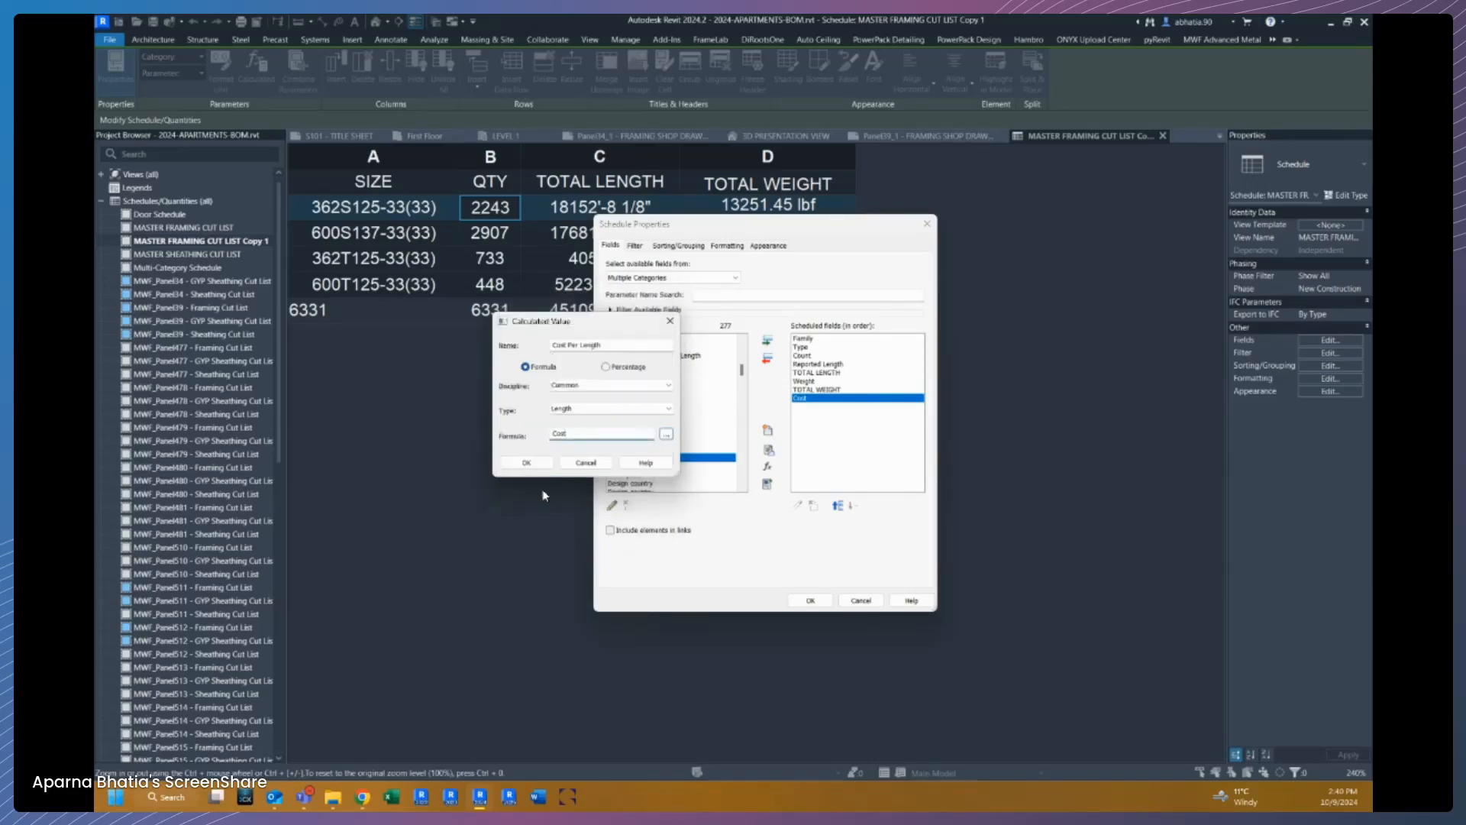
{"action": "left_click", "coordinate": [666, 434]}
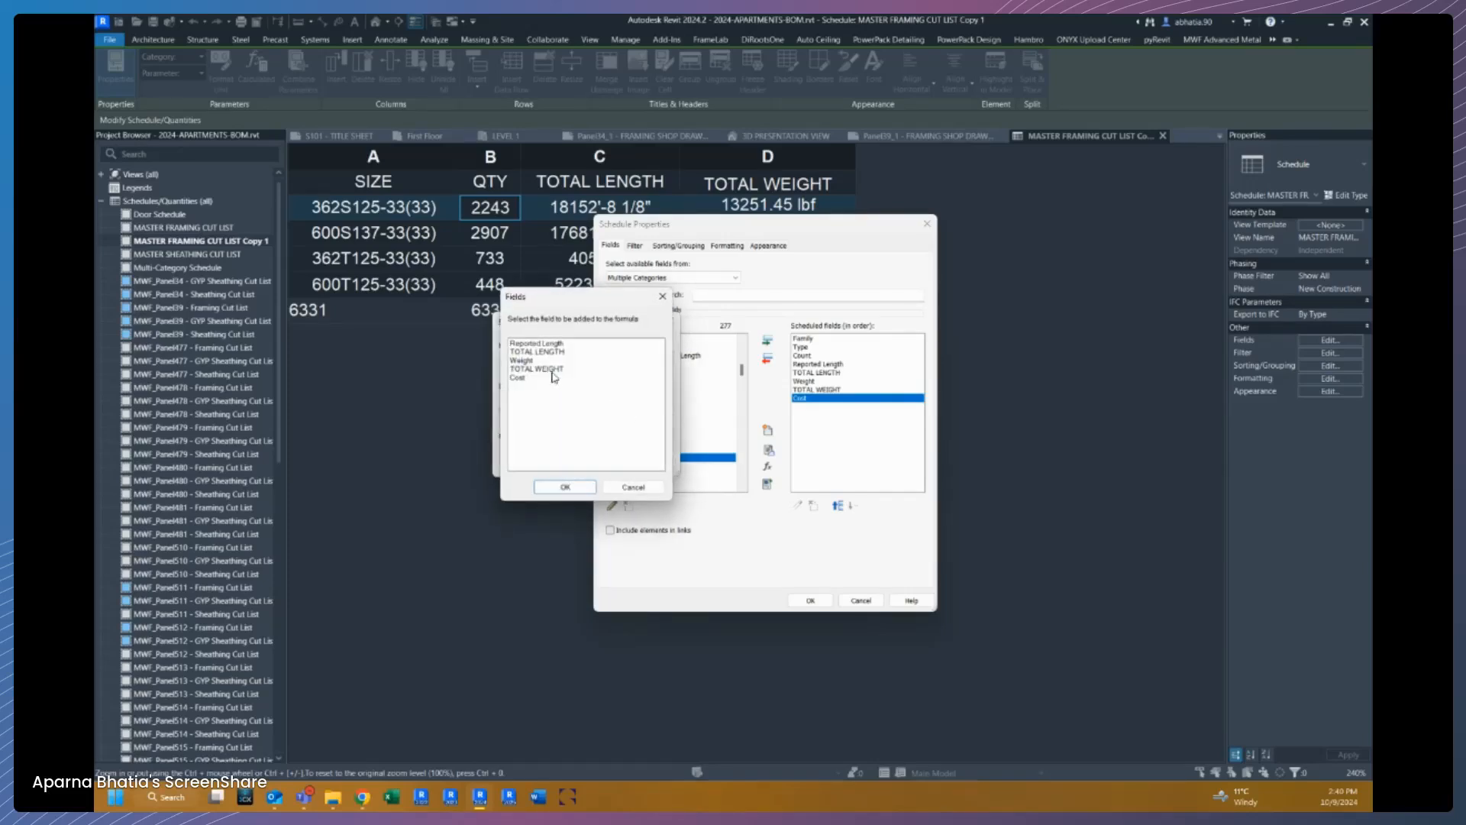
{"action": "left_click", "coordinate": [537, 353]}
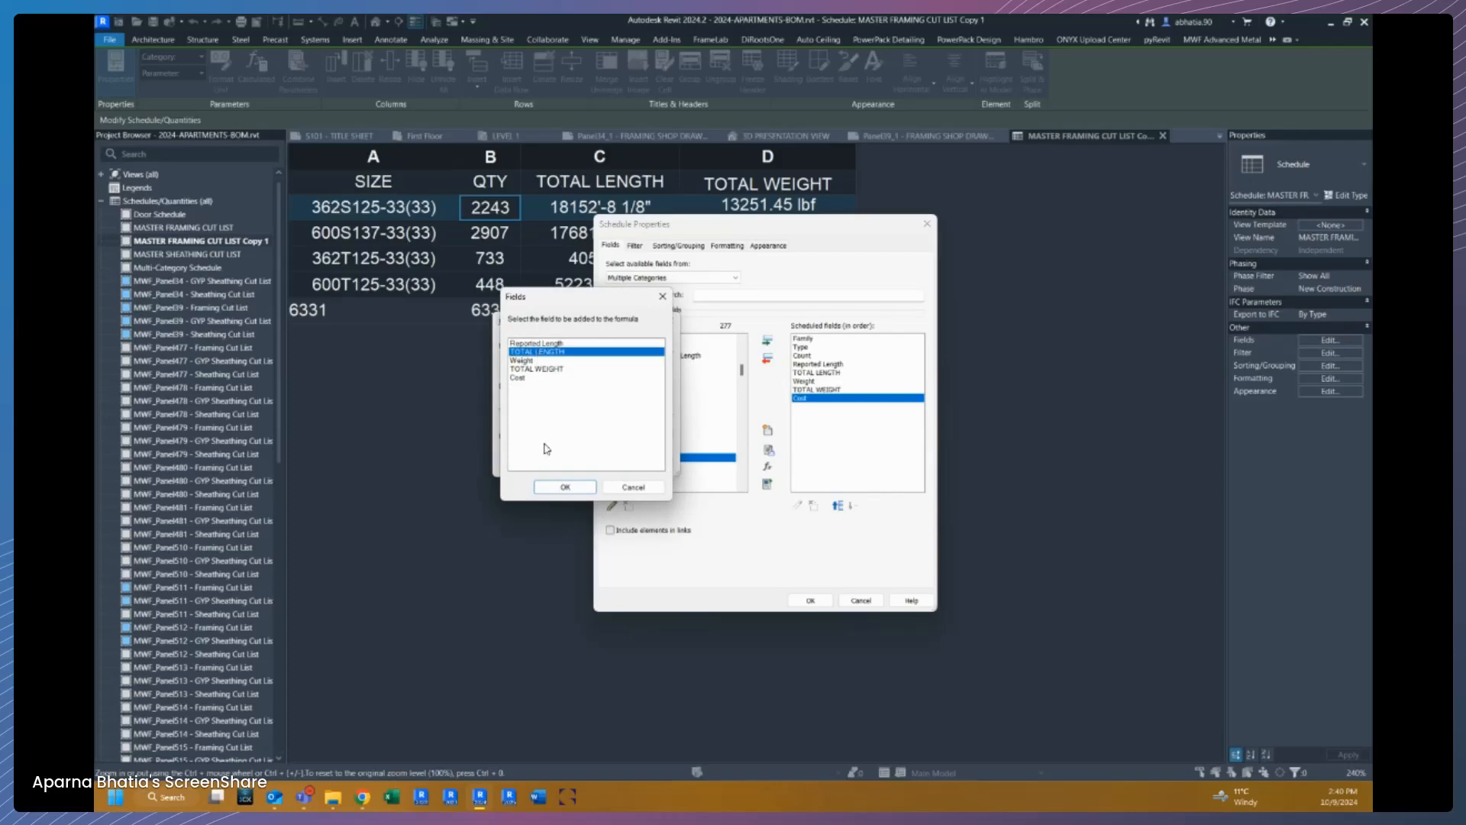
{"action": "left_click", "coordinate": [544, 486]}
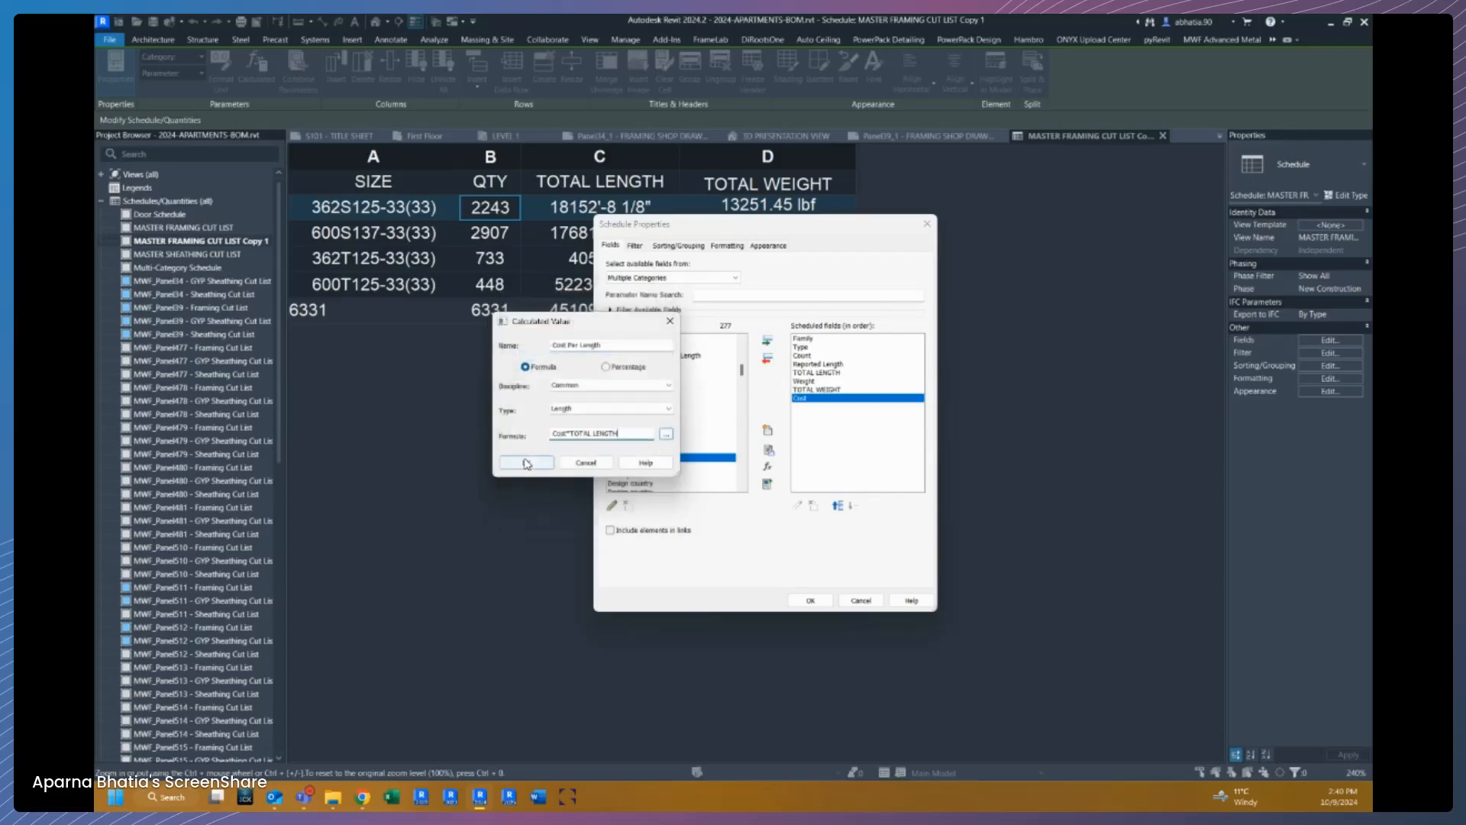
{"action": "left_click", "coordinate": [525, 463]}
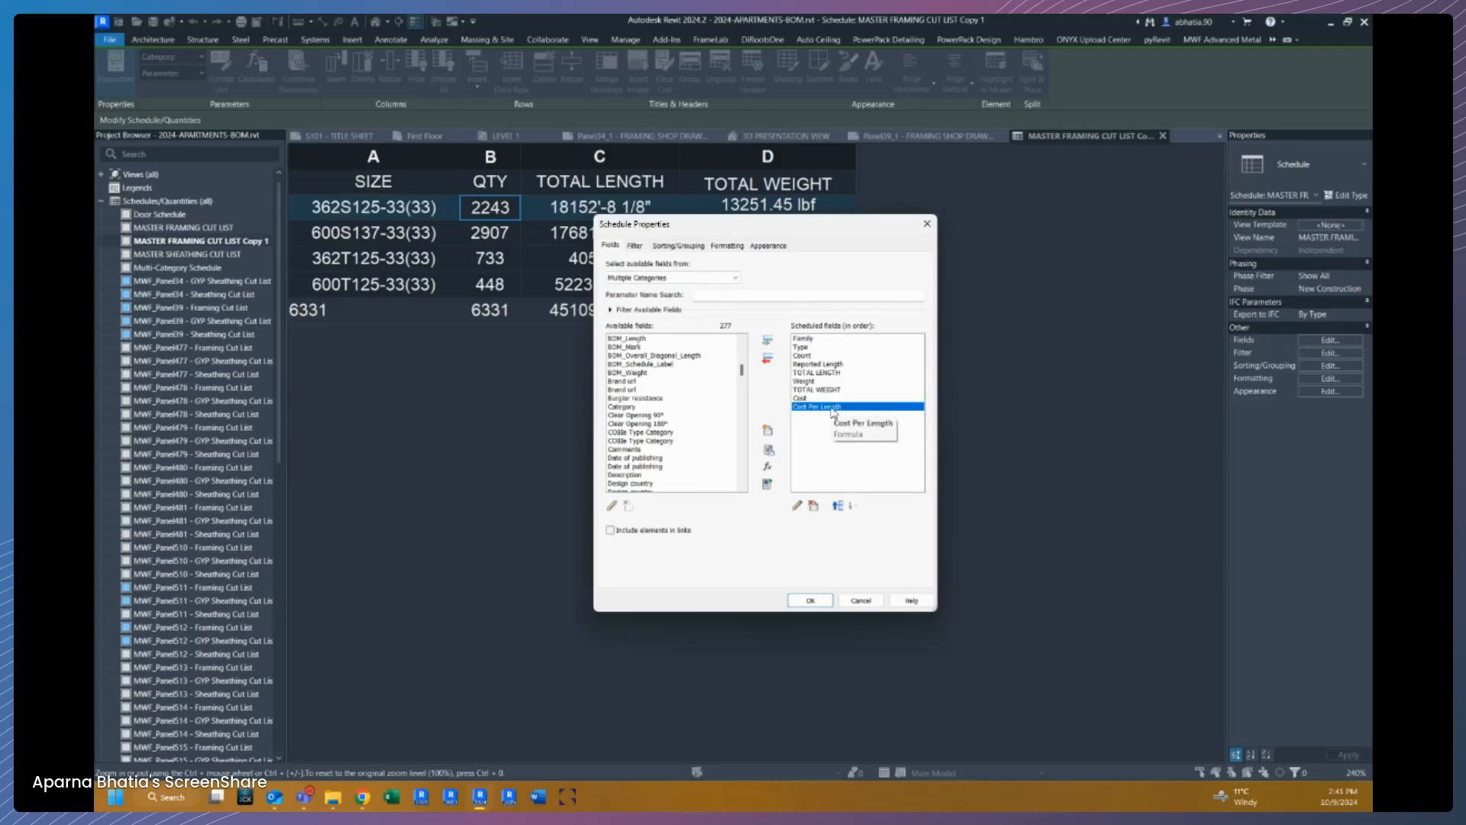
Step: Override the project unit settings for the Cost Per Length field and set its units to Feet
{"action": "left_click", "coordinate": [724, 247]}
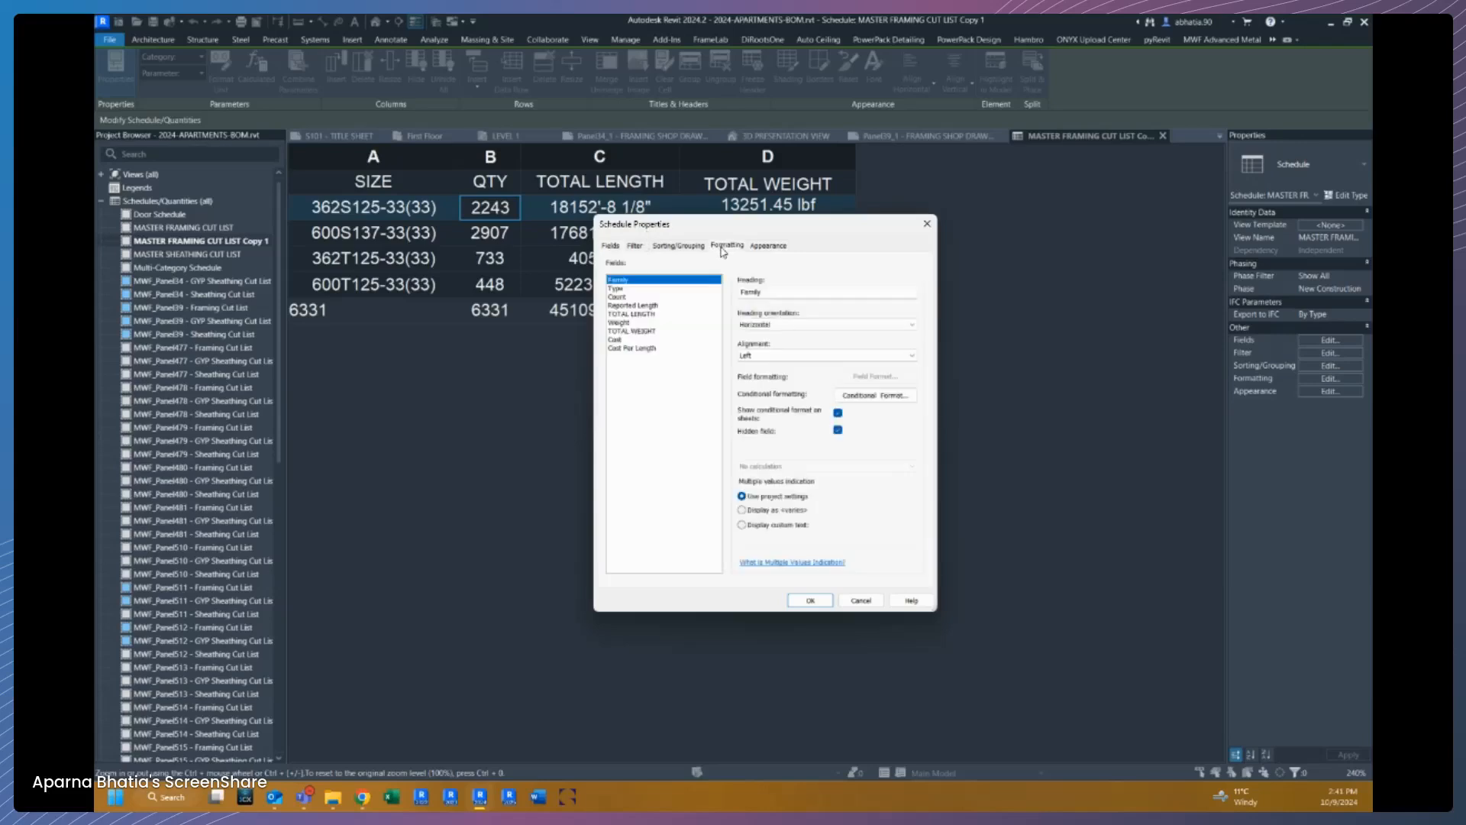
{"action": "left_click", "coordinate": [650, 353]}
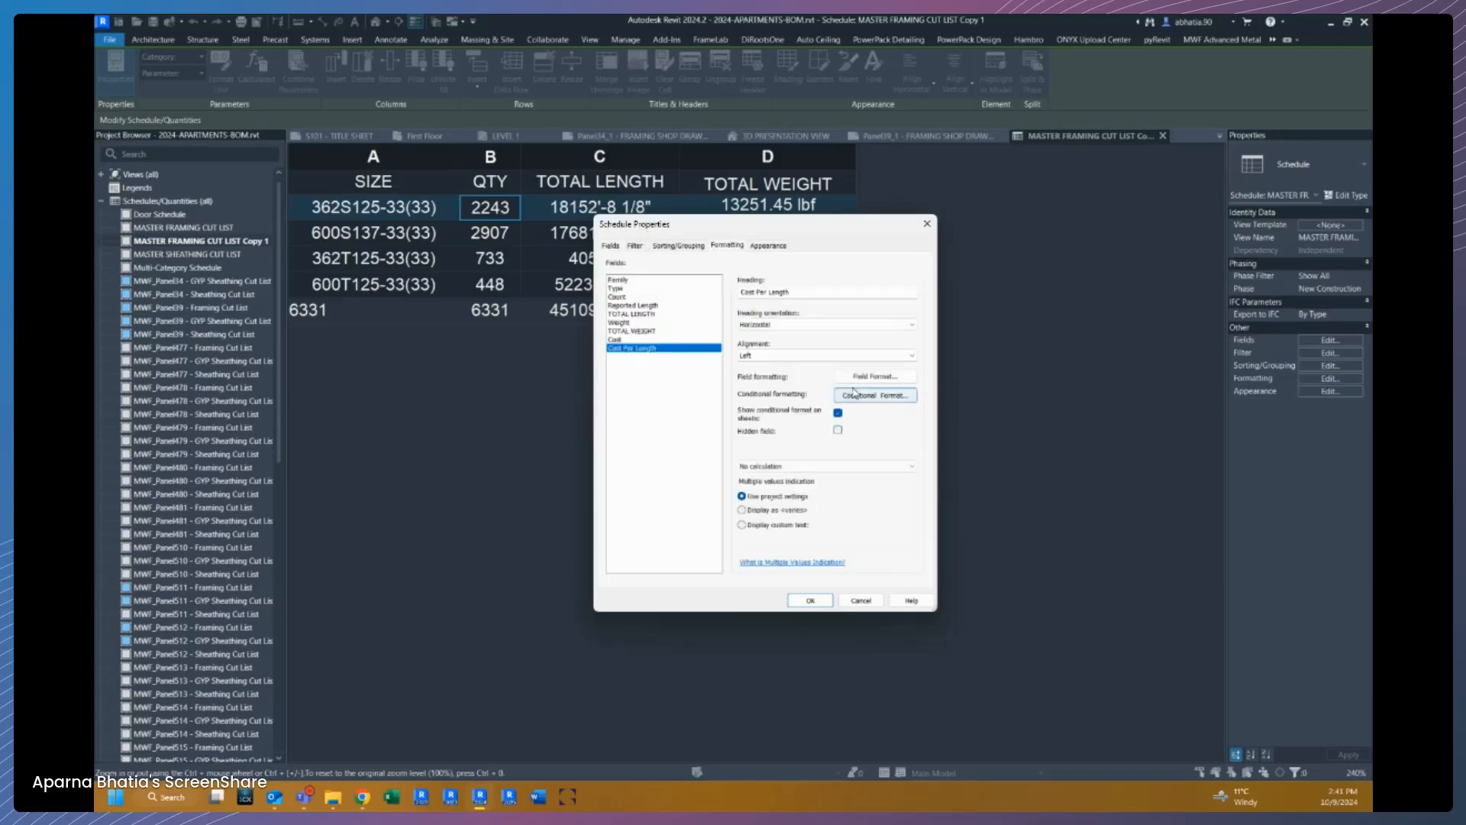
{"action": "left_click", "coordinate": [867, 378]}
{"action": "left_click", "coordinate": [674, 329]}
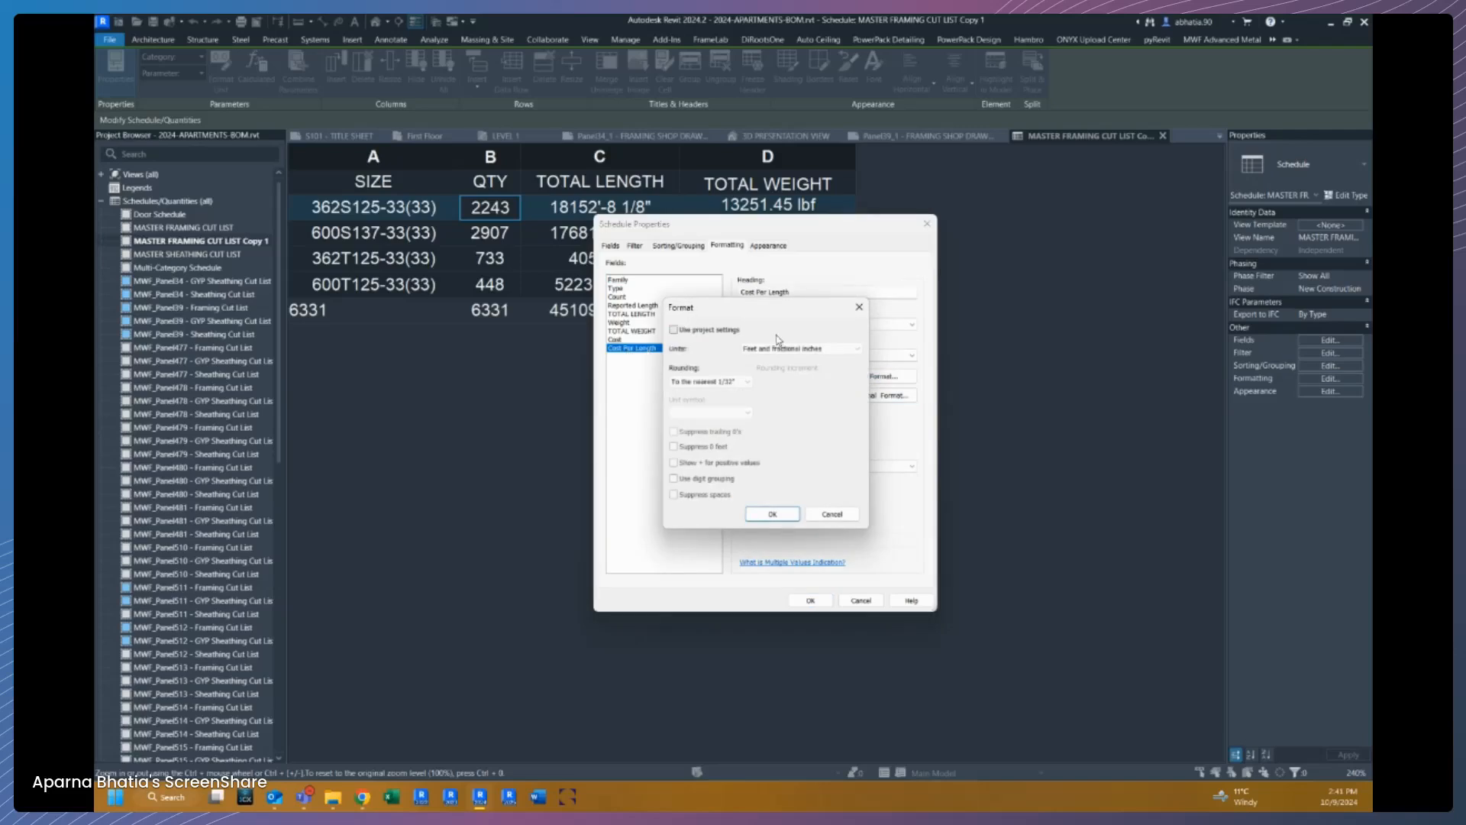
{"action": "left_click", "coordinate": [794, 348]}
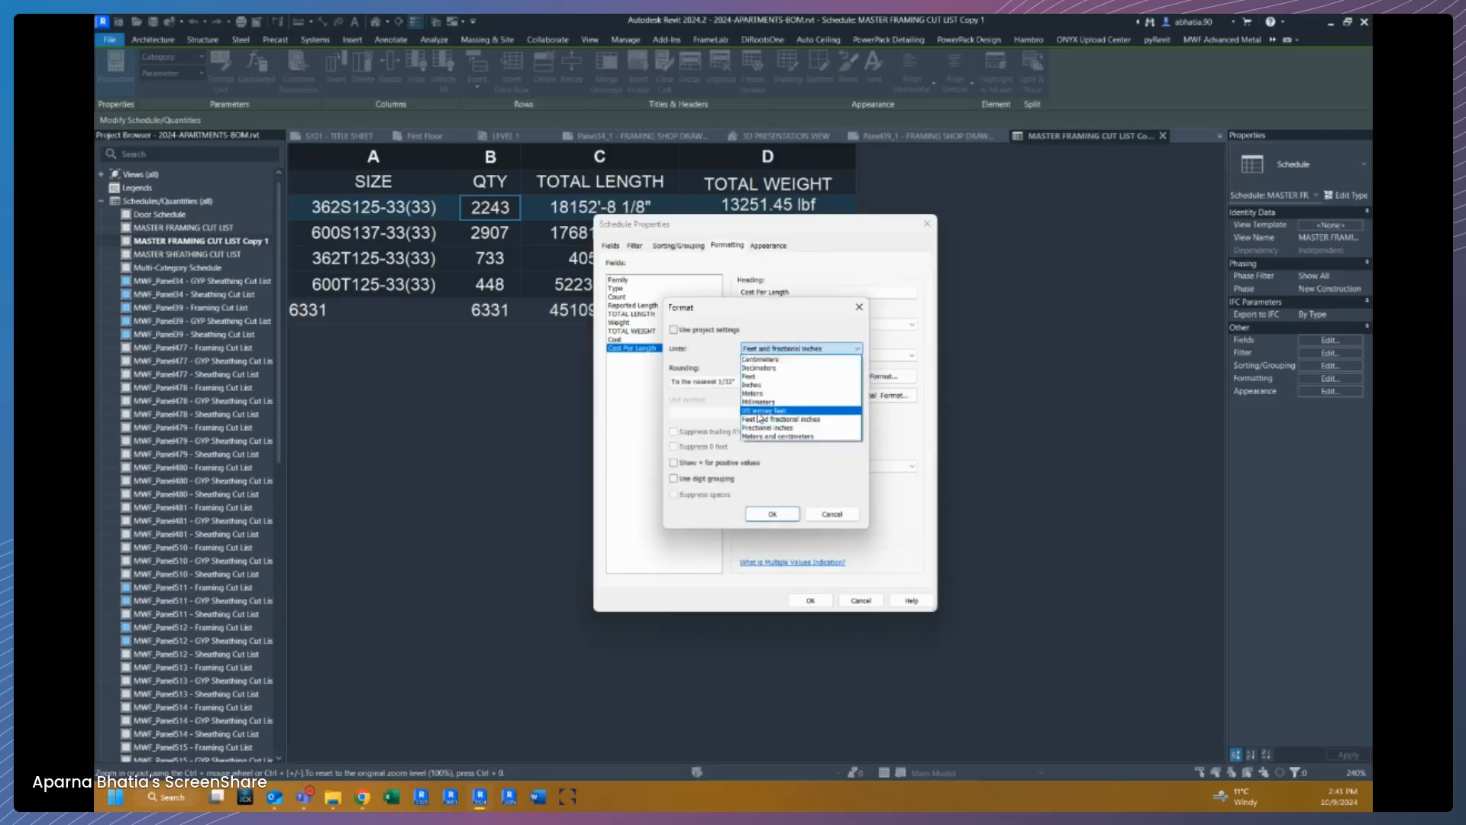
{"action": "left_click", "coordinate": [779, 419]}
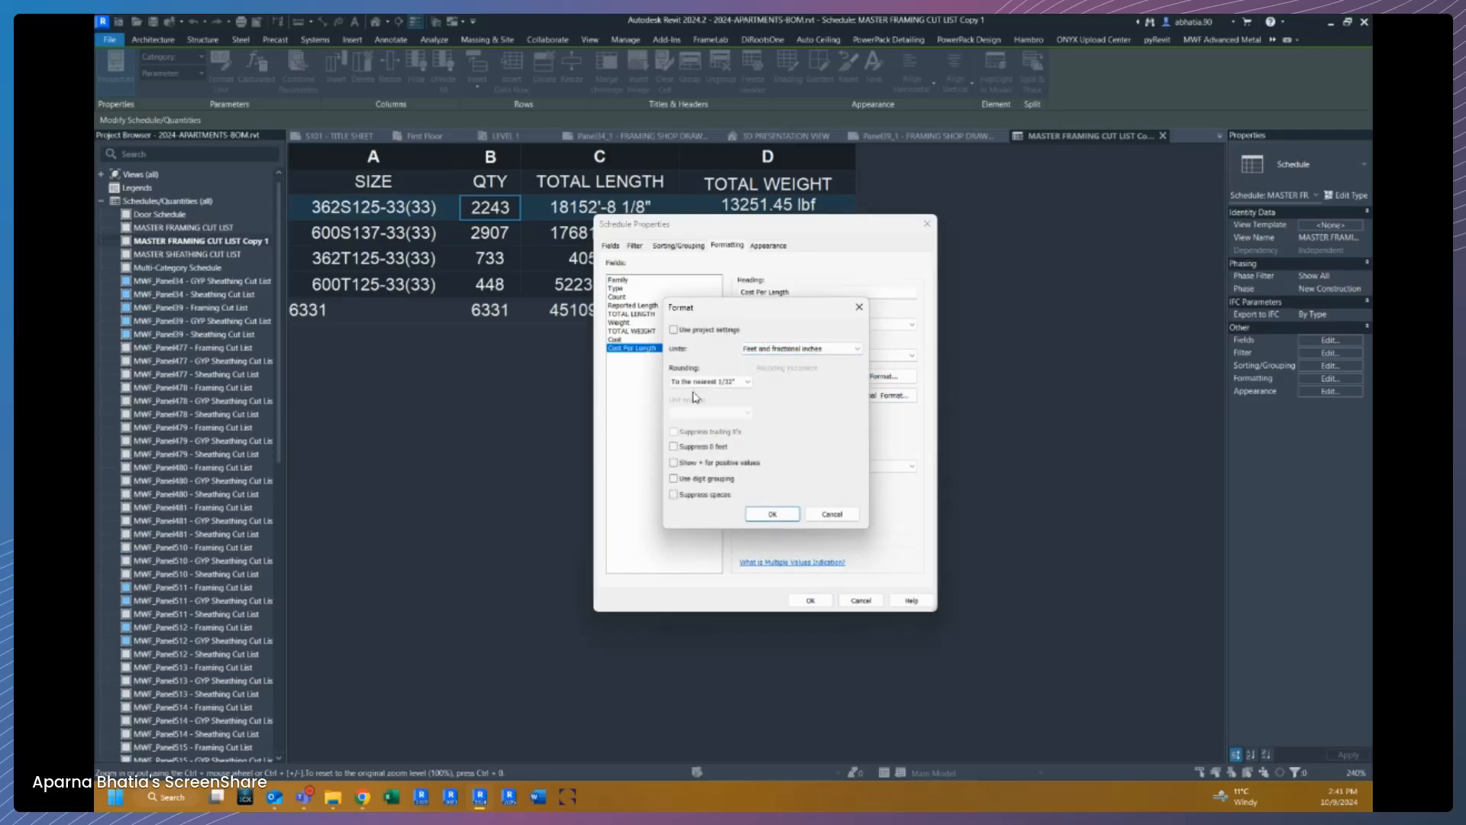
{"action": "left_click", "coordinate": [798, 349]}
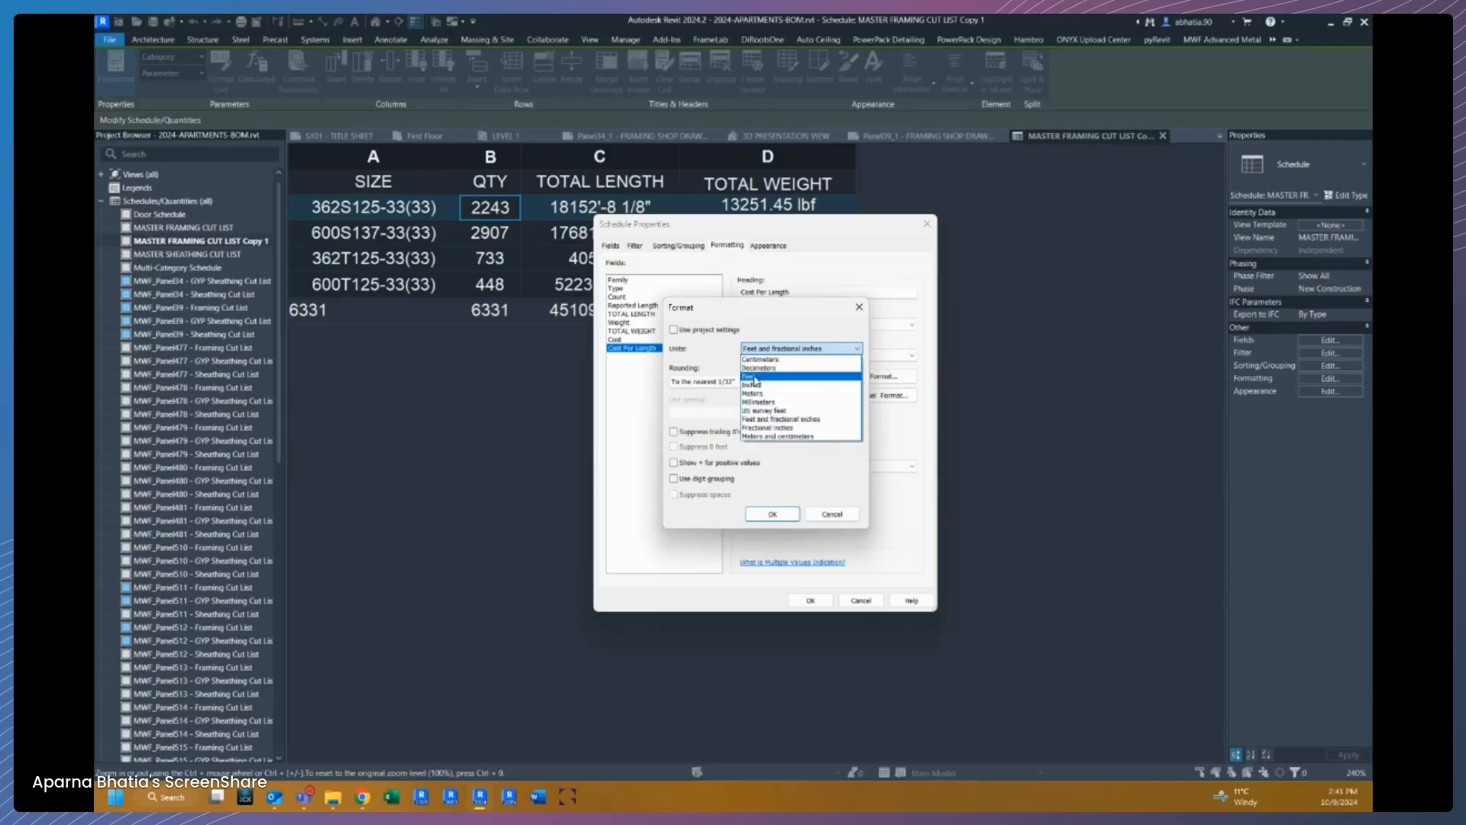
{"action": "left_click", "coordinate": [749, 376]}
Step: Round Cost Per Length to 2 decimal places with no unit symbol, and apply the formatting to the schedule
{"action": "left_click", "coordinate": [717, 381]}
{"action": "left_click", "coordinate": [691, 407]}
{"action": "left_click", "coordinate": [691, 410]}
{"action": "left_click", "coordinate": [718, 381]}
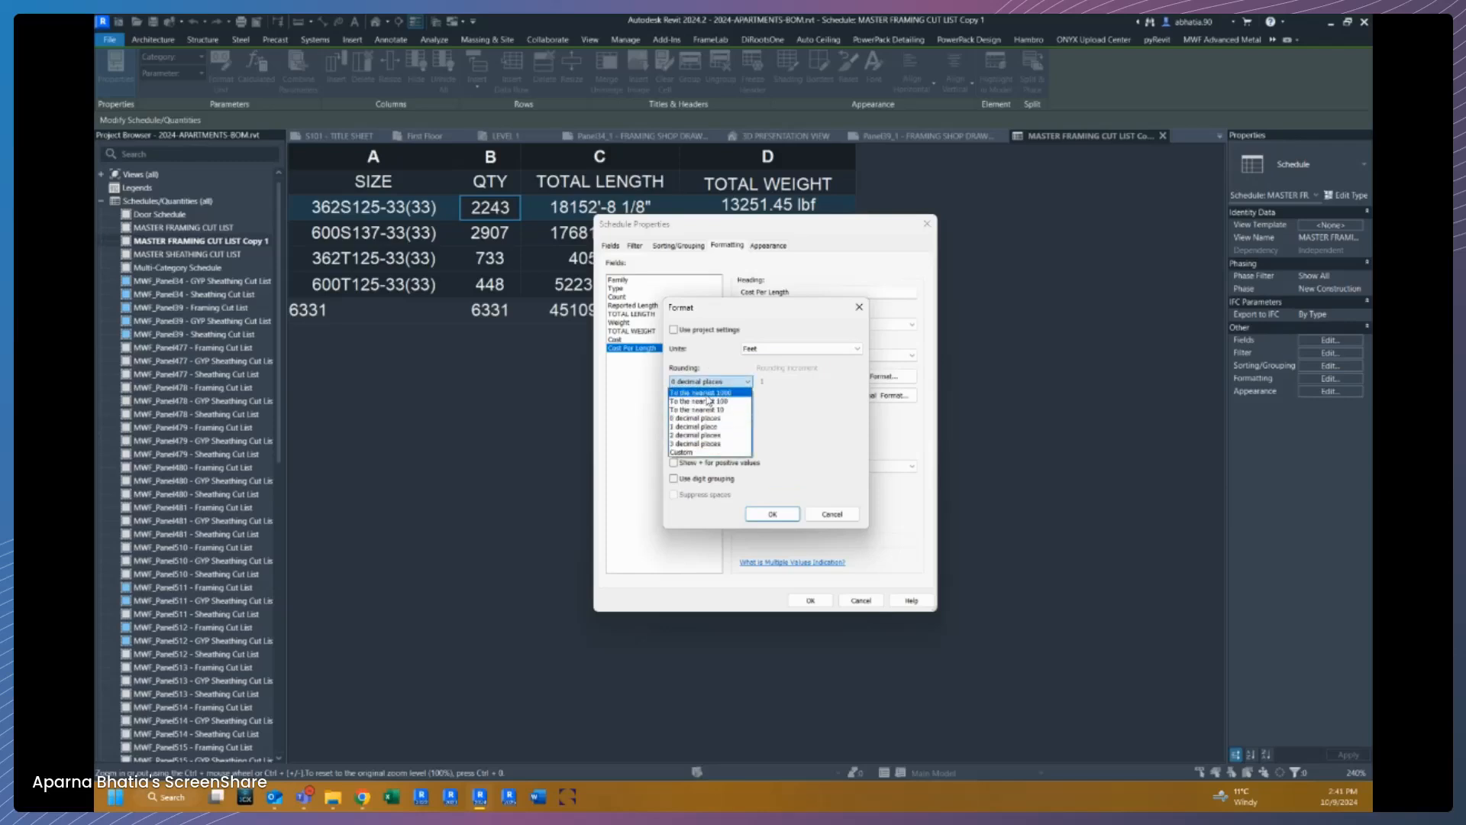
{"action": "left_click", "coordinate": [695, 435]}
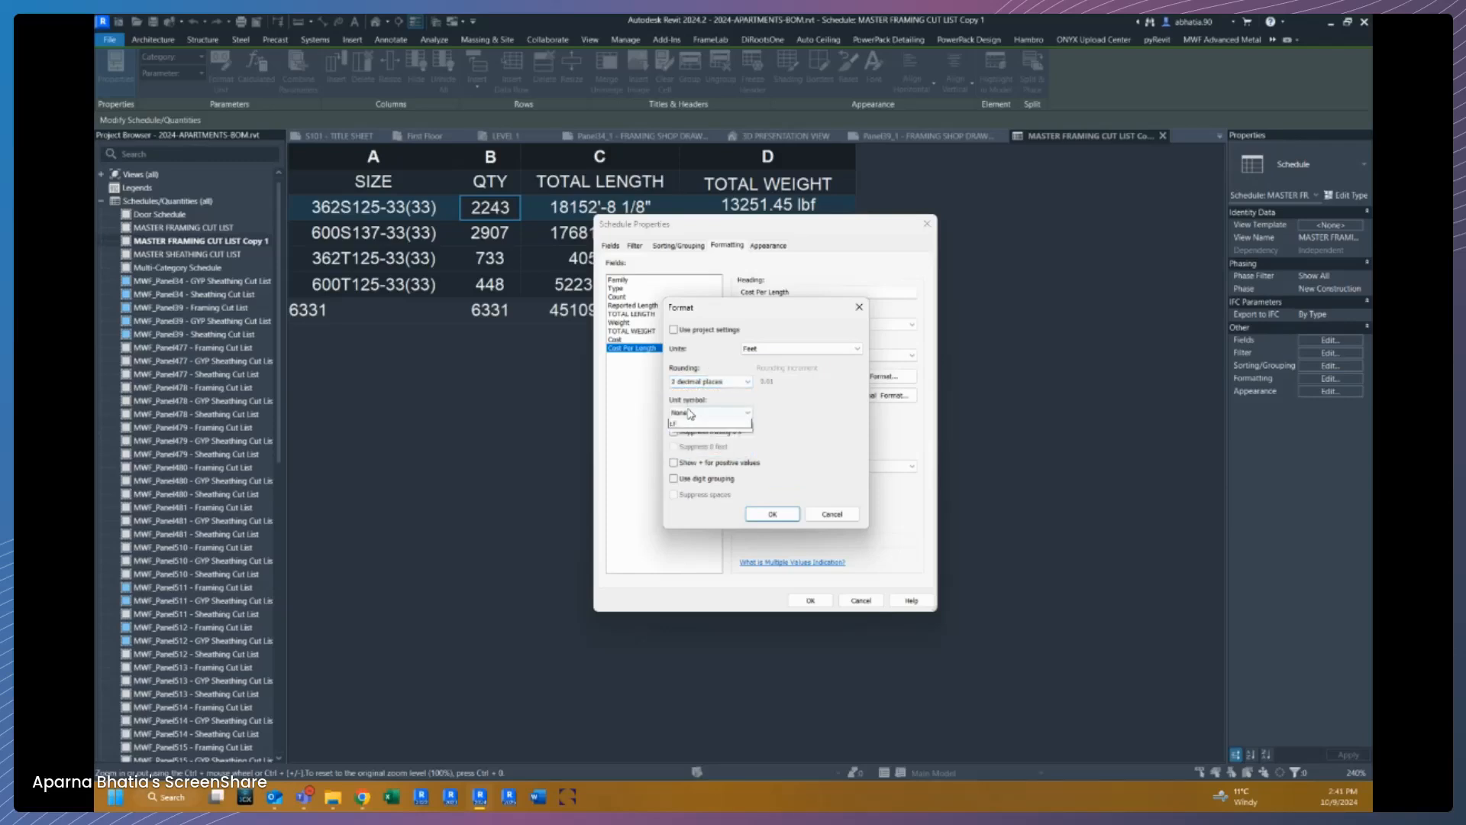
{"action": "left_click", "coordinate": [699, 413]}
{"action": "left_click", "coordinate": [717, 422]}
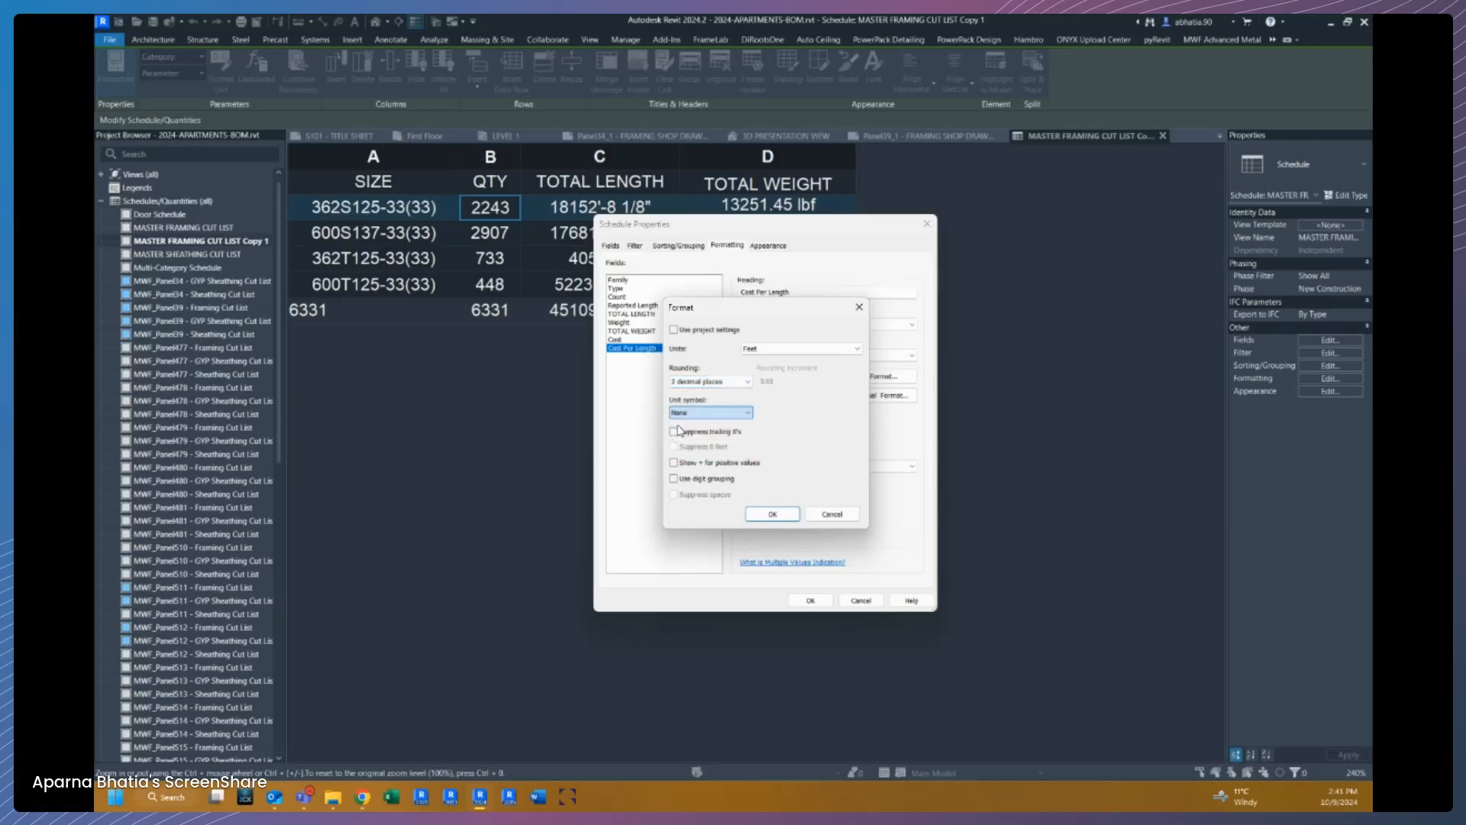
{"action": "left_click", "coordinate": [772, 514]}
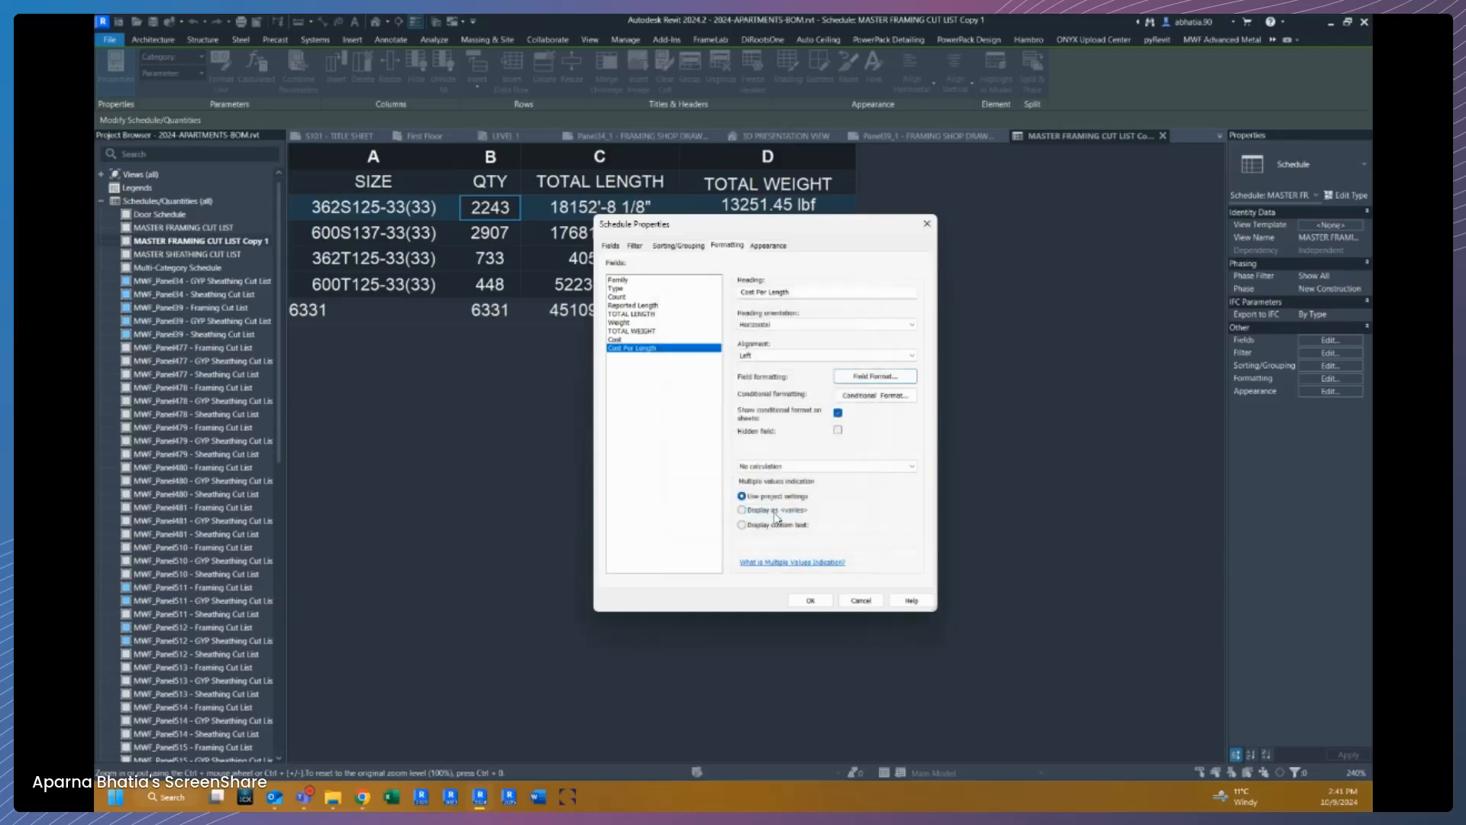
{"action": "left_click", "coordinate": [811, 601]}
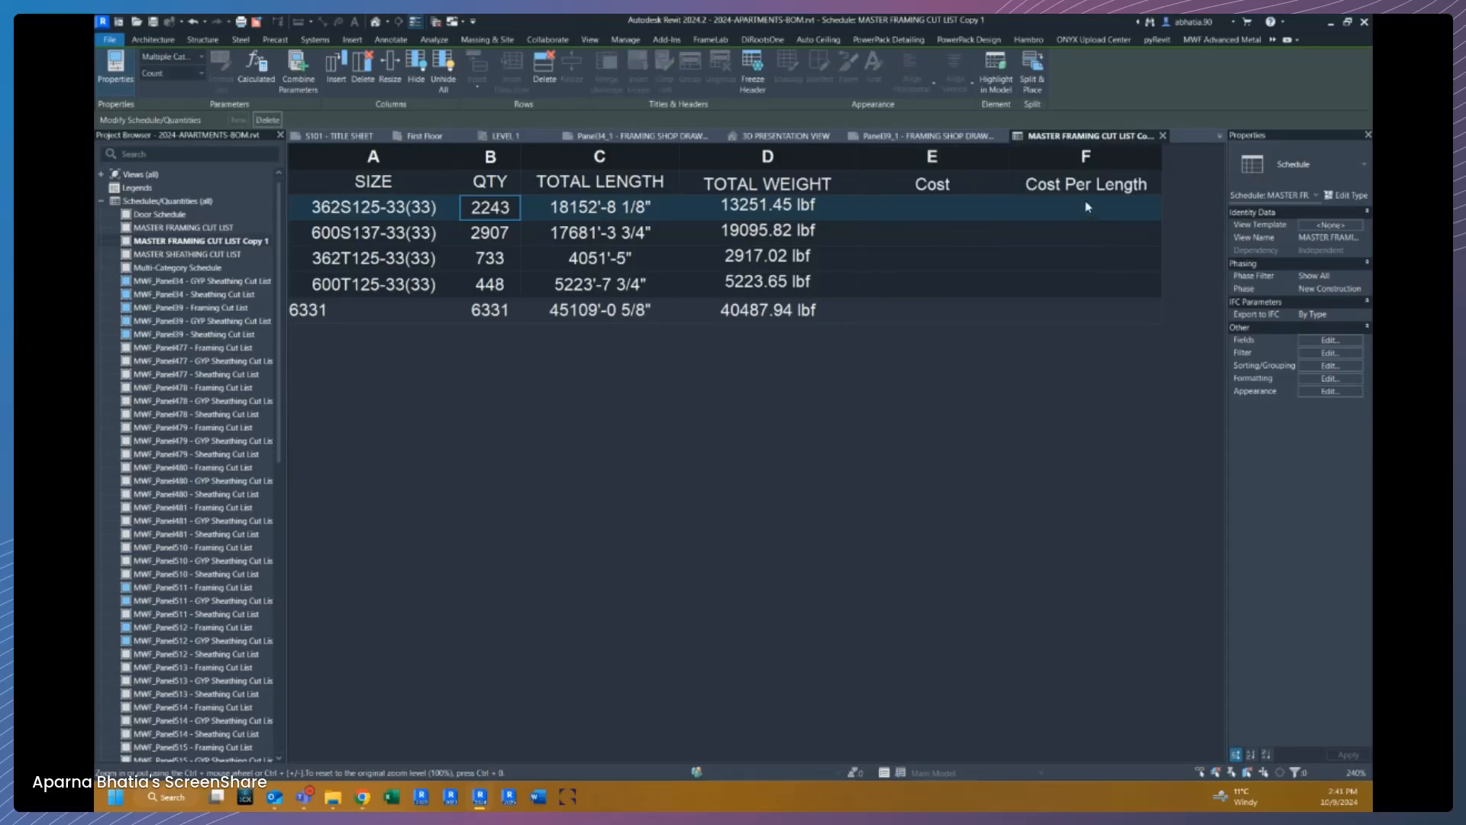
Step: Set the Cost Per Length field to calculate totals and apply it to the schedule
{"action": "left_click", "coordinate": [1330, 352]}
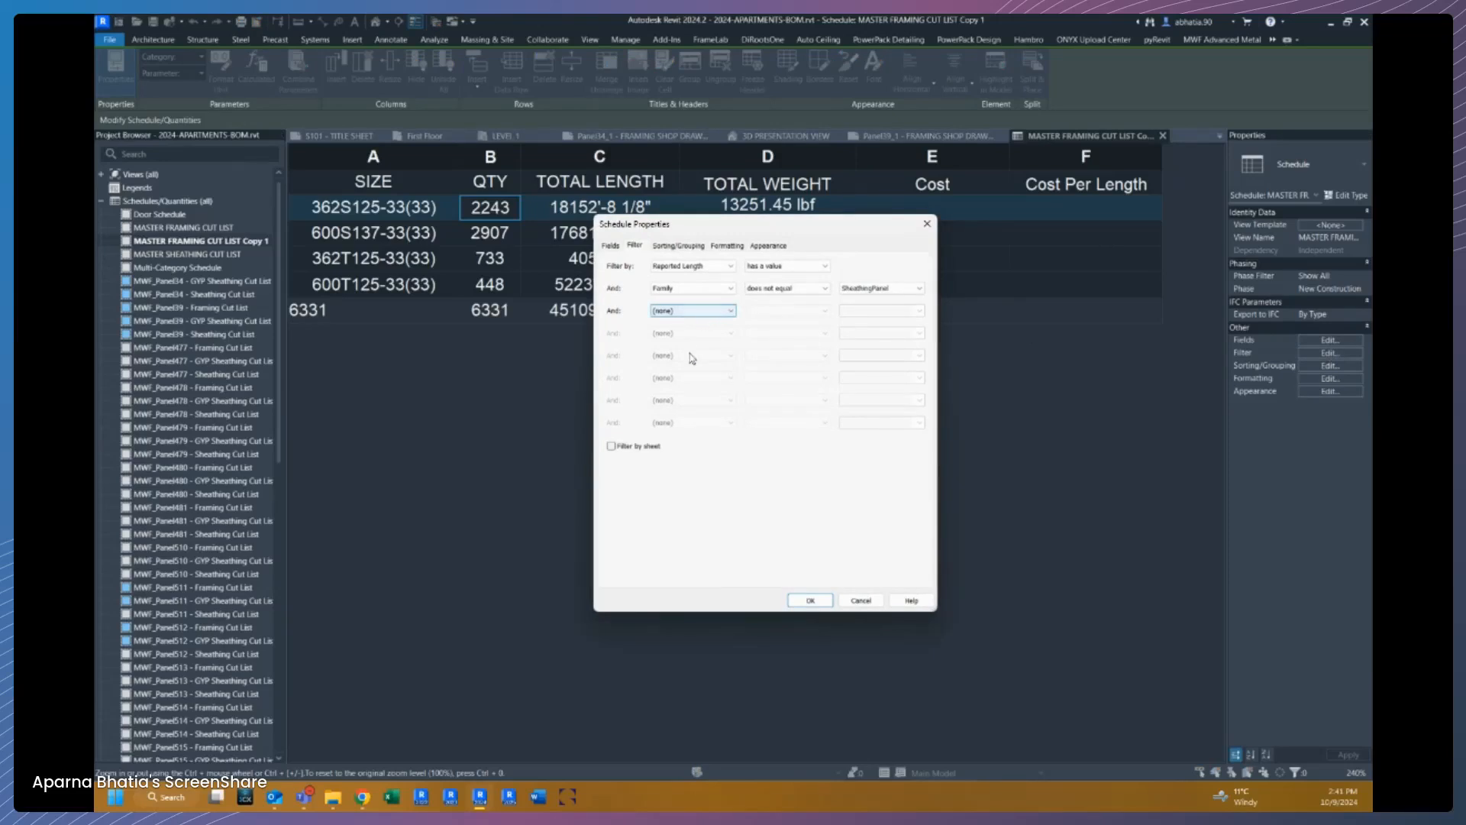
{"action": "left_click", "coordinate": [729, 246]}
{"action": "left_click", "coordinate": [630, 347]}
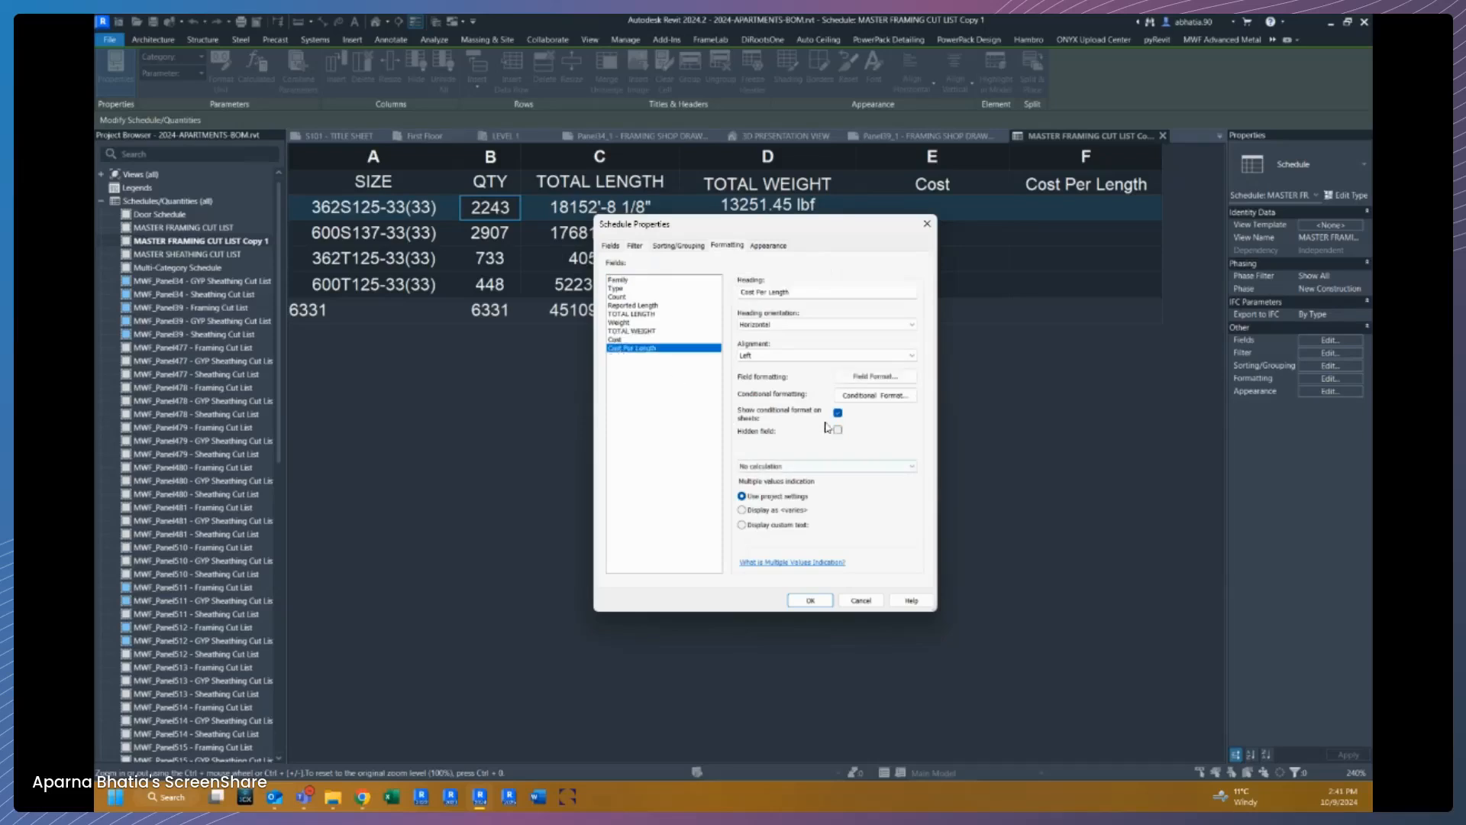
{"action": "left_click", "coordinate": [802, 467]}
{"action": "left_click", "coordinate": [801, 479]}
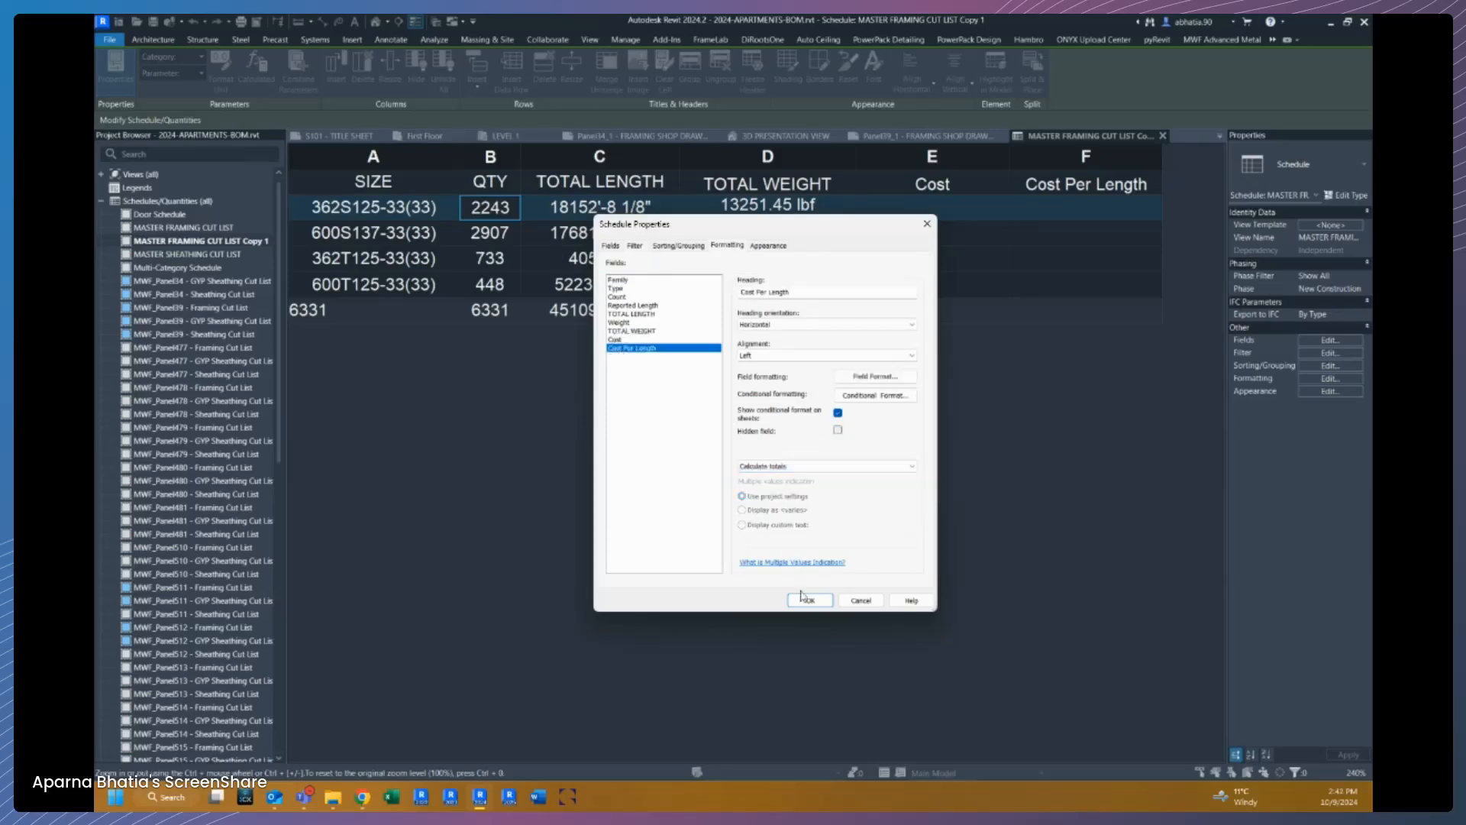
{"action": "left_click", "coordinate": [810, 600]}
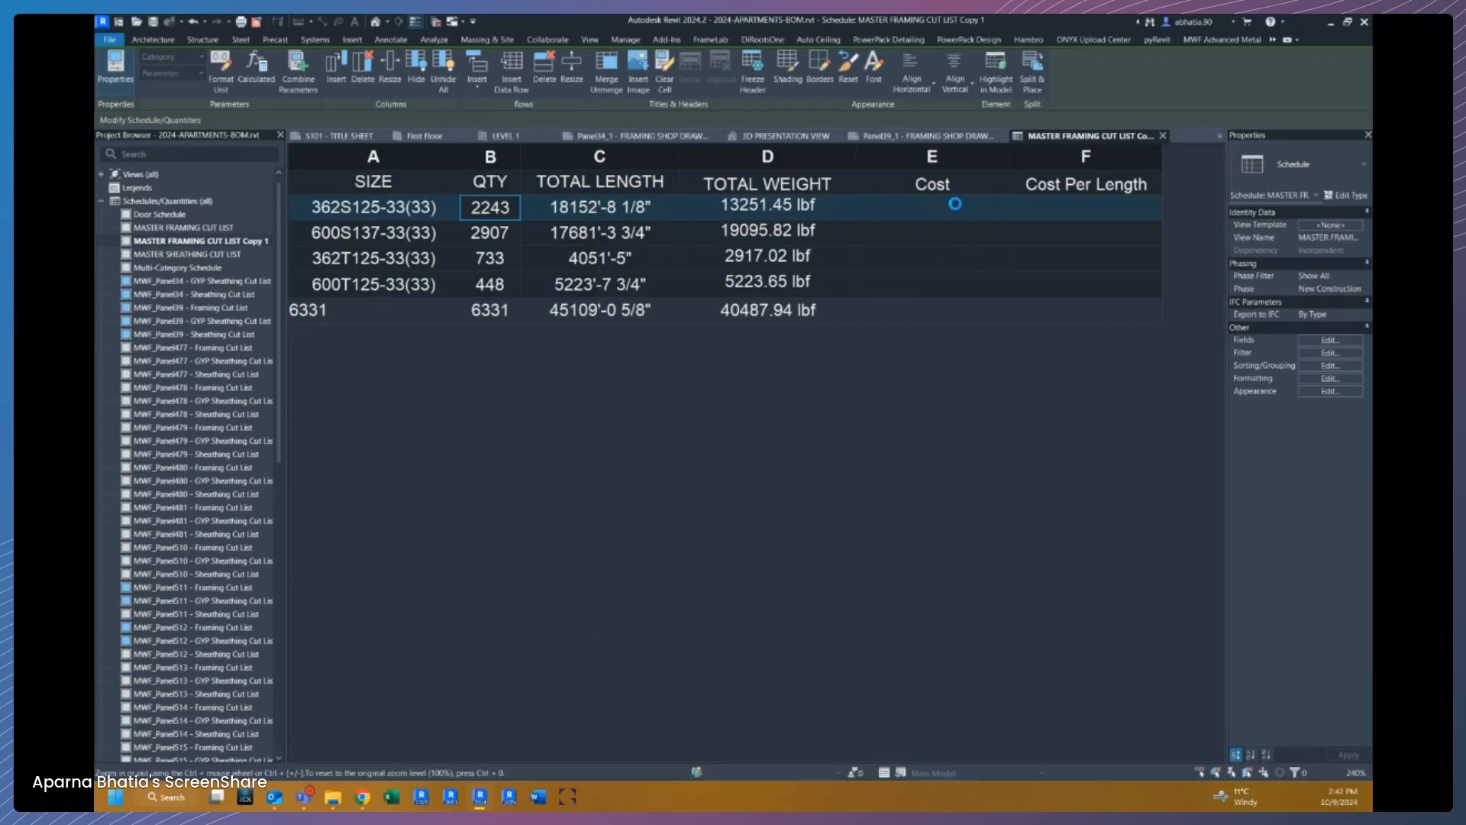
Step: Set the Cost to 1.25 for 362S125-33(33) and 2.50 for 600S137-33(33), applying each to all elements of its type
{"action": "left_click", "coordinate": [943, 204]}
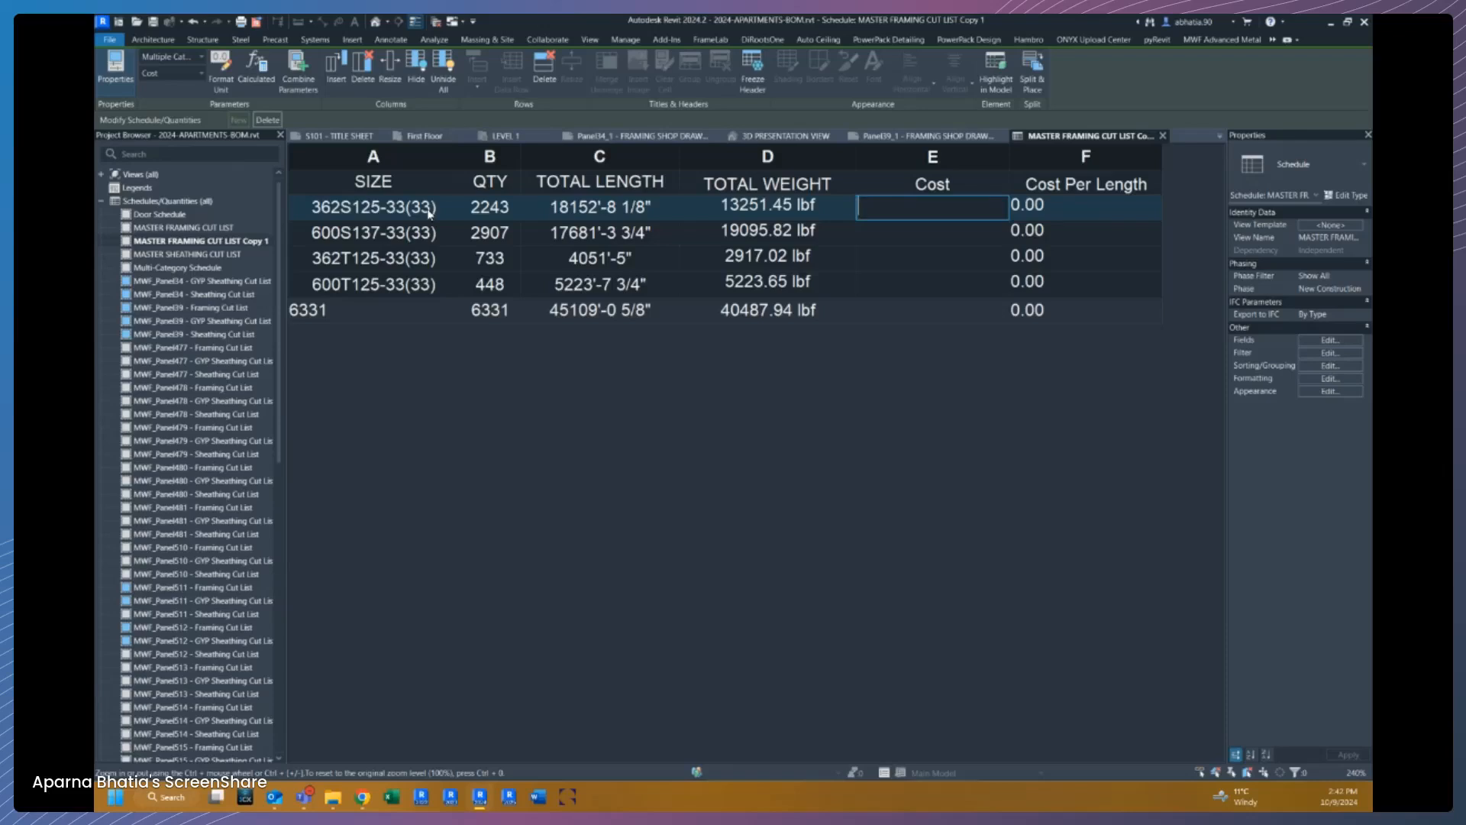
{"action": "type", "text": "1.25"}
{"action": "key", "text": "Return"}
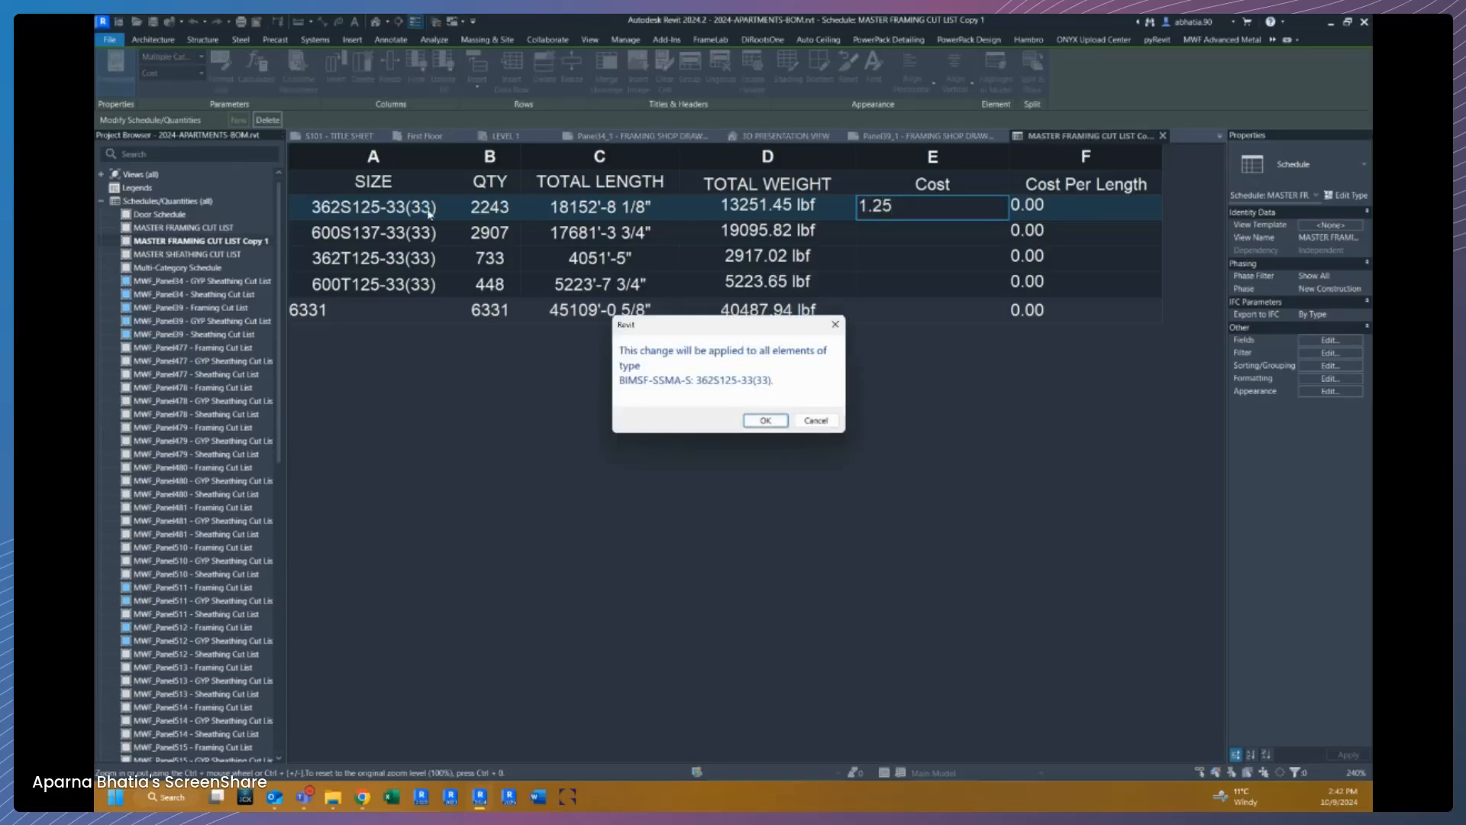
{"action": "left_click", "coordinate": [773, 420]}
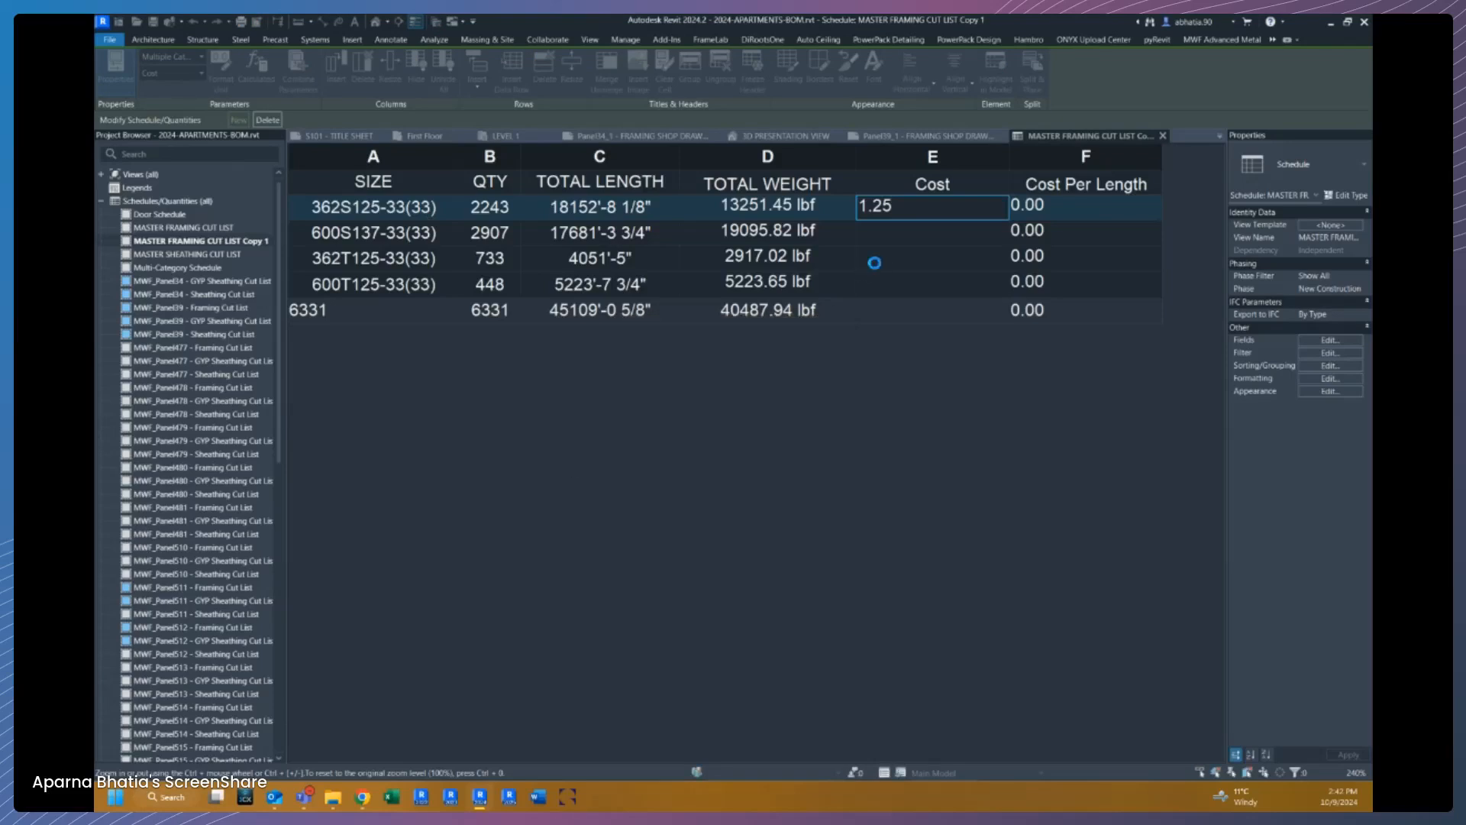
{"action": "left_click", "coordinate": [884, 239]}
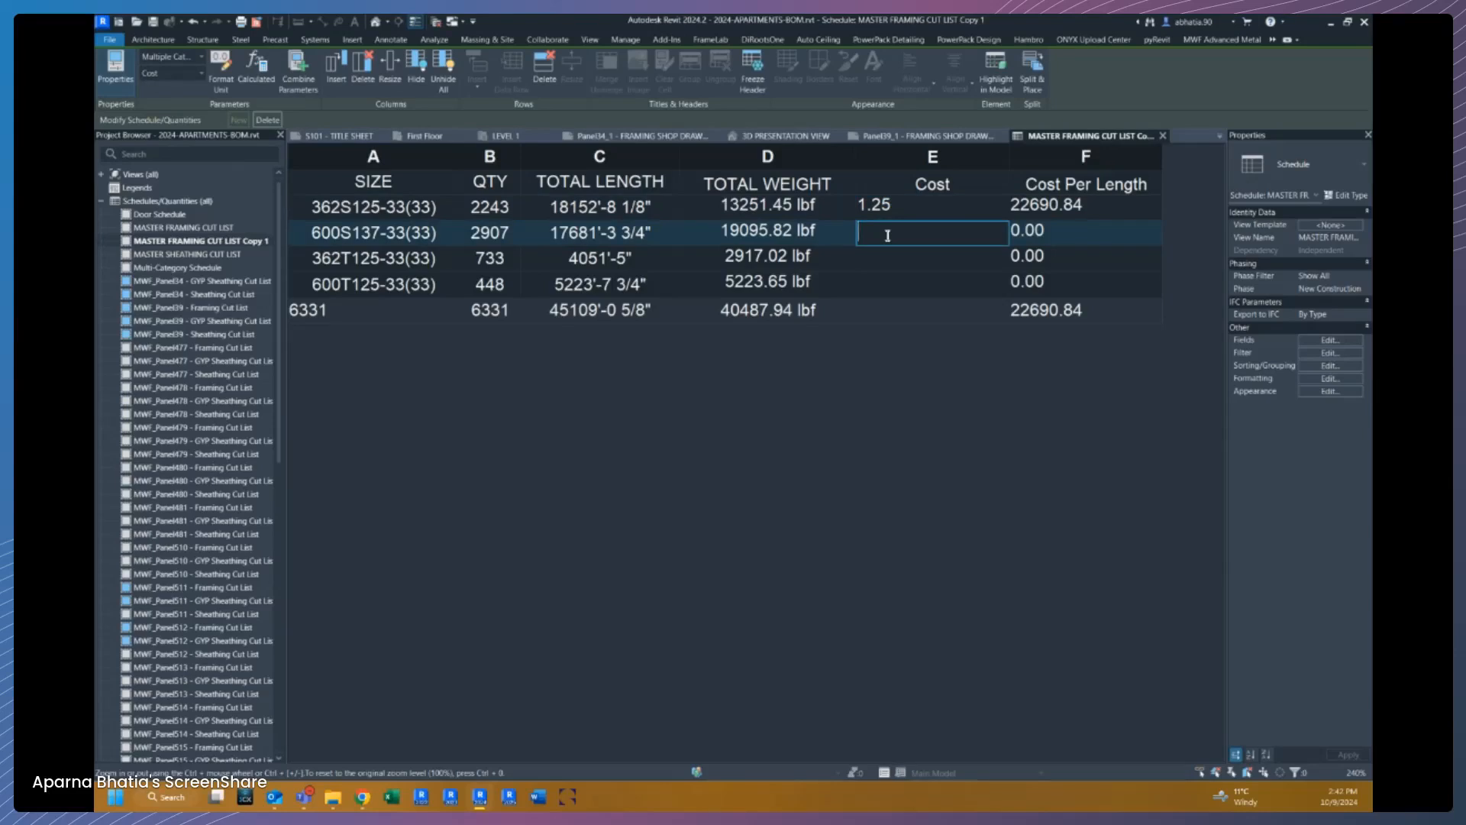
{"action": "type", "text": "2.50"}
{"action": "left_click", "coordinate": [880, 258]}
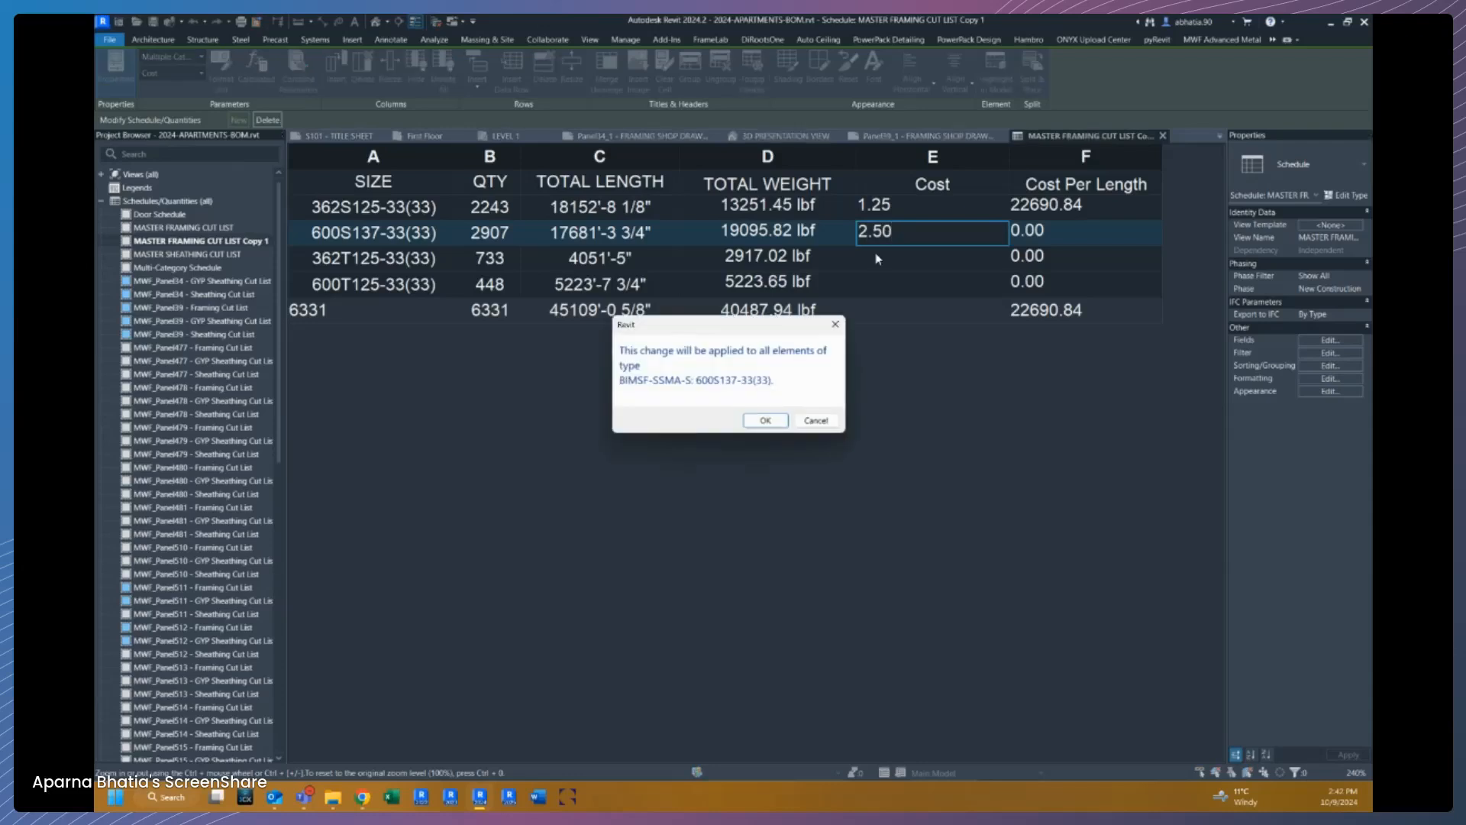
{"action": "left_click", "coordinate": [766, 419]}
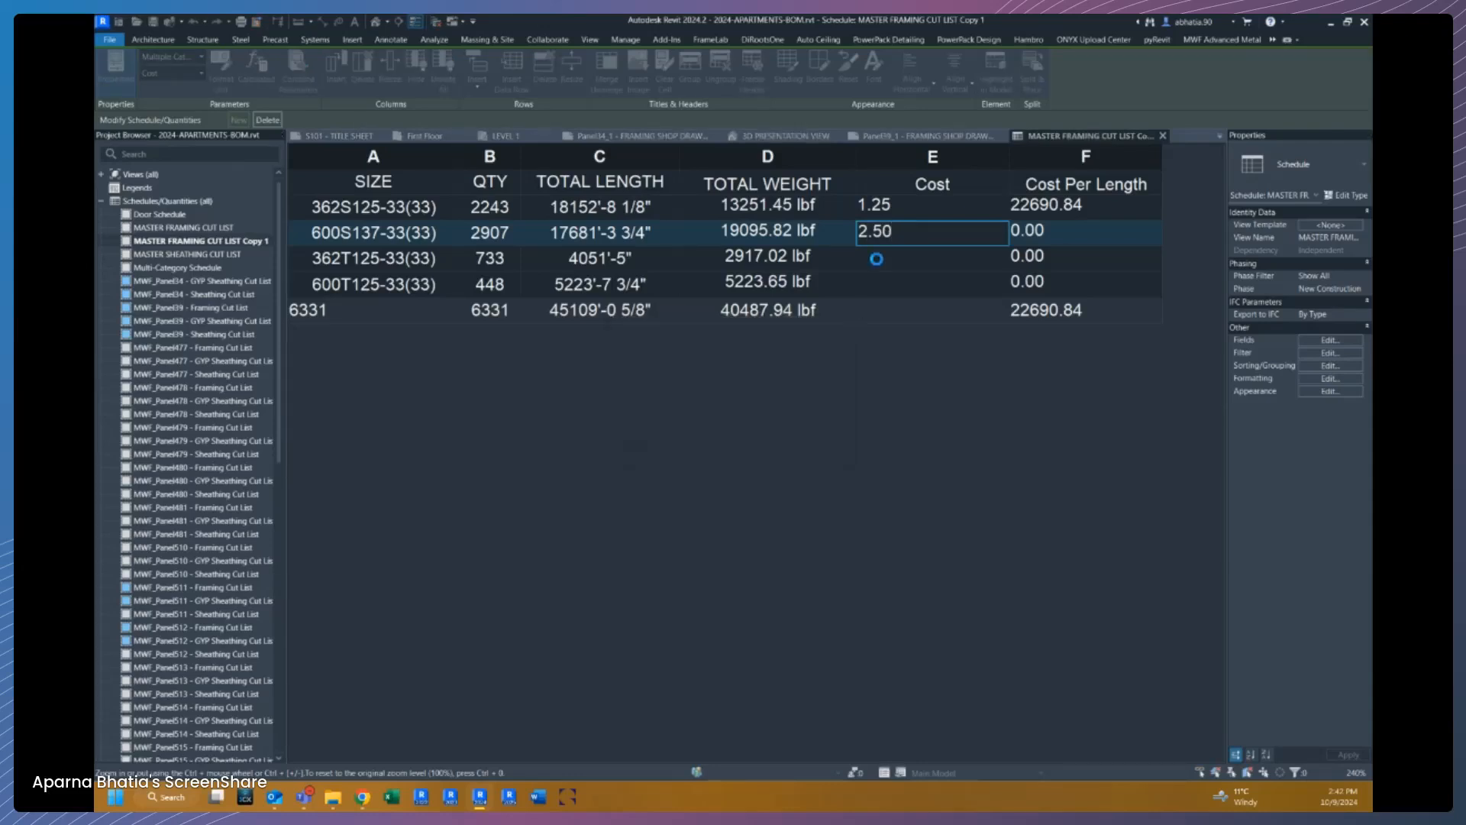
Step: Set the Cost to 1 for 362T125-33(33) and 2.25 for 600T125-33(33), applying each to all elements of its type
{"action": "type", "text": "1"}
{"action": "left_click", "coordinate": [872, 283]}
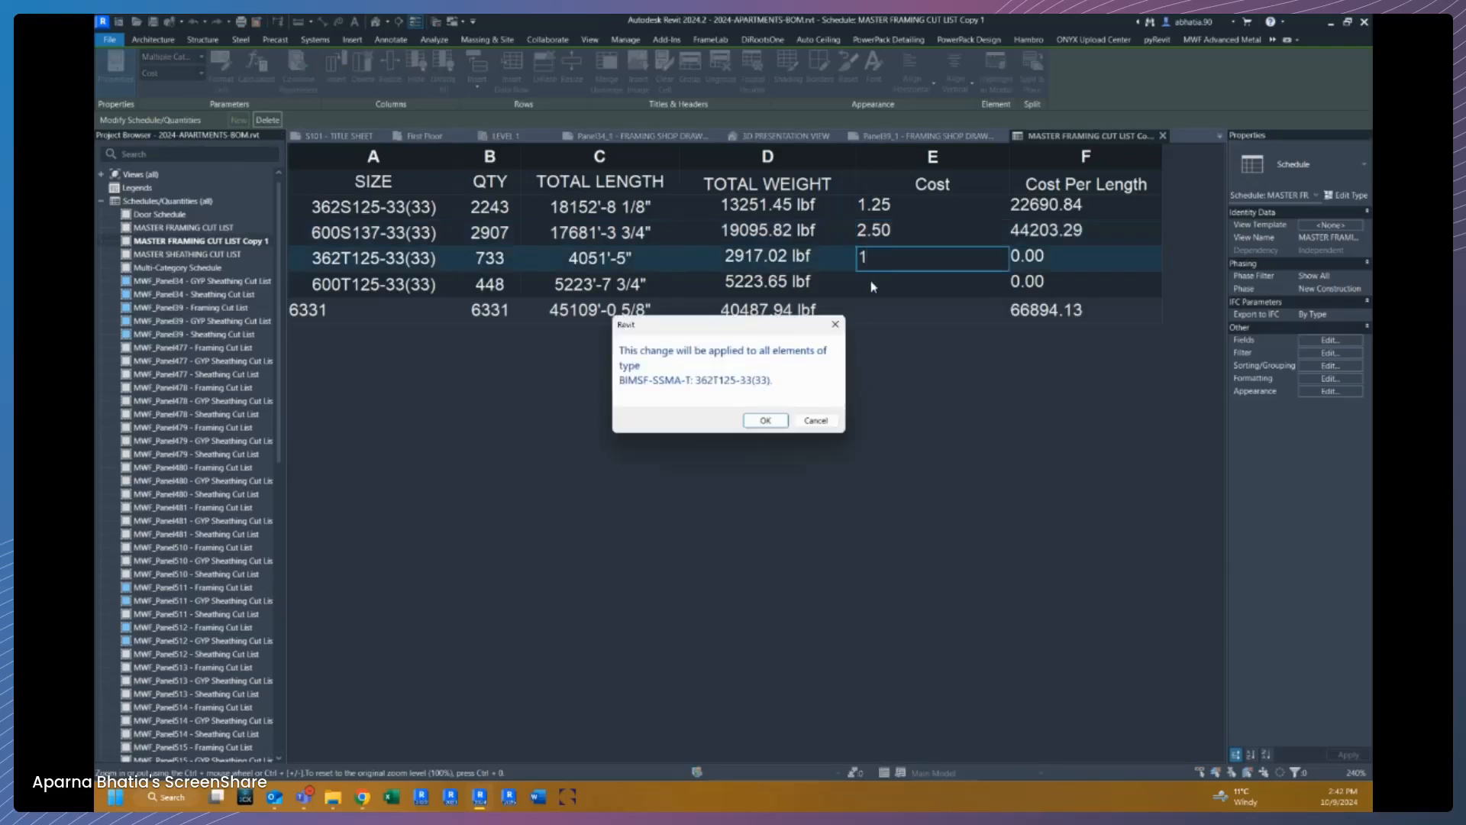
{"action": "left_click", "coordinate": [765, 420]}
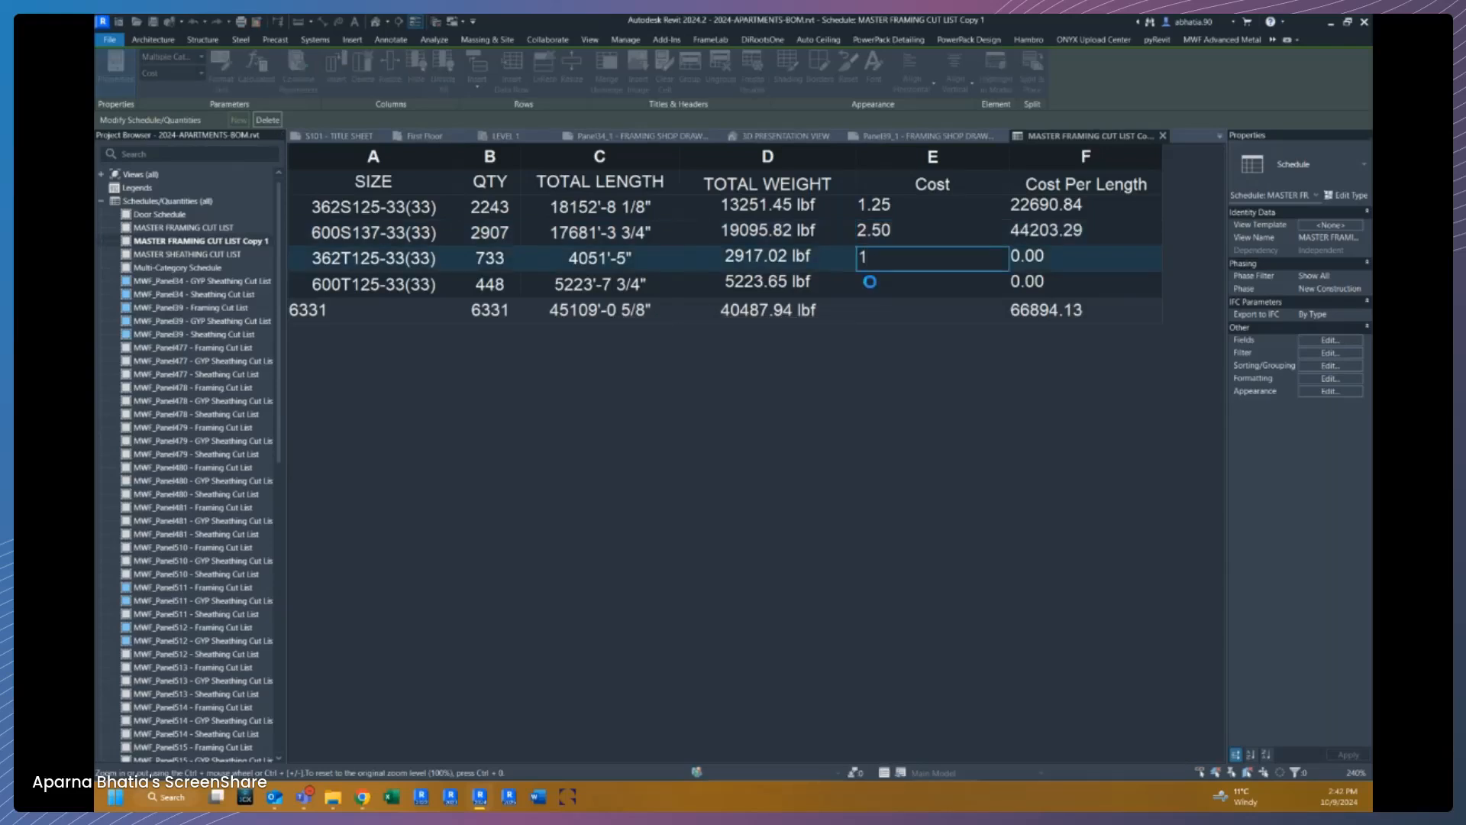
{"action": "type", "text": "2.25"}
{"action": "key", "text": "Return"}
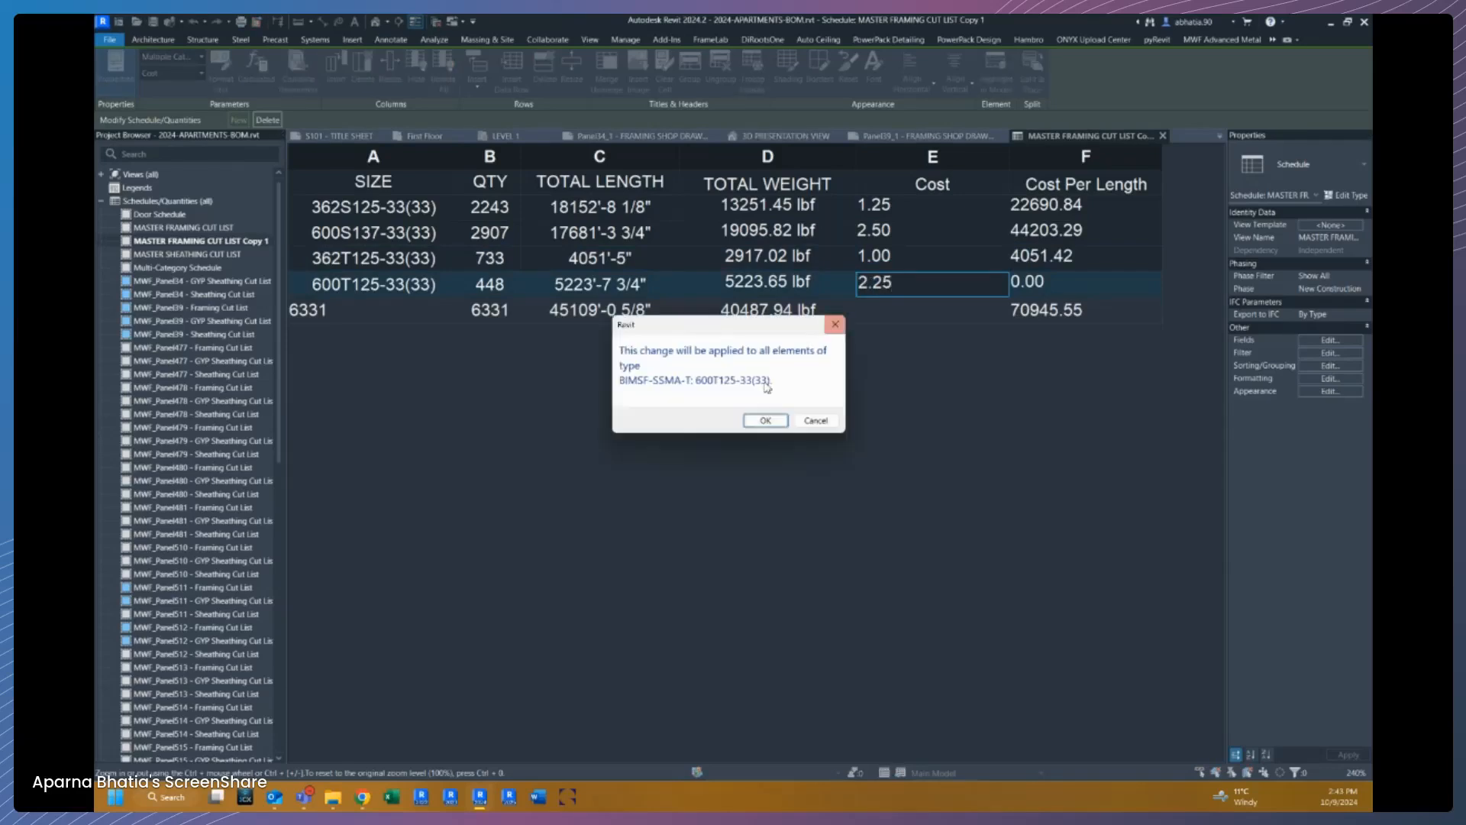
{"action": "left_click", "coordinate": [765, 421]}
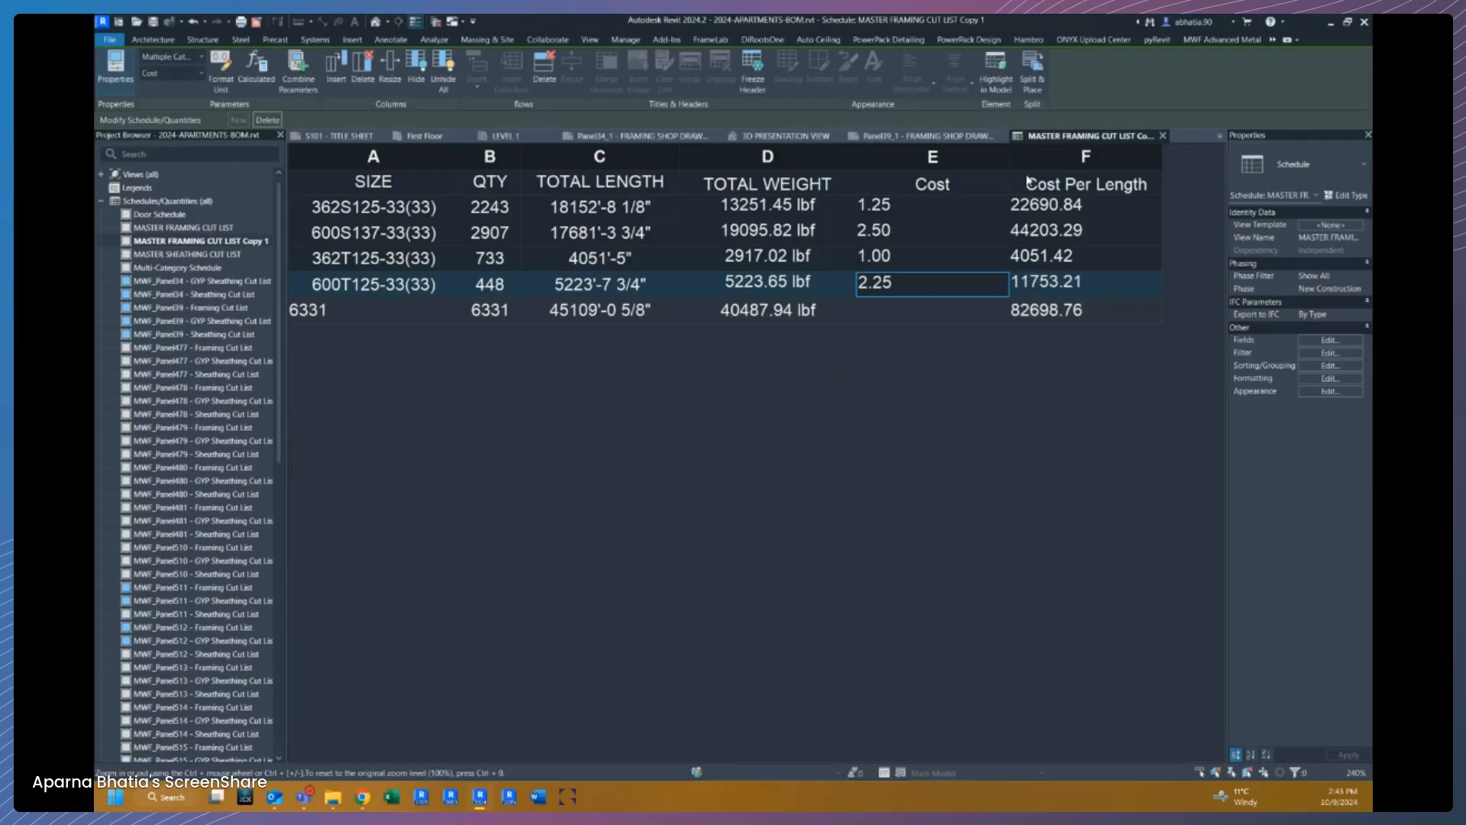
Step: Center the Cost and Cost Per Length columns horizontally, dismissing the save reminder without saving
{"action": "left_click", "coordinate": [1049, 214]}
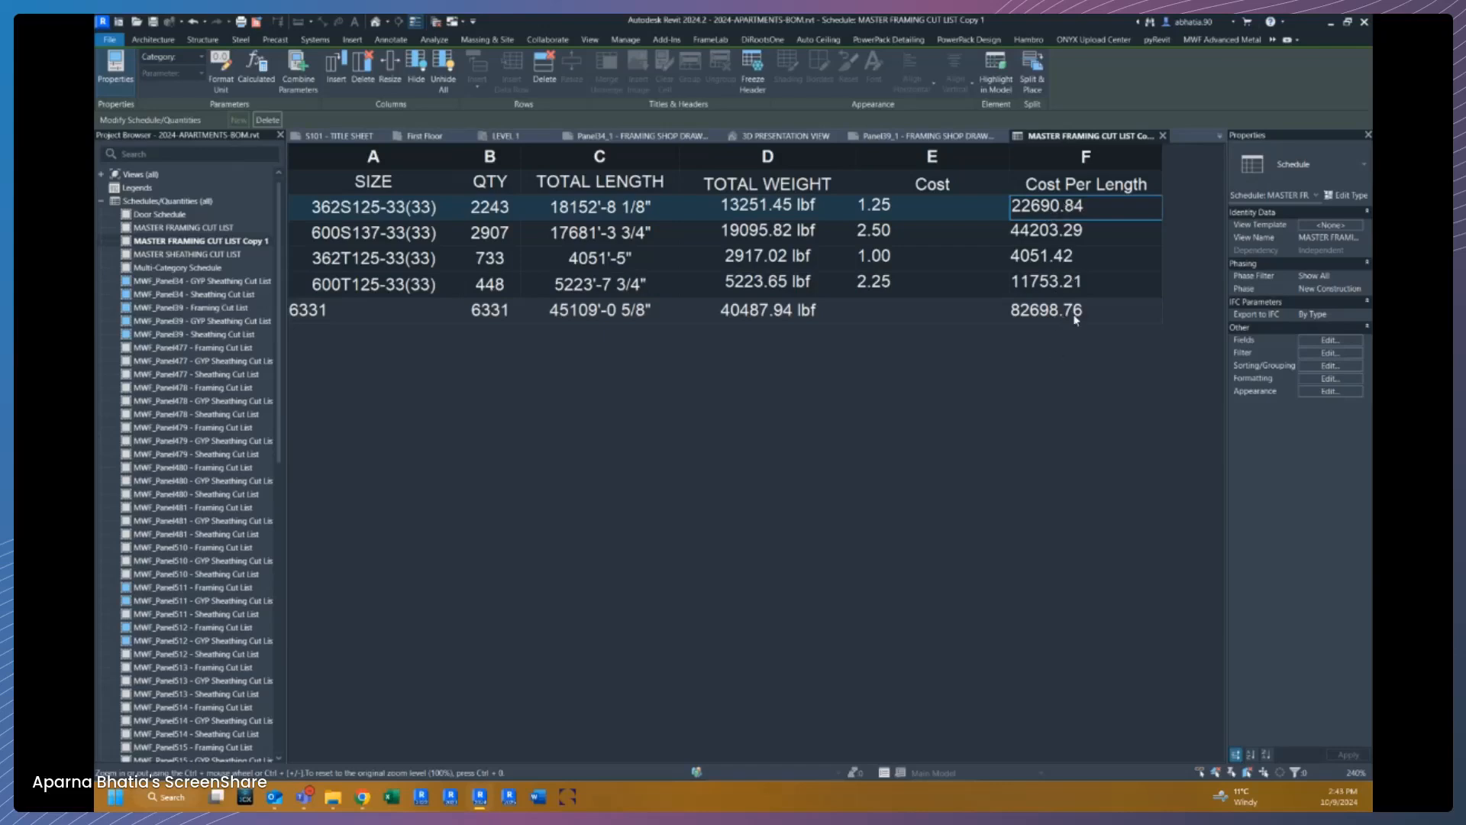
{"action": "left_click_drag", "start_coordinate": [938, 162], "coordinate": [1061, 161]}
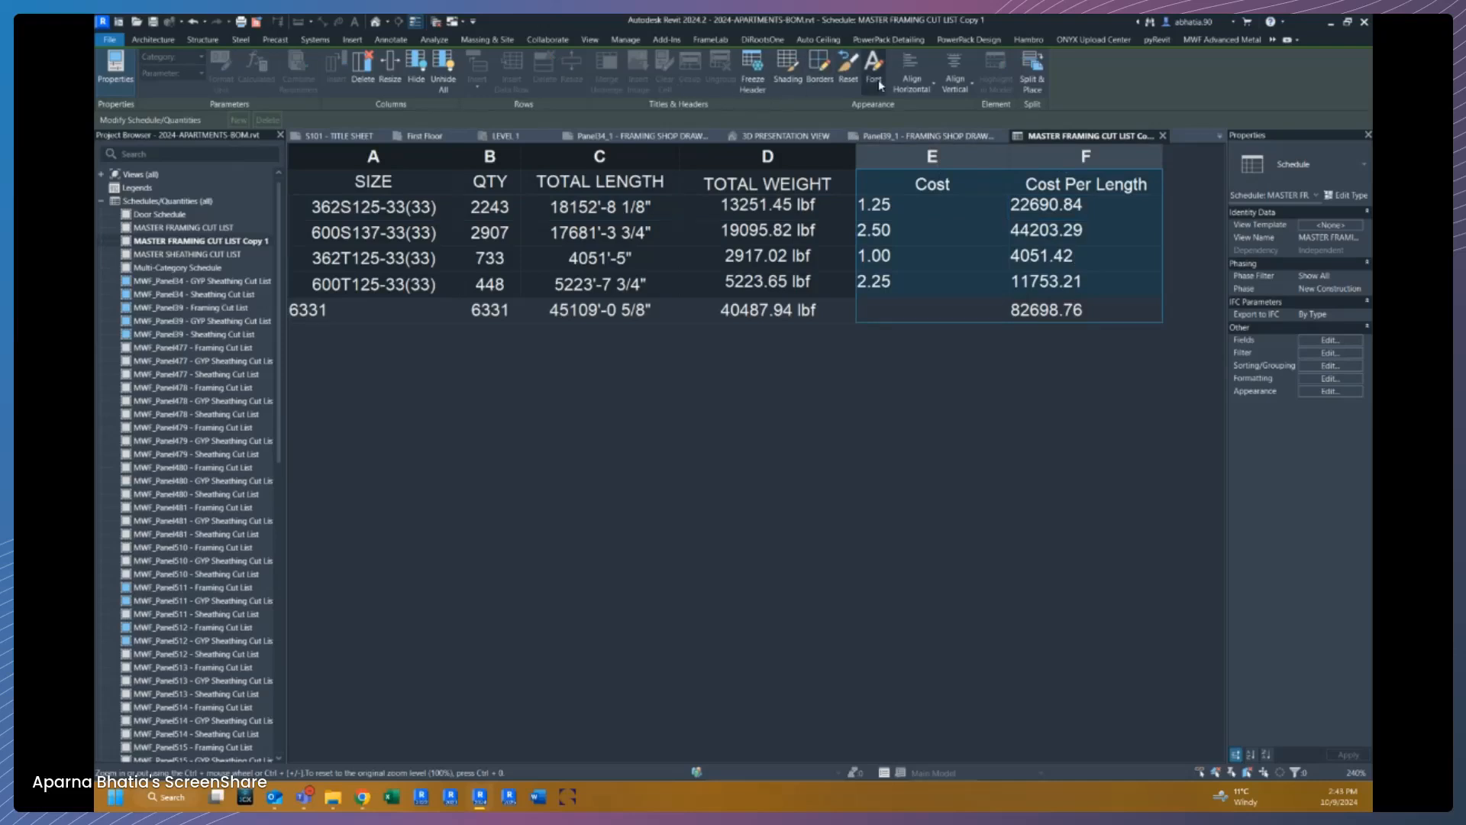
{"action": "left_click", "coordinate": [912, 77]}
{"action": "left_click", "coordinate": [910, 139]}
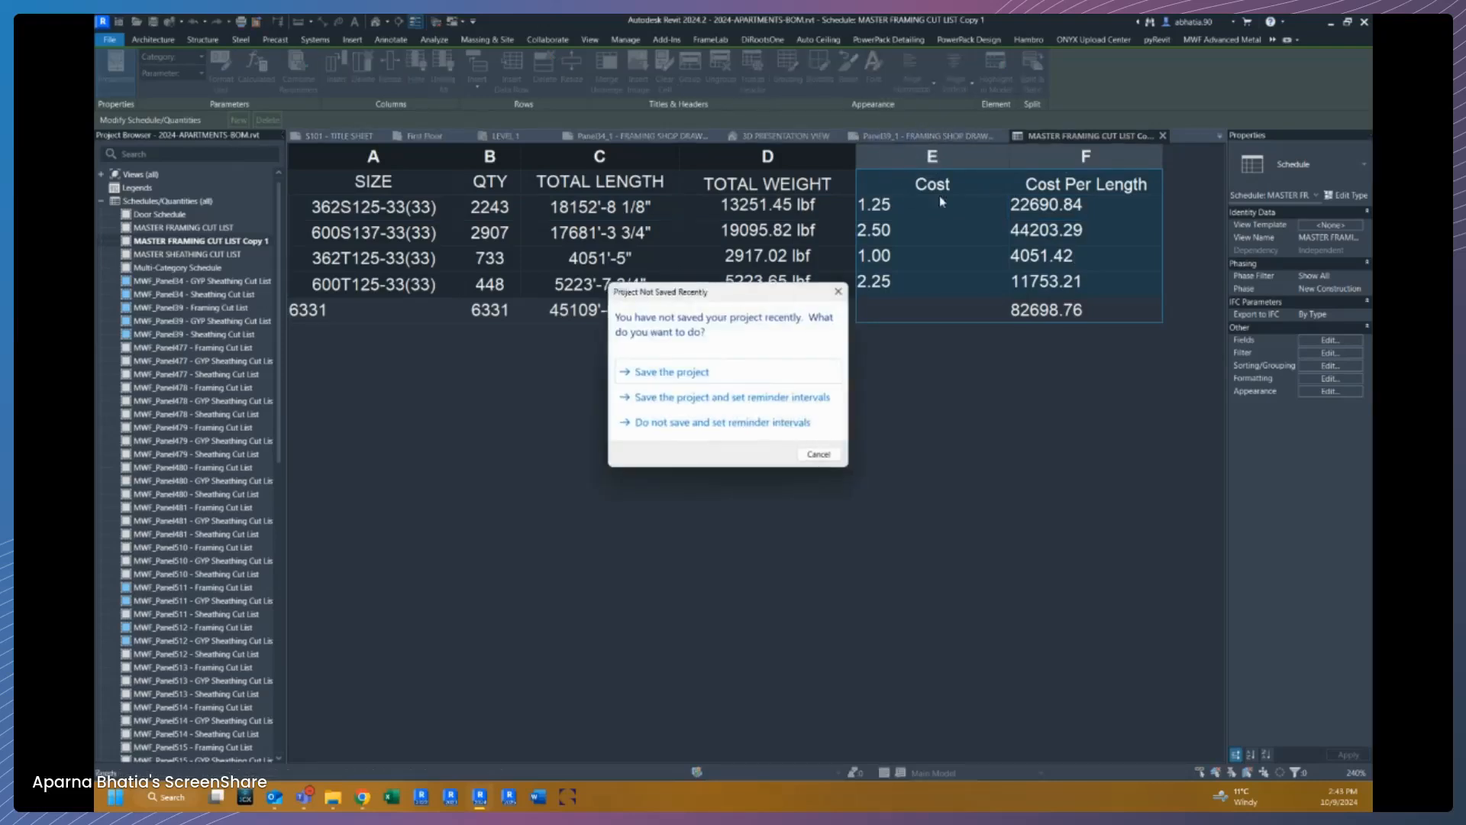
{"action": "left_click", "coordinate": [807, 452]}
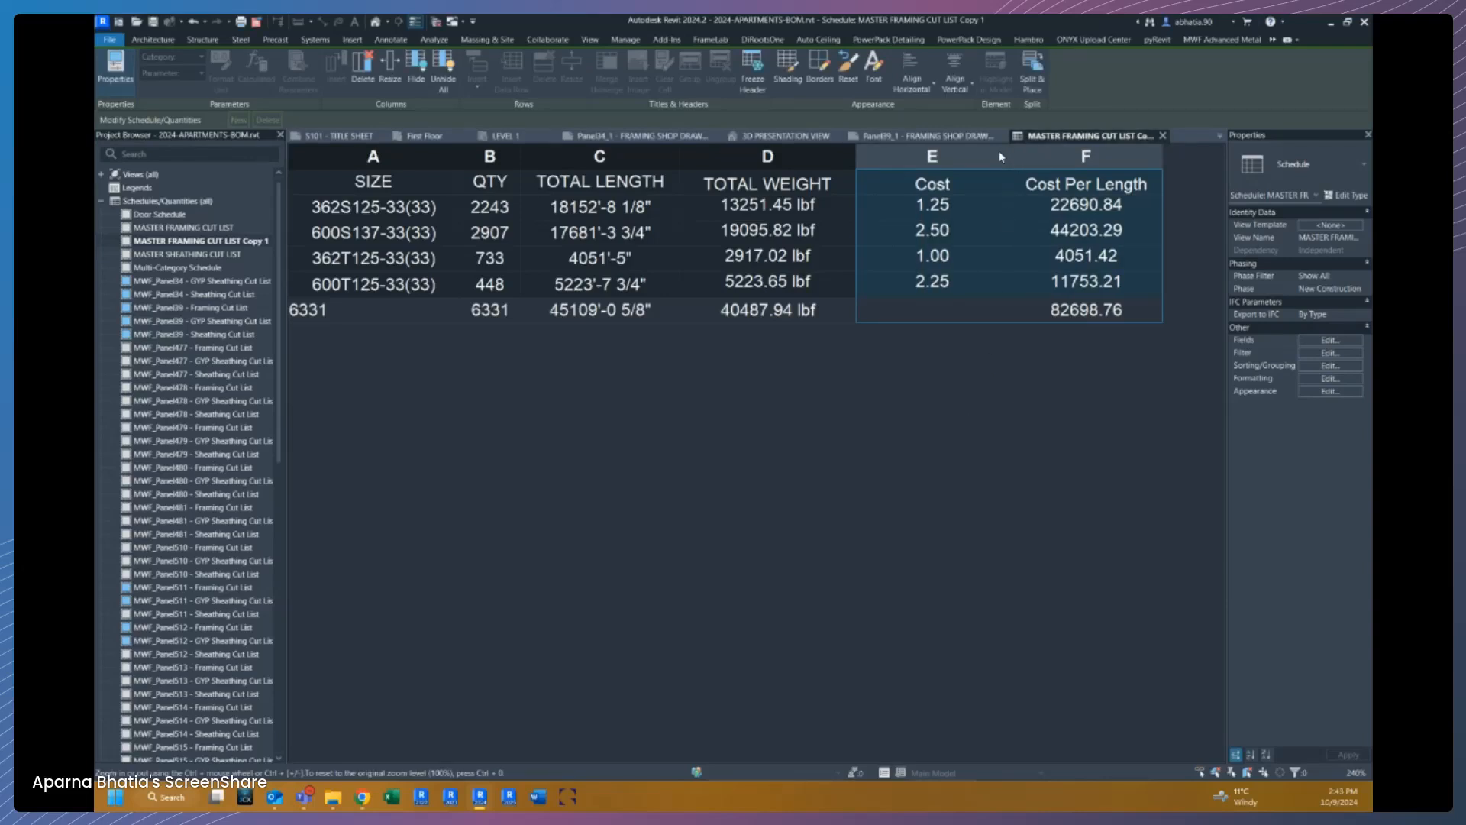
Step: Hide the Cost column in the cut list, keeping the Cost Per Length column shown
{"action": "left_click_drag", "start_coordinate": [1007, 155], "coordinate": [942, 153]}
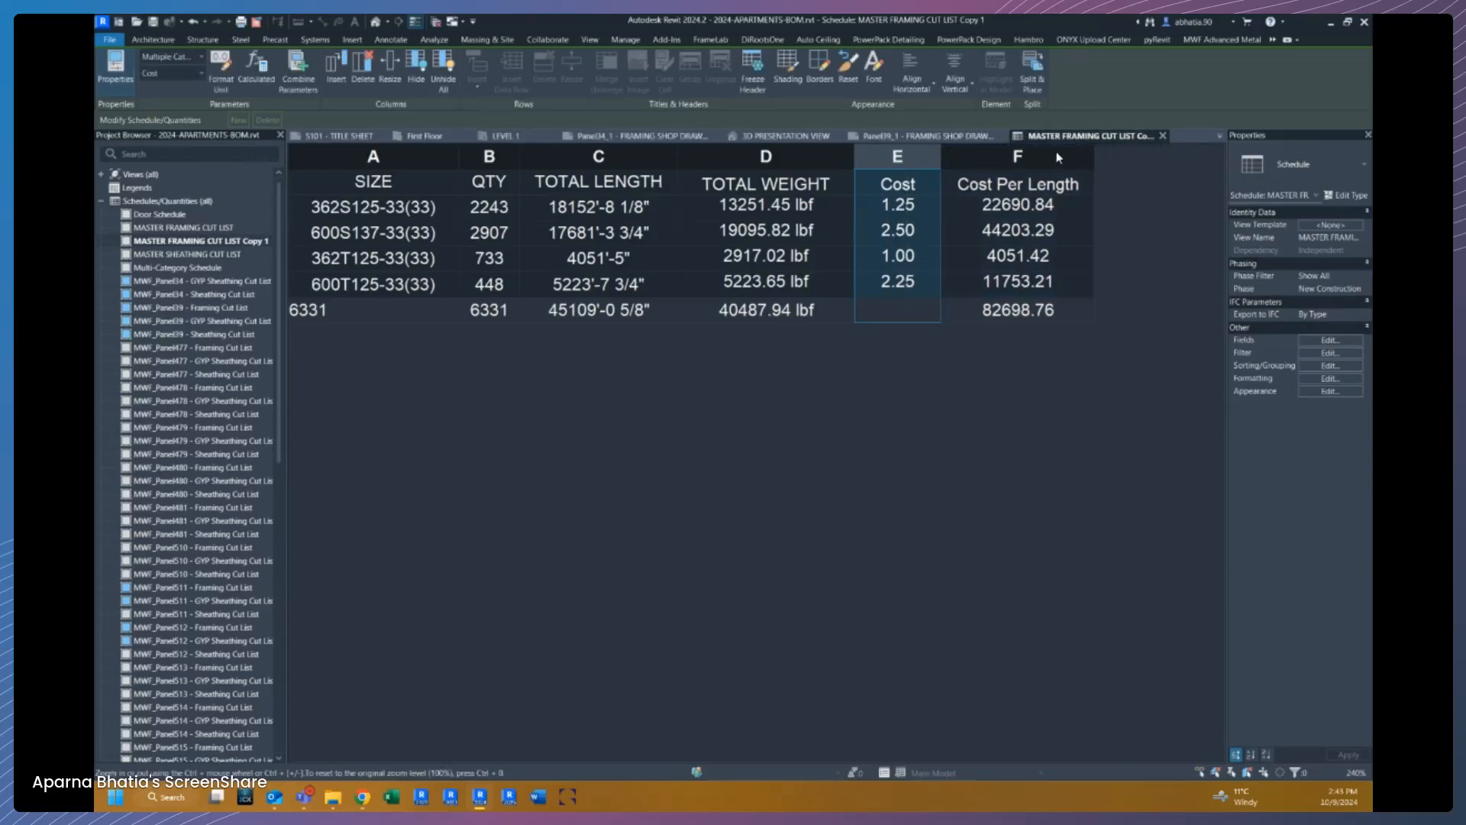
{"action": "right_click", "coordinate": [924, 158]}
{"action": "left_click", "coordinate": [421, 75]}
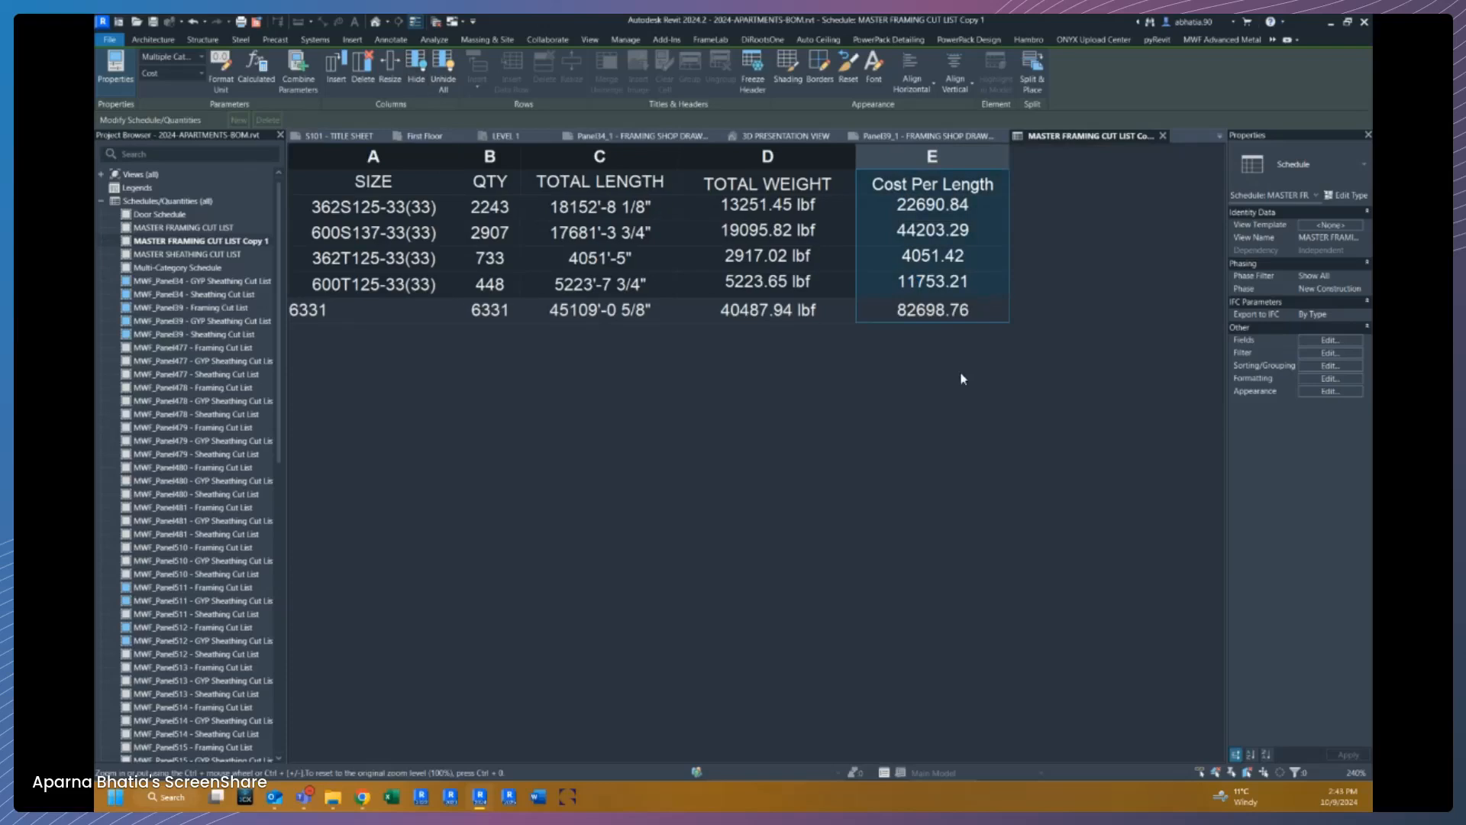
{"action": "left_click", "coordinate": [981, 267]}
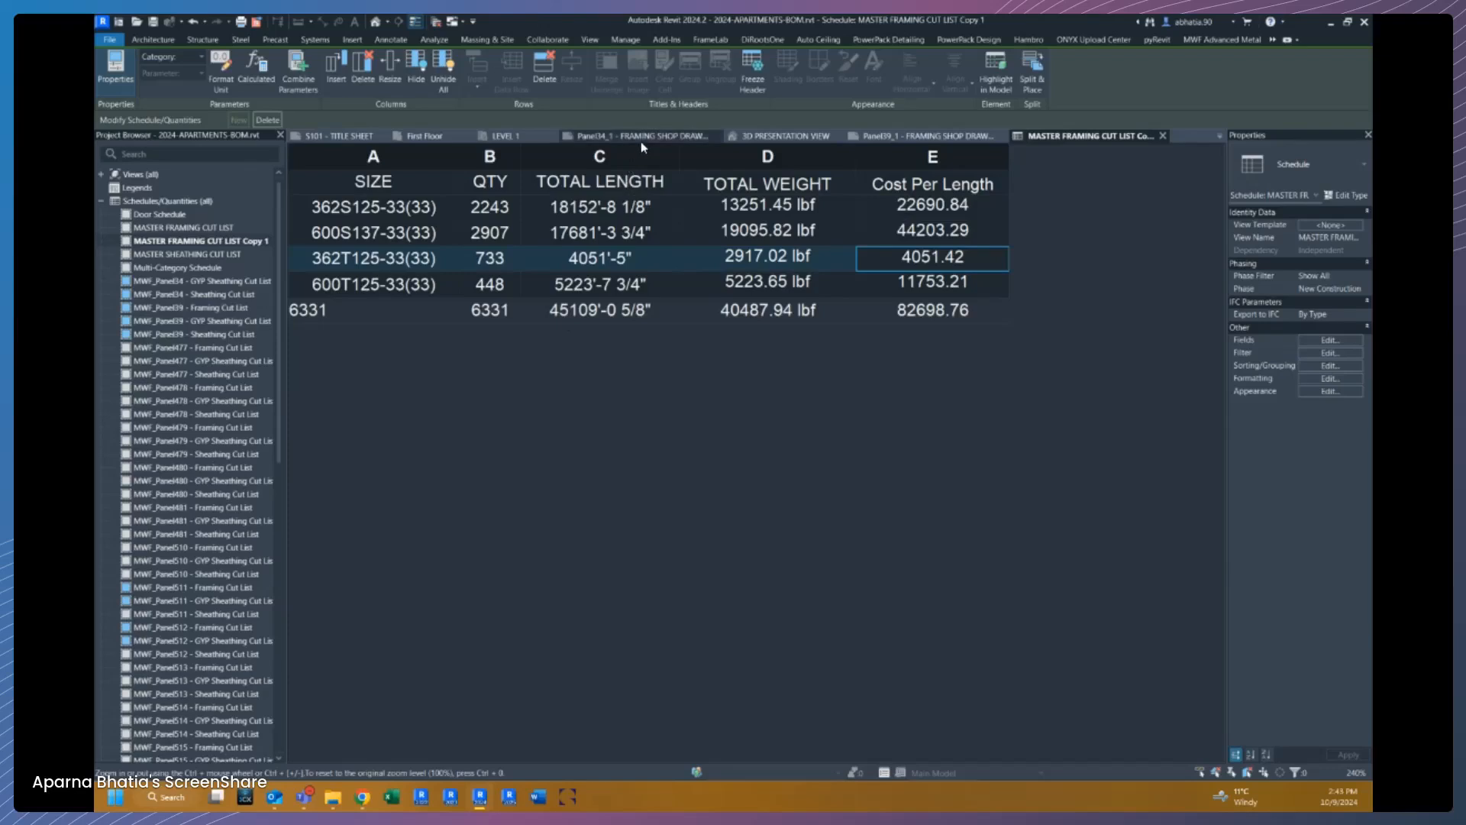
Step: Switch to the Panel1_3 - GYPSUM WALL BOARD SHOP sheet and select its panel elevation viewport
{"action": "left_click", "coordinate": [1220, 136]}
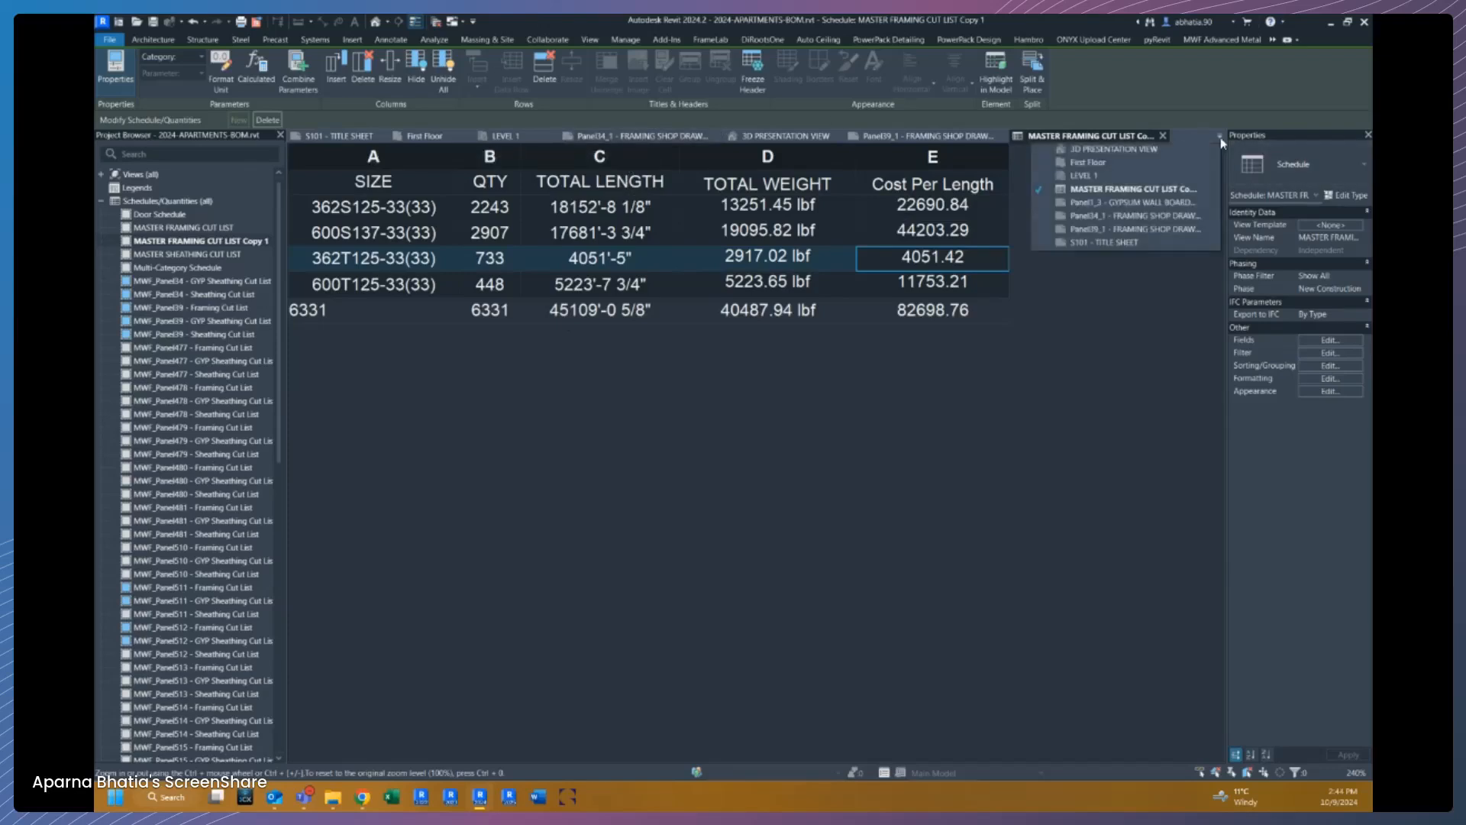
{"action": "left_click", "coordinate": [1090, 203]}
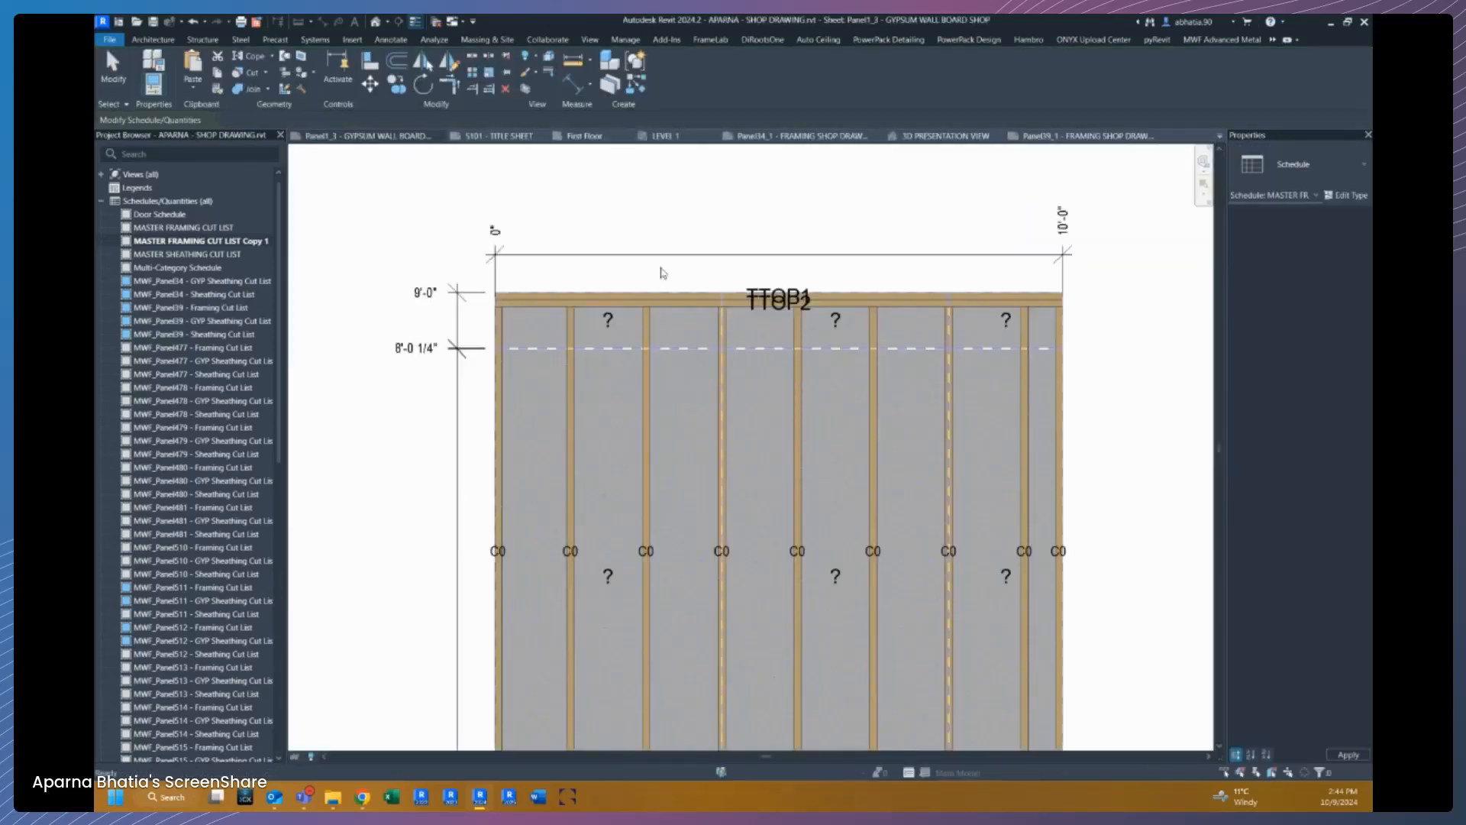
{"action": "left_click", "coordinate": [626, 243]}
{"action": "scroll", "coordinate": [625, 243], "scroll_direction": "down", "scroll_amount": 3}
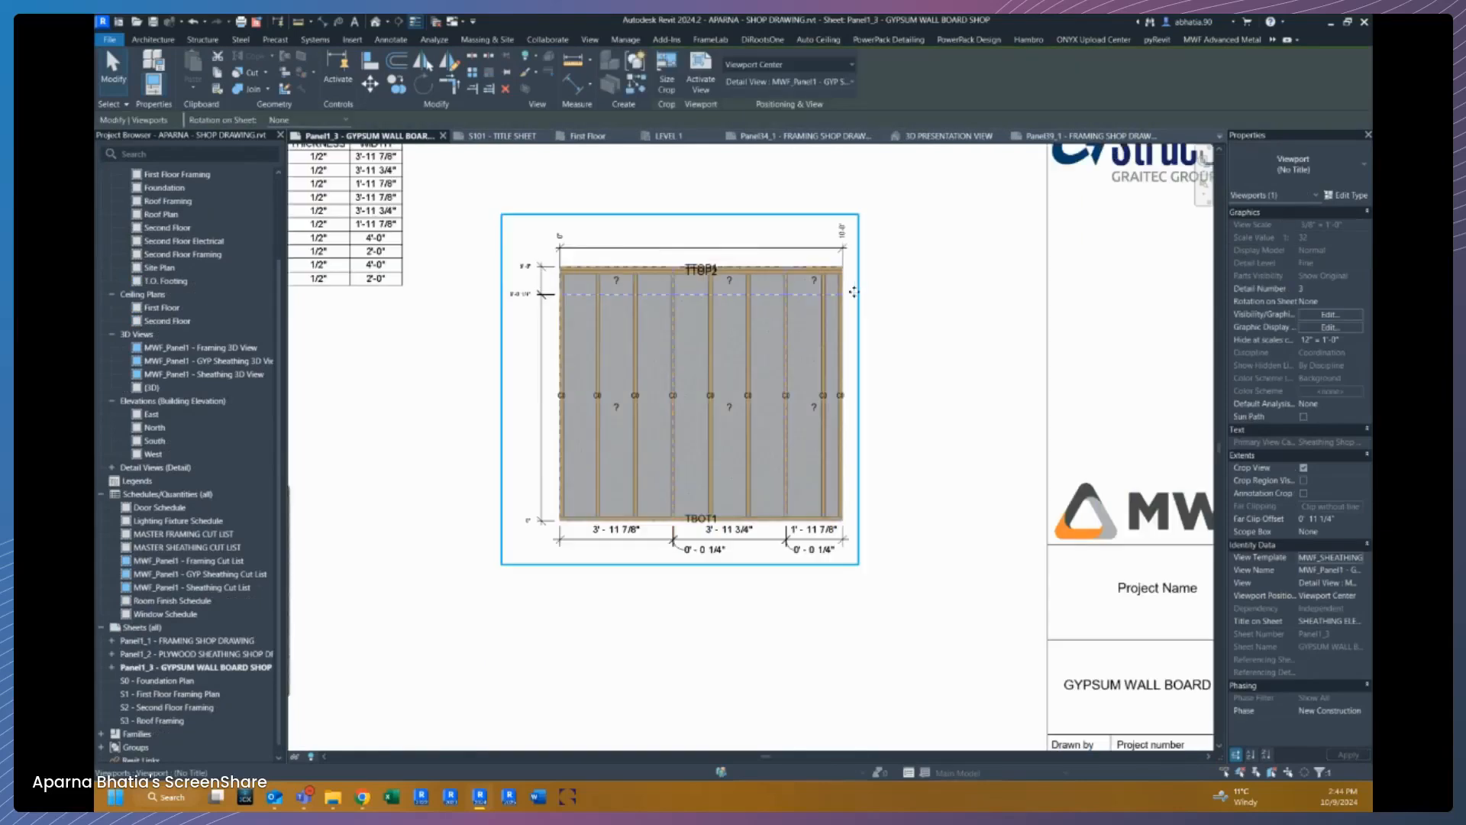
Step: Activate the panel elevation view on the gypsum wall board sheet and examine its studs, GYP labels and dimensions
{"action": "scroll", "coordinate": [580, 359], "scroll_direction": "up", "scroll_amount": 5}
{"action": "scroll", "coordinate": [582, 298], "scroll_direction": "down", "scroll_amount": 2}
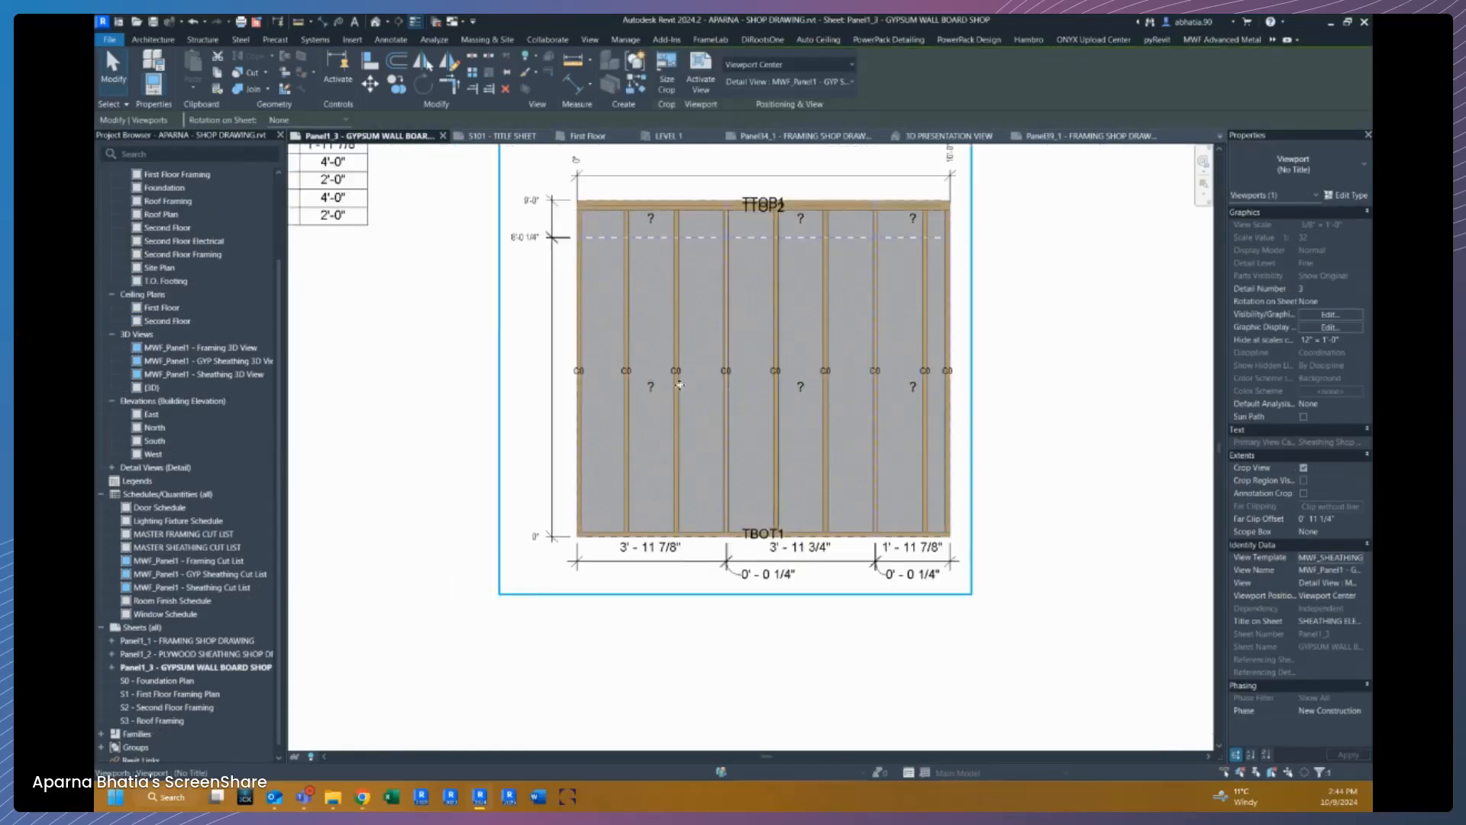
{"action": "double_click", "coordinate": [925, 260]}
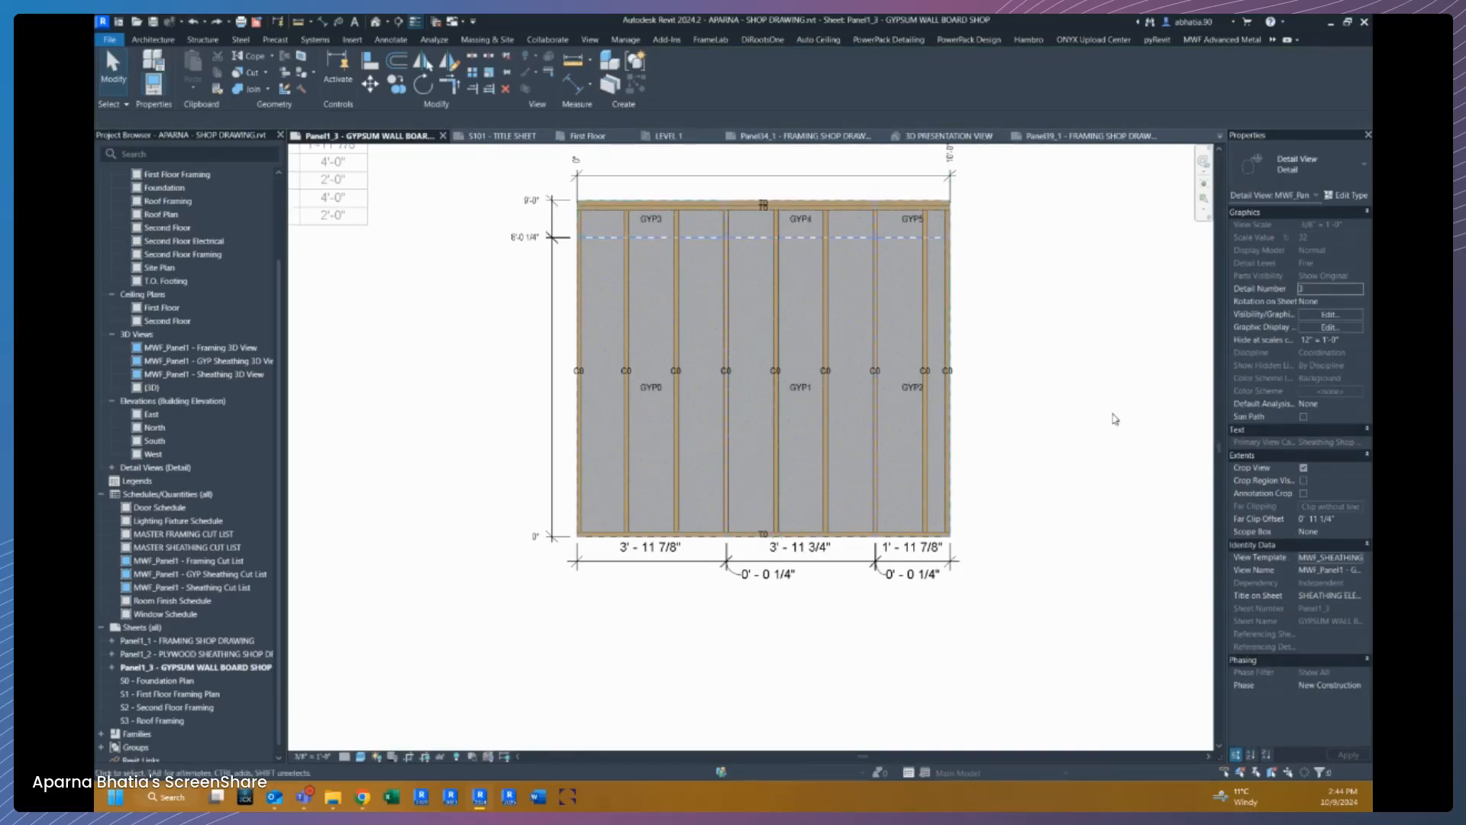
{"action": "middle_click_drag", "start_coordinate": [1051, 376], "coordinate": [1034, 464]}
{"action": "scroll", "coordinate": [595, 309], "scroll_direction": "up", "scroll_amount": 1}
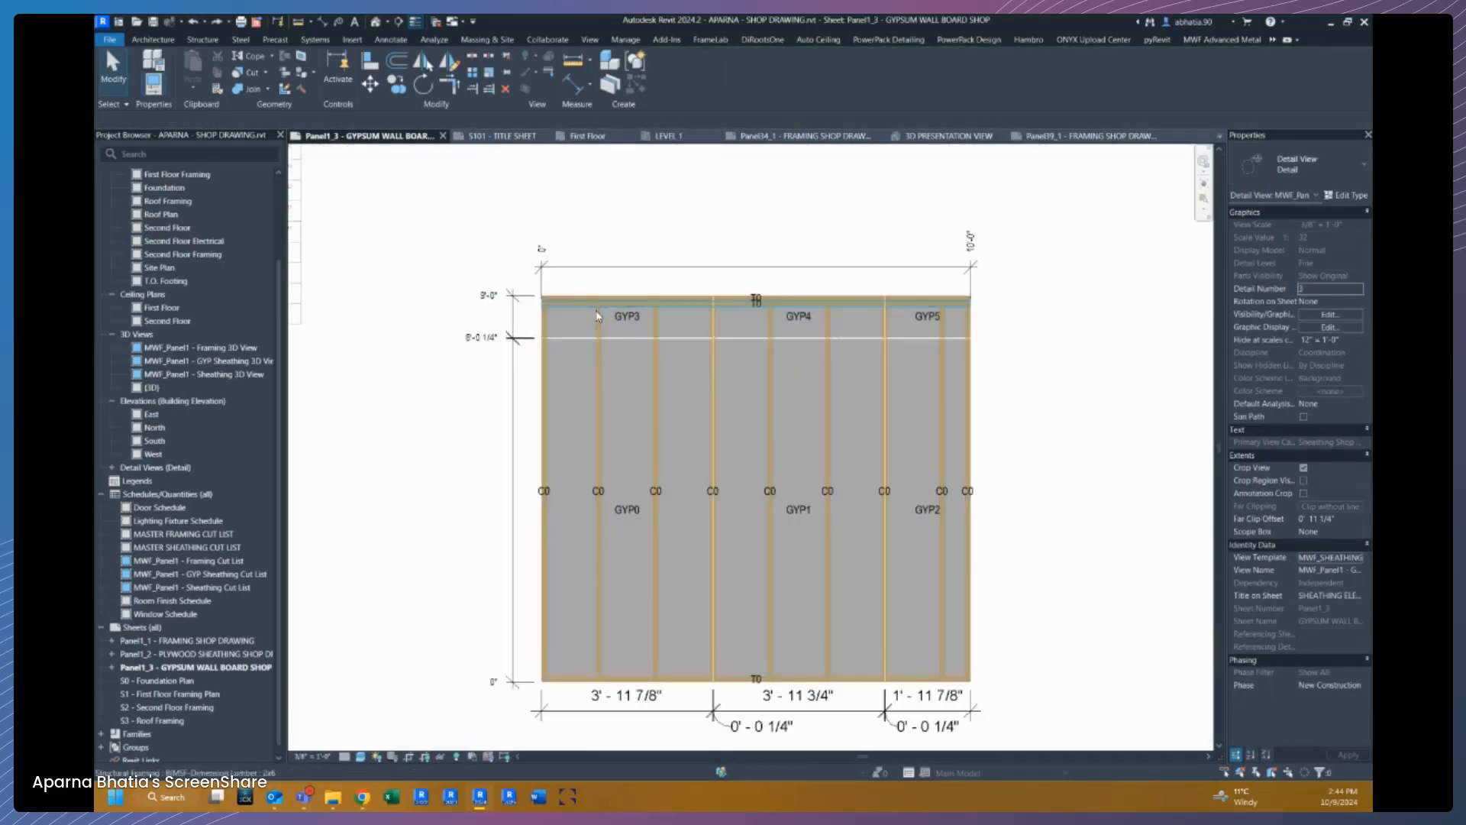
{"action": "scroll", "coordinate": [660, 339], "scroll_direction": "down", "scroll_amount": 2}
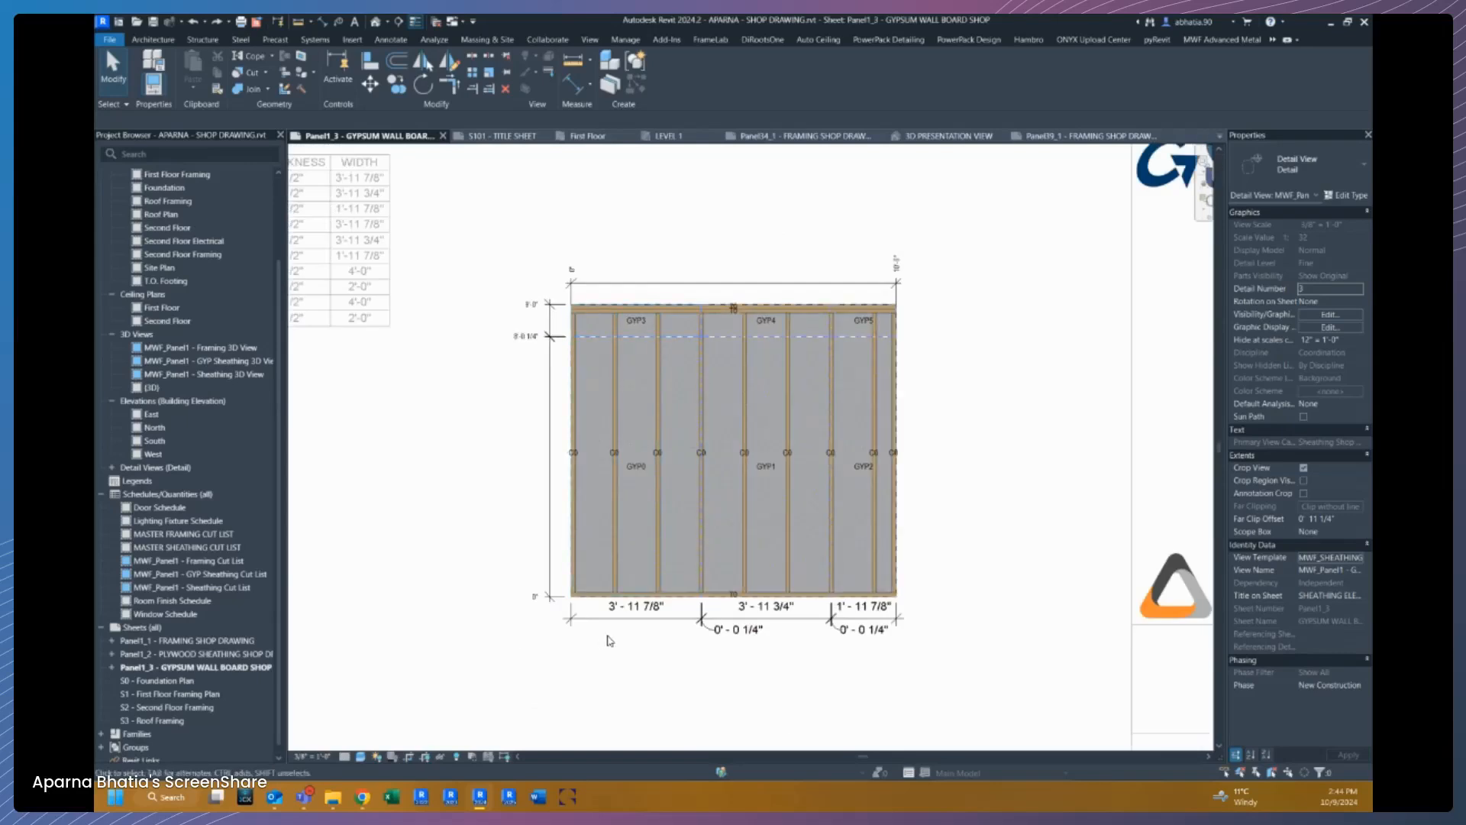
{"action": "middle_click_drag", "start_coordinate": [497, 416], "coordinate": [629, 369]}
Step: Select the second stud in the panel elevation and examine where its upper end meets the top plate
{"action": "scroll", "coordinate": [652, 324], "scroll_direction": "up", "scroll_amount": 2}
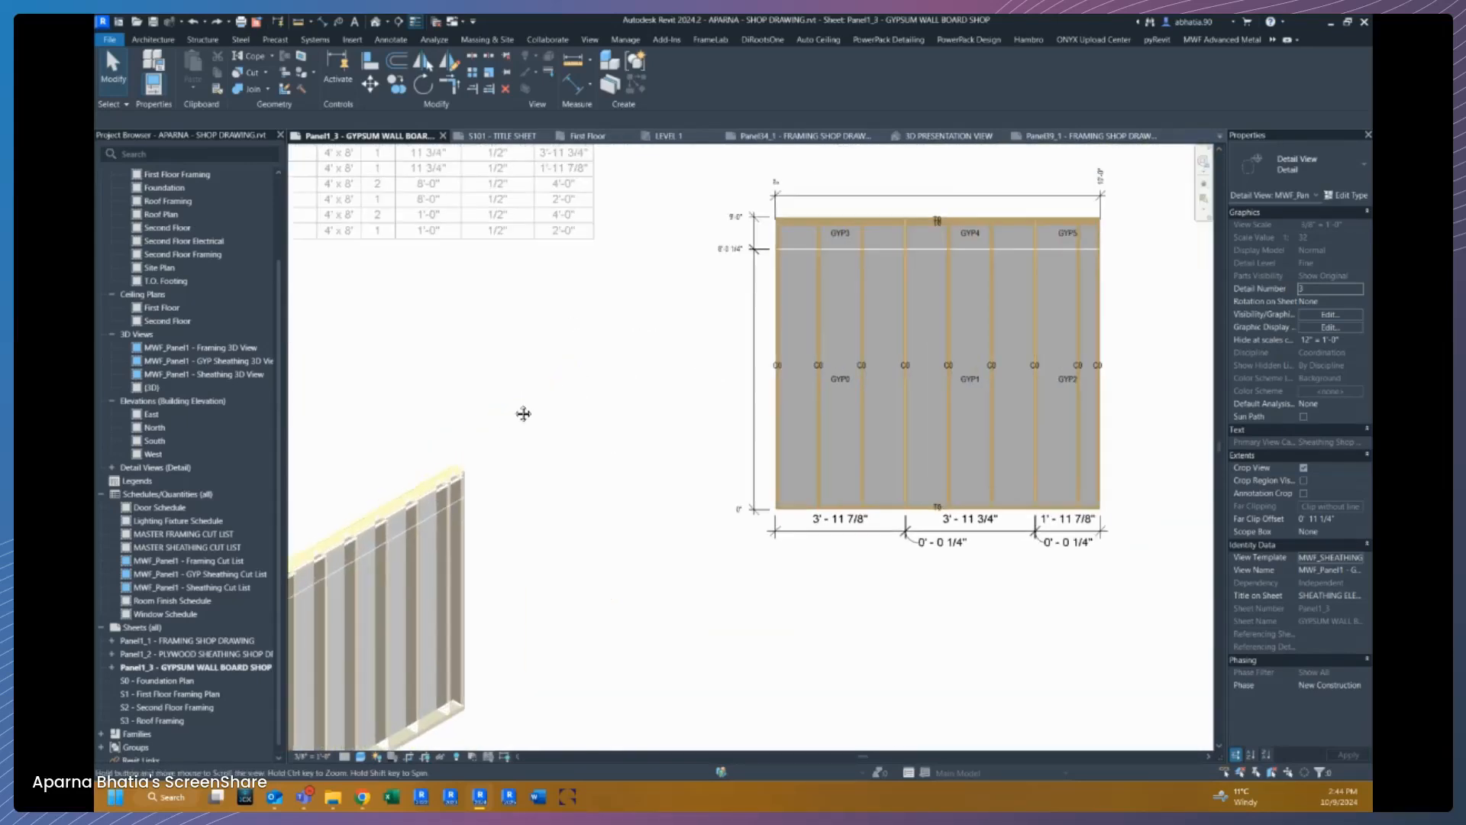
{"action": "scroll", "coordinate": [845, 321], "scroll_direction": "up", "scroll_amount": 3}
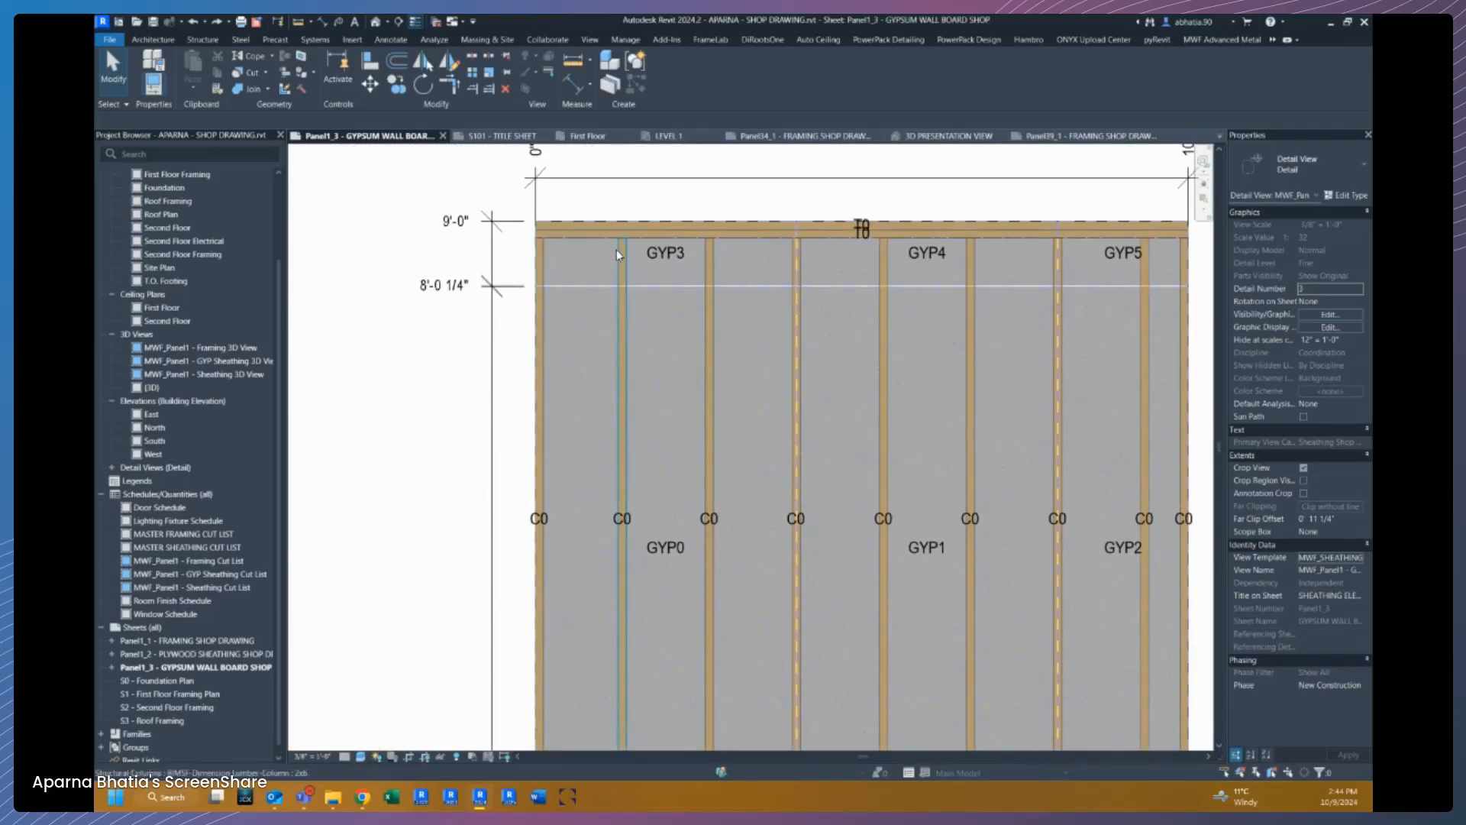
{"action": "left_click", "coordinate": [616, 255]}
{"action": "scroll", "coordinate": [615, 259], "scroll_direction": "up", "scroll_amount": 5}
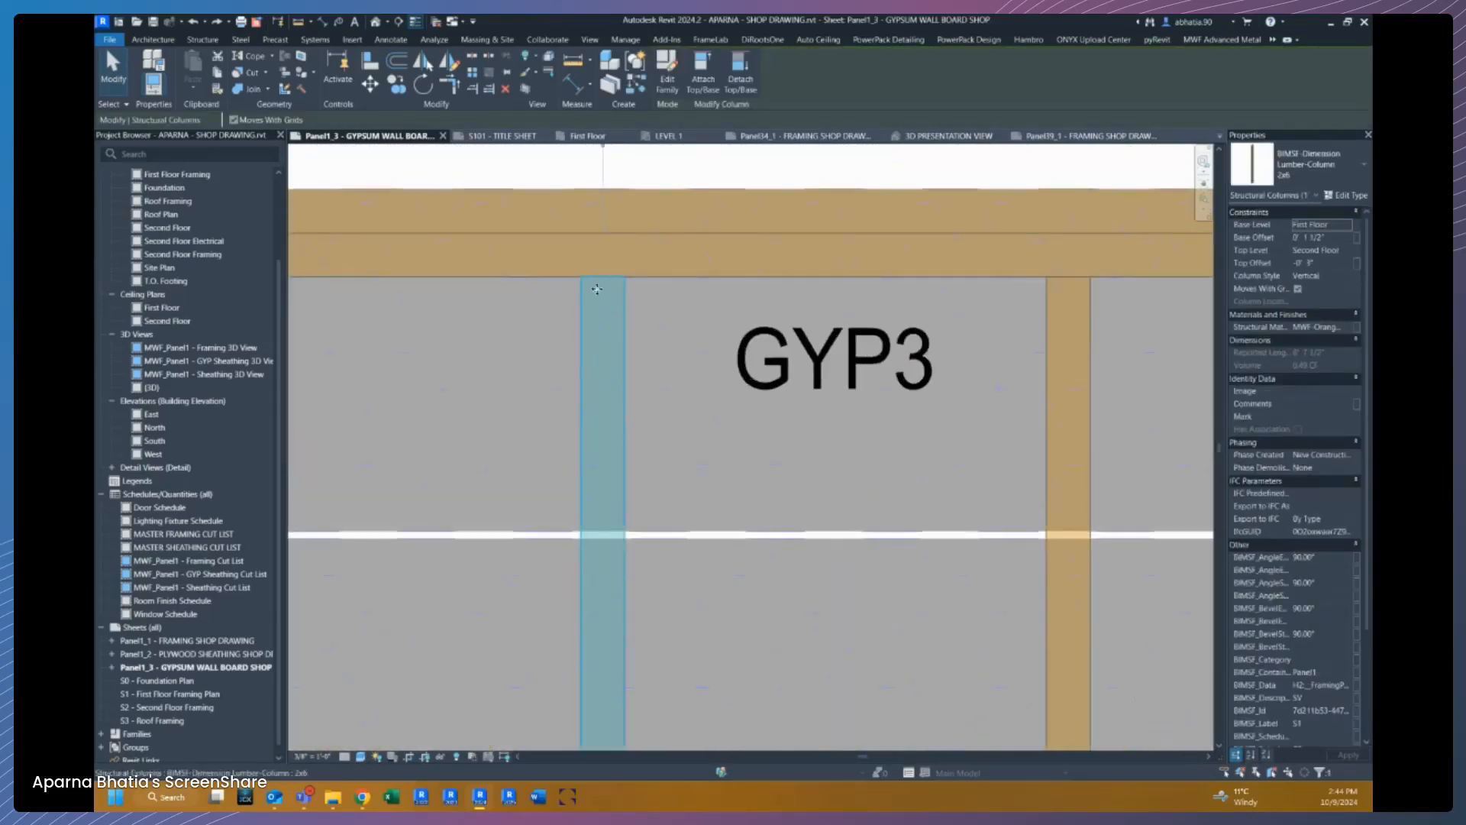
{"action": "scroll", "coordinate": [595, 294], "scroll_direction": "down", "scroll_amount": 3}
{"action": "scroll", "coordinate": [595, 292], "scroll_direction": "down", "scroll_amount": 3}
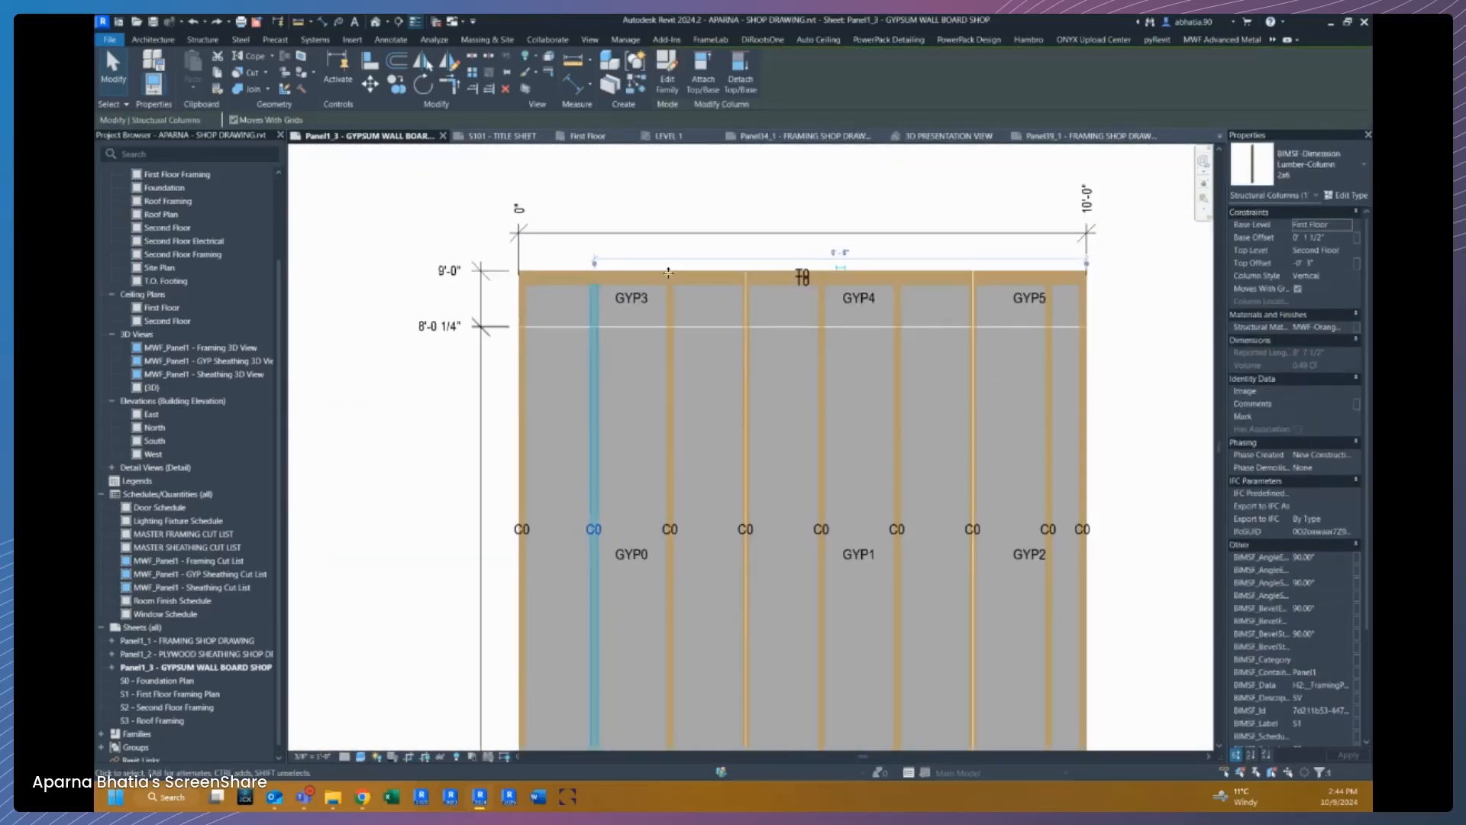
{"action": "left_click", "coordinate": [1222, 39]}
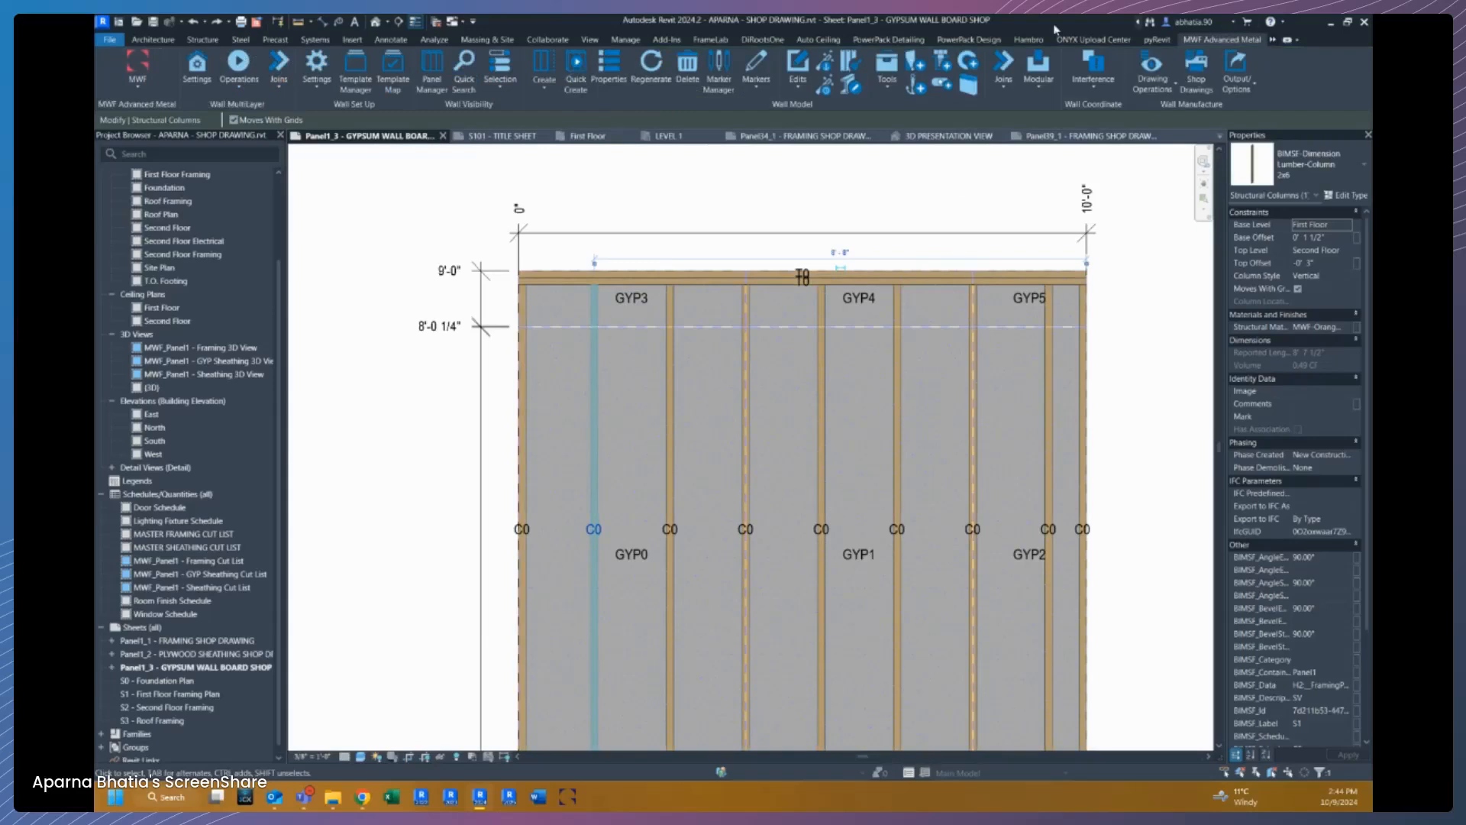
Step: Start a new project parameter named Cutbacks, keeping it a project parameter rather than a shared one
{"action": "left_click", "coordinate": [625, 39]}
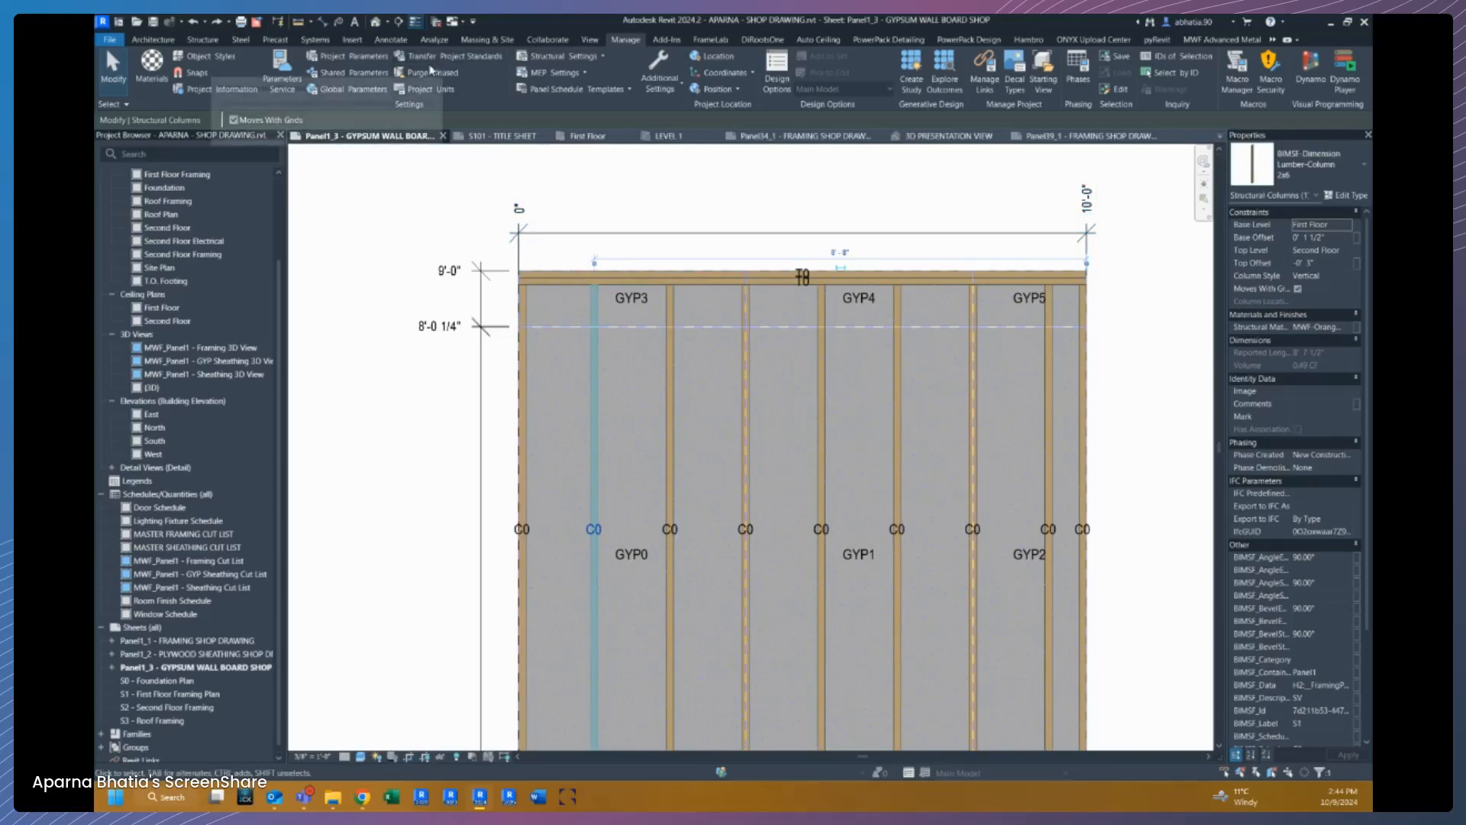
{"action": "left_click", "coordinate": [335, 65]}
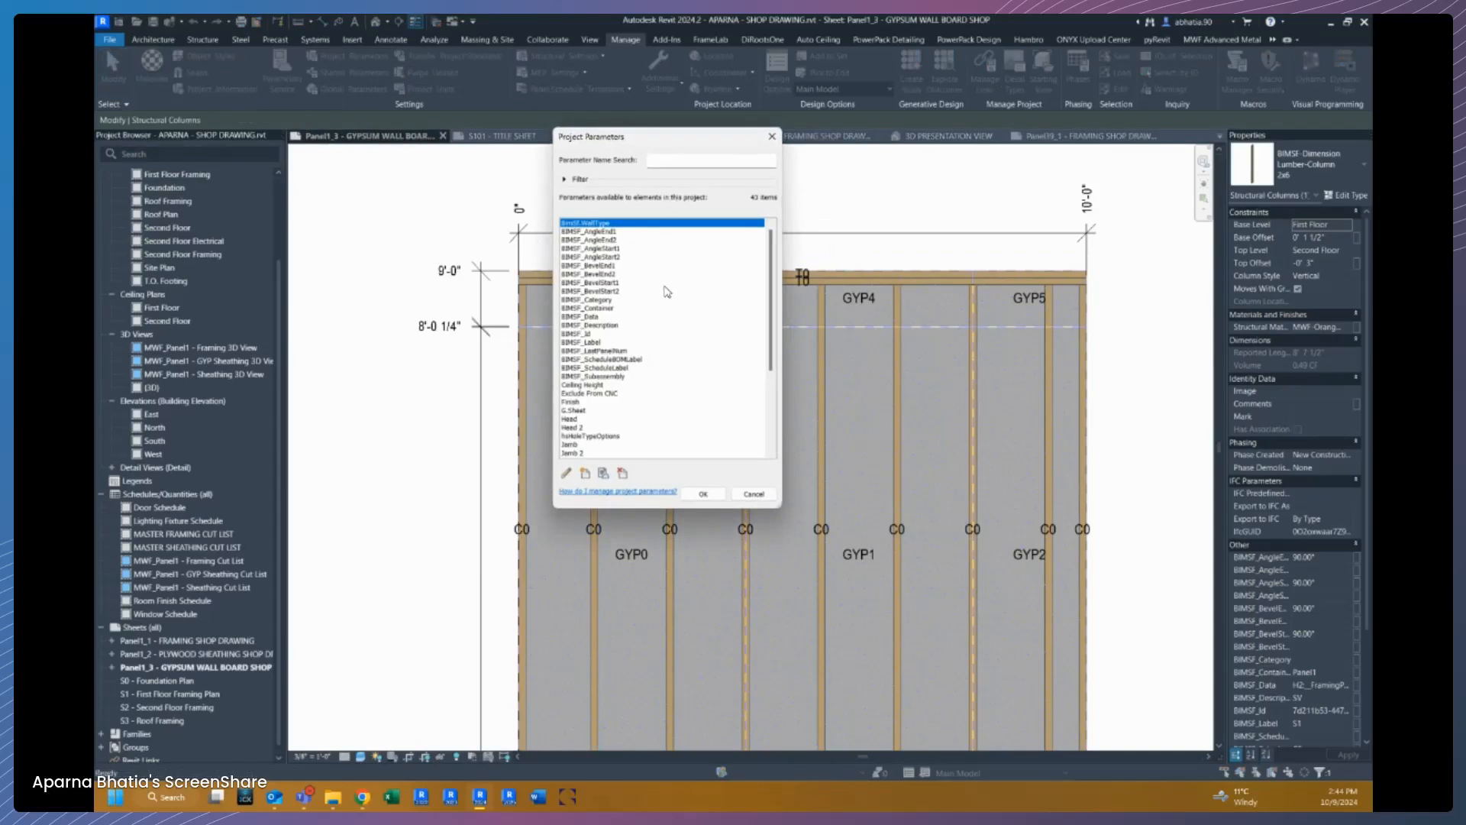
{"action": "scroll", "coordinate": [641, 372], "scroll_direction": "down", "scroll_amount": 5}
{"action": "scroll", "coordinate": [640, 372], "scroll_direction": "down", "scroll_amount": 2}
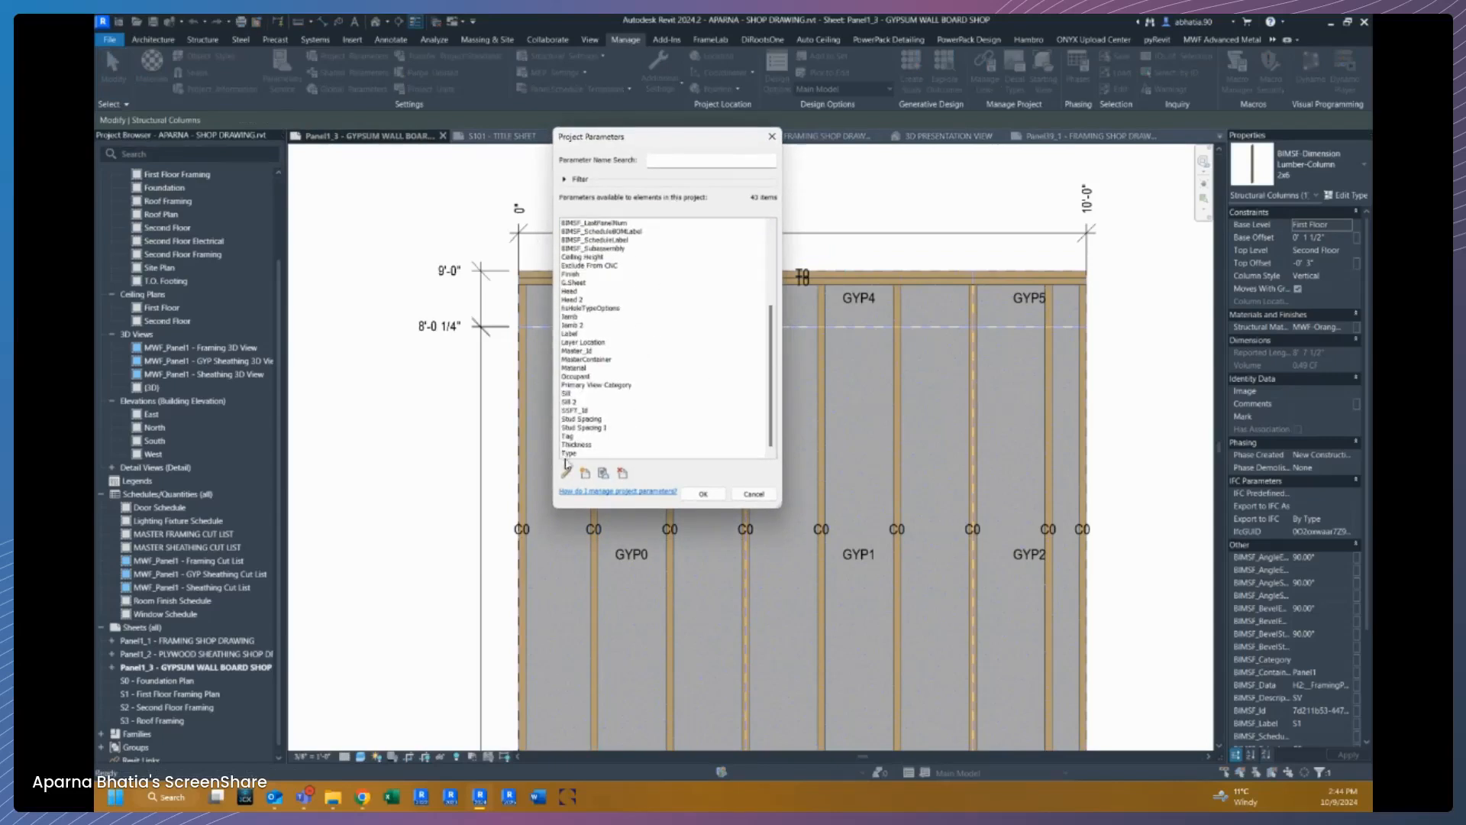
{"action": "left_click", "coordinate": [585, 475]}
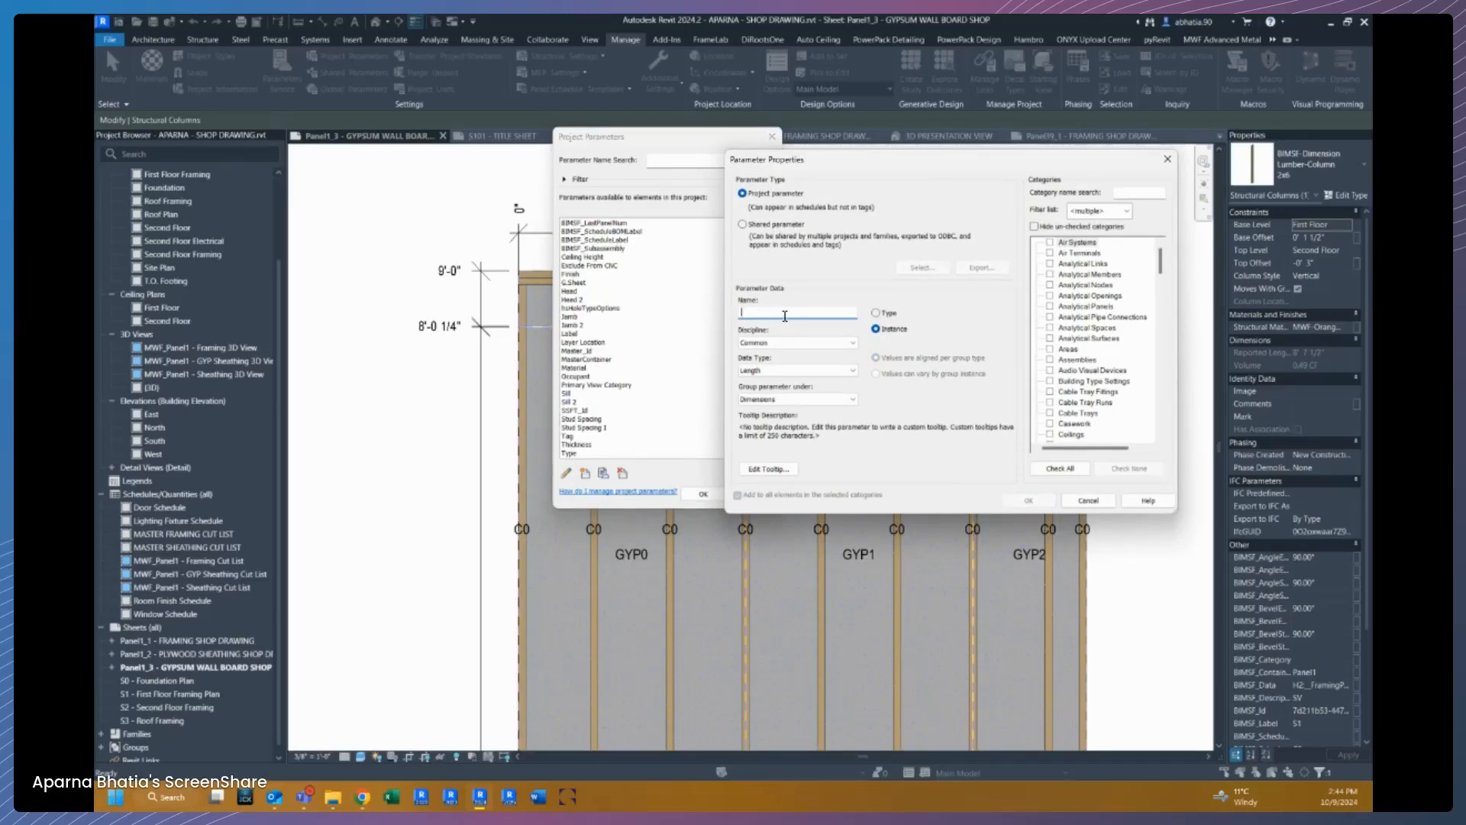
{"action": "type", "text": "Cut"}
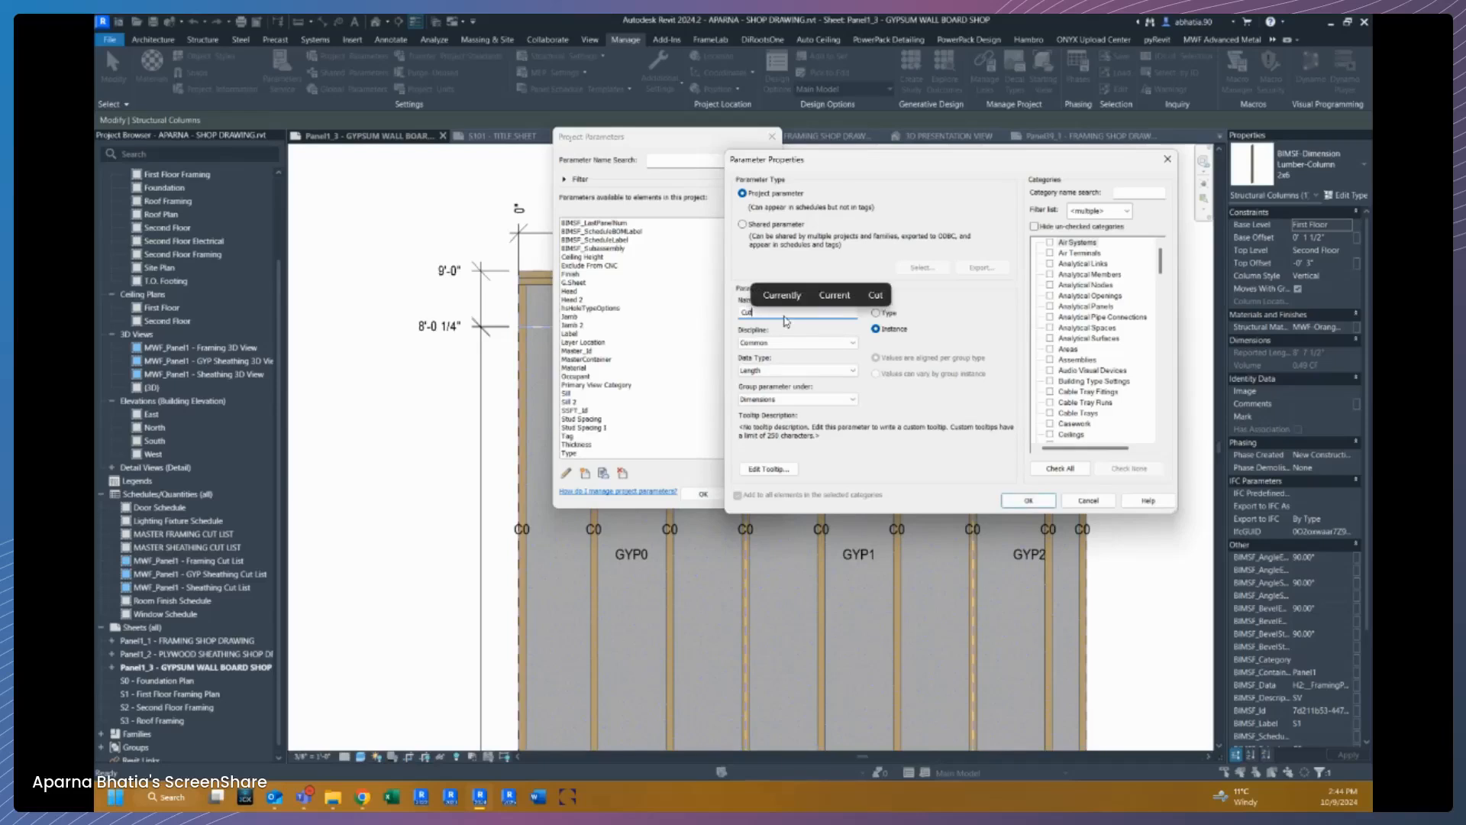
{"action": "type", "text": "bac"}
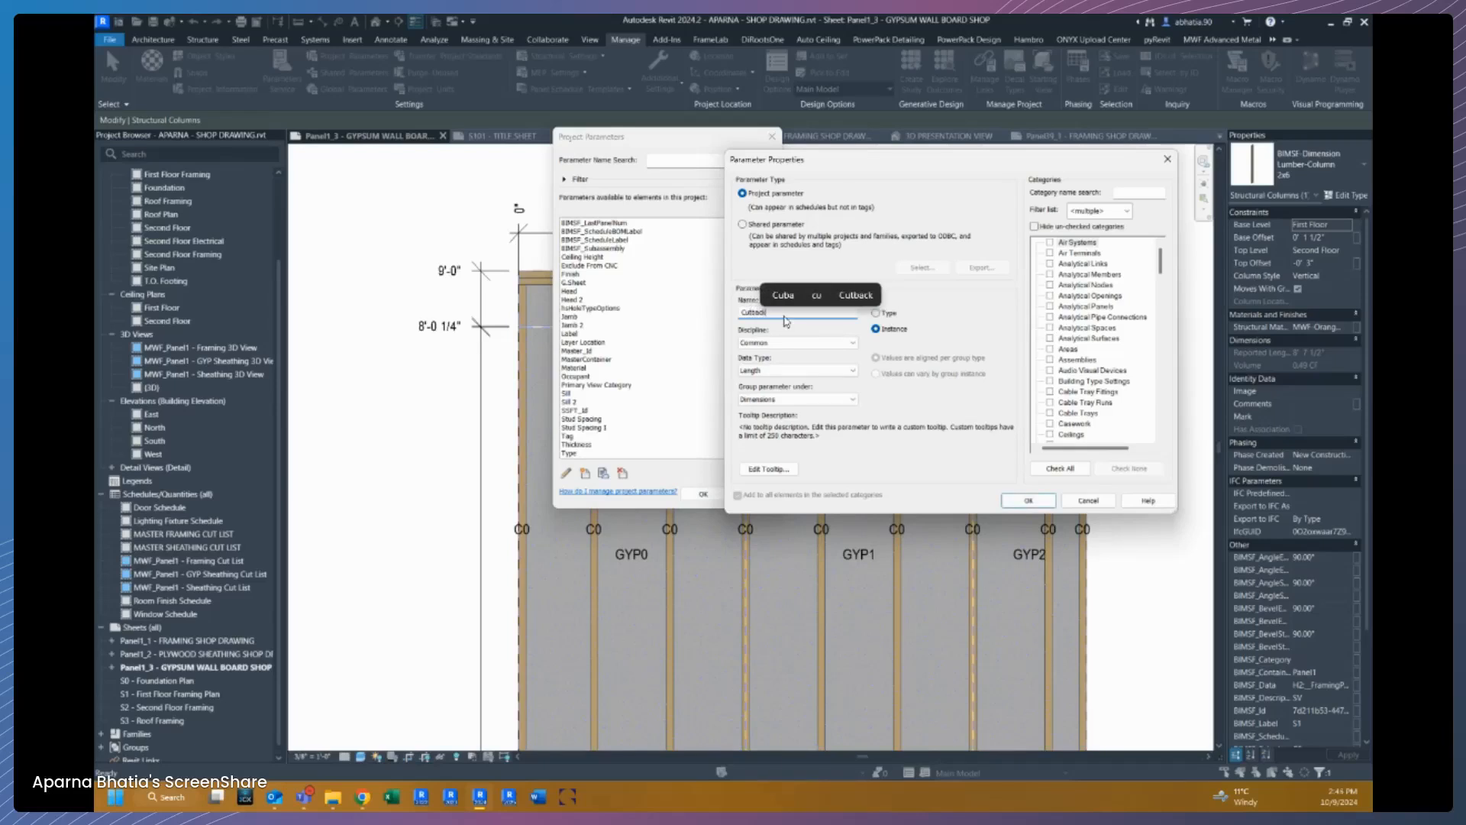
{"action": "type", "text": "k"}
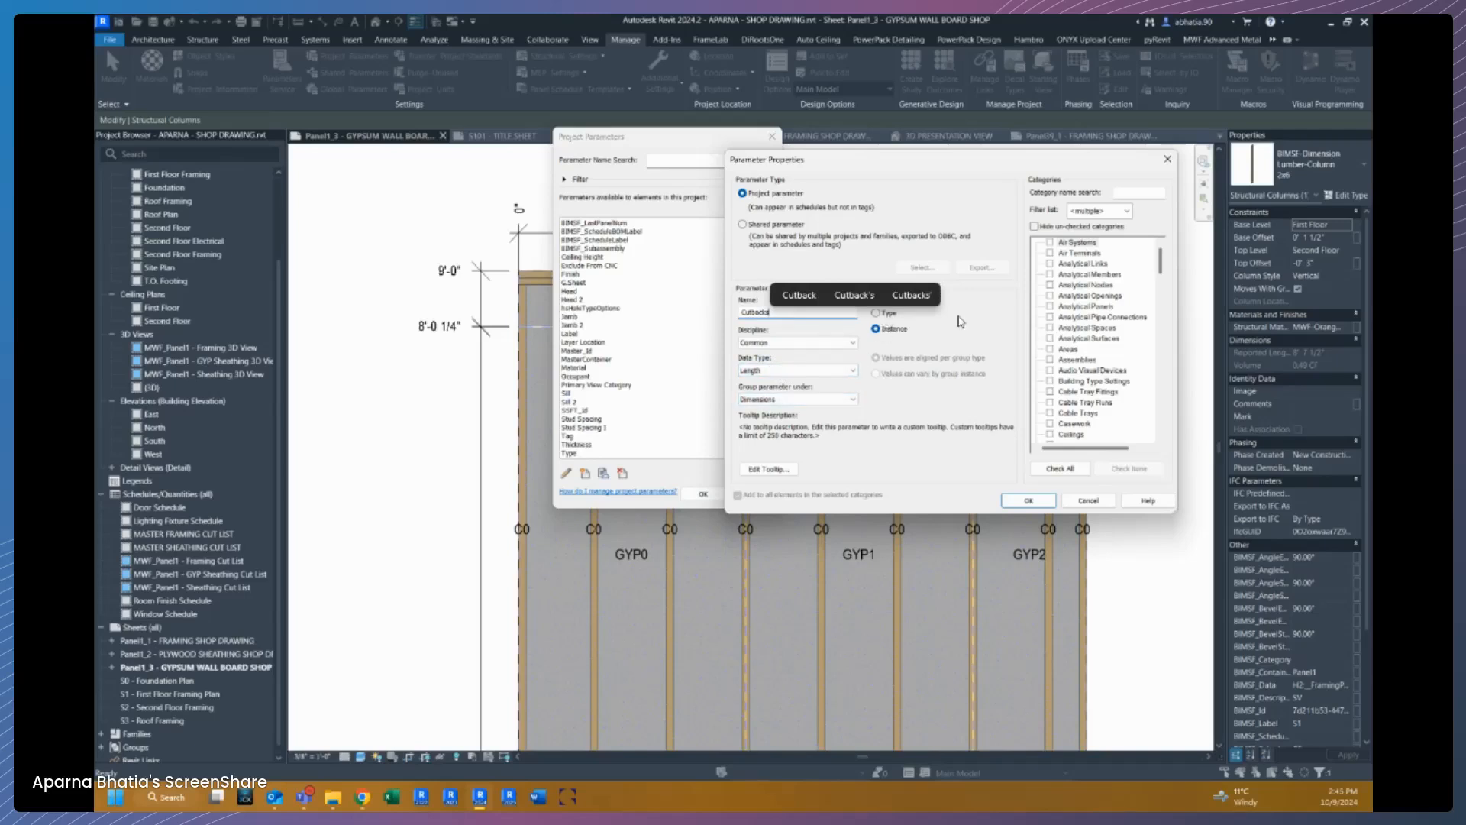
{"action": "left_click", "coordinate": [834, 228]}
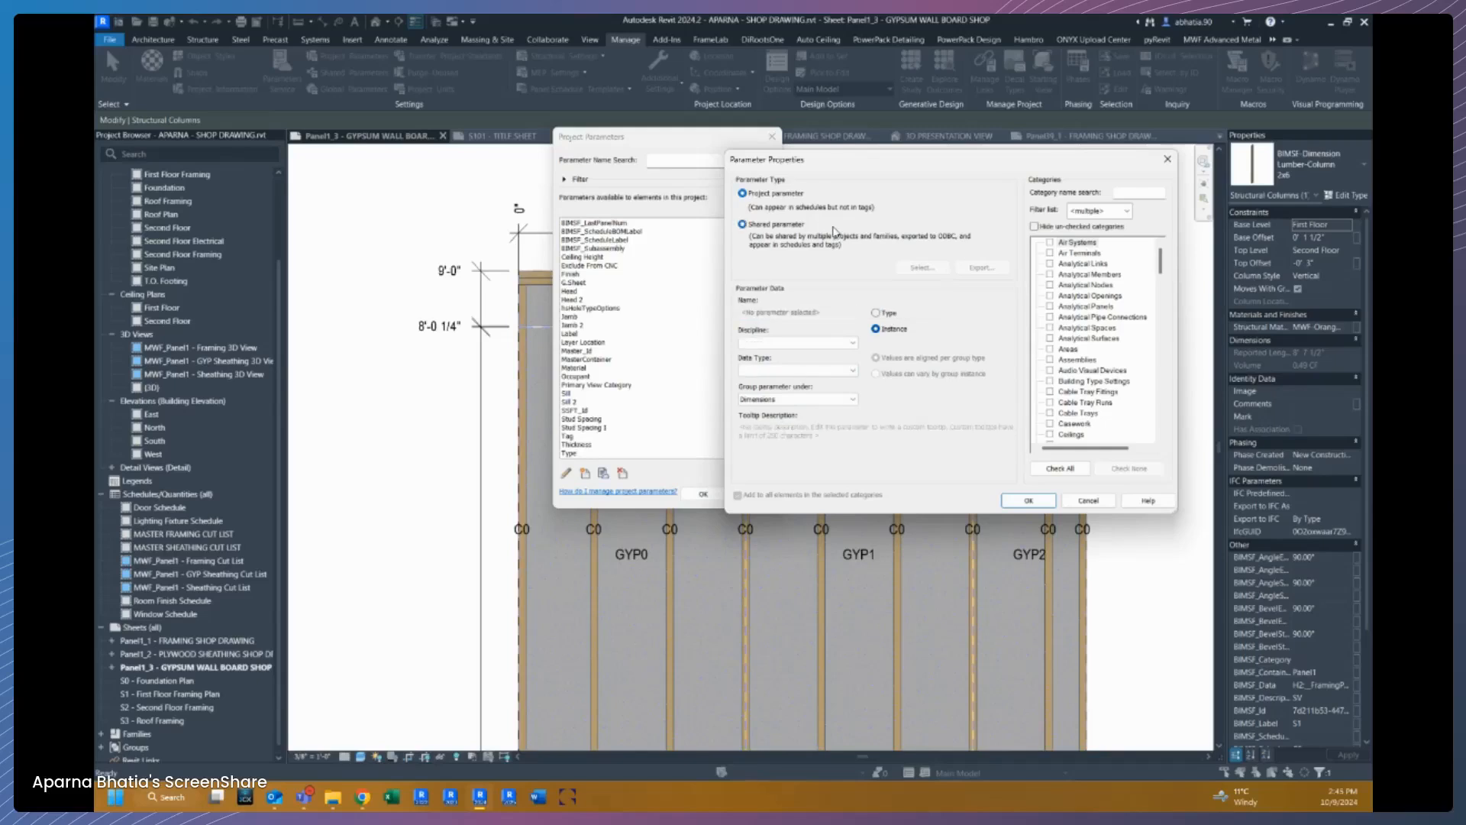
{"action": "left_click", "coordinate": [778, 196]}
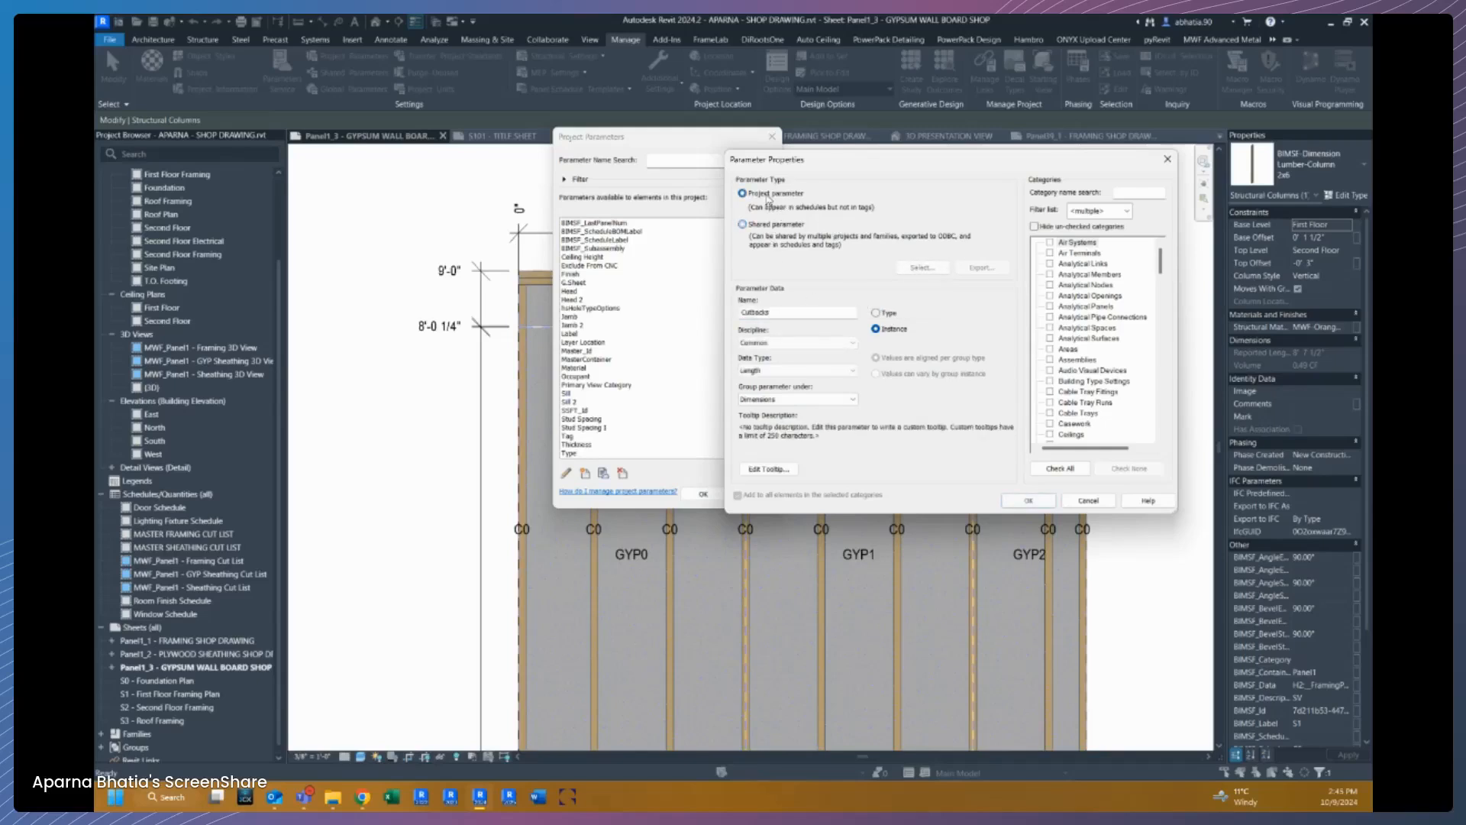
Step: Assign the Cutbacks parameter to the Structural Framing category and accept the new project parameter
{"action": "left_click", "coordinate": [1099, 339]}
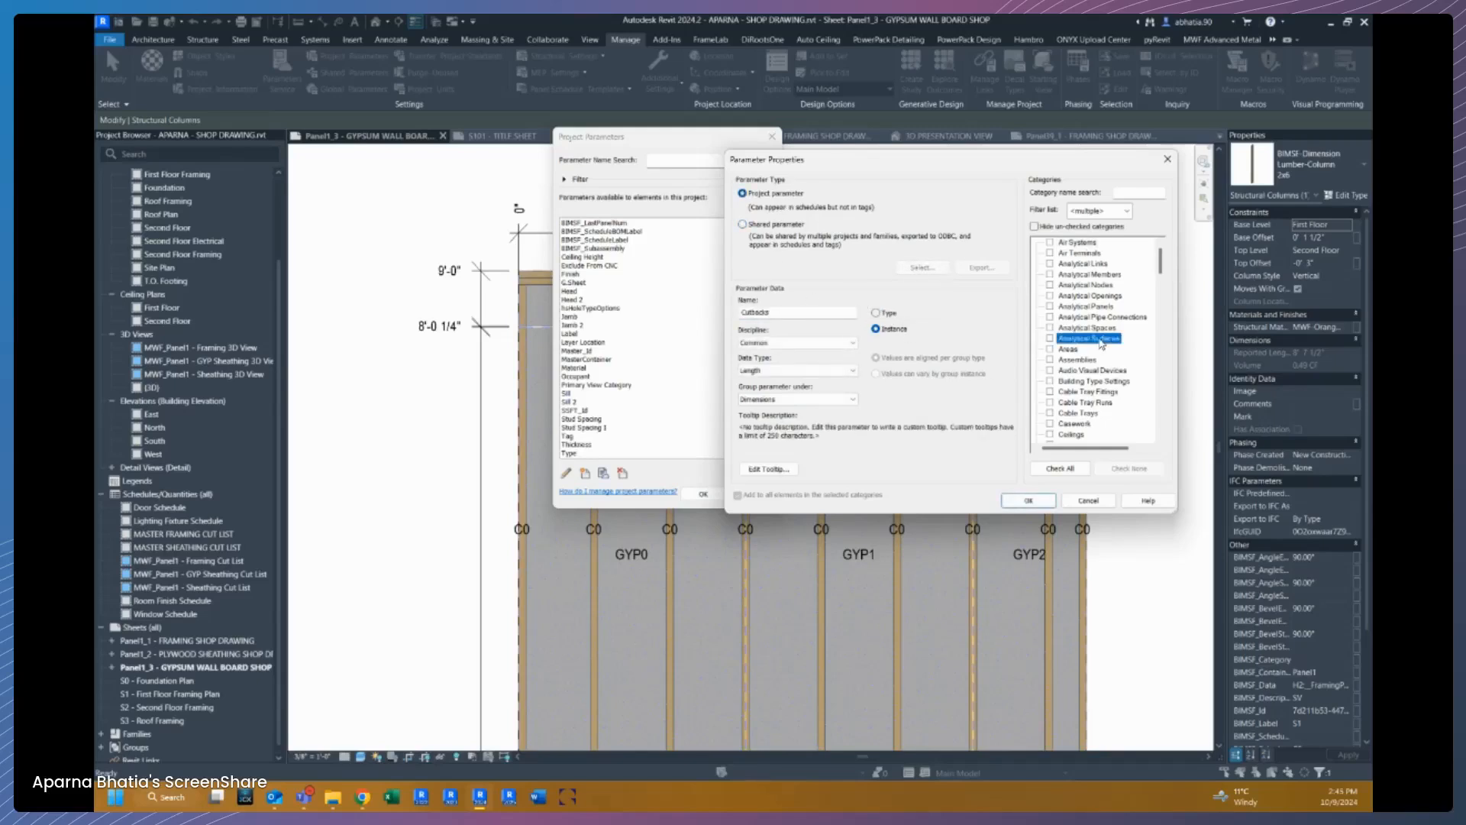
{"action": "scroll", "coordinate": [1101, 345], "scroll_direction": "down", "scroll_amount": 20}
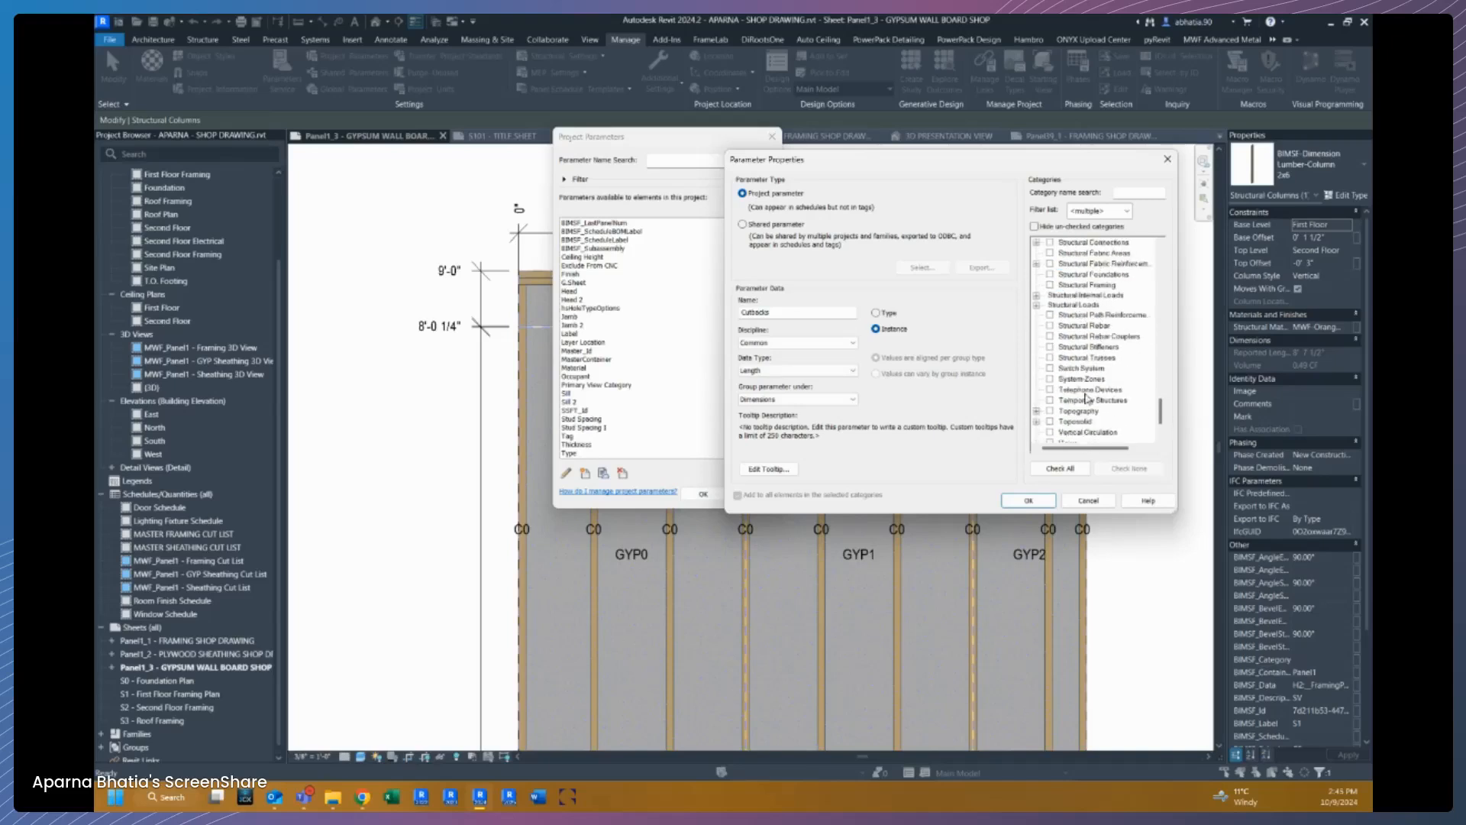
{"action": "scroll", "coordinate": [1088, 372], "scroll_direction": "down", "scroll_amount": 1}
{"action": "scroll", "coordinate": [1089, 336], "scroll_direction": "up", "scroll_amount": 1}
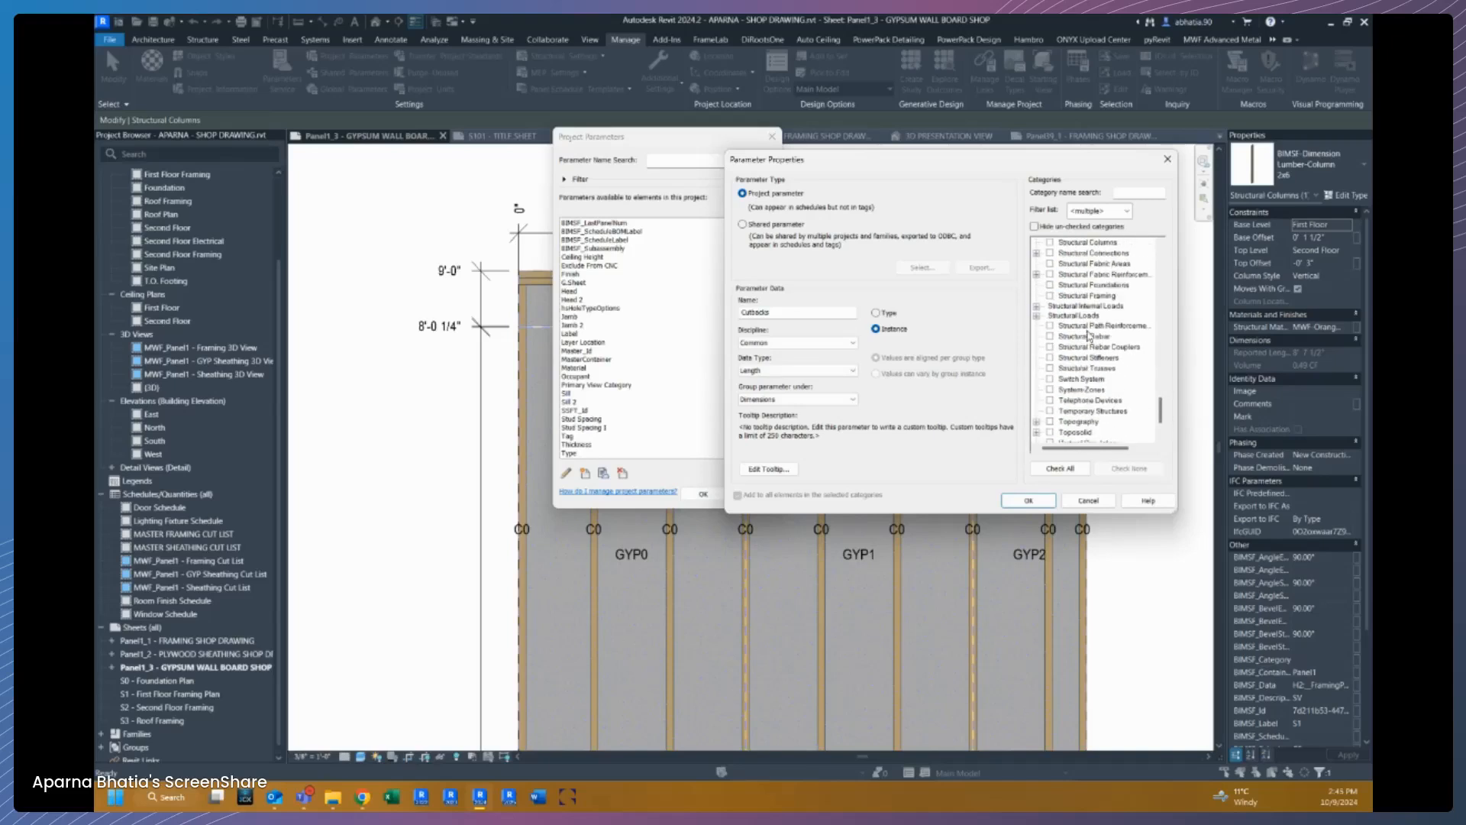
{"action": "left_click", "coordinate": [1091, 296]}
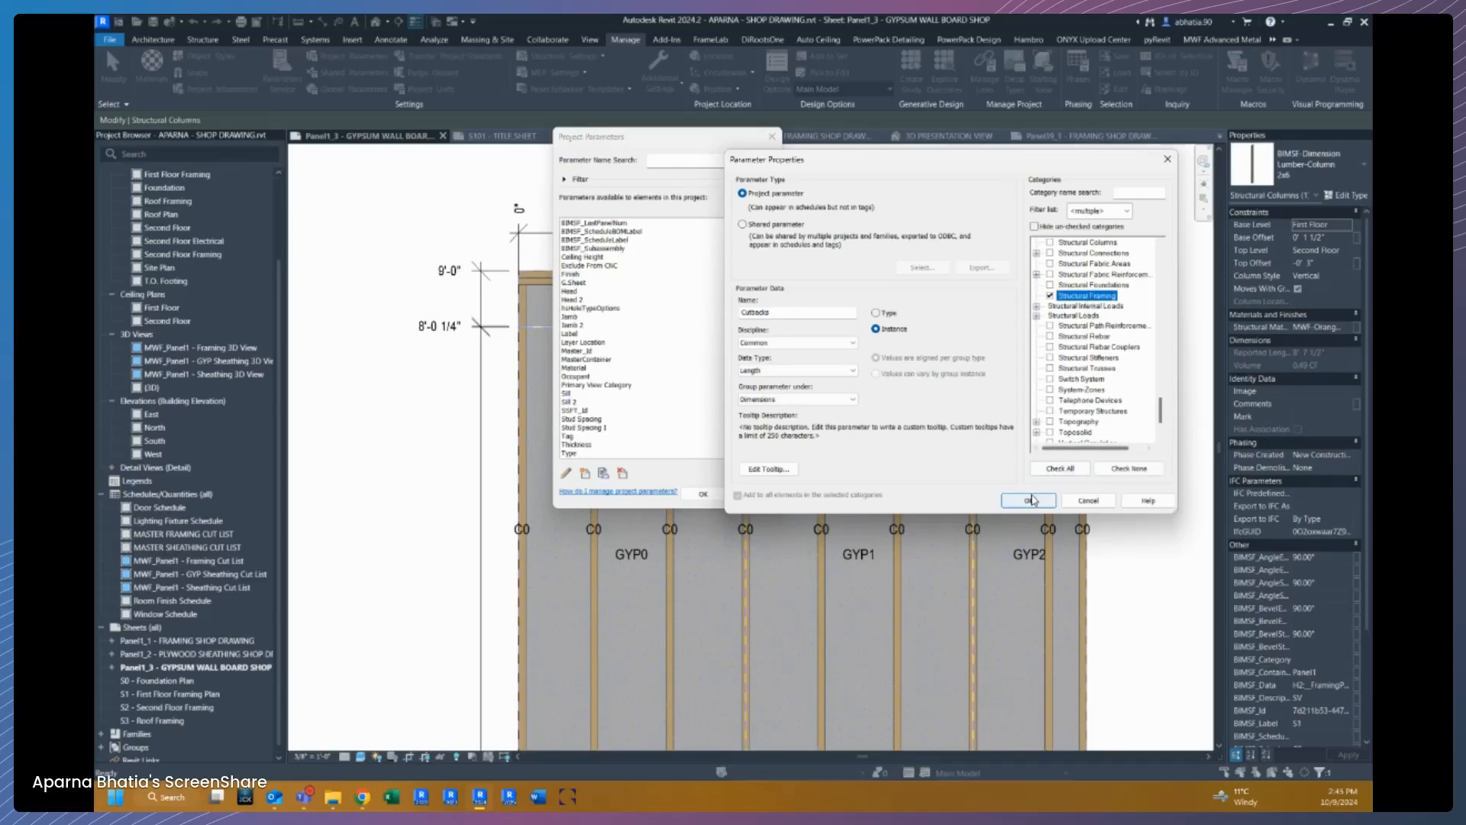
{"action": "left_click", "coordinate": [1028, 500]}
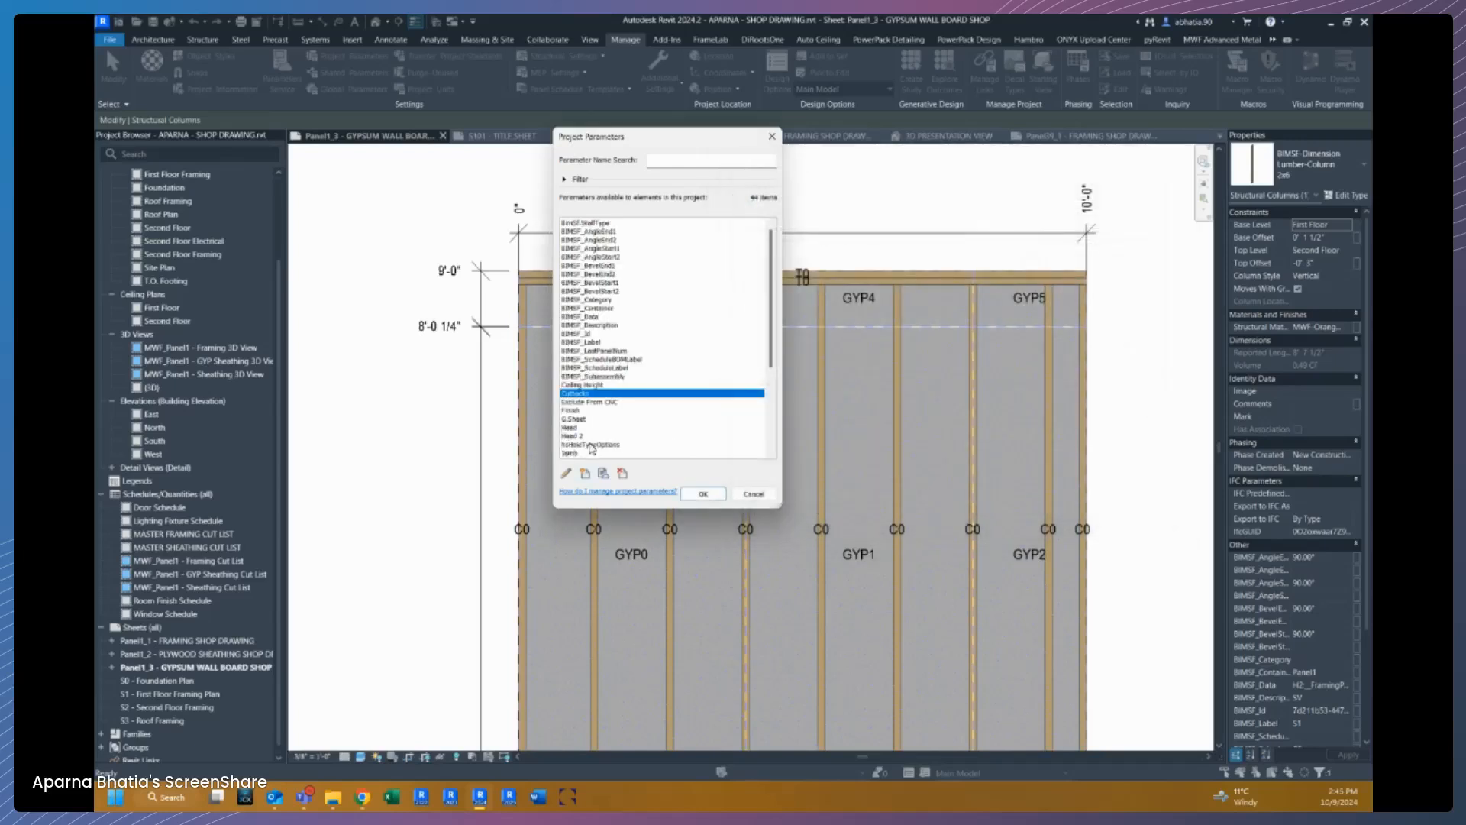
{"action": "left_click", "coordinate": [703, 494]}
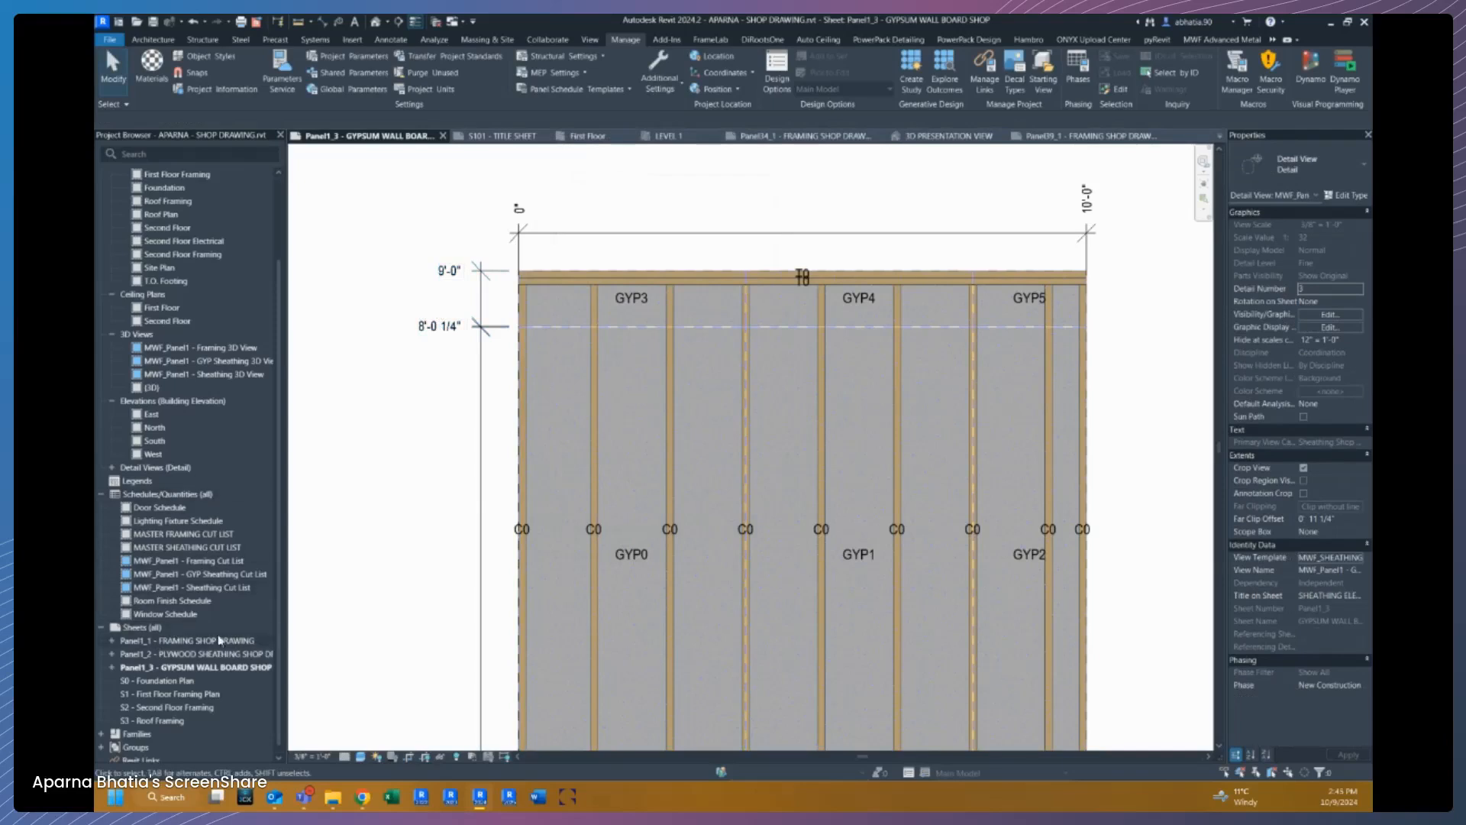
Step: Open the MASTER FRAMING CUT LIST schedule and add the Cutbacks field to its scheduled fields
{"action": "double_click", "coordinate": [181, 534]}
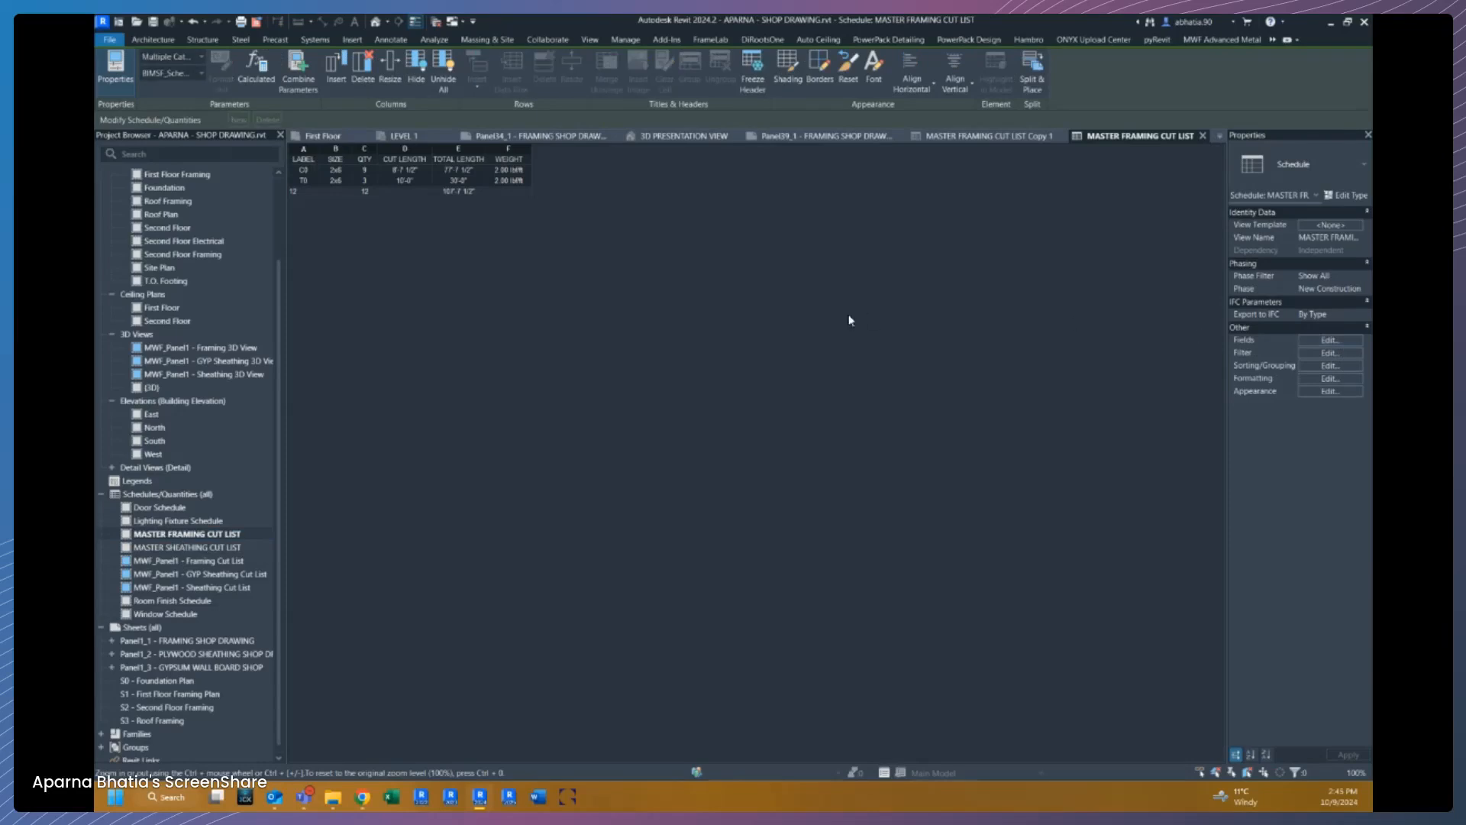
{"action": "left_click", "coordinate": [1330, 340]}
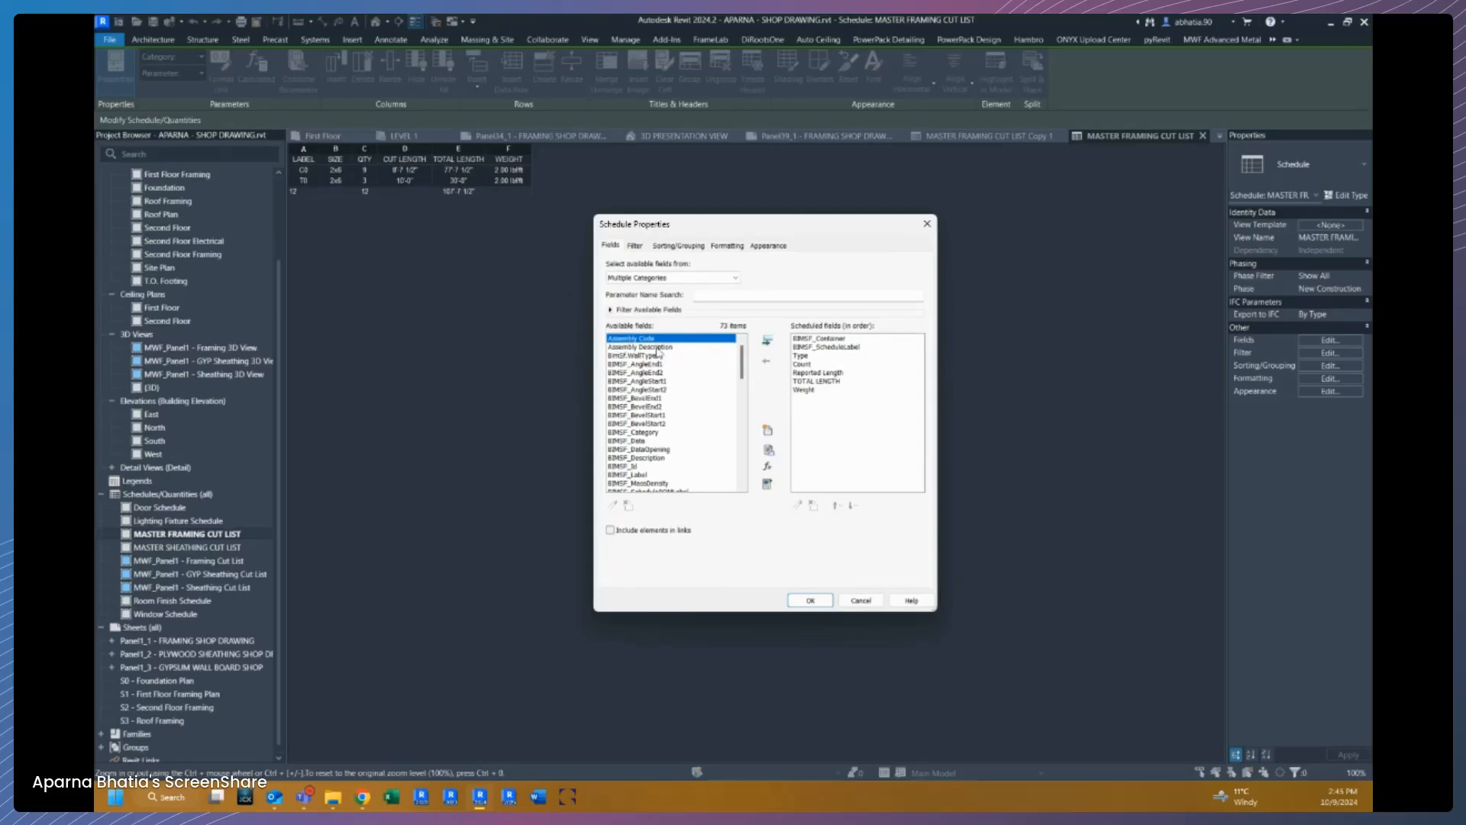
{"action": "scroll", "coordinate": [709, 413], "scroll_direction": "down", "scroll_amount": 12}
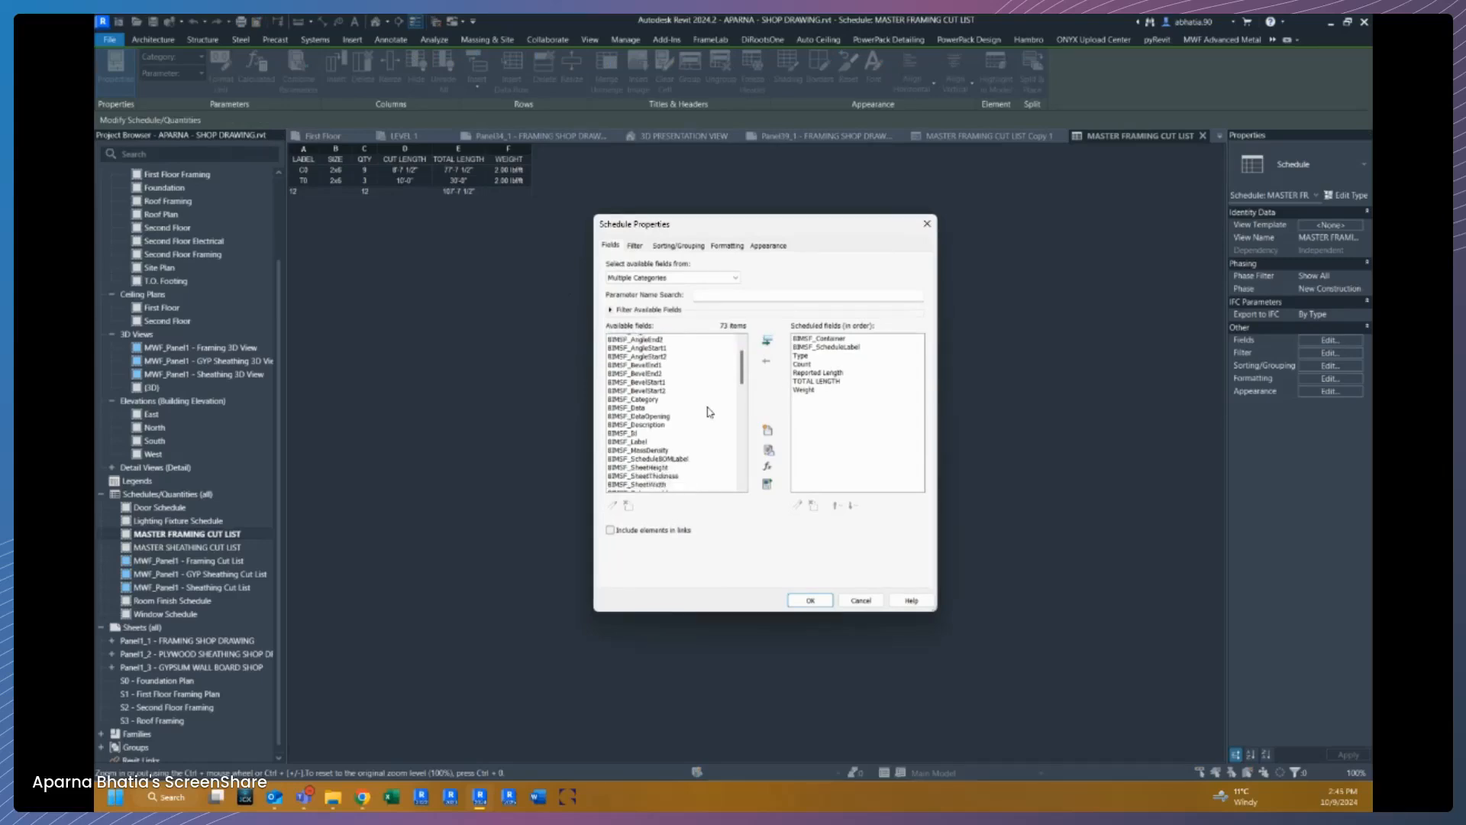
{"action": "scroll", "coordinate": [623, 458], "scroll_direction": "up", "scroll_amount": 2}
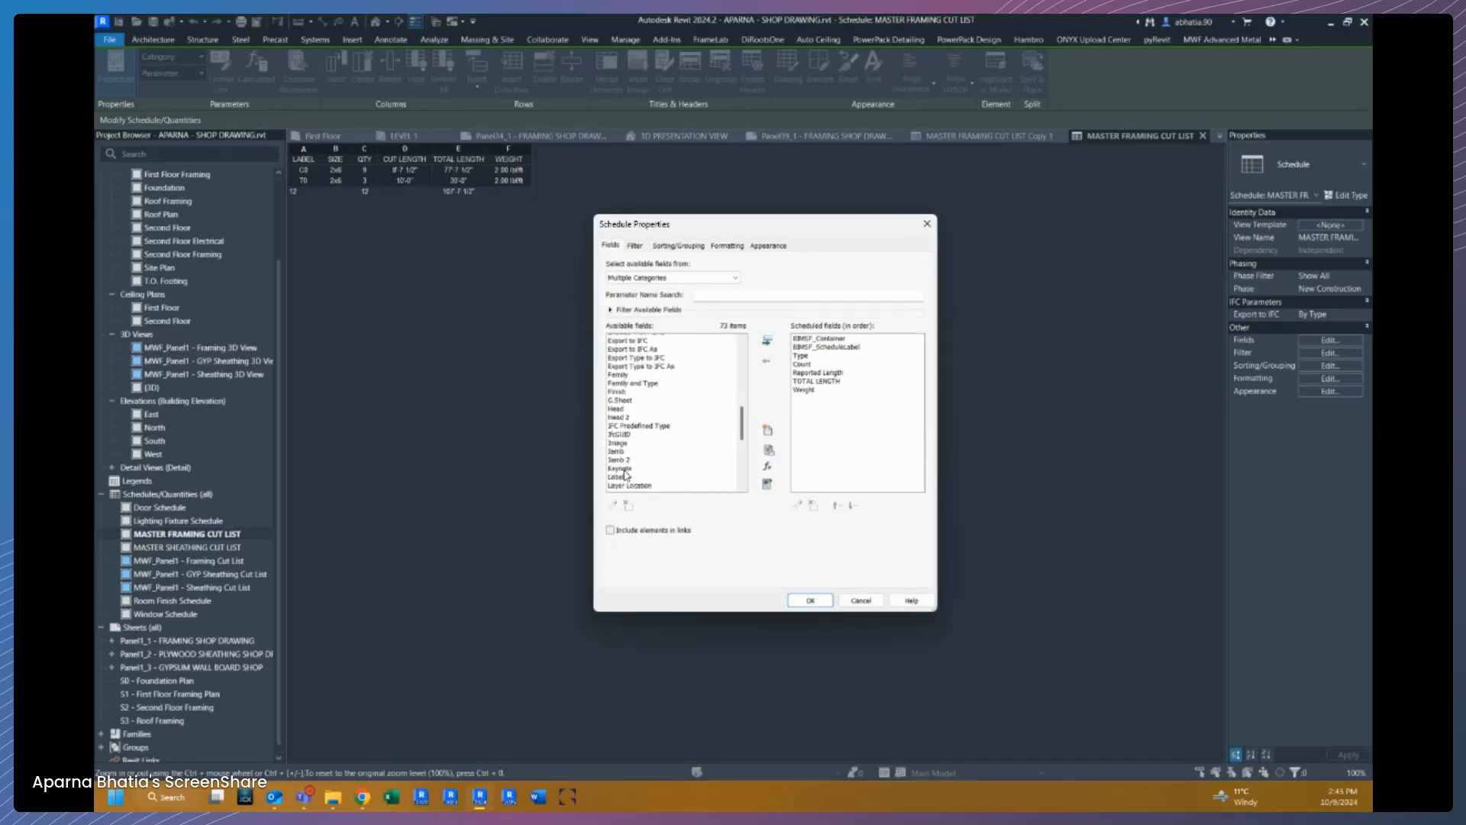
{"action": "scroll", "coordinate": [622, 458], "scroll_direction": "up", "scroll_amount": 5}
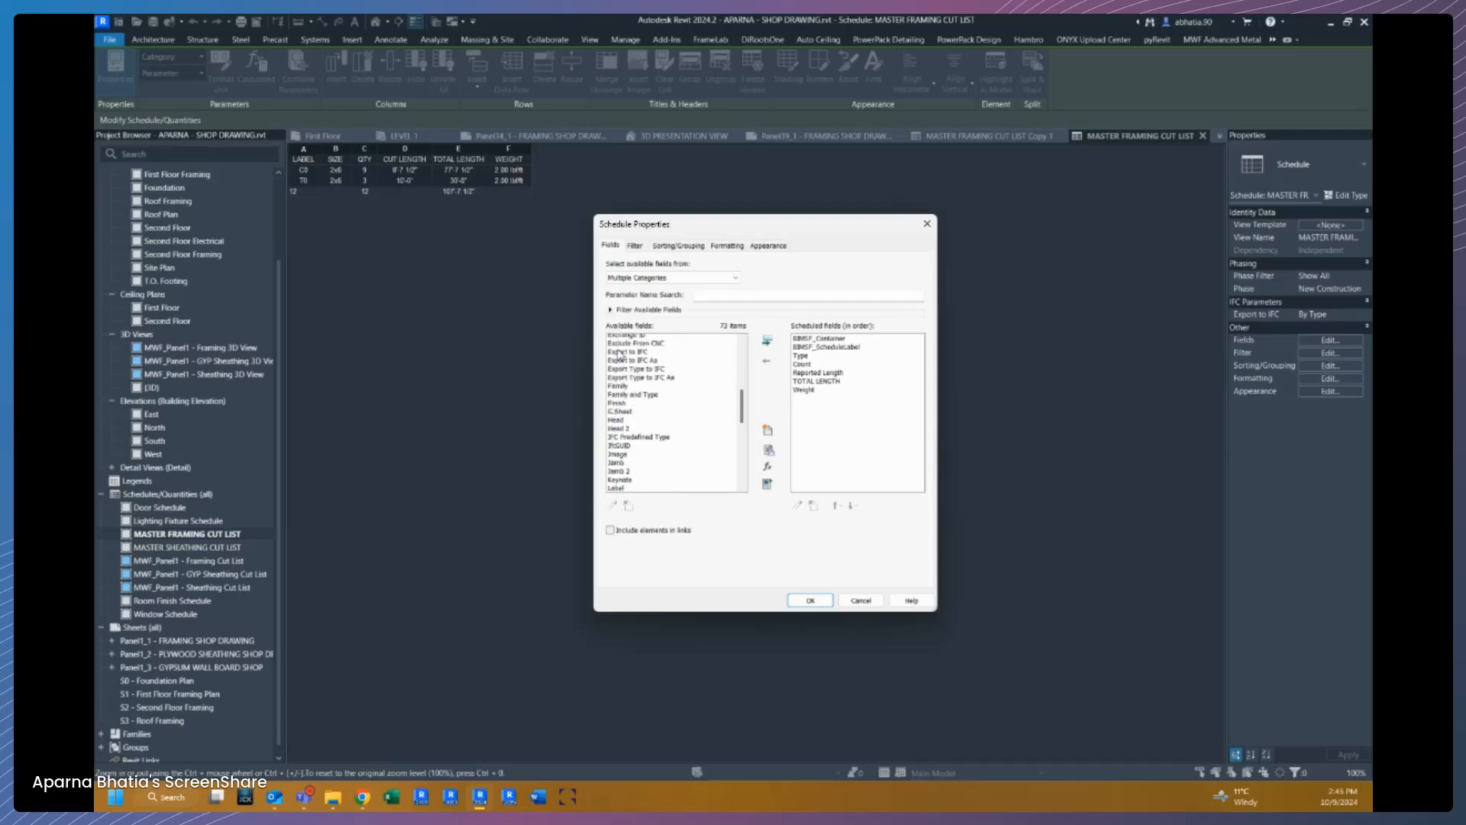
{"action": "scroll", "coordinate": [620, 447], "scroll_direction": "up", "scroll_amount": 1}
{"action": "left_click", "coordinate": [631, 380]}
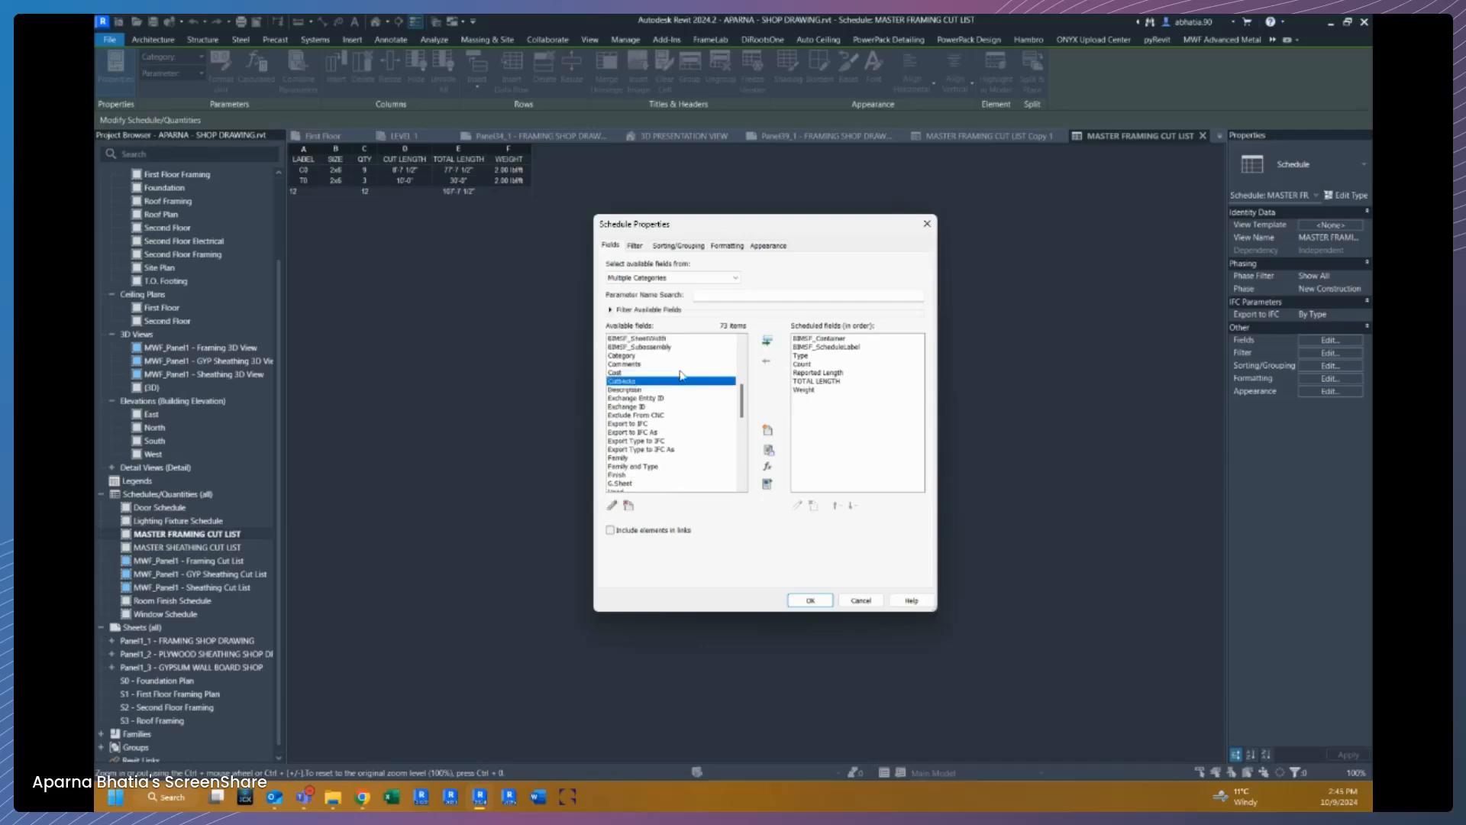
{"action": "left_click", "coordinate": [767, 341]}
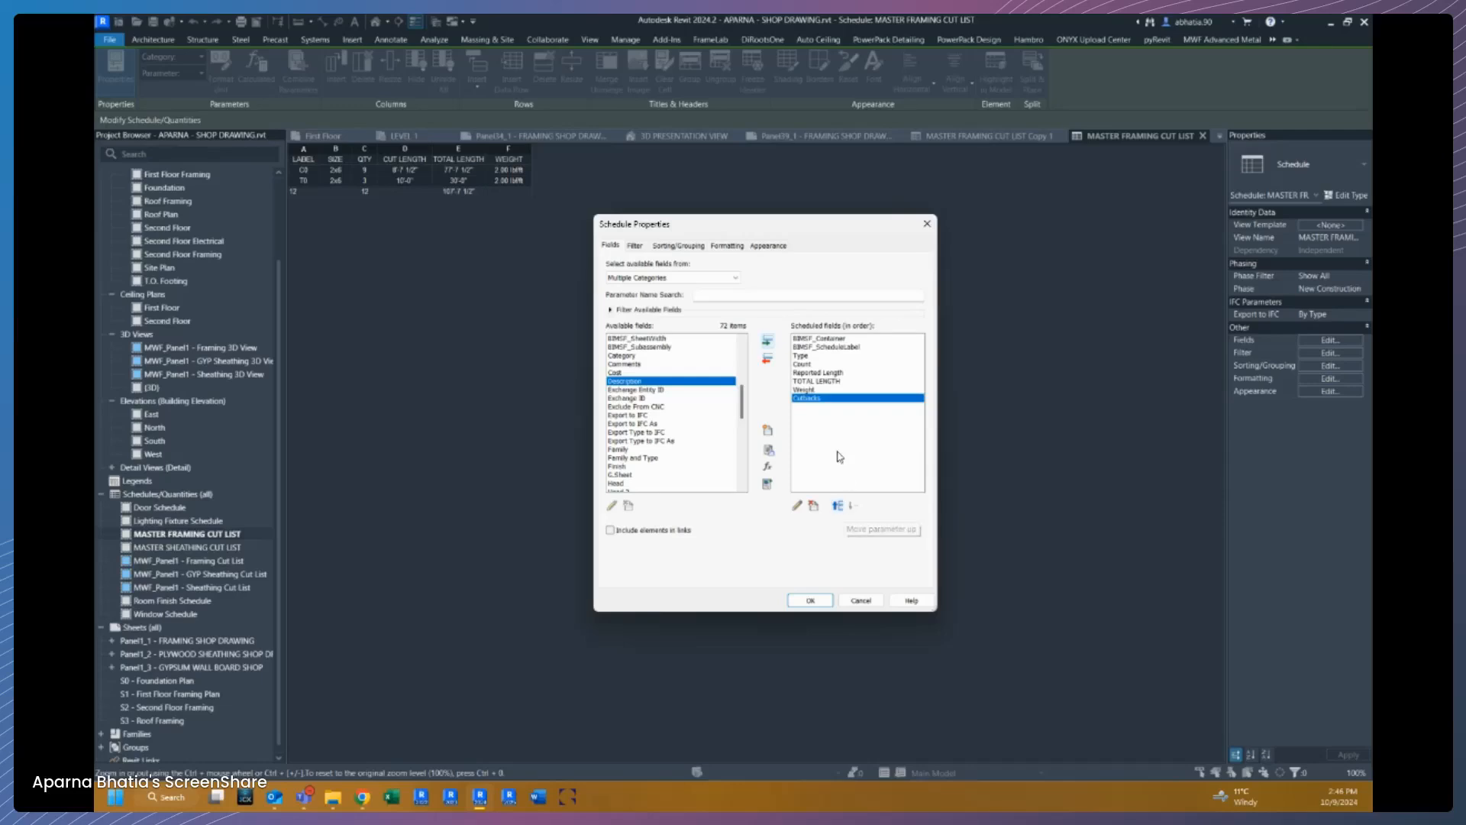
Step: Place the Cutbacks field between Count and Reported Length, apply it, and check the C0 row's Cutbacks and label cells
{"action": "left_click", "coordinate": [840, 505]}
{"action": "left_click", "coordinate": [840, 504]}
{"action": "left_click", "coordinate": [841, 505]}
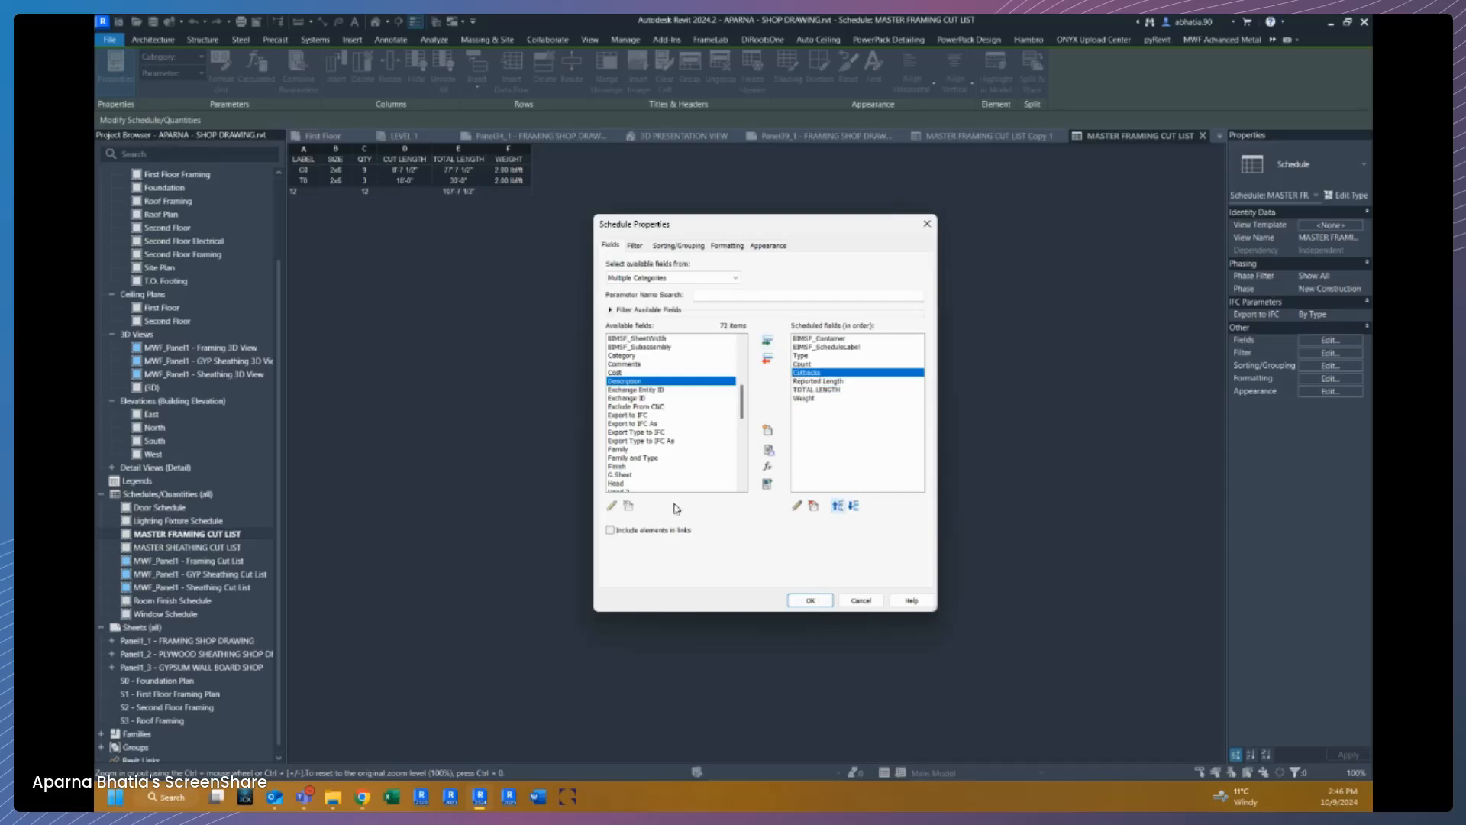
{"action": "left_click", "coordinate": [793, 599]}
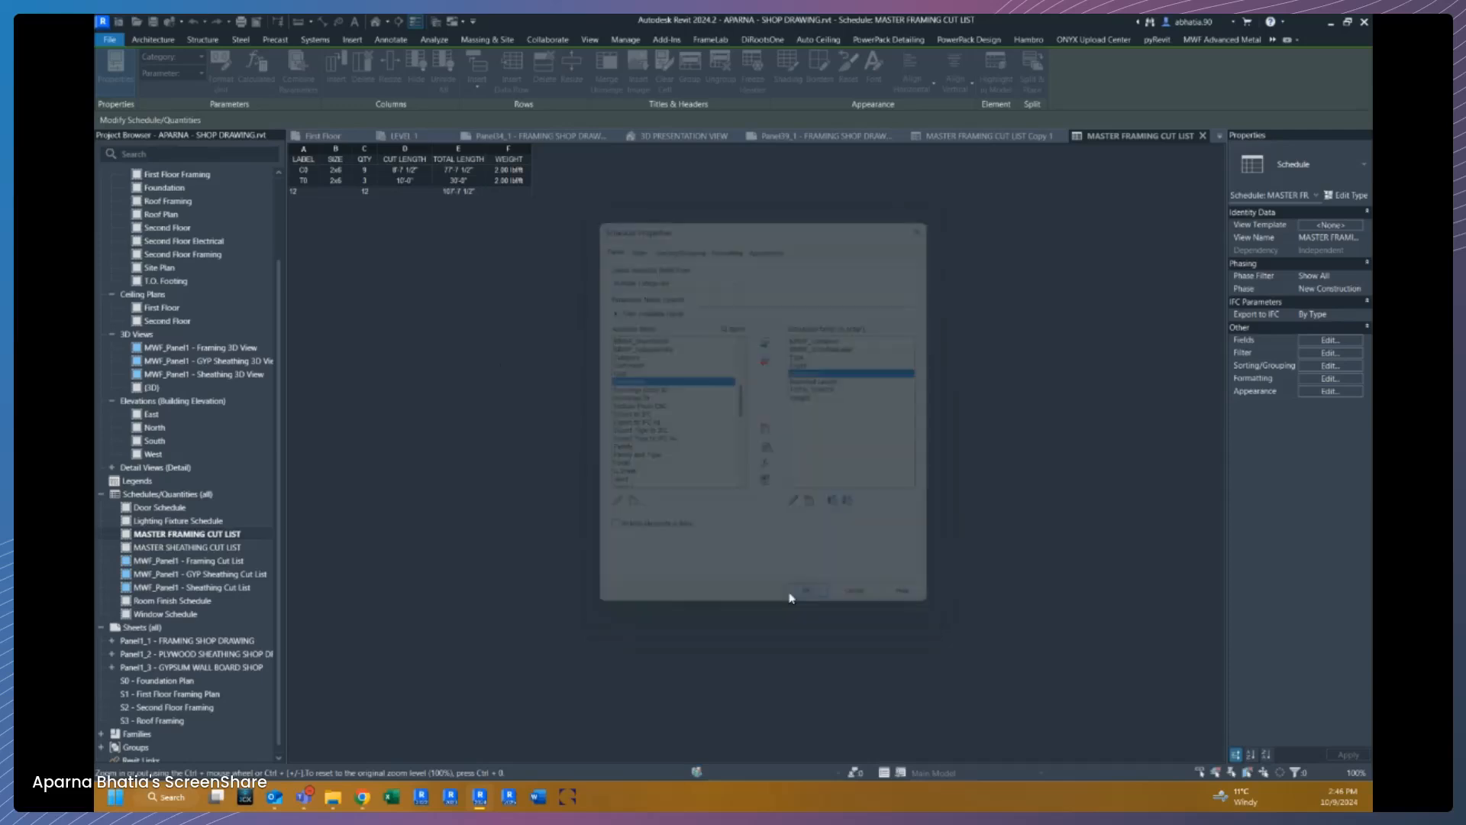
{"action": "left_click", "coordinate": [395, 171]}
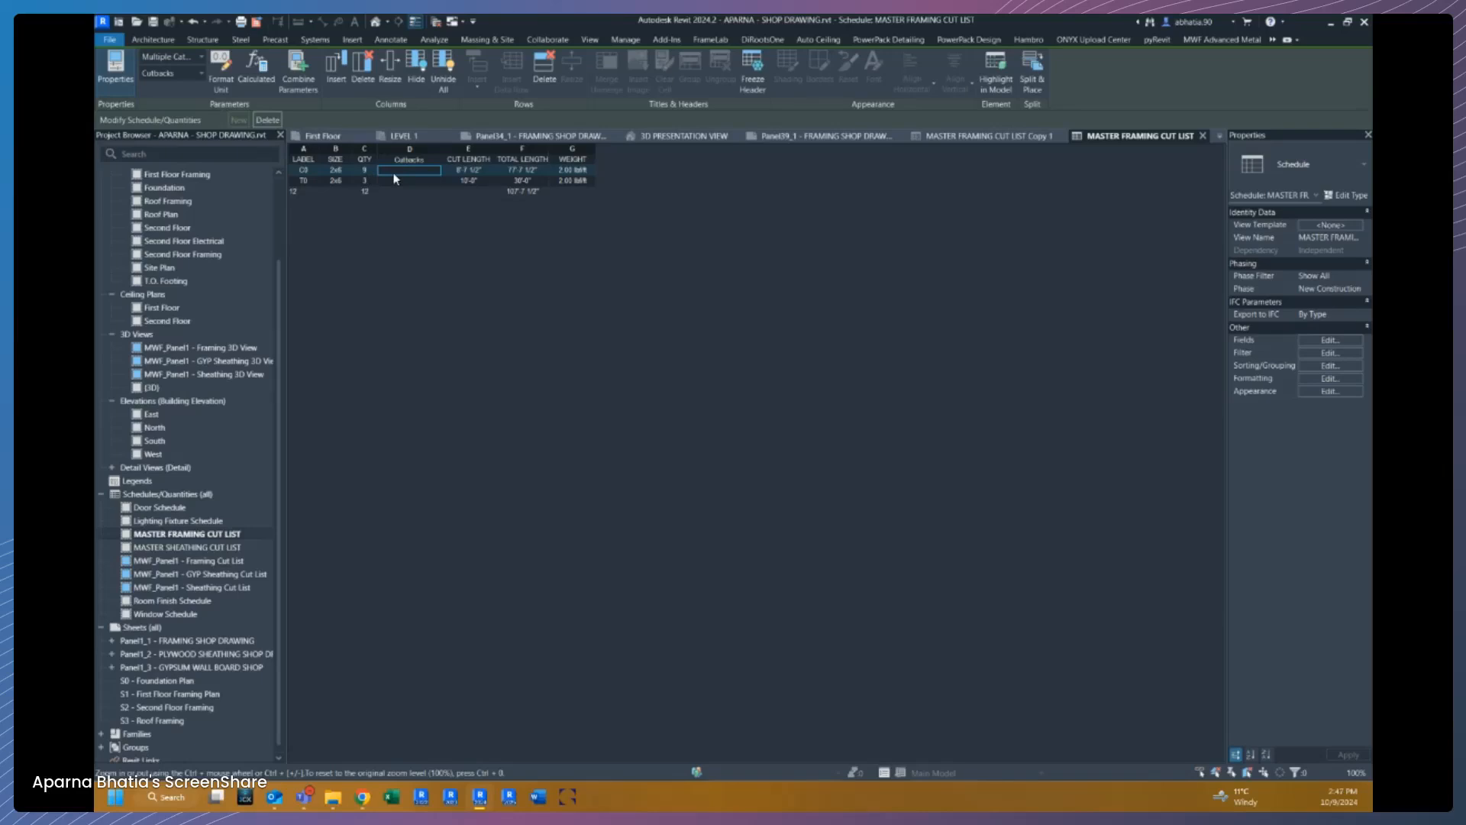
{"action": "left_click", "coordinate": [310, 170]}
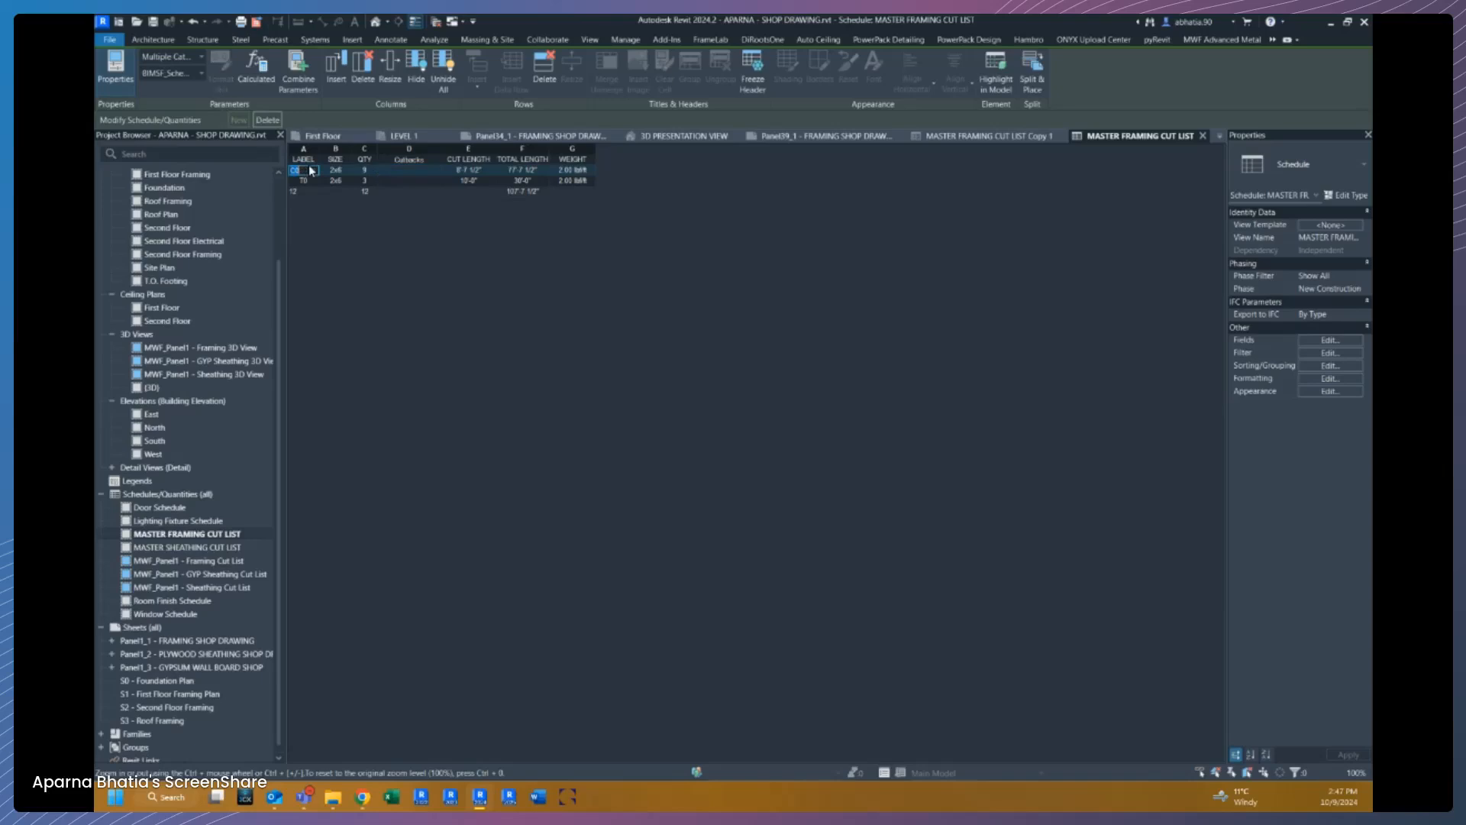
Step: Check the Cutbacks column in the master framing cut list and highlight the C0 row's members in a model view
{"action": "left_click", "coordinate": [394, 174]}
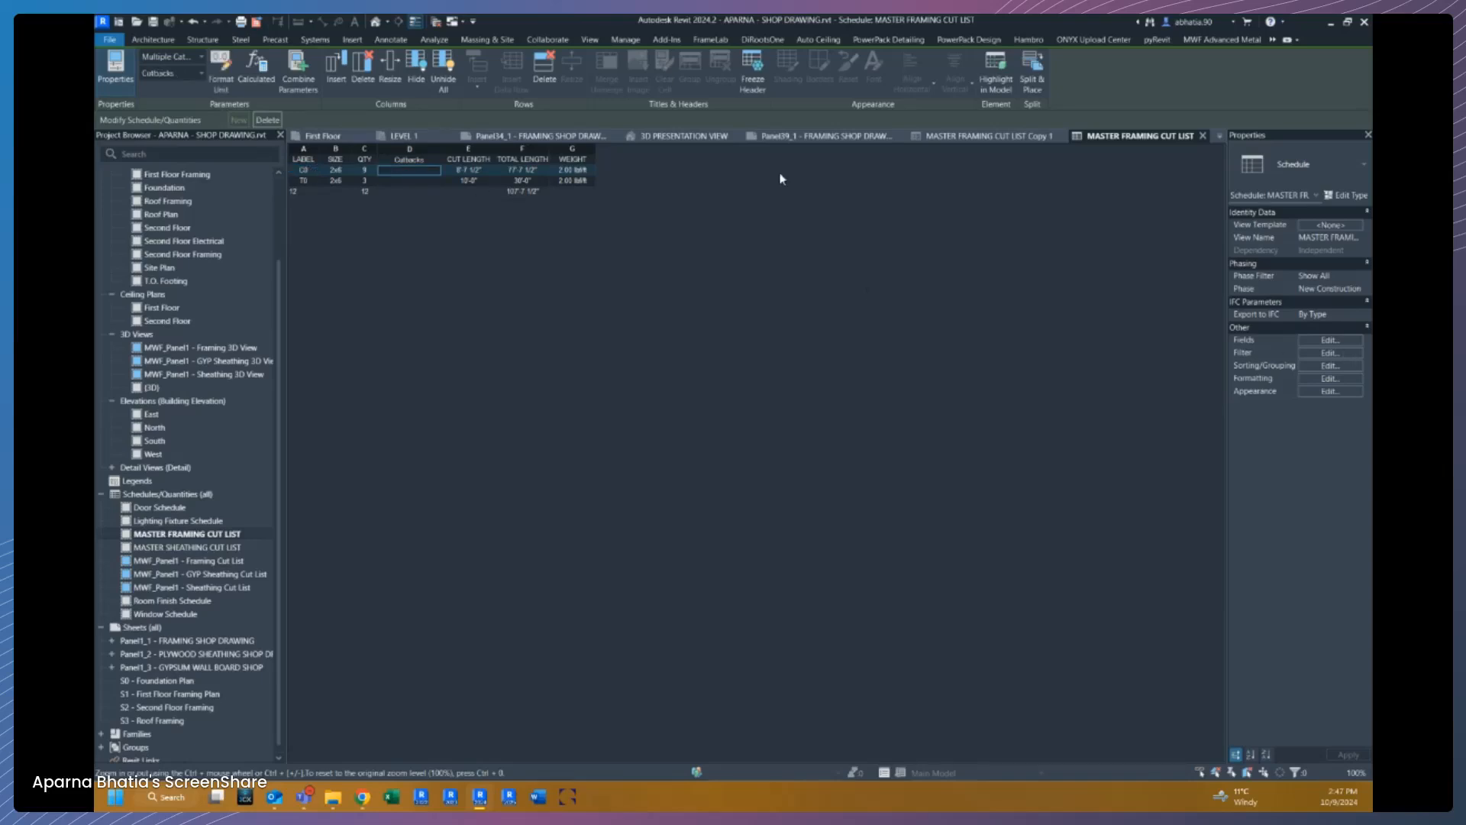
{"action": "left_click", "coordinate": [408, 160]}
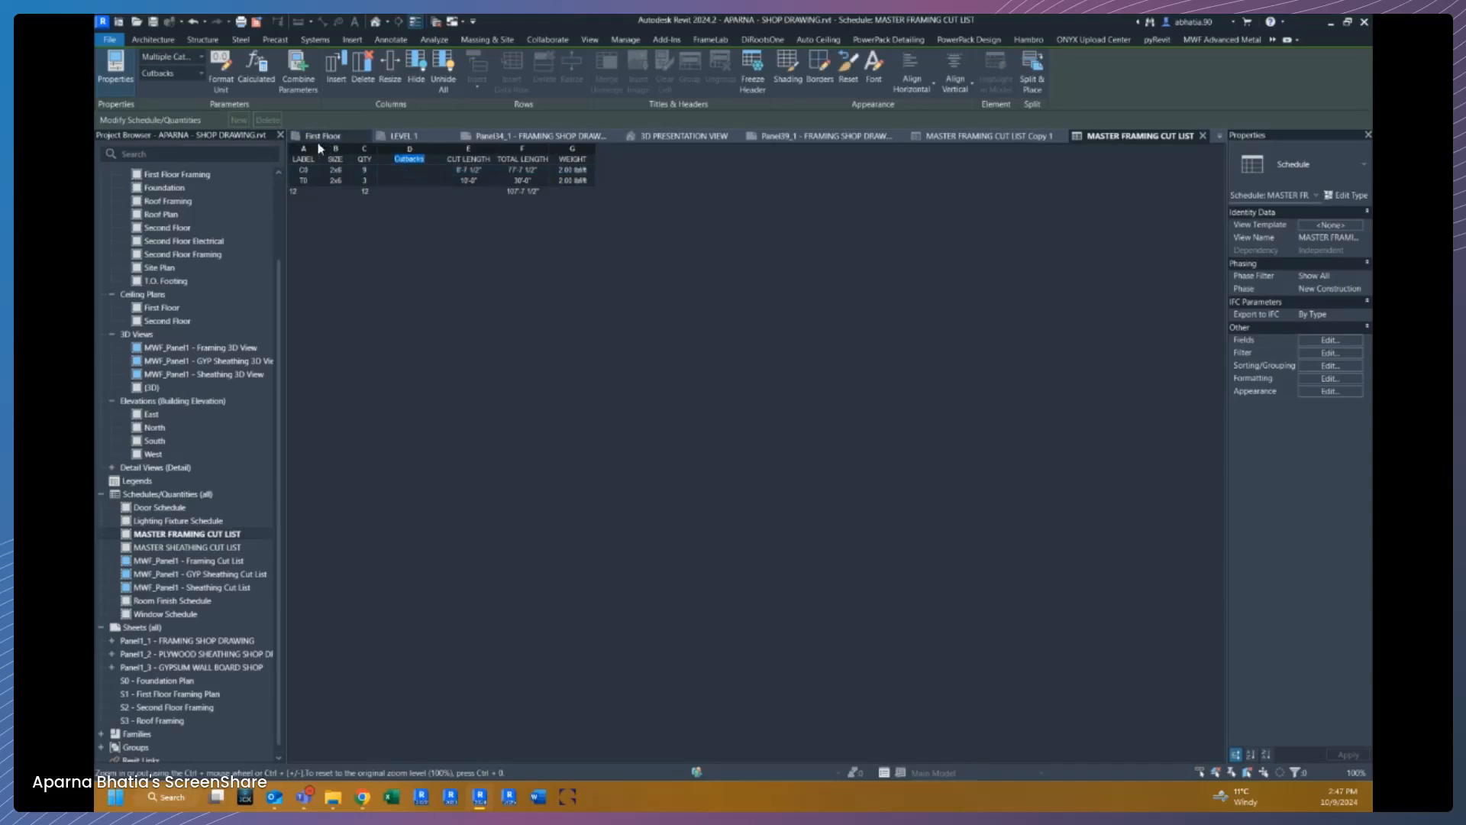
{"action": "left_click", "coordinate": [304, 170]}
{"action": "scroll", "coordinate": [213, 443], "scroll_direction": "down", "scroll_amount": 1}
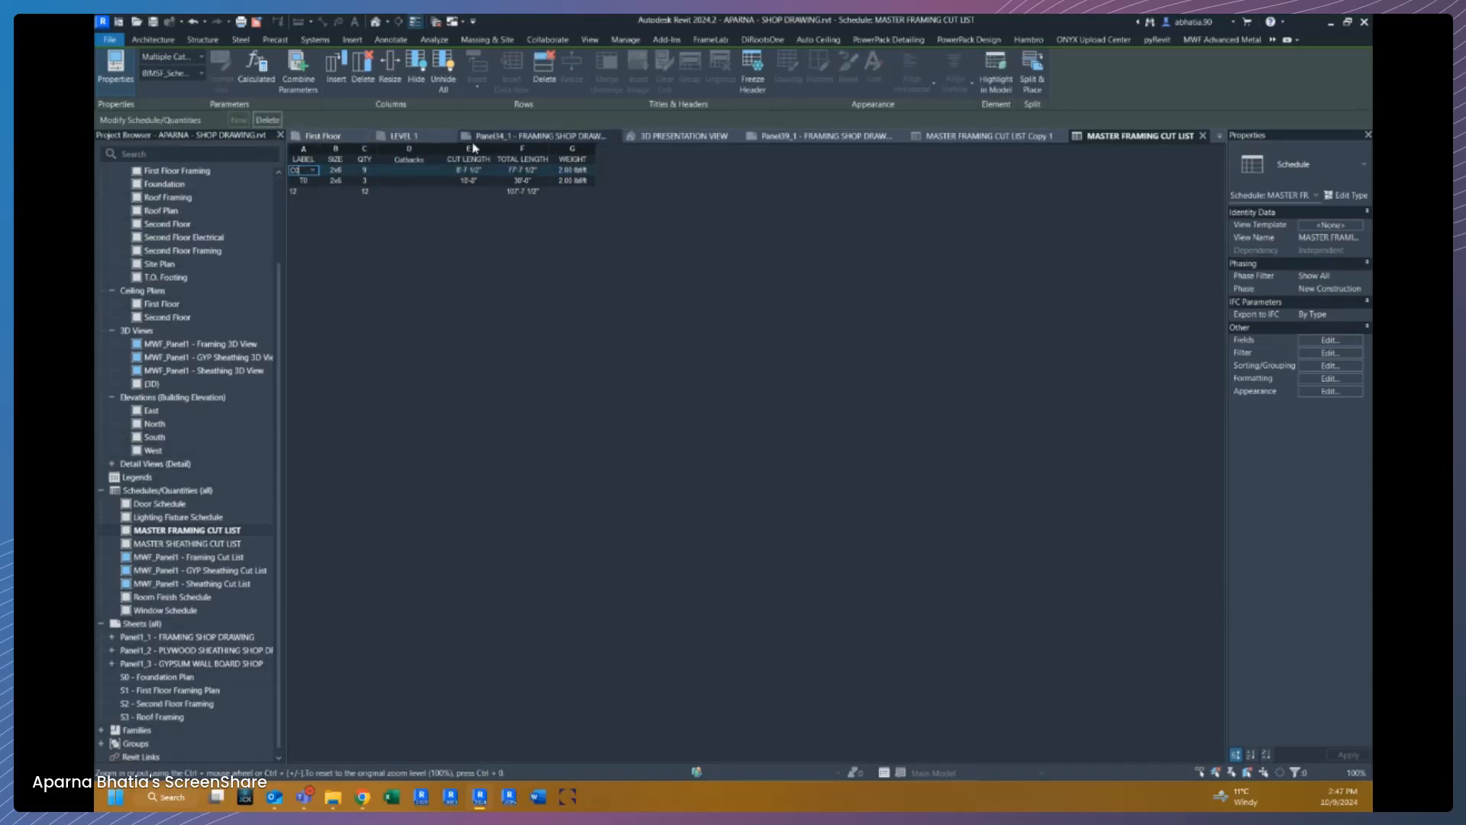
{"action": "left_click", "coordinate": [996, 72]}
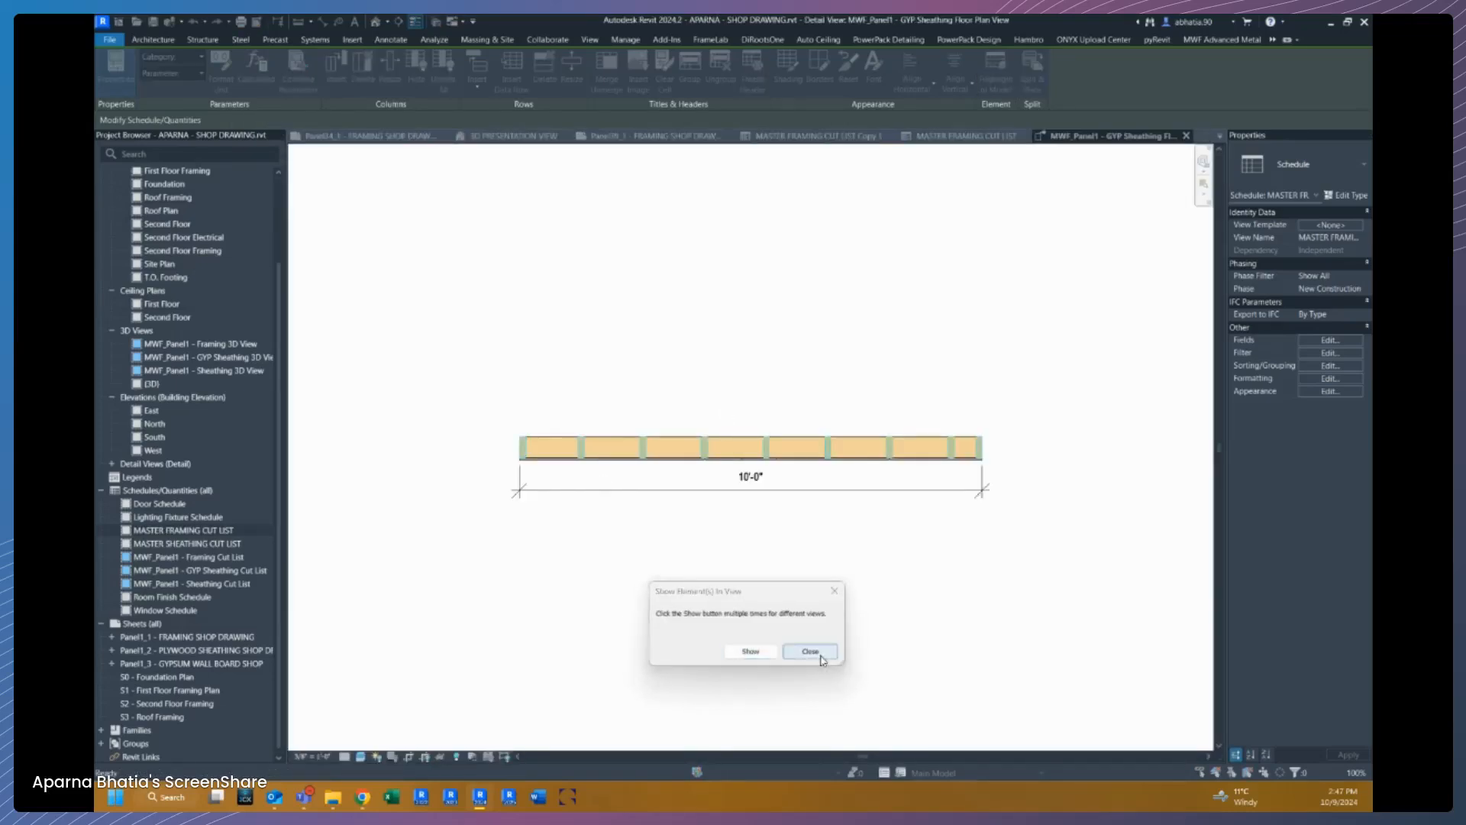
{"action": "left_click", "coordinate": [810, 650]}
Step: Open the BIMSF-Dimension Lumber-Column family of a 2x6 stud for editing and inspect its 3D view
{"action": "left_click", "coordinate": [666, 73]}
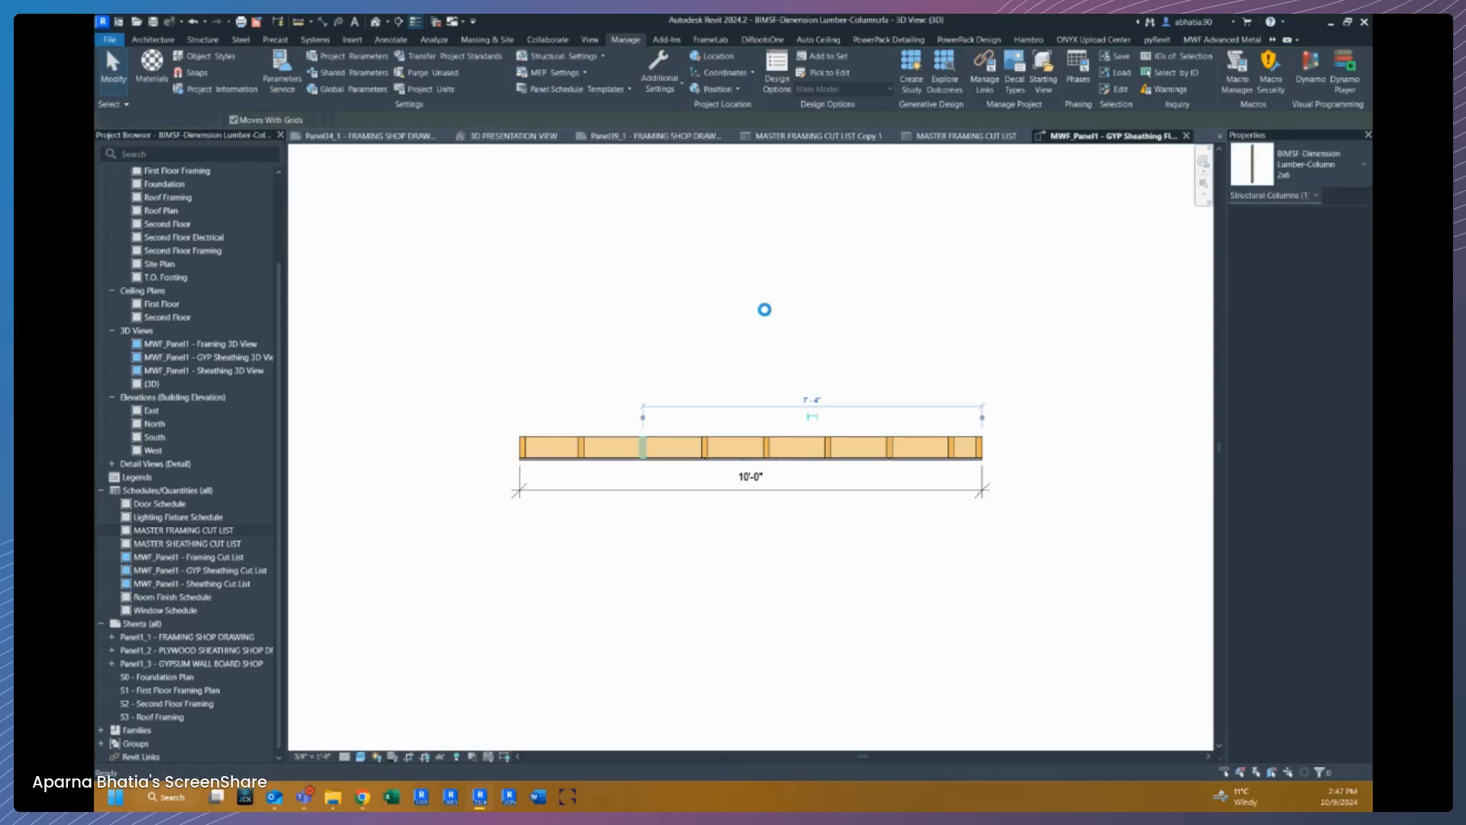
{"action": "middle_click_drag", "start_coordinate": [860, 256], "coordinate": [658, 295]}
{"action": "middle_click_drag", "start_coordinate": [517, 253], "coordinate": [547, 210]}
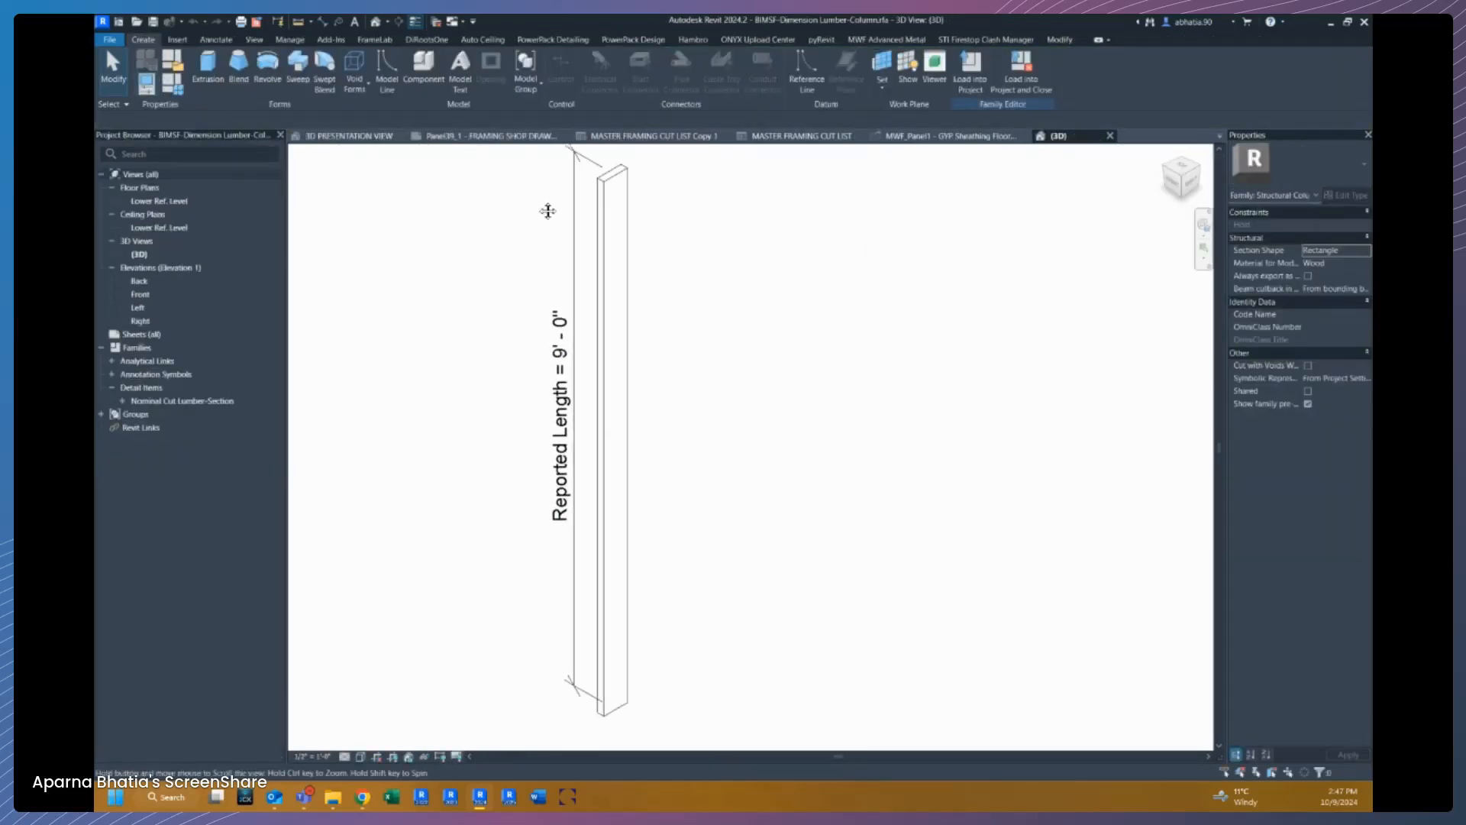
Step: Open the shared parameter file from the column family and keep the BimSF parameter group
{"action": "left_click", "coordinate": [179, 40]}
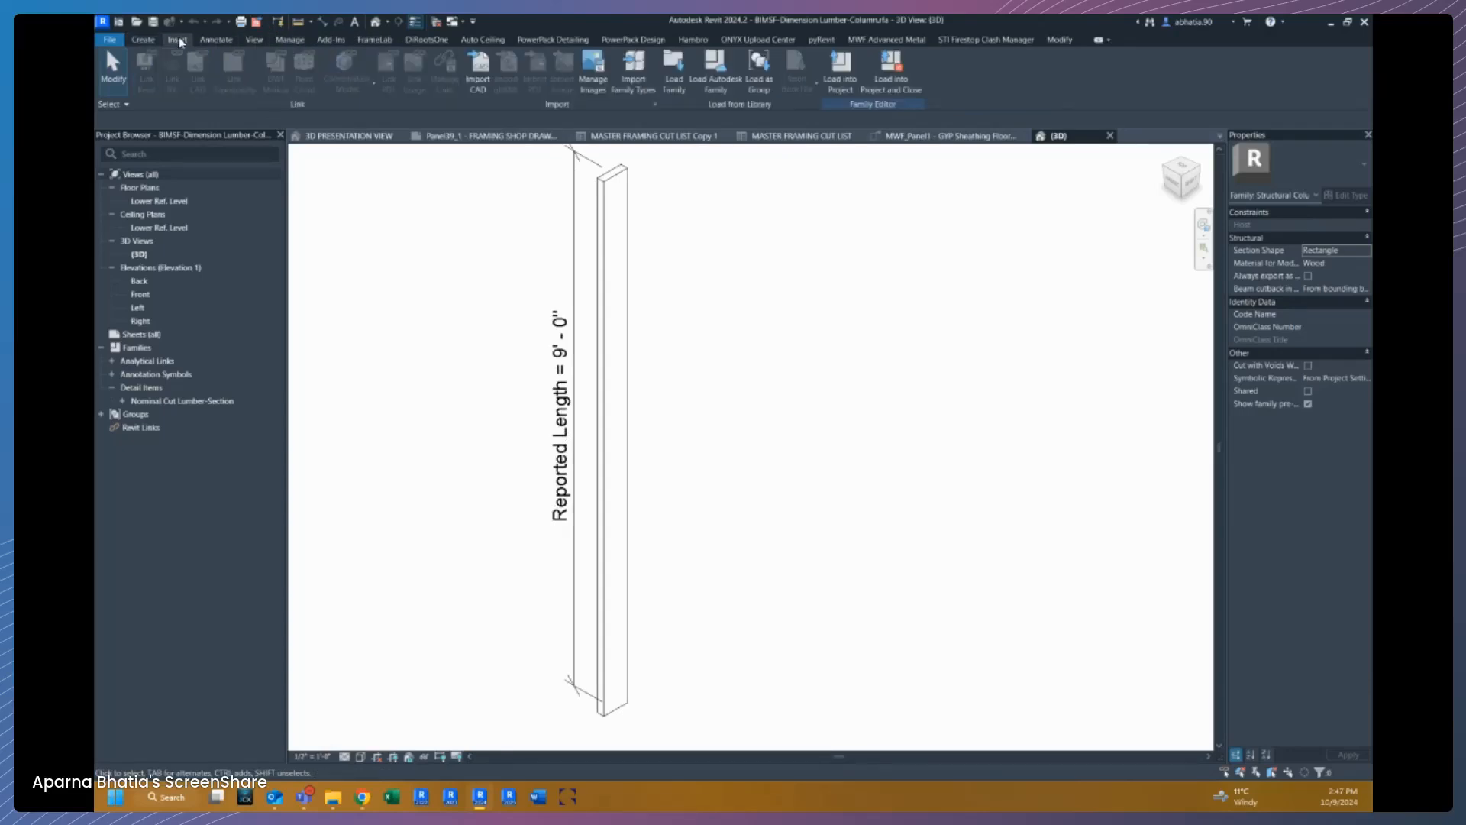
{"action": "left_click", "coordinate": [290, 41]}
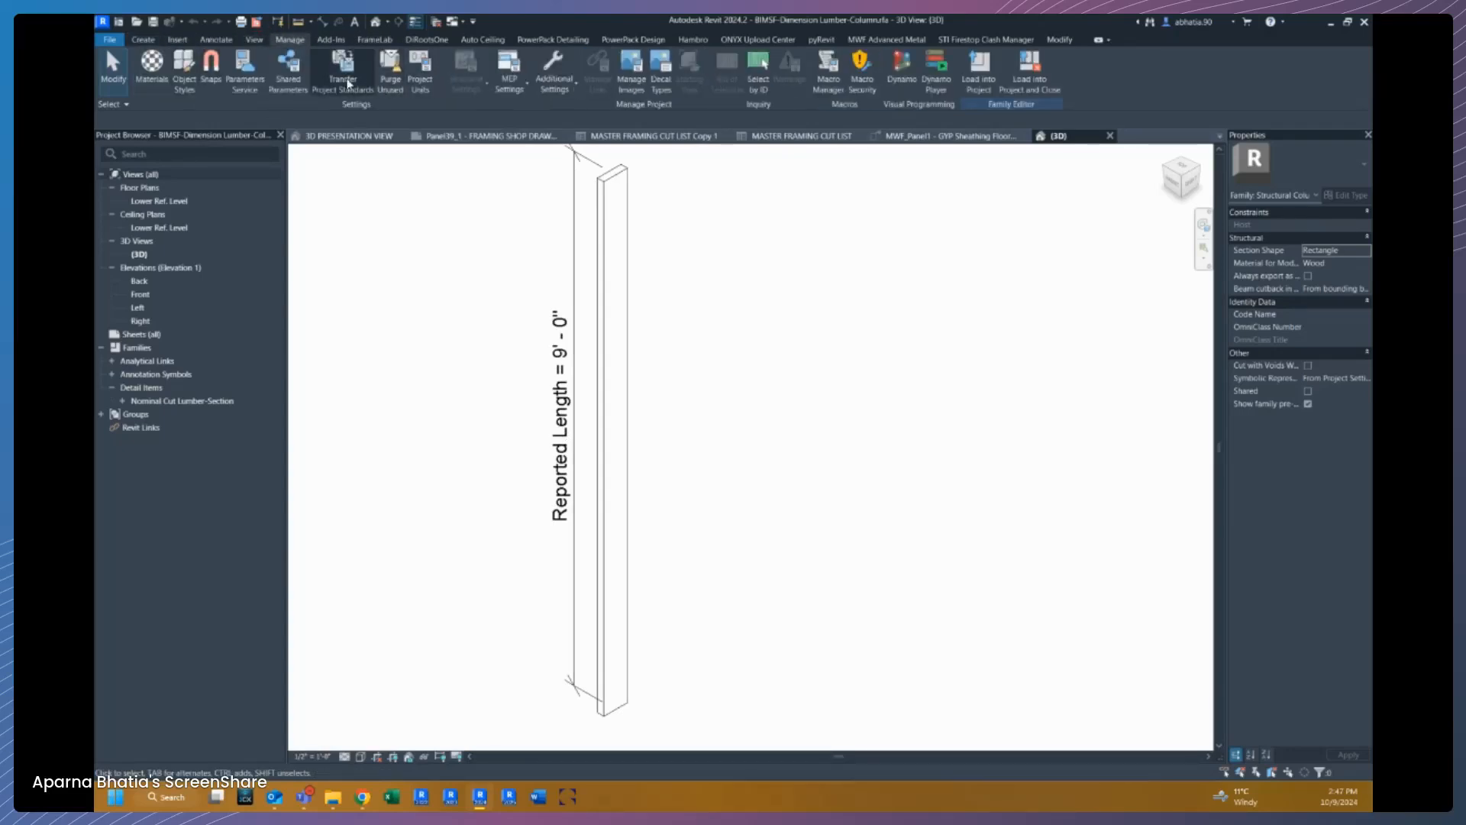
{"action": "left_click", "coordinate": [288, 80]}
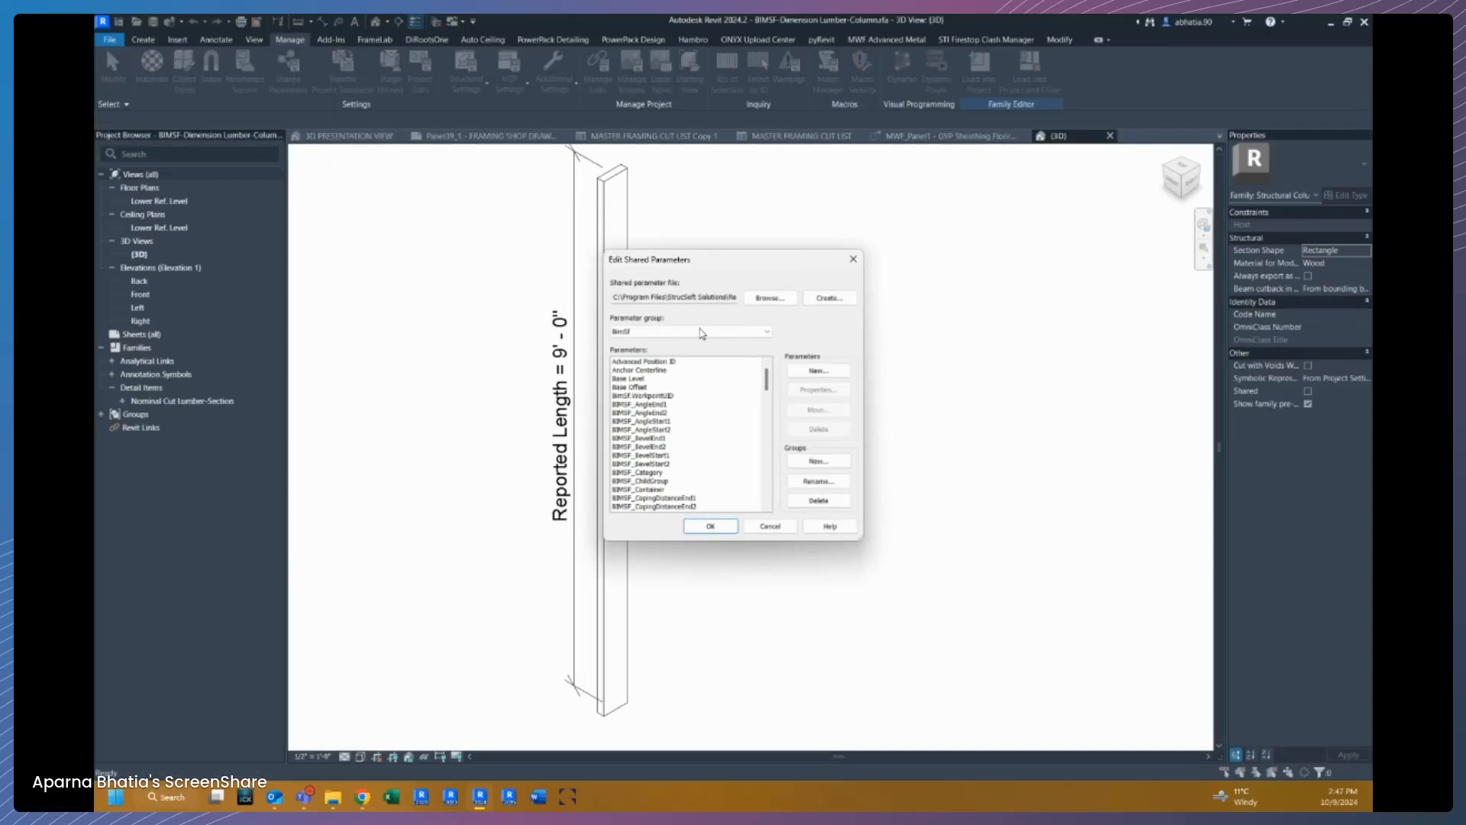
{"action": "left_click", "coordinate": [694, 332]}
{"action": "left_click", "coordinate": [694, 331]}
{"action": "left_click", "coordinate": [693, 331]}
{"action": "left_click", "coordinate": [693, 331]}
Step: Create a shared Length parameter named Reported Length_Cutback in the BimSF group and accept the shared parameter edits
{"action": "left_click", "coordinate": [814, 371]}
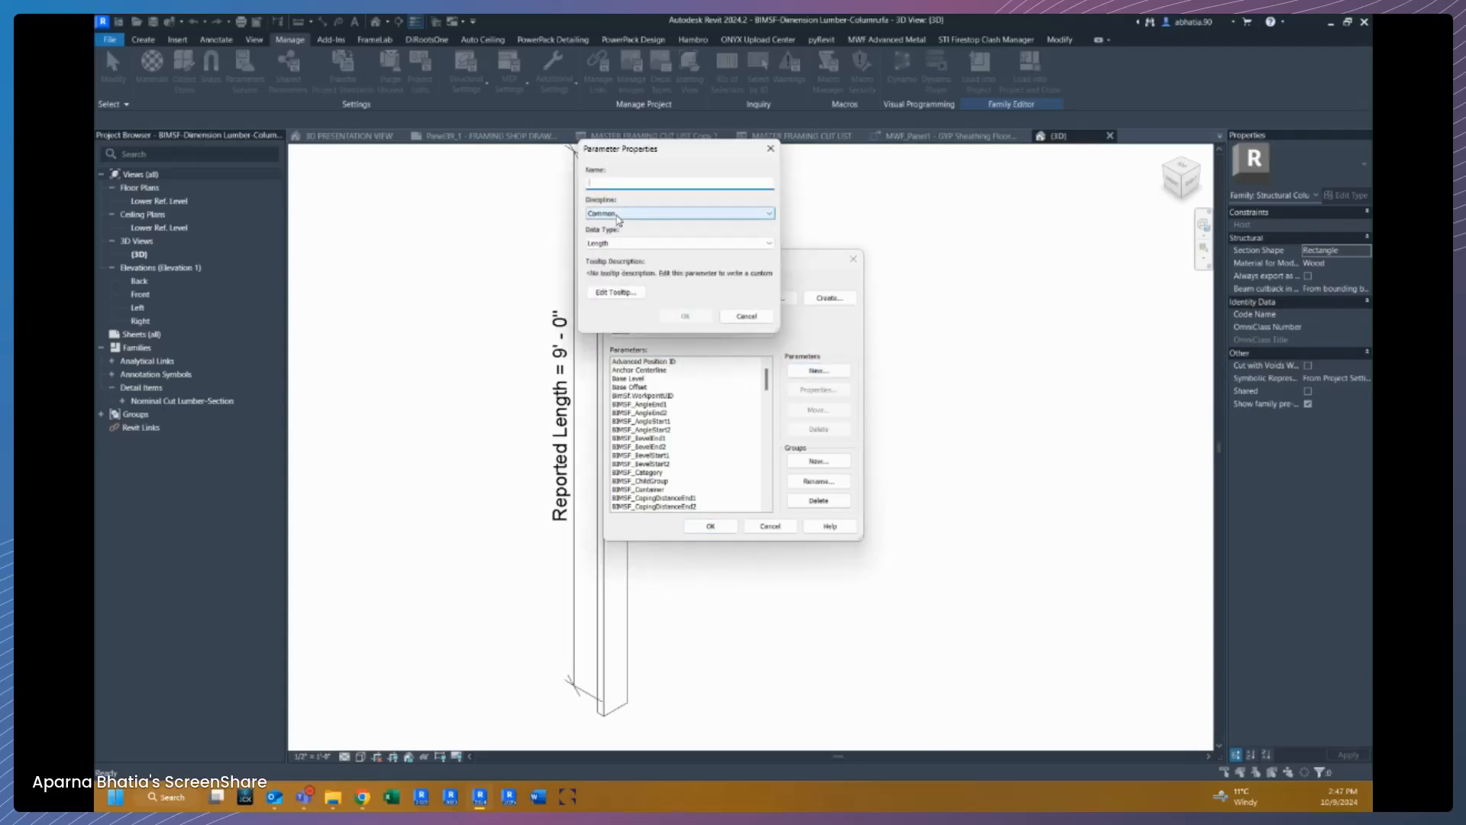
{"action": "type", "text": "Rep"}
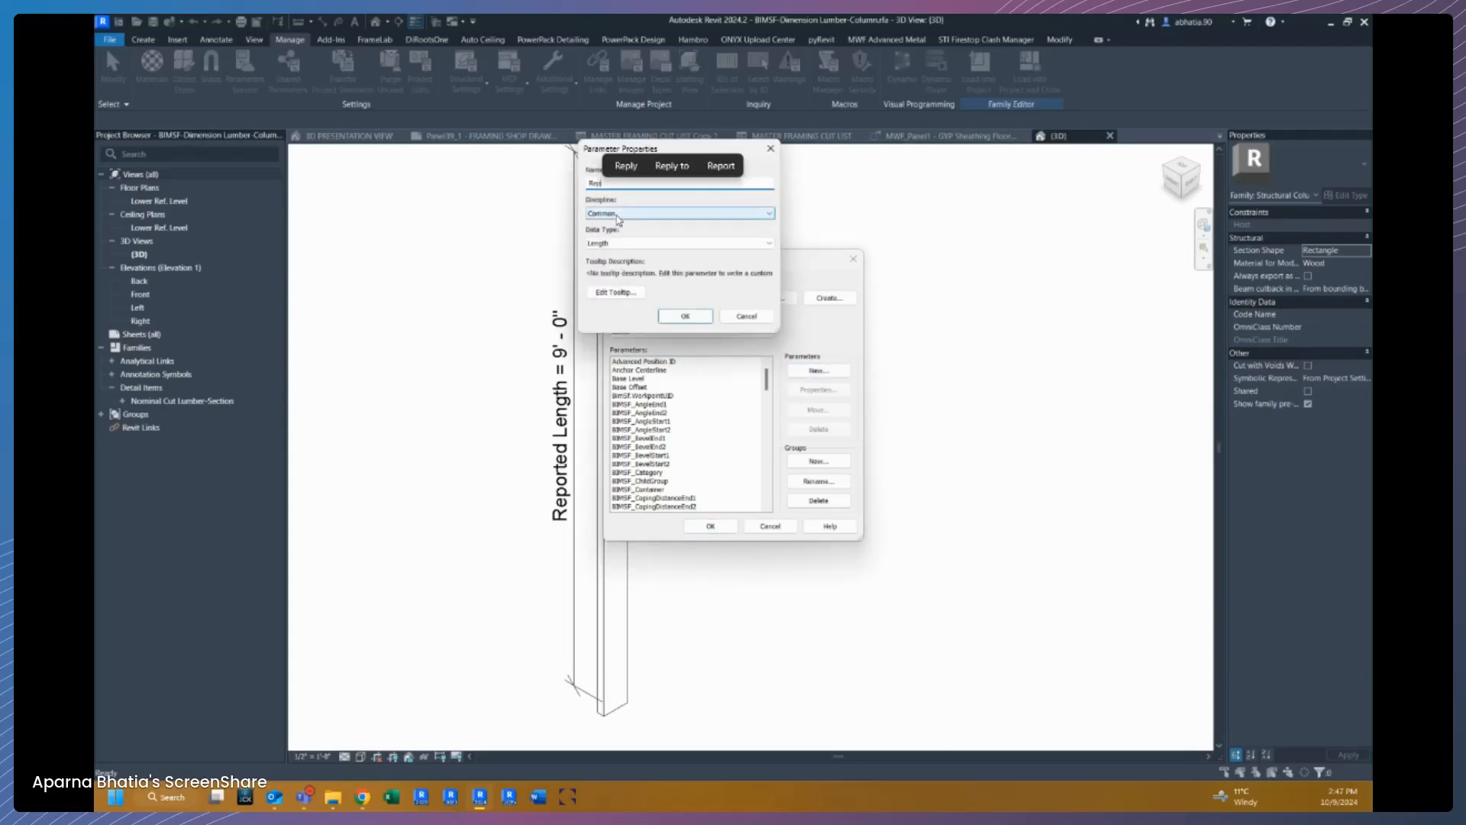
{"action": "type", "text": "orted Length"}
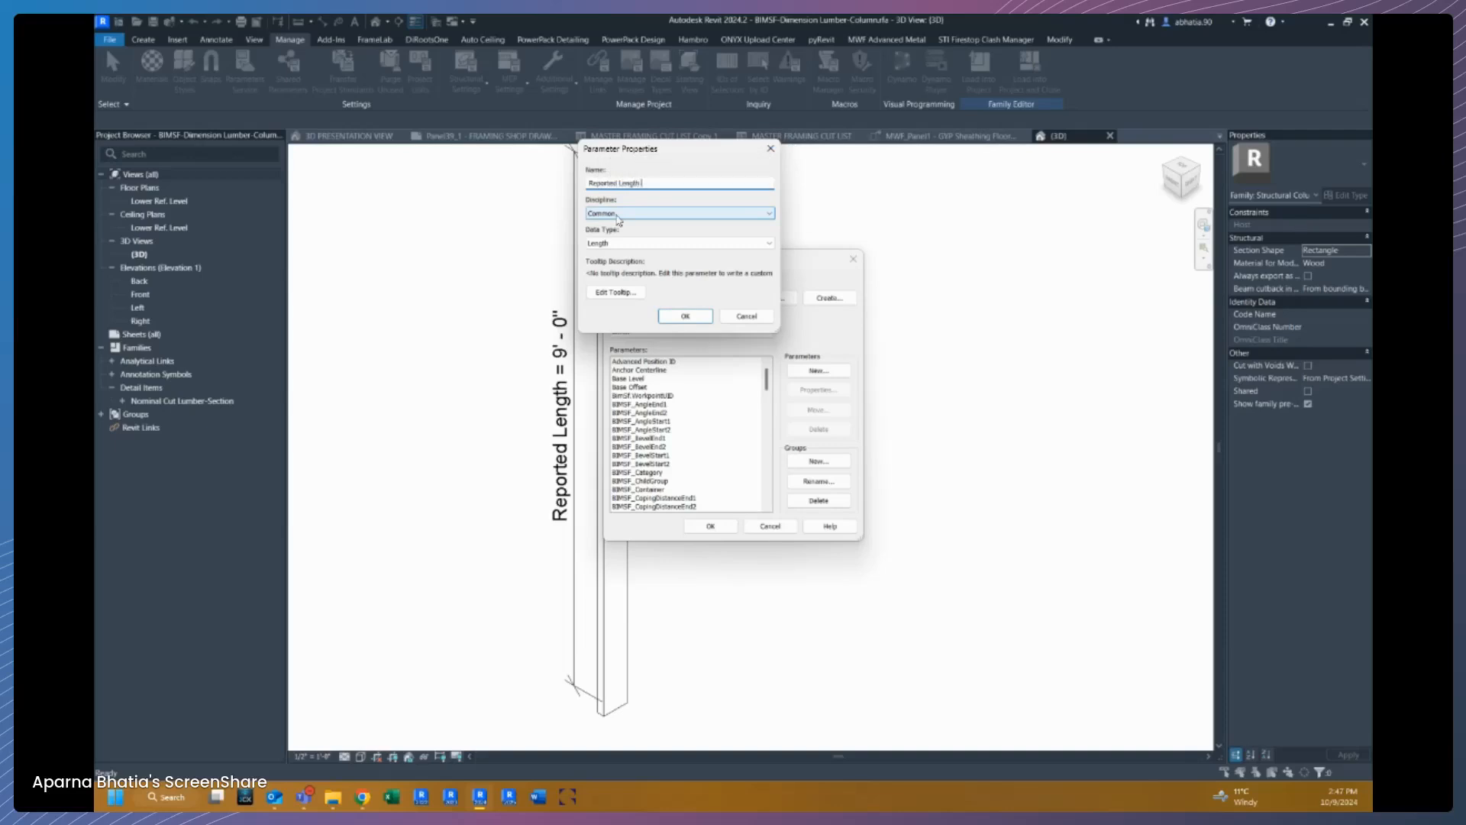
{"action": "key", "text": "BackSpace"}
{"action": "type", "text": "_Cutback"}
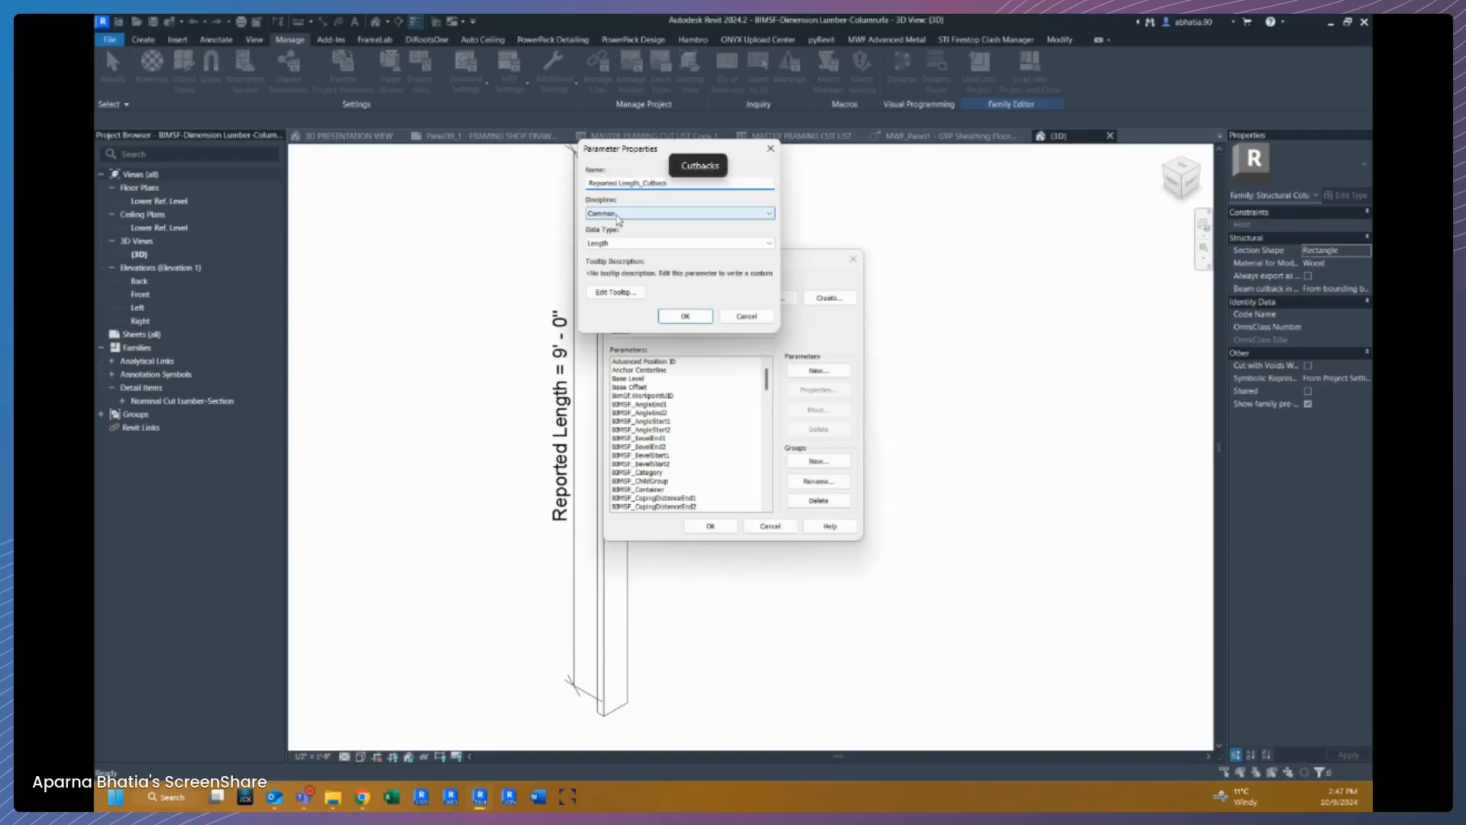
{"action": "left_click", "coordinate": [685, 316]}
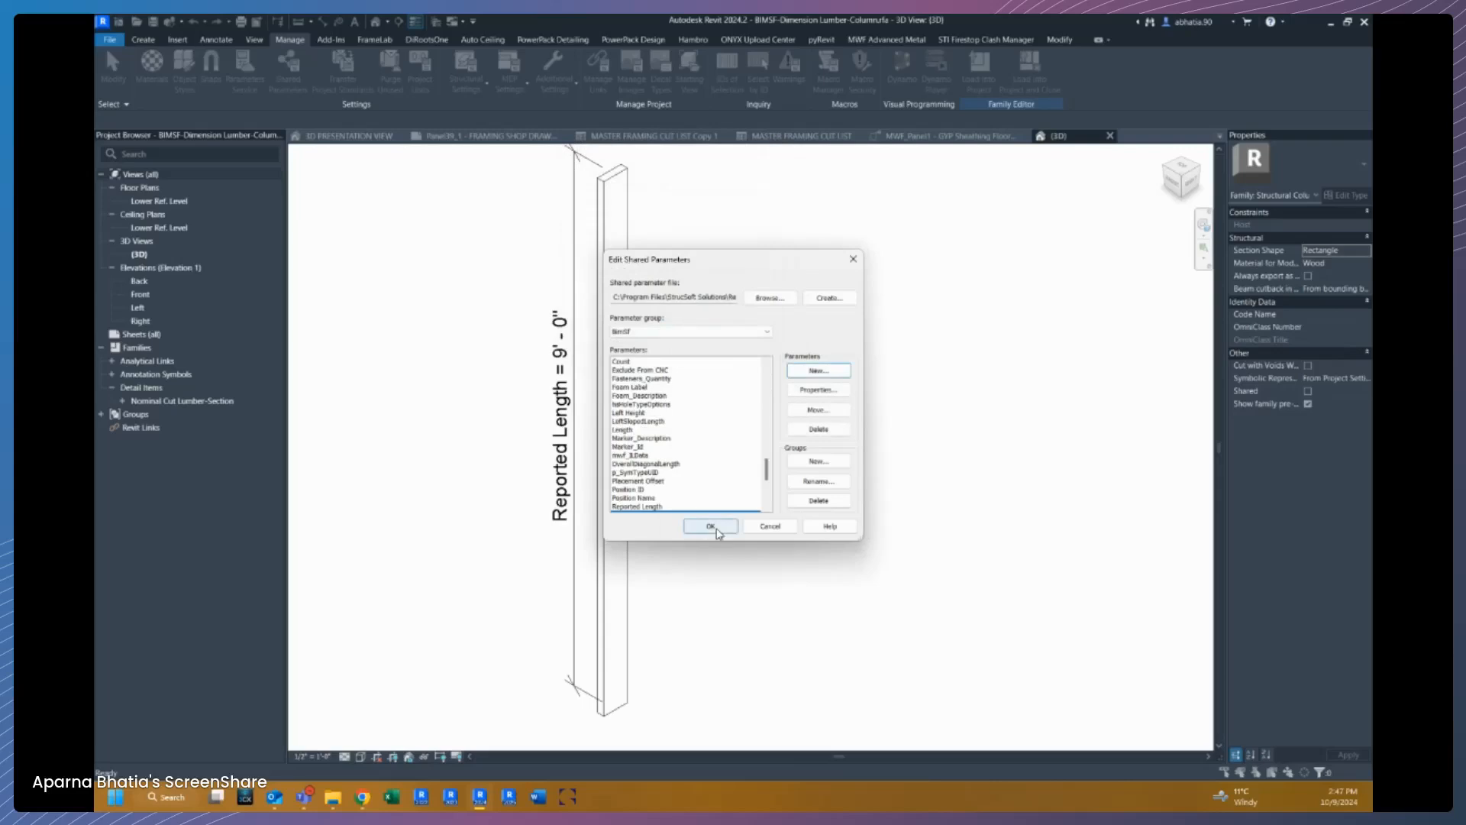
{"action": "left_click", "coordinate": [707, 525]}
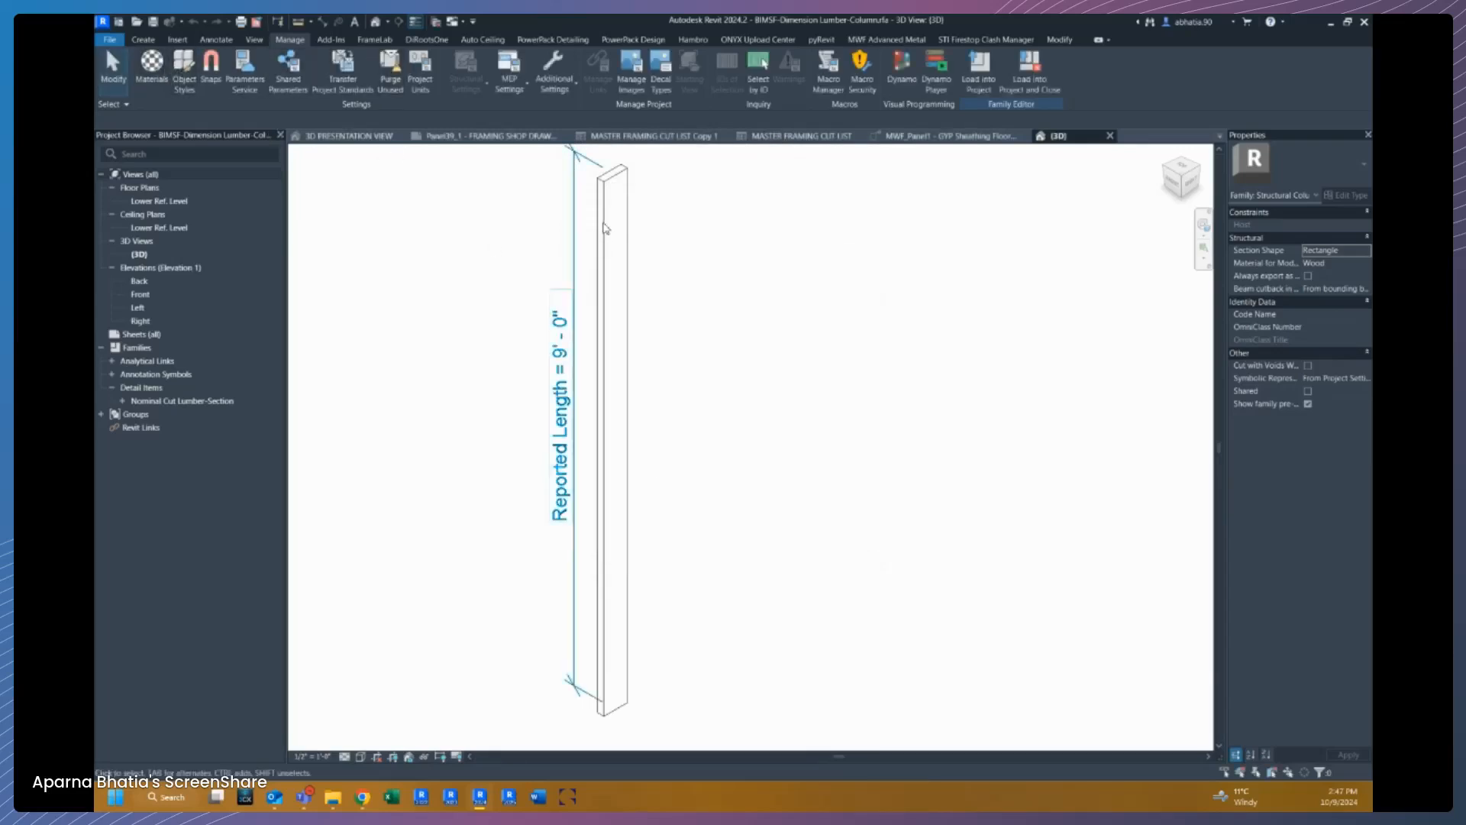
Step: Start a new parameter in the column family's types and make it a shared parameter
{"action": "scroll", "coordinate": [536, 361], "scroll_direction": "down", "scroll_amount": 2}
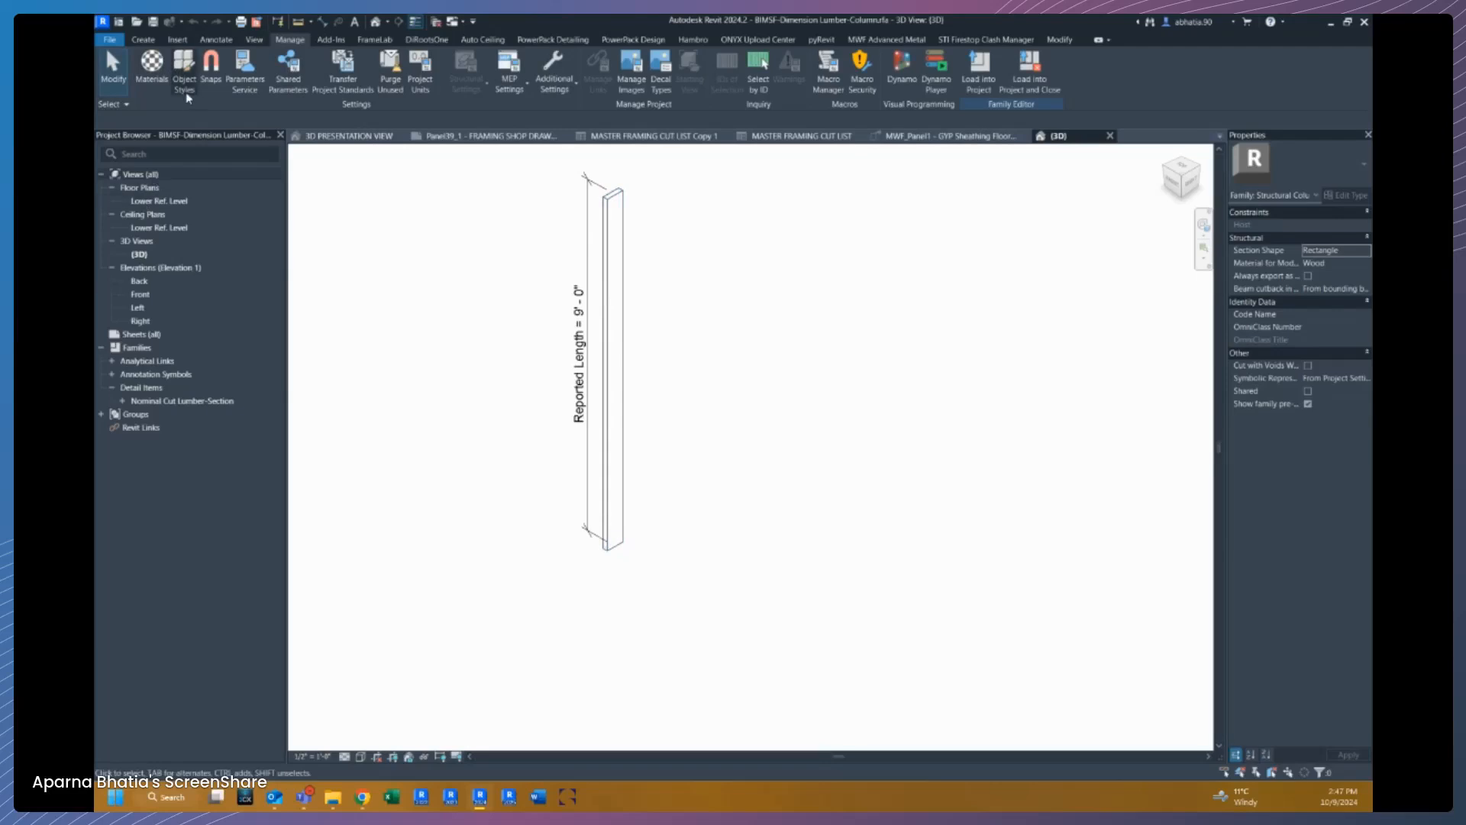
{"action": "left_click", "coordinate": [1059, 40]}
{"action": "scroll", "coordinate": [622, 350], "scroll_direction": "down", "scroll_amount": 7}
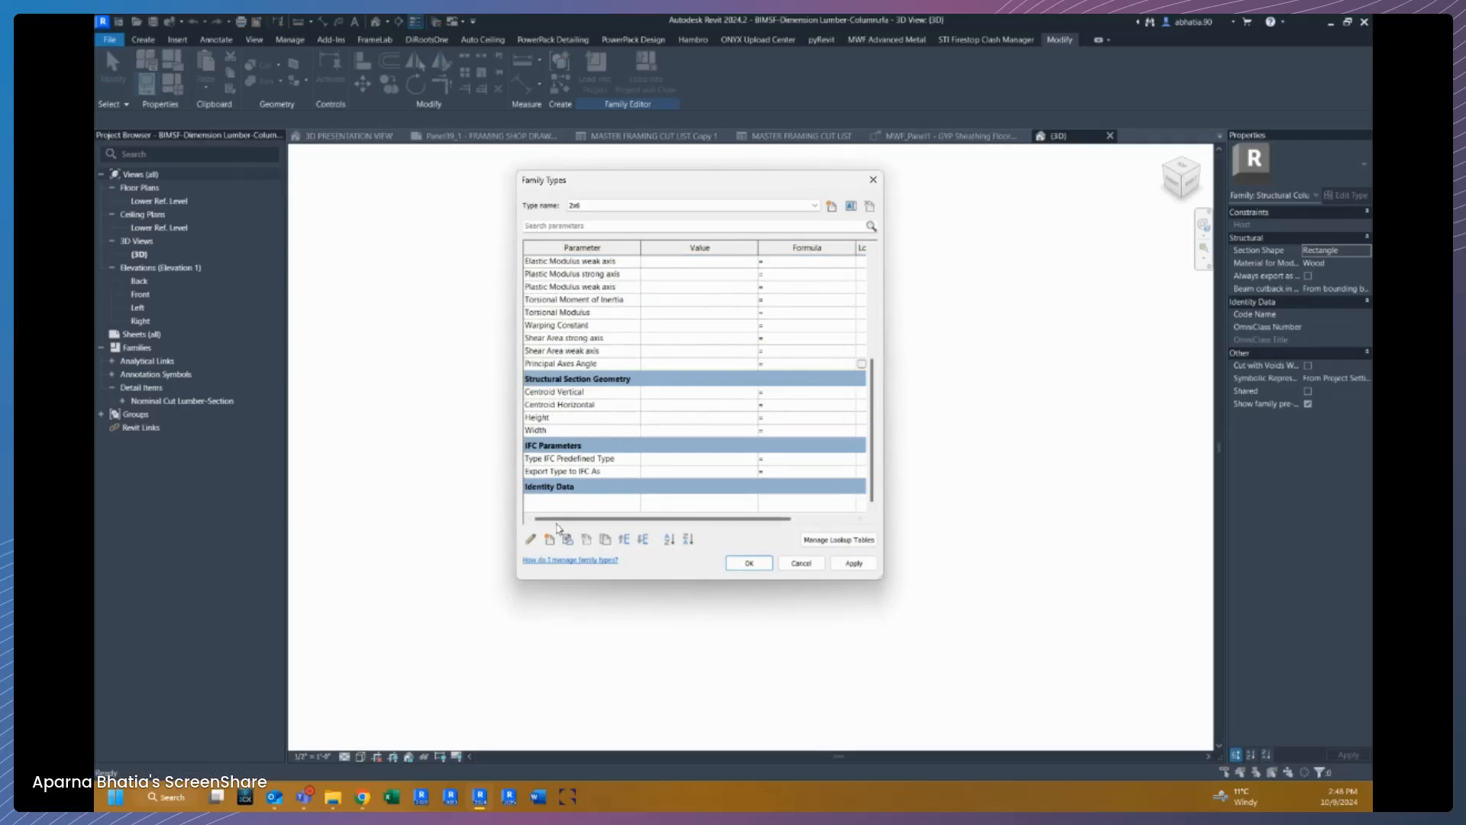
{"action": "left_click", "coordinate": [548, 540]}
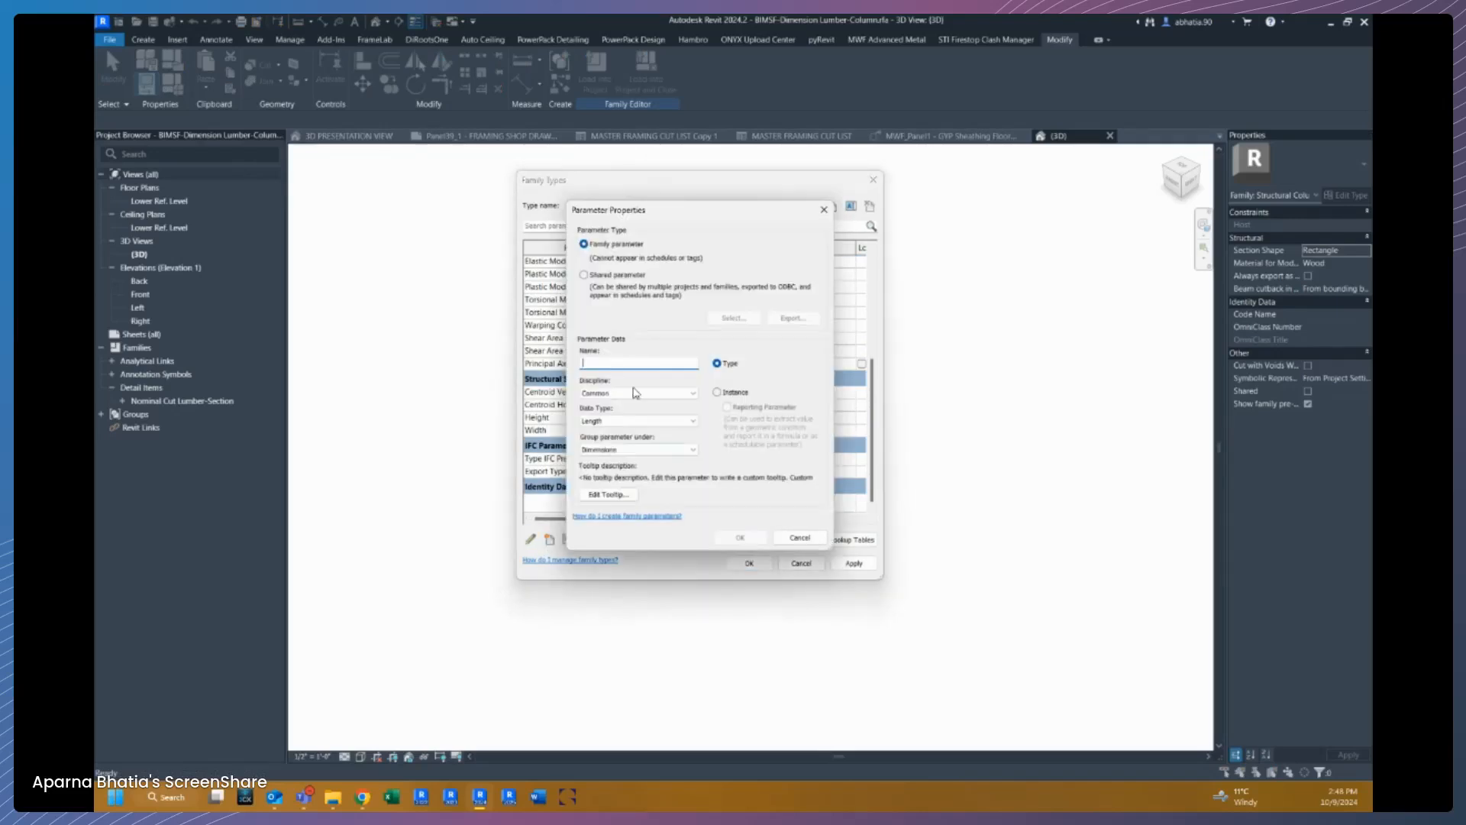
{"action": "left_click", "coordinate": [649, 276]}
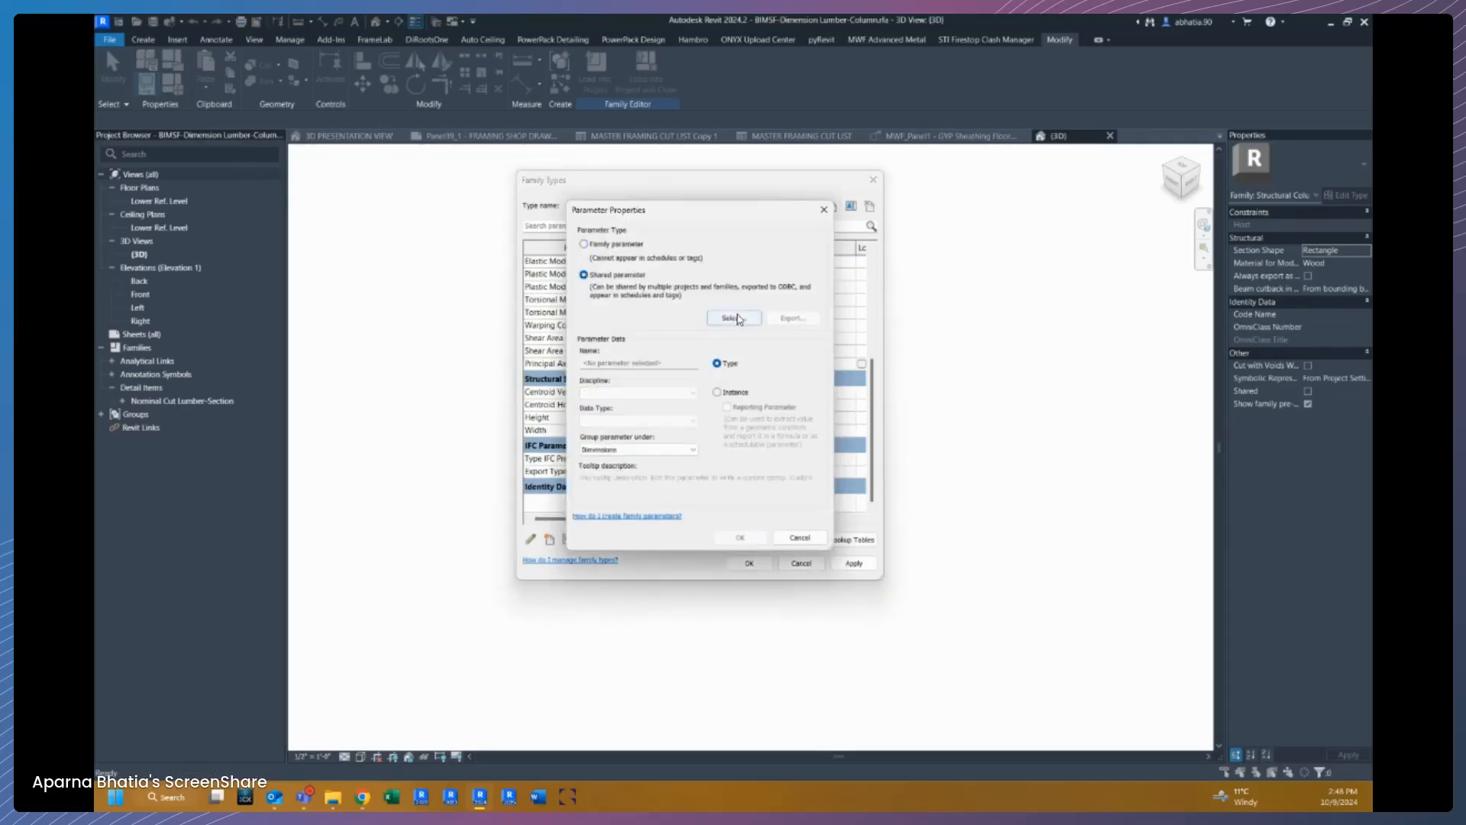
Step: Select Reported Length_Cutback as the shared parameter and add it to the family as an instance parameter under Dimensions
{"action": "left_click", "coordinate": [731, 317]}
{"action": "scroll", "coordinate": [649, 365], "scroll_direction": "down", "scroll_amount": 15}
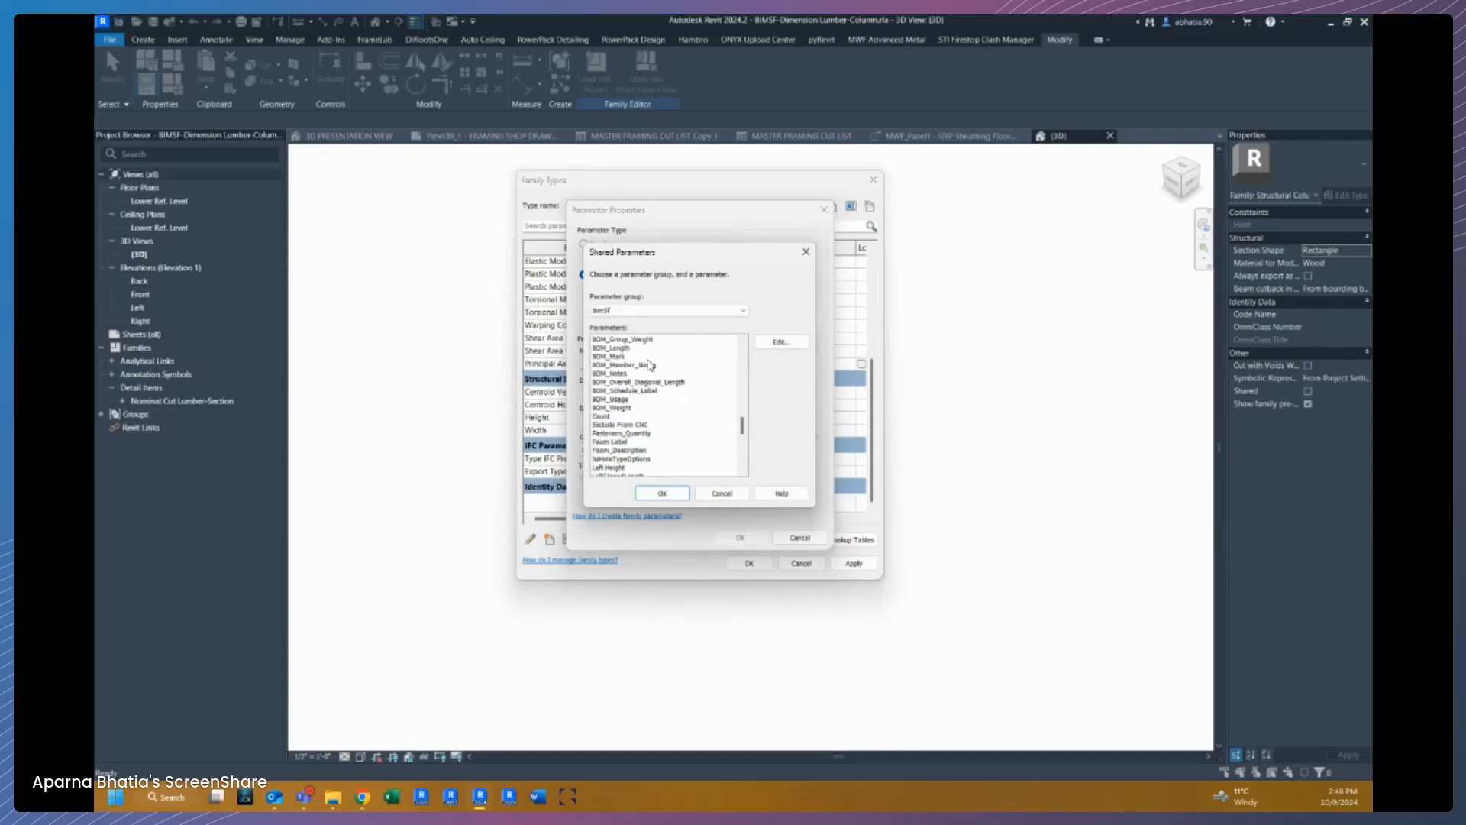
{"action": "left_click", "coordinate": [634, 408]}
{"action": "scroll", "coordinate": [638, 396], "scroll_direction": "down", "scroll_amount": 2}
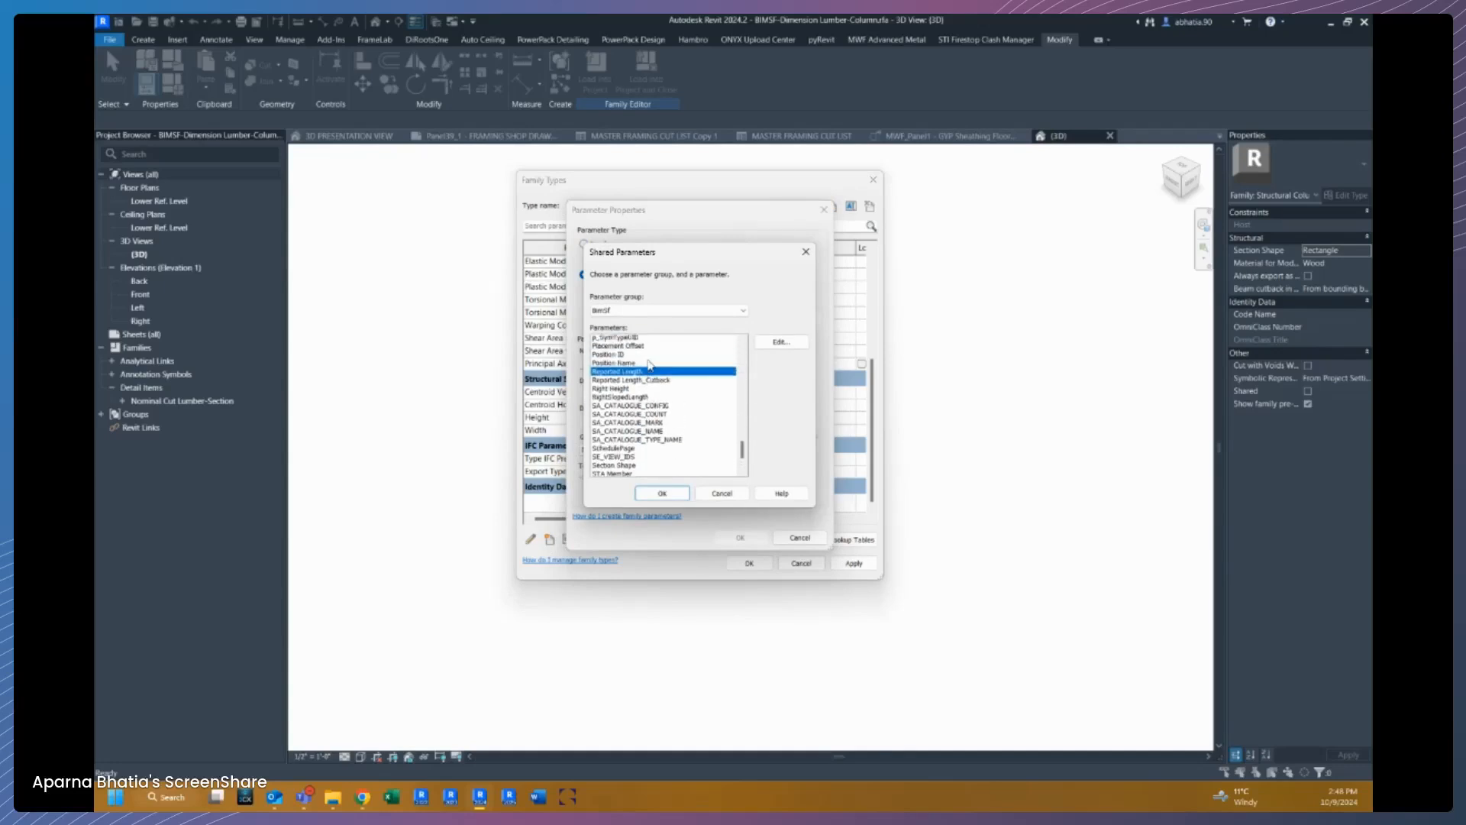
{"action": "left_click", "coordinate": [633, 382]}
{"action": "left_click", "coordinate": [662, 494]}
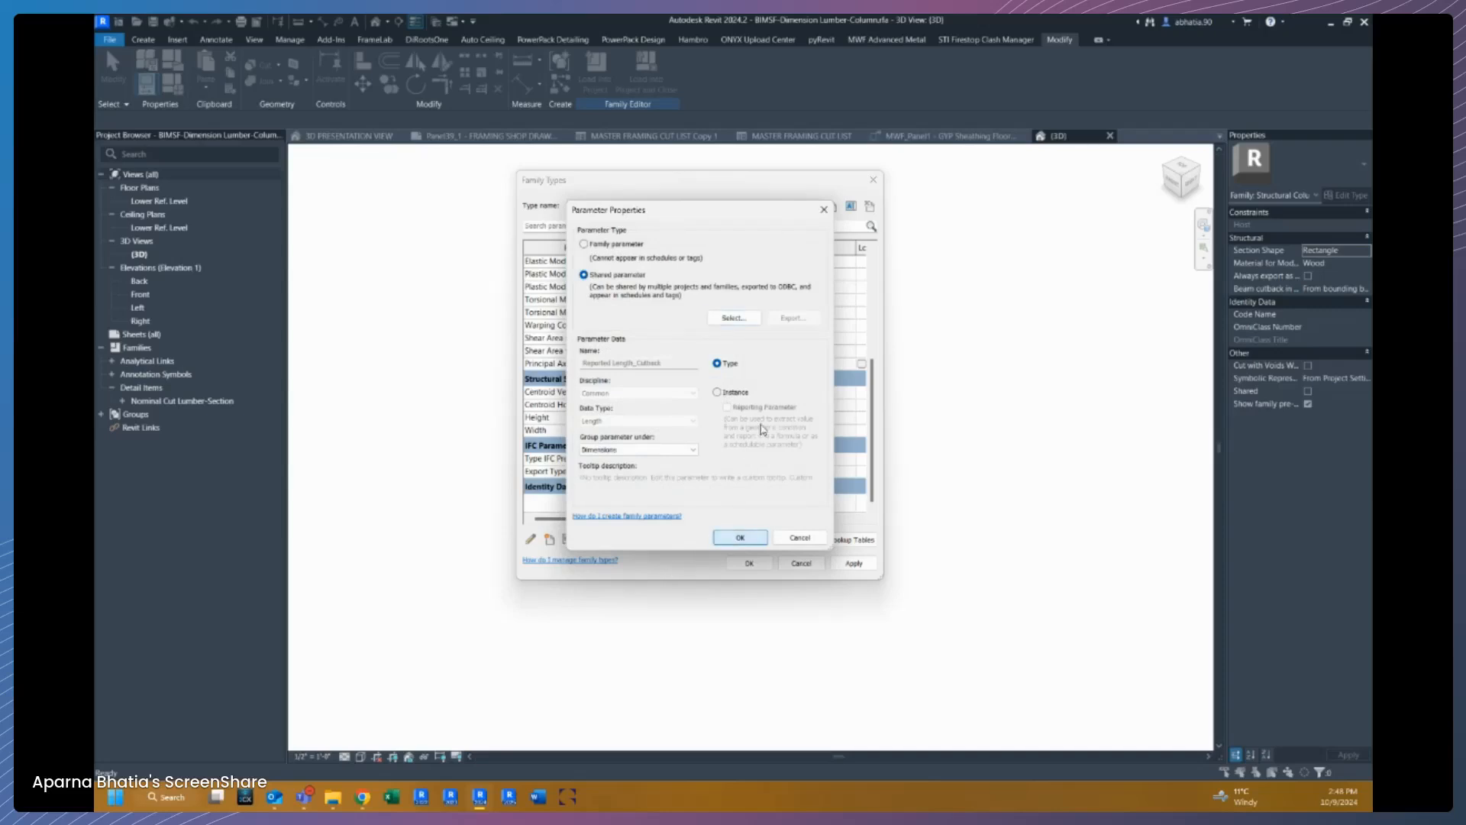
{"action": "left_click", "coordinate": [733, 395]}
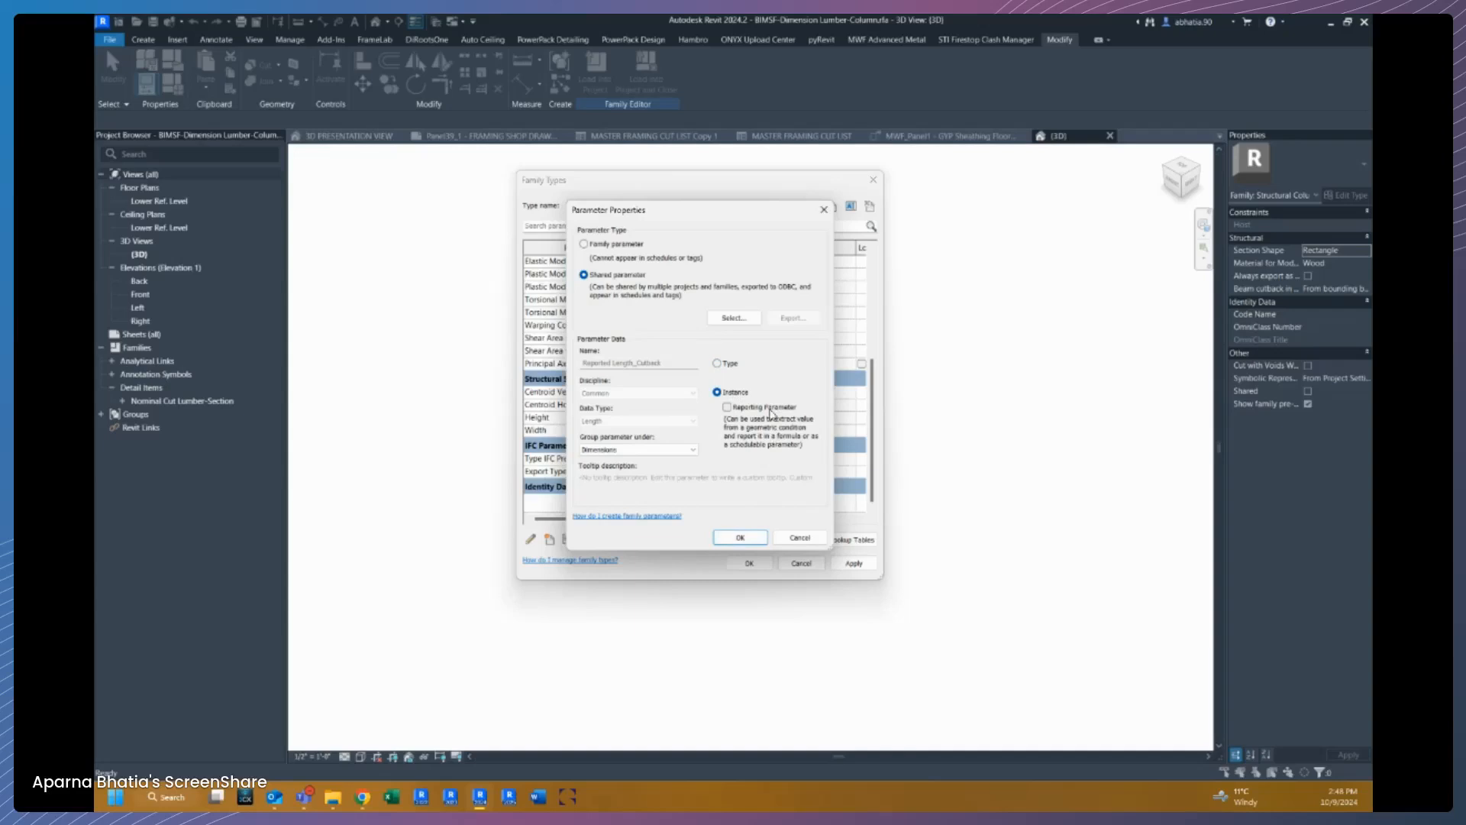
{"action": "left_click", "coordinate": [747, 538]}
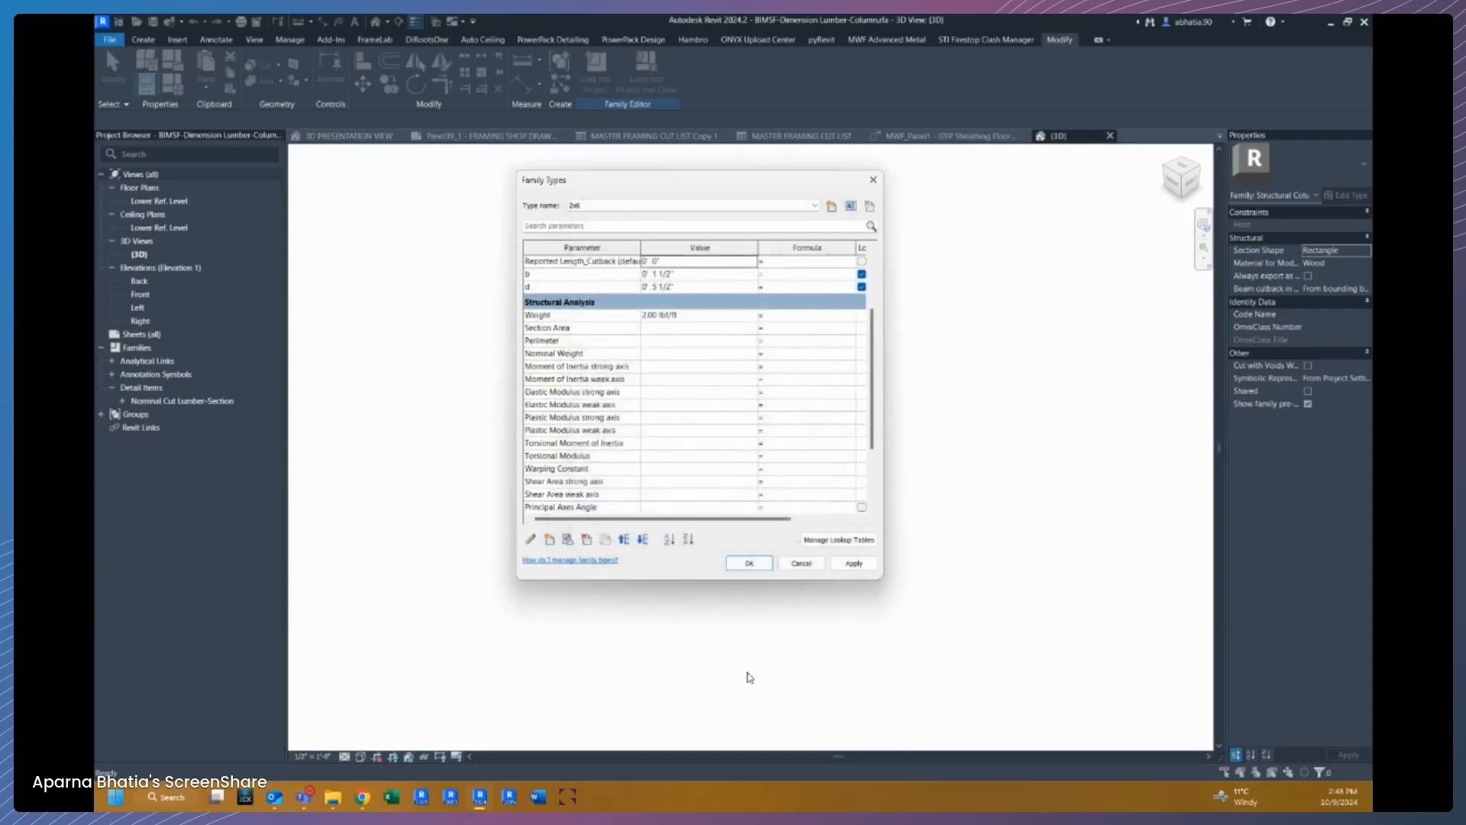
Step: Check the Reported Length_Cutback value in the family's Dimensions group and accept the family types
{"action": "scroll", "coordinate": [751, 410], "scroll_direction": "up", "scroll_amount": 2}
{"action": "left_click", "coordinate": [683, 397]}
{"action": "left_click", "coordinate": [685, 397]}
{"action": "left_click_drag", "start_coordinate": [685, 398], "coordinate": [639, 396]}
{"action": "left_click", "coordinate": [703, 397]}
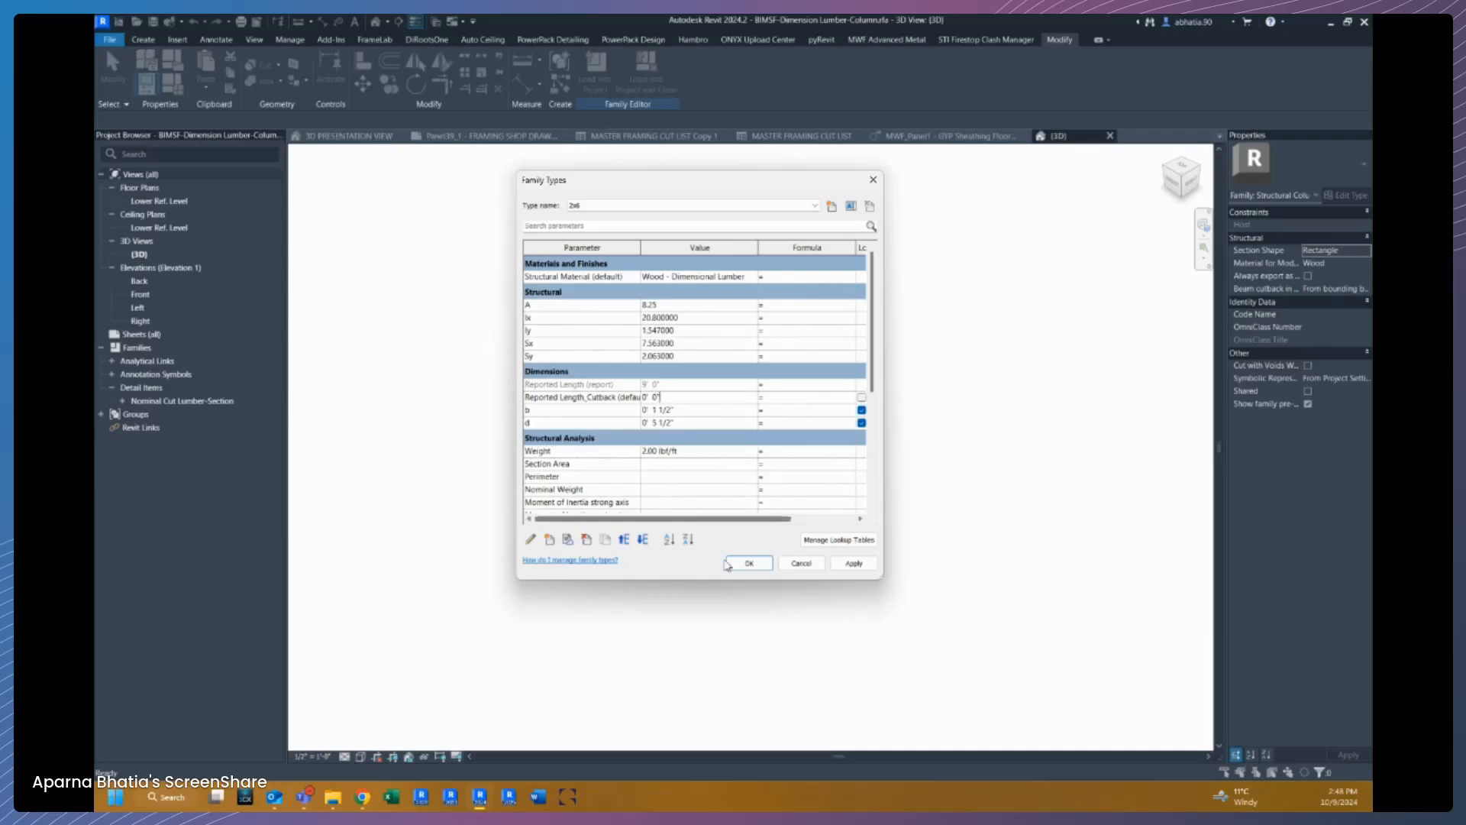
{"action": "left_click", "coordinate": [745, 563]}
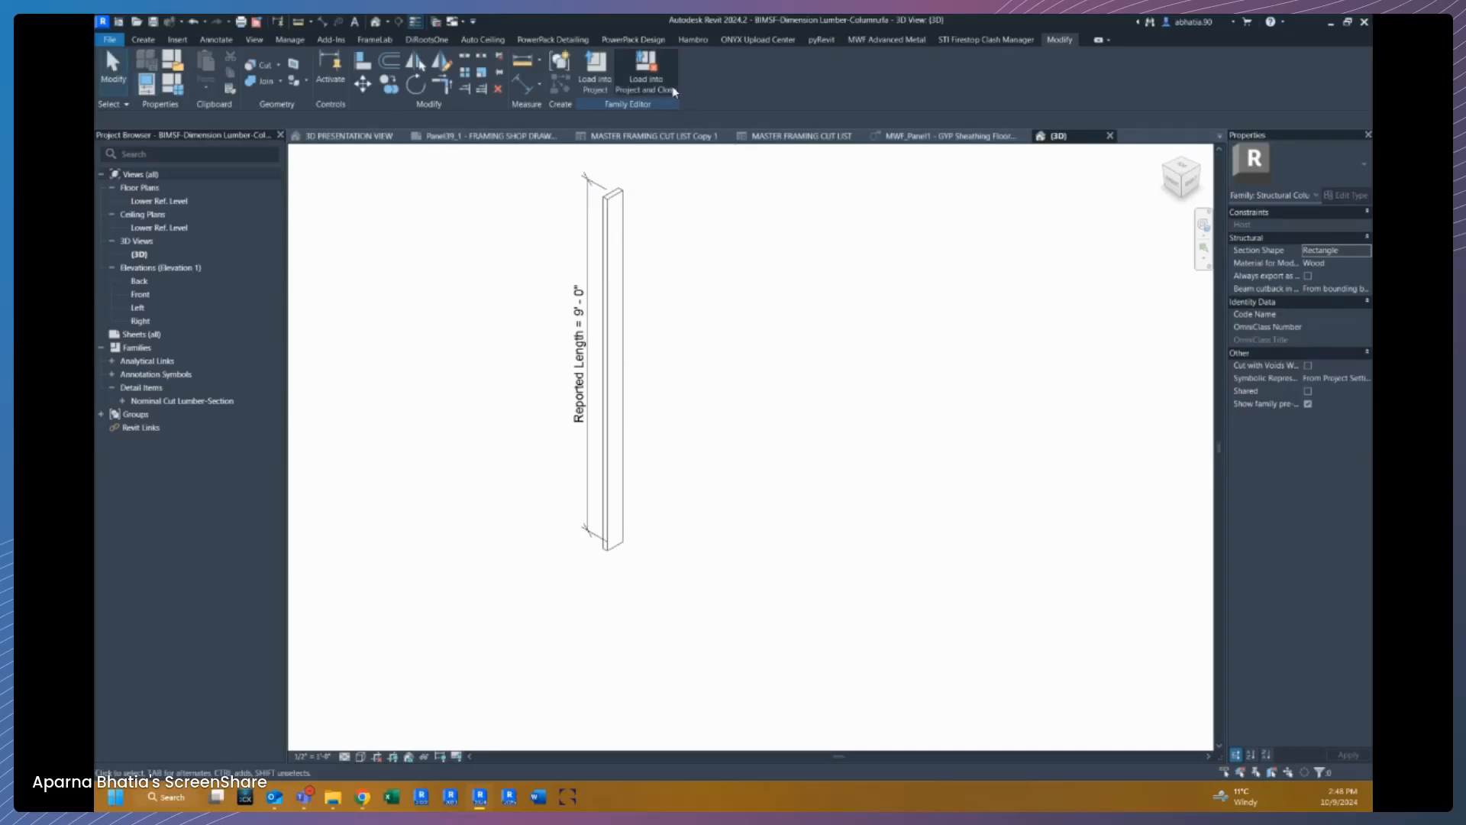
Step: Load the column family into APARNA - SHOP DRAWING.rvt and close it, overwriting the existing version and its parameter values
{"action": "left_click", "coordinate": [671, 94]}
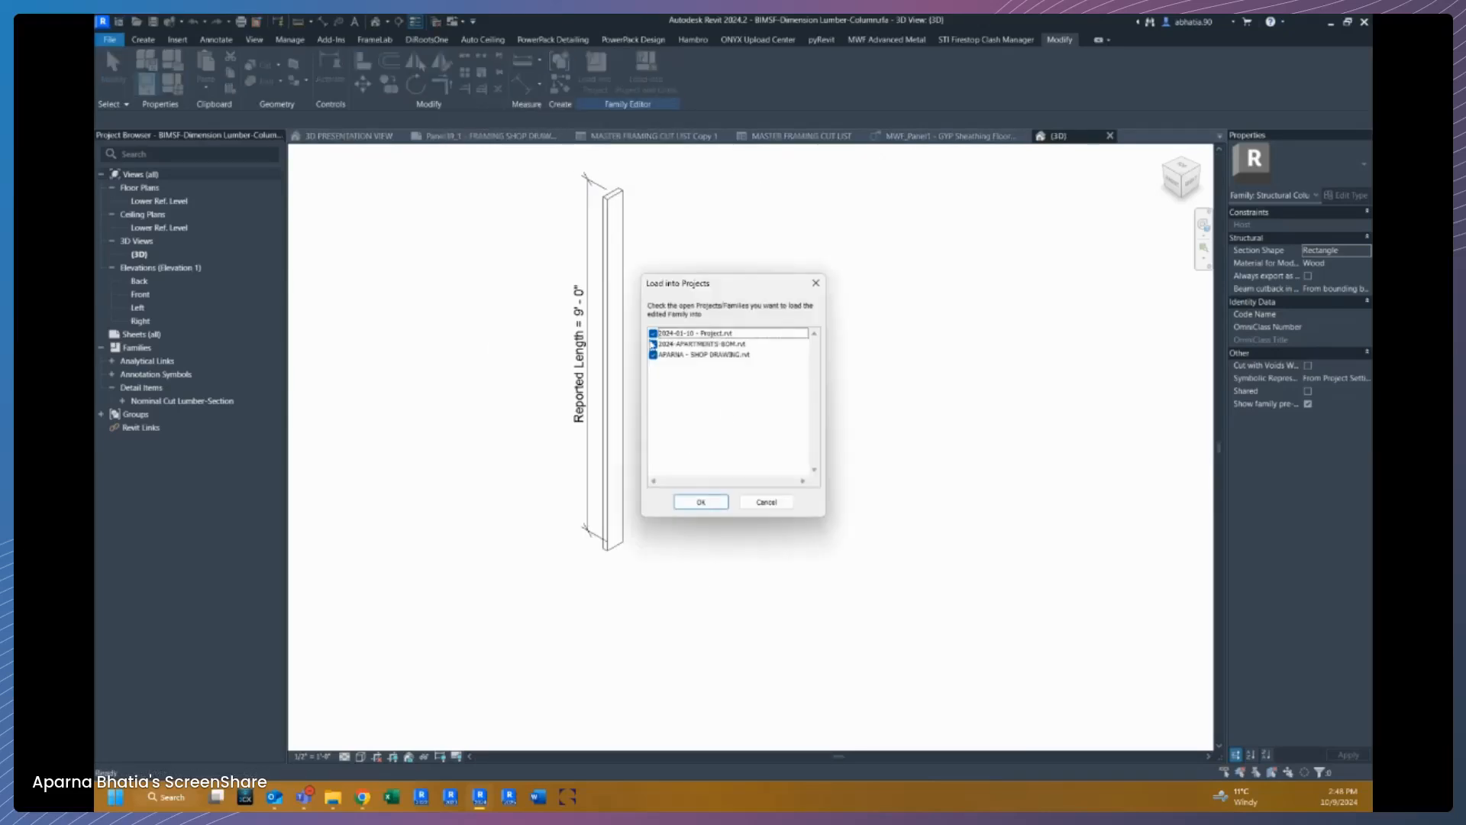
{"action": "left_click", "coordinate": [653, 333]}
{"action": "left_click", "coordinate": [685, 502]}
{"action": "left_click", "coordinate": [715, 412]}
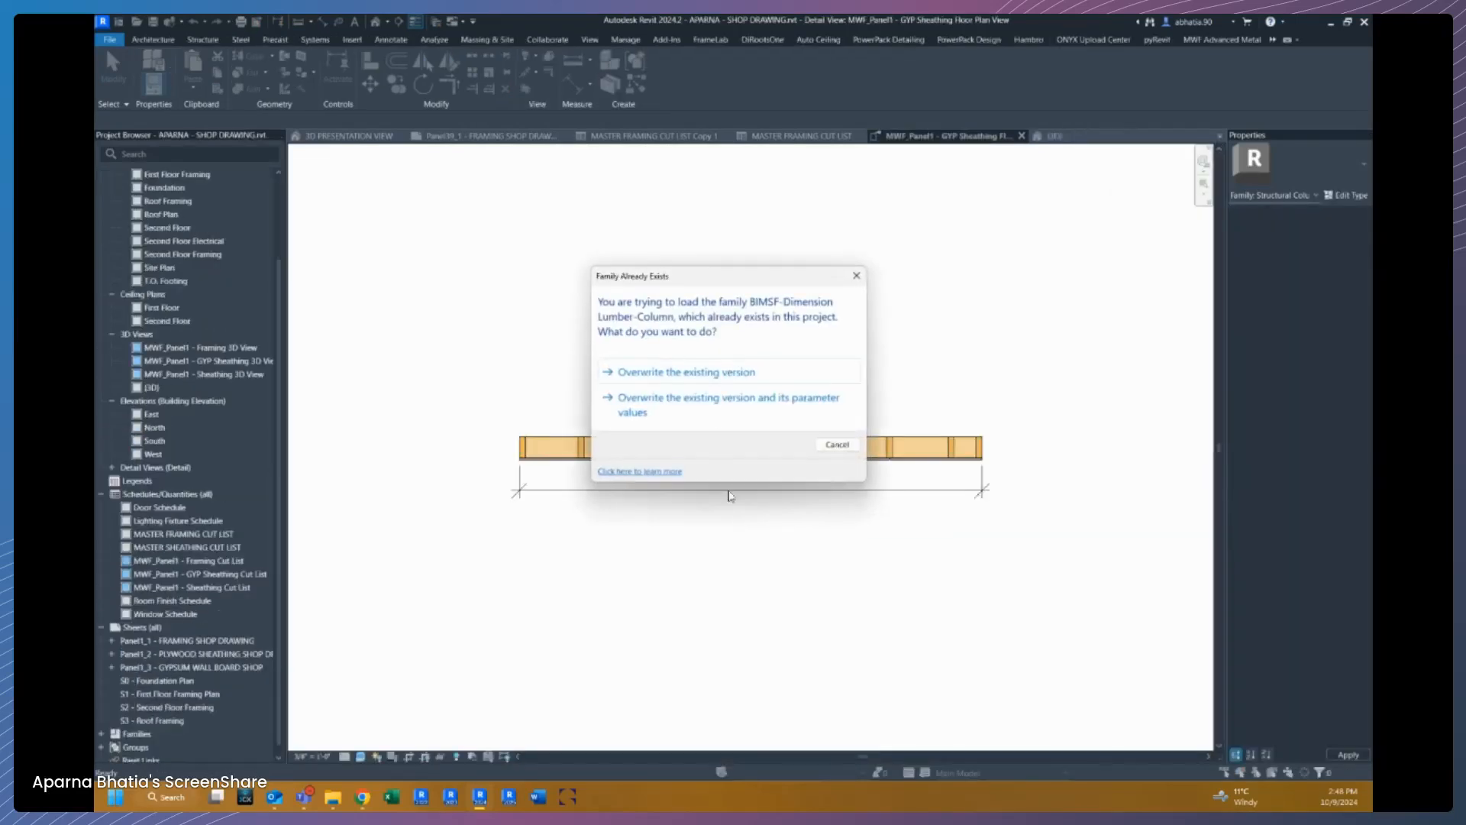
{"action": "left_click", "coordinate": [714, 412]}
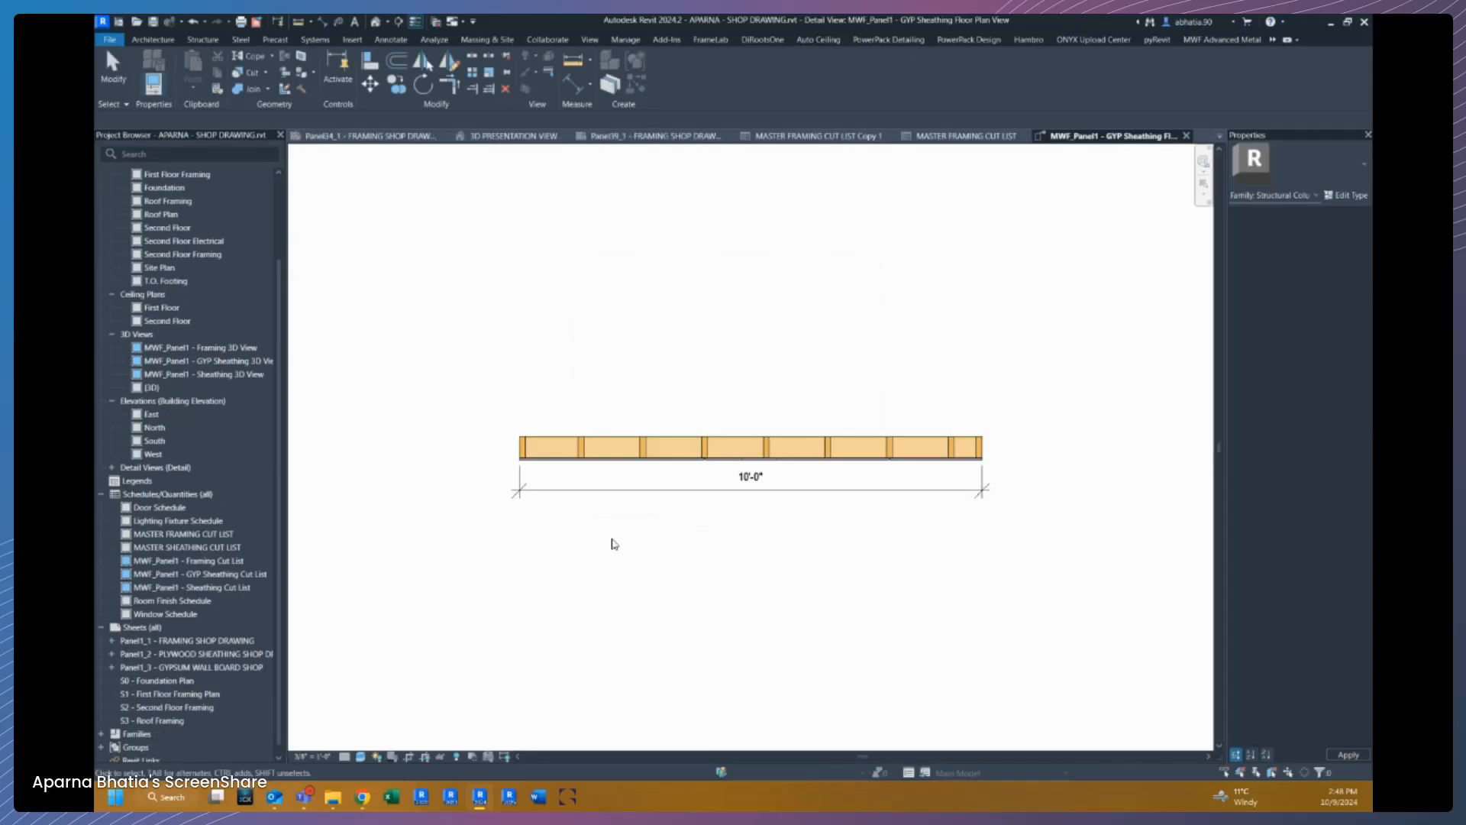
Step: Return to the MASTER FRAMING CUT LIST schedule and review its available fields without changing them
{"action": "scroll", "coordinate": [720, 414], "scroll_direction": "down", "scroll_amount": 1}
{"action": "middle_click_drag", "start_coordinate": [746, 396], "coordinate": [663, 389]}
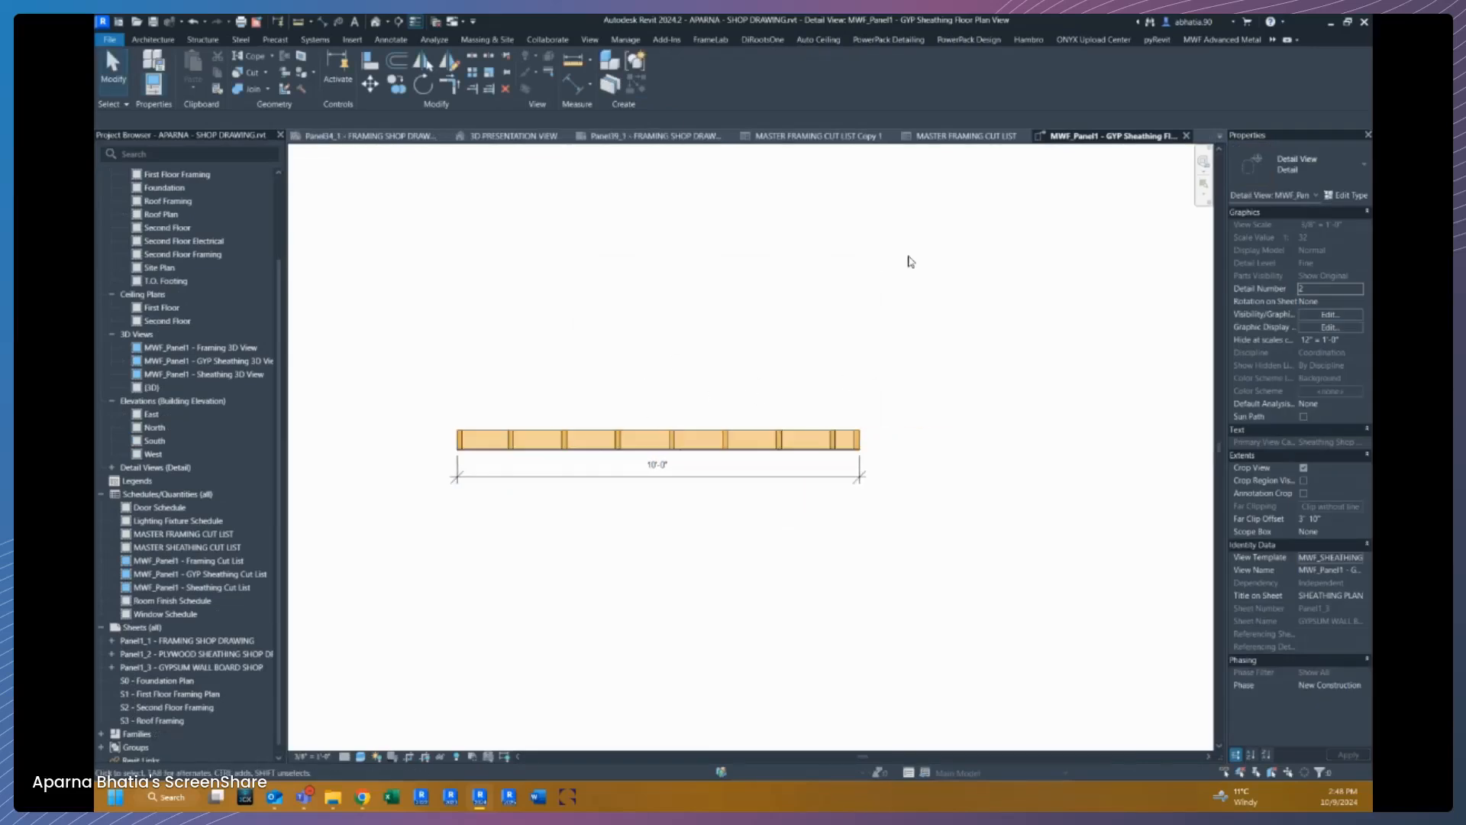
{"action": "left_click", "coordinate": [960, 138]}
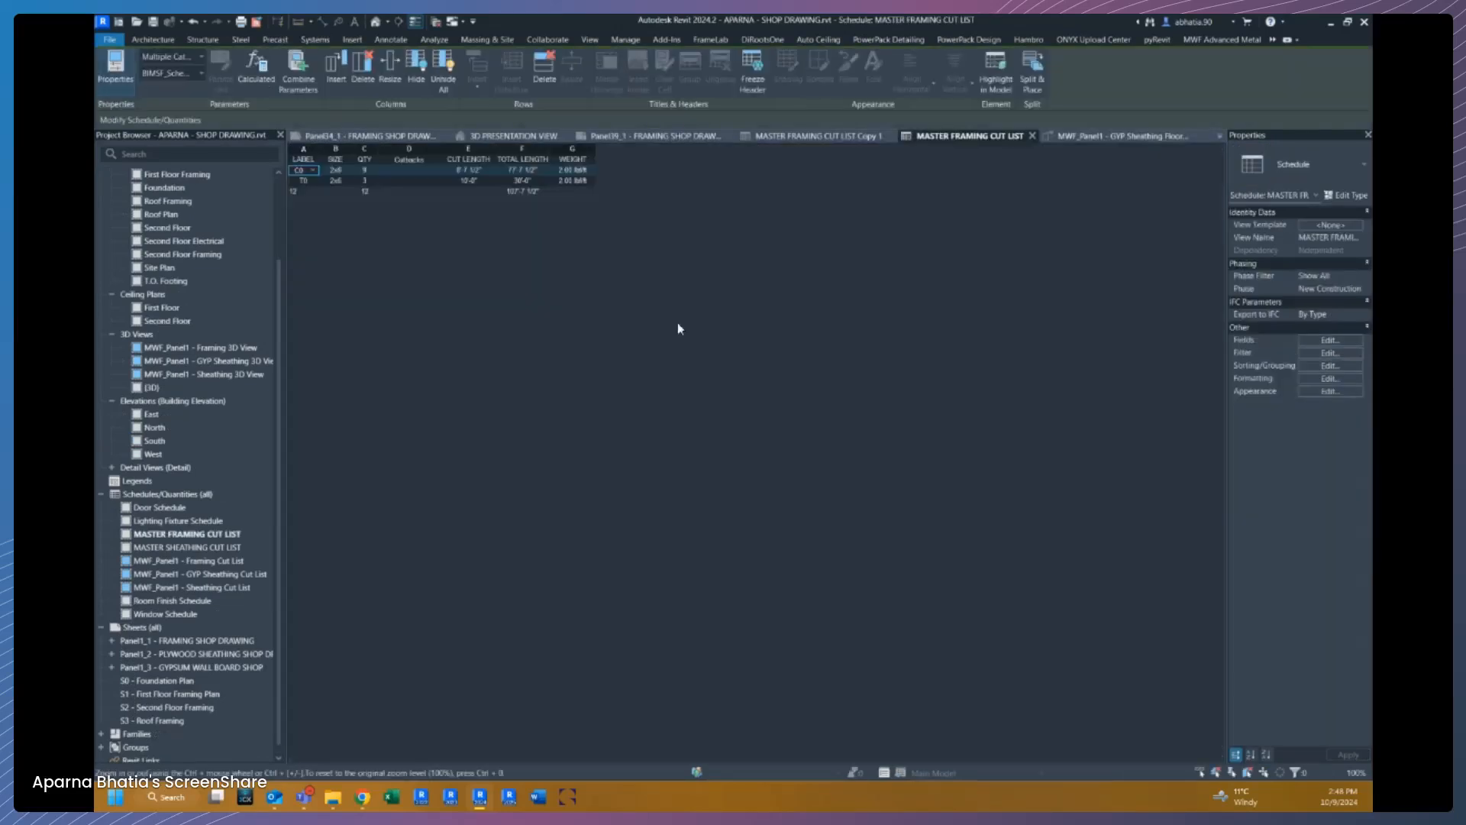
{"action": "left_click", "coordinate": [1328, 344]}
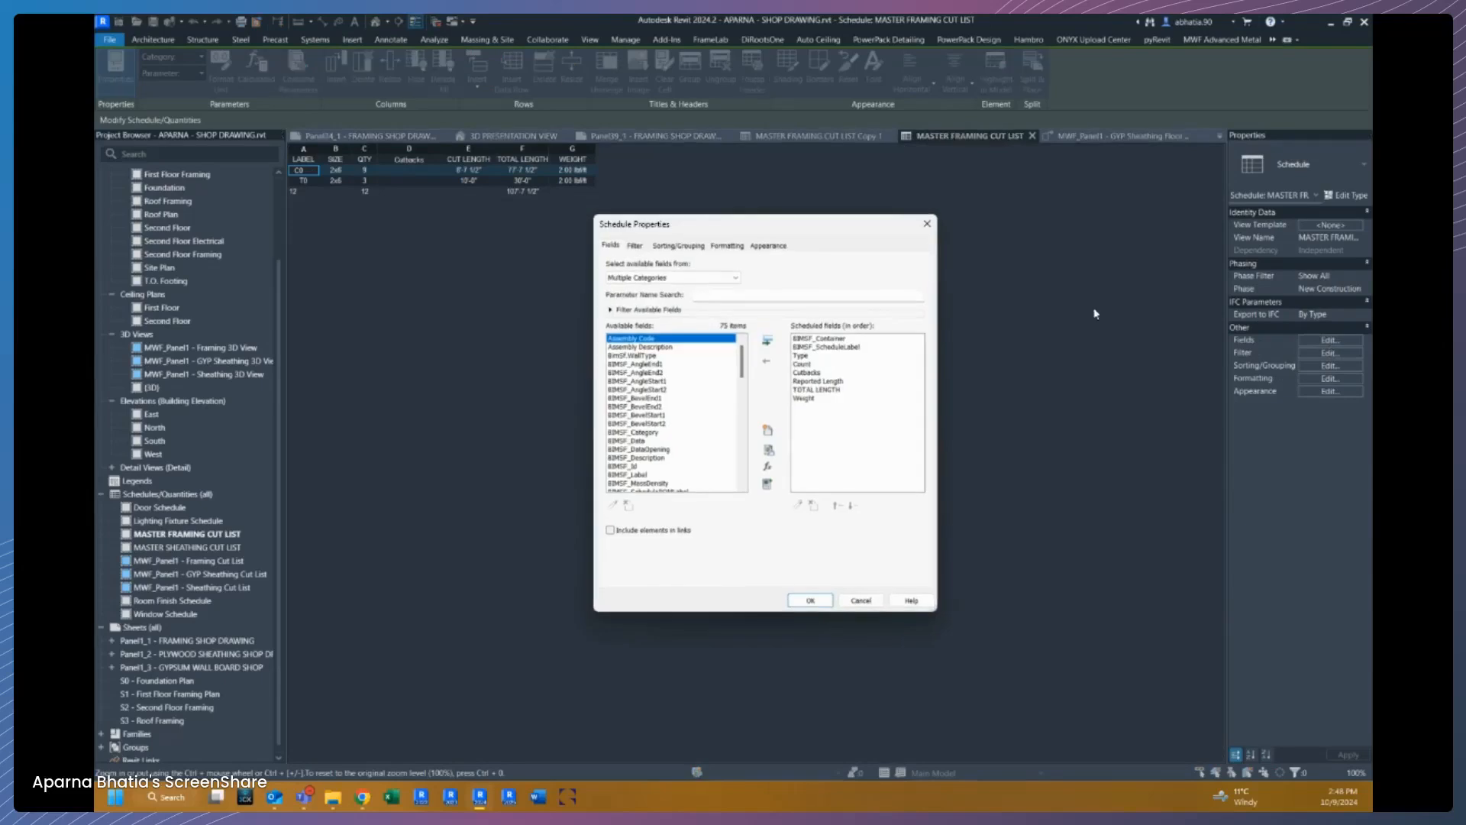
{"action": "left_click", "coordinate": [867, 602]}
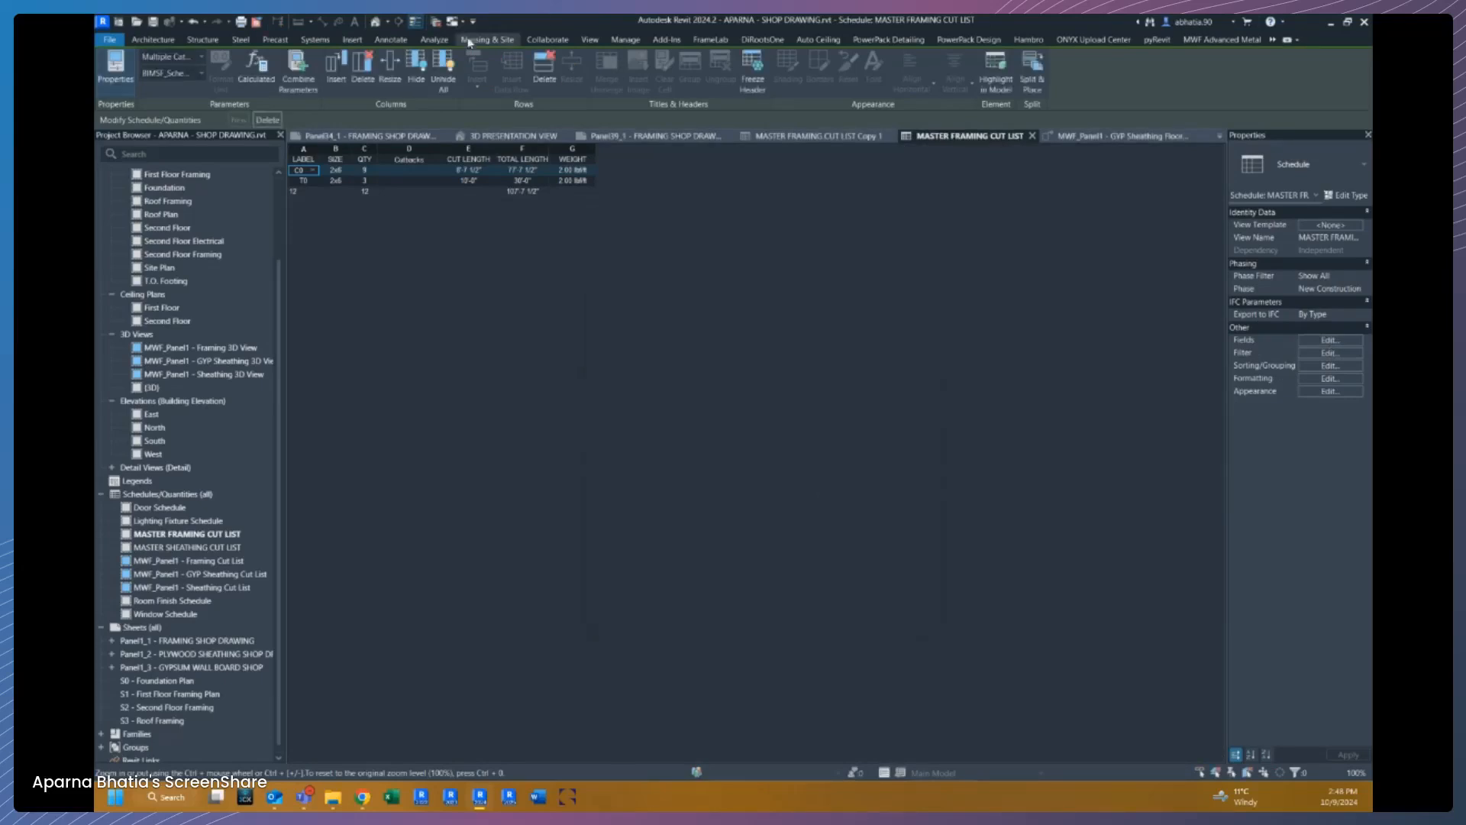
Step: Start a new project parameter of the shared type and select Reported Length_Cutback as its shared parameter
{"action": "left_click", "coordinate": [630, 42]}
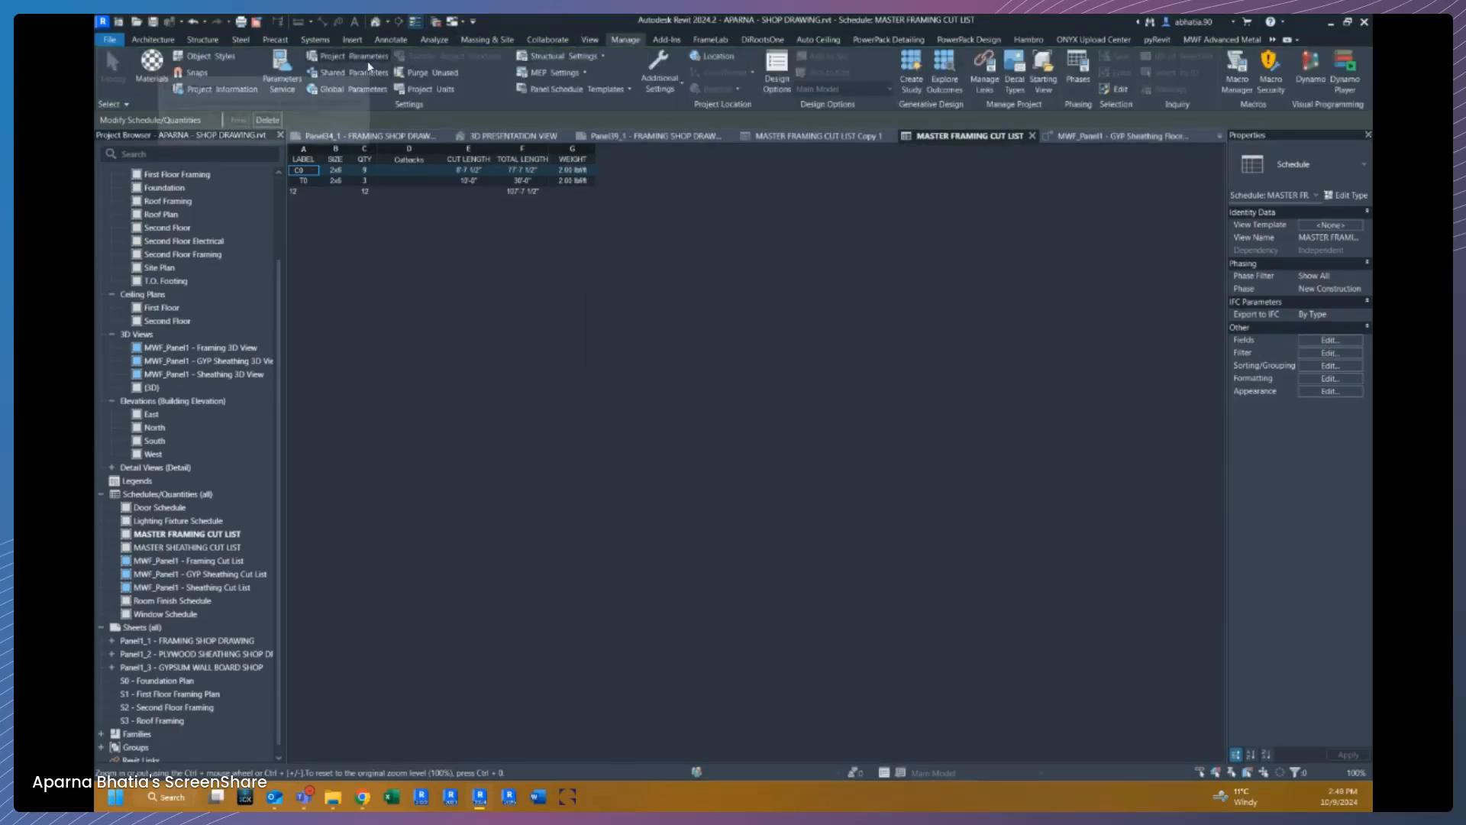
{"action": "left_click", "coordinate": [348, 56]}
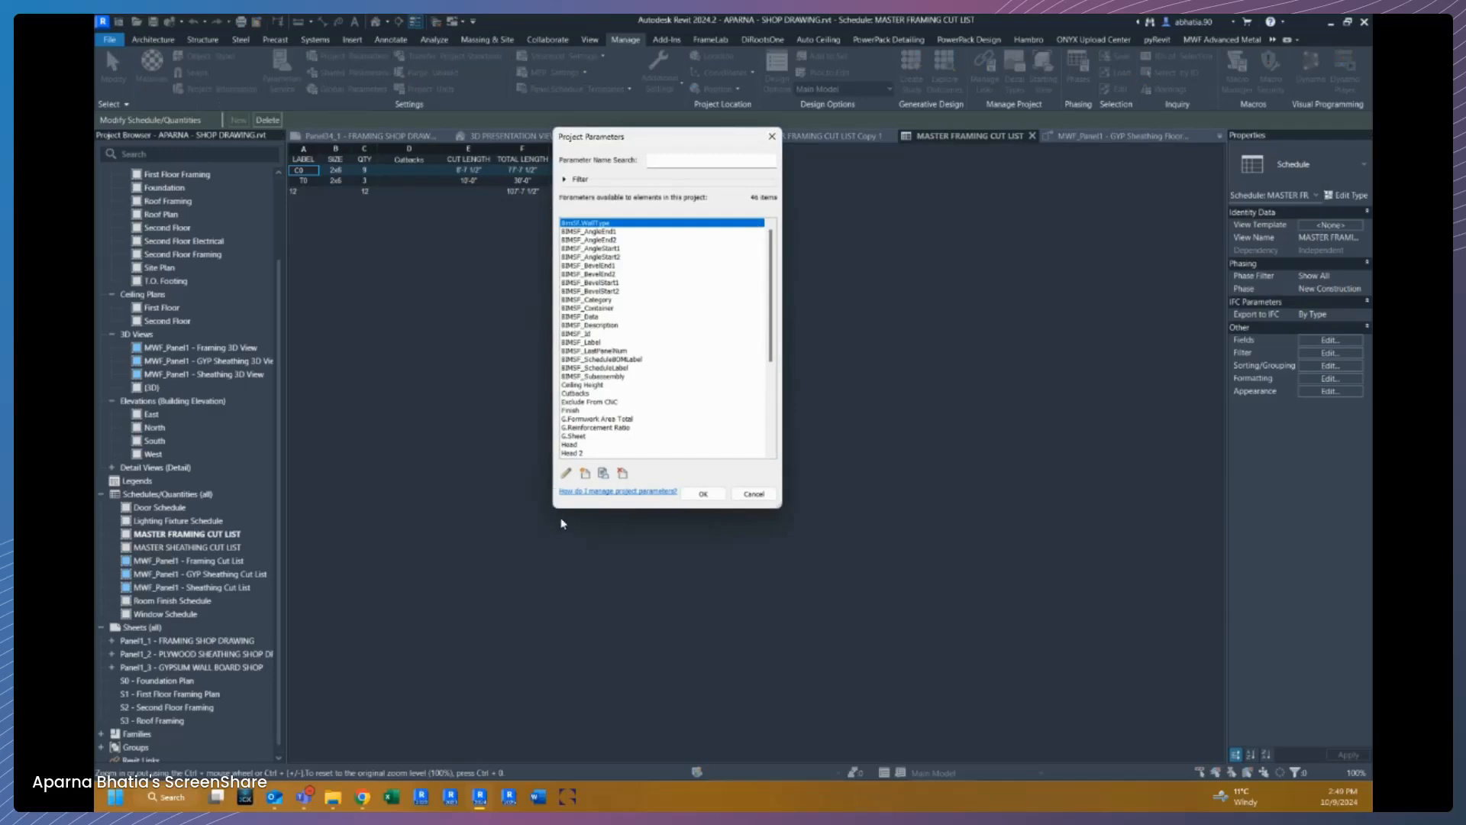
{"action": "left_click", "coordinate": [585, 473]}
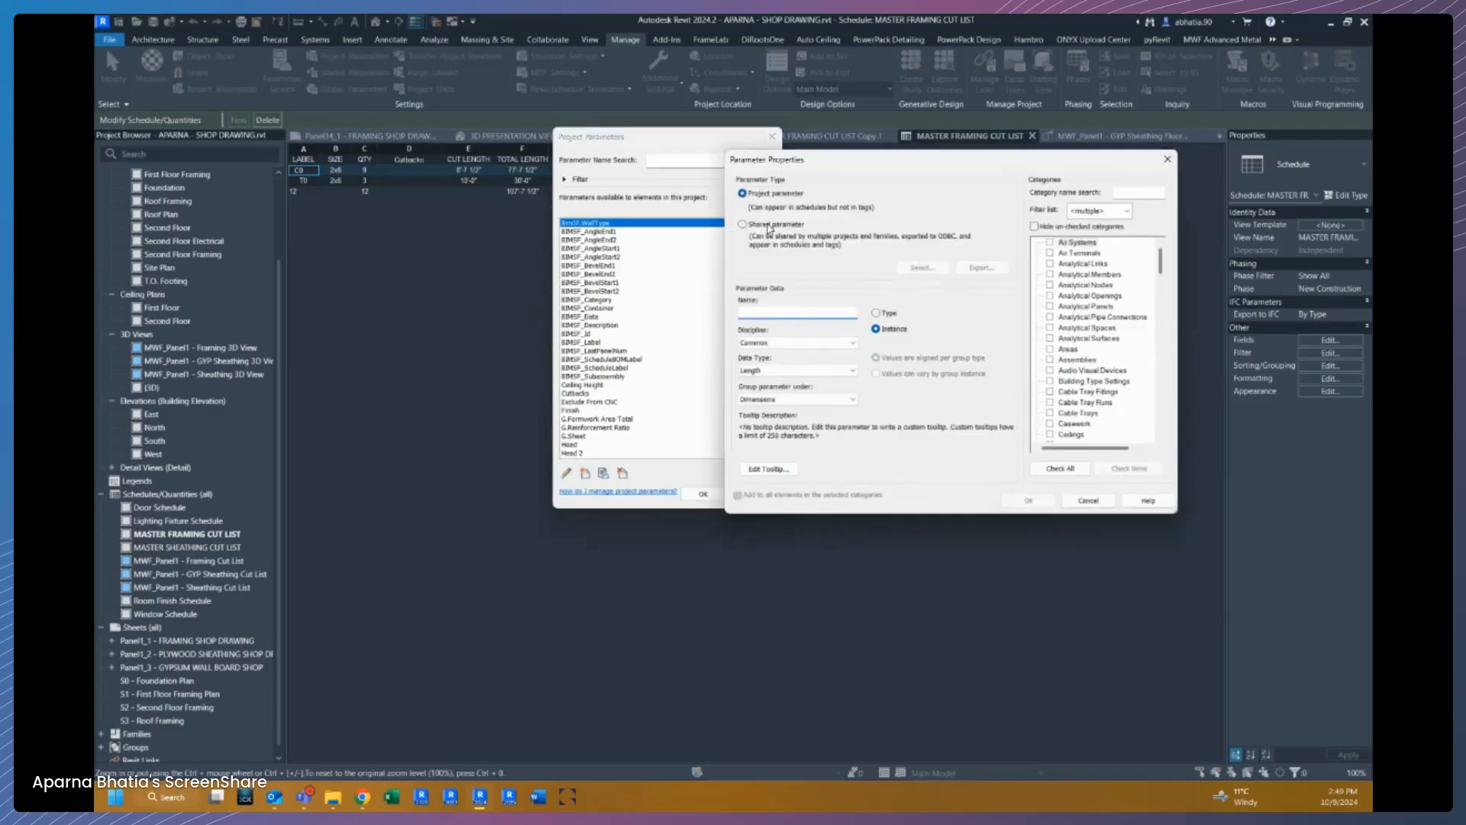
{"action": "left_click", "coordinate": [769, 226]}
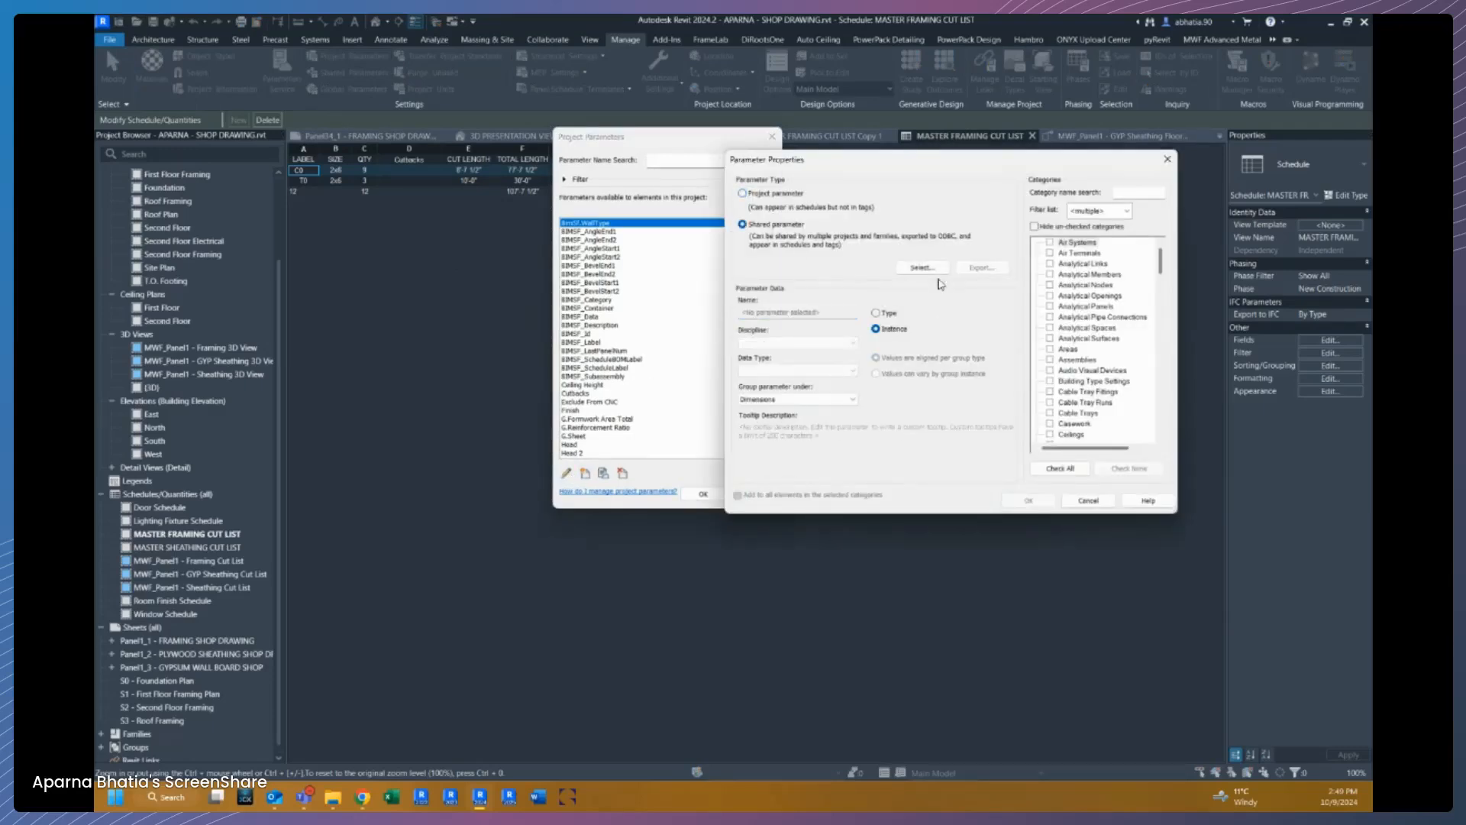
{"action": "left_click", "coordinate": [924, 267]}
{"action": "scroll", "coordinate": [886, 359], "scroll_direction": "down", "scroll_amount": 10}
{"action": "left_click", "coordinate": [866, 348]}
{"action": "scroll", "coordinate": [866, 348], "scroll_direction": "up", "scroll_amount": 2}
{"action": "left_click", "coordinate": [874, 338]}
{"action": "left_click", "coordinate": [914, 451]}
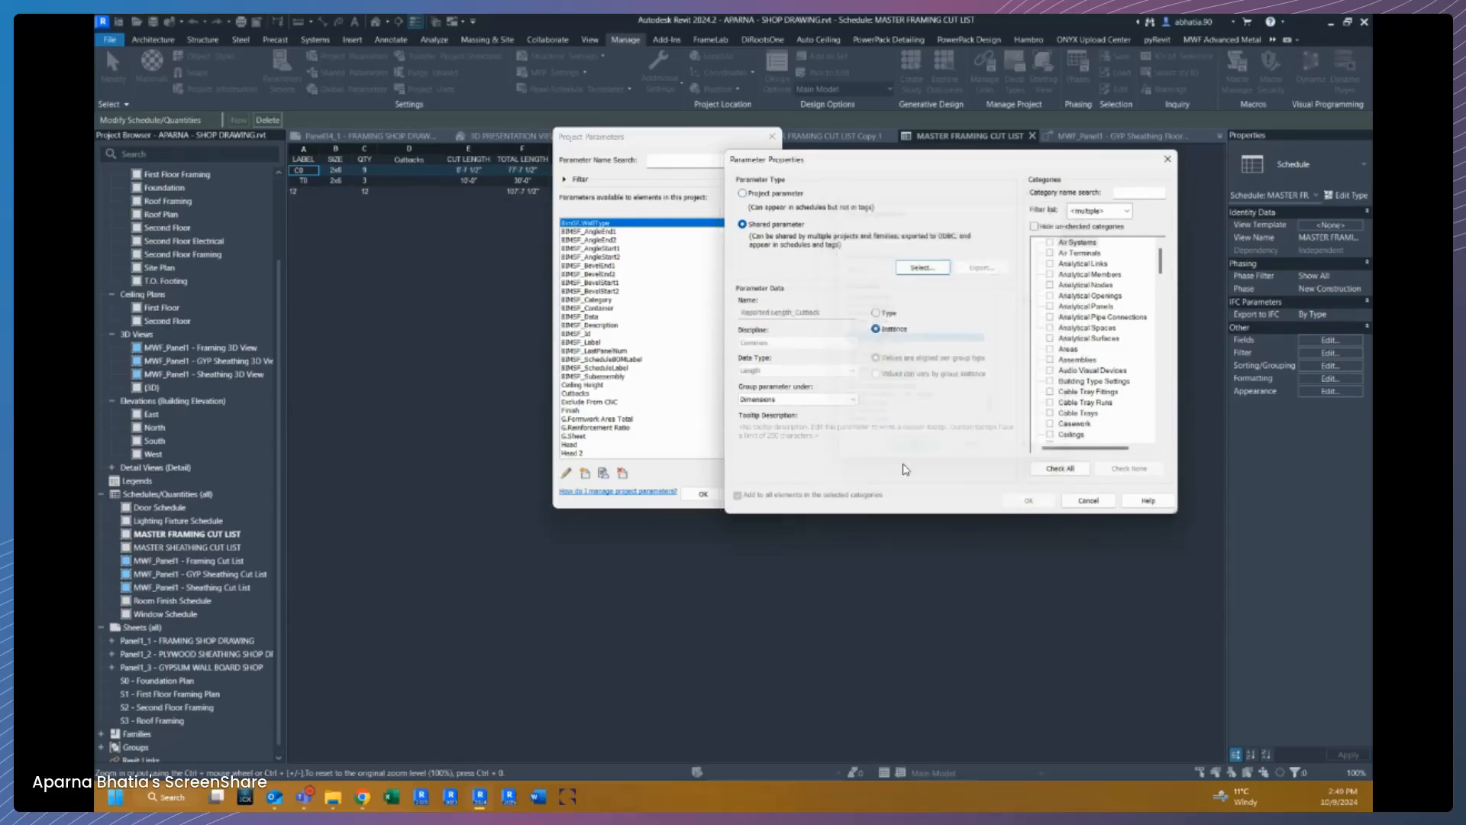
Step: Assign the Reported Length_Cutback parameter to an element category and accept it into the project parameters
{"action": "scroll", "coordinate": [1088, 311], "scroll_direction": "down", "scroll_amount": 15}
{"action": "scroll", "coordinate": [1087, 311], "scroll_direction": "down", "scroll_amount": 15}
{"action": "left_click", "coordinate": [1062, 391]}
{"action": "left_click", "coordinate": [1029, 500]}
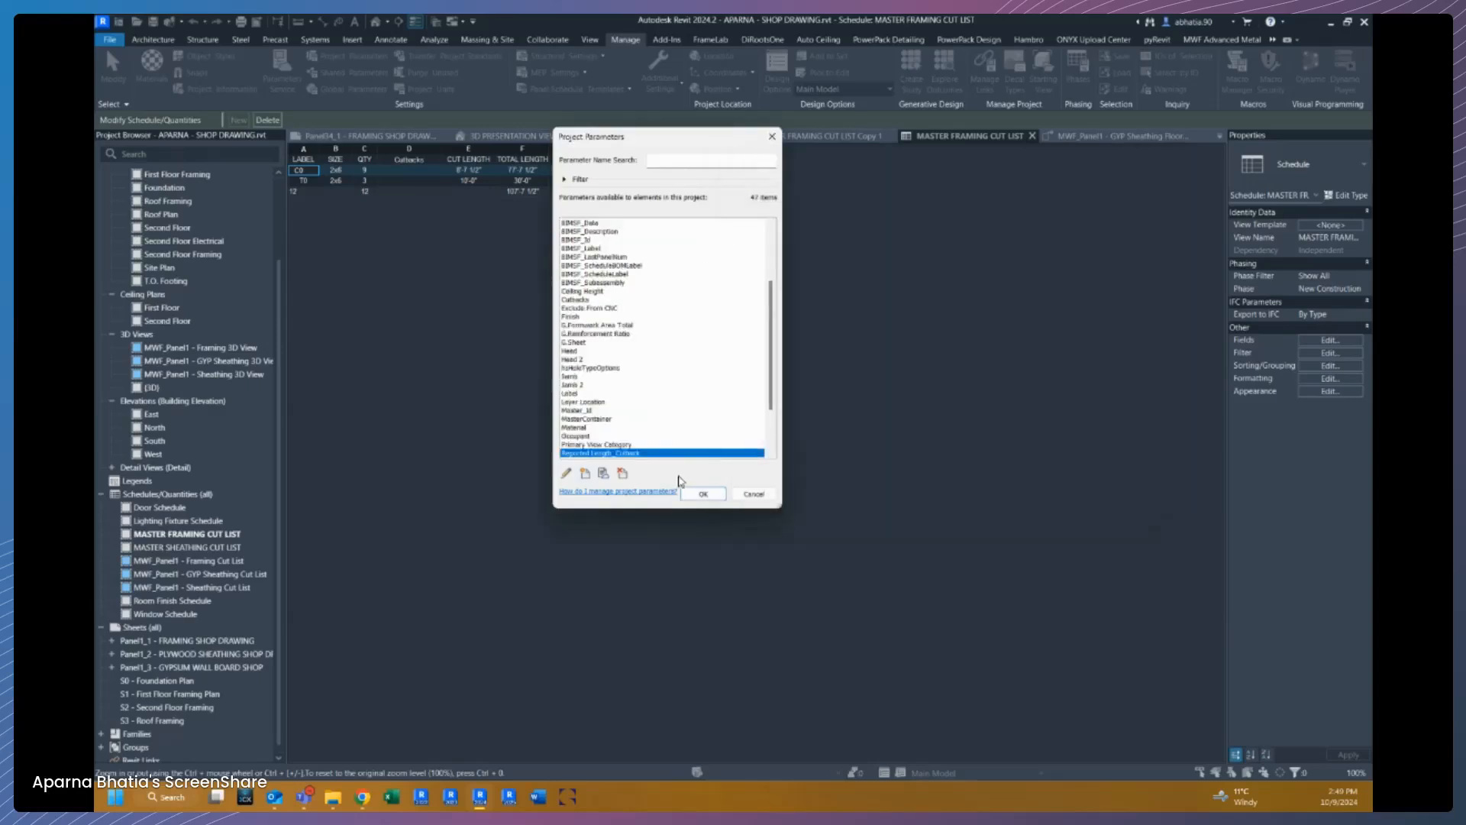
{"action": "left_click", "coordinate": [699, 495]}
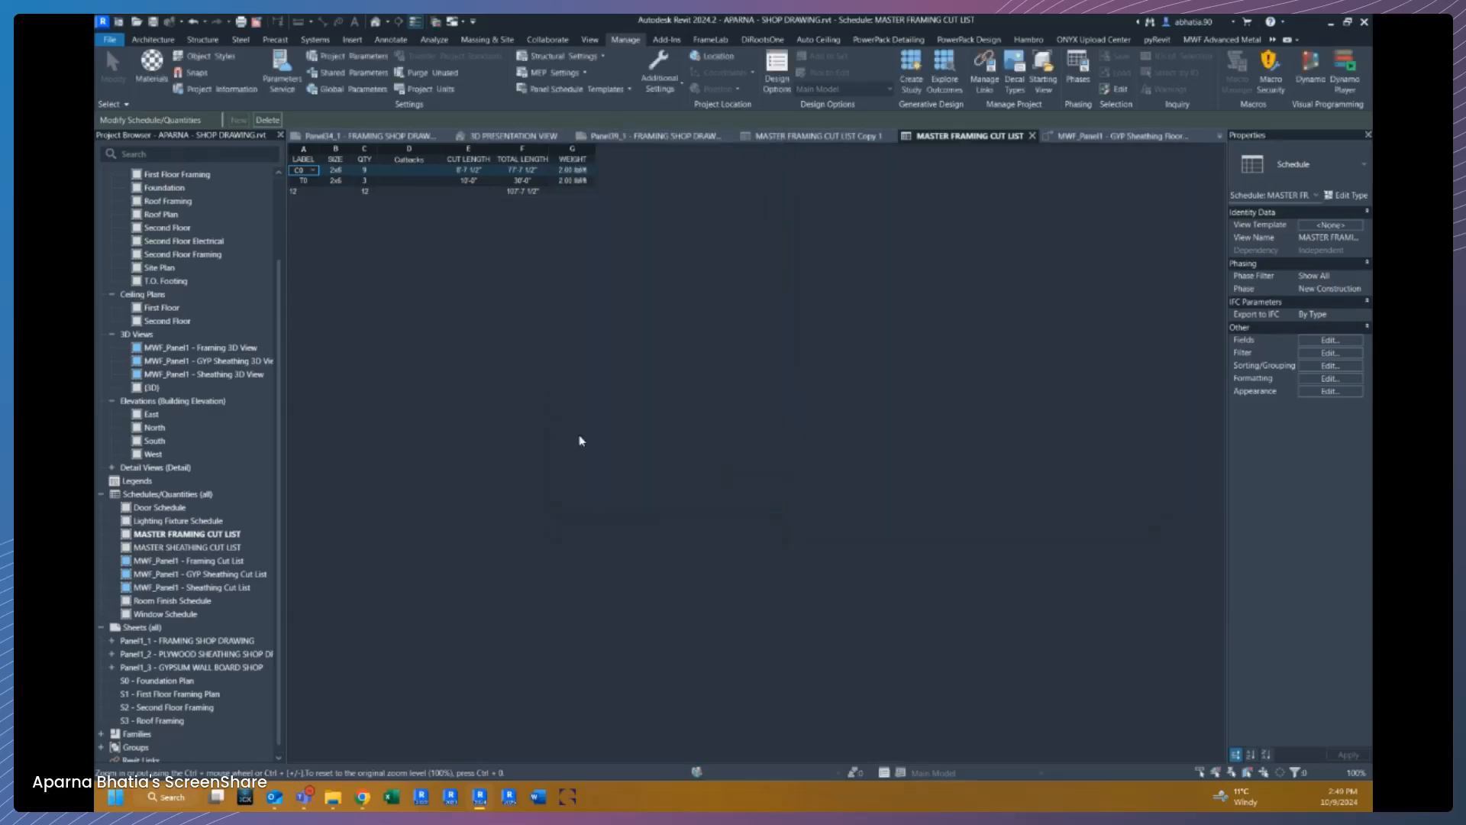
Step: Remove the Cutbacks field from the MASTER FRAMING CUT LIST schedule's scheduled fields
{"action": "left_click", "coordinate": [1331, 340]}
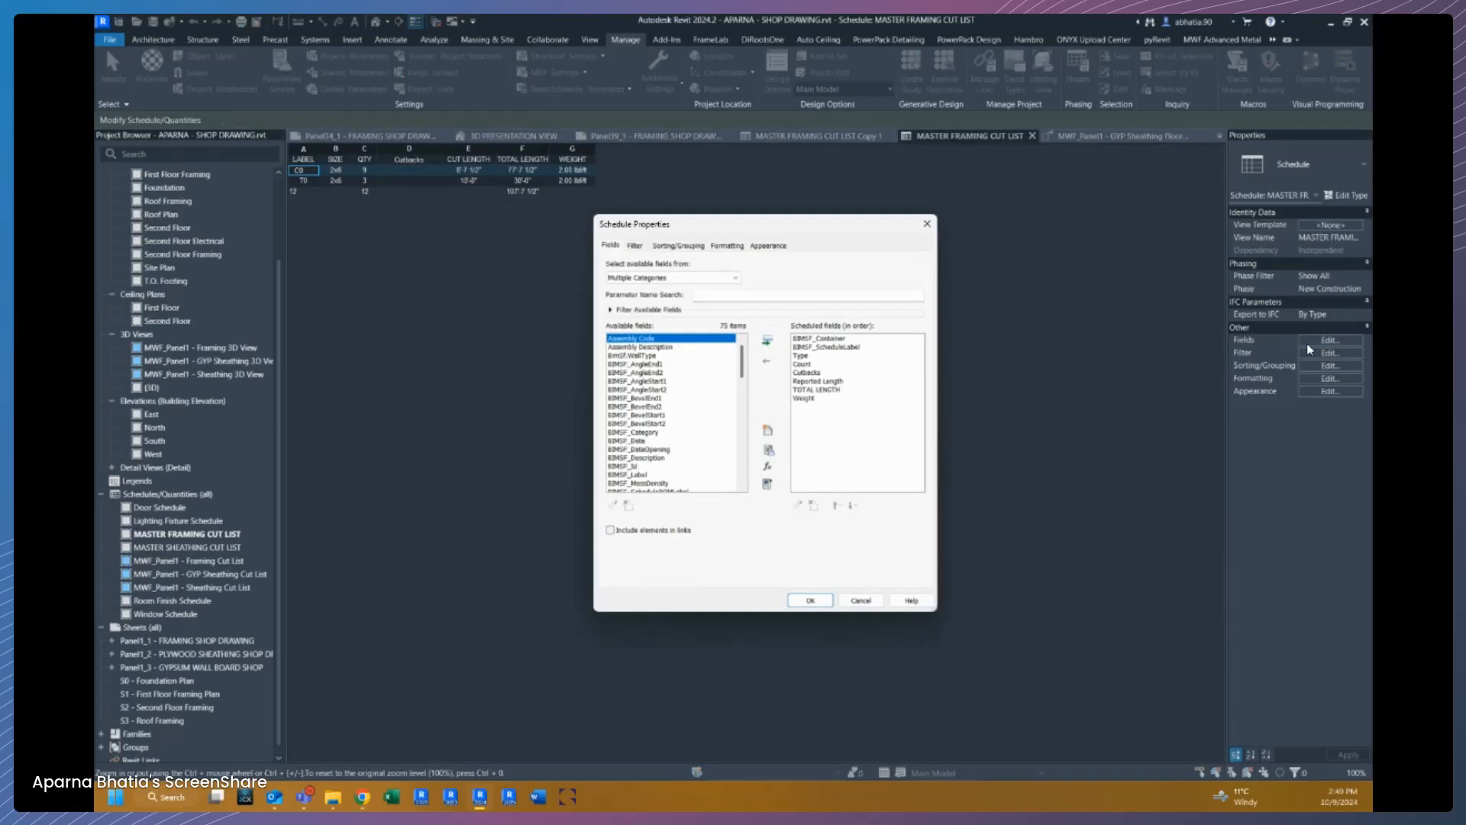
{"action": "scroll", "coordinate": [669, 415], "scroll_direction": "down", "scroll_amount": 10}
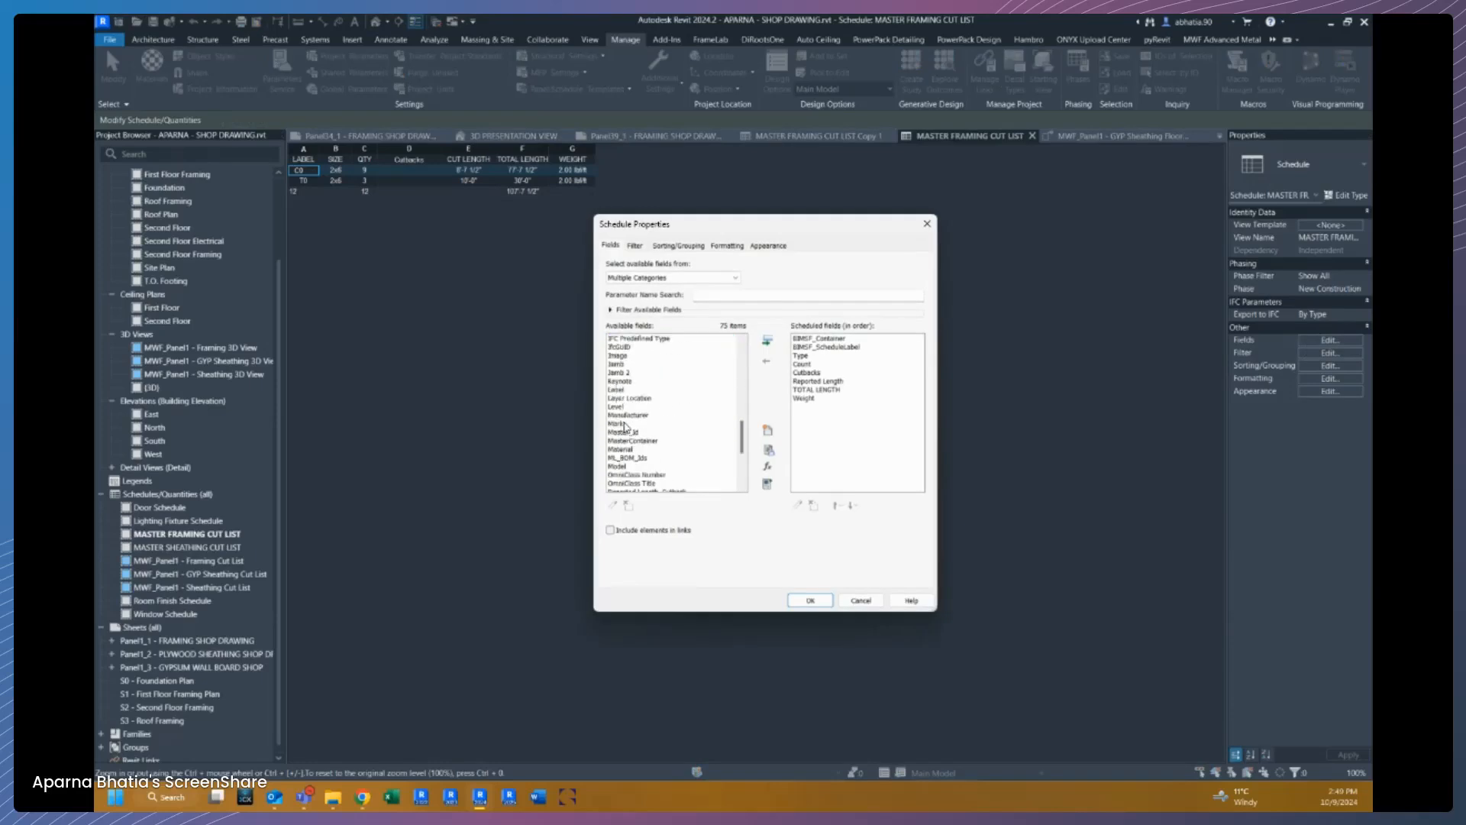
{"action": "left_click", "coordinate": [809, 372]}
{"action": "left_click", "coordinate": [767, 361]}
Step: Add the Reported Length_Cutback field to the schedule directly before Reported Length and apply the field changes
{"action": "scroll", "coordinate": [662, 435], "scroll_direction": "down", "scroll_amount": 8}
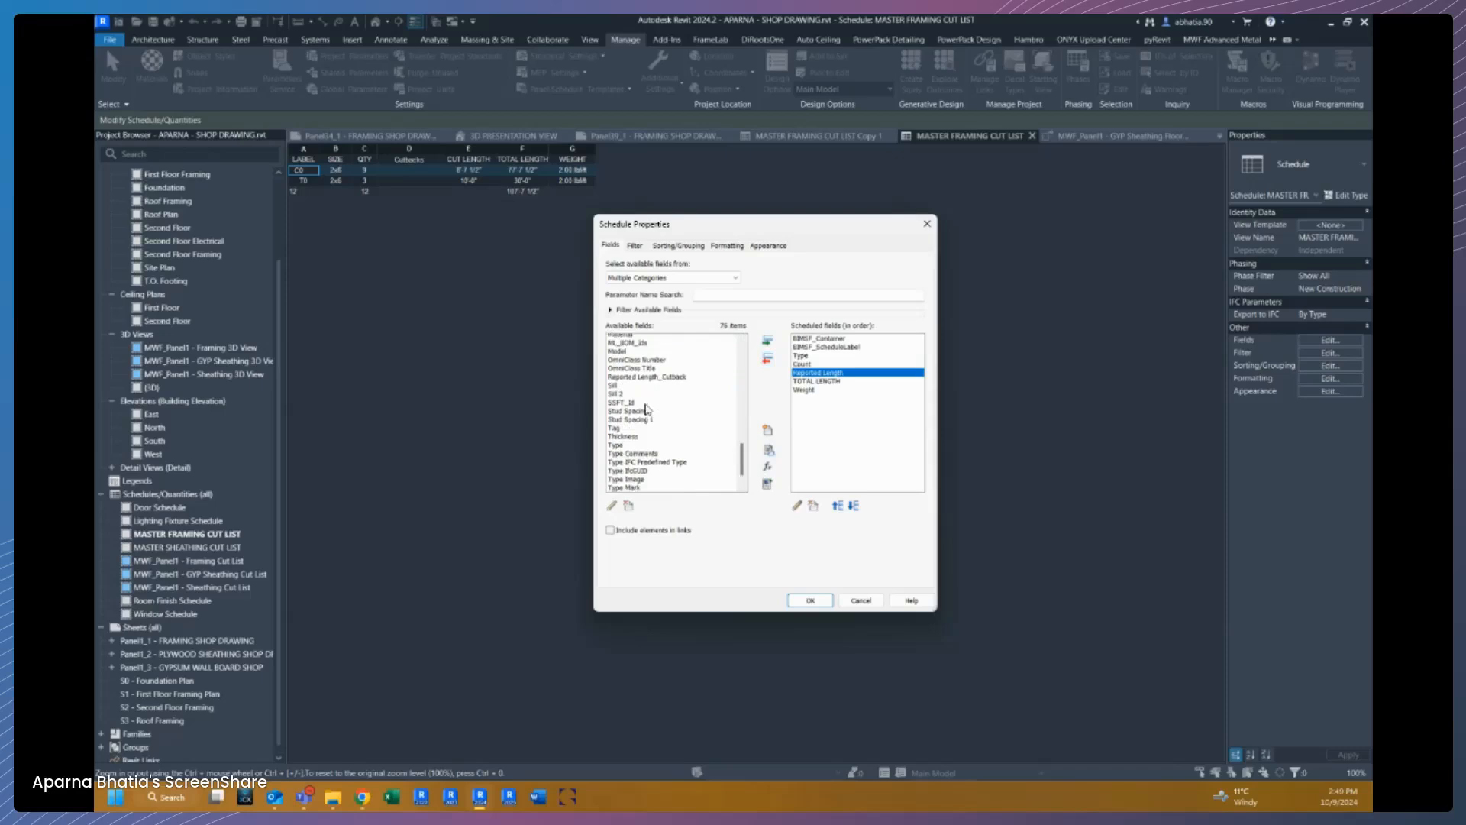
{"action": "scroll", "coordinate": [646, 416], "scroll_direction": "down", "scroll_amount": 2}
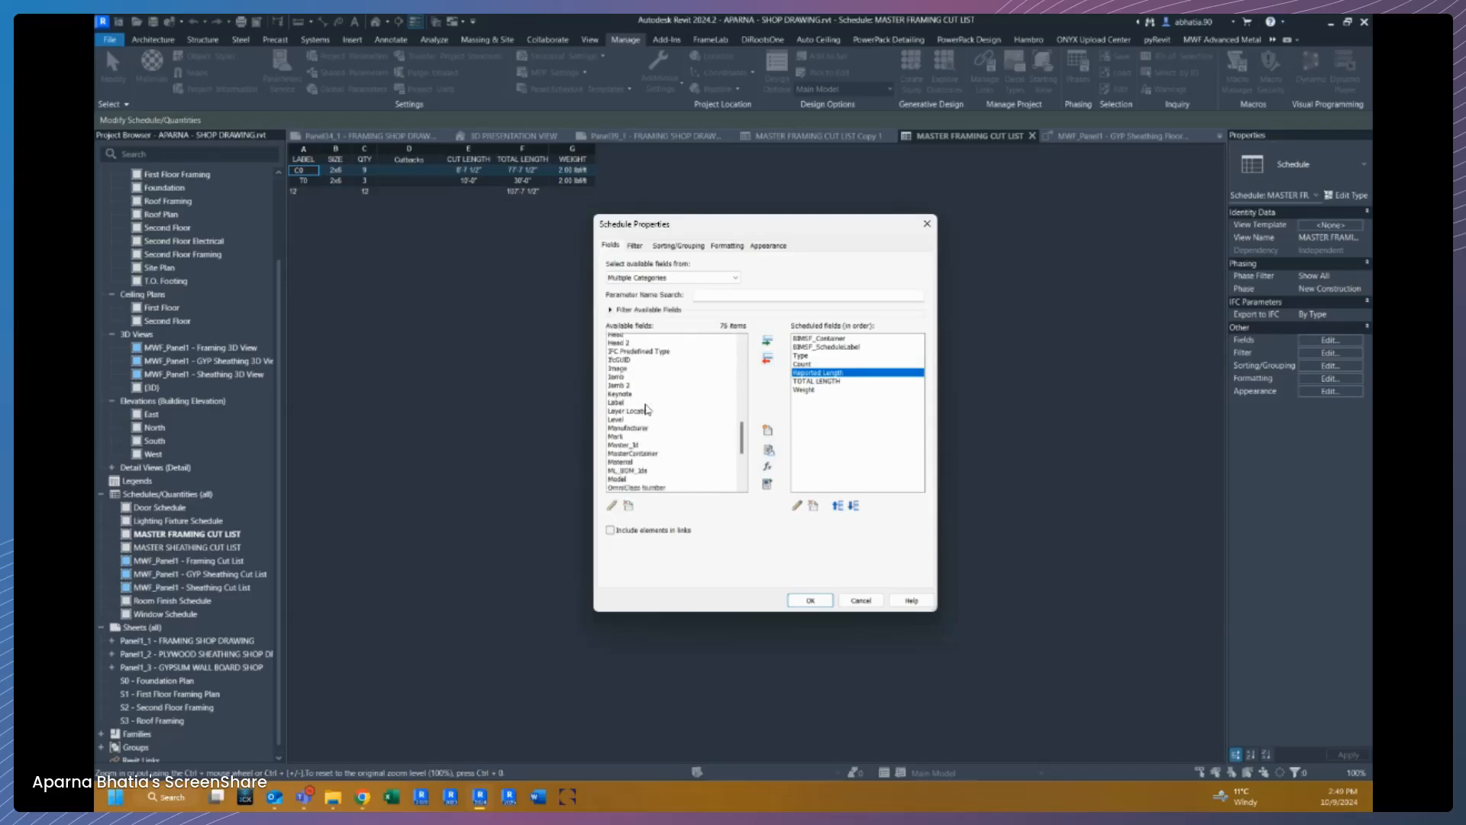
{"action": "left_click", "coordinate": [636, 466]}
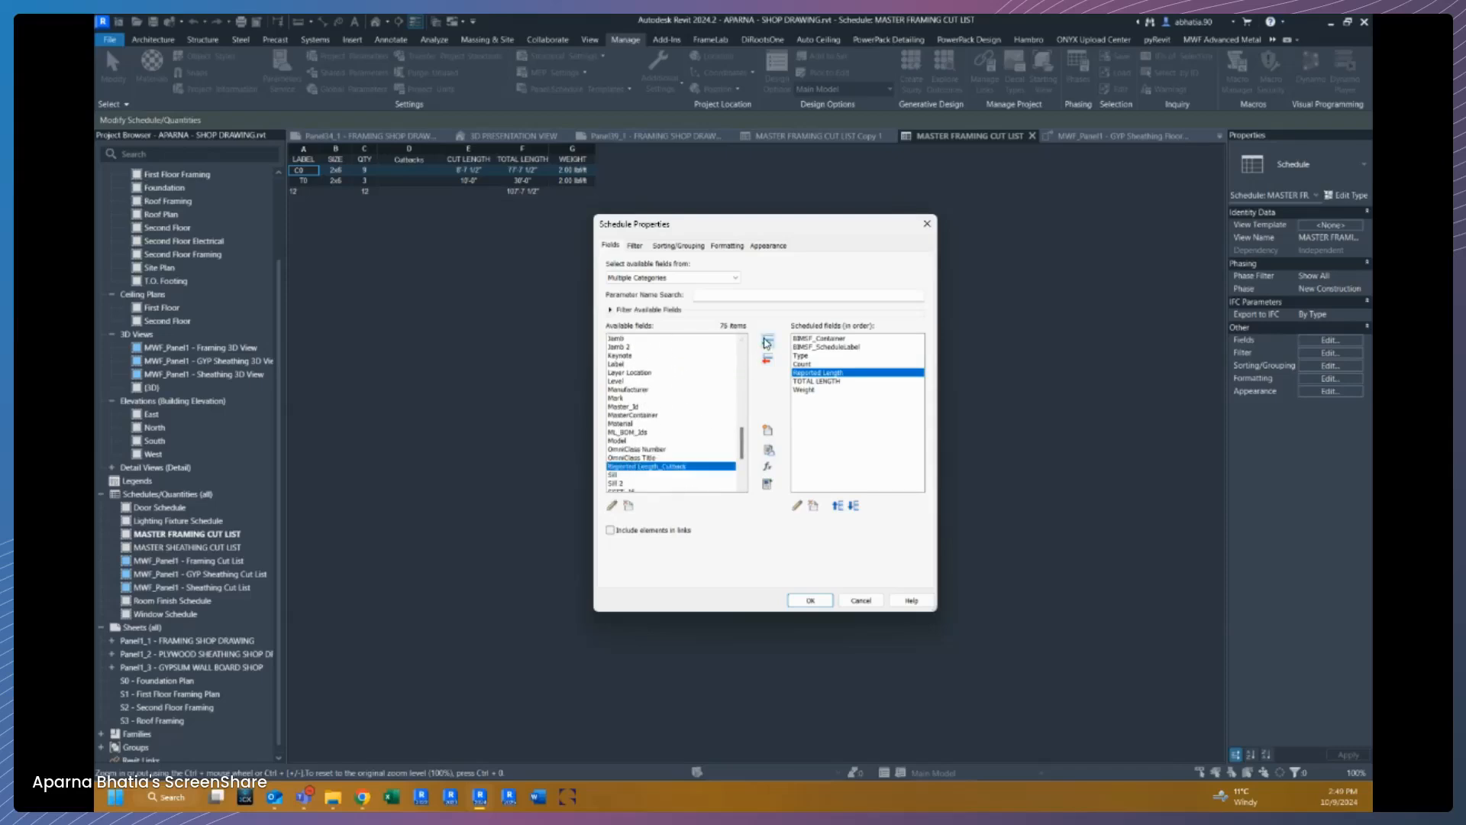
{"action": "left_click", "coordinate": [766, 344]}
{"action": "left_click", "coordinate": [838, 506]}
{"action": "left_click", "coordinate": [810, 601]}
Step: Set the C0 row's Reported Length_Cutback to 0' - 0 1/4" and widen that column to fit its full heading
{"action": "left_click", "coordinate": [399, 180]}
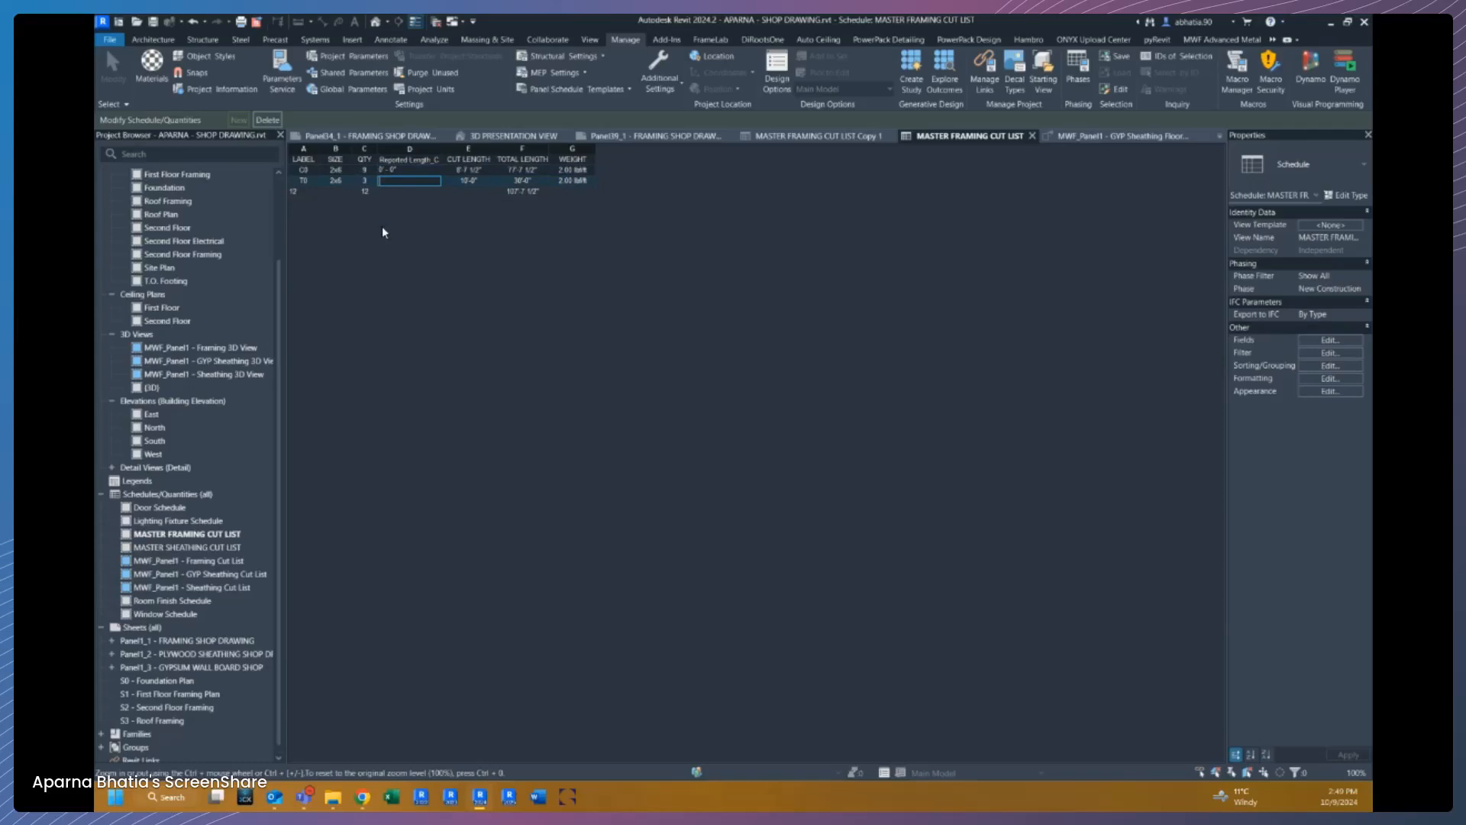
{"action": "left_click", "coordinate": [395, 171]}
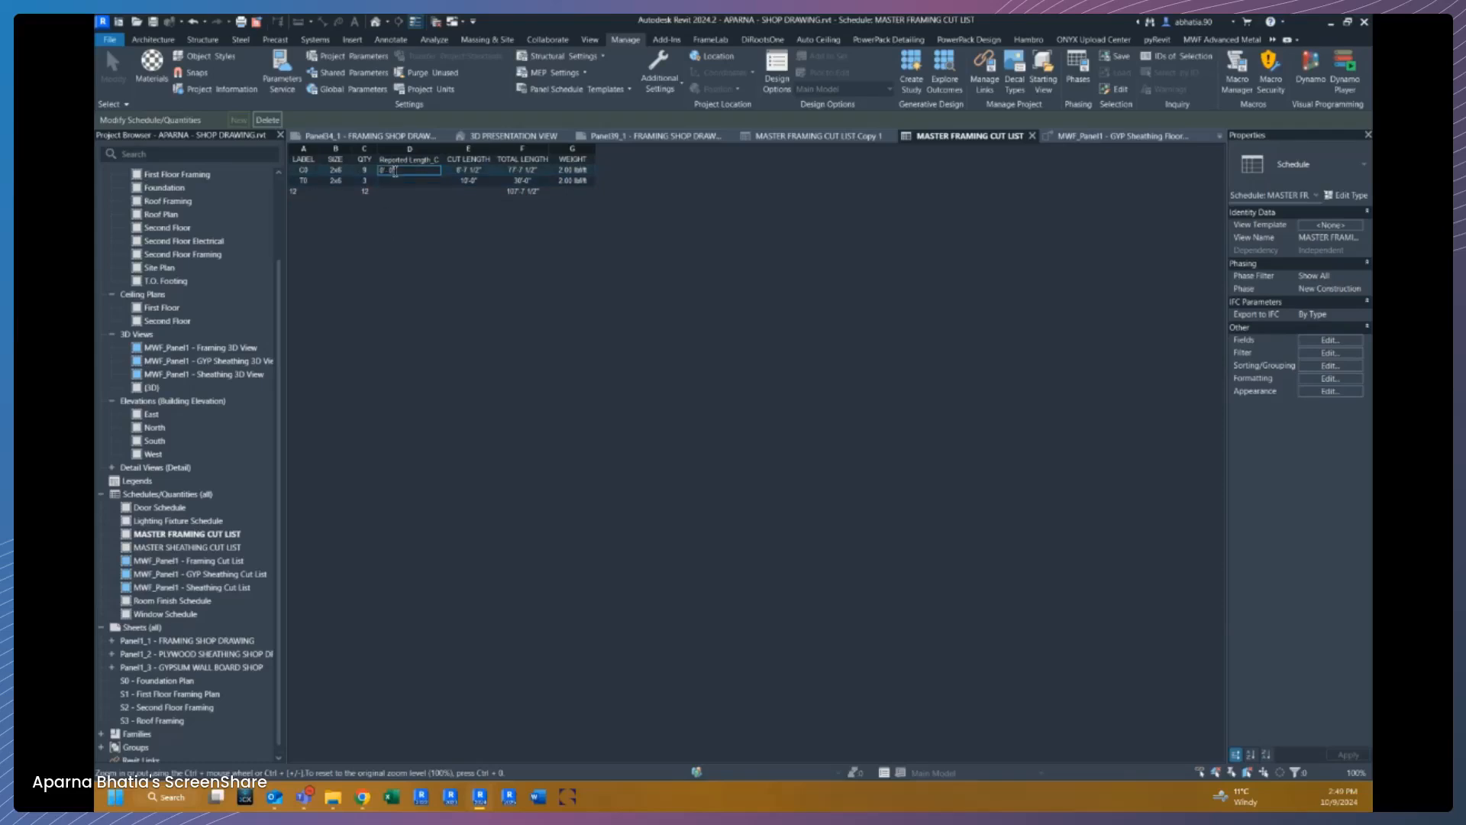
{"action": "left_click_drag", "start_coordinate": [394, 171], "coordinate": [386, 170]}
{"action": "left_click", "coordinate": [492, 173]}
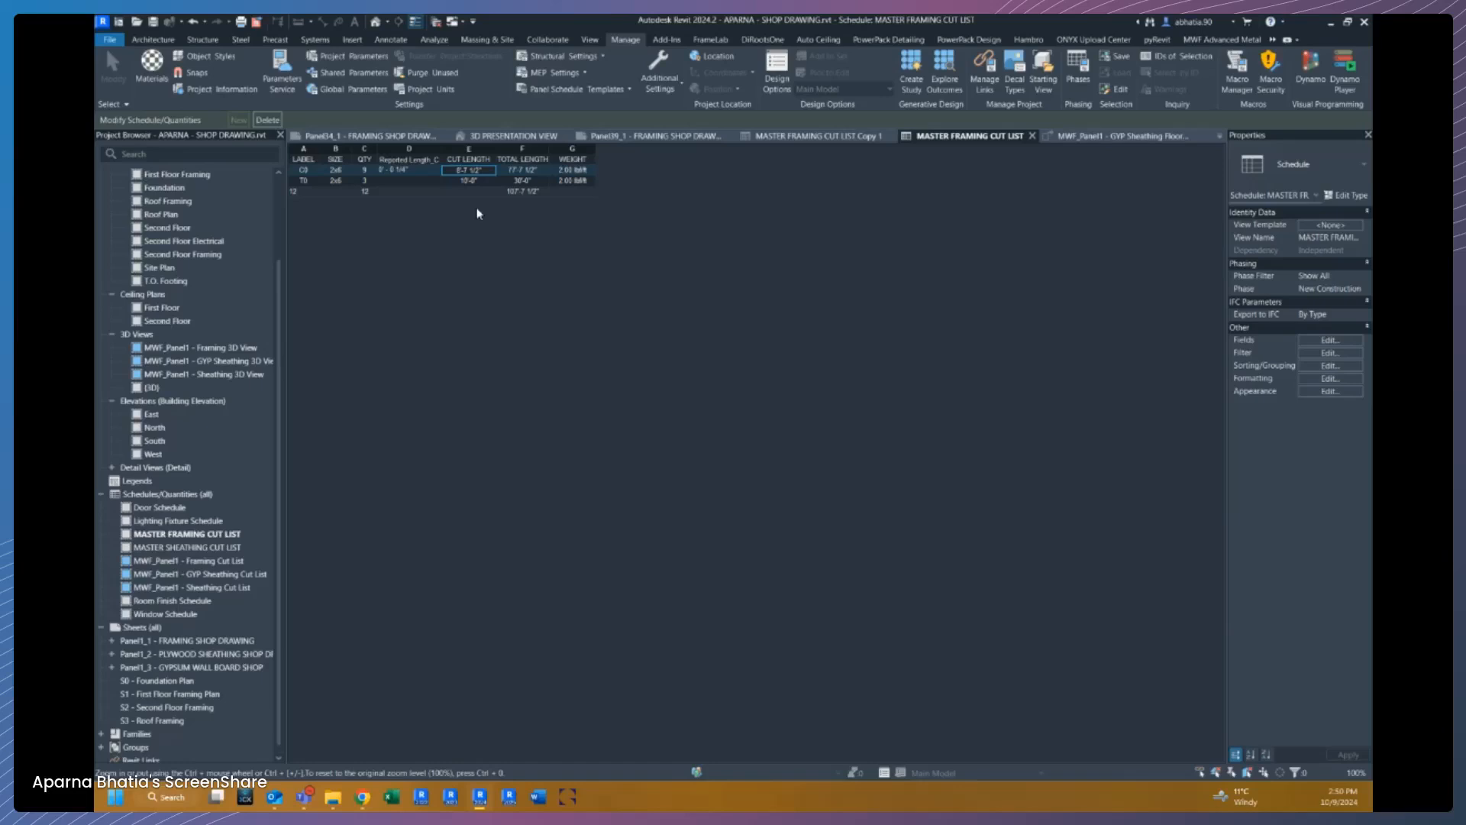
{"action": "left_click_drag", "start_coordinate": [442, 149], "coordinate": [556, 150]}
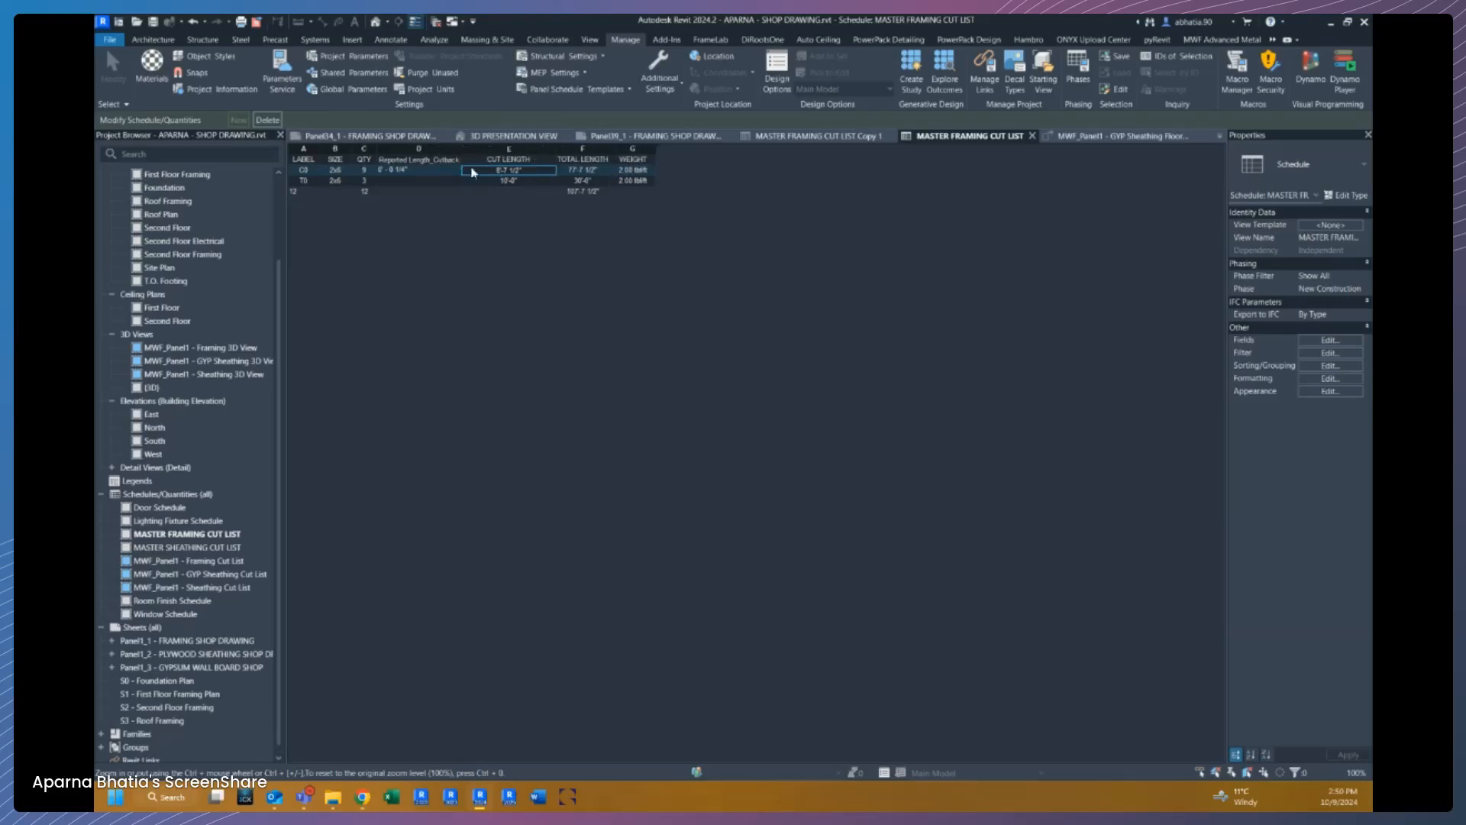
{"action": "left_click", "coordinate": [428, 168]}
Step: Create a calculated value named CUT LENGTH in the schedule's fields and set its type to Length
{"action": "left_click", "coordinate": [1314, 338]}
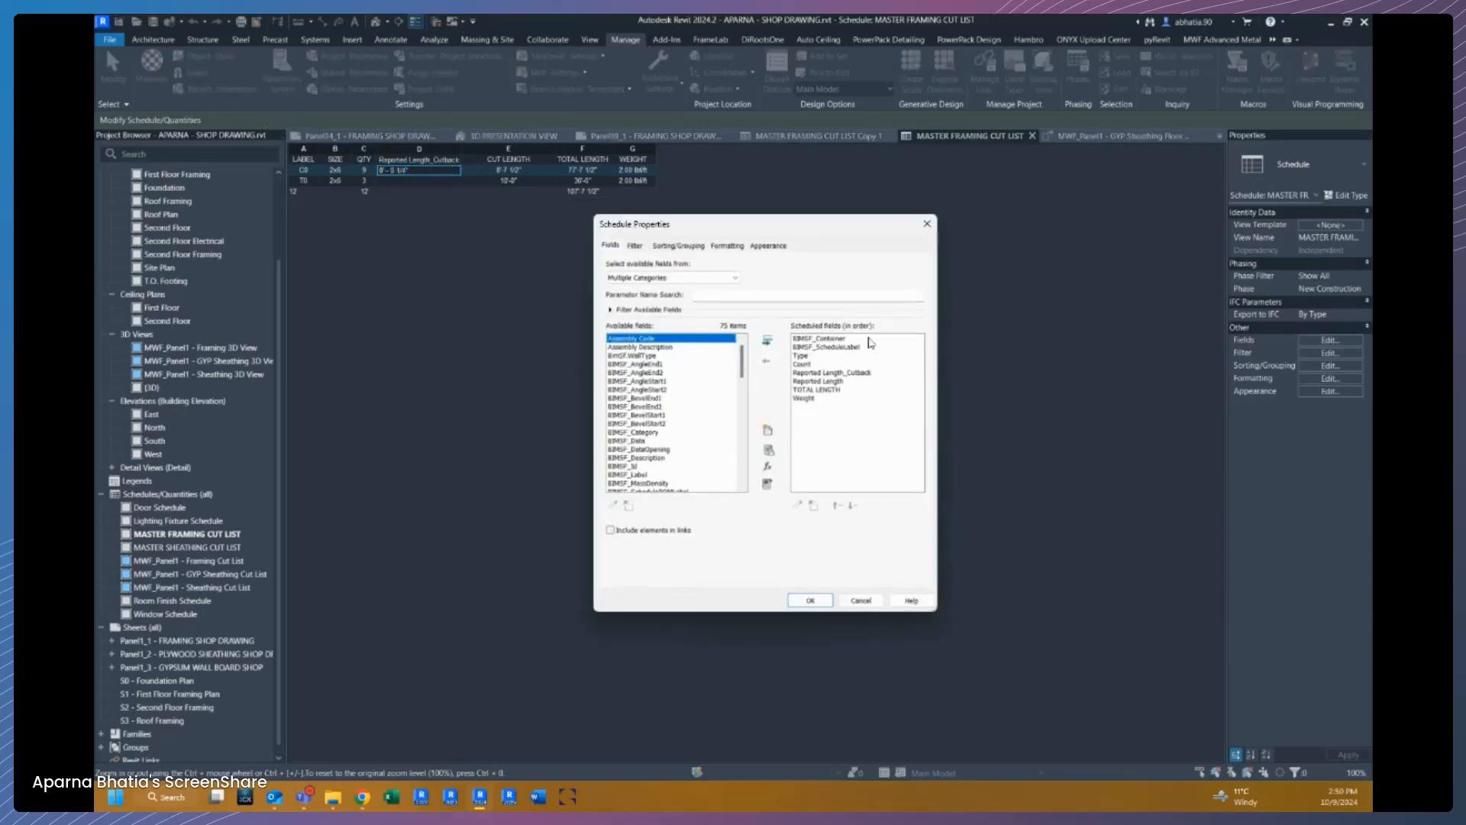
{"action": "left_click", "coordinate": [768, 466]}
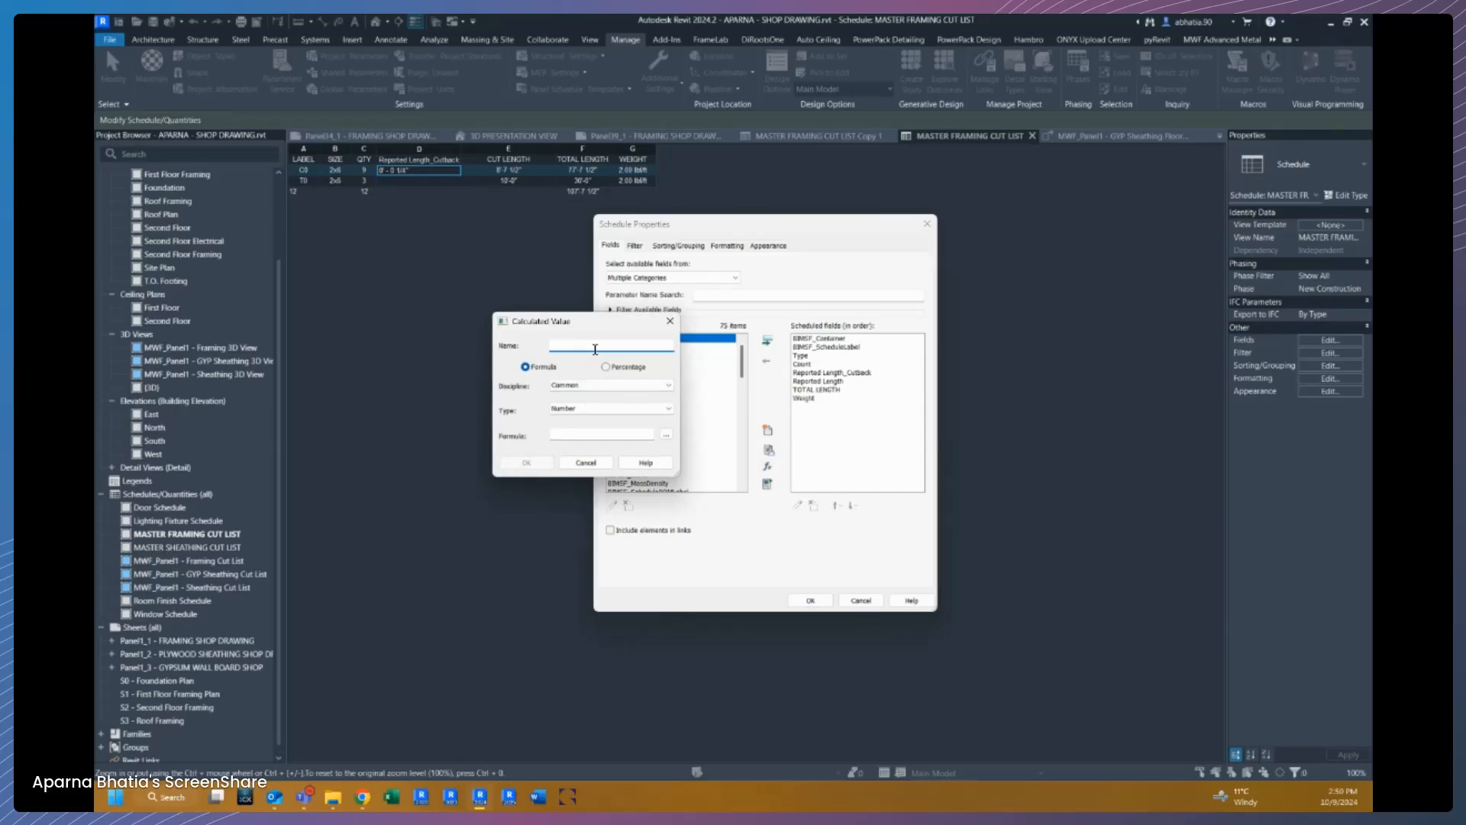
{"action": "type", "text": "Cut Letn"}
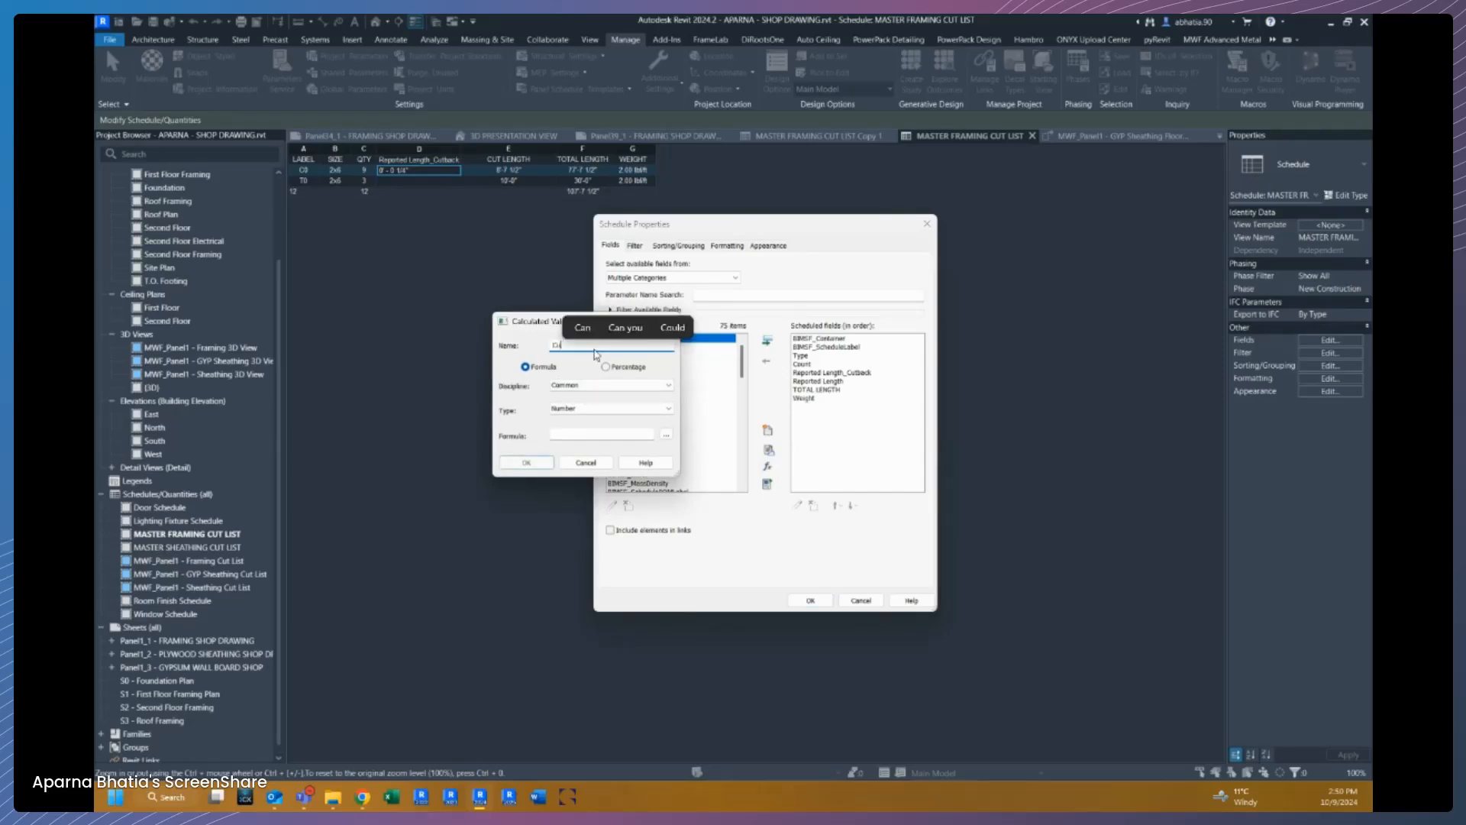
{"action": "key", "text": "BackSpace"}
{"action": "key", "text": "BackSpace"}
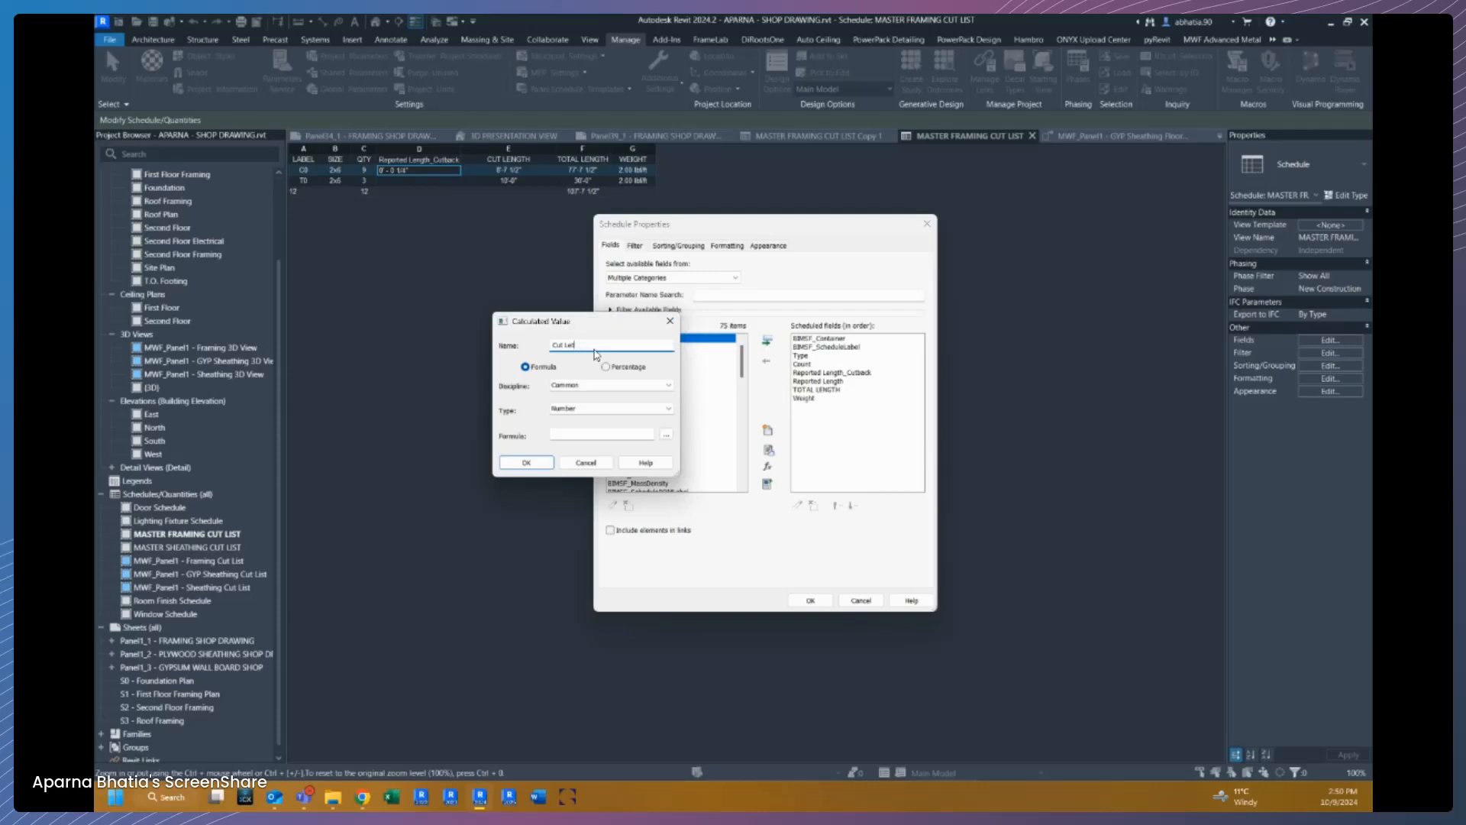
{"action": "key", "text": "BackSpace"}
{"action": "key", "text": "BackSpace"}
{"action": "type", "text": "CUT"}
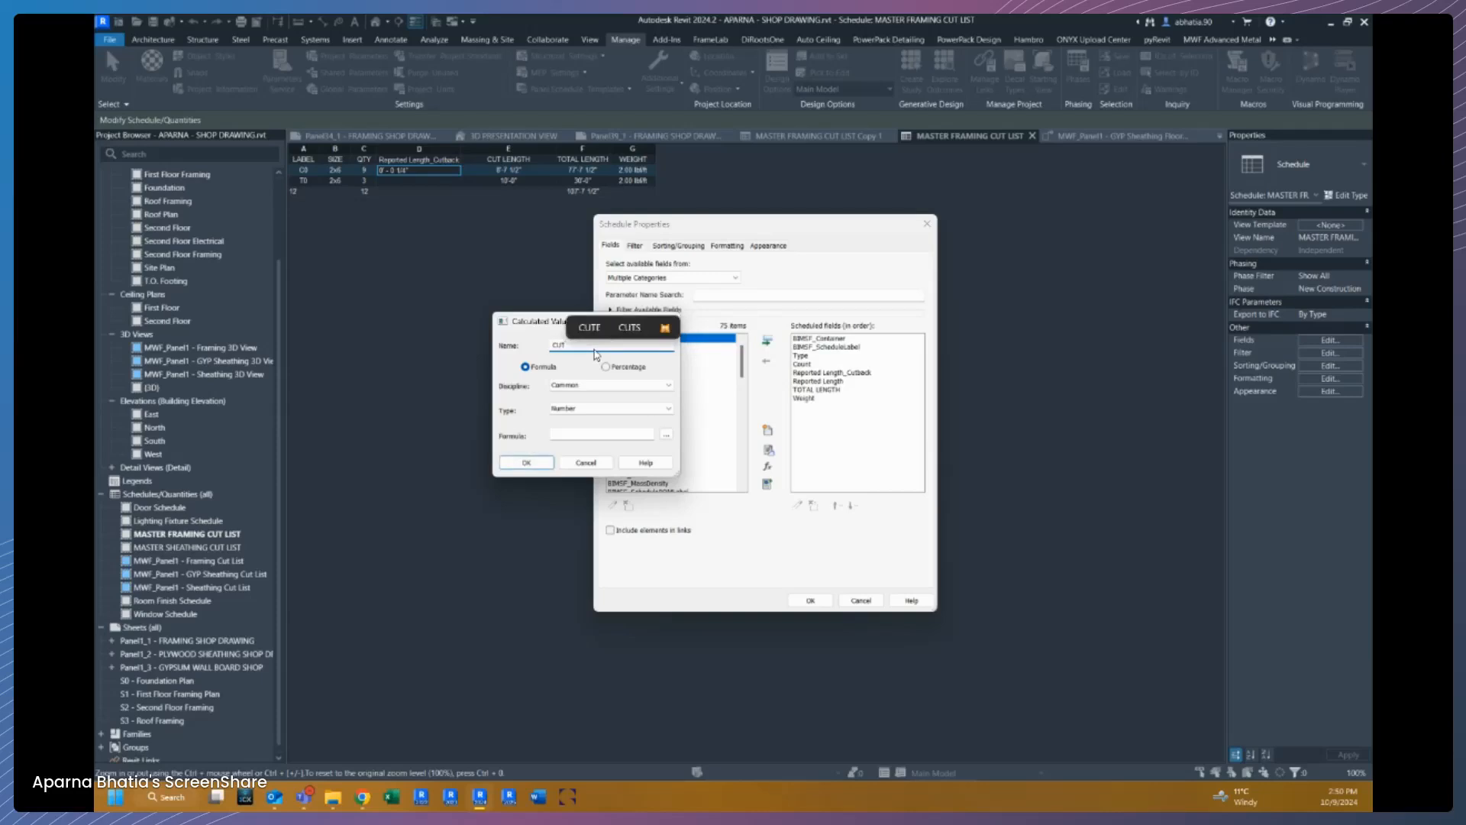
{"action": "type", "text": " LENGTH"}
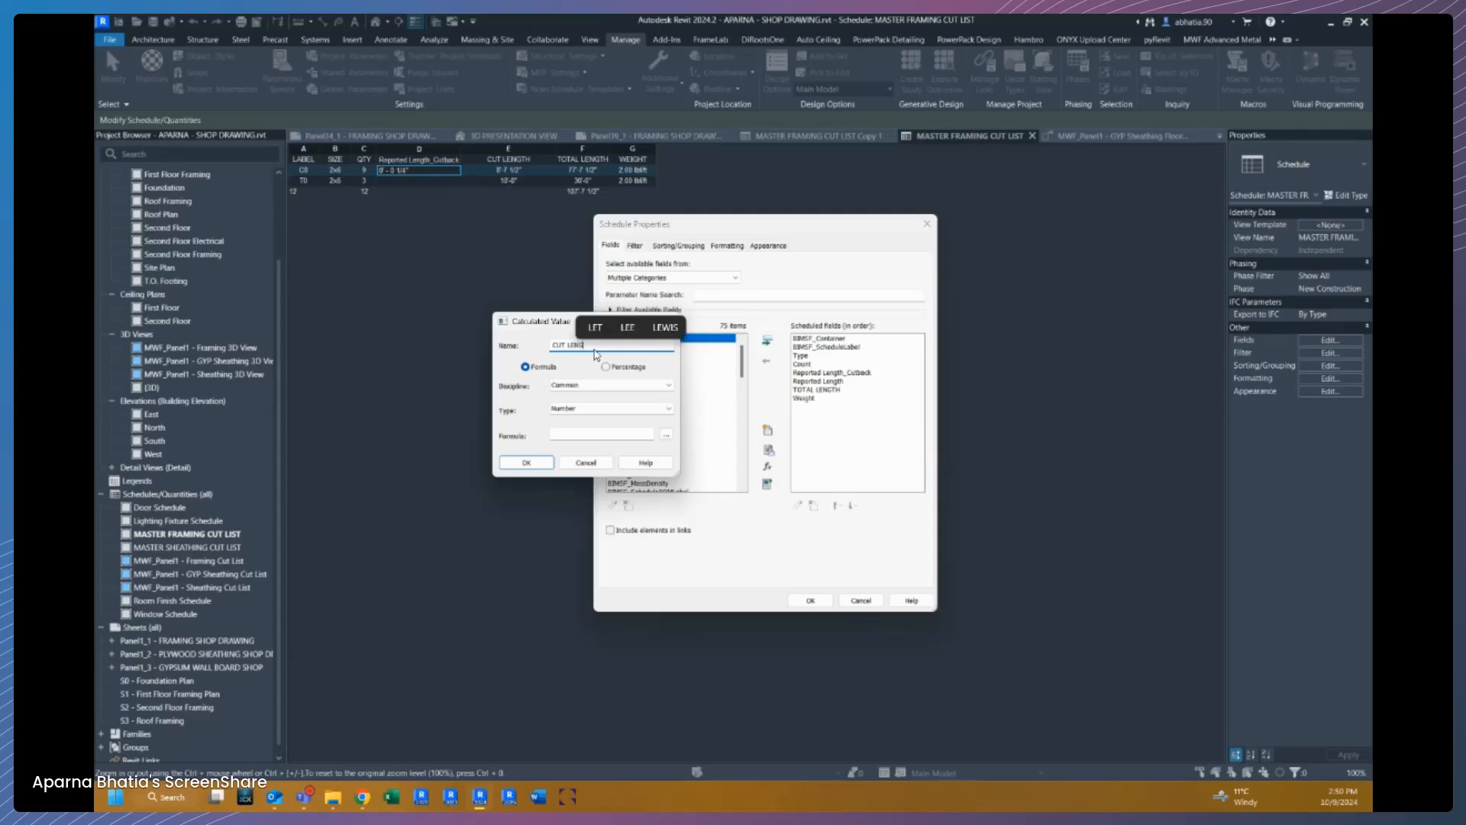
{"action": "left_click", "coordinate": [585, 405]}
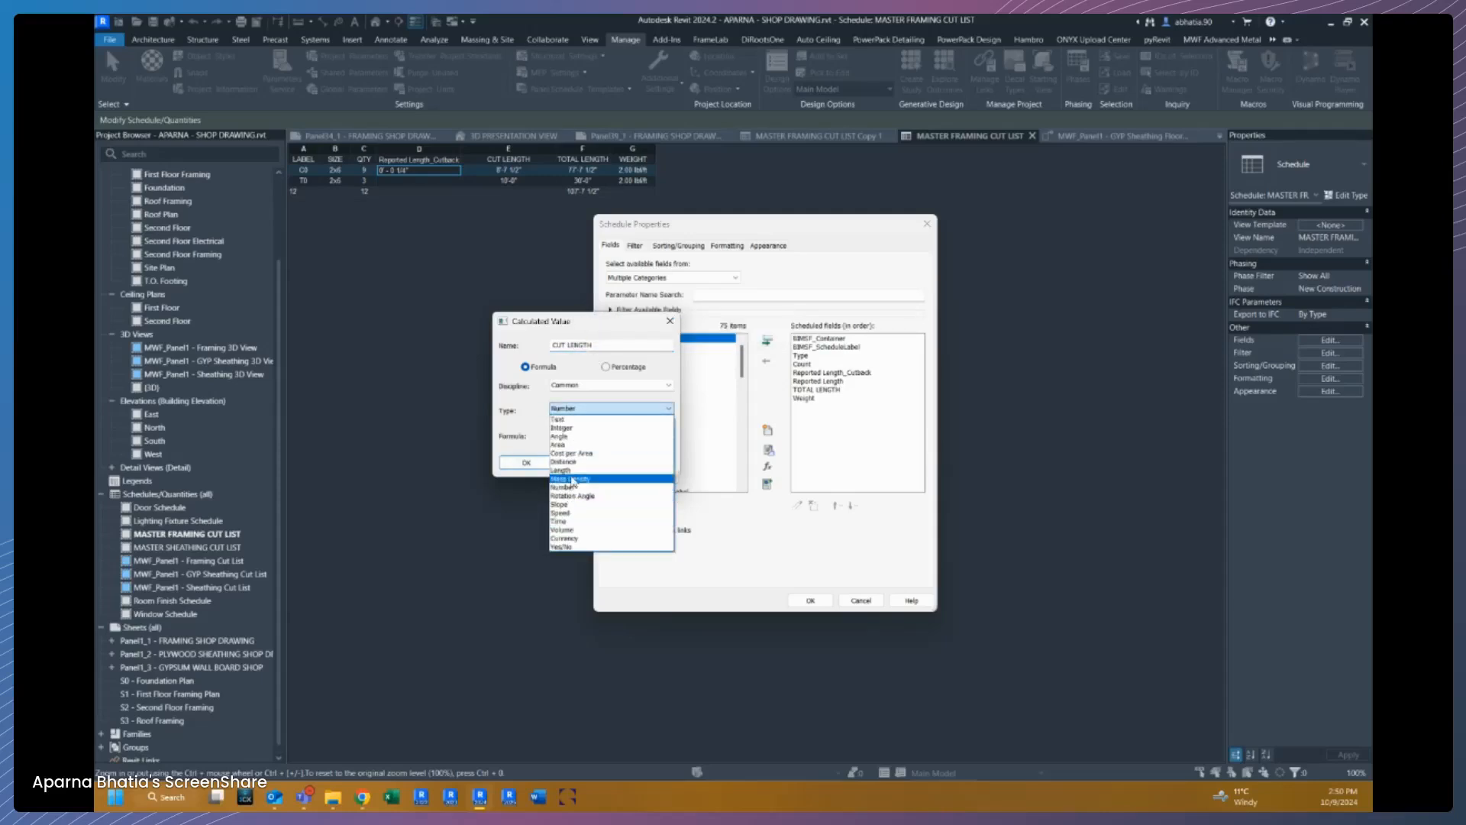
{"action": "left_click", "coordinate": [623, 469]}
Step: Define the CUT LENGTH formula as Reported Length minus Reported Length_Cutback and place the field directly before TOTAL LENGTH
{"action": "left_click", "coordinate": [666, 435]}
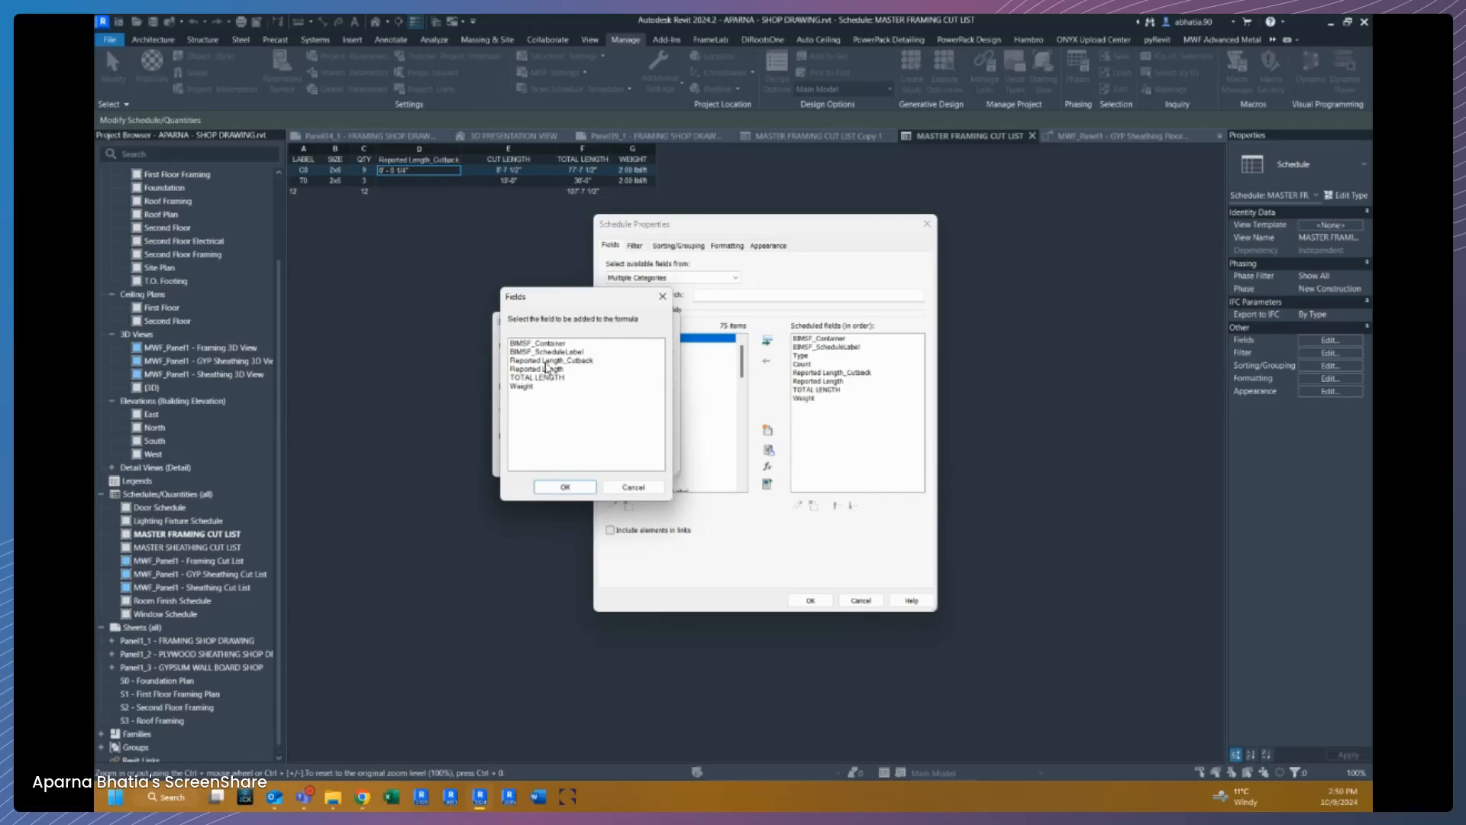
{"action": "left_click", "coordinate": [544, 369]}
{"action": "left_click", "coordinate": [566, 487]}
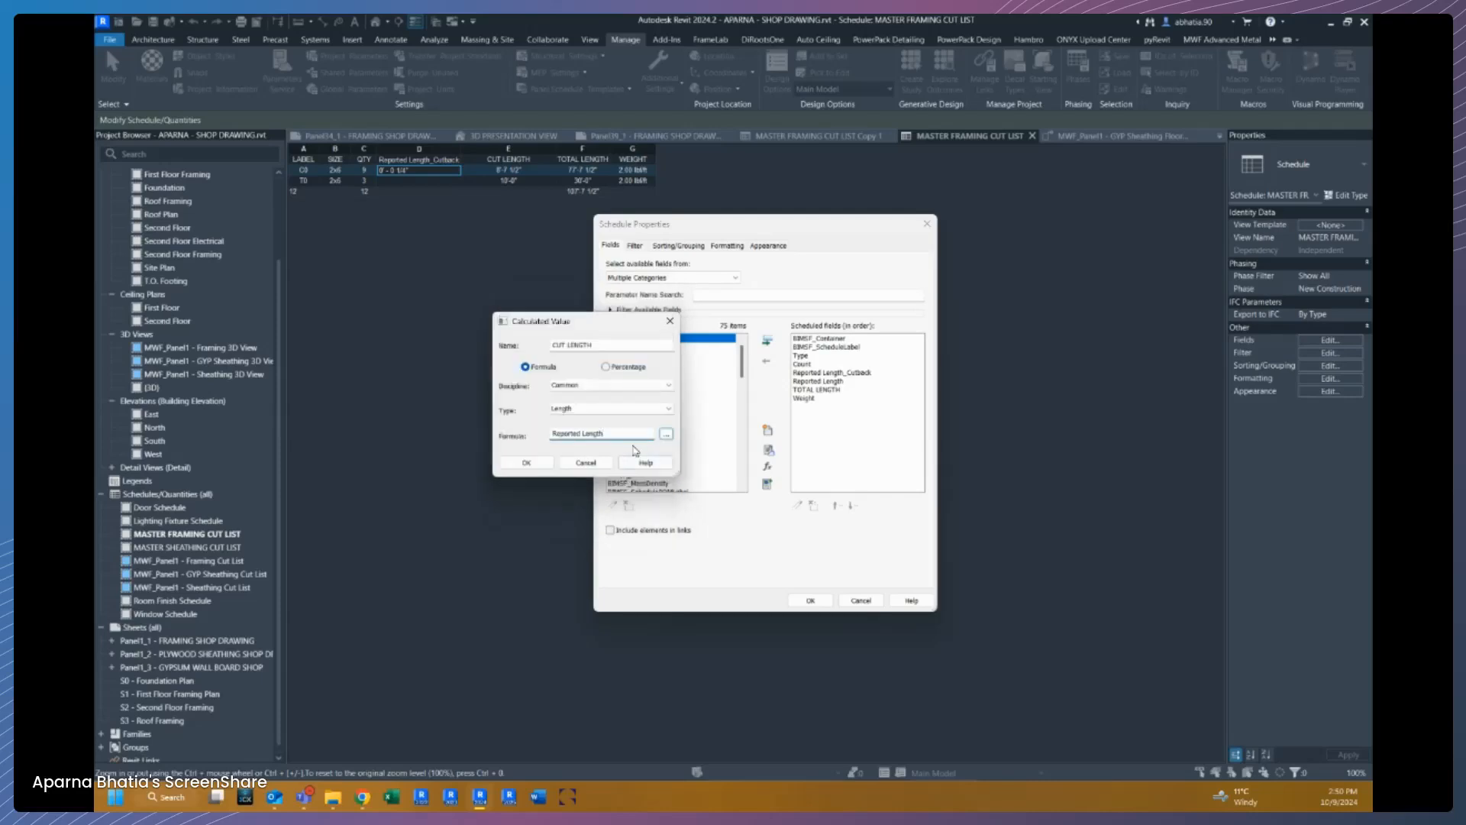
{"action": "left_click", "coordinate": [665, 434]}
{"action": "left_click", "coordinate": [567, 360]}
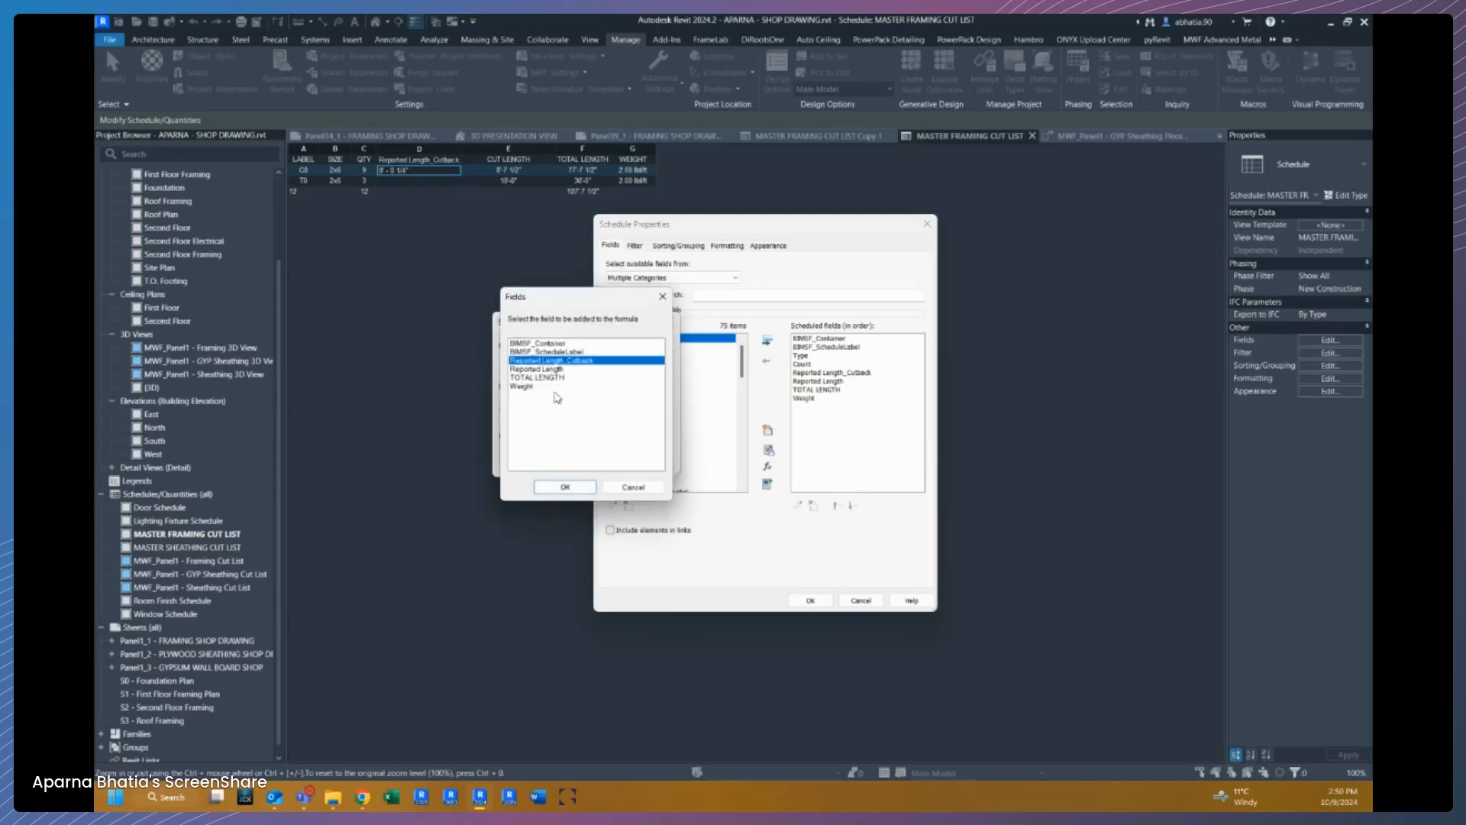
{"action": "left_click", "coordinate": [563, 487]}
{"action": "left_click", "coordinate": [603, 493]}
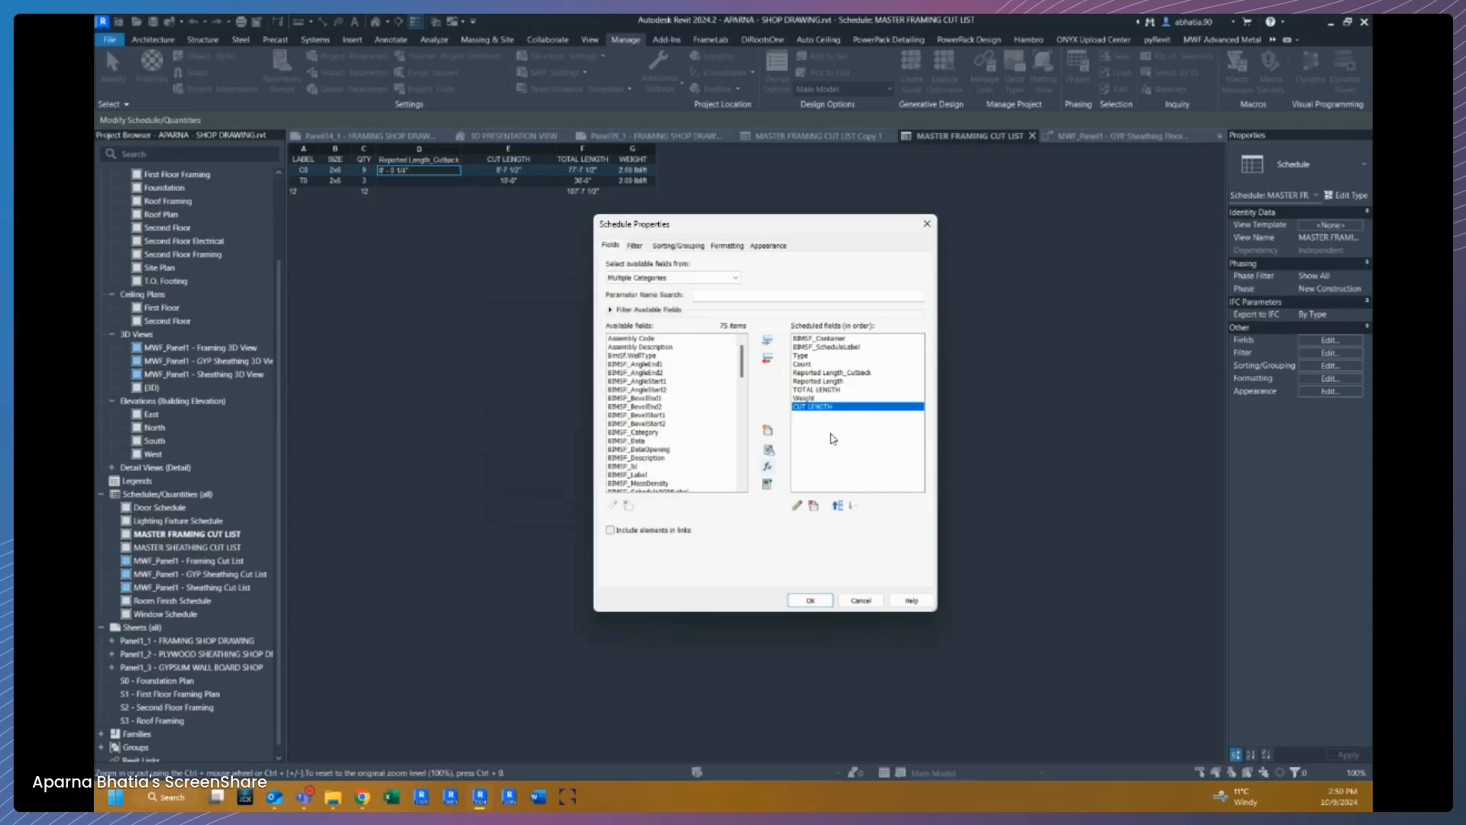
{"action": "left_click", "coordinate": [838, 506]}
{"action": "left_click", "coordinate": [837, 506]}
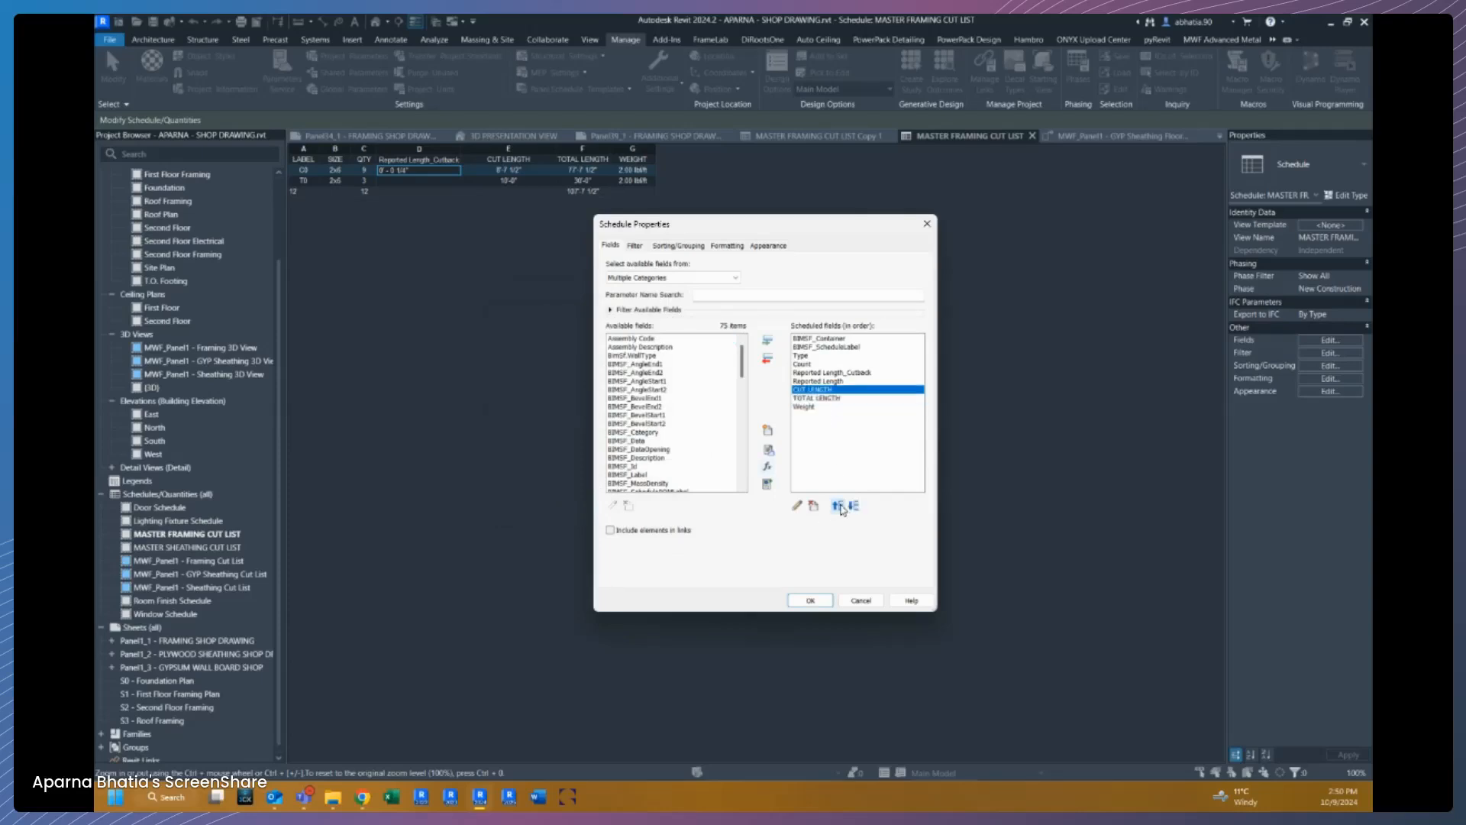
Step: Replace Reported Length with CUT LENGTH in the TOTAL LENGTH formula and apply the schedule field changes
{"action": "left_click", "coordinate": [821, 398]}
{"action": "left_click", "coordinate": [796, 505]}
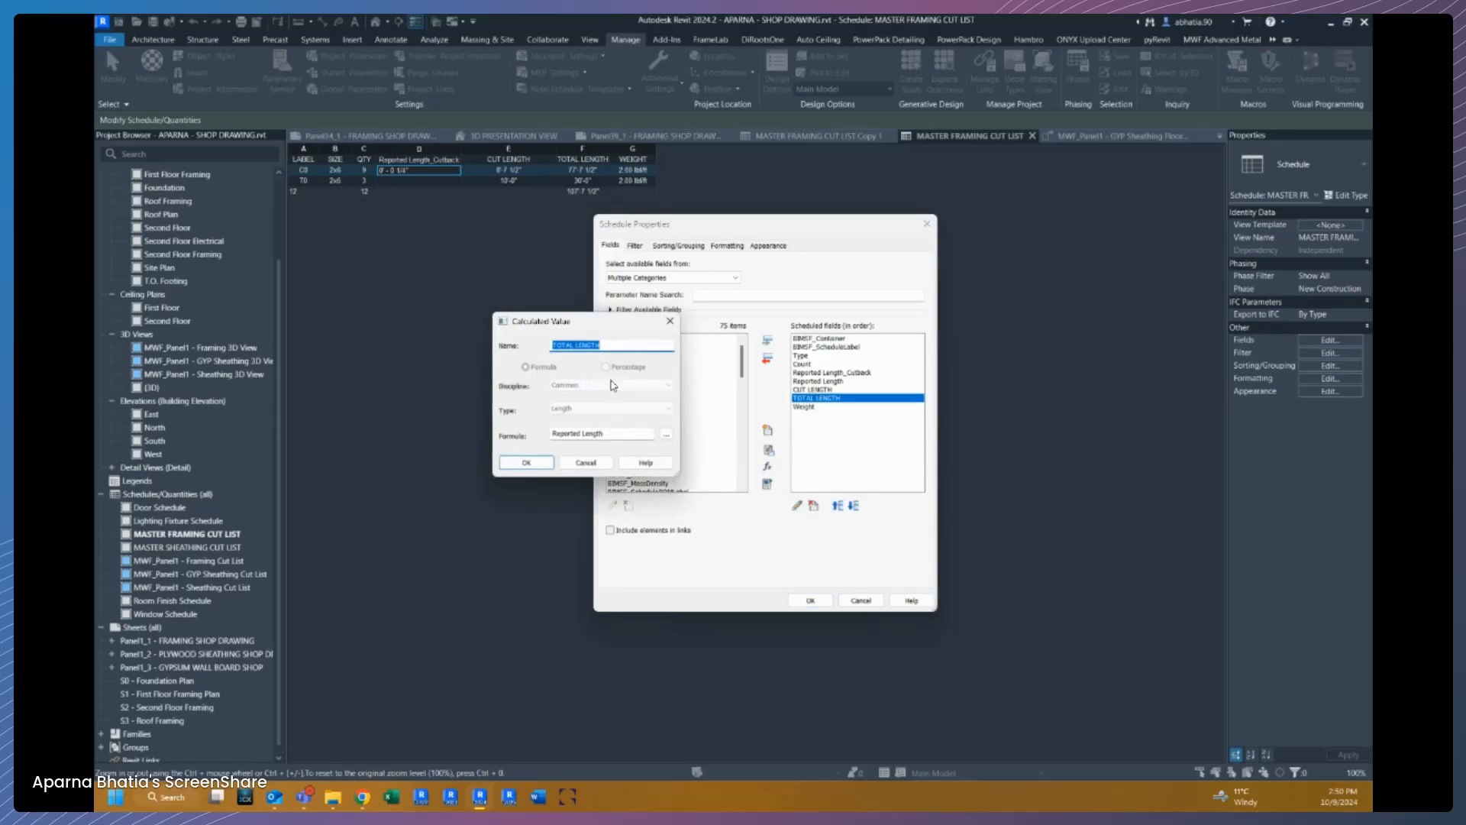
{"action": "left_click", "coordinate": [665, 435]}
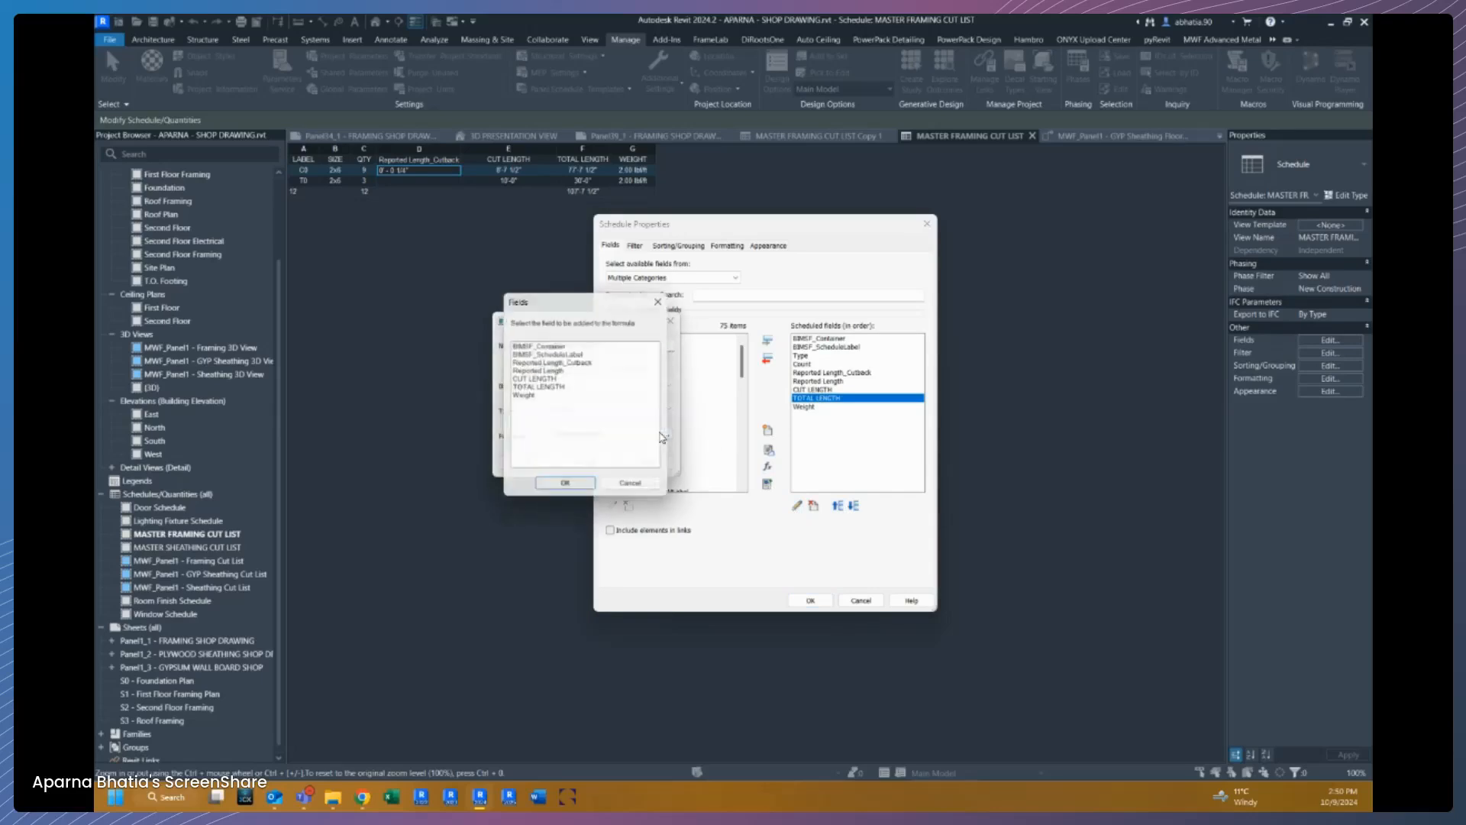
{"action": "left_click", "coordinate": [543, 377]}
{"action": "left_click", "coordinate": [564, 488]}
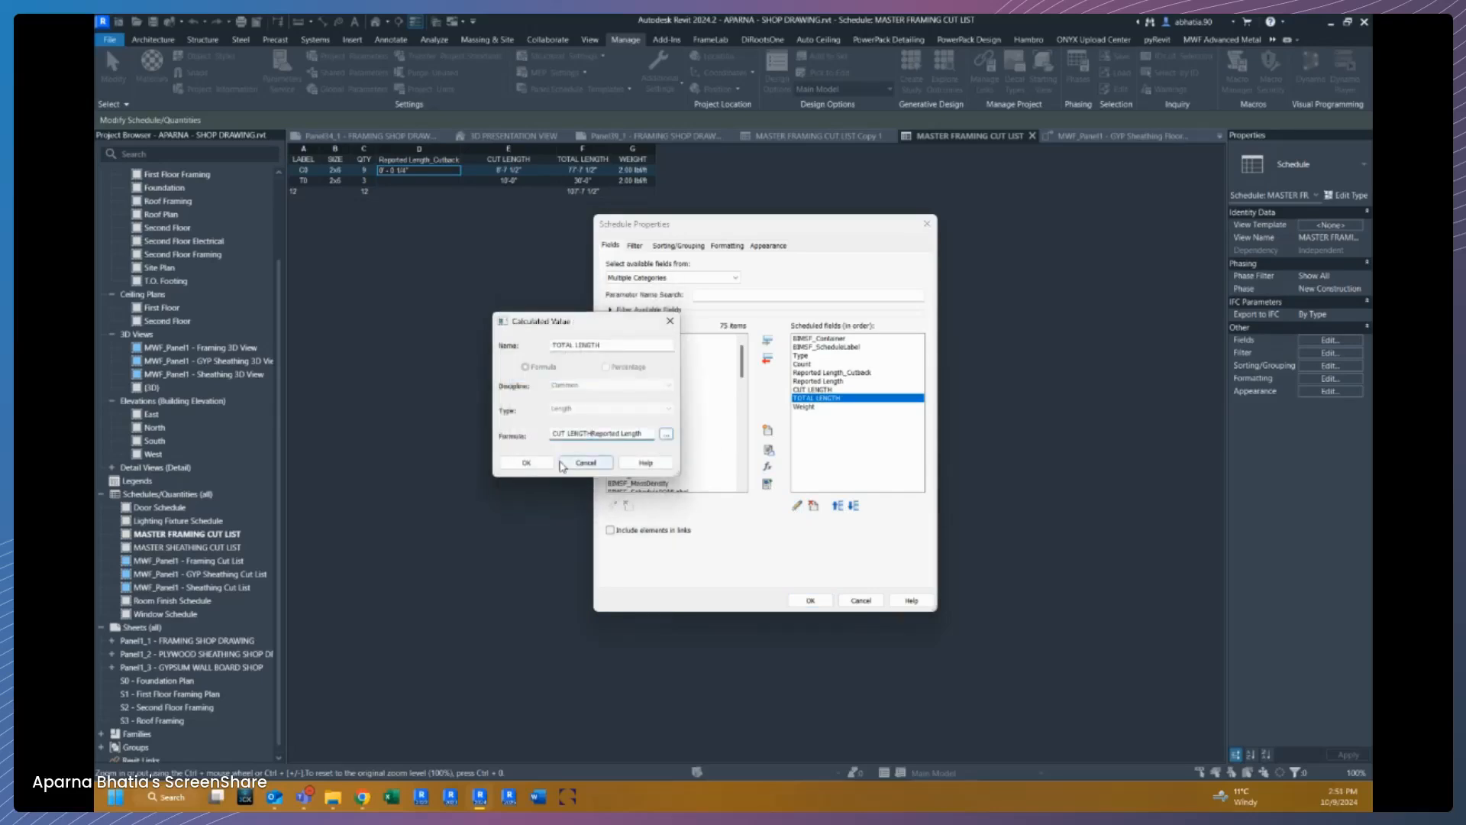
{"action": "left_click_drag", "start_coordinate": [591, 433], "coordinate": [640, 432]}
{"action": "key", "text": "BackSpace"}
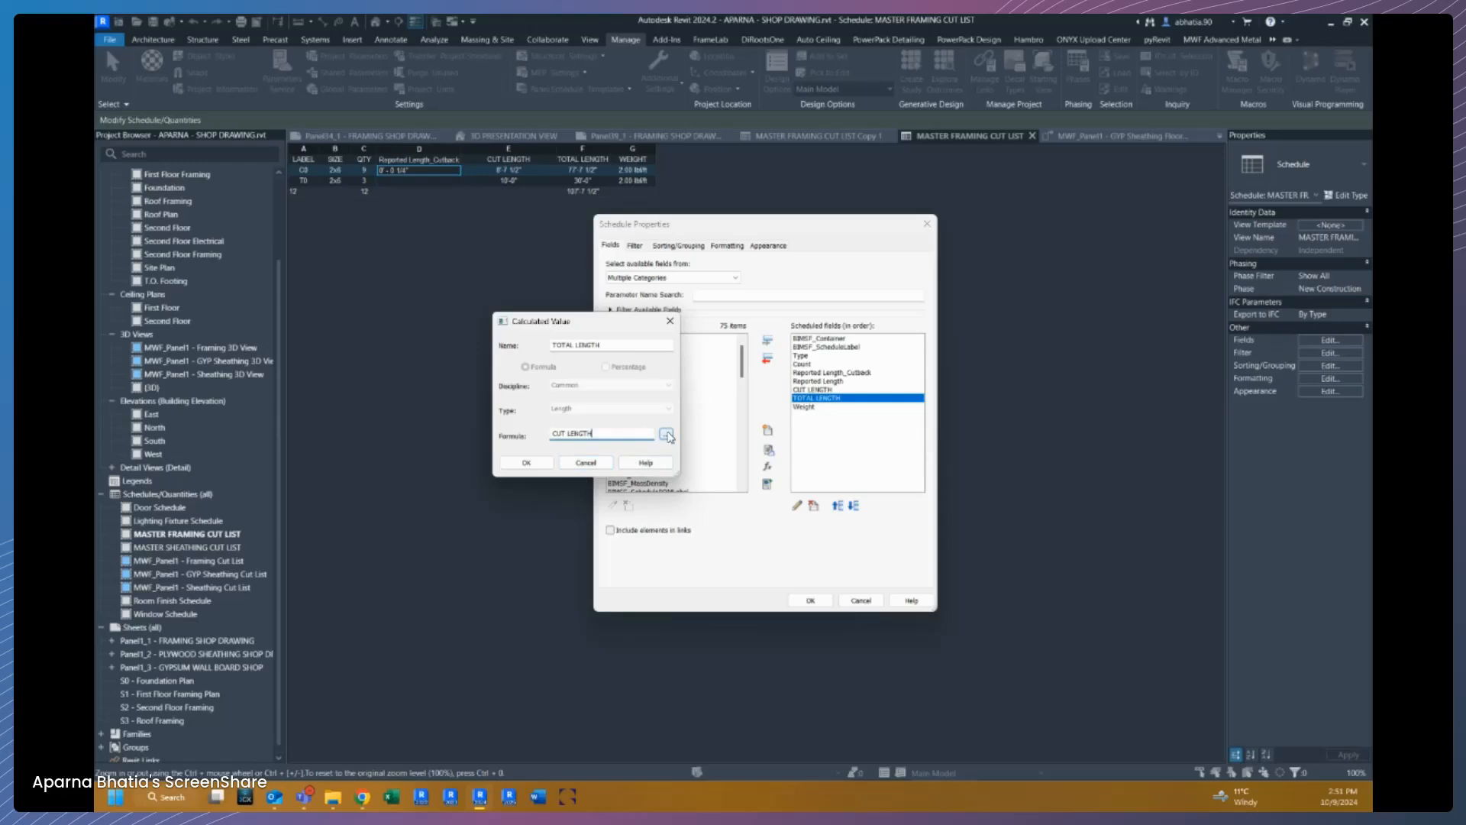
{"action": "left_click", "coordinate": [525, 463]}
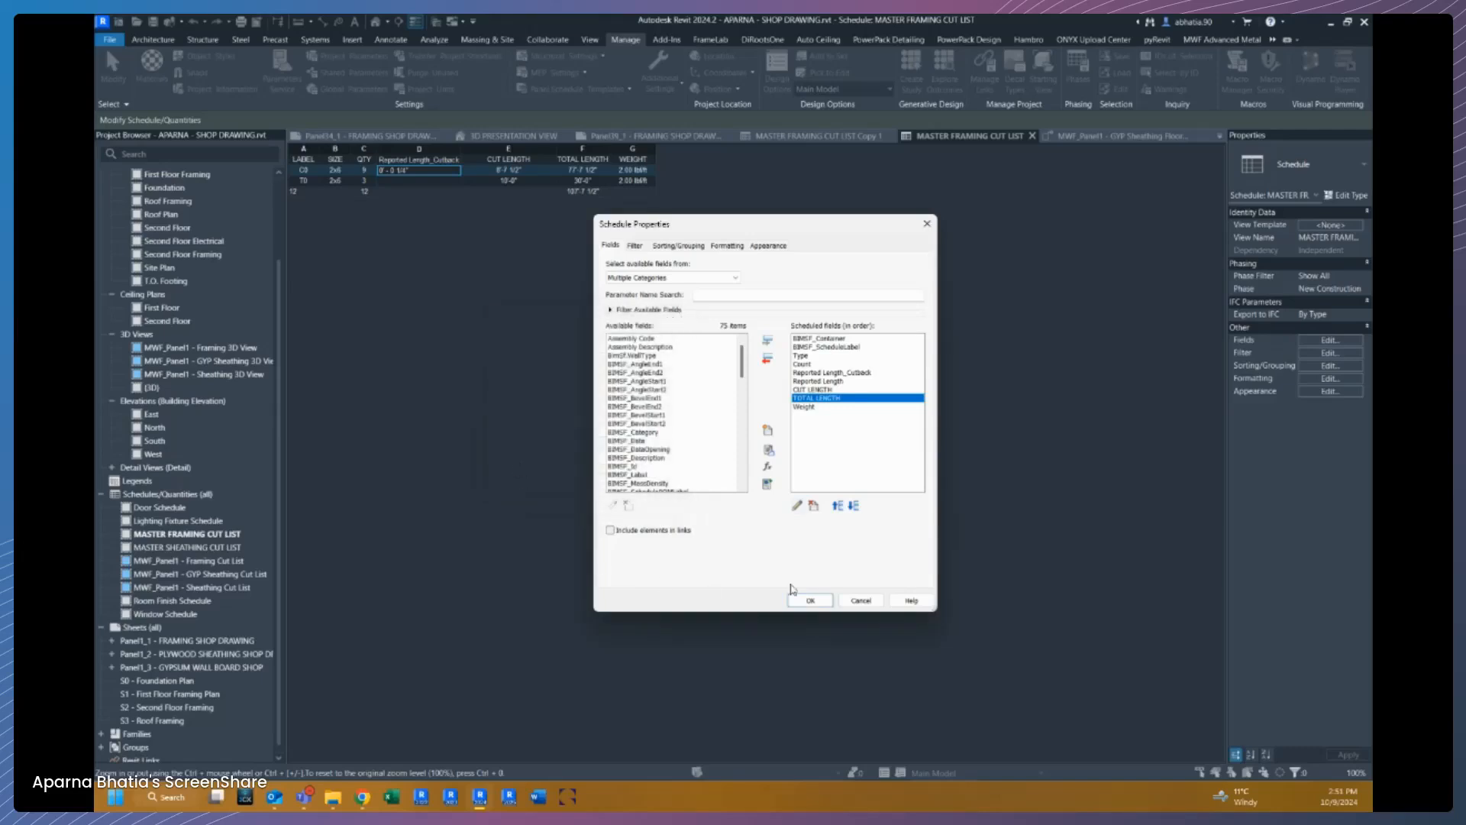
{"action": "left_click", "coordinate": [808, 601]}
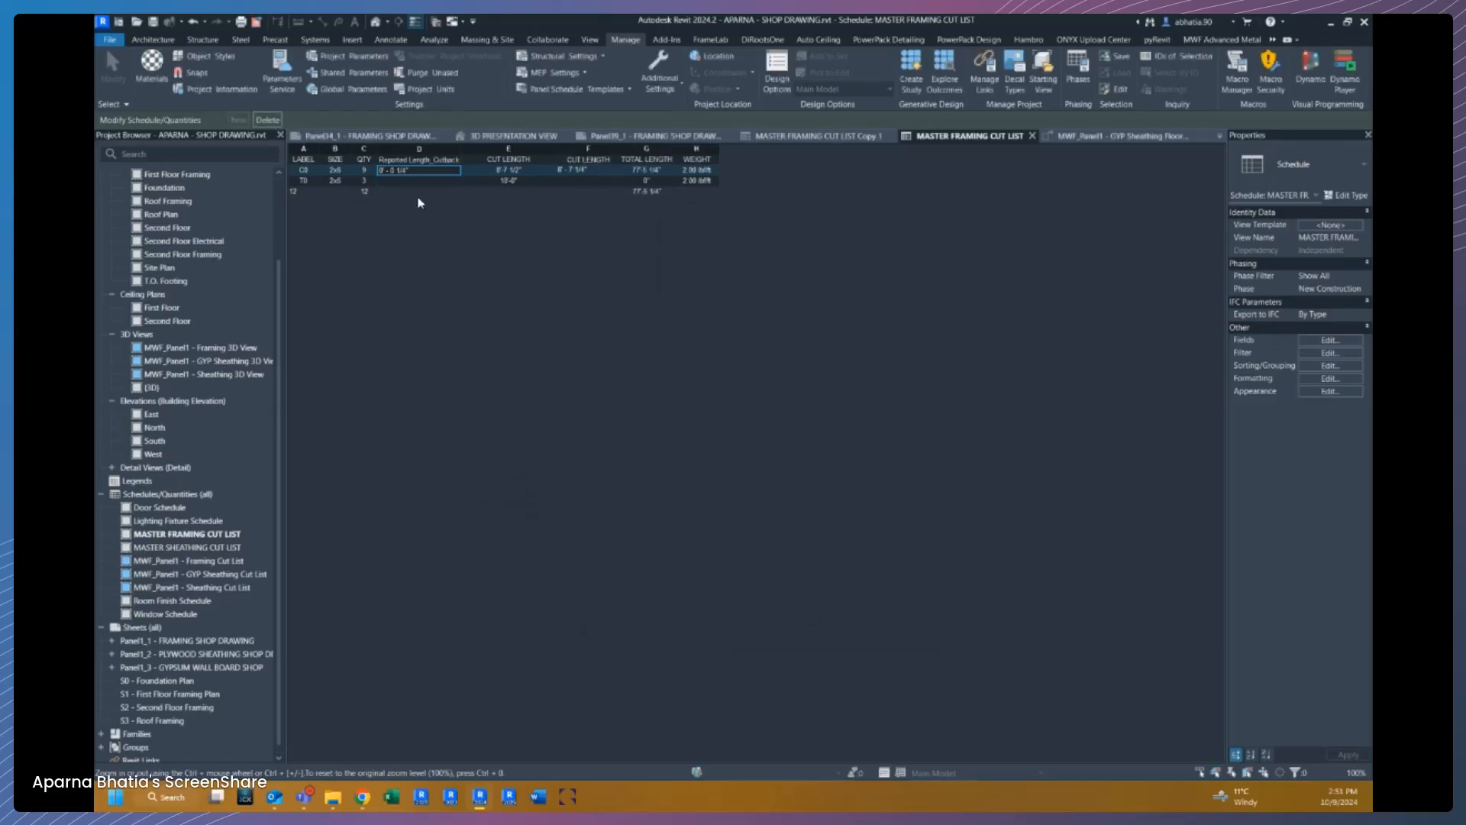
Step: Hide the Reported Length_Cutback column in the master framing cut list
{"action": "left_click", "coordinate": [404, 171]}
{"action": "left_click", "coordinate": [448, 155]}
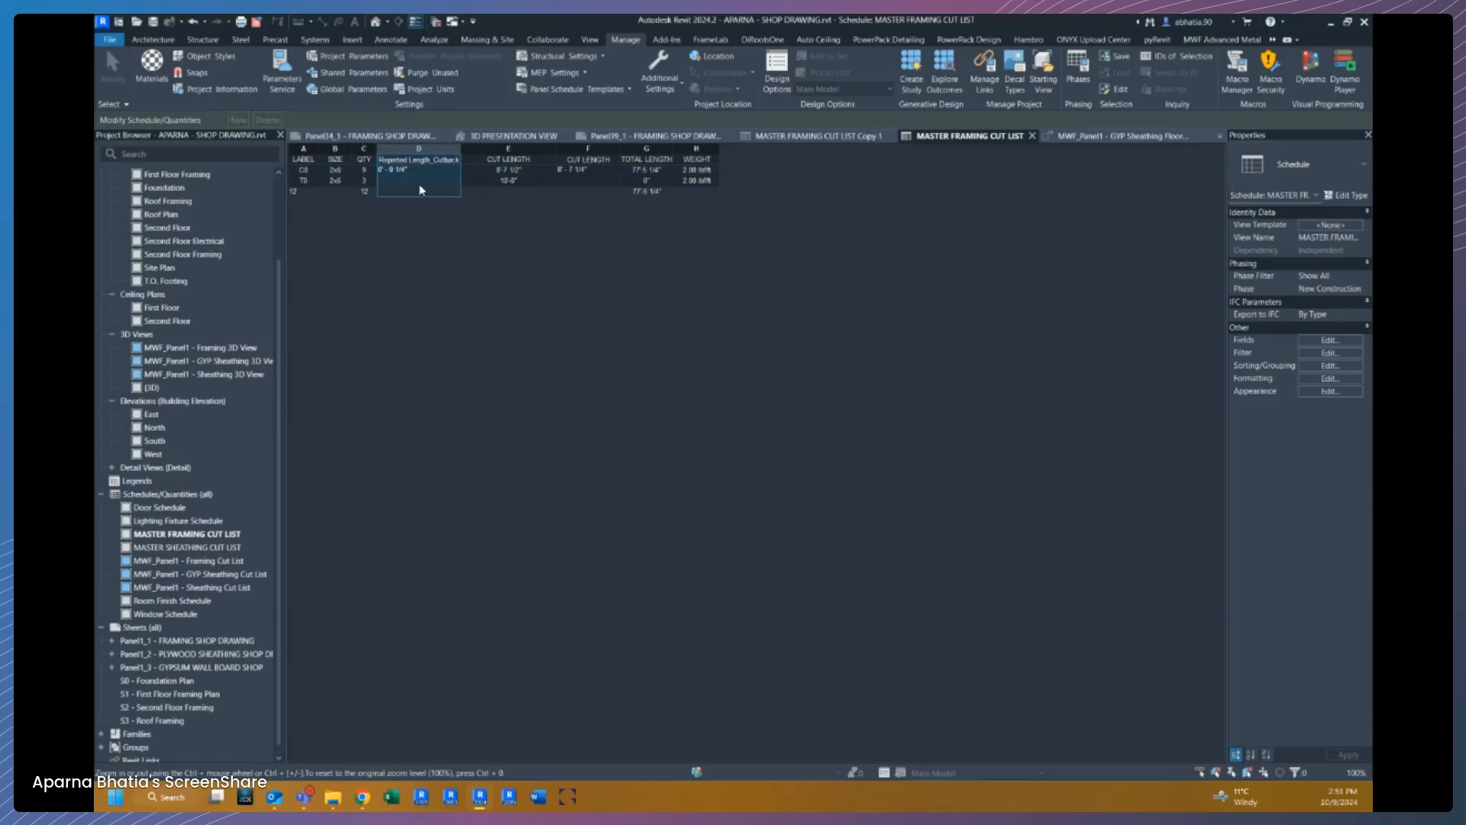
{"action": "left_click", "coordinate": [1222, 39]}
{"action": "left_click", "coordinate": [1273, 42]}
{"action": "left_click", "coordinate": [1235, 80]}
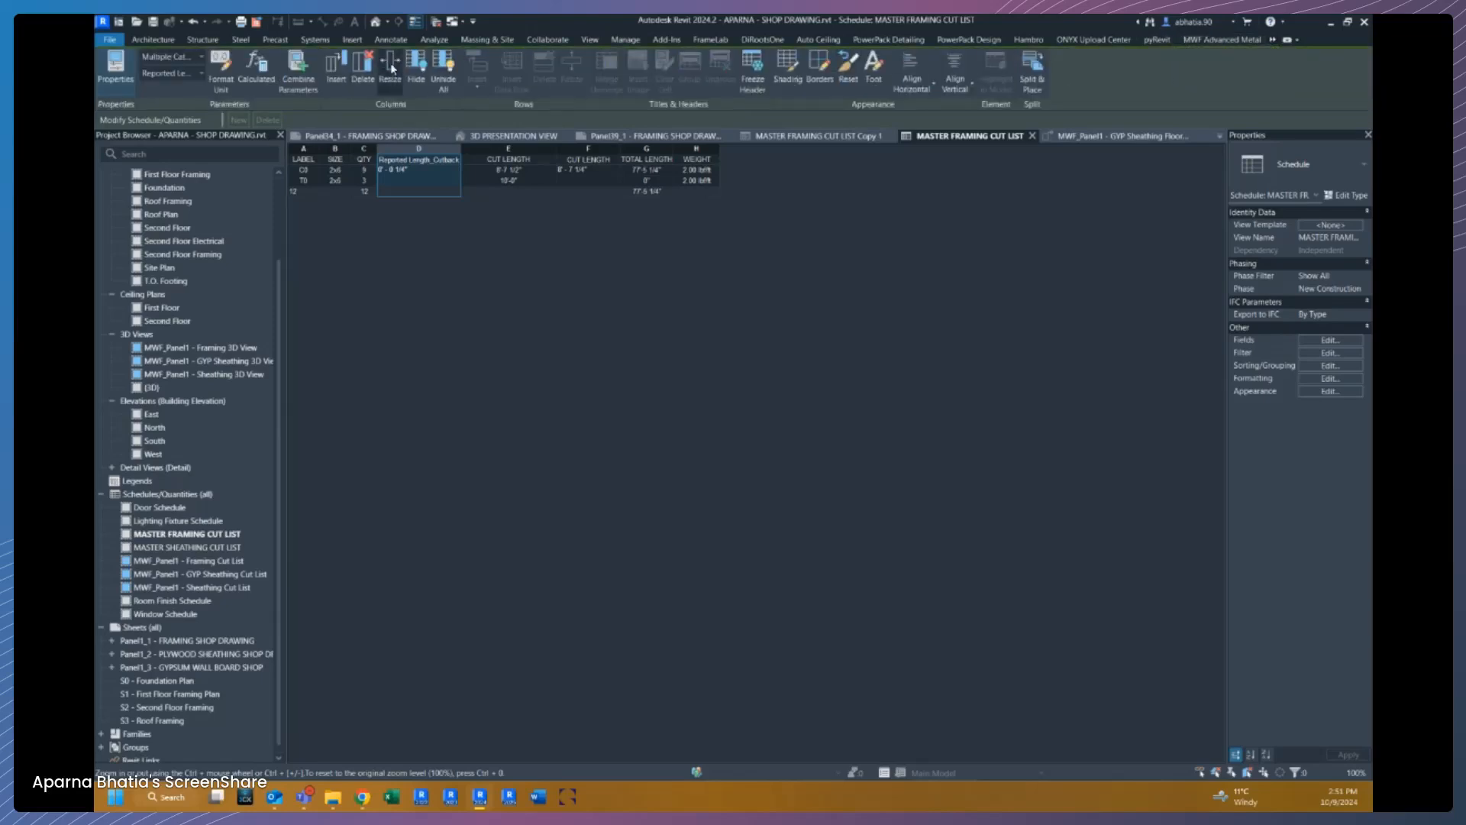
{"action": "left_click", "coordinate": [416, 69]}
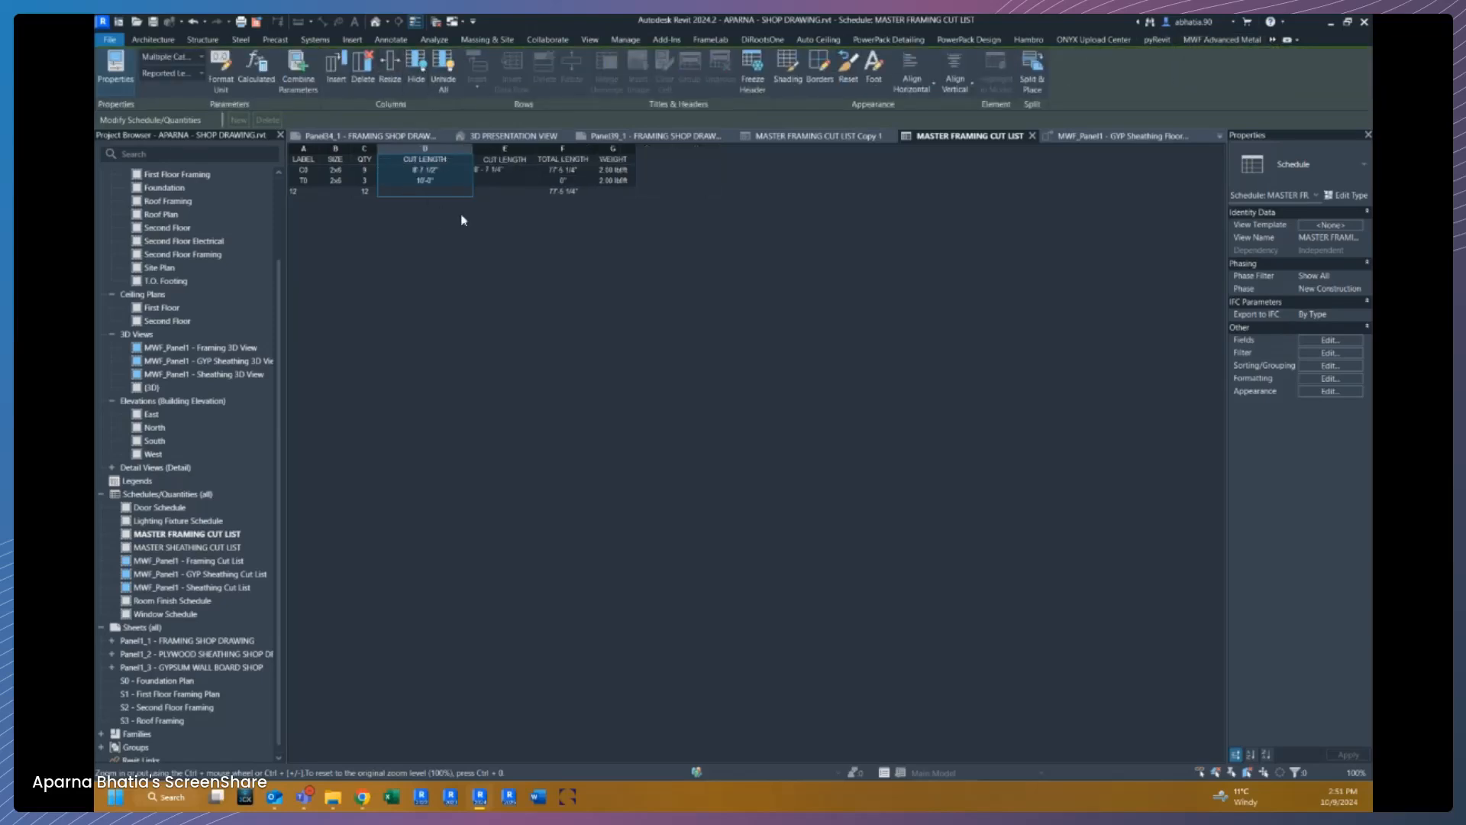
Step: Hide the original CUT LENGTH column based on Reported Length, keeping the calculated CUT LENGTH column
{"action": "left_click", "coordinate": [479, 171]}
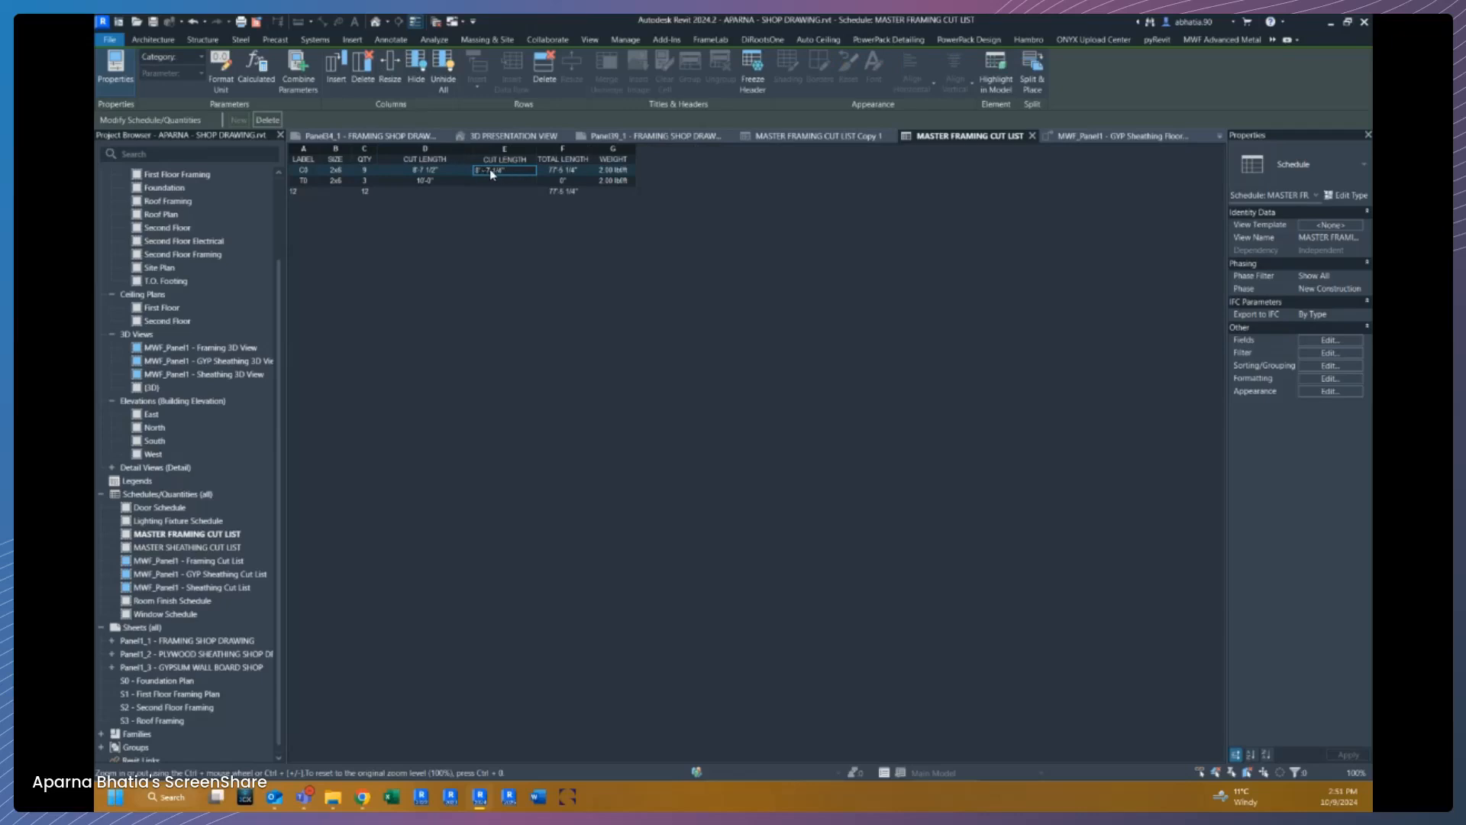
{"action": "left_click", "coordinate": [426, 149]}
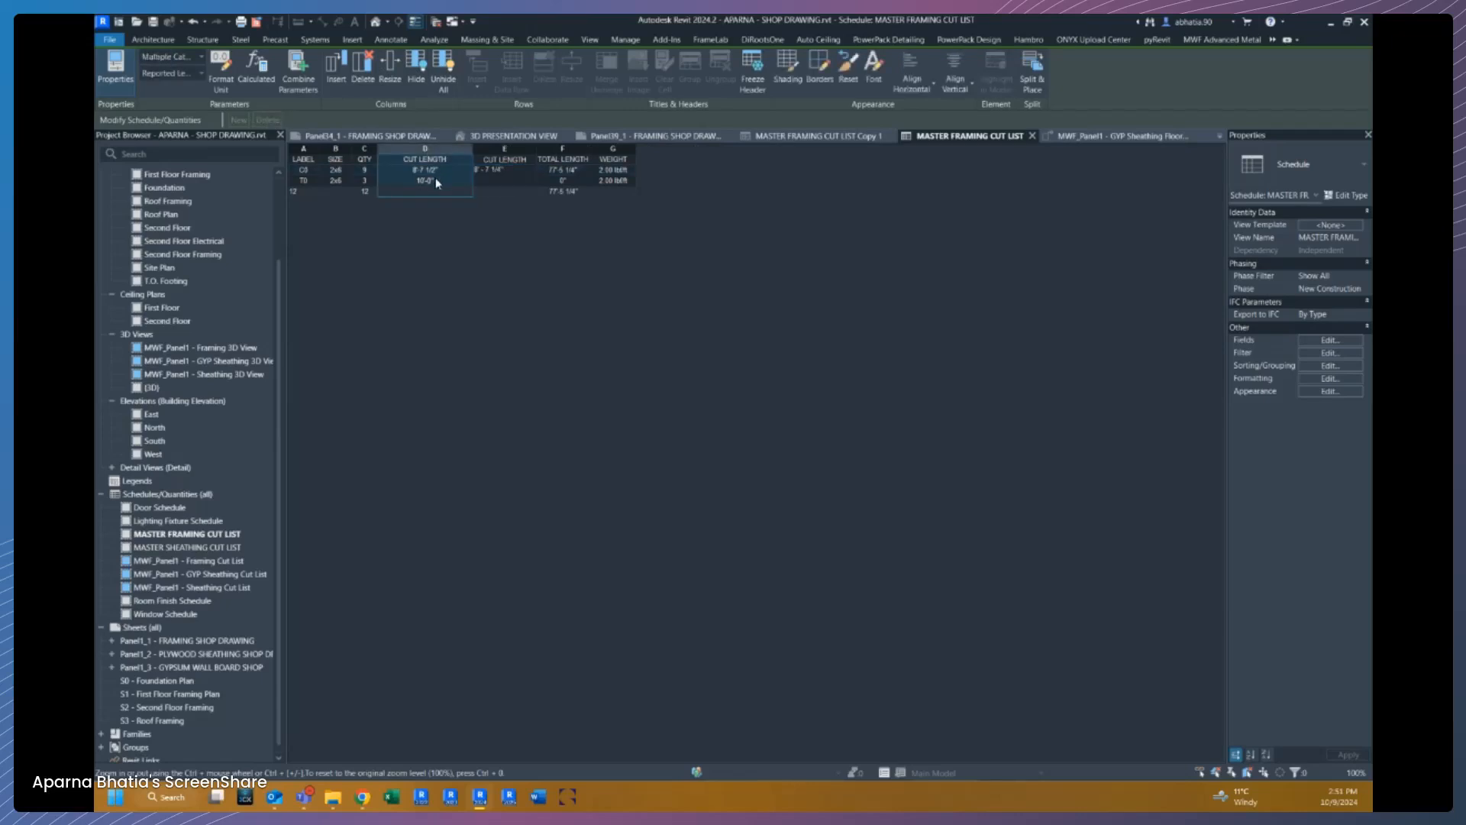
{"action": "left_click", "coordinate": [416, 71]}
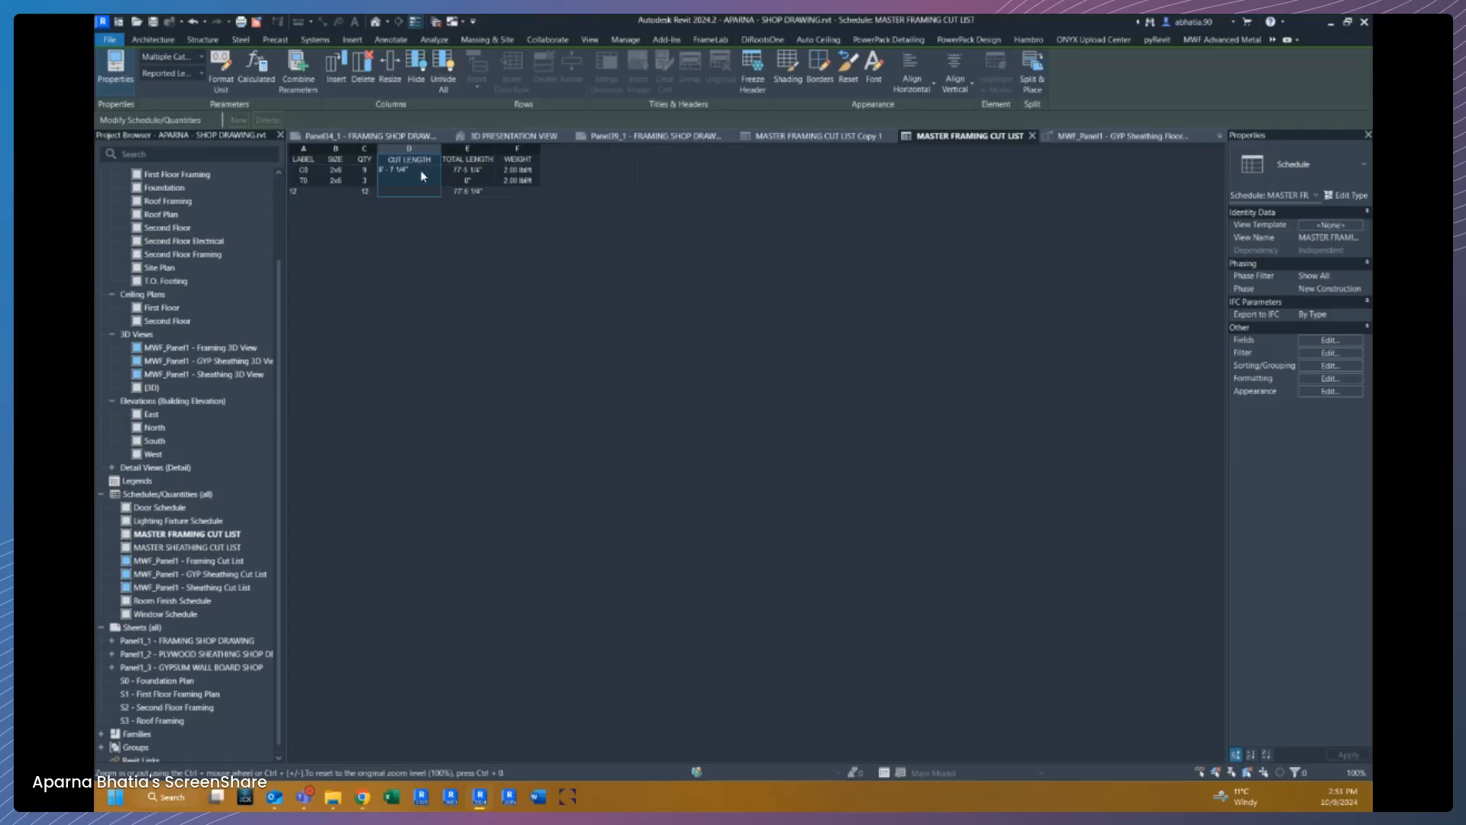
Step: Highlight the T0 row's members in the model and open their BIMSF-Dimension Lumber family for editing
{"action": "left_click", "coordinate": [424, 264]}
{"action": "left_click", "coordinate": [415, 182]}
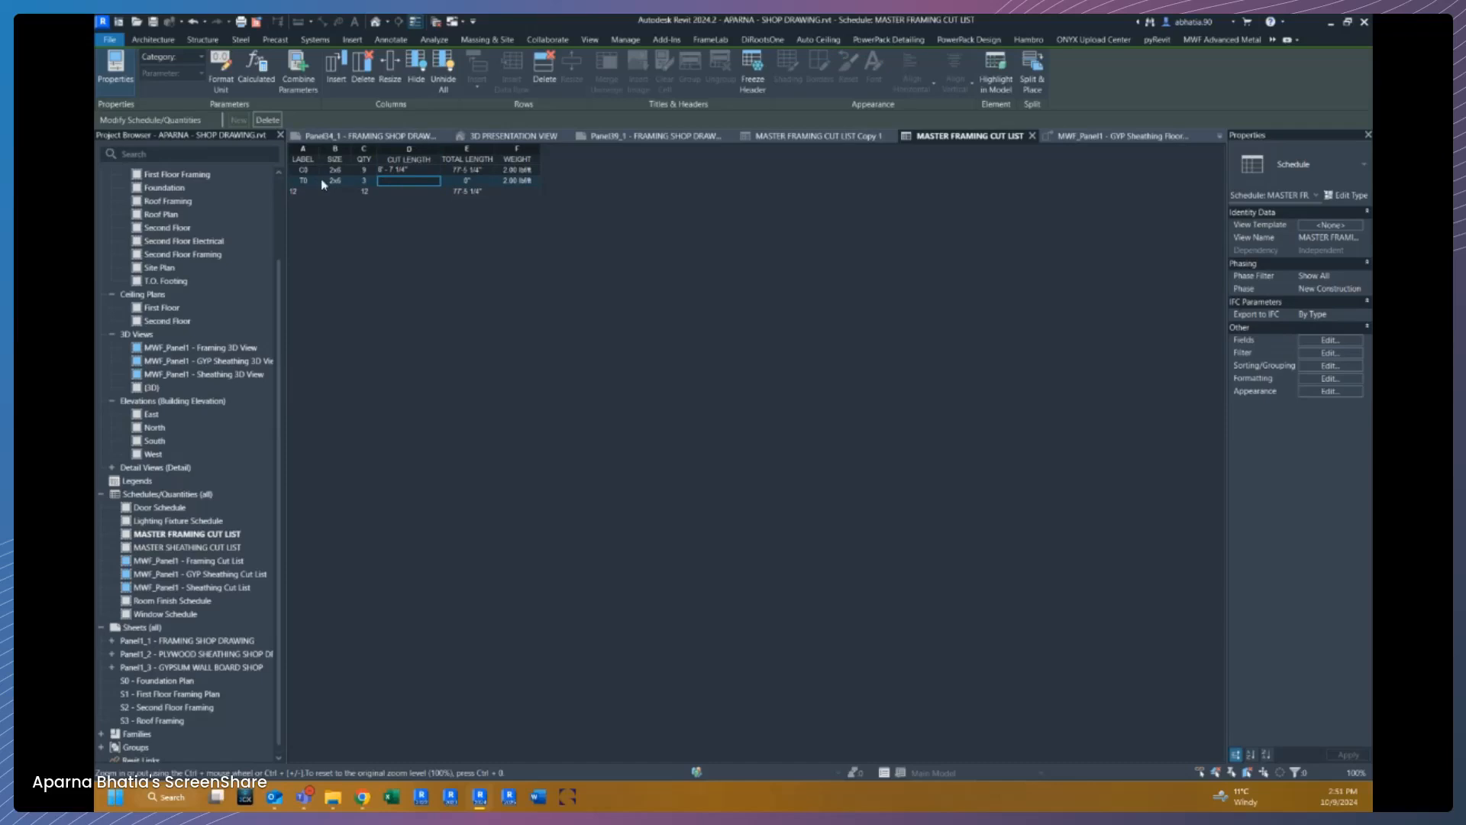
{"action": "left_click", "coordinate": [996, 73]}
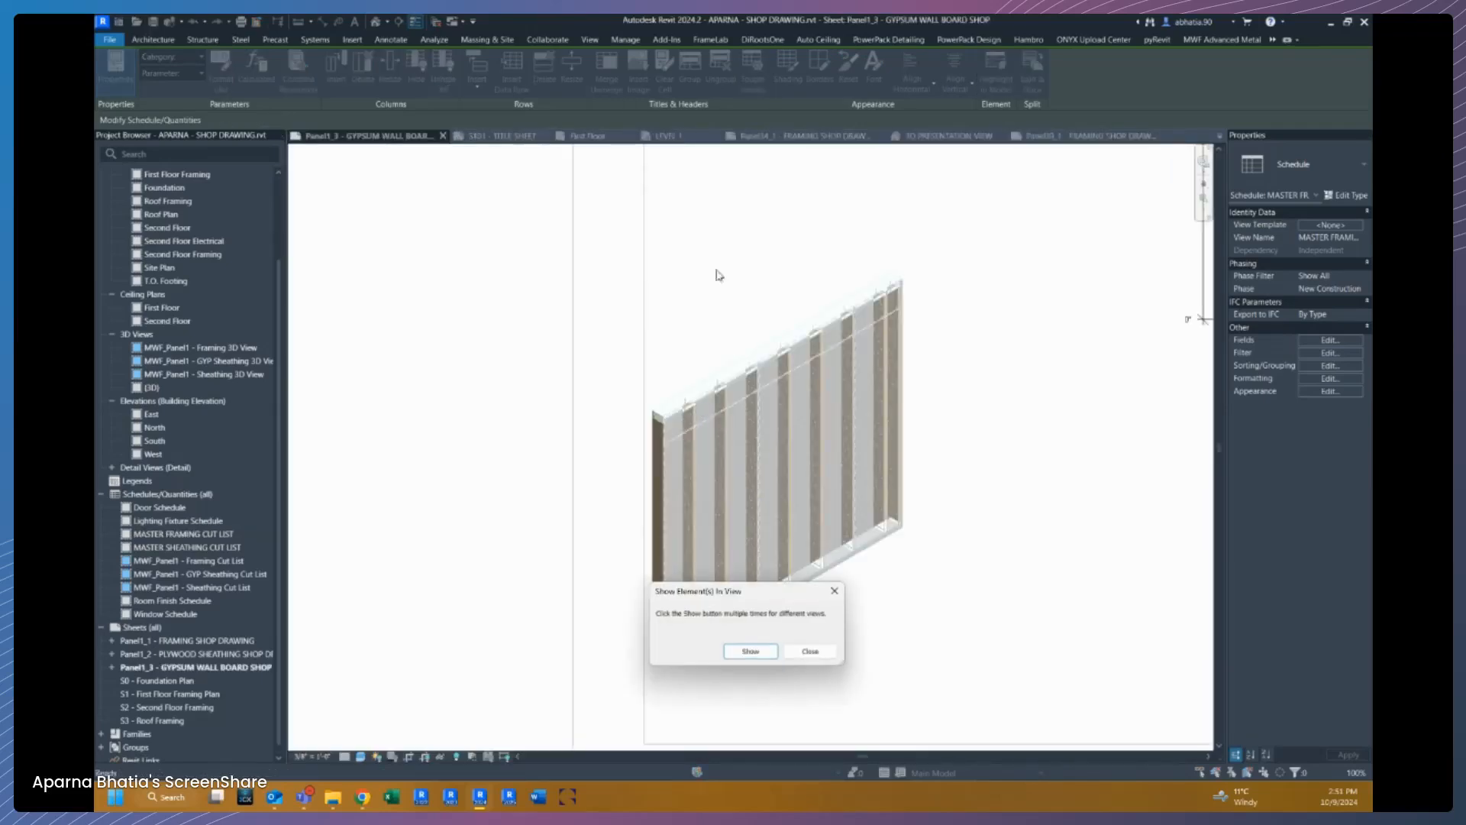
{"action": "left_click", "coordinate": [807, 651]}
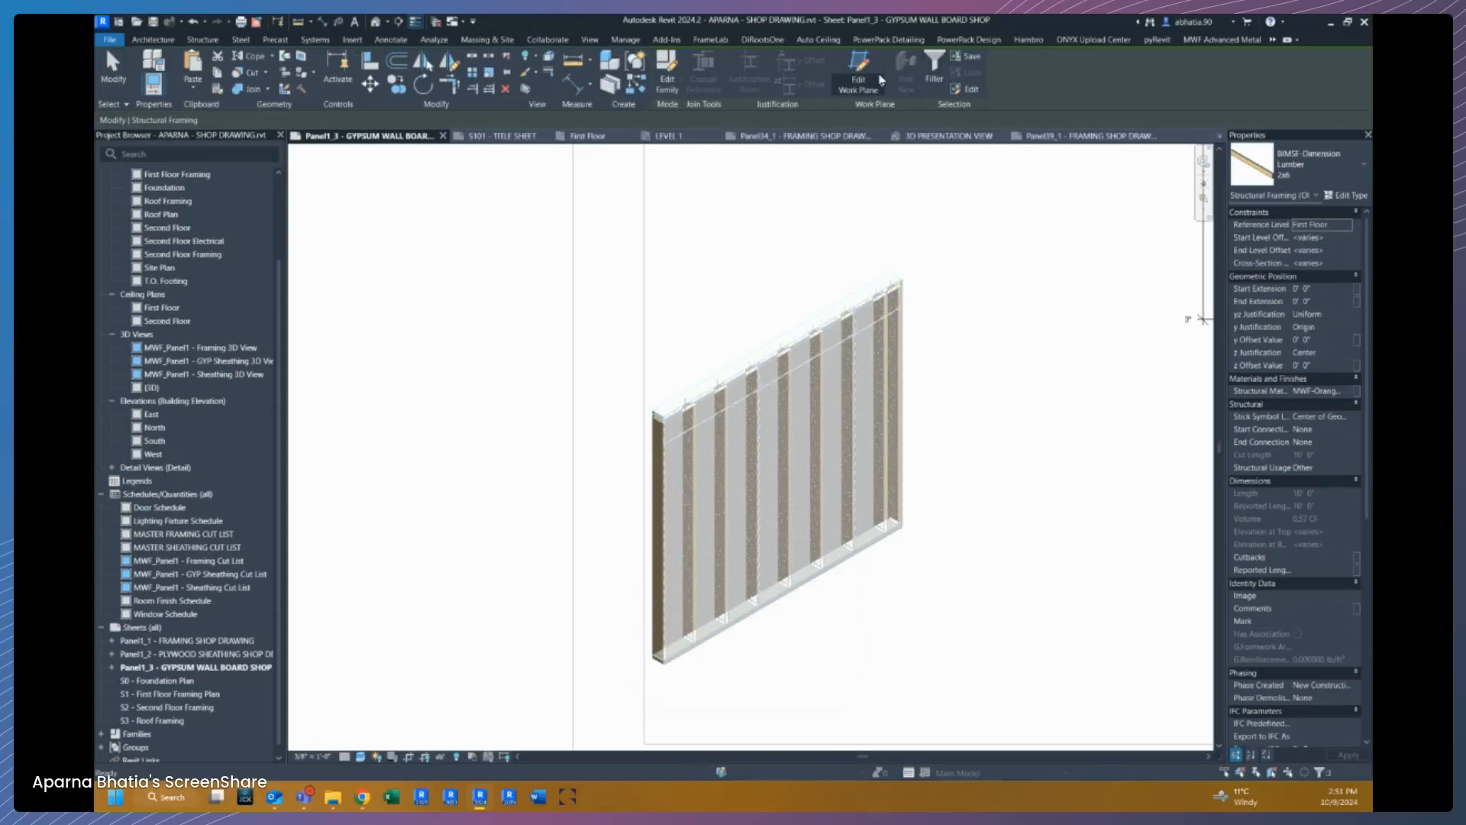
{"action": "left_click", "coordinate": [667, 72]}
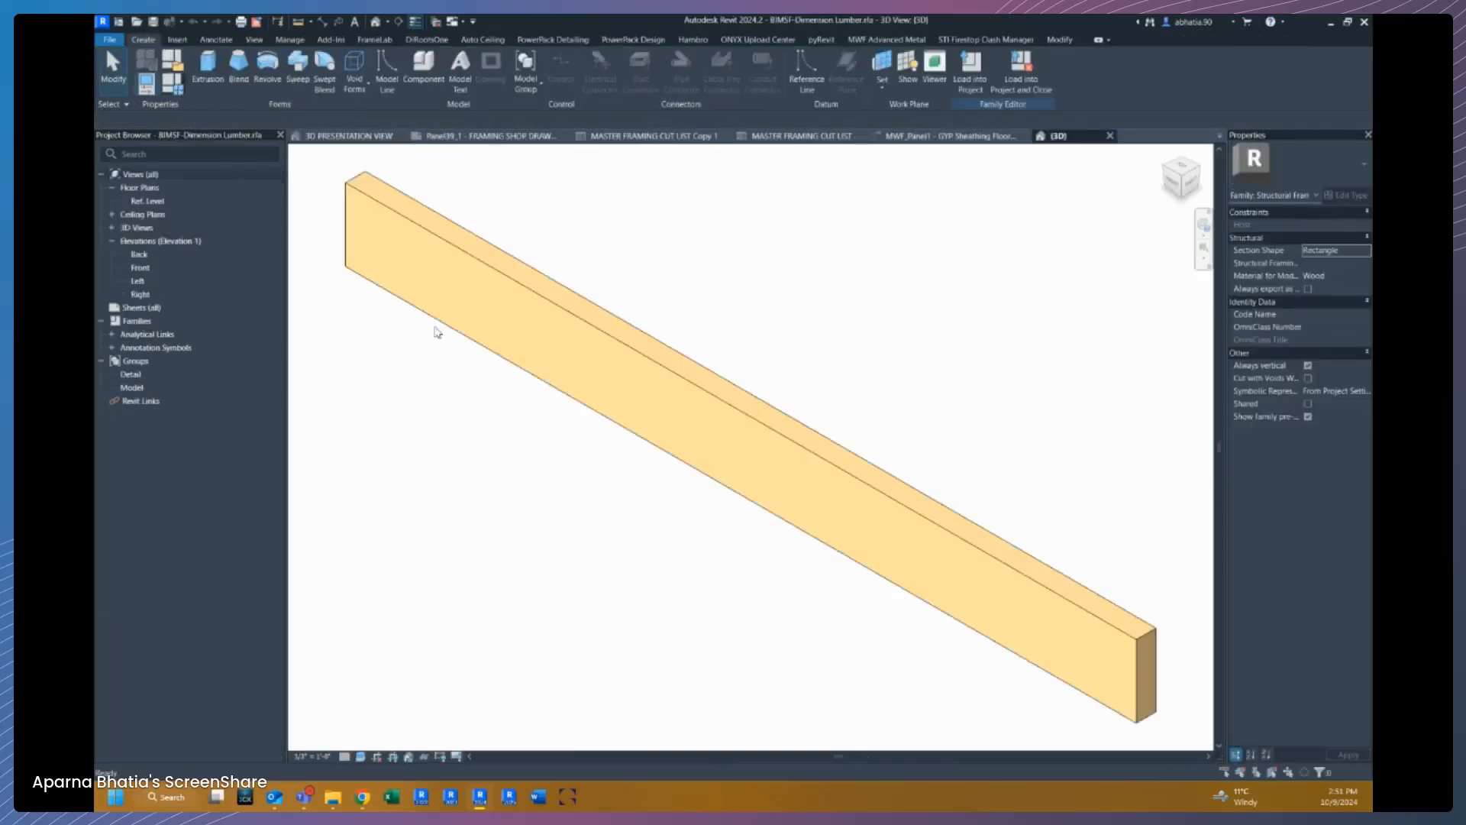
Step: Add the shared parameter Reported Length_Cutback to the lumber family as an instance parameter grouped under Dimensions
{"action": "key", "text": "f"}
{"action": "key", "text": "t"}
{"action": "left_click", "coordinate": [549, 539]}
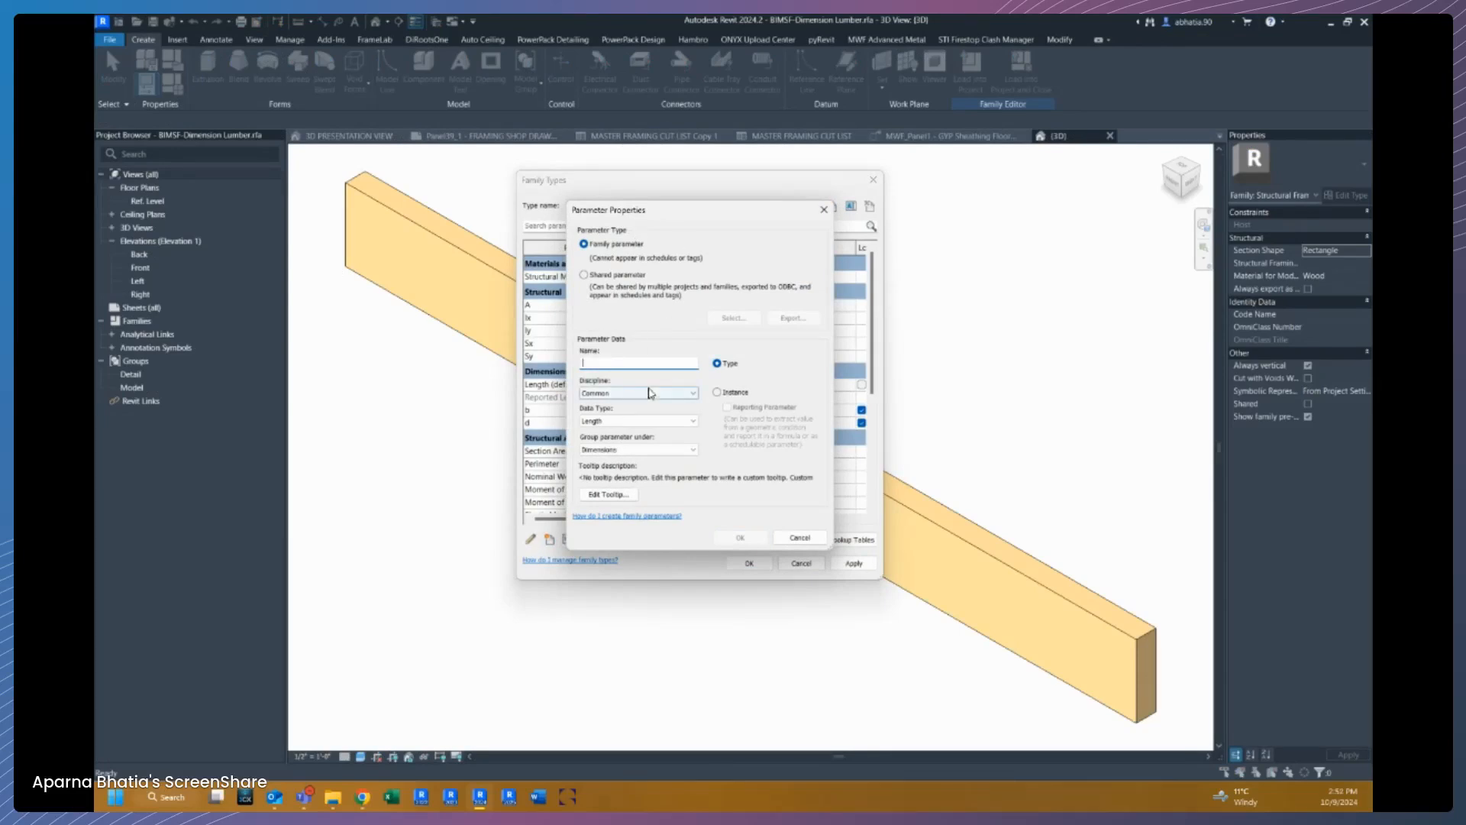
{"action": "left_click", "coordinate": [729, 392]}
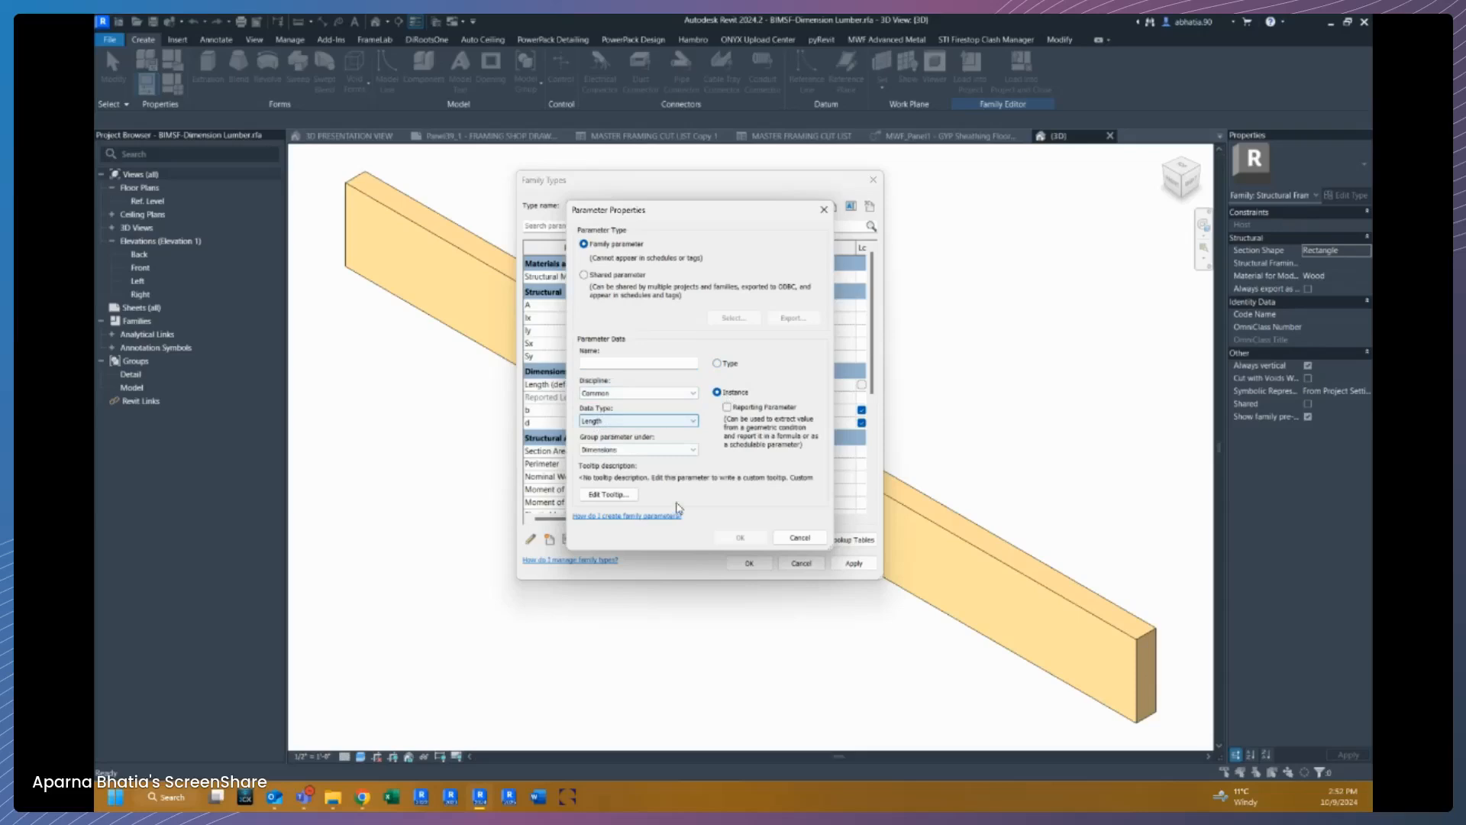
{"action": "left_click", "coordinate": [628, 276]}
{"action": "left_click", "coordinate": [734, 317]}
{"action": "scroll", "coordinate": [633, 426], "scroll_direction": "down", "scroll_amount": 15}
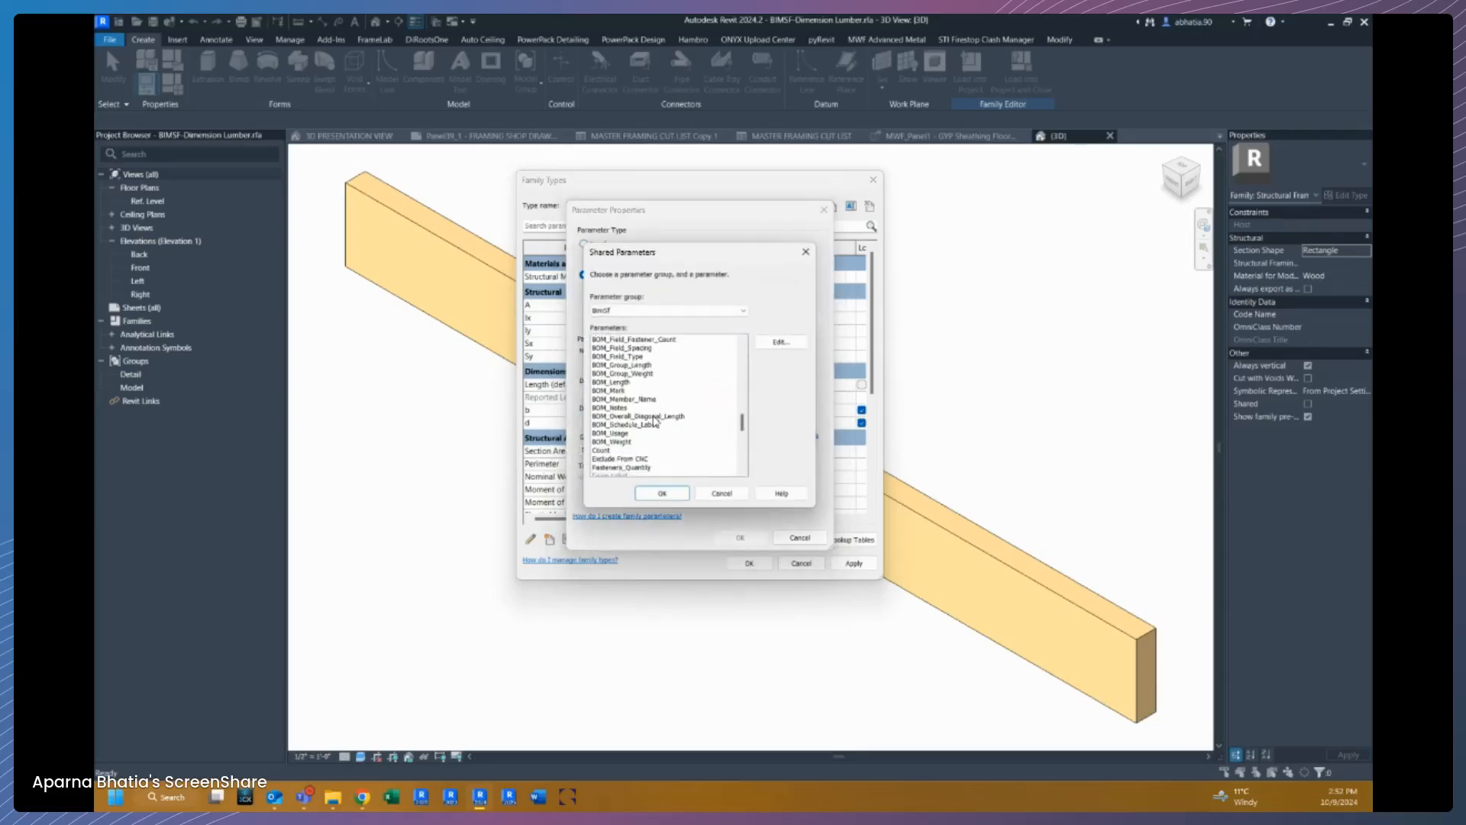
{"action": "scroll", "coordinate": [634, 389], "scroll_direction": "up", "scroll_amount": 3}
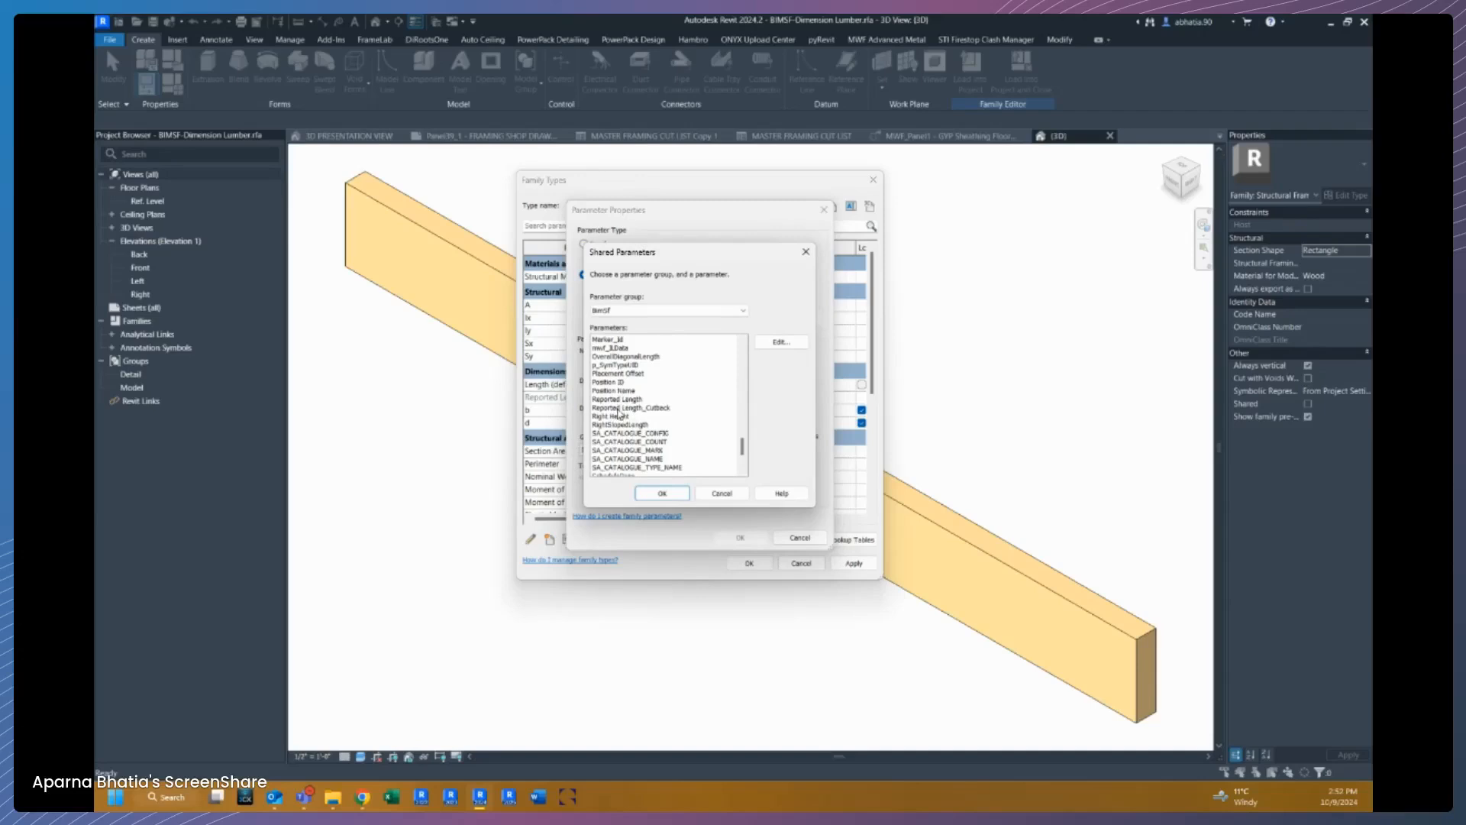
{"action": "left_click", "coordinate": [624, 408]}
{"action": "left_click", "coordinate": [662, 494]}
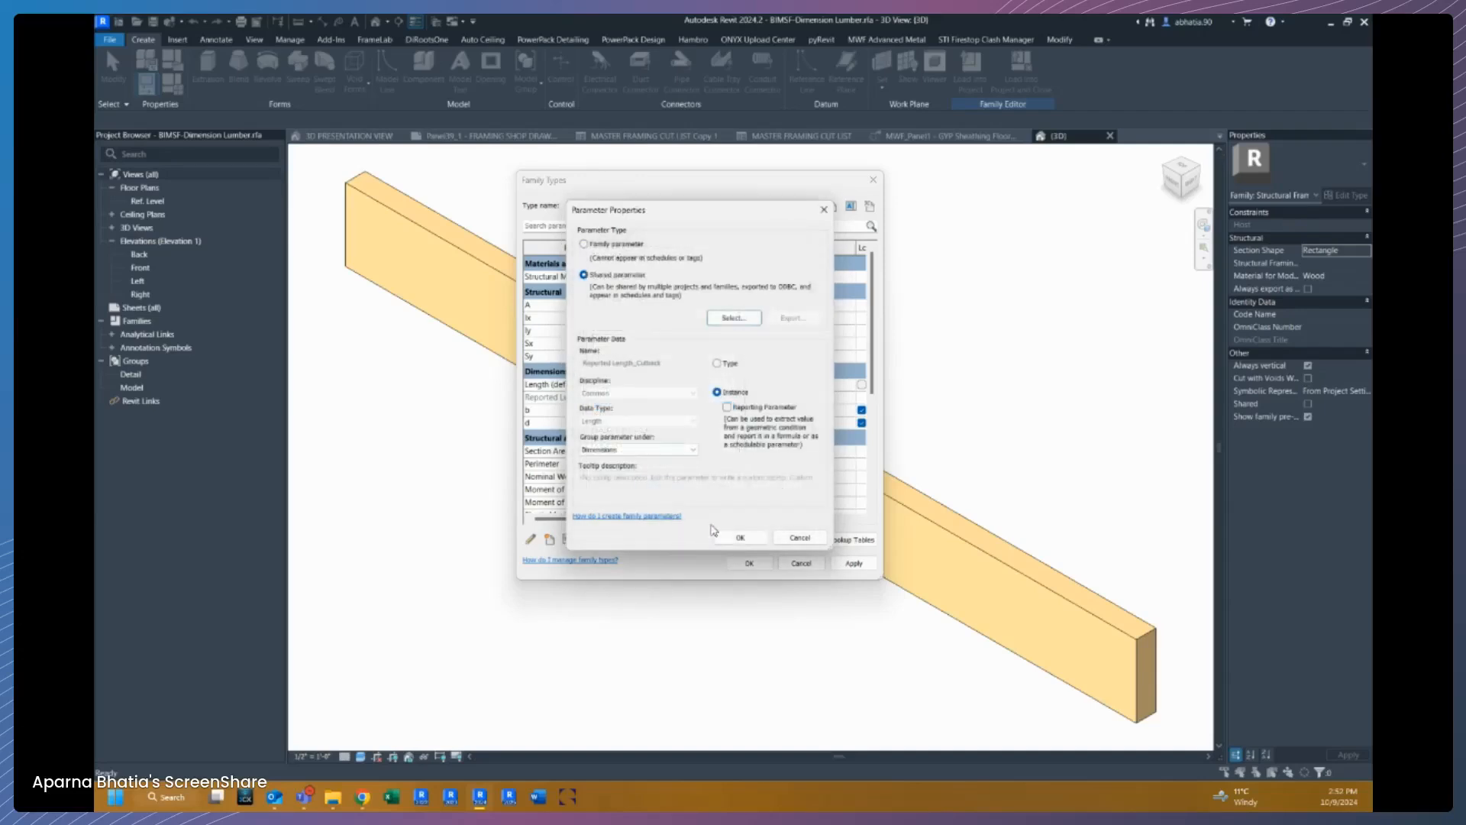
{"action": "left_click", "coordinate": [730, 539]}
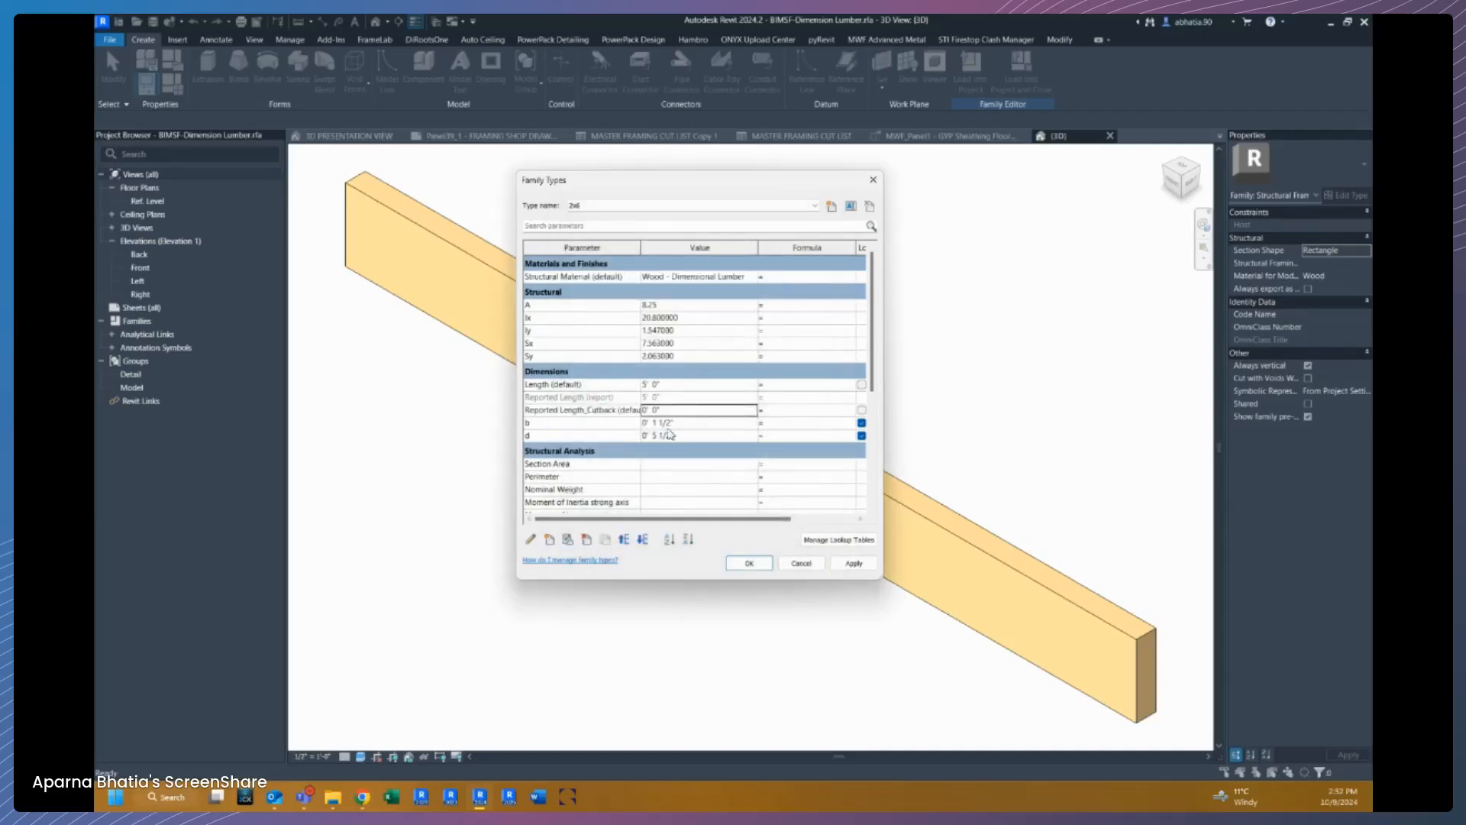
{"action": "left_click", "coordinate": [749, 563]}
Step: Load the edited lumber family into the shop drawing project only and close the family
{"action": "left_click", "coordinate": [1021, 69]}
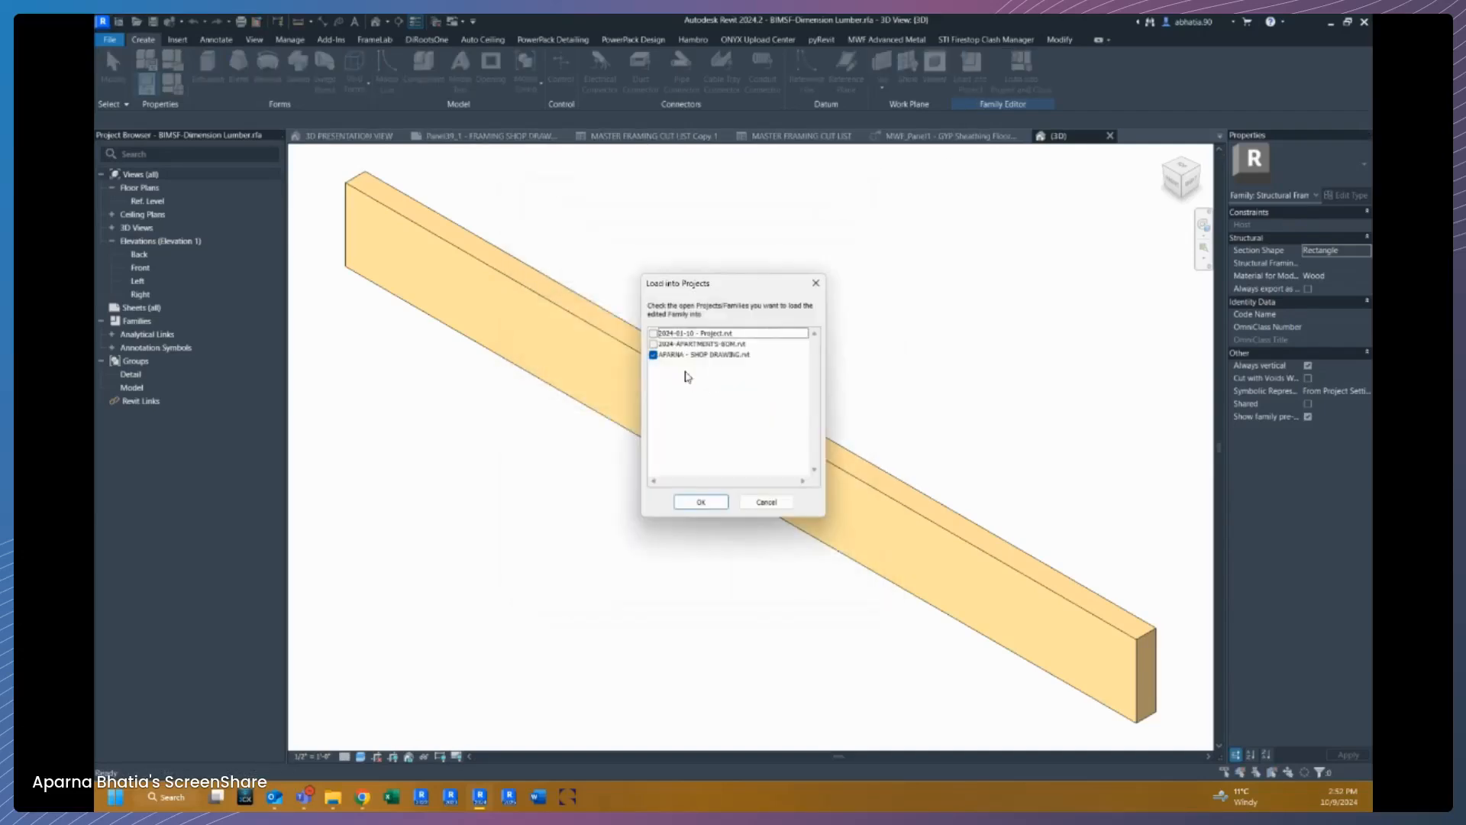
{"action": "left_click", "coordinate": [682, 500]}
{"action": "left_click", "coordinate": [764, 412]}
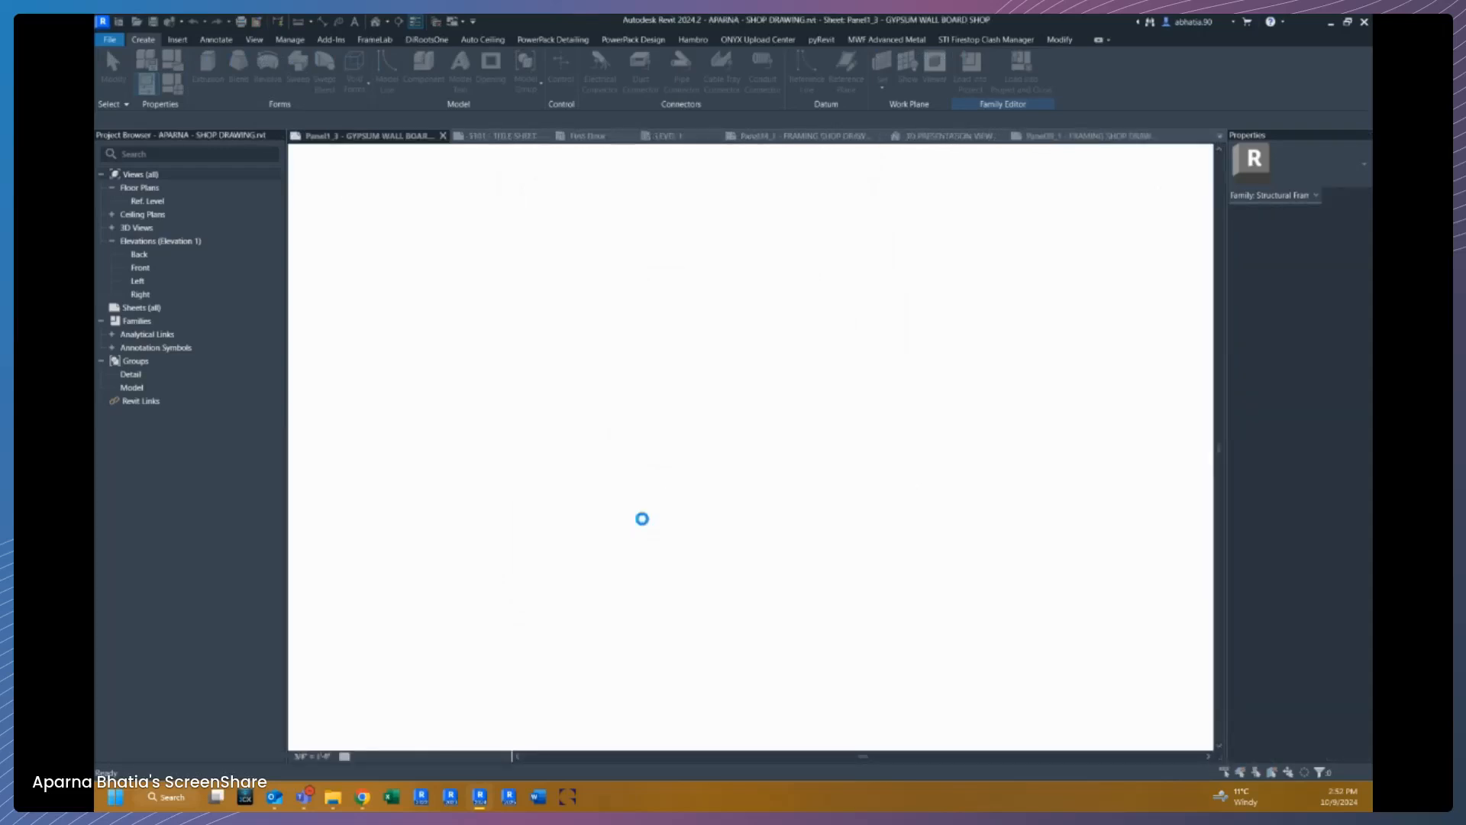
{"action": "left_click", "coordinate": [665, 410]}
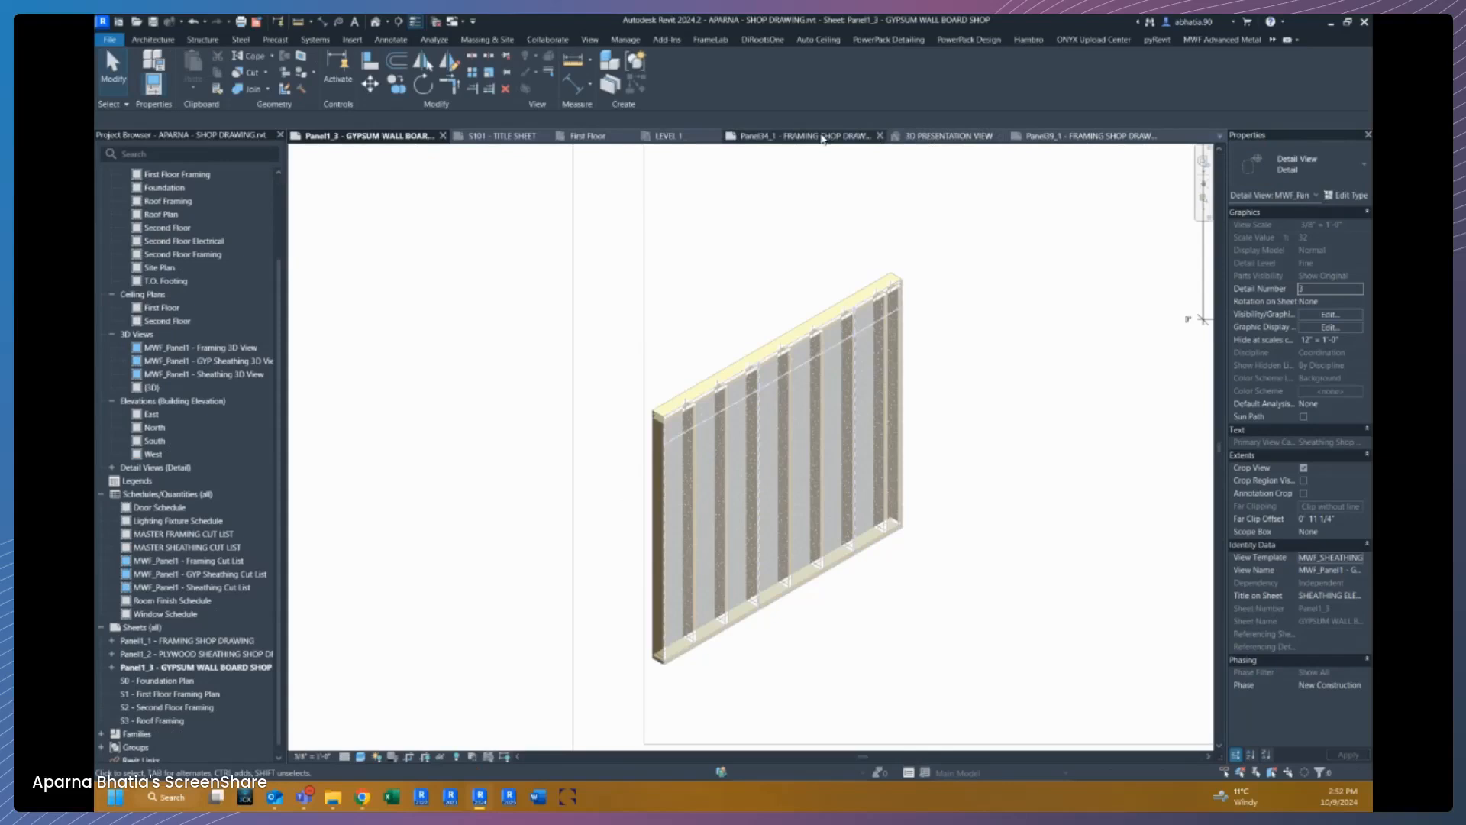
Step: Reopen MASTER FRAMING CUT LIST, center the CUT LENGTH column horizontally, and slightly widen the TOTAL LENGTH column
{"action": "left_click", "coordinate": [163, 533]}
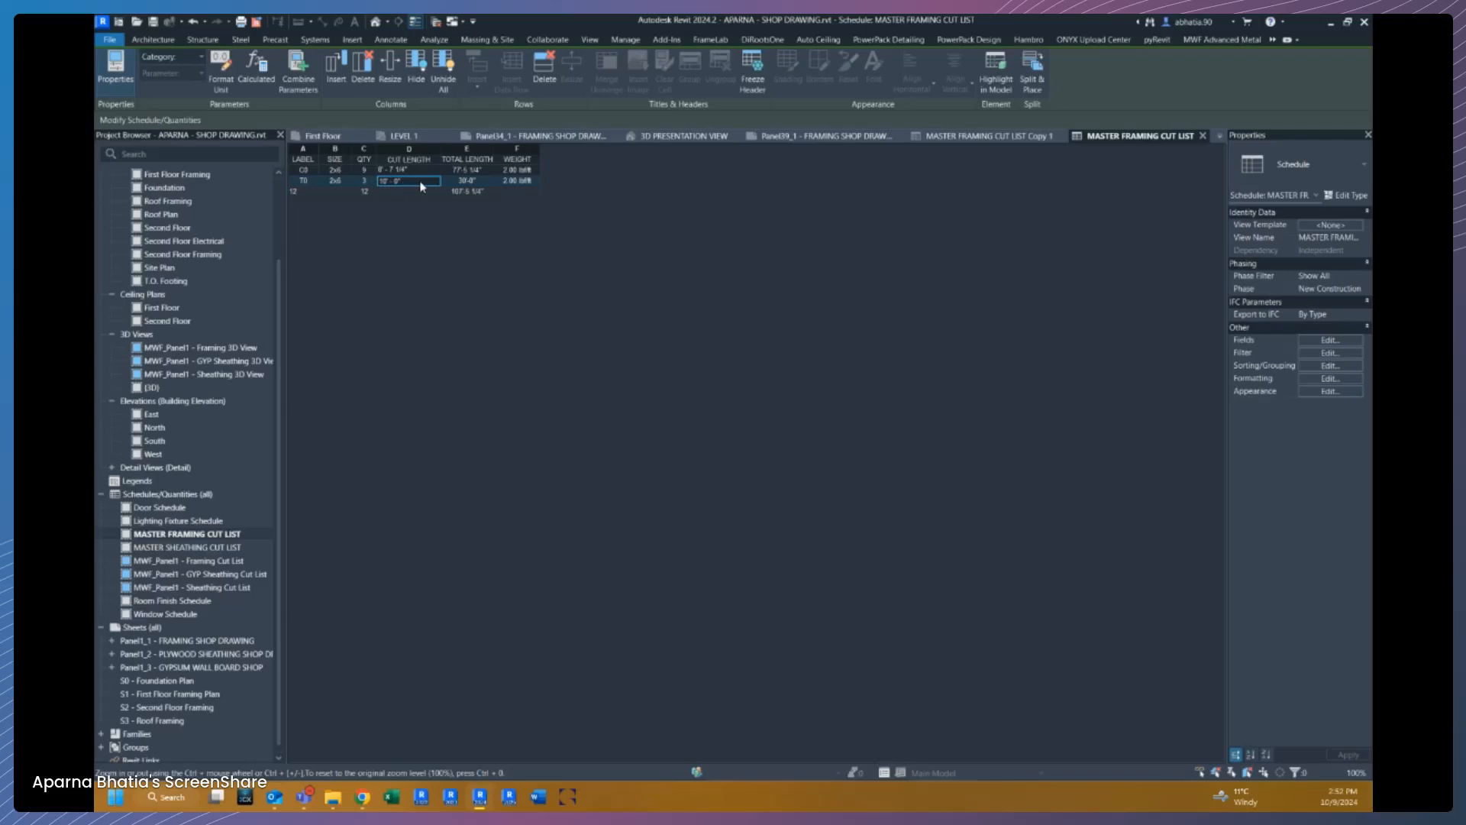
{"action": "key", "text": "Tab"}
{"action": "left_click", "coordinate": [421, 150]}
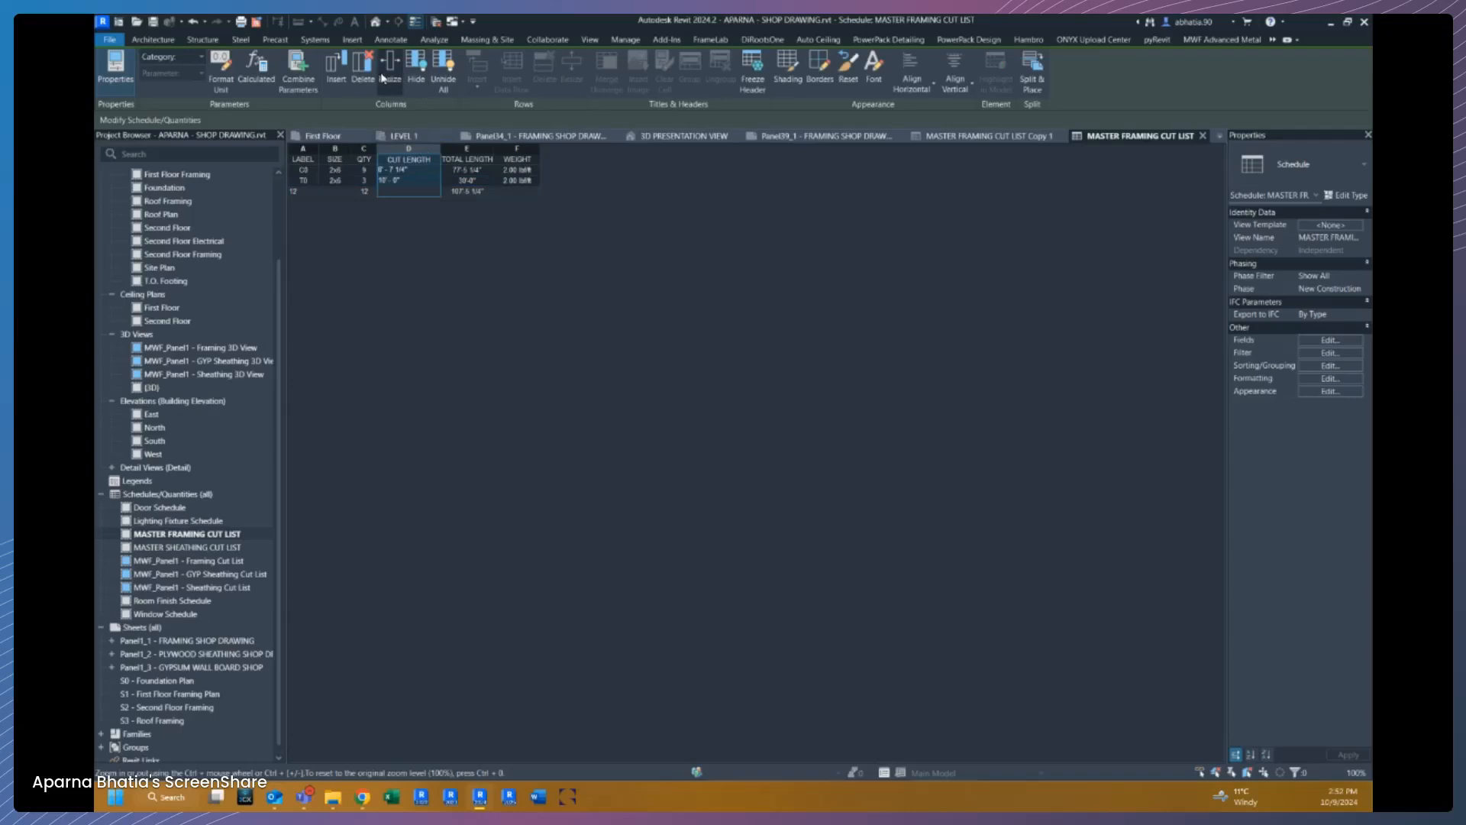
{"action": "left_click", "coordinate": [909, 87]}
{"action": "left_click", "coordinate": [892, 134]}
{"action": "left_click_drag", "start_coordinate": [494, 153], "coordinate": [498, 153]}
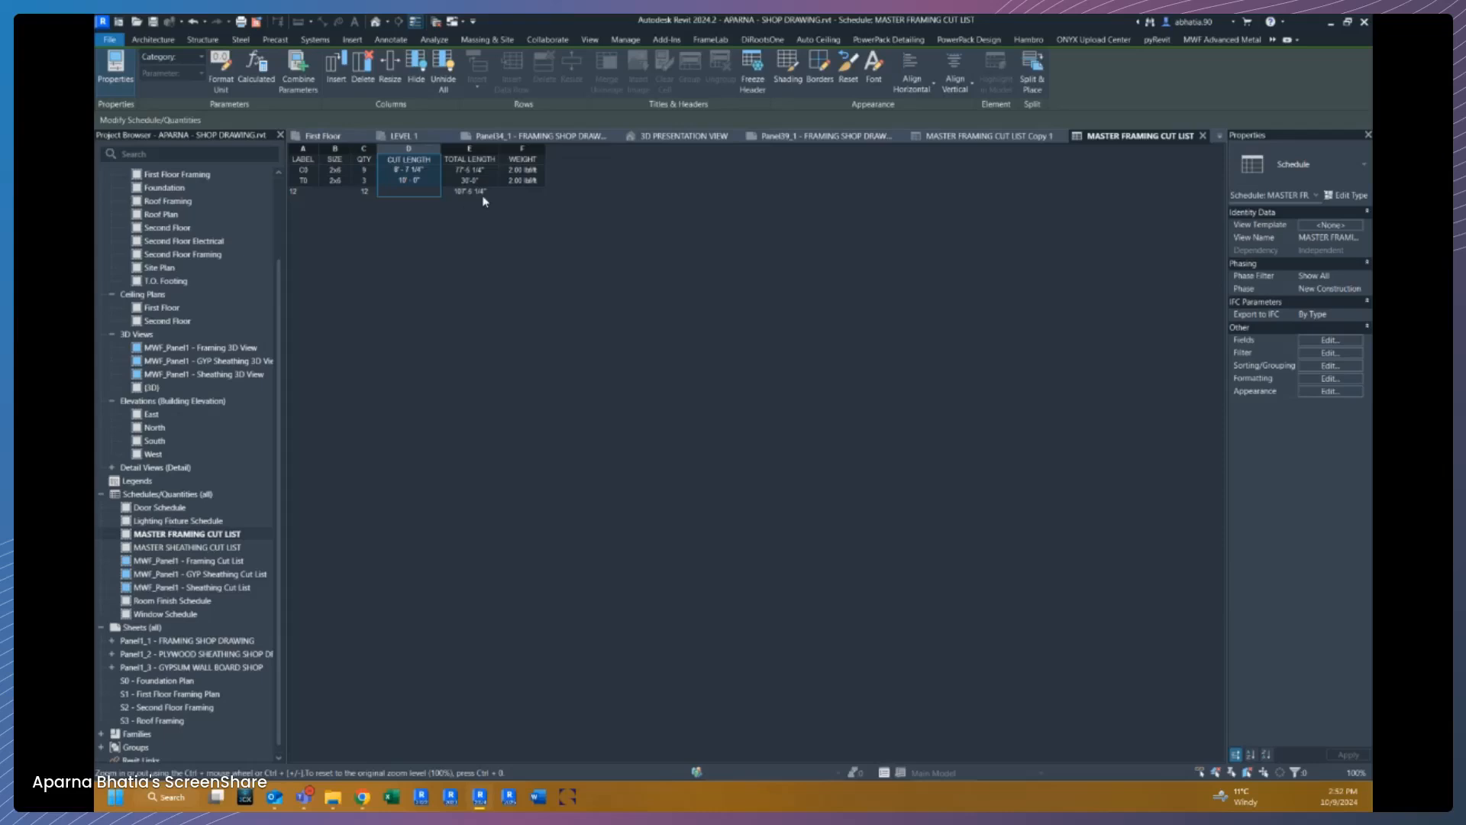
Step: Switch to the S101 - TITLE SHEET view
{"action": "left_click", "coordinate": [1220, 136]}
{"action": "left_click", "coordinate": [1111, 270]}
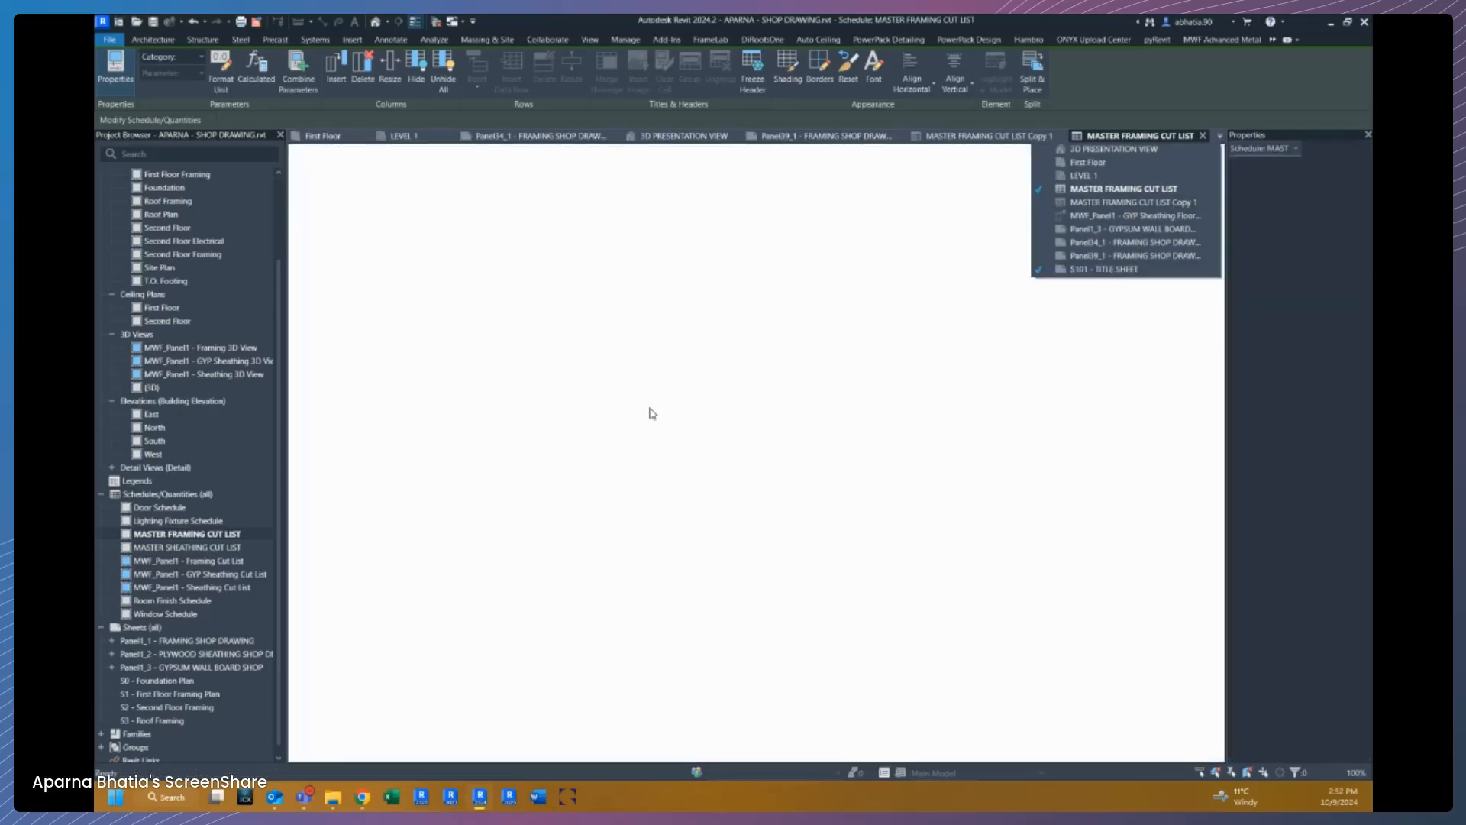